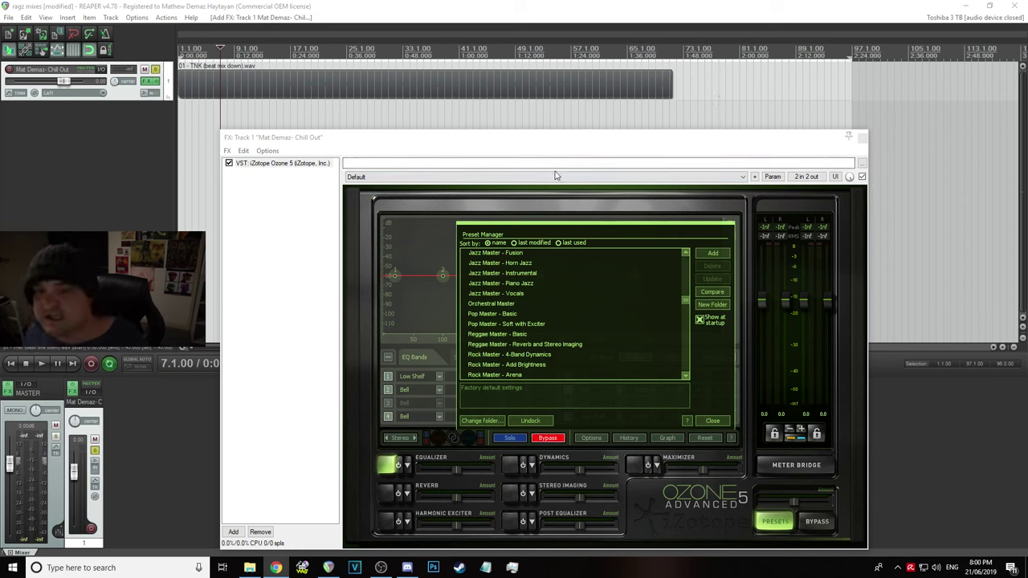
Play the 01 - TNK (beat mix down).wav item briefly from bar 6 to hear it through the default Ozone settings
{"action": "left_click", "coordinate": [287, 163]}
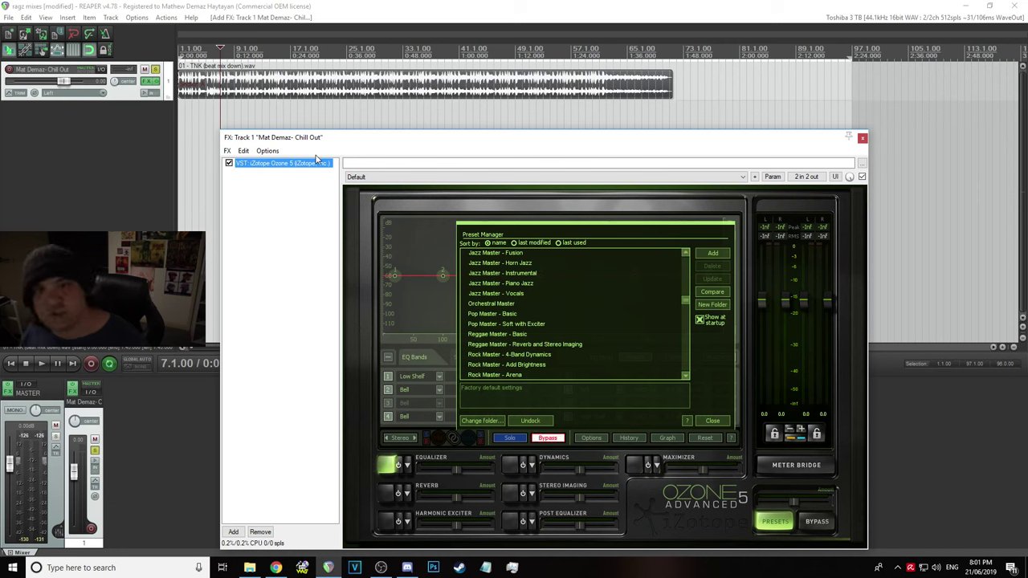
{"action": "left_click", "coordinate": [263, 92]}
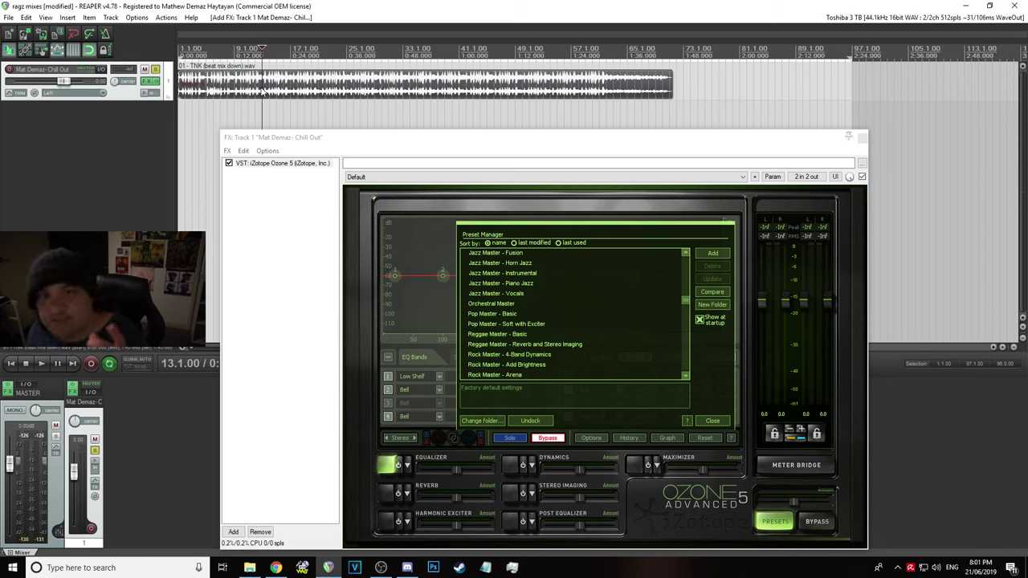
{"action": "left_click", "coordinate": [249, 94]}
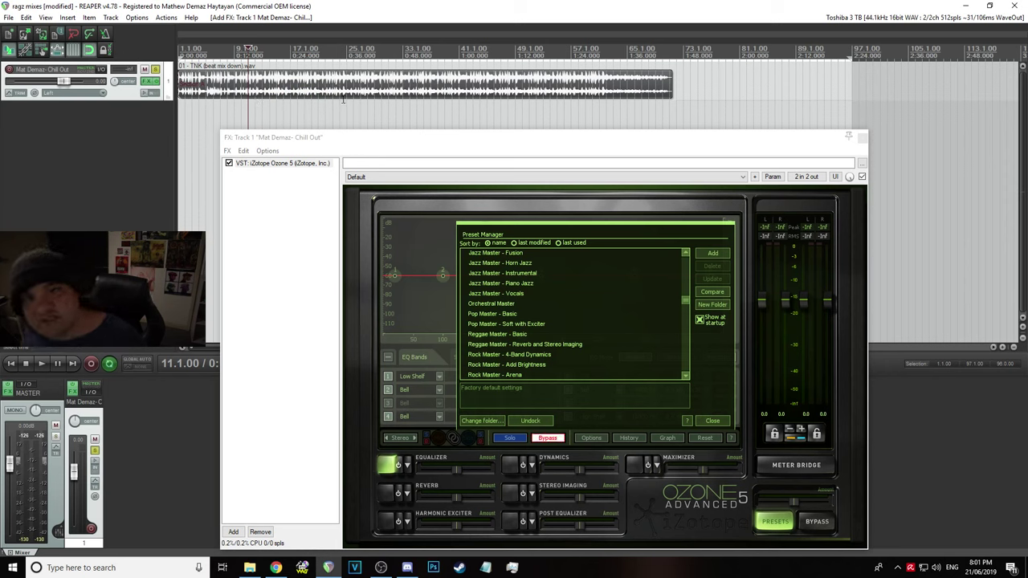
{"action": "scroll", "coordinate": [341, 102], "scroll_direction": "up", "scroll_amount": 3}
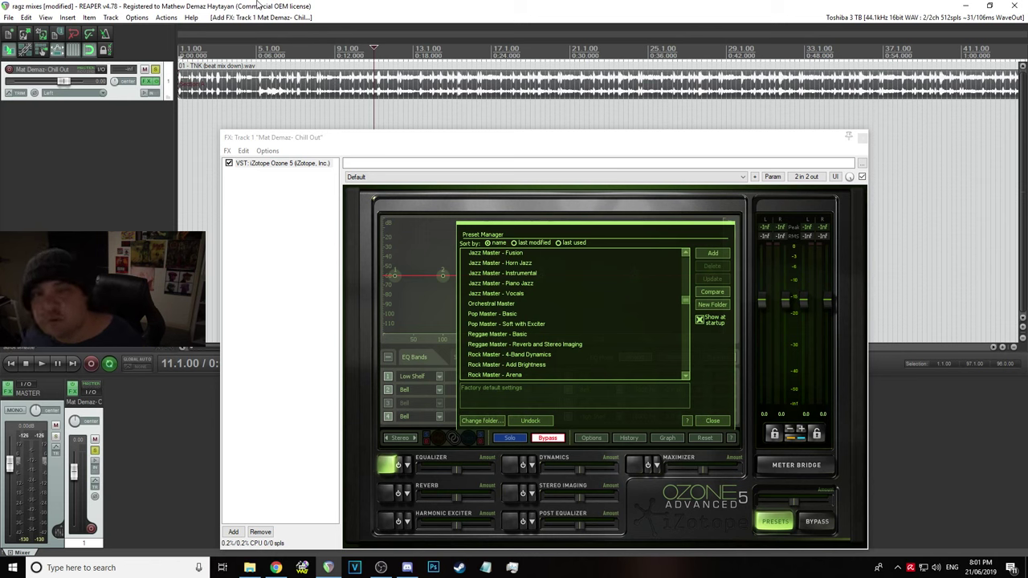
{"action": "left_click", "coordinate": [277, 64]}
{"action": "key", "text": "space"}
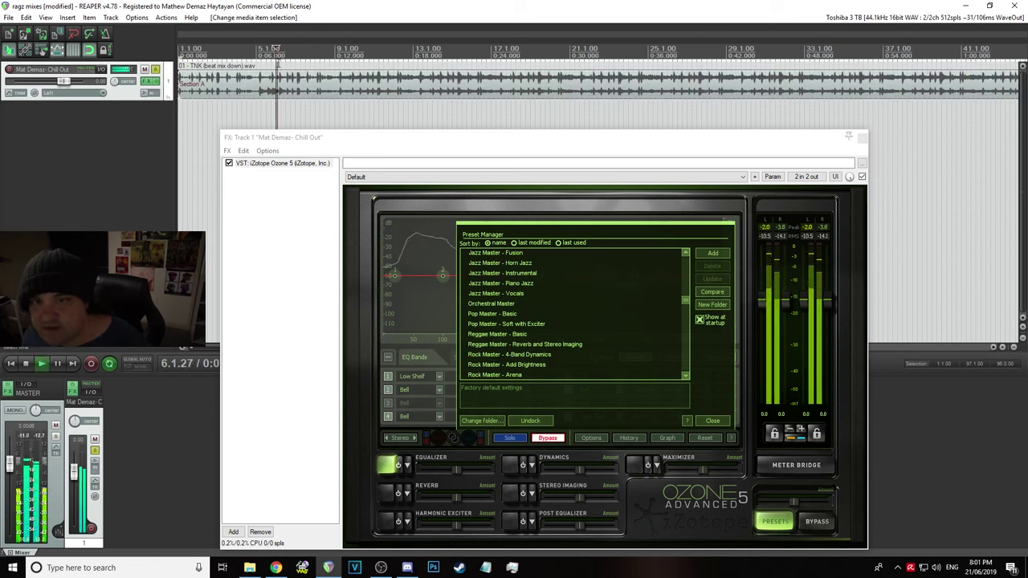
{"action": "key", "text": "space"}
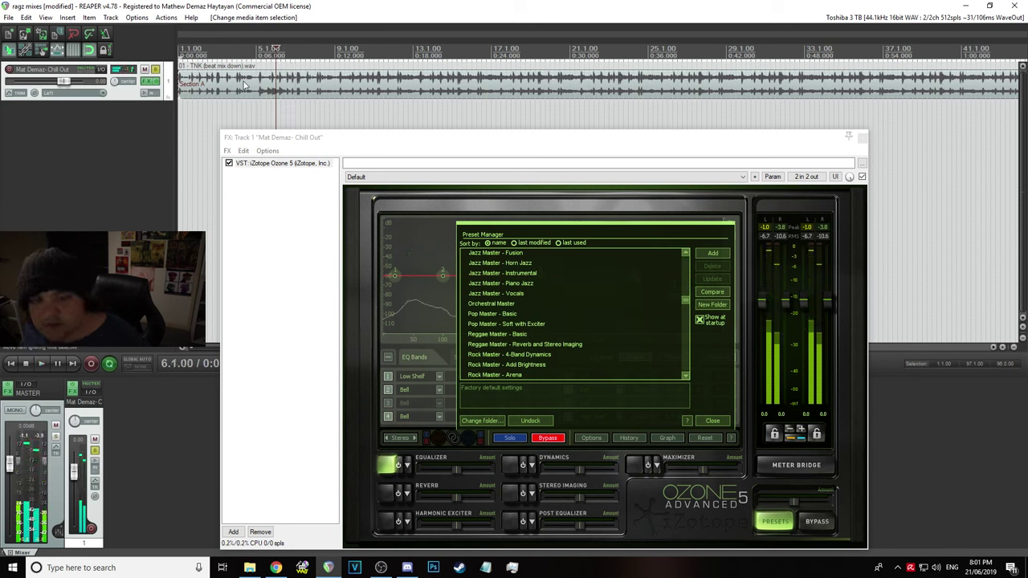
Lower the master volume to about -22 dB and play the track again from 6.4.00
{"action": "left_click_drag", "start_coordinate": [8, 464], "coordinate": [8, 503]}
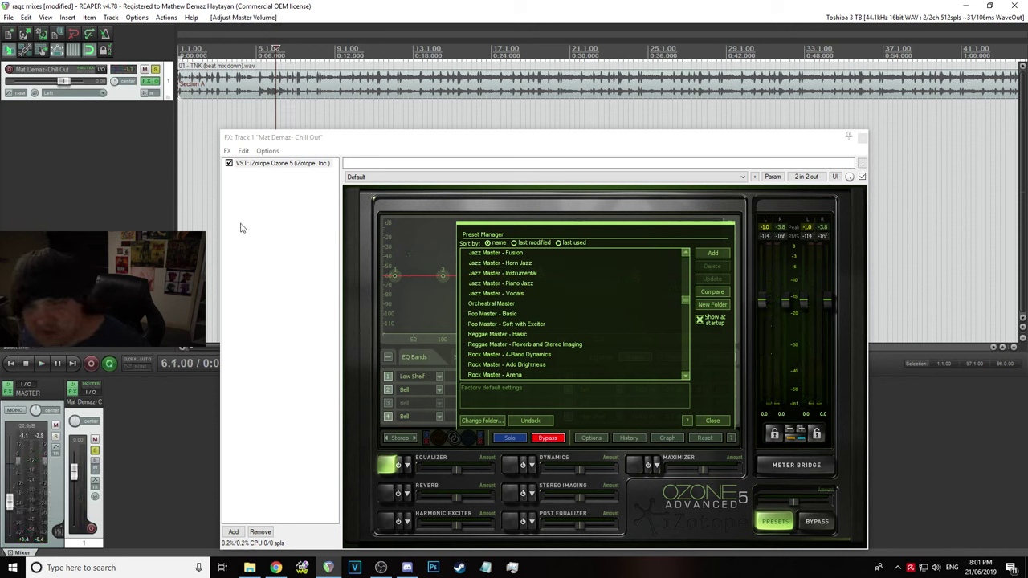
{"action": "left_click", "coordinate": [290, 47]}
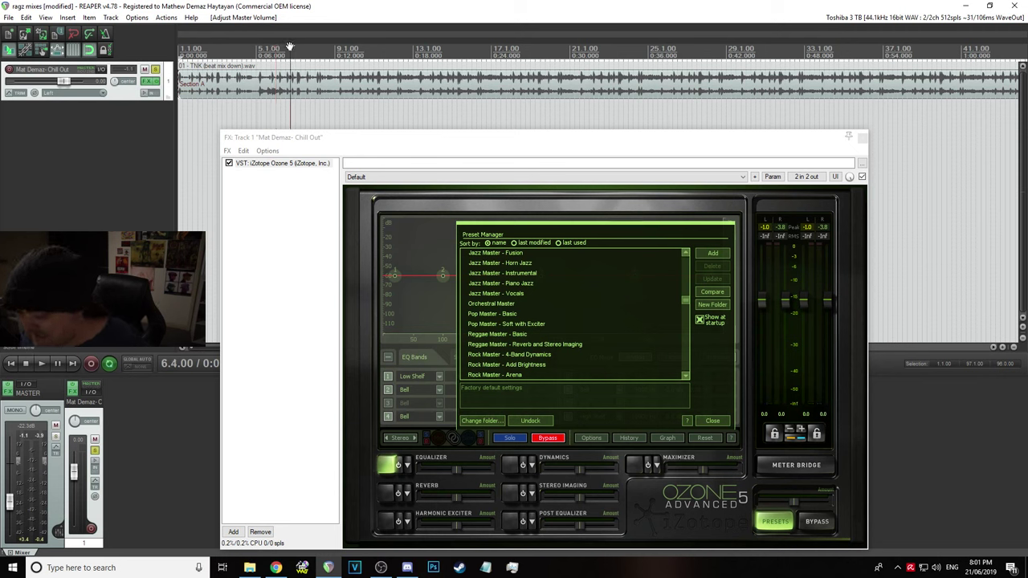
{"action": "key", "text": "space"}
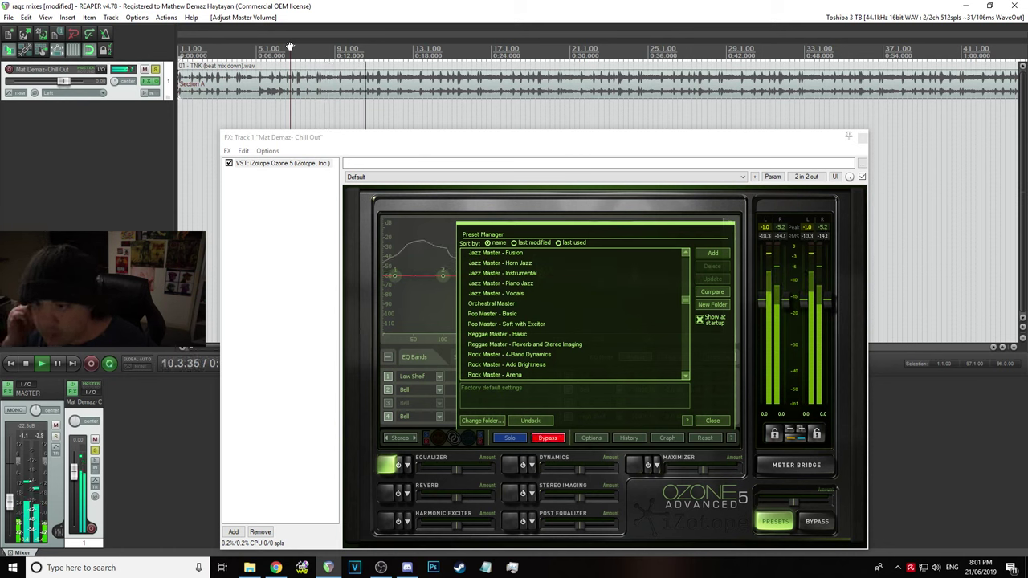
{"action": "key", "text": "space"}
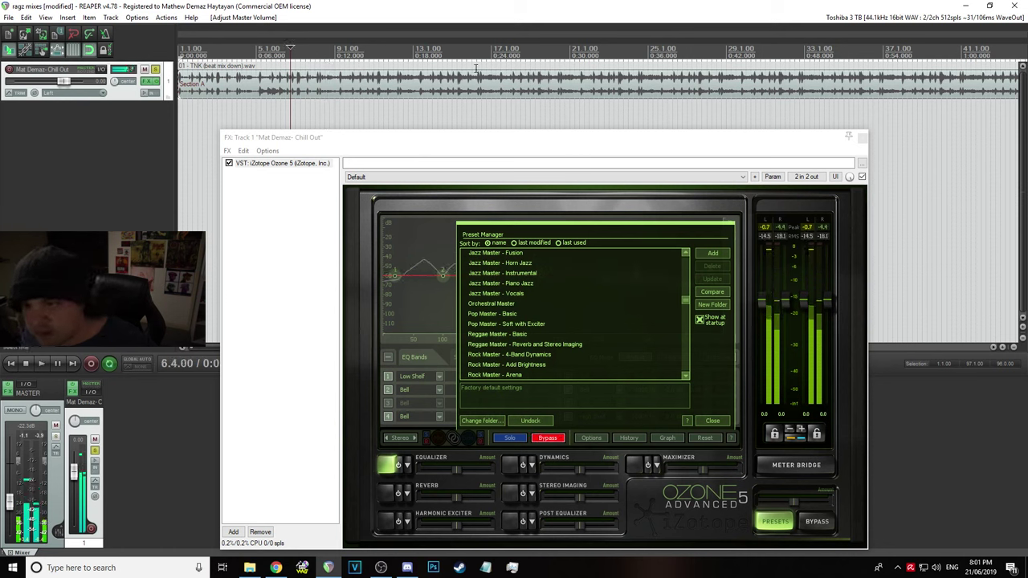
Browse the General Purpose Mastering presets and reset the master volume to 0.00 dB
{"action": "scroll", "coordinate": [535, 299], "scroll_direction": "down", "scroll_amount": 6}
{"action": "scroll", "coordinate": [543, 306], "scroll_direction": "up", "scroll_amount": 10}
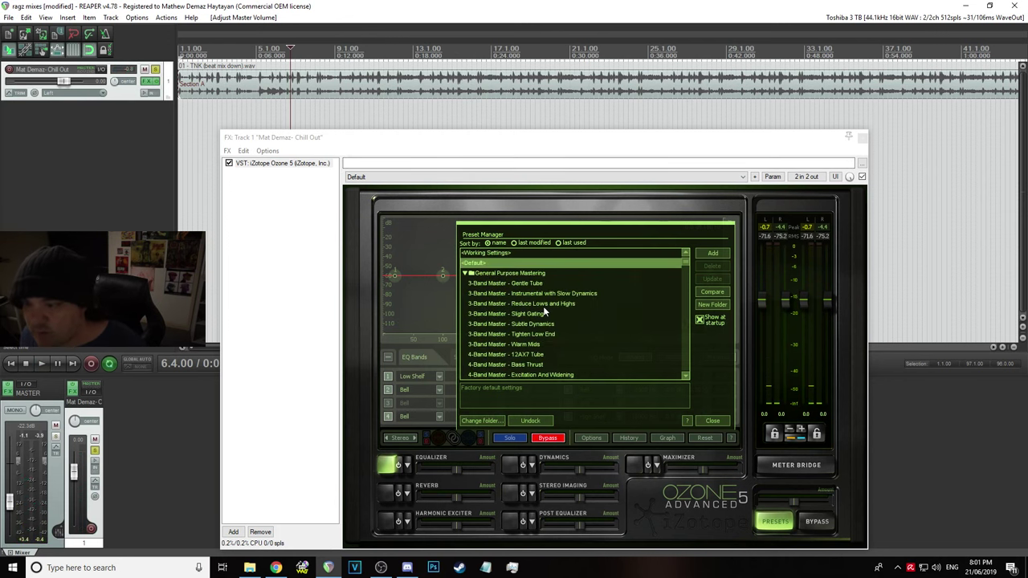
{"action": "left_click", "coordinate": [277, 88]}
{"action": "scroll", "coordinate": [534, 297], "scroll_direction": "down", "scroll_amount": 3}
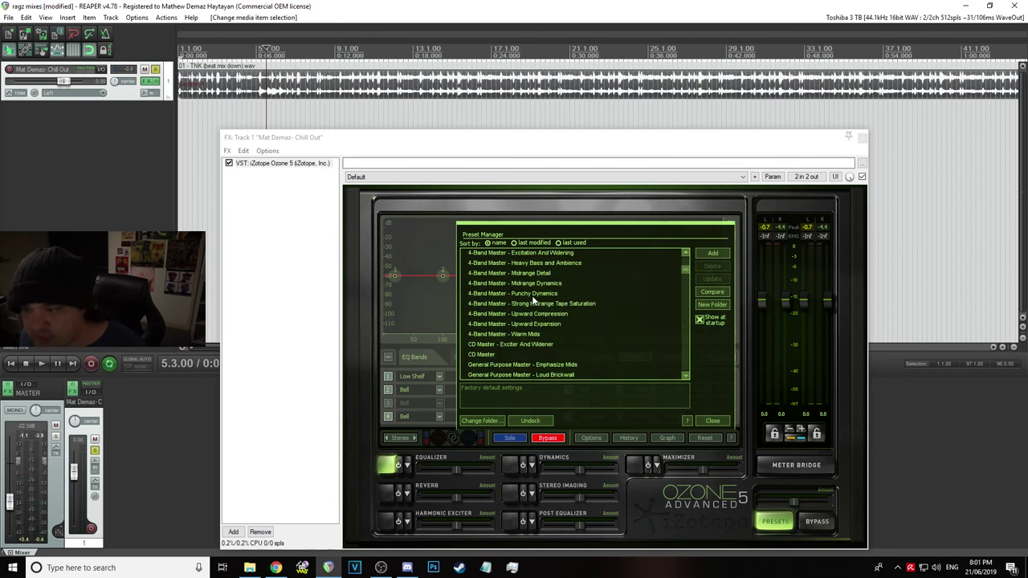
{"action": "scroll", "coordinate": [534, 297], "scroll_direction": "up", "scroll_amount": 3}
{"action": "left_click", "coordinate": [227, 102]}
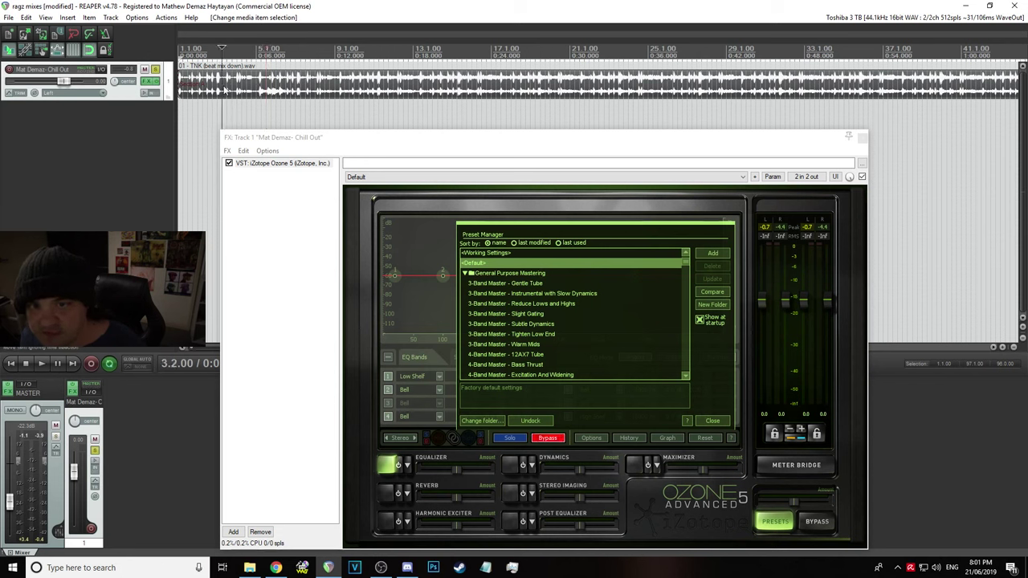
{"action": "scroll", "coordinate": [227, 102], "scroll_direction": "down", "scroll_amount": 5}
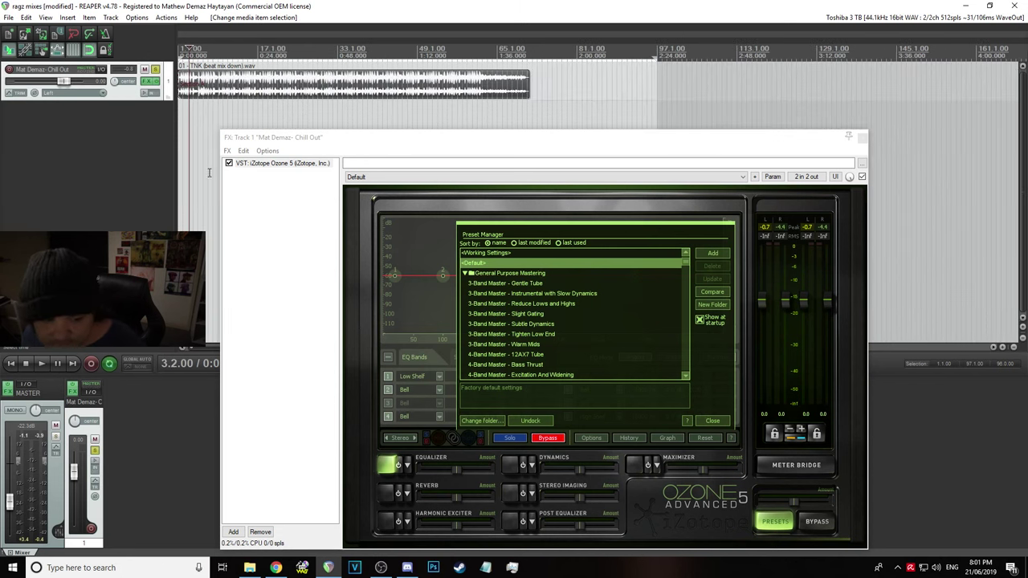
{"action": "double_click", "coordinate": [11, 501]}
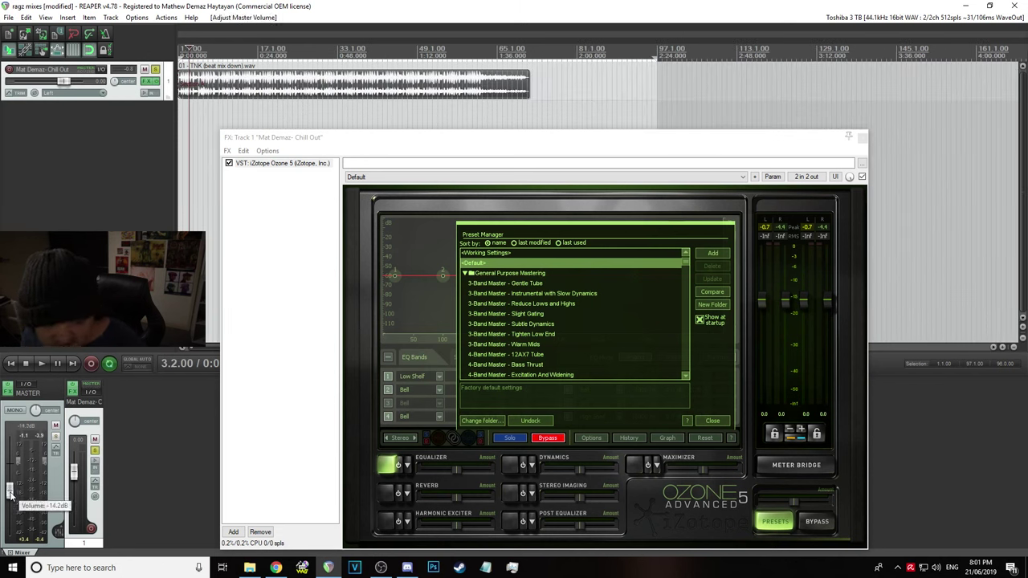
Load the Pop Master - Basic mastering preset in Ozone 5
{"action": "scroll", "coordinate": [548, 321], "scroll_direction": "down", "scroll_amount": 10}
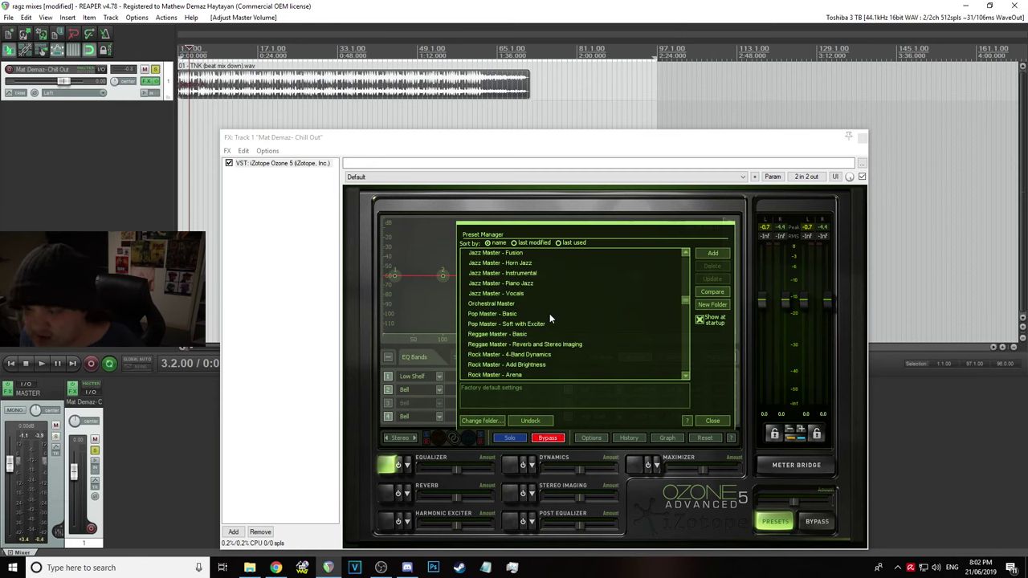
{"action": "left_click", "coordinate": [505, 316]}
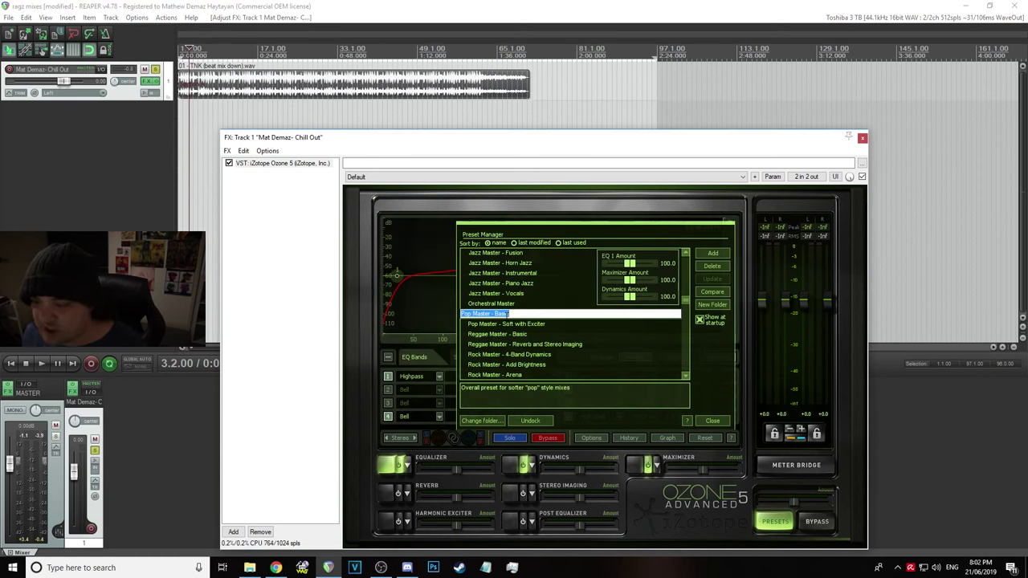
{"action": "left_click", "coordinate": [516, 335]}
{"action": "left_click", "coordinate": [513, 314]}
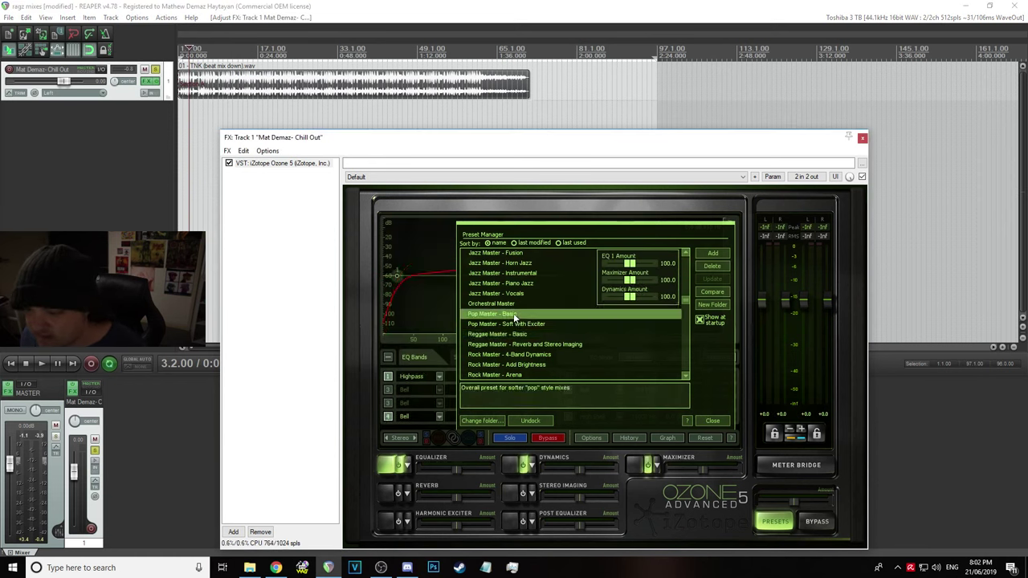
{"action": "left_click", "coordinate": [527, 323]}
{"action": "left_click", "coordinate": [528, 314]}
Play the track from 7.1.00 to audition the loaded pop preset
{"action": "left_click", "coordinate": [207, 41]}
{"action": "key", "text": "space"}
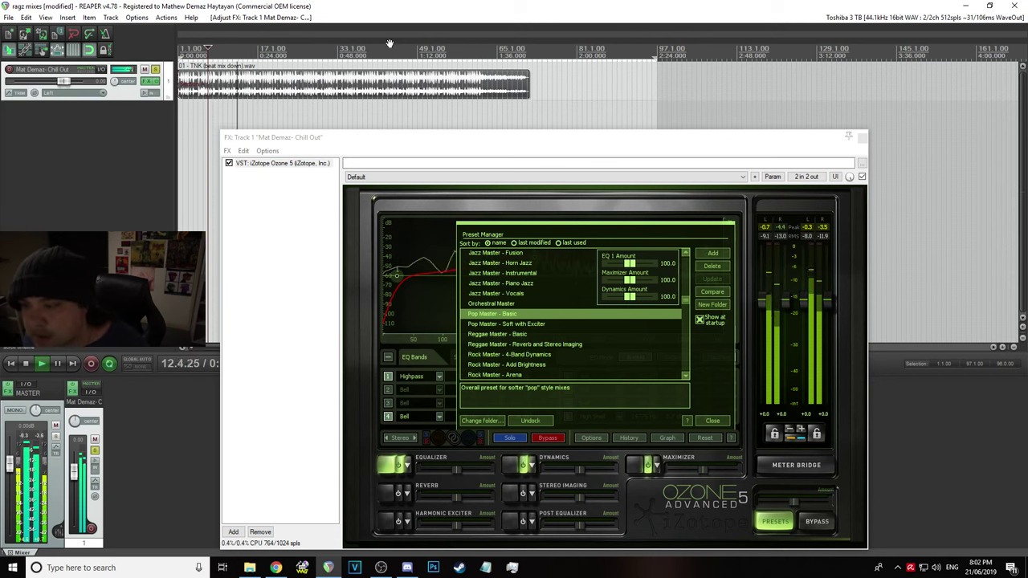
{"action": "key", "text": "space"}
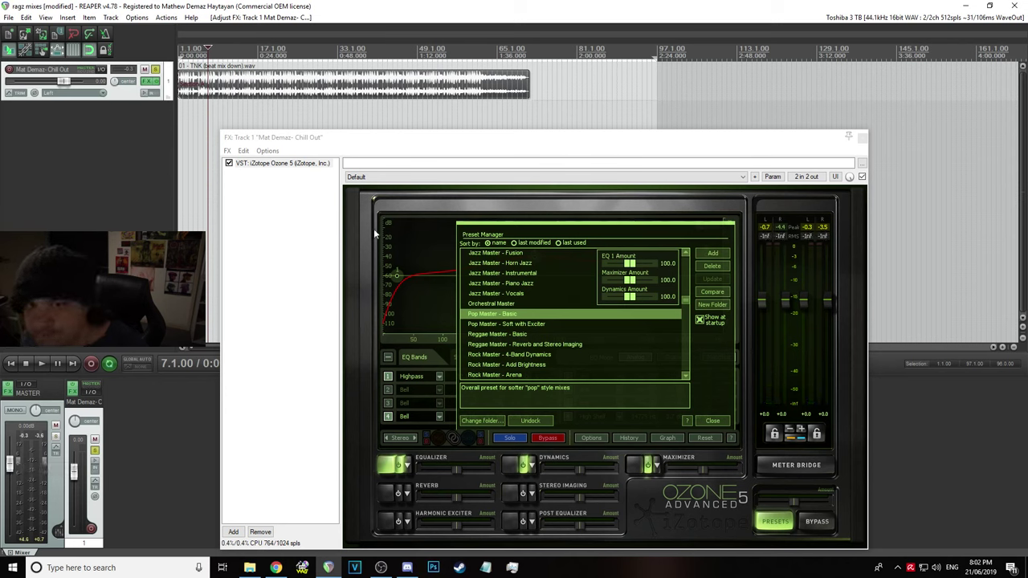
Check the YouTube live chat window in Chrome and return to the REAPER project
{"action": "right_click", "coordinate": [241, 88]}
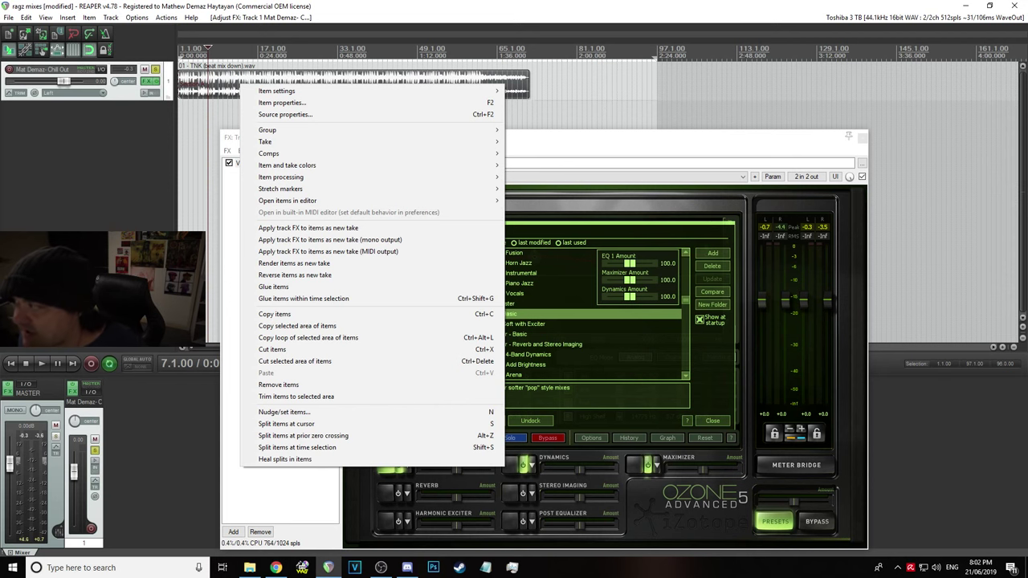
{"action": "key", "text": "alt+Tab"}
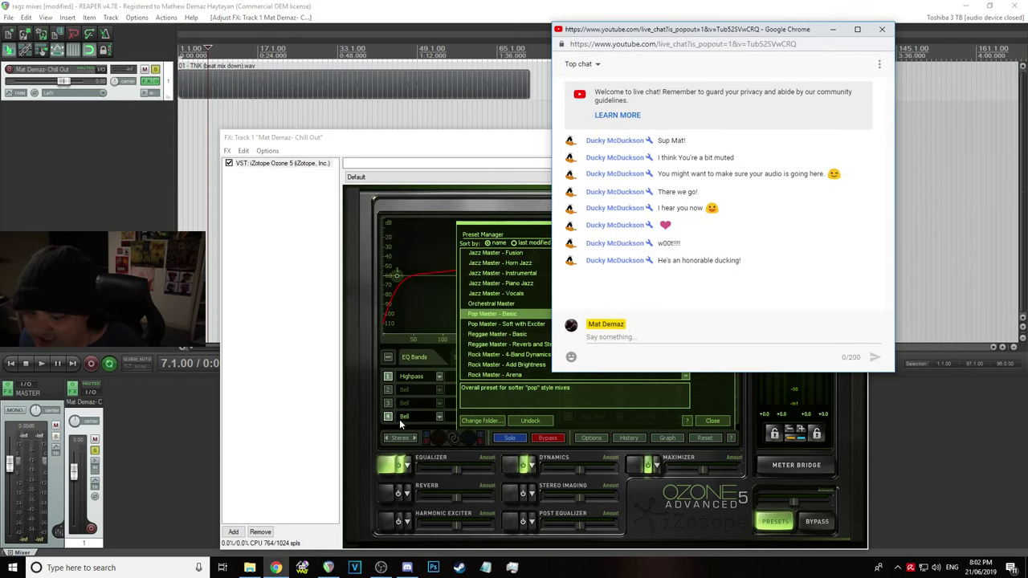
{"action": "mouse_move", "coordinate": [329, 568]}
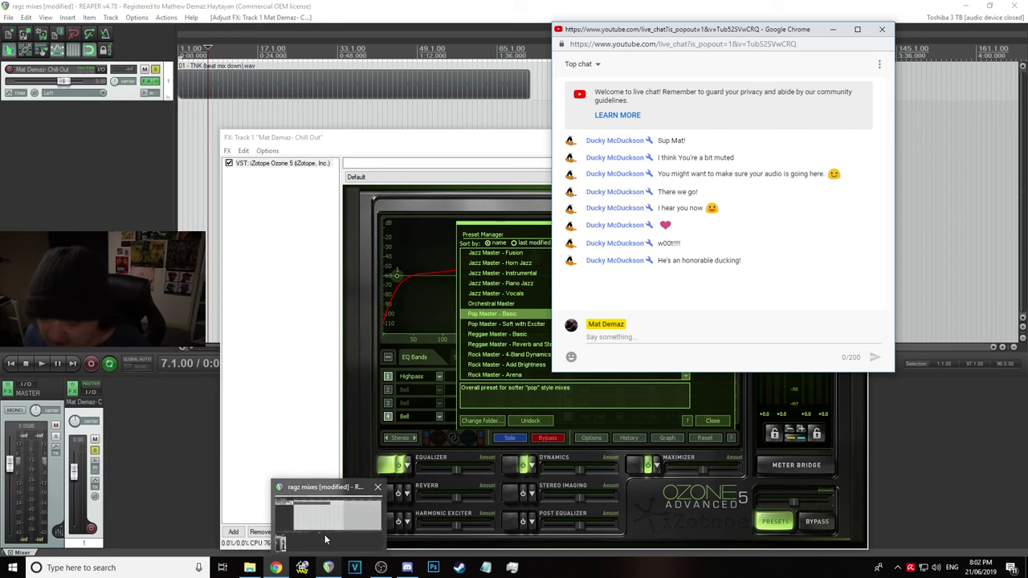
{"action": "left_click", "coordinate": [325, 539]}
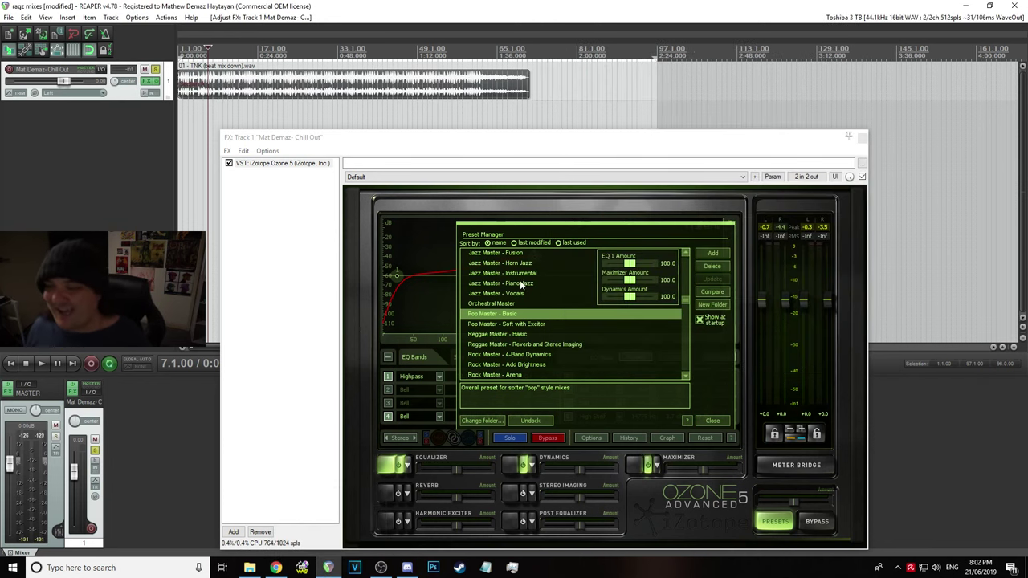
Try normalizing the 01 - TNK (beat mix down).wav item in its media item properties
{"action": "left_click", "coordinate": [253, 85]}
{"action": "right_click", "coordinate": [313, 95]}
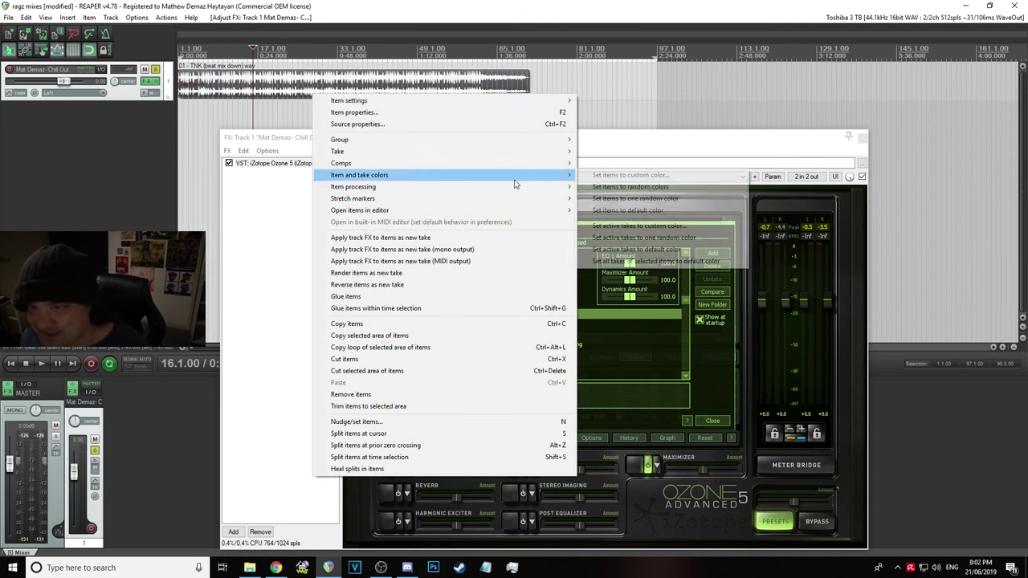
{"action": "left_click", "coordinate": [262, 97]}
{"action": "left_click", "coordinate": [257, 91]}
{"action": "right_click", "coordinate": [289, 93]}
{"action": "left_click", "coordinate": [315, 106]}
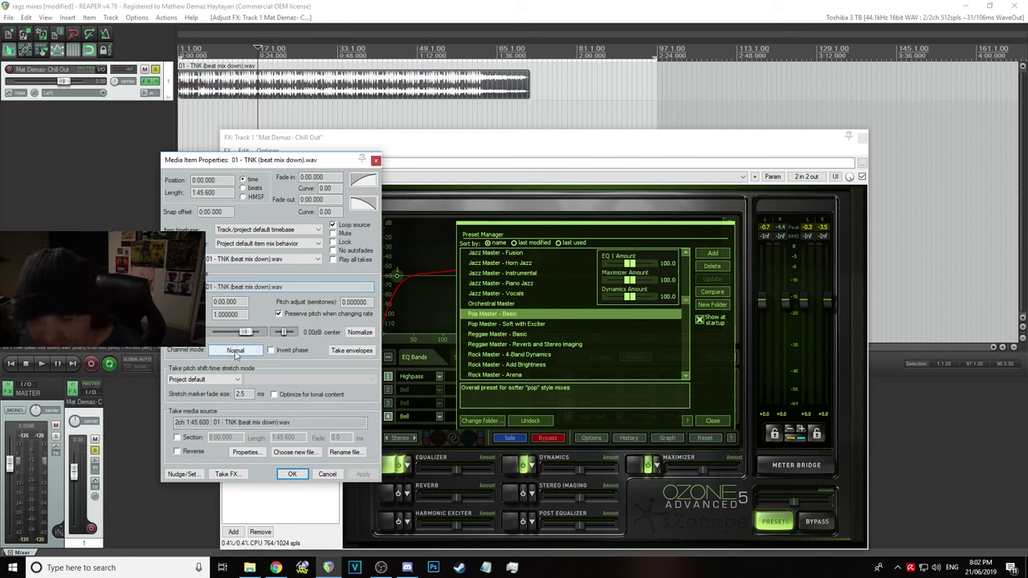
{"action": "left_click", "coordinate": [361, 333]}
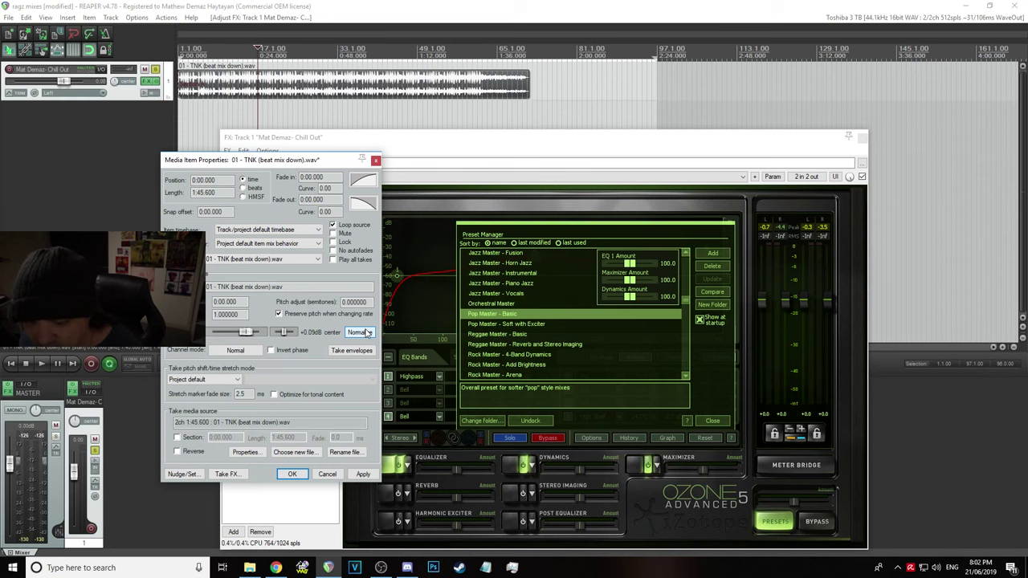
{"action": "left_click", "coordinate": [327, 475]}
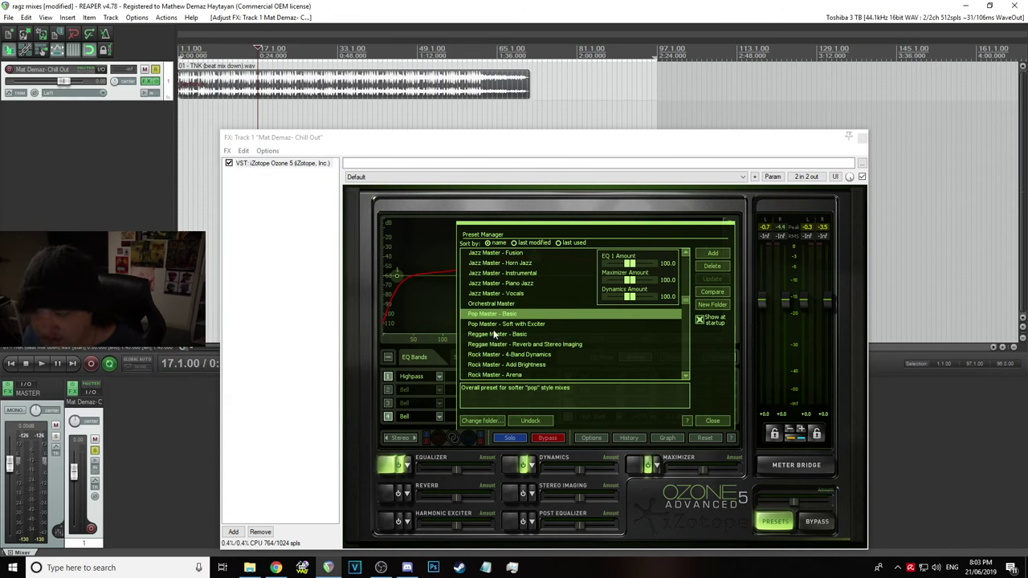
Load the Hip Hop Master preset from the Ozone preset list
{"action": "scroll", "coordinate": [494, 338], "scroll_direction": "up", "scroll_amount": 15}
{"action": "scroll", "coordinate": [505, 321], "scroll_direction": "down", "scroll_amount": 12}
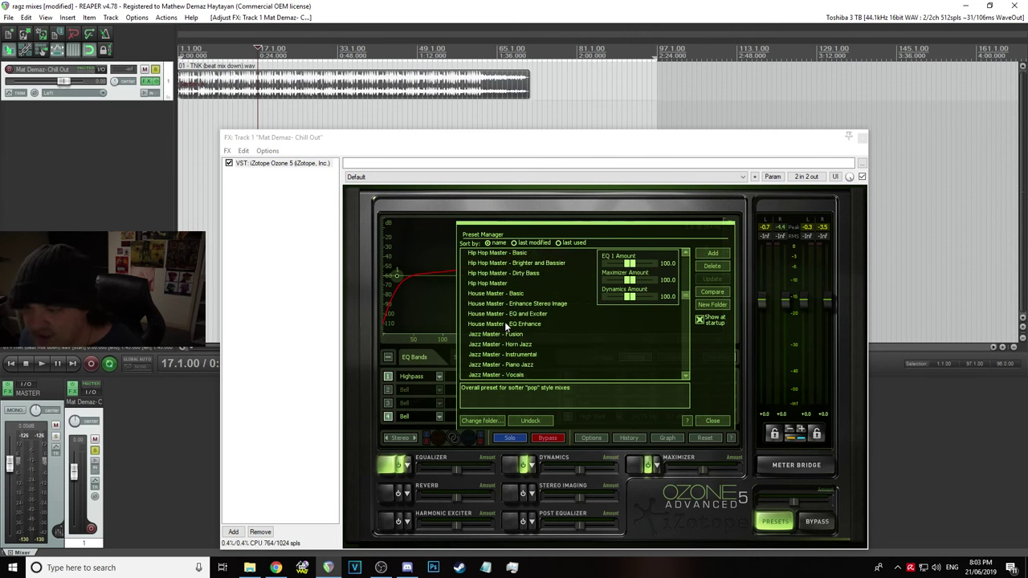
{"action": "left_click", "coordinate": [498, 285]}
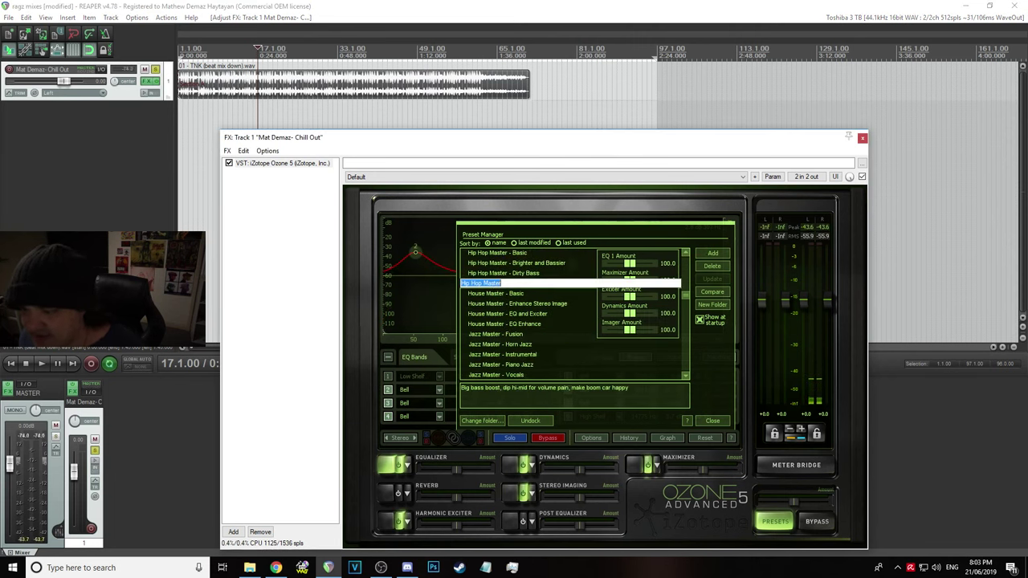
Play the track from 17.1.00 with the hip hop preset and lower the master volume to about -26 dB
{"action": "left_click", "coordinate": [359, 87]}
{"action": "key", "text": "space"}
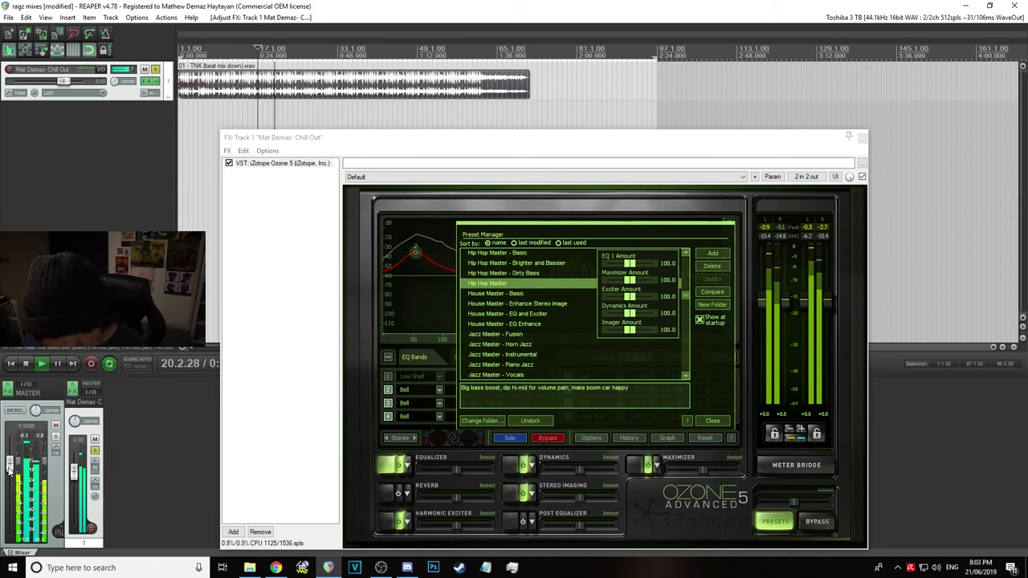
{"action": "left_click_drag", "start_coordinate": [11, 474], "coordinate": [12, 514]}
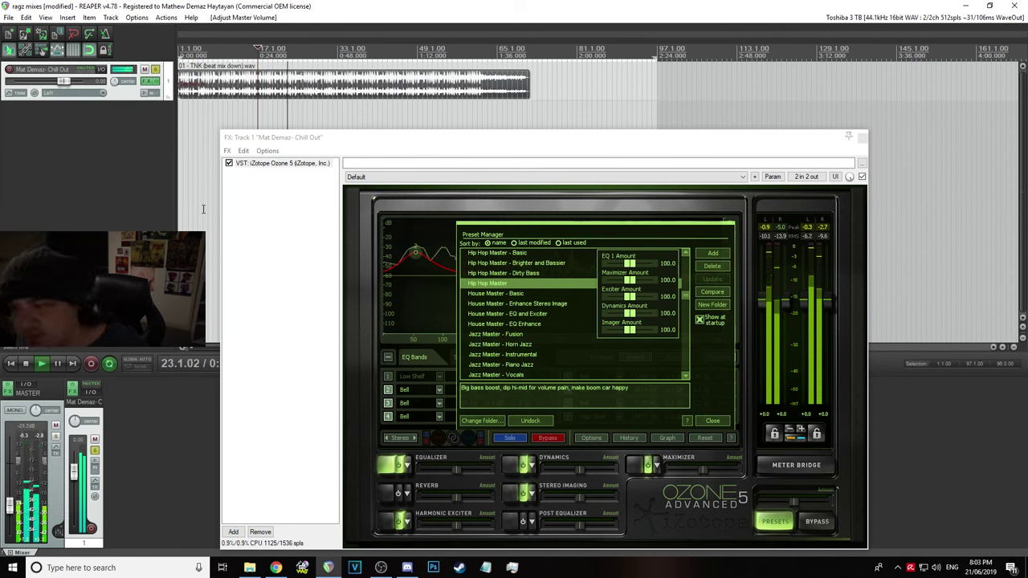
{"action": "key", "text": "space"}
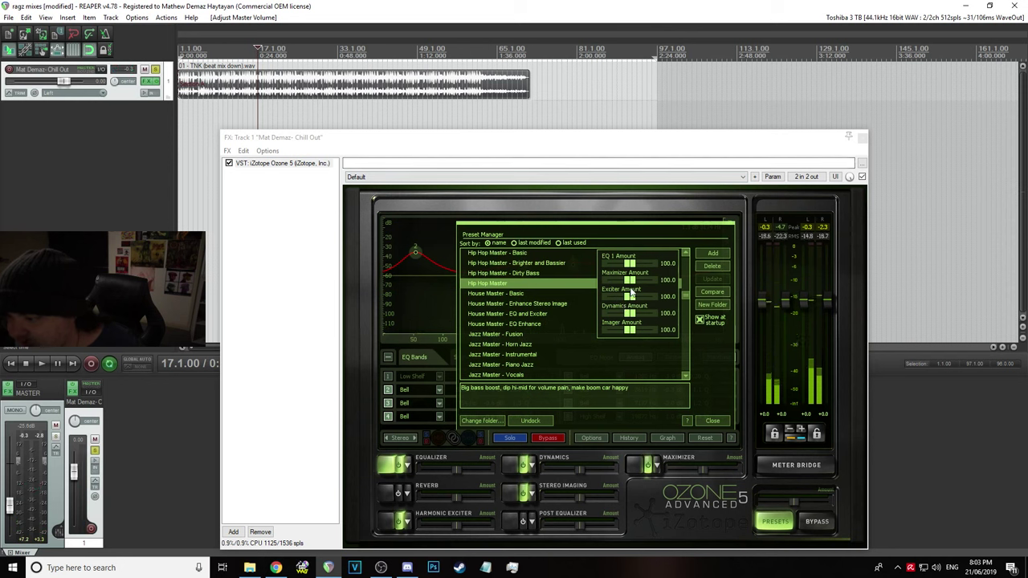
Set the Hip Hop Master preset's Maximizer Amount to 147.6 and switch to the YouTube live chat window in Chrome
{"action": "left_click_drag", "start_coordinate": [631, 284], "coordinate": [635, 286]}
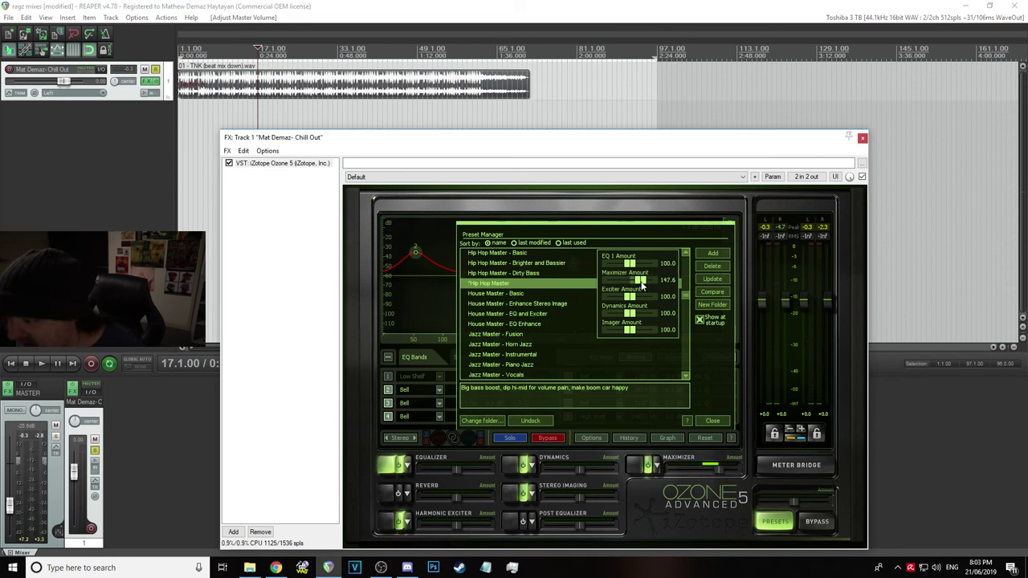
{"action": "left_click", "coordinate": [275, 568]}
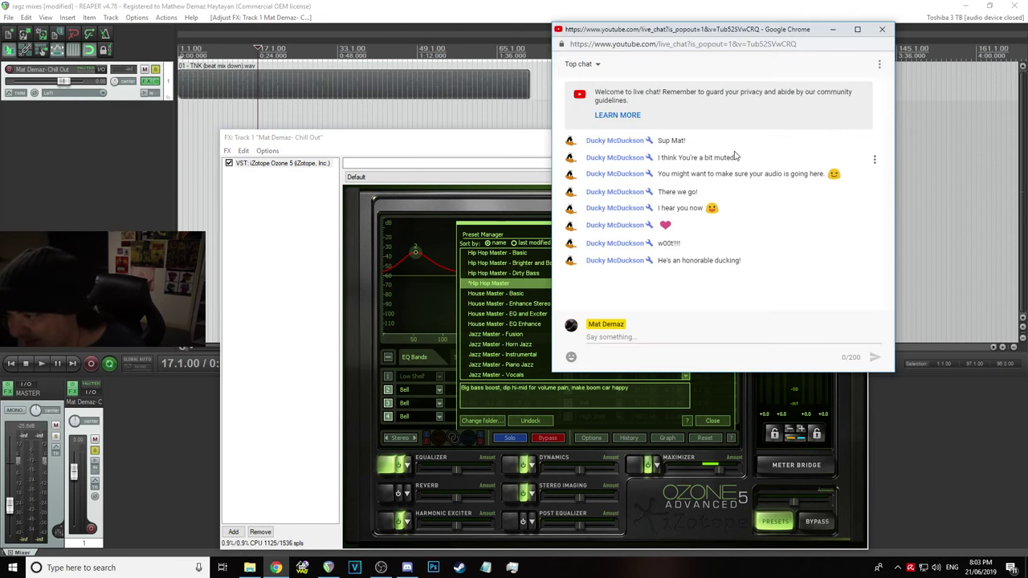
Move the chat window aside, switch back to REAPER and play the track with the master volume at about -19.8 dB
{"action": "left_click_drag", "start_coordinate": [710, 32], "coordinate": [877, 29]}
{"action": "left_click", "coordinate": [395, 16]}
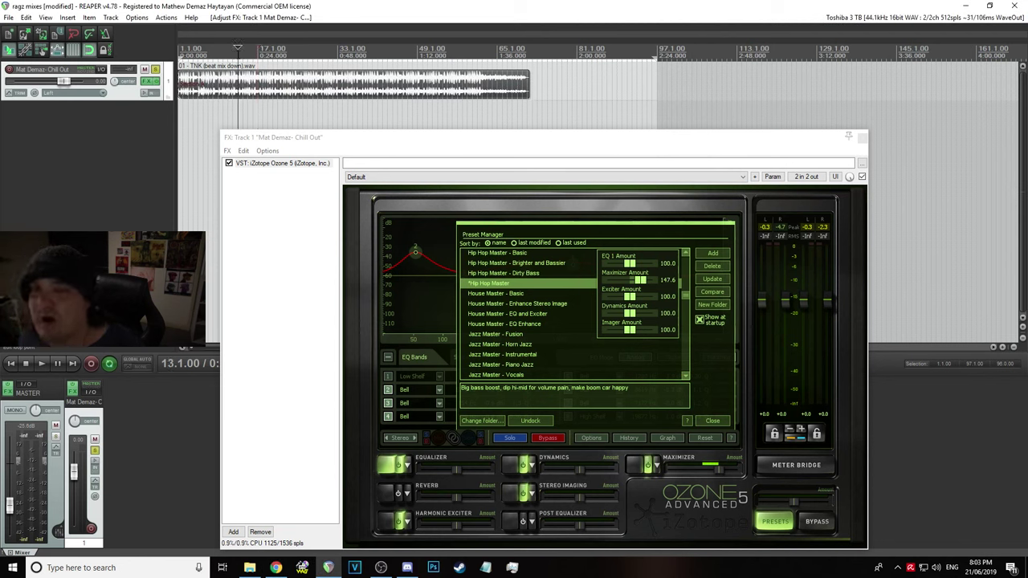
{"action": "key", "text": "space"}
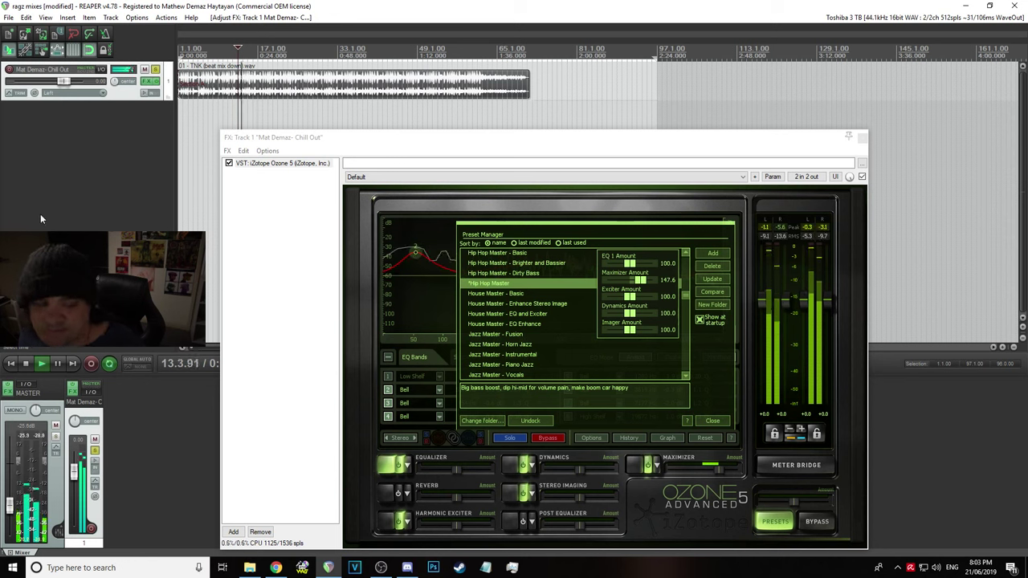
{"action": "double_click", "coordinate": [8, 503]}
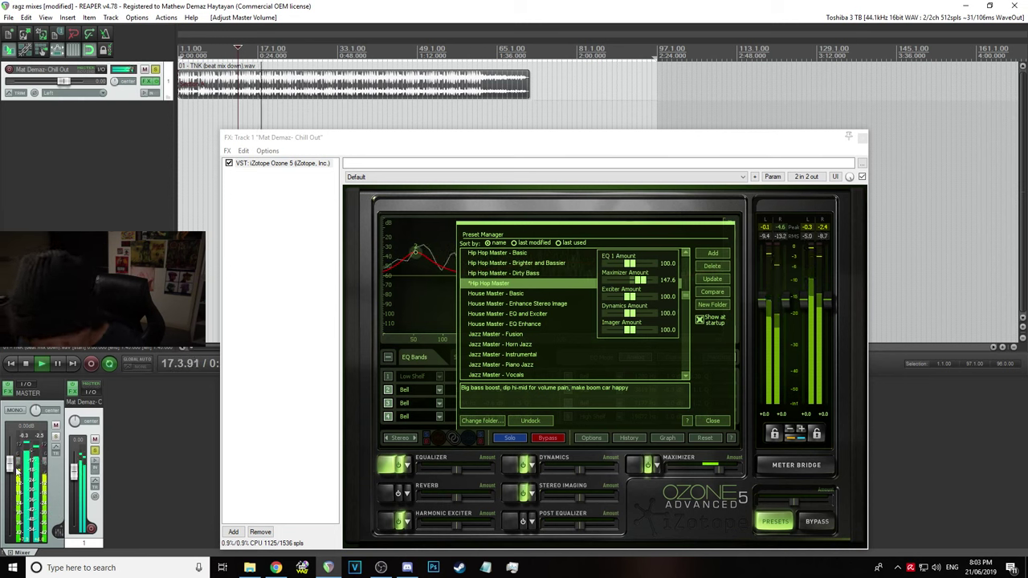
{"action": "left_click_drag", "start_coordinate": [11, 464], "coordinate": [11, 496]}
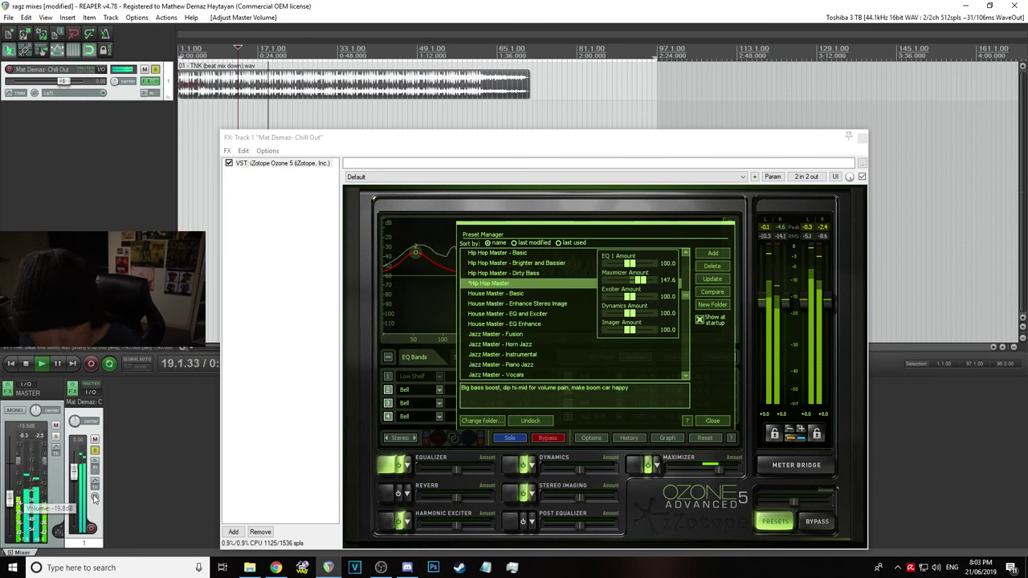
Raise the Hip Hop Master preset's Exciter, Imager, Maximizer and EQ 1 Amounts to 200 and its Dynamics Amount to 123.8
{"action": "left_click_drag", "start_coordinate": [634, 298], "coordinate": [685, 321]}
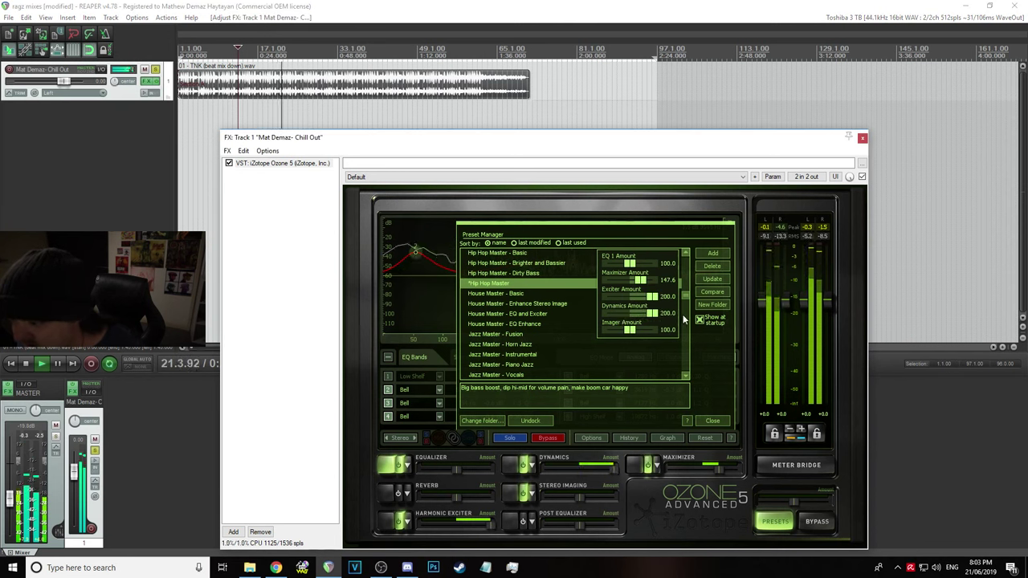
{"action": "left_click_drag", "start_coordinate": [654, 314], "coordinate": [643, 360]}
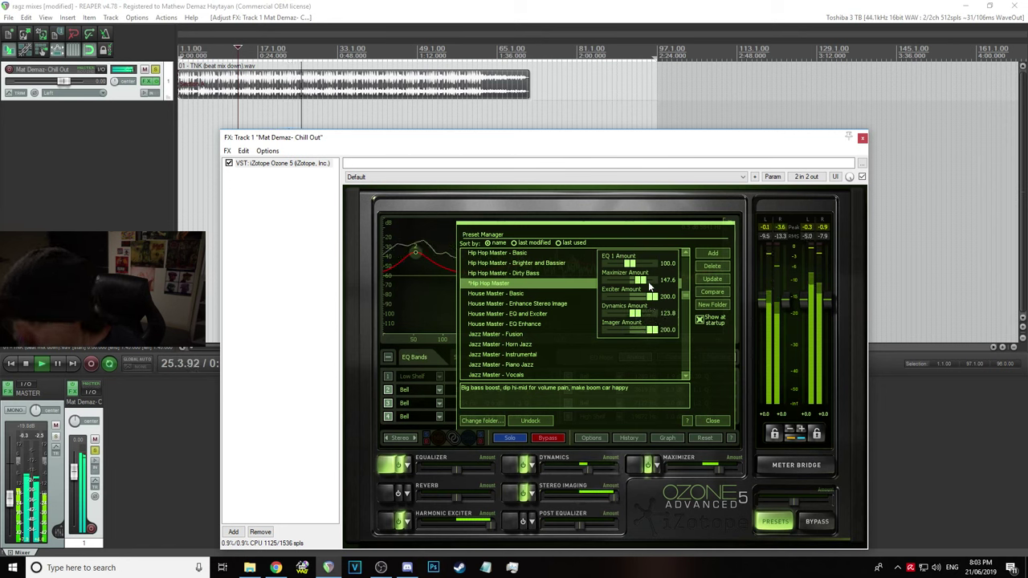
{"action": "left_click_drag", "start_coordinate": [648, 285], "coordinate": [667, 293]}
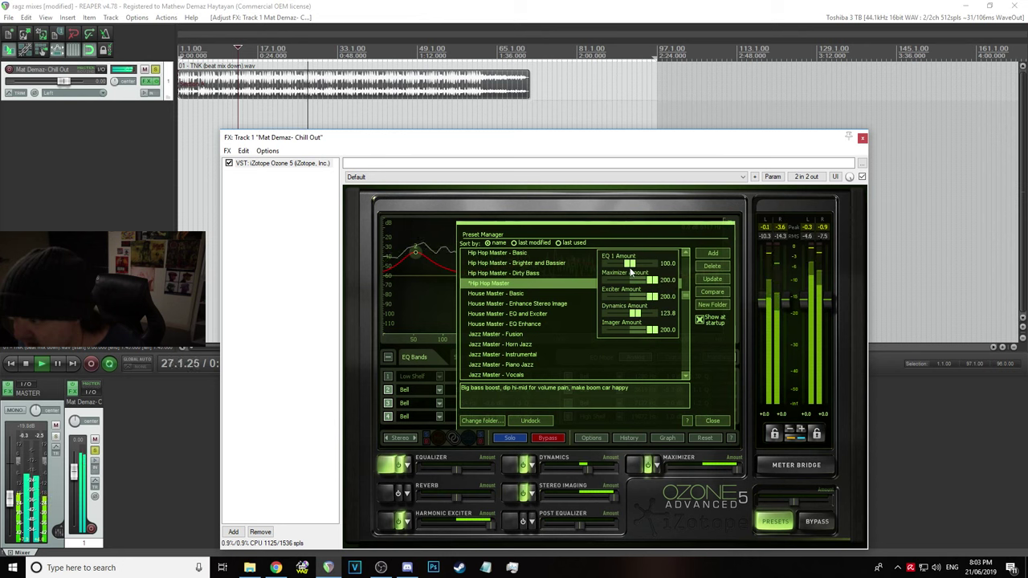
{"action": "left_click_drag", "start_coordinate": [628, 264], "coordinate": [655, 268]}
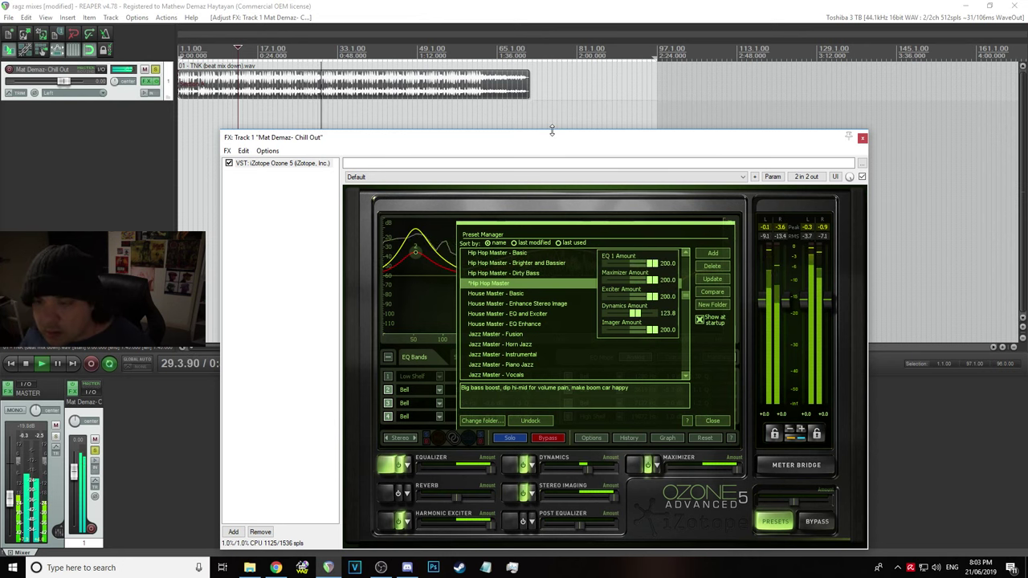
Reset the master volume to 0 dB and audition the boosted Hip Hop Master preset from 13.1.00
{"action": "key", "text": "space"}
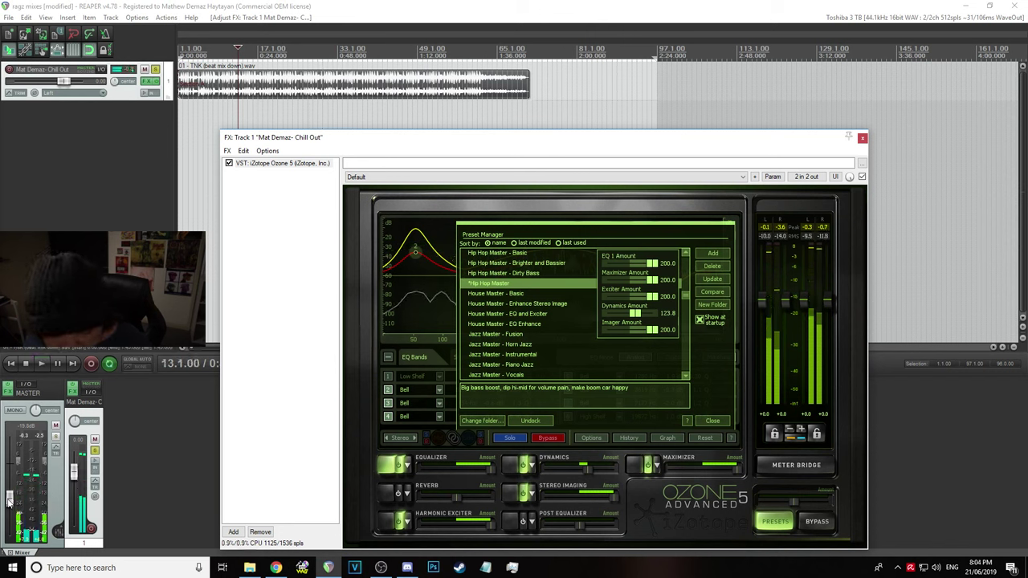
{"action": "double_click", "coordinate": [9, 503]}
{"action": "key", "text": "space"}
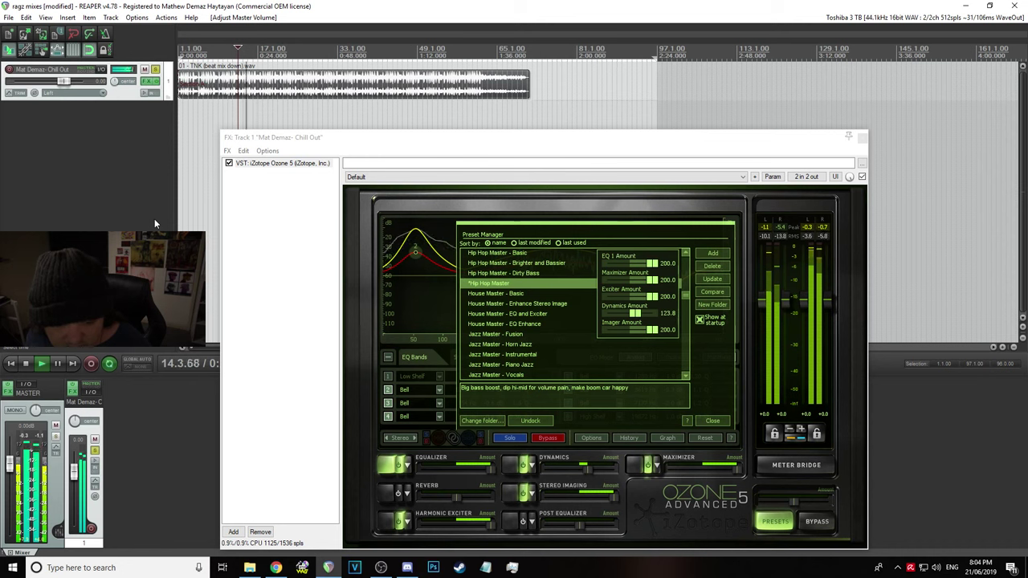
{"action": "key", "text": "space"}
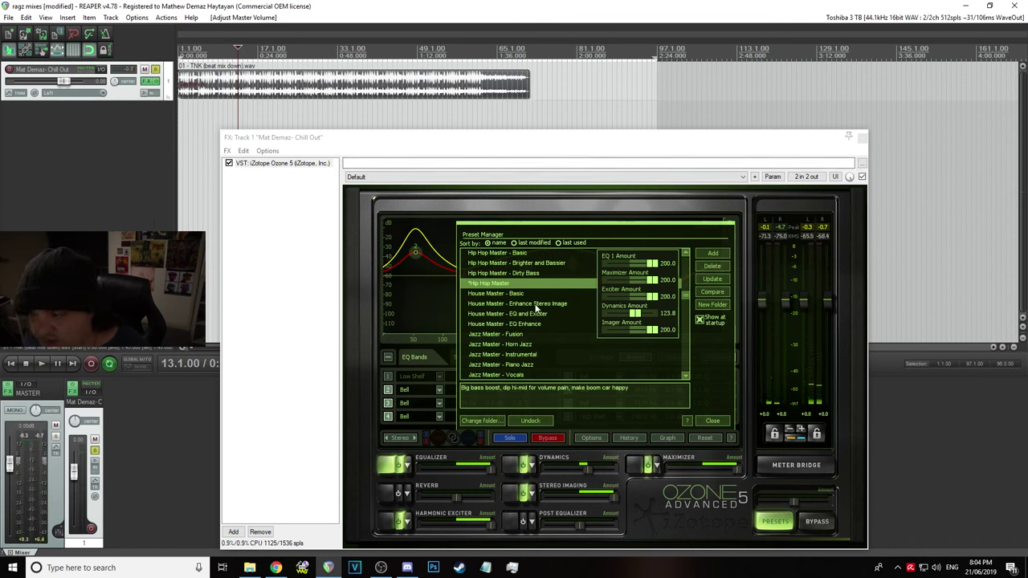
Check the Waves L1-Ultramaximizer+ in the master track's effects chain and move the playback cursor to 4.1.00
{"action": "left_click", "coordinate": [6, 389]}
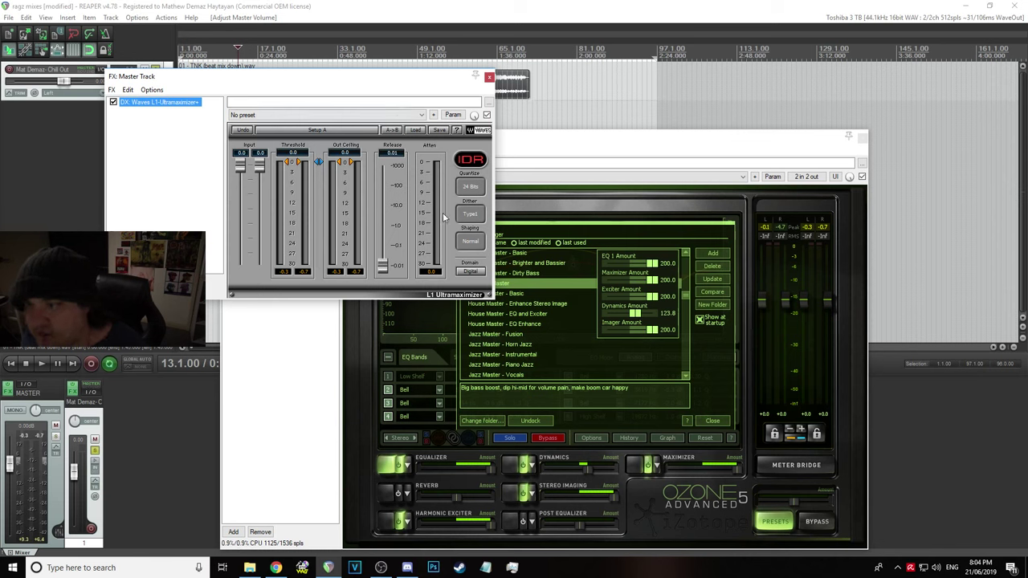
{"action": "left_click", "coordinate": [489, 77]}
{"action": "left_click", "coordinate": [194, 81]}
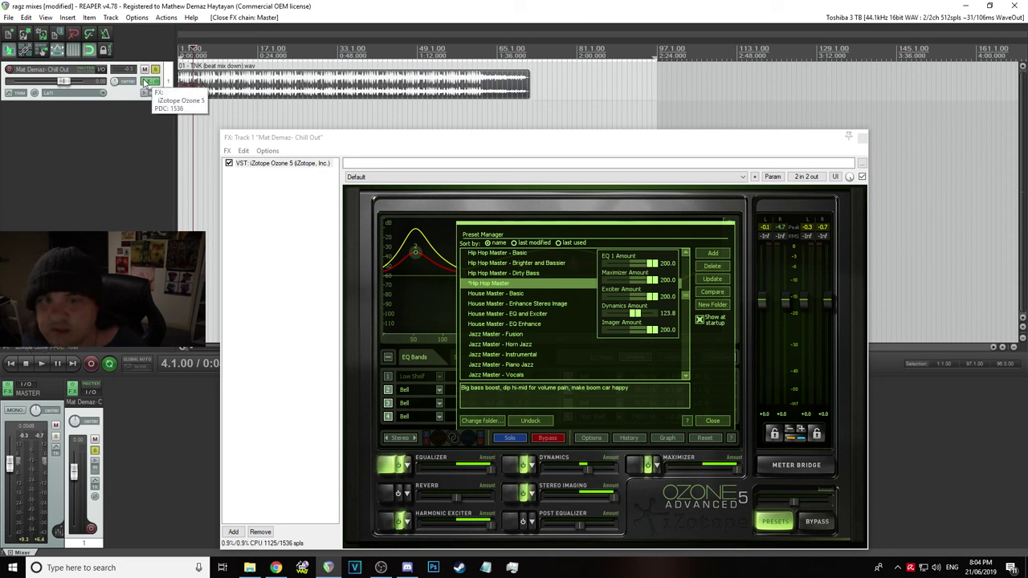
Load the 4-Band Master - 12AX7 Tube preset from the General Purpose Mastering presets
{"action": "scroll", "coordinate": [550, 310], "scroll_direction": "up", "scroll_amount": 10}
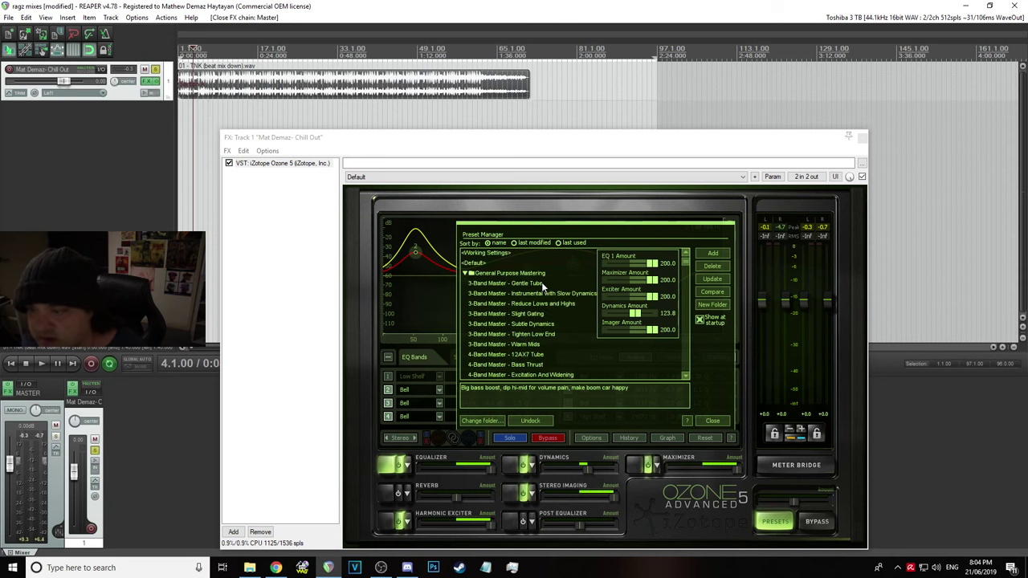
{"action": "scroll", "coordinate": [545, 295], "scroll_direction": "down", "scroll_amount": 3}
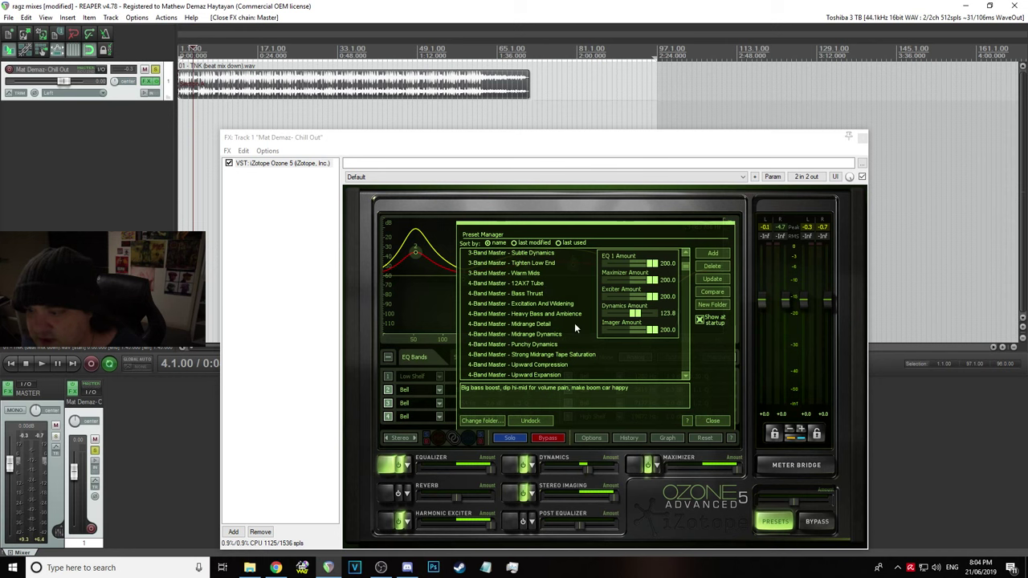
{"action": "scroll", "coordinate": [575, 322], "scroll_direction": "up", "scroll_amount": 3}
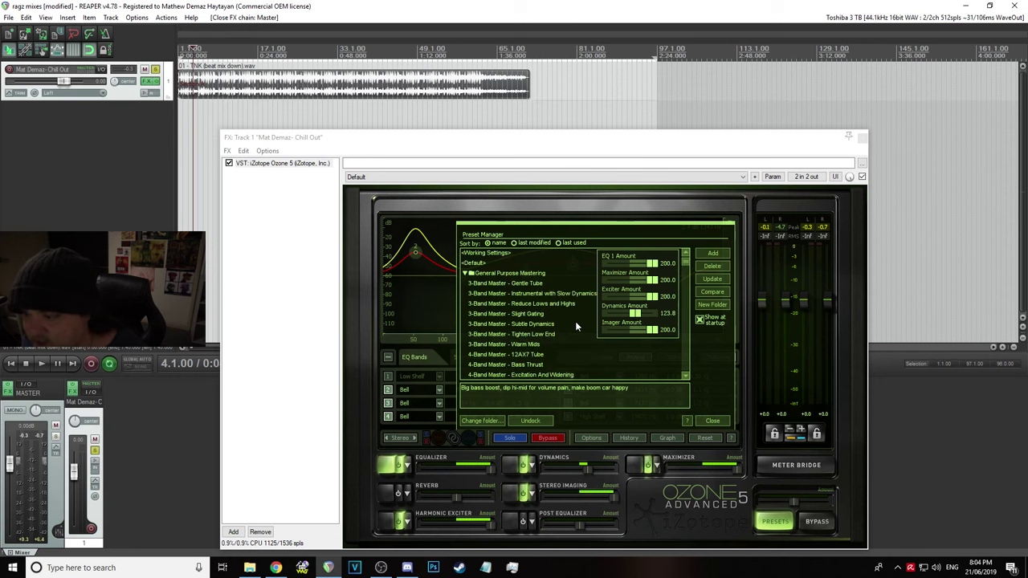
{"action": "left_click", "coordinate": [536, 356]}
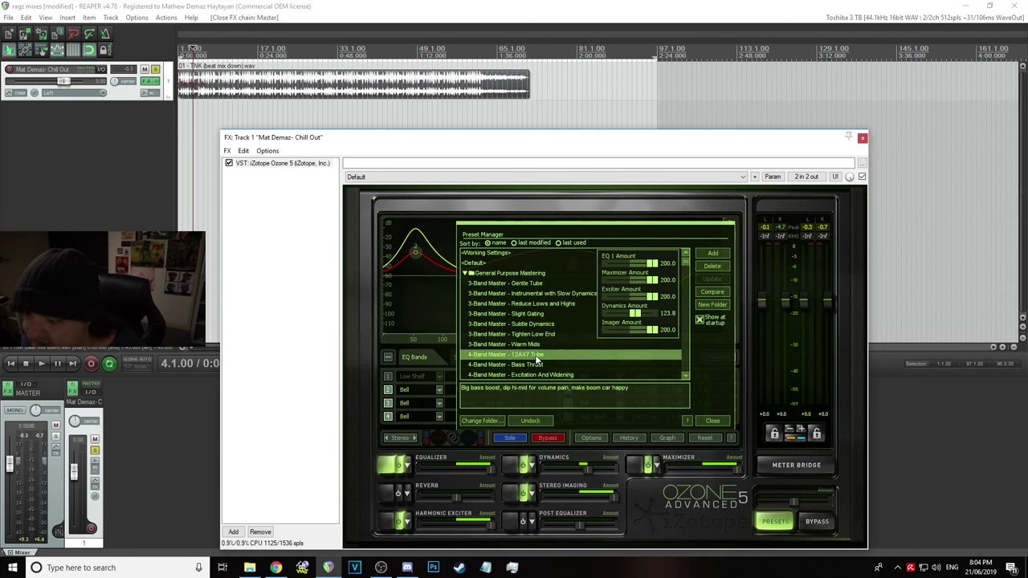
Audition the 12AX7 Tube preset from 4.1.00 with the master volume at about -13.8 dB and its Maximizer Amount raised to 200
{"action": "left_click", "coordinate": [398, 5]}
{"action": "key", "text": "space"}
{"action": "left_click_drag", "start_coordinate": [8, 476], "coordinate": [9, 494]}
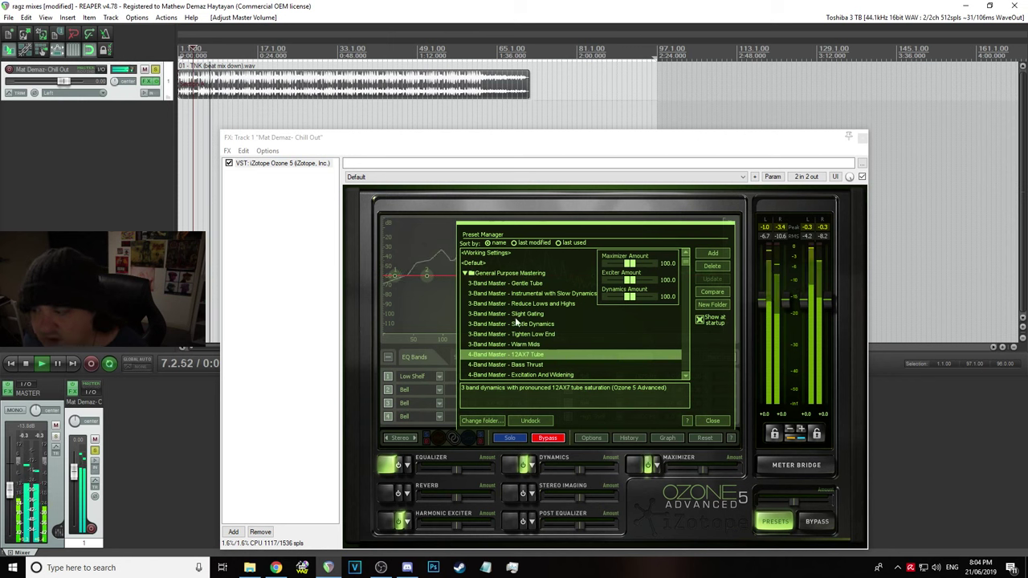
{"action": "left_click_drag", "start_coordinate": [630, 263], "coordinate": [659, 265]}
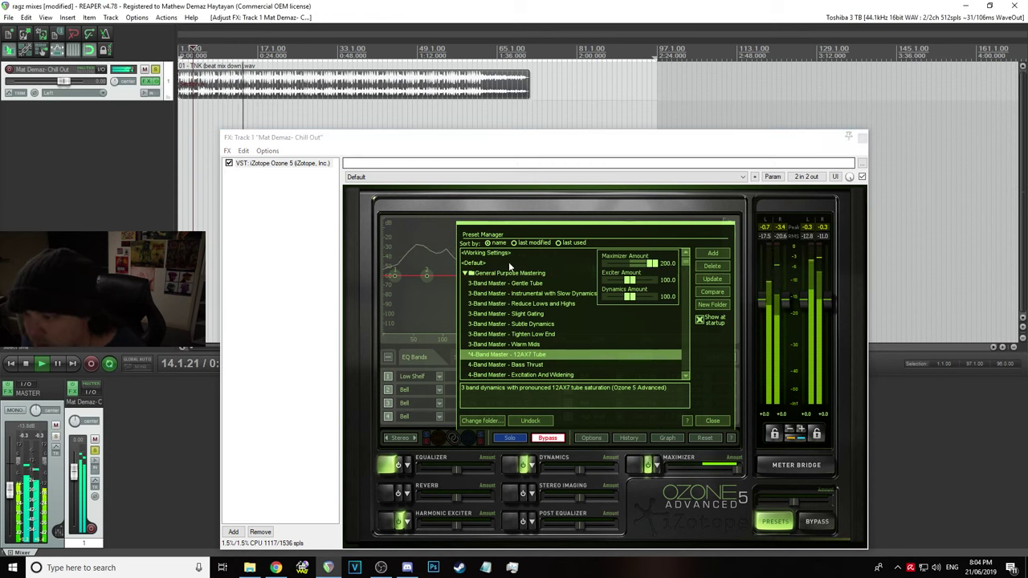
{"action": "key", "text": "space"}
Load the Pop Master - Basic preset from the Ozone preset list
{"action": "scroll", "coordinate": [525, 323], "scroll_direction": "down", "scroll_amount": 10}
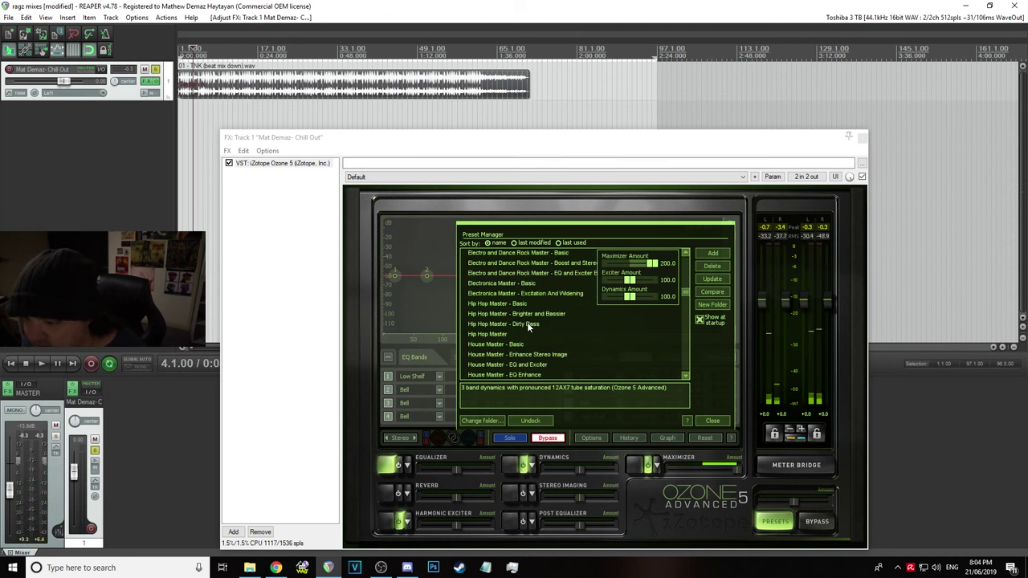
{"action": "scroll", "coordinate": [527, 322], "scroll_direction": "down", "scroll_amount": 5}
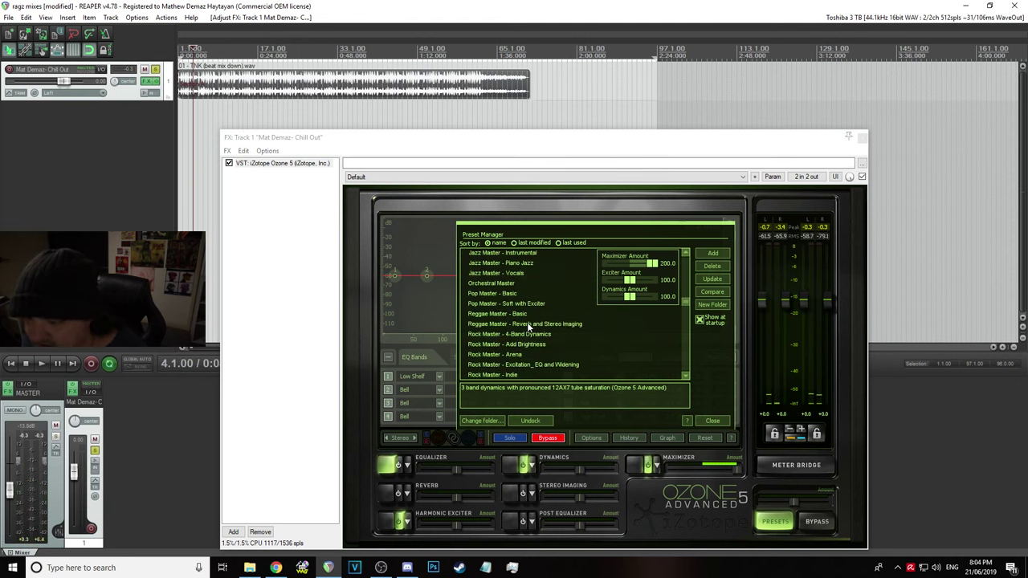
{"action": "left_click", "coordinate": [489, 294]}
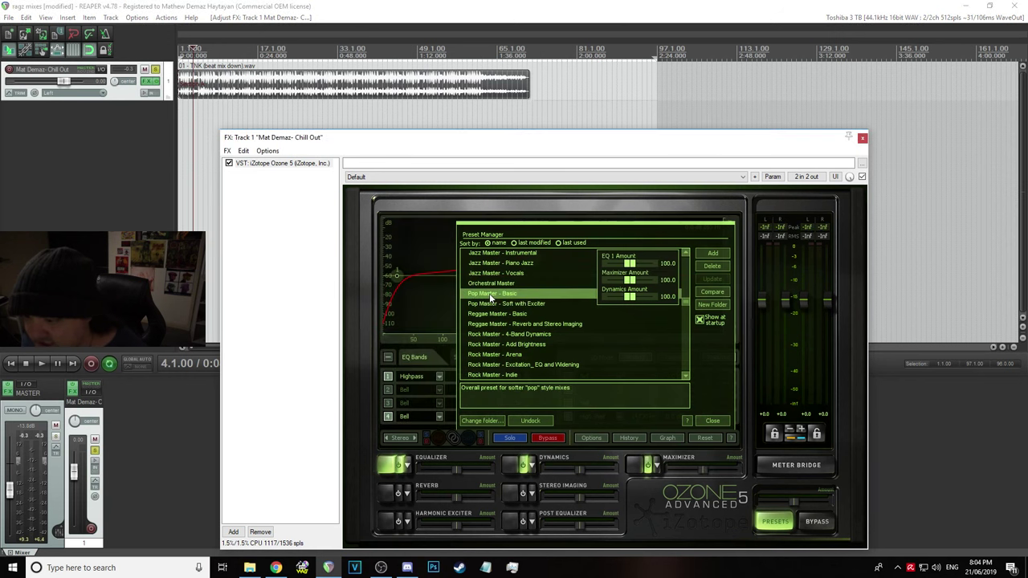
Play the track from 4.1.00 and compare the Pop Master - Basic sound by bypassing and re-enabling the track's effects twice
{"action": "key", "text": "space"}
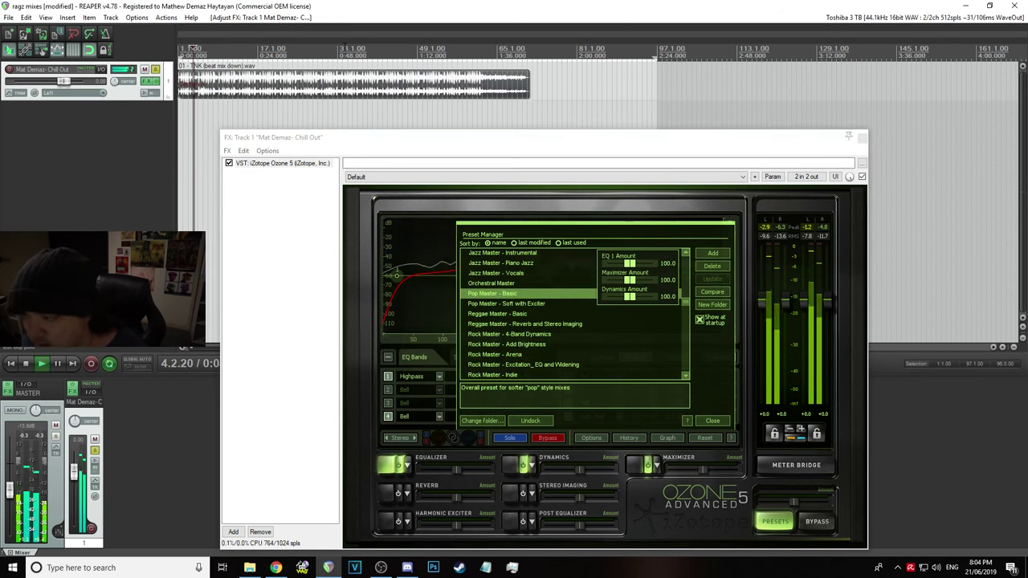
{"action": "left_click", "coordinate": [152, 82]}
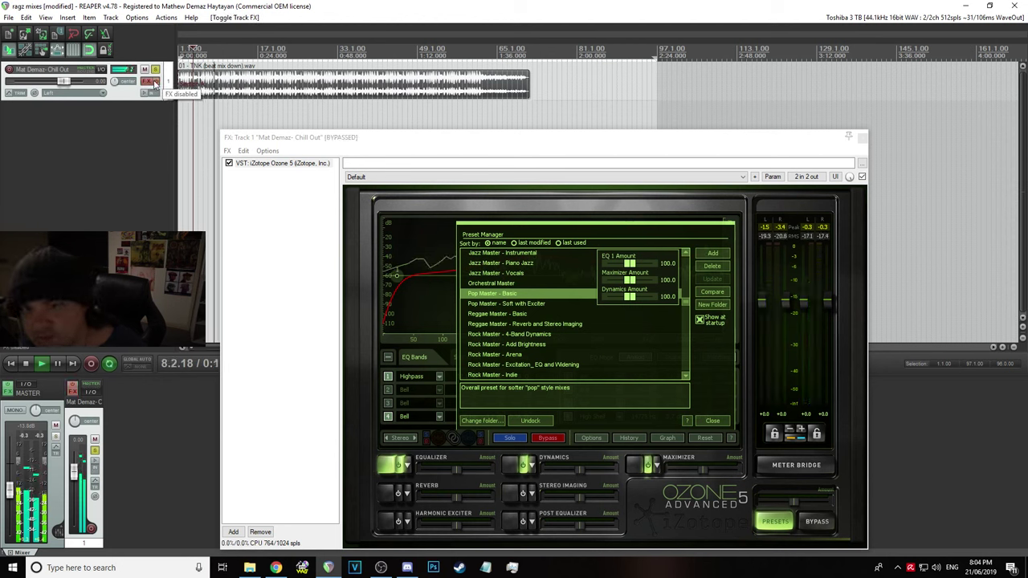
{"action": "left_click", "coordinate": [153, 82]}
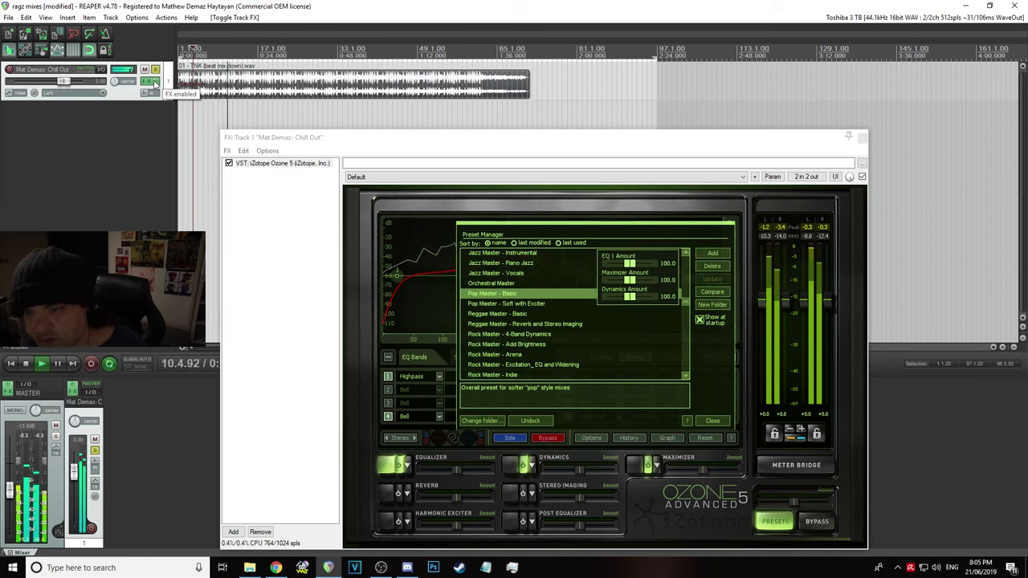
{"action": "left_click", "coordinate": [153, 82]}
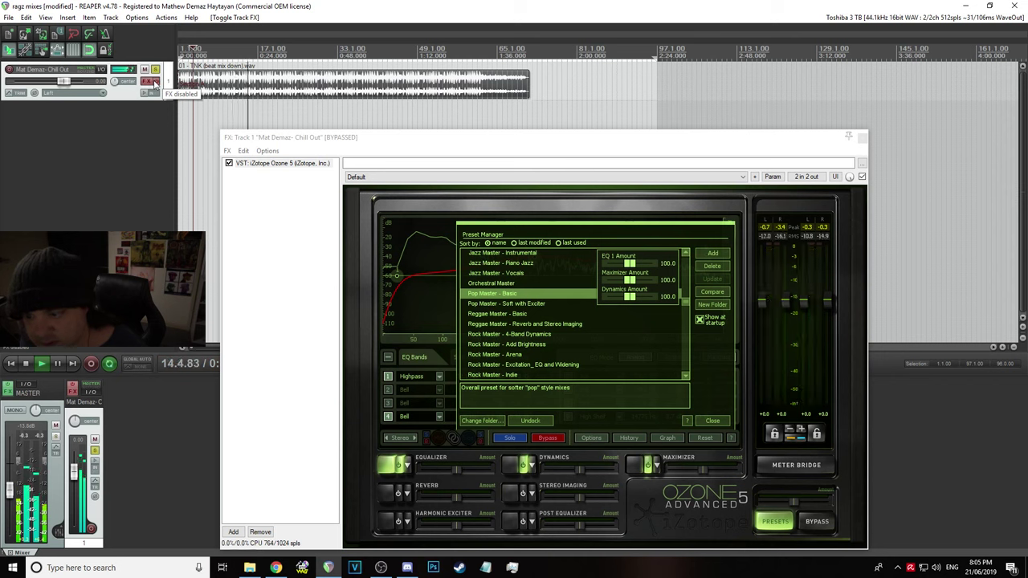
{"action": "left_click", "coordinate": [155, 83]}
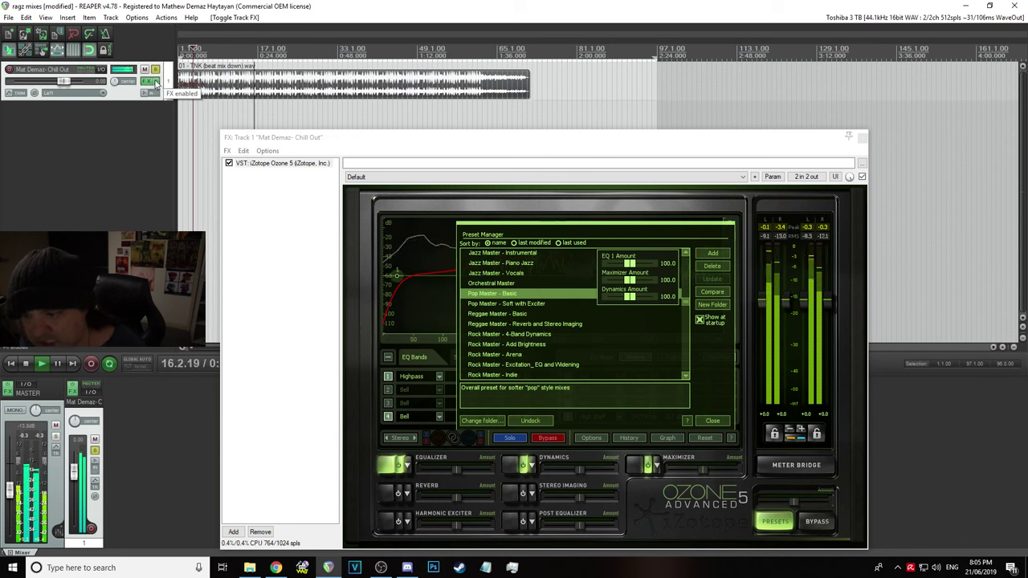
{"action": "key", "text": "space"}
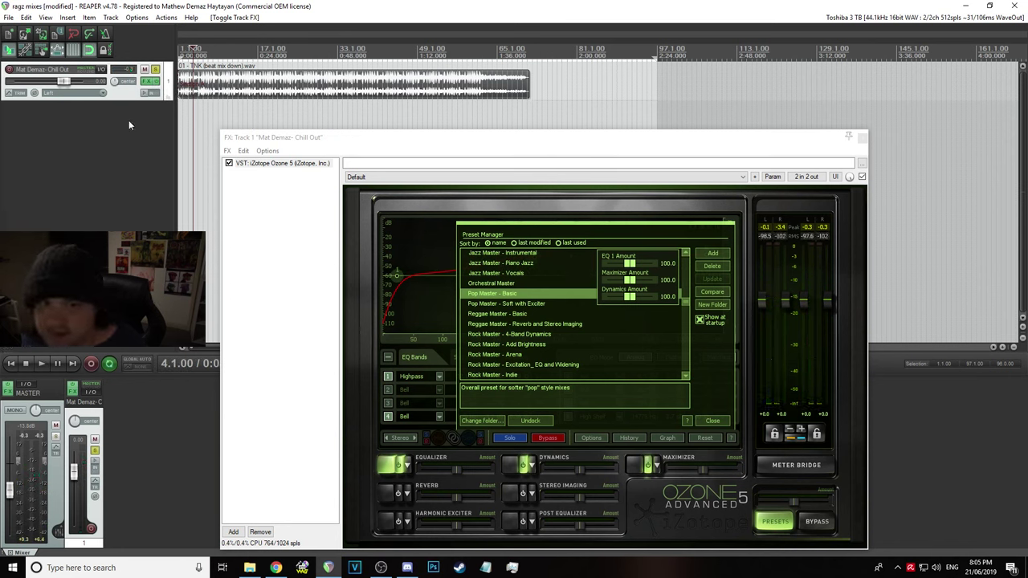
Reset the master volume to 0 dB and move the playback cursor to 7.1.00
{"action": "left_click", "coordinate": [10, 490]}
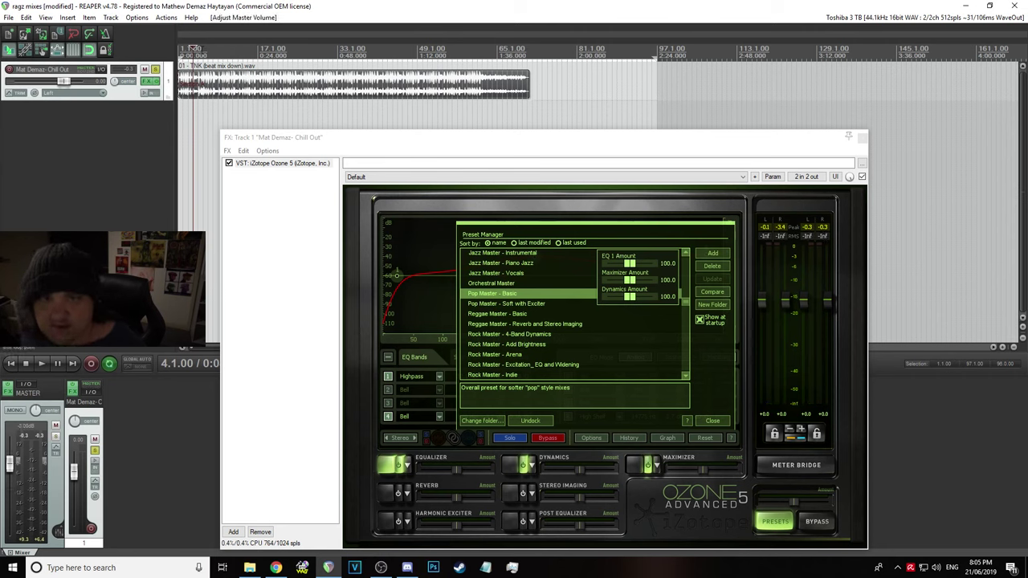
{"action": "left_click", "coordinate": [207, 49]}
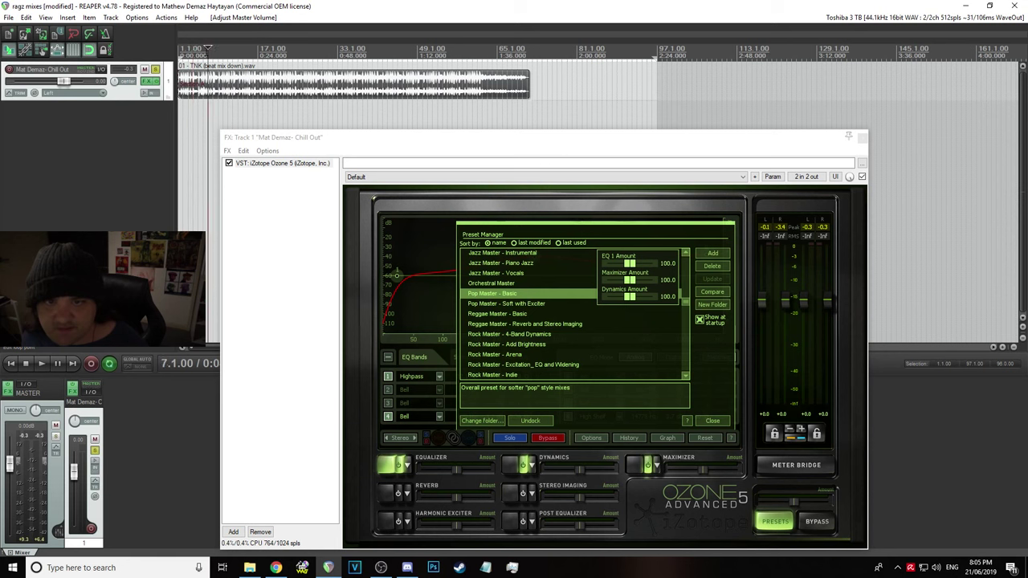
Add the JS: Utility/volume effect after Ozone 5 on the track and set its Adjustment to 1.0 dB
{"action": "right_click", "coordinate": [254, 222]}
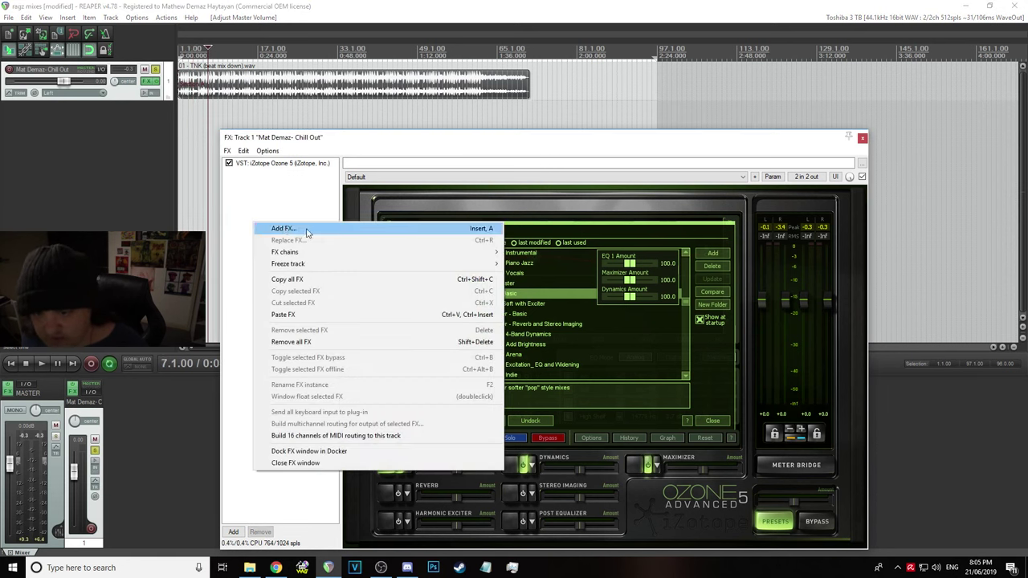
{"action": "left_click", "coordinate": [306, 230]}
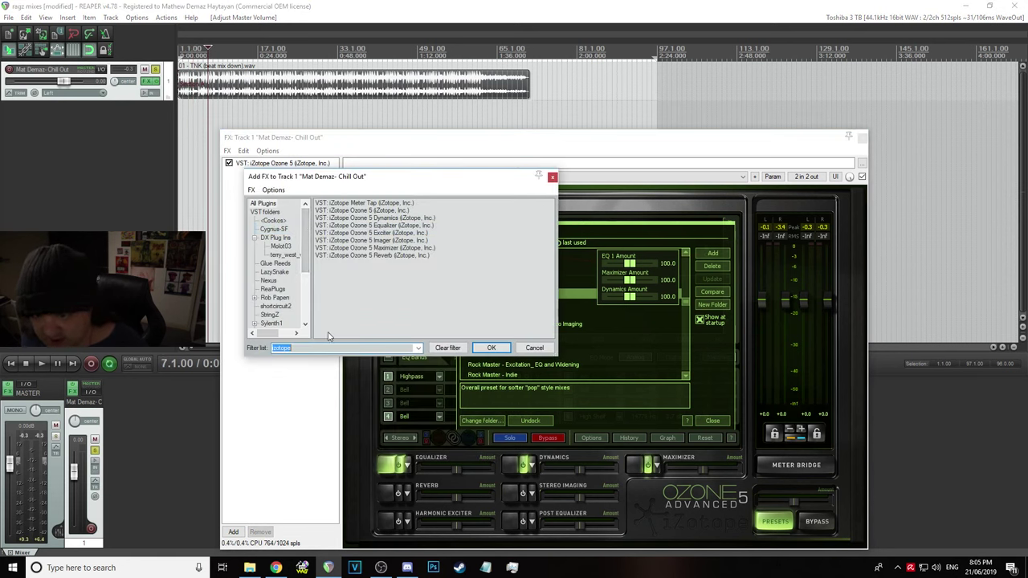
{"action": "type", "text": "vol"}
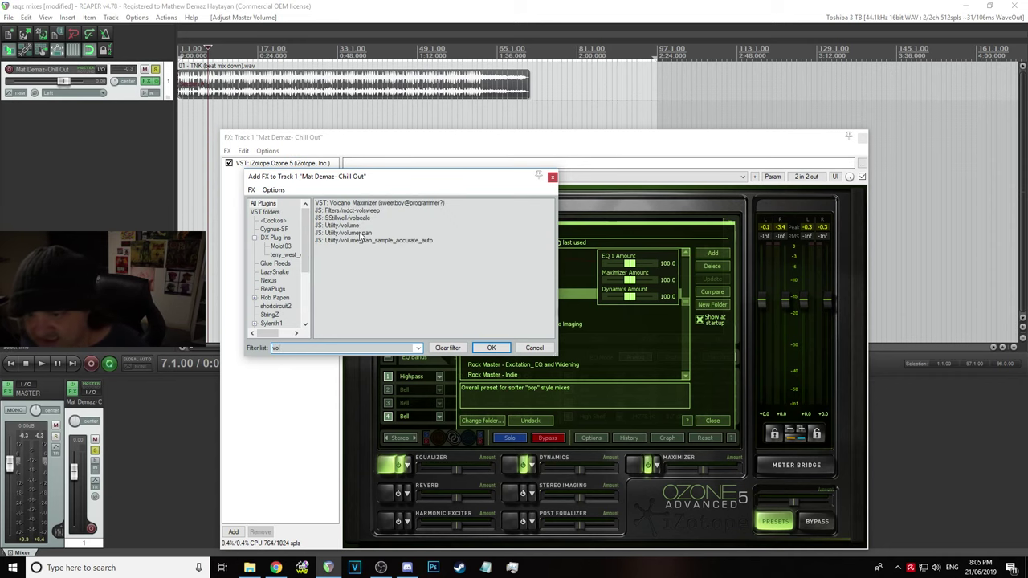
{"action": "double_click", "coordinate": [352, 226]}
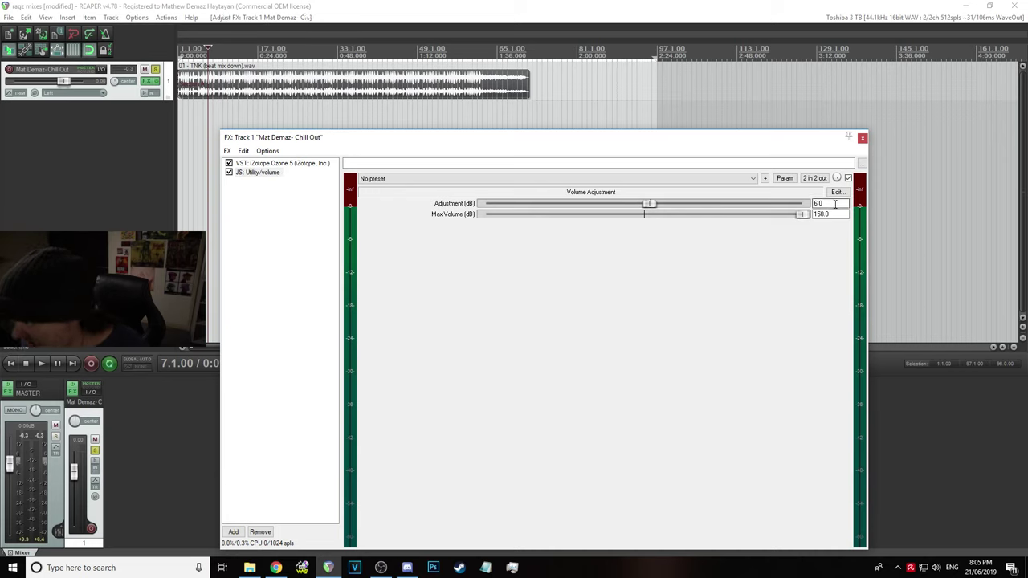
{"action": "left_click", "coordinate": [440, 24]}
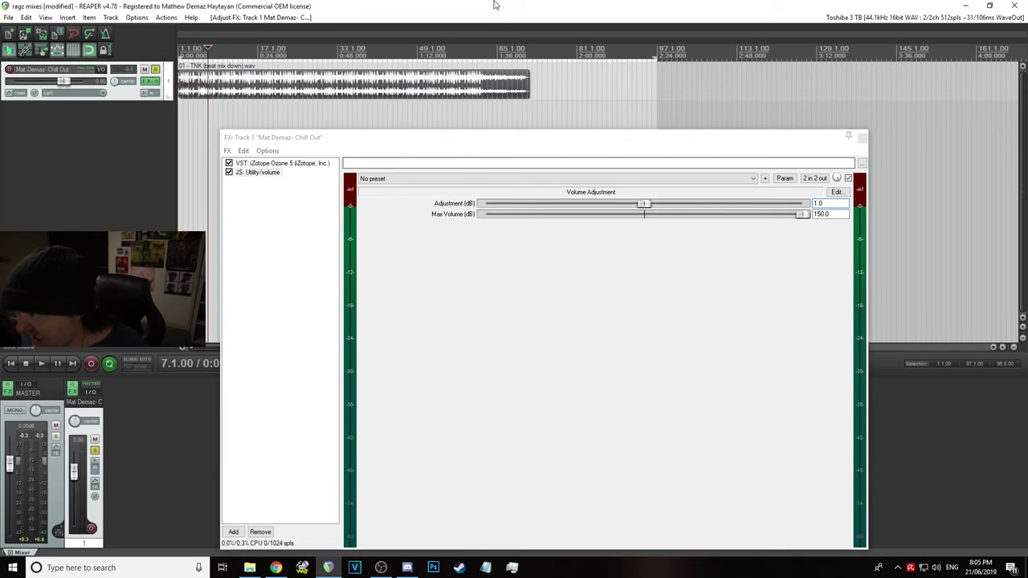
Play the track from 9.1.00 to hear the effect chain with the 1.0 dB boost, and stop playback
{"action": "left_click", "coordinate": [217, 80]}
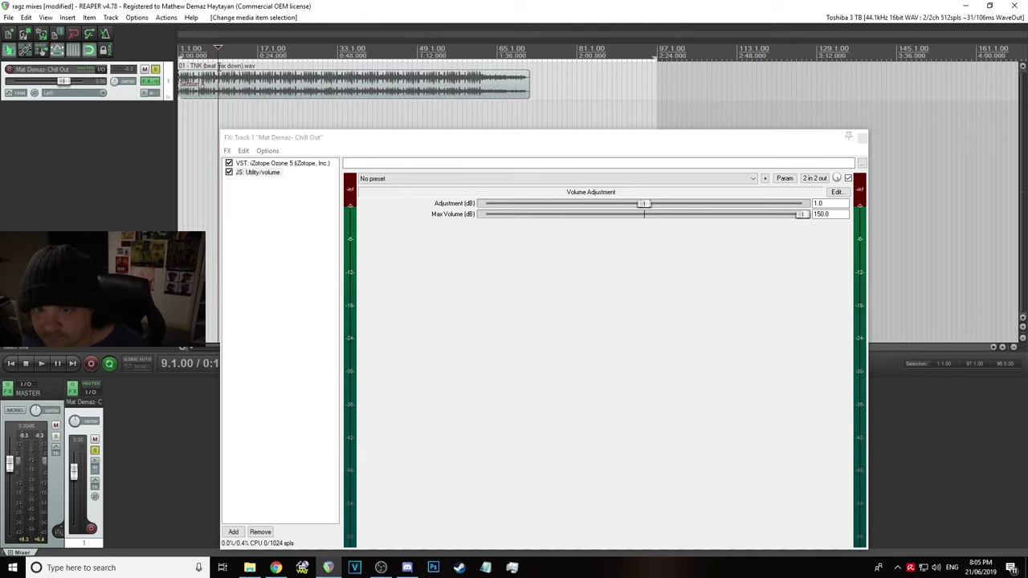
{"action": "key", "text": "space"}
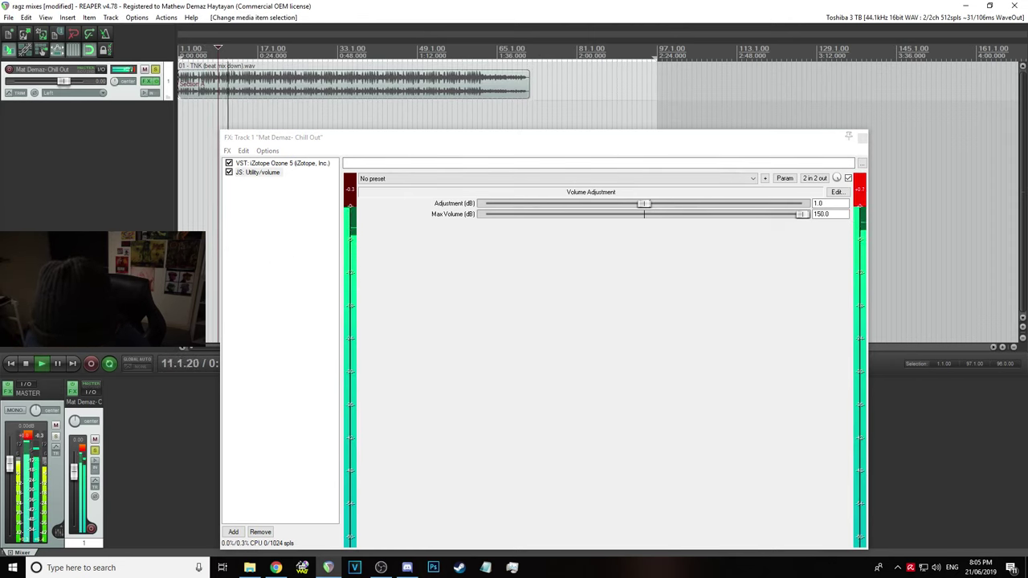
{"action": "key", "text": "space"}
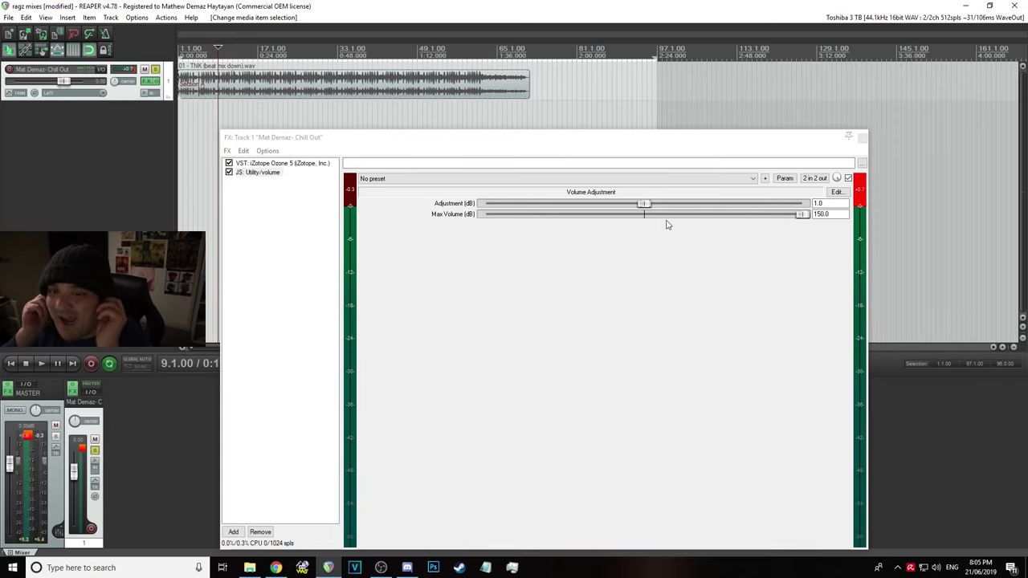
Return to the Ozone 5 effect and select the Pop Master - Basic preset in its preset list
{"action": "left_click", "coordinate": [303, 164]}
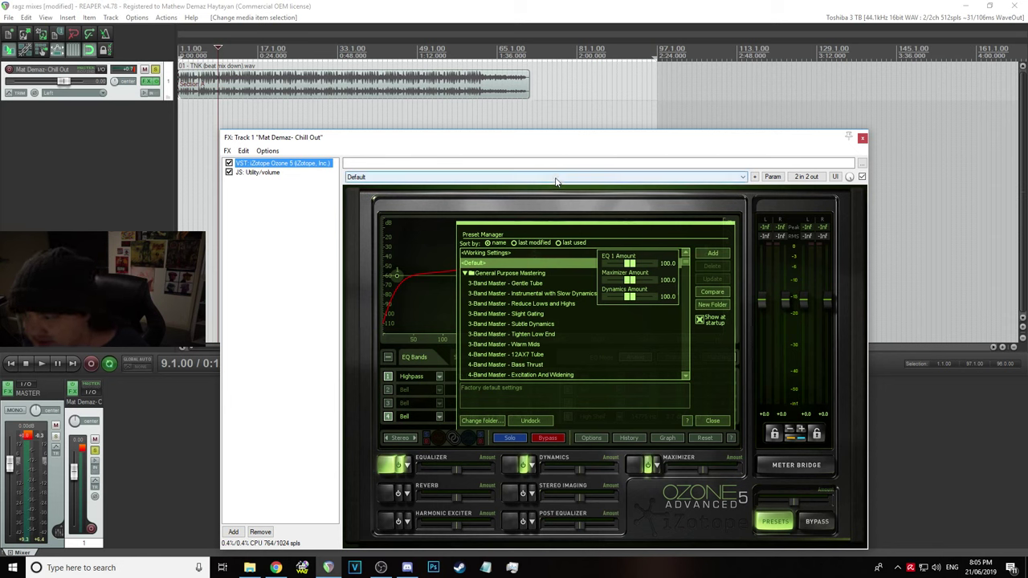
{"action": "left_click", "coordinate": [525, 176]}
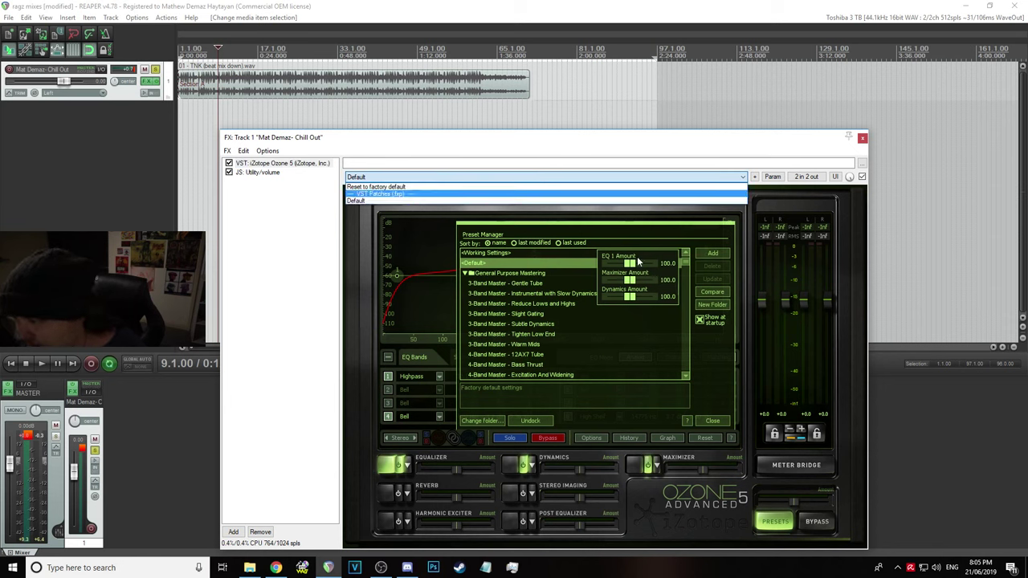
{"action": "scroll", "coordinate": [620, 343], "scroll_direction": "down", "scroll_amount": 10}
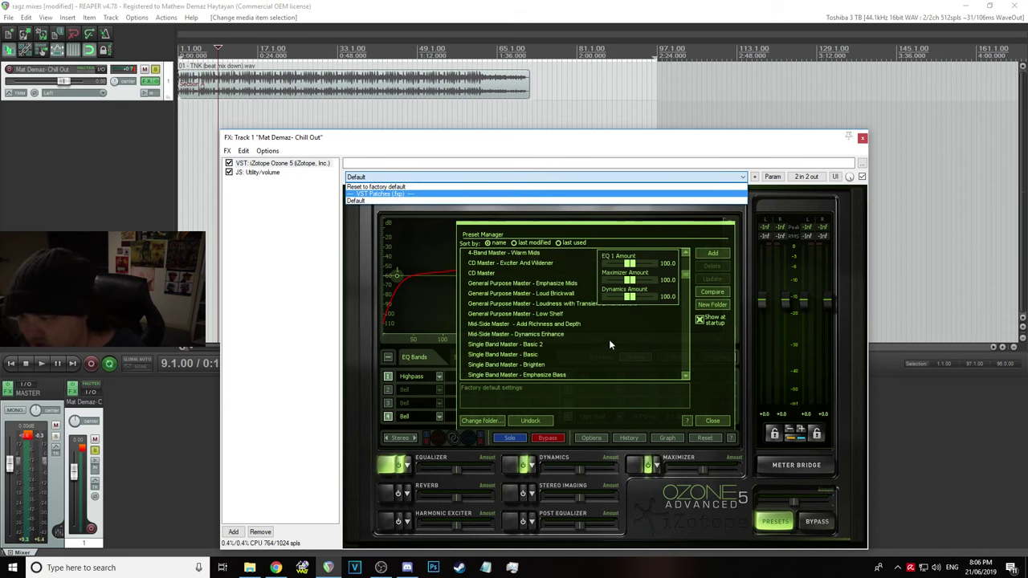
{"action": "scroll", "coordinate": [609, 345], "scroll_direction": "down", "scroll_amount": 8}
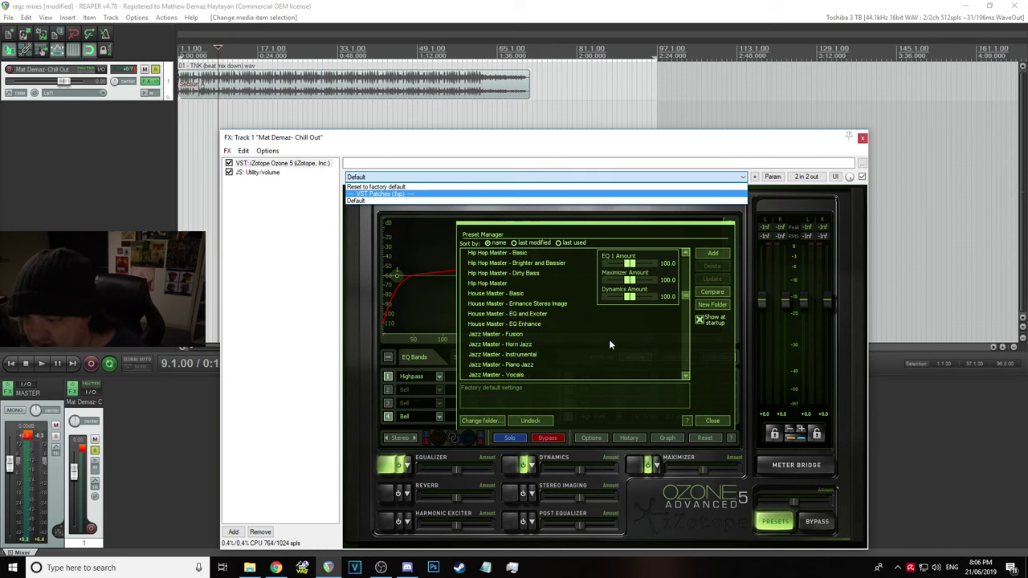
{"action": "left_click", "coordinate": [517, 295]}
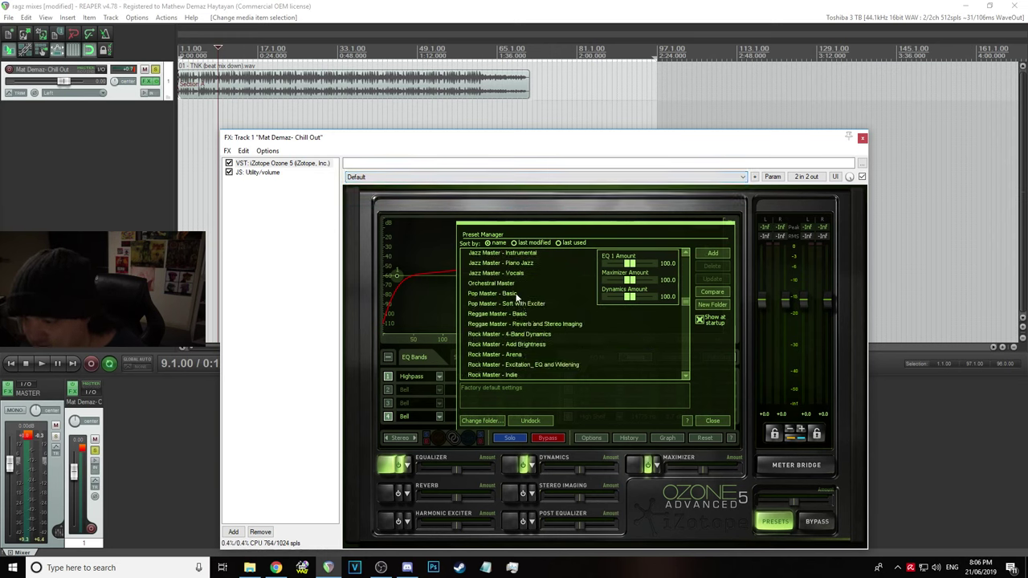
{"action": "left_click", "coordinate": [498, 294]}
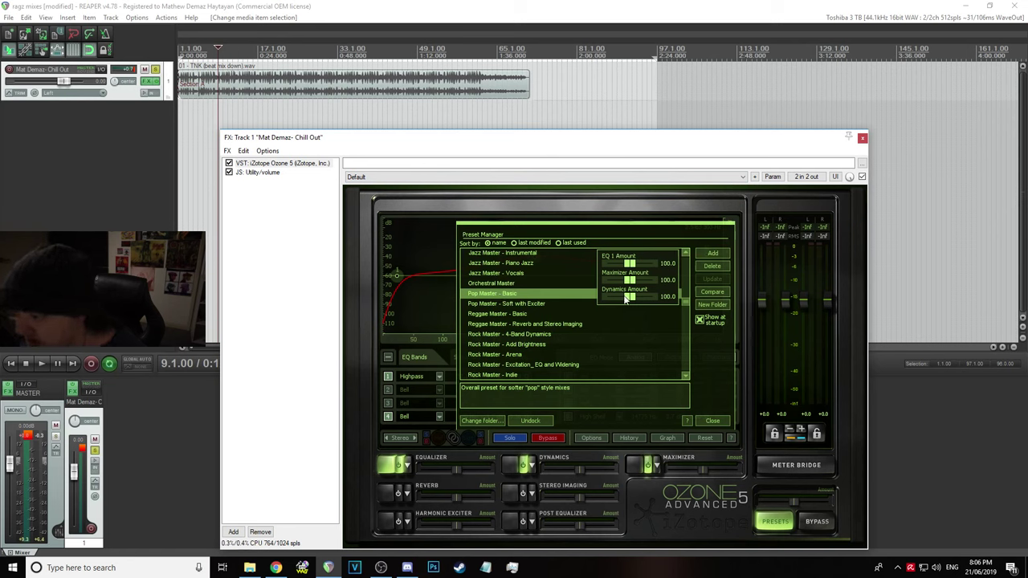
Try a Dynamics Amount of 150.0 in Ozone while playing from 9.1.00, and reset the amount to 100.0
{"action": "left_click_drag", "start_coordinate": [626, 298], "coordinate": [640, 299]}
{"action": "left_click", "coordinate": [74, 460]}
{"action": "key", "text": "space"}
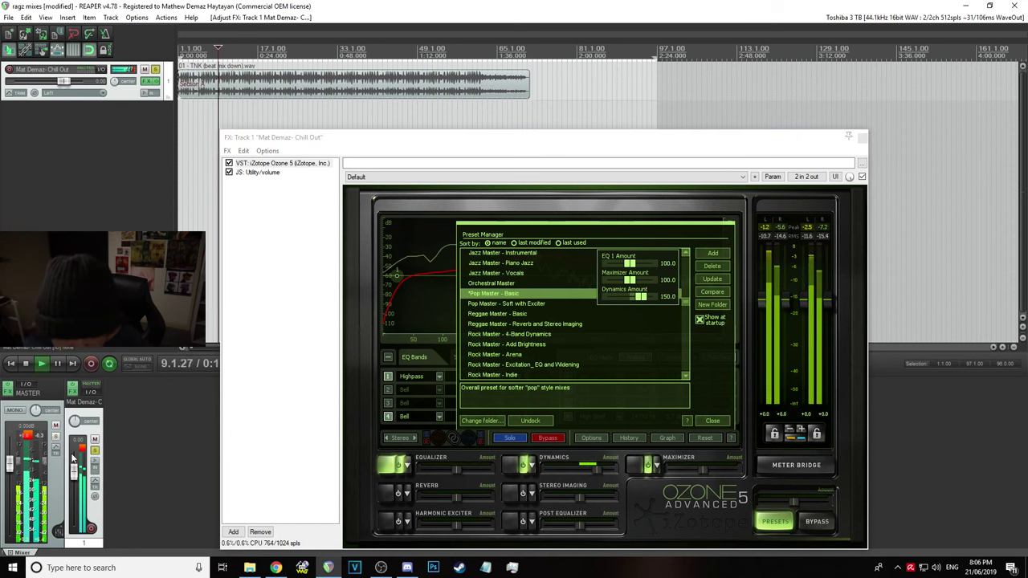
{"action": "key", "text": "space"}
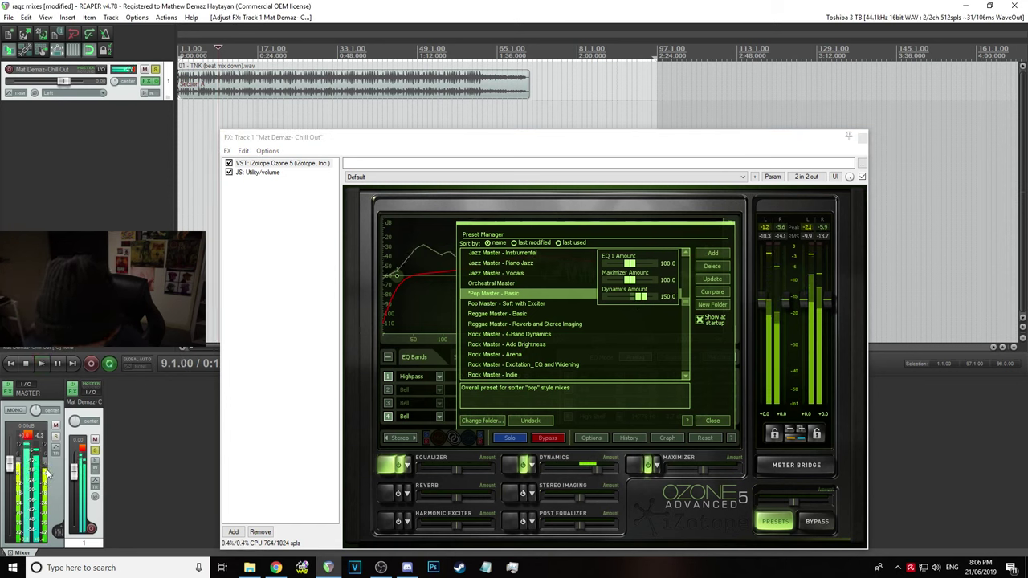
{"action": "left_click", "coordinate": [640, 298]}
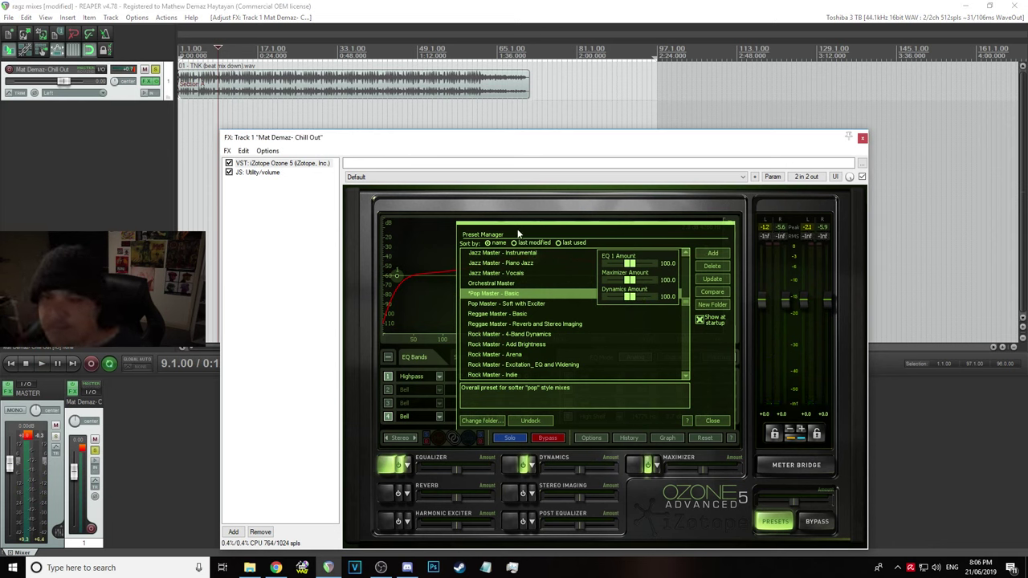
{"action": "left_click", "coordinate": [149, 82]}
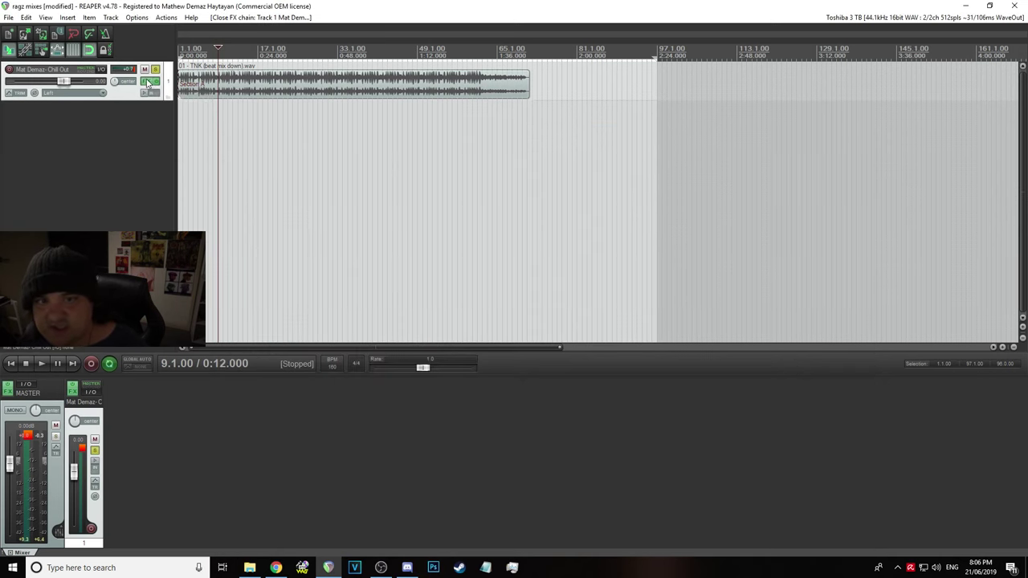
{"action": "left_click", "coordinate": [149, 81]}
{"action": "left_click", "coordinate": [149, 82]}
{"action": "left_click", "coordinate": [149, 82]}
{"action": "left_click", "coordinate": [148, 82]}
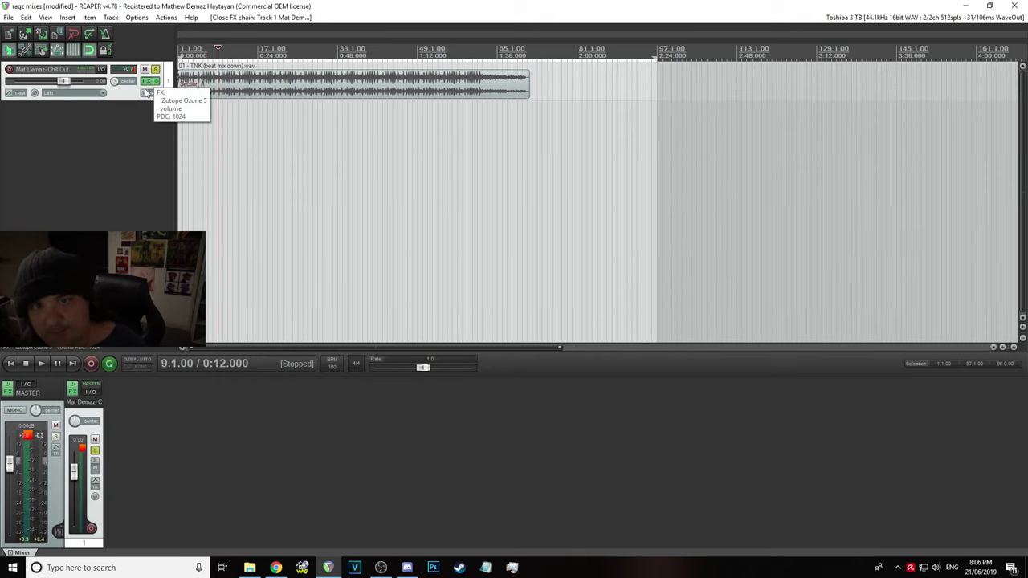
Reopen the track's effect chain and set the JS: Utility/volume effect's Adjustment to 6.0 dB
{"action": "left_click", "coordinate": [149, 81]}
{"action": "left_click", "coordinate": [258, 173]}
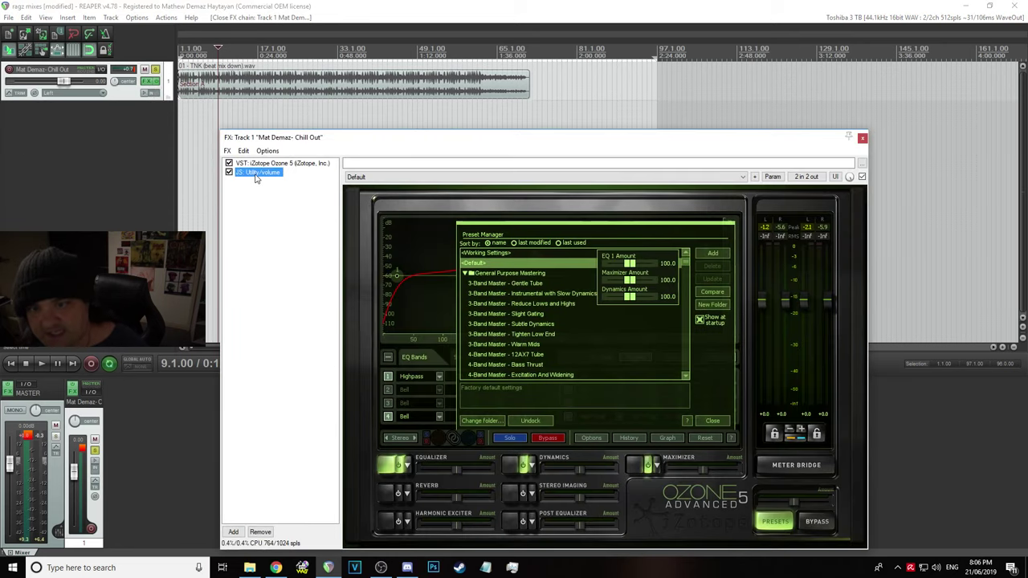
{"action": "left_click", "coordinate": [826, 204]}
{"action": "key", "text": "Return"}
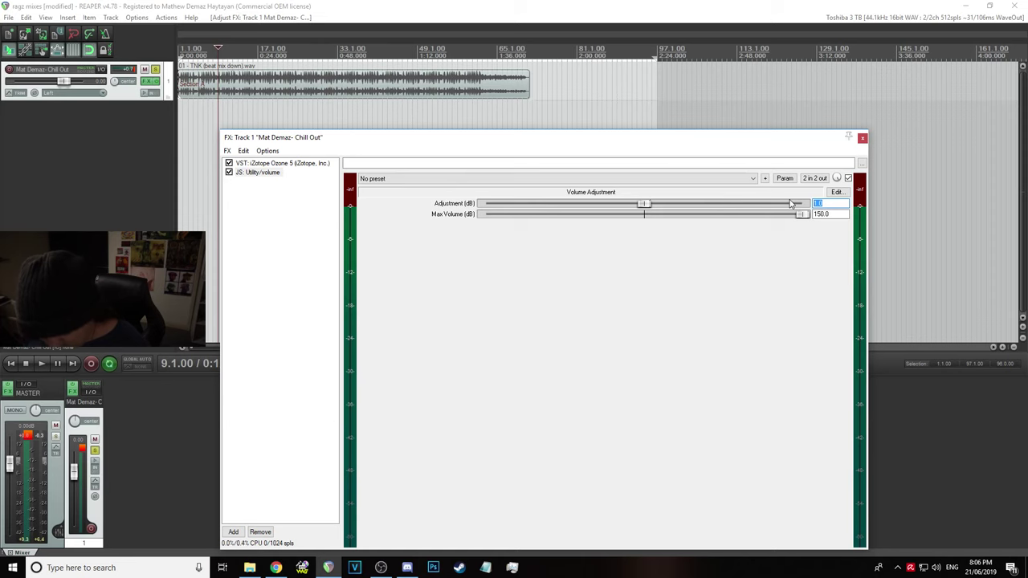
{"action": "type", "text": "6"}
{"action": "key", "text": "Return"}
Lower the master volume to about -25 dB and play the track from 5.1.00
{"action": "left_click", "coordinate": [528, 66]}
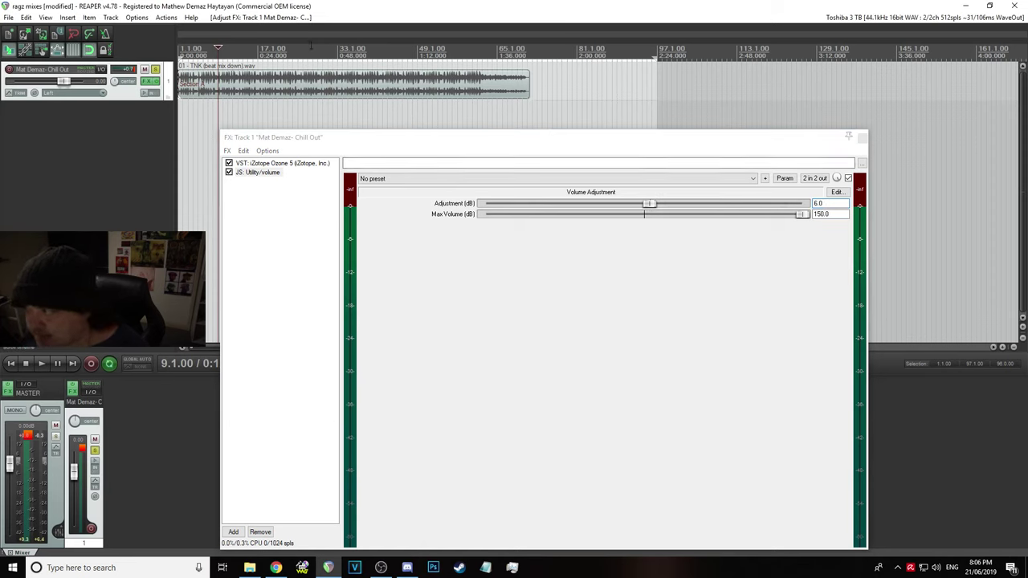
{"action": "left_click", "coordinate": [232, 53]}
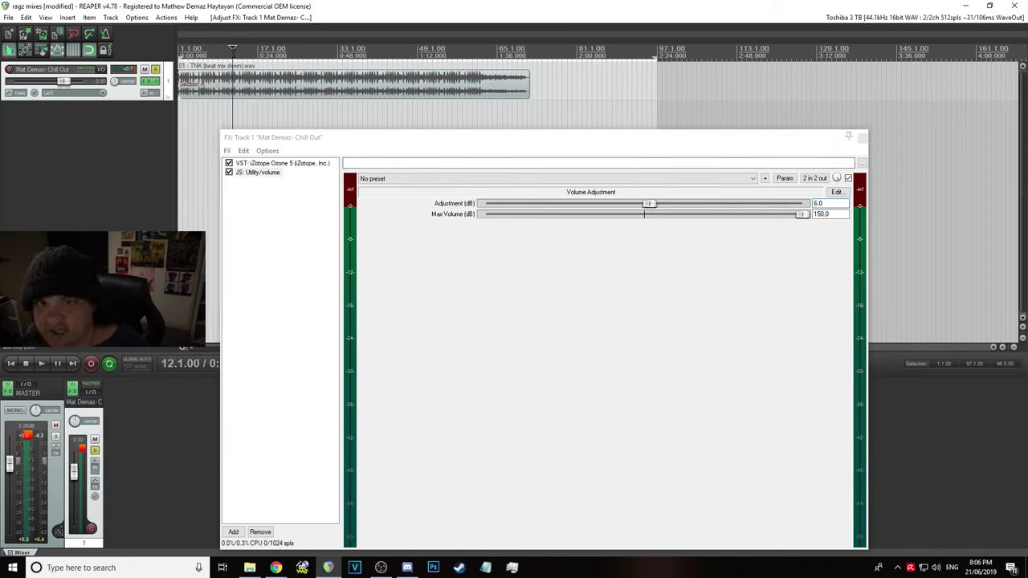
{"action": "left_click_drag", "start_coordinate": [8, 460], "coordinate": [12, 509]}
{"action": "left_click", "coordinate": [197, 50]}
{"action": "key", "text": "space"}
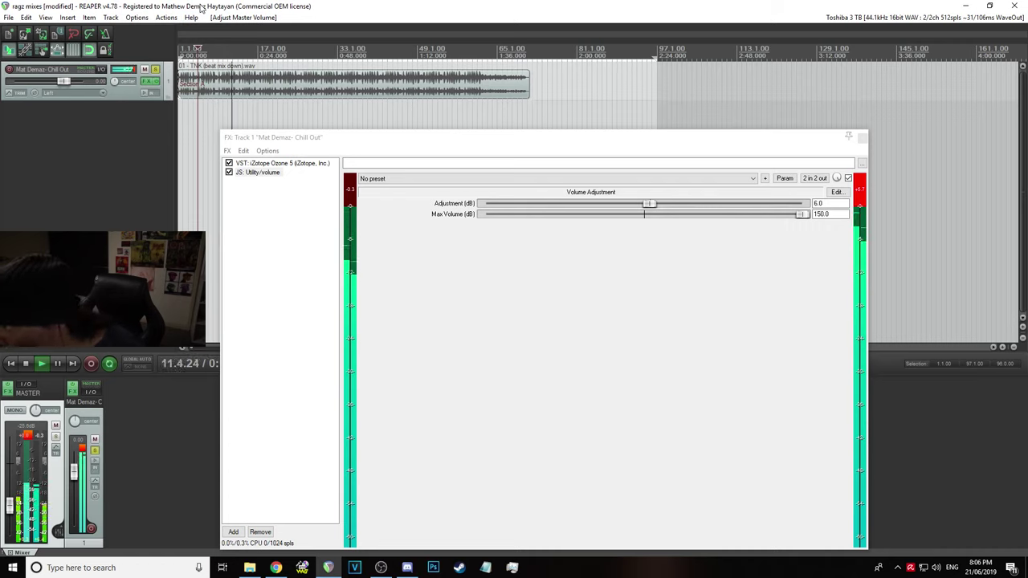
Compare the boosted sound with the original by bypassing and re-enabling the track's effects during playback, and stop playback
{"action": "left_click", "coordinate": [514, 391]}
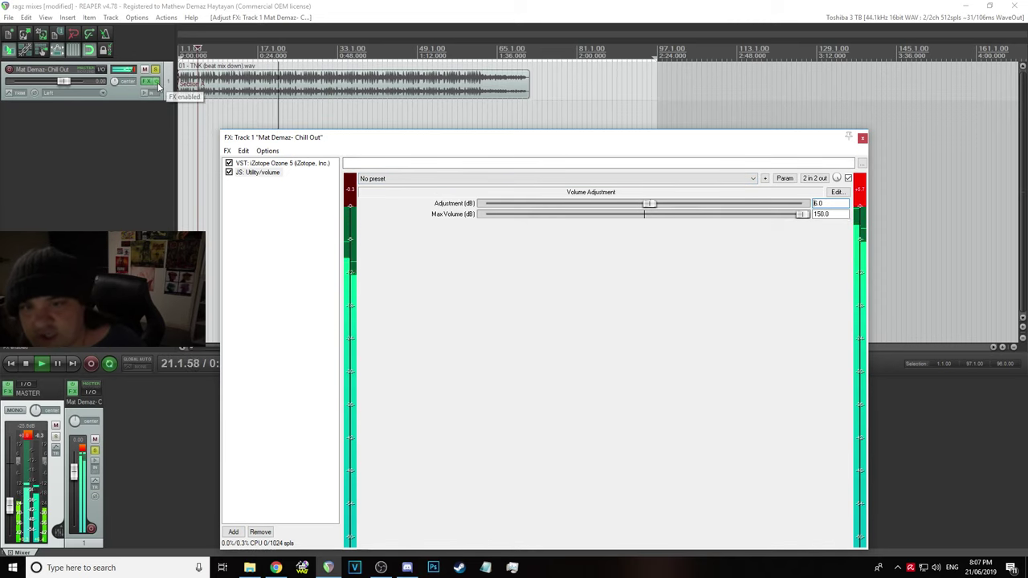
{"action": "left_click", "coordinate": [150, 82], "text": "ctrl"}
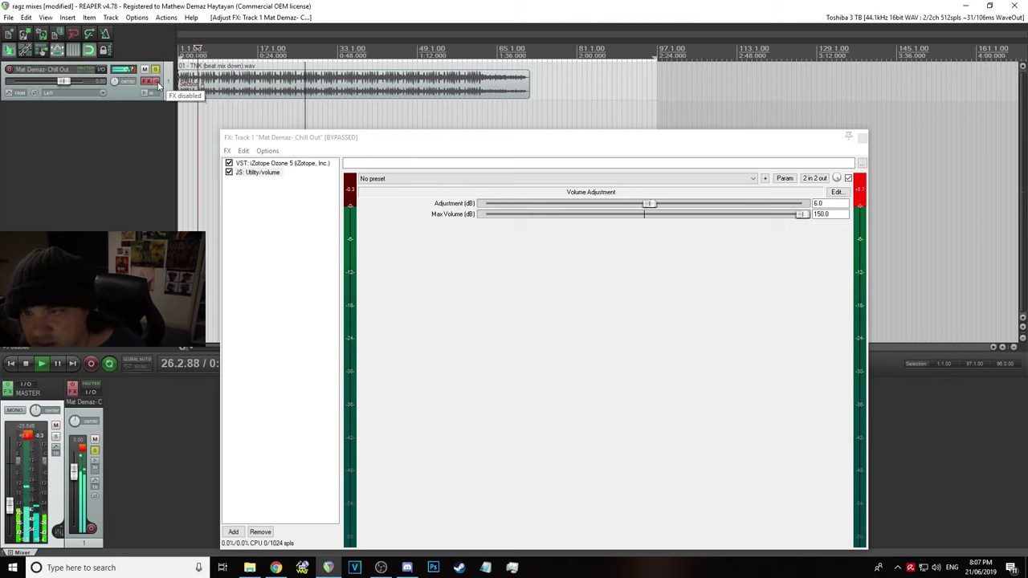
{"action": "left_click", "coordinate": [158, 84]}
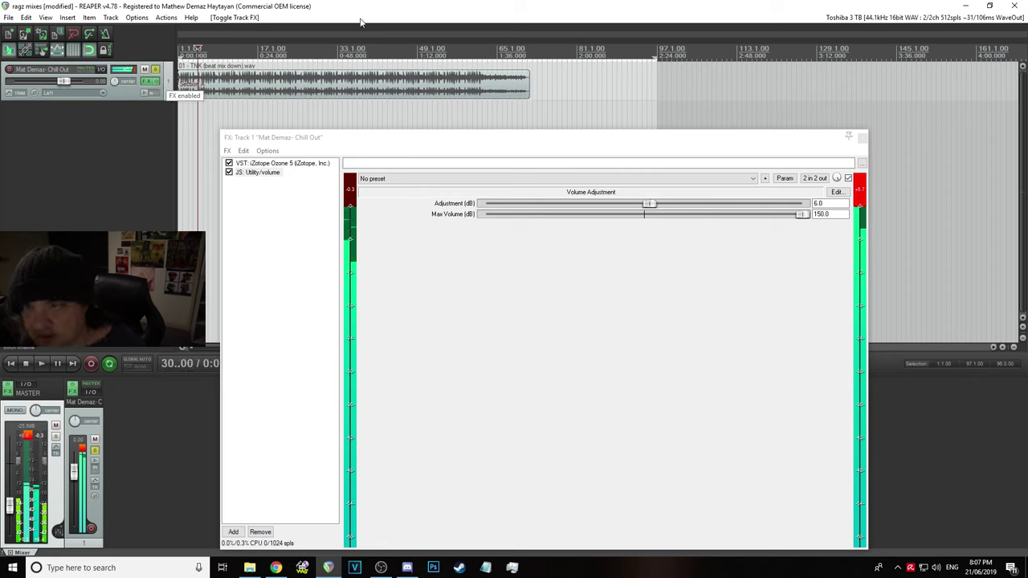
{"action": "key", "text": "space"}
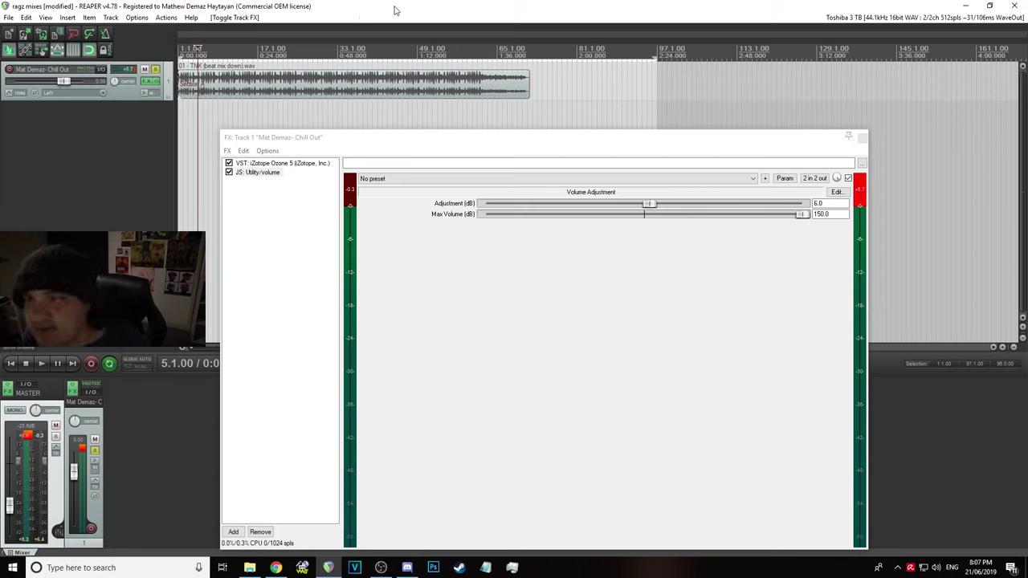
Play the end of the track from around bar 67 to find where the sound dies out, and place the cursor at 70.3.00
{"action": "left_click", "coordinate": [511, 55]}
{"action": "key", "text": "space"}
{"action": "scroll", "coordinate": [536, 77], "scroll_direction": "up", "scroll_amount": 4}
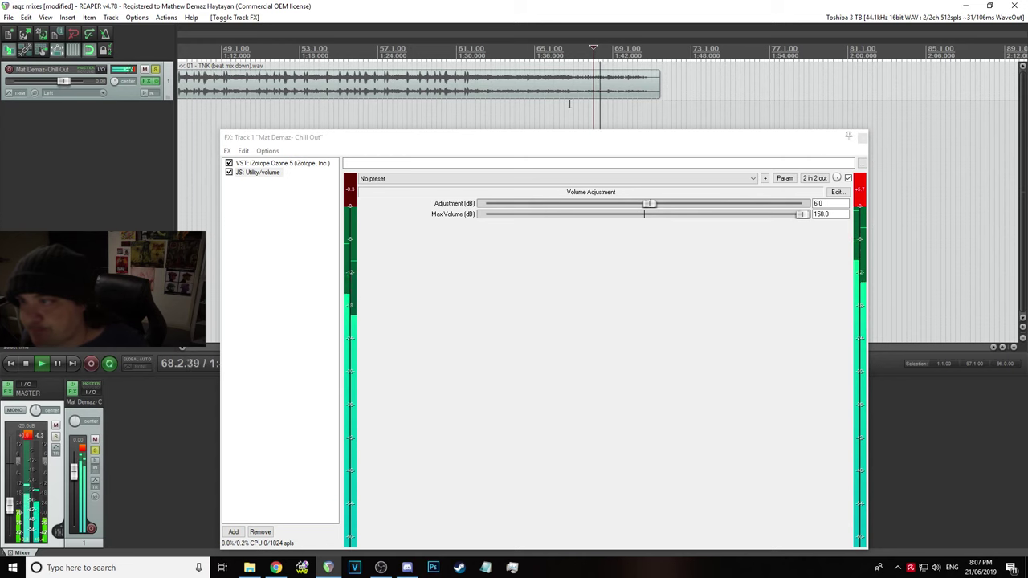
{"action": "left_click", "coordinate": [643, 87]}
{"action": "scroll", "coordinate": [651, 80], "scroll_direction": "up", "scroll_amount": 5}
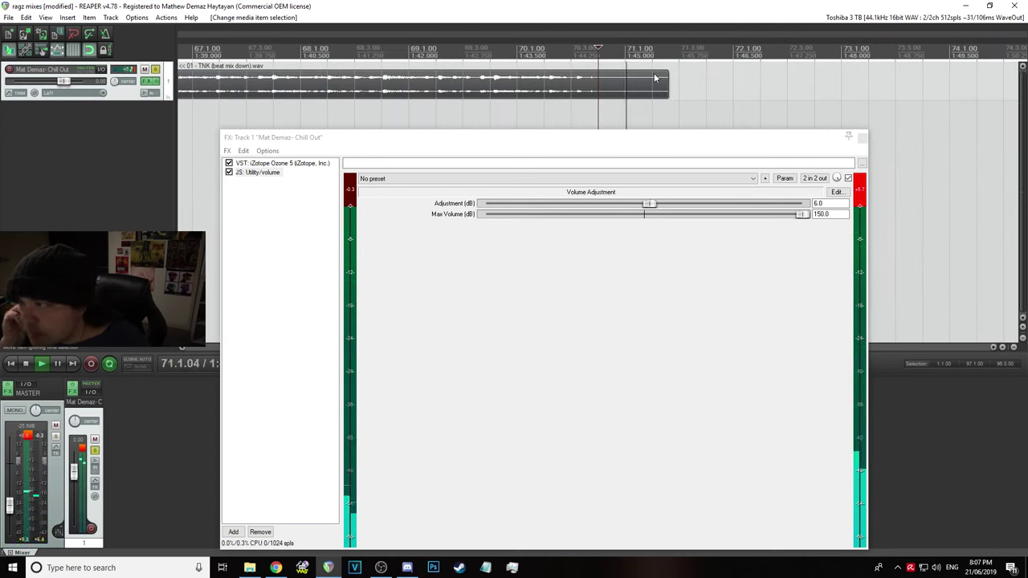
{"action": "key", "text": "space"}
{"action": "left_click", "coordinate": [567, 92]}
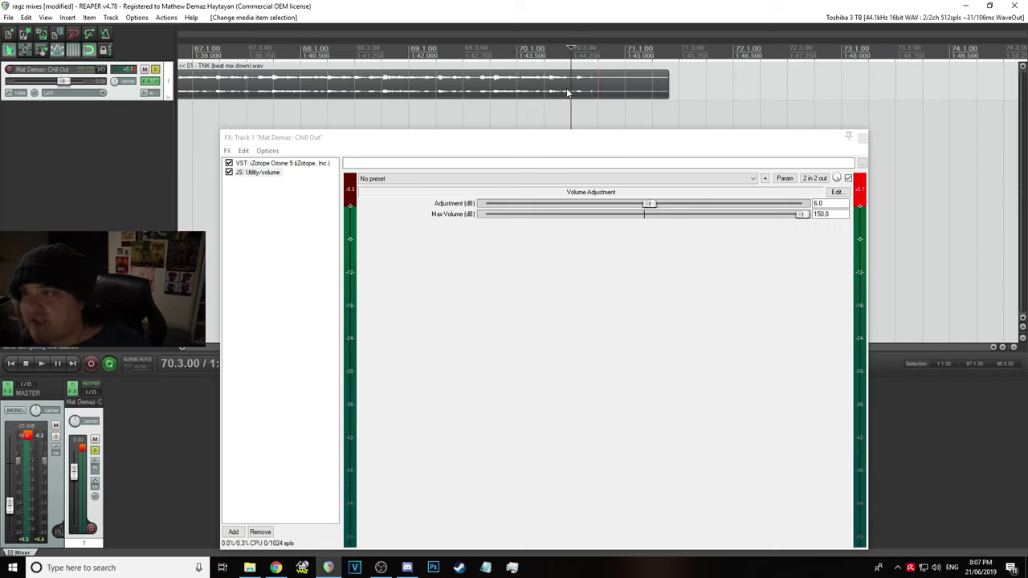
Trim the silent end off the audio item with snapping off, so that it ends at about 70.3.81
{"action": "left_click_drag", "start_coordinate": [667, 86], "coordinate": [598, 86]}
{"action": "scroll", "coordinate": [574, 84], "scroll_direction": "up", "scroll_amount": 4}
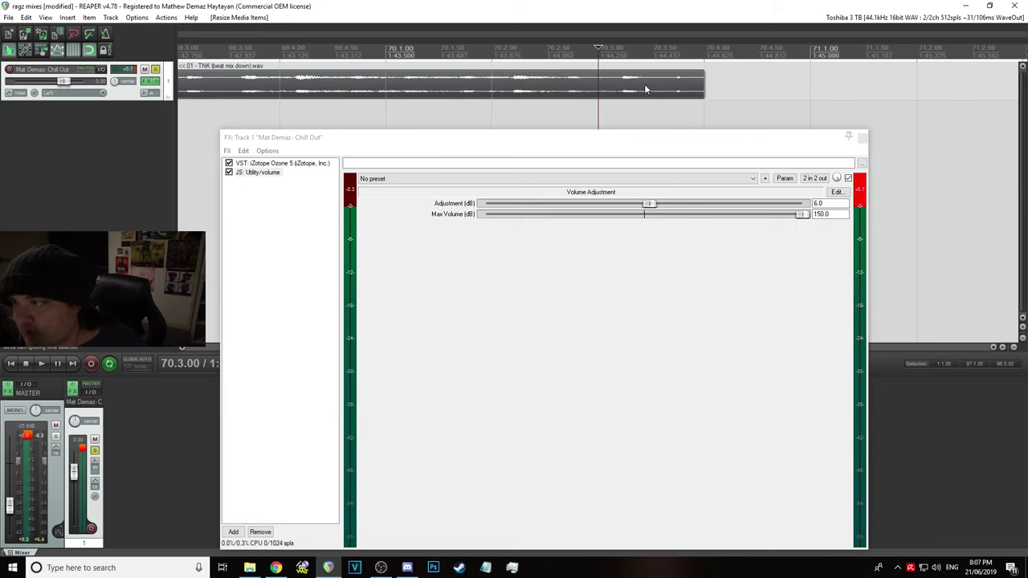
{"action": "left_click", "coordinate": [699, 82]}
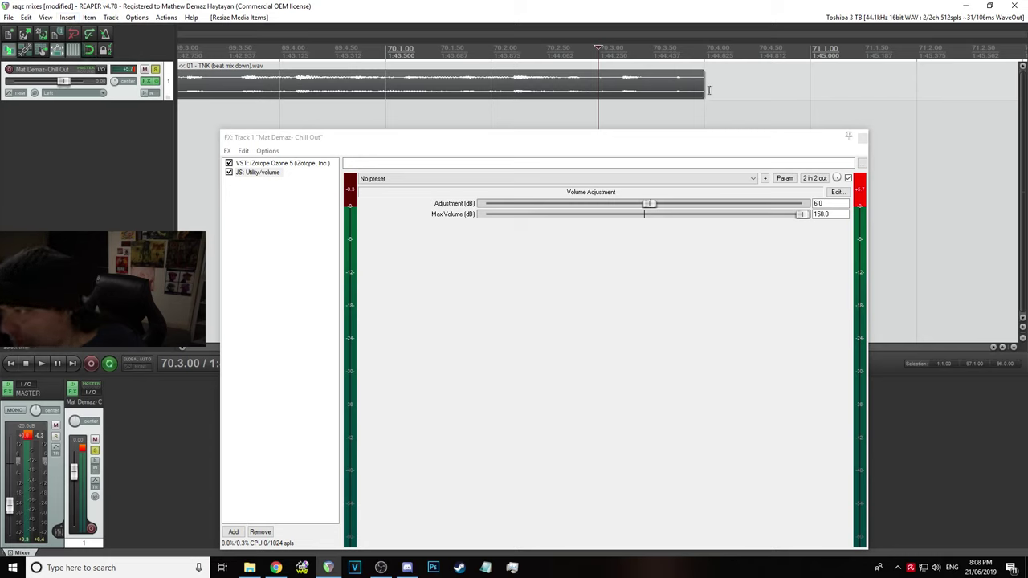
{"action": "left_click_drag", "start_coordinate": [704, 83], "coordinate": [686, 76]}
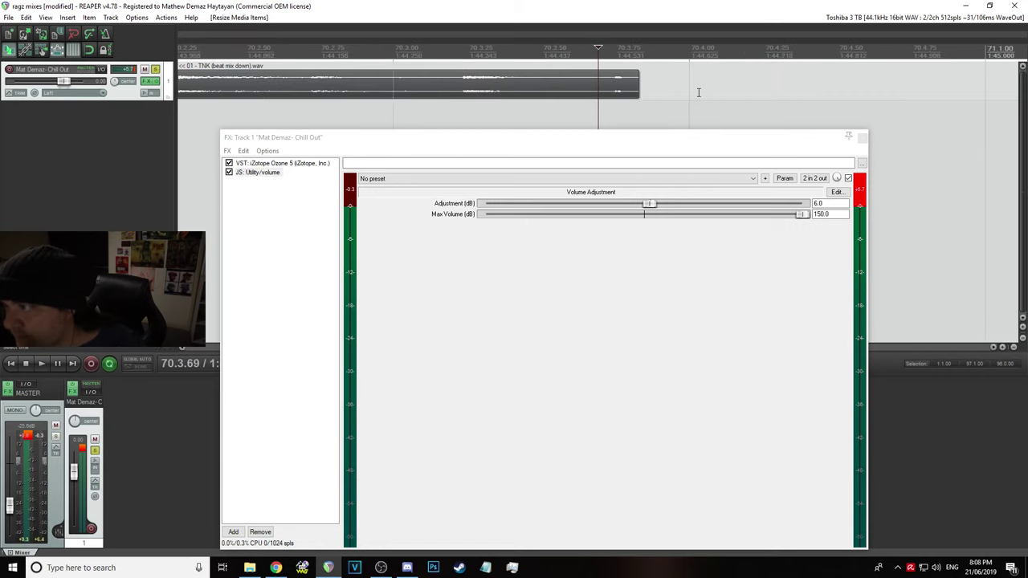
Add a short fade-out from about 70.3.75 to the audio item's end and give it the steep S-curve shape
{"action": "scroll", "coordinate": [689, 66], "scroll_direction": "up", "scroll_amount": 5}
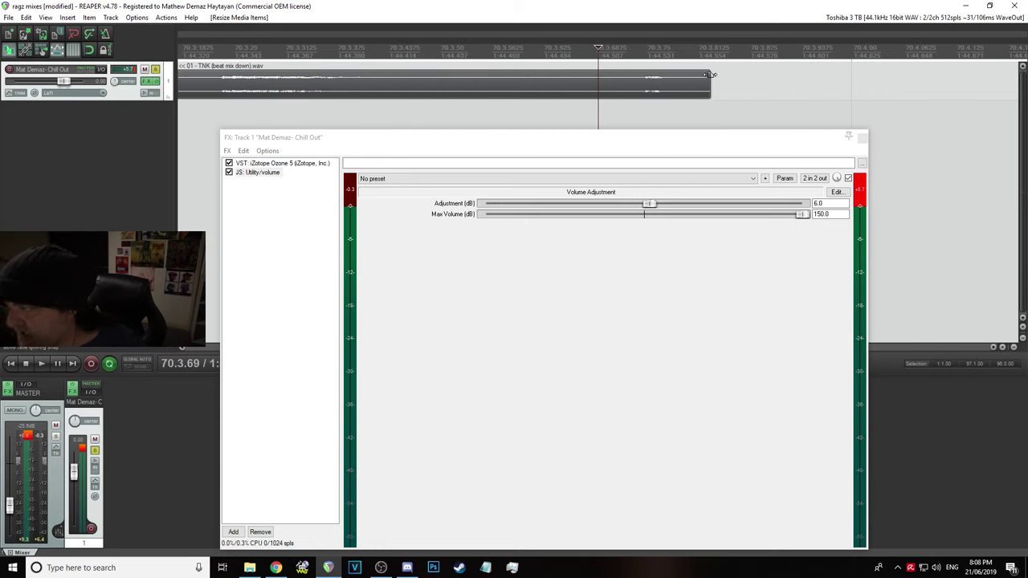
{"action": "mouse_move", "coordinate": [709, 75]}
{"action": "left_mouse_down"}
{"action": "mouse_move", "coordinate": [625, 77]}
{"action": "mouse_move", "coordinate": [652, 77]}
{"action": "left_mouse_up"}
{"action": "right_click", "coordinate": [652, 77]}
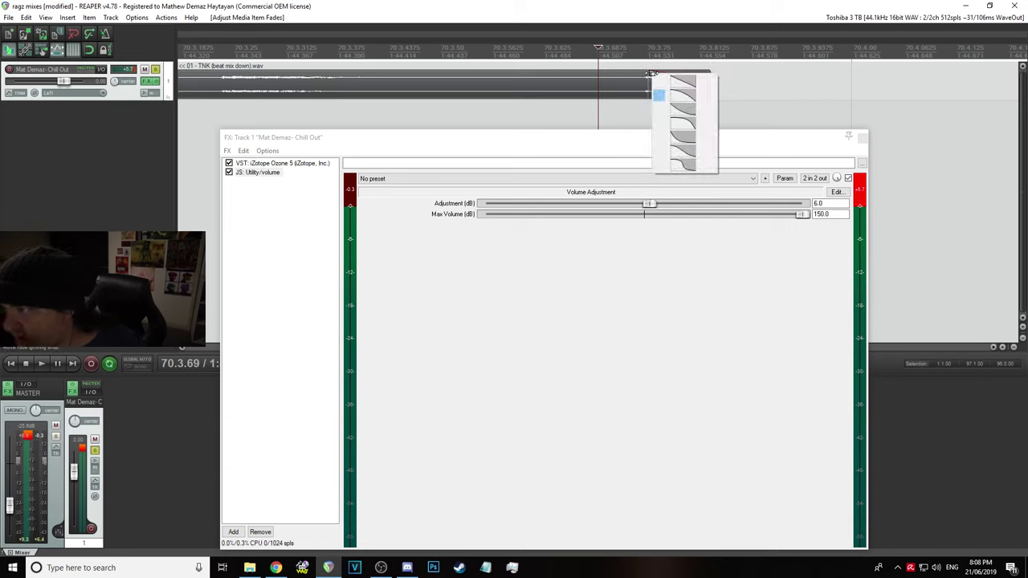
{"action": "left_click", "coordinate": [677, 160]}
Play the track's ending several times, from 70.2.68, just before 70.2.00 and from 69.2.59, to check the fade-out
{"action": "scroll", "coordinate": [610, 86], "scroll_direction": "down", "scroll_amount": 2}
{"action": "scroll", "coordinate": [610, 86], "scroll_direction": "down", "scroll_amount": 2}
{"action": "left_click", "coordinate": [522, 50]}
{"action": "key", "text": "space"}
{"action": "key", "text": "space"}
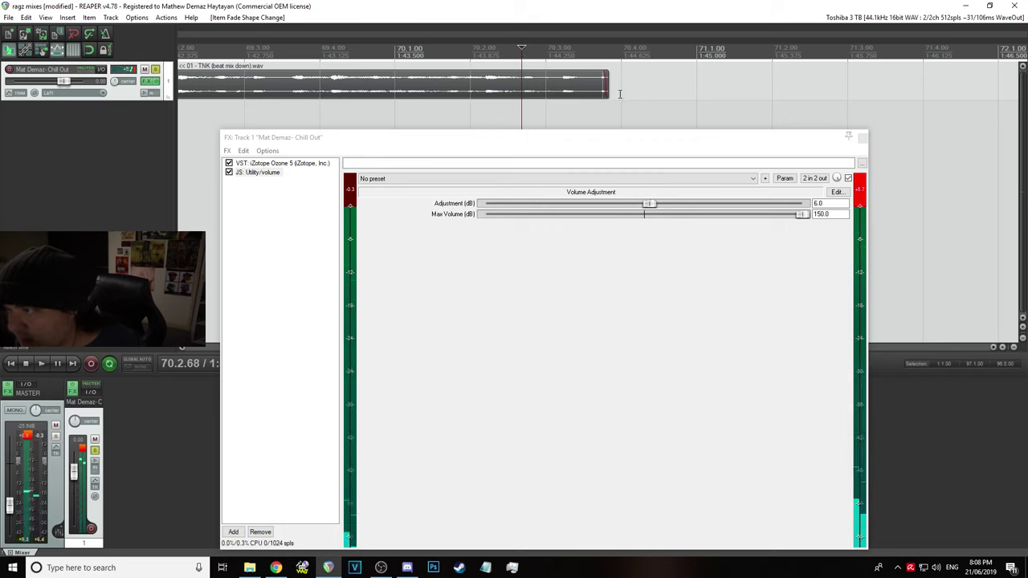
{"action": "left_click", "coordinate": [604, 80]}
{"action": "scroll", "coordinate": [441, 39], "scroll_direction": "up", "scroll_amount": 3}
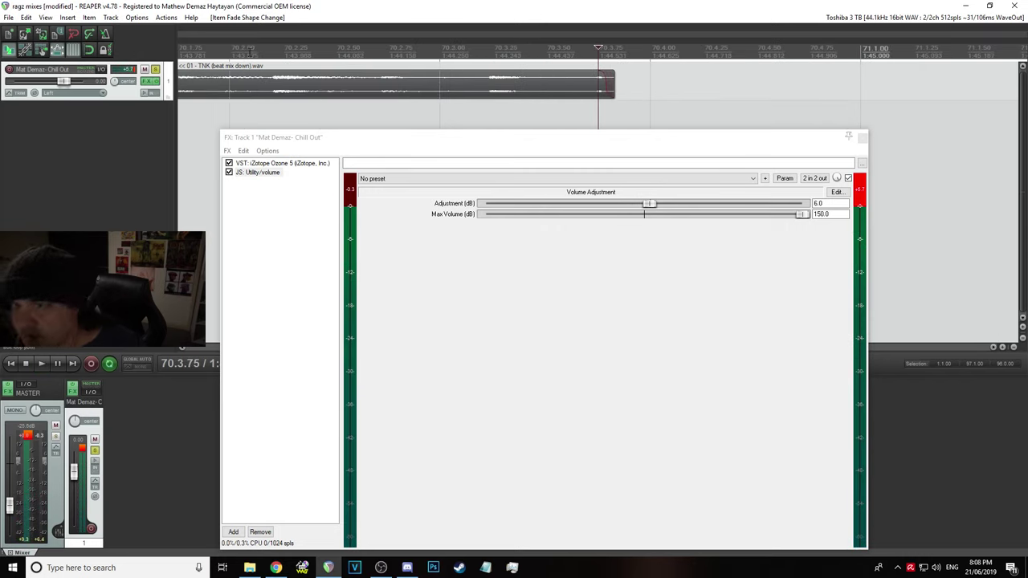
{"action": "left_click", "coordinate": [221, 43]}
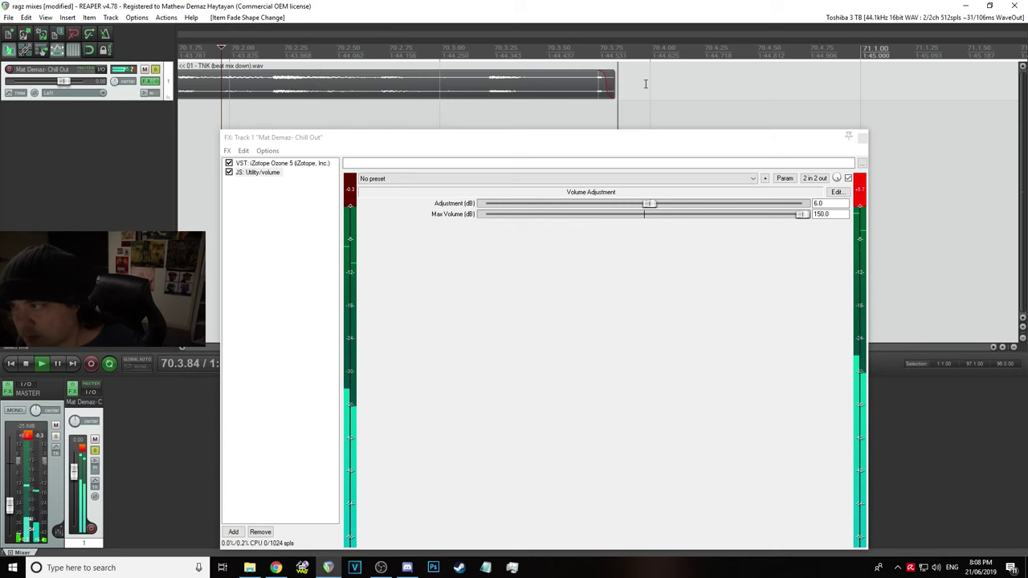
{"action": "scroll", "coordinate": [490, 53], "scroll_direction": "down", "scroll_amount": 4}
{"action": "left_click", "coordinate": [344, 50]}
{"action": "key", "text": "space"}
{"action": "key", "text": "space"}
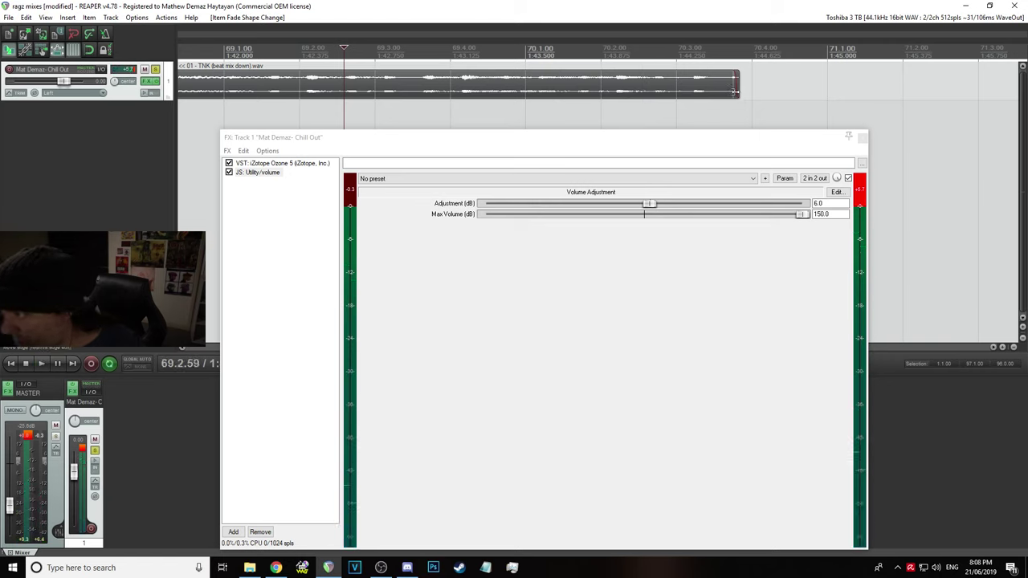
Trim the audio item's end back to about 70.3.70 and play the ending from 69.2.59
{"action": "left_click_drag", "start_coordinate": [736, 89], "coordinate": [731, 87]}
{"action": "key", "text": "space"}
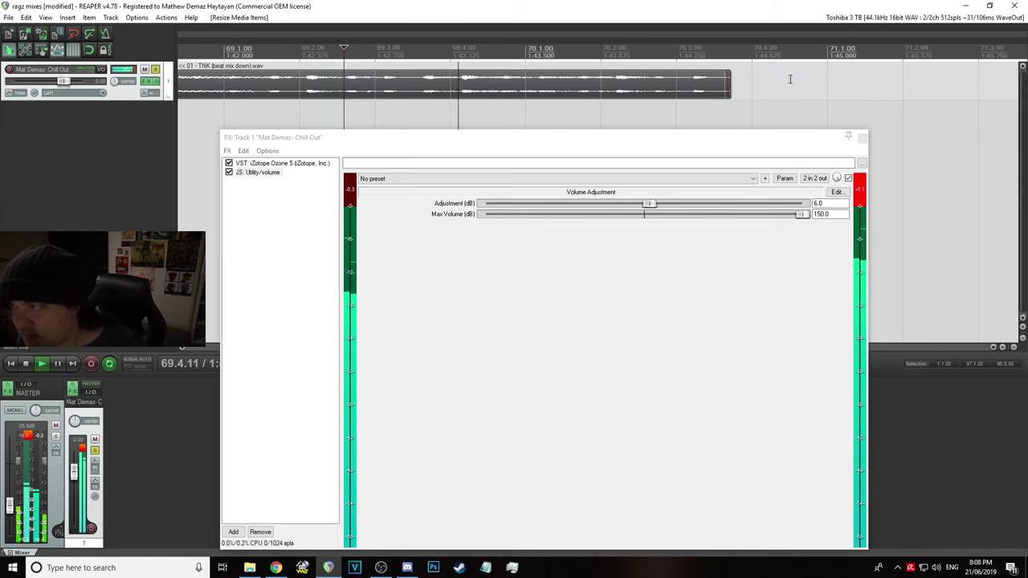
{"action": "key", "text": "space"}
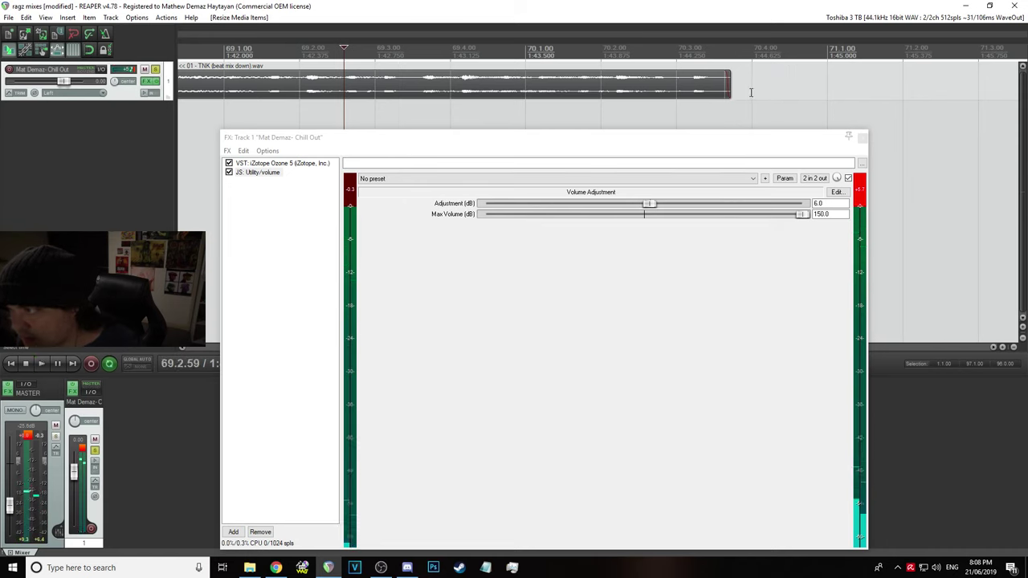
Play the track's last bars from about 68.1 and 65.2 to find an earlier ending point, and place the cursor at 68.1.03
{"action": "scroll", "coordinate": [516, 115], "scroll_direction": "down", "scroll_amount": 4}
{"action": "left_click", "coordinate": [508, 40]}
{"action": "key", "text": "space"}
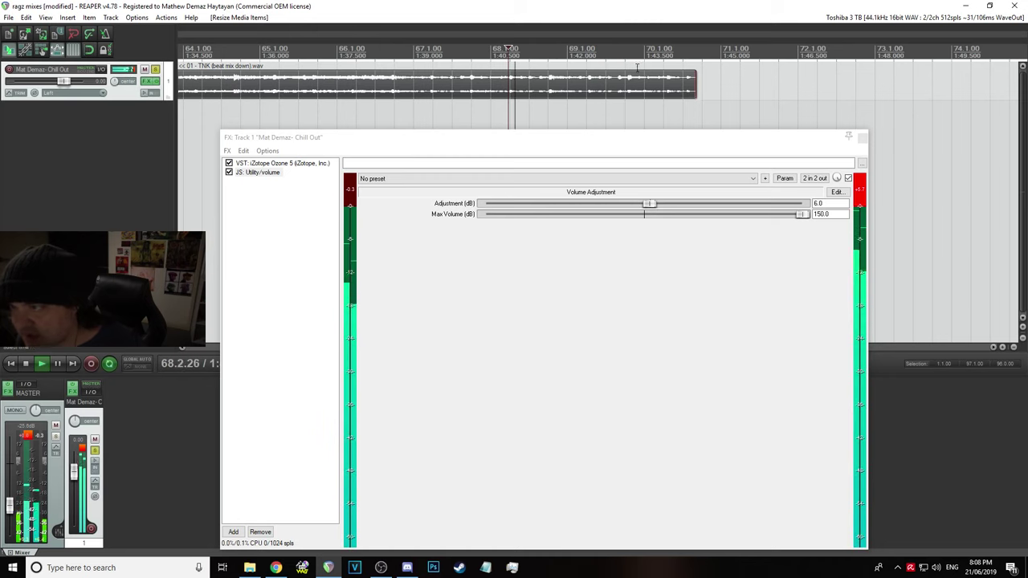
{"action": "left_click", "coordinate": [284, 42]}
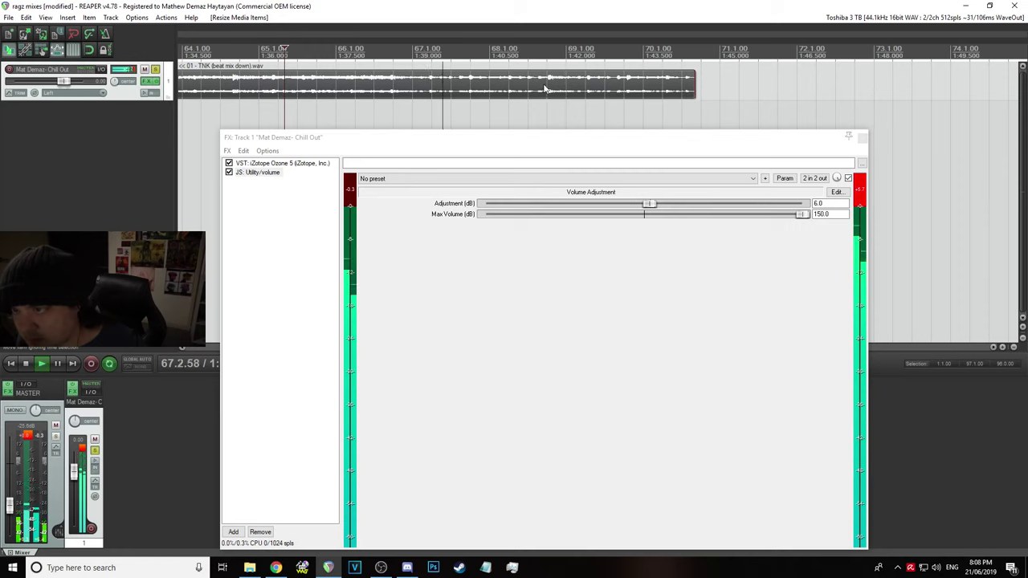
{"action": "left_click", "coordinate": [492, 97]}
{"action": "key", "text": "space"}
With snapping on, split the audio item at 68.1.00 and delete everything after the split
{"action": "scroll", "coordinate": [555, 94], "scroll_direction": "up", "scroll_amount": 5}
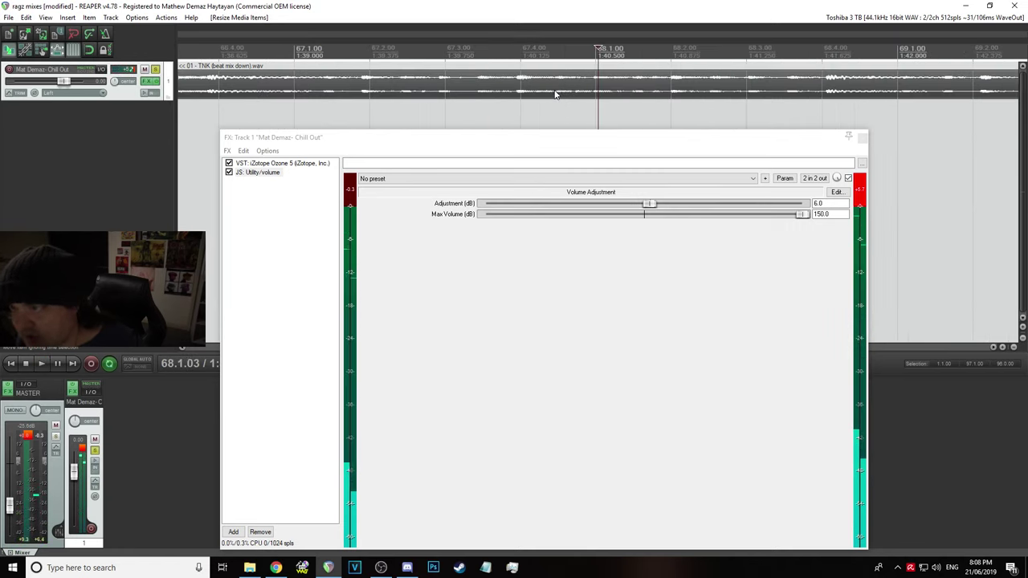
{"action": "scroll", "coordinate": [554, 94], "scroll_direction": "up", "scroll_amount": 2}
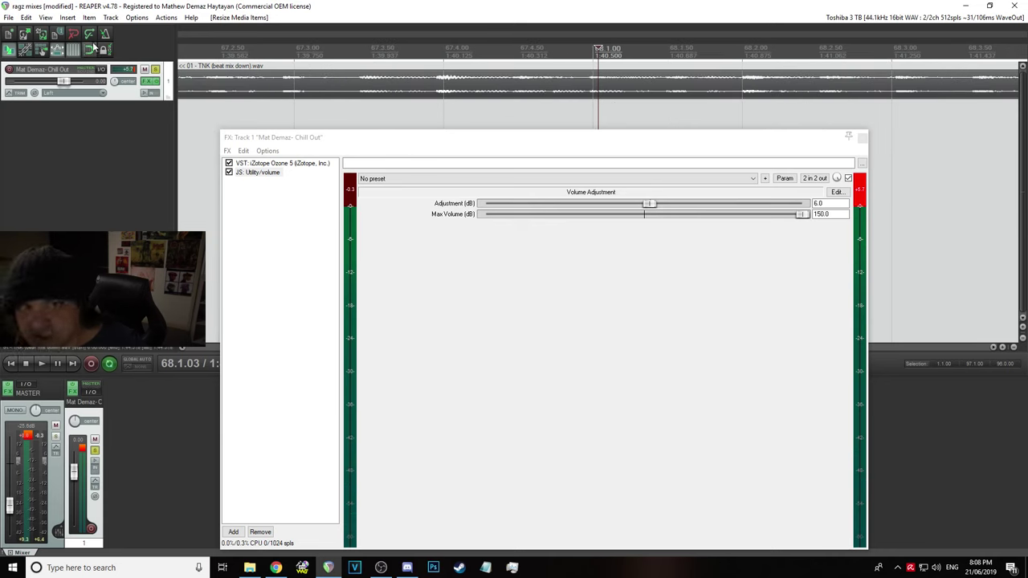
{"action": "left_click", "coordinate": [594, 94]}
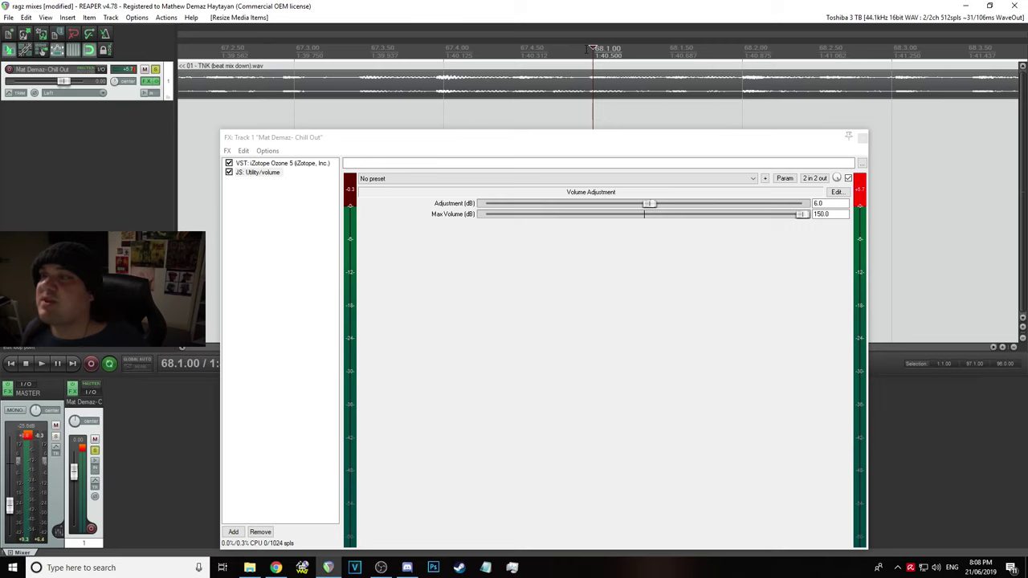
{"action": "key", "text": "s"}
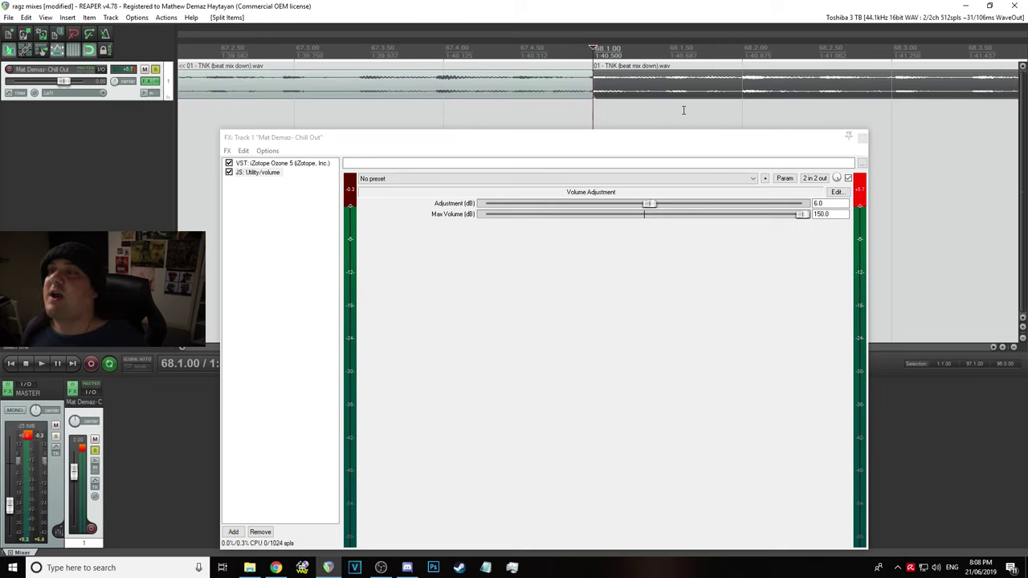
{"action": "key", "text": "Delete"}
{"action": "left_click", "coordinate": [529, 95]}
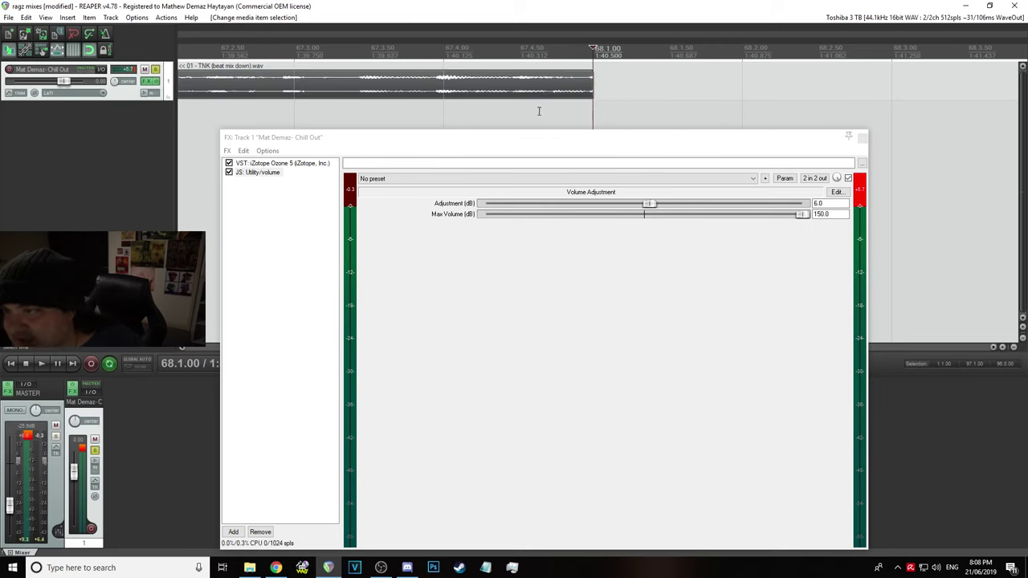
Split off the last beat of the audio at 67.4.00 and give that piece a 0.020 s fade-out
{"action": "left_click", "coordinate": [445, 95]}
{"action": "key", "text": "s"}
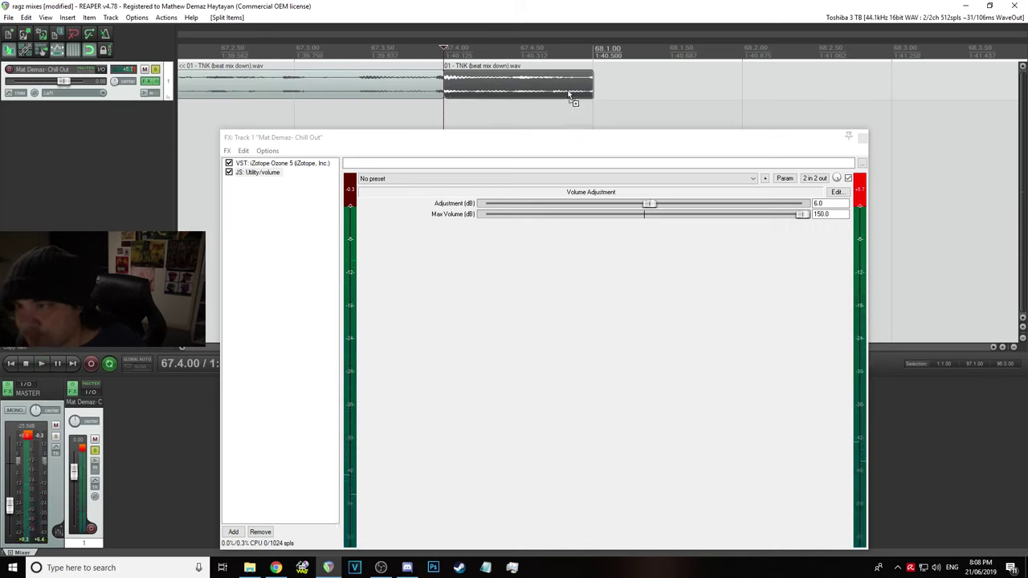
{"action": "left_click_drag", "start_coordinate": [595, 72], "coordinate": [586, 75]}
Add the TAL Dub Delay plug-in to the last piece's take FX and choose its Stereo Ambient preset
{"action": "right_click", "coordinate": [493, 86]}
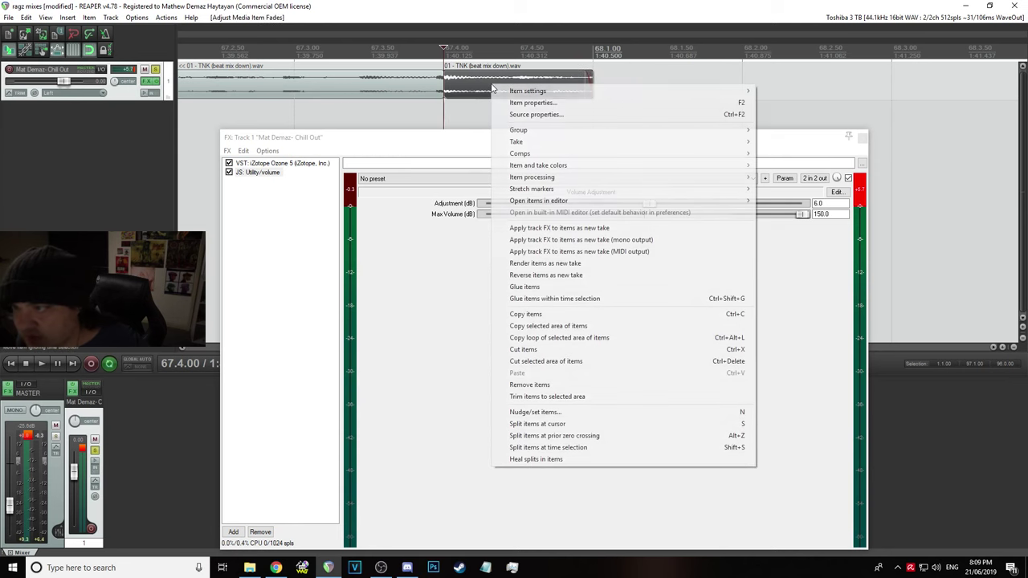
{"action": "left_click", "coordinate": [530, 105]}
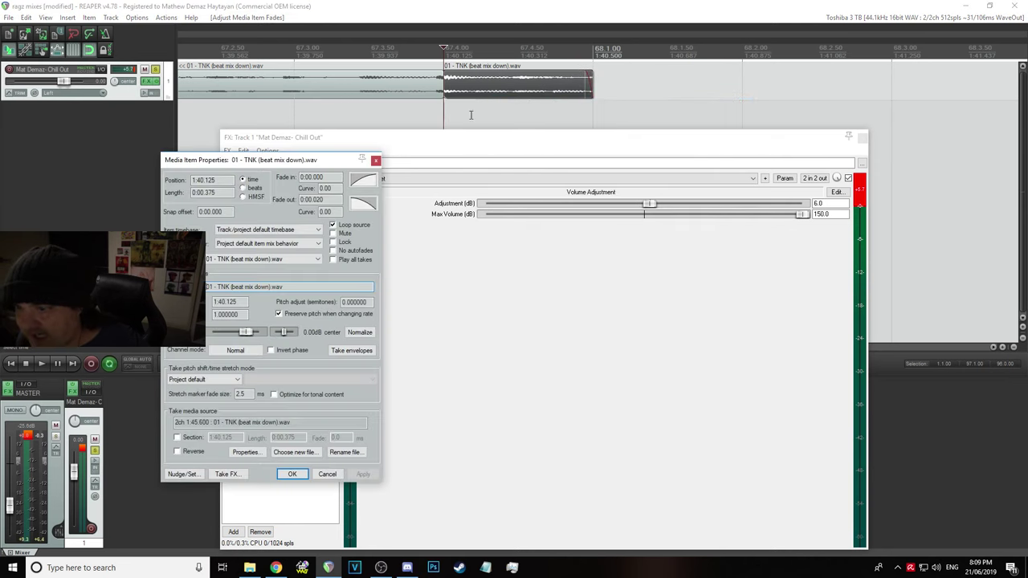
{"action": "left_click", "coordinate": [227, 474]}
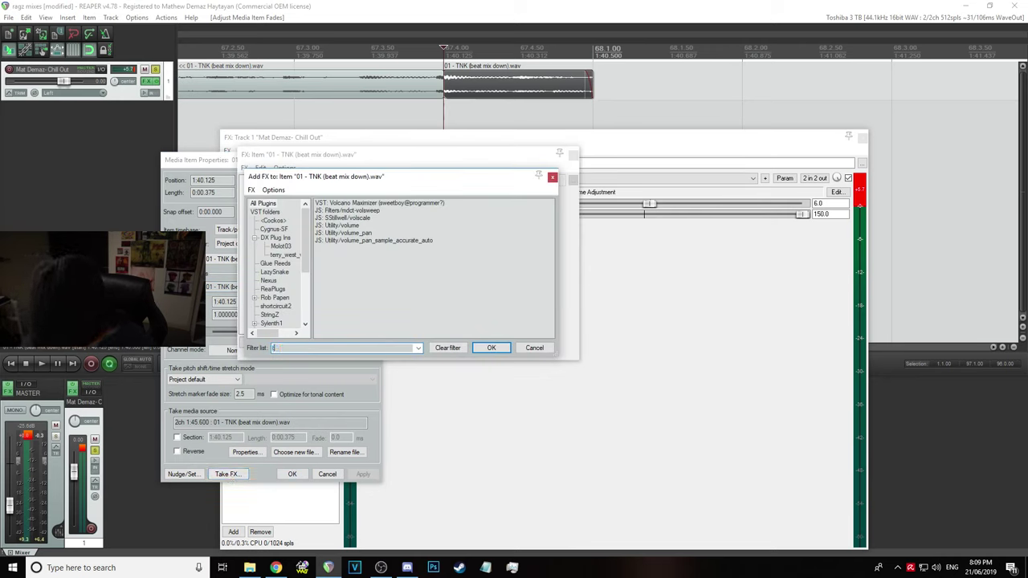
{"action": "type", "text": "hd"}
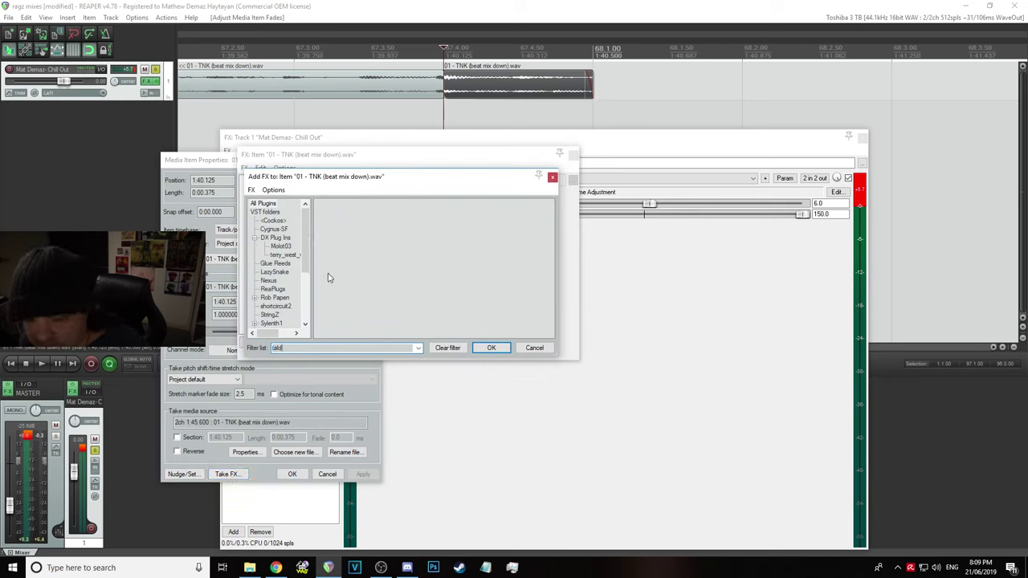
{"action": "key", "text": "BackSpace"}
{"action": "double_click", "coordinate": [408, 206]}
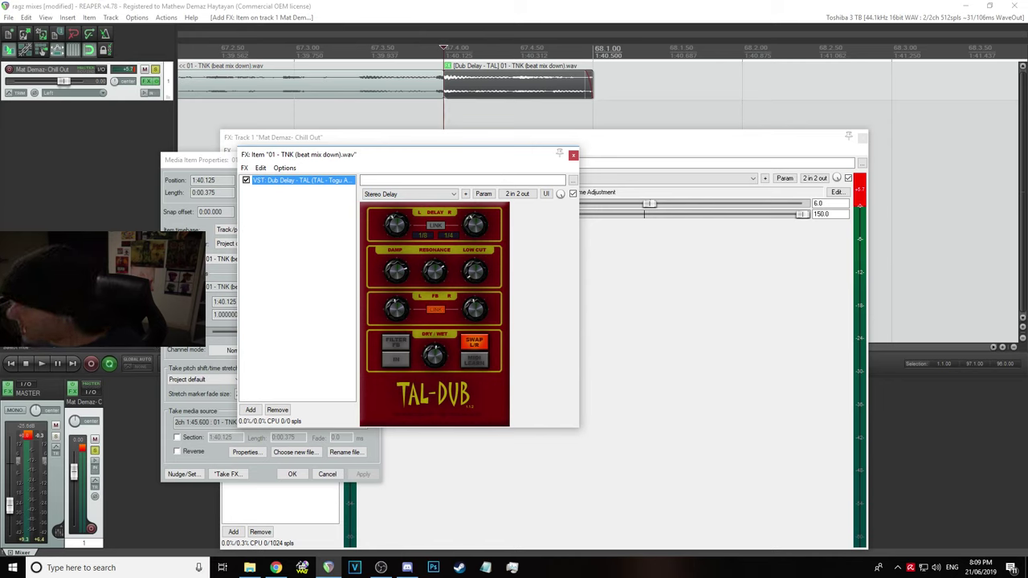
{"action": "key", "text": "alt+Tab"}
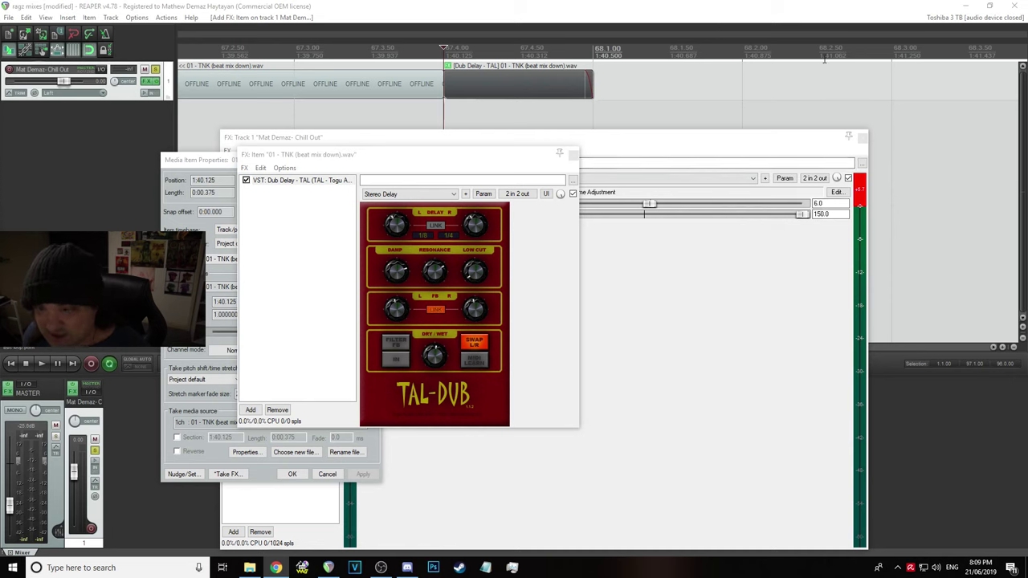
{"action": "left_click", "coordinate": [409, 194]}
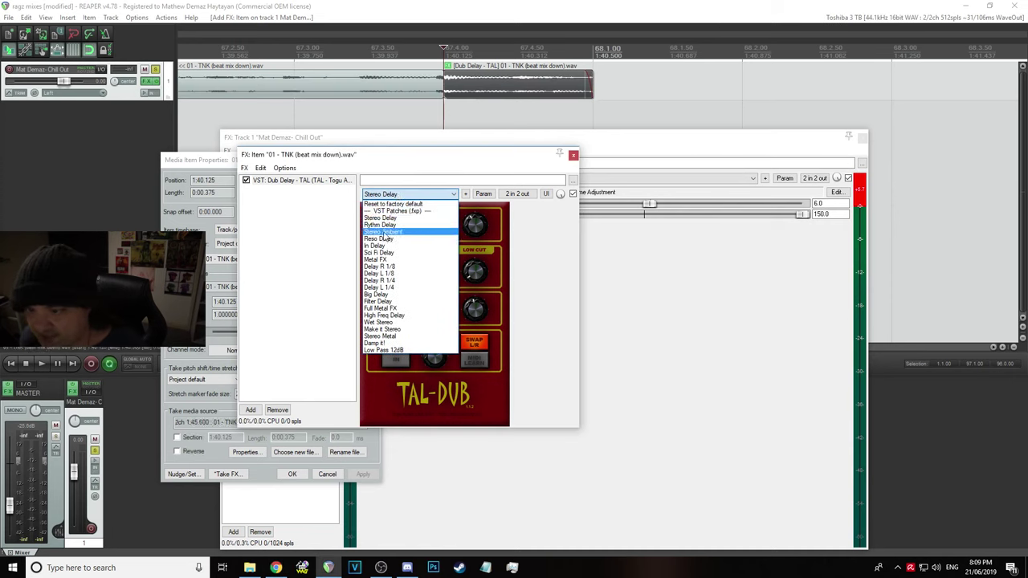
{"action": "left_click", "coordinate": [384, 232]}
Play the track's ending, including from about 66.2 and 67.3, to check the delay tail
{"action": "scroll", "coordinate": [497, 97], "scroll_direction": "down", "scroll_amount": 2}
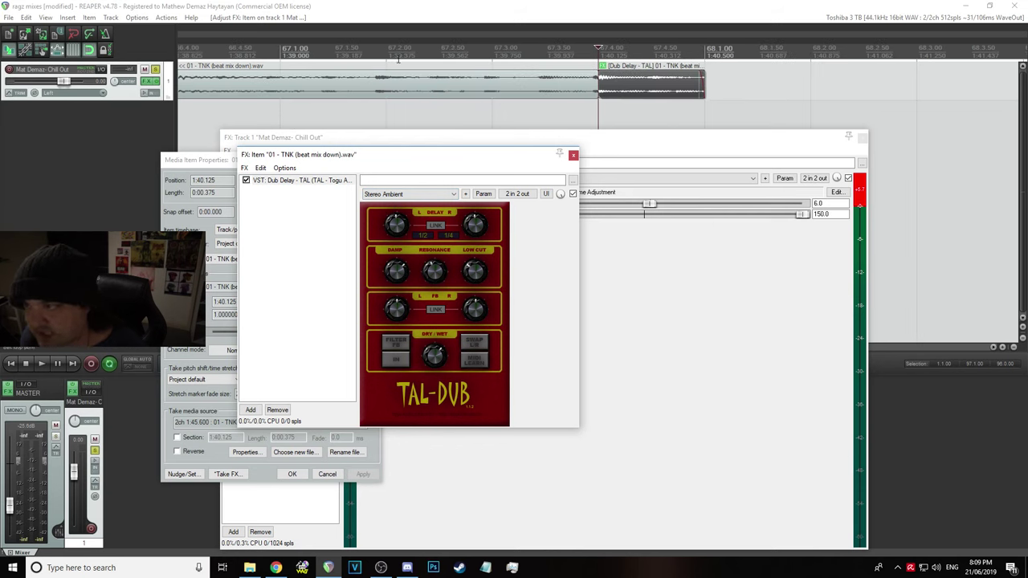
{"action": "key", "text": "space"}
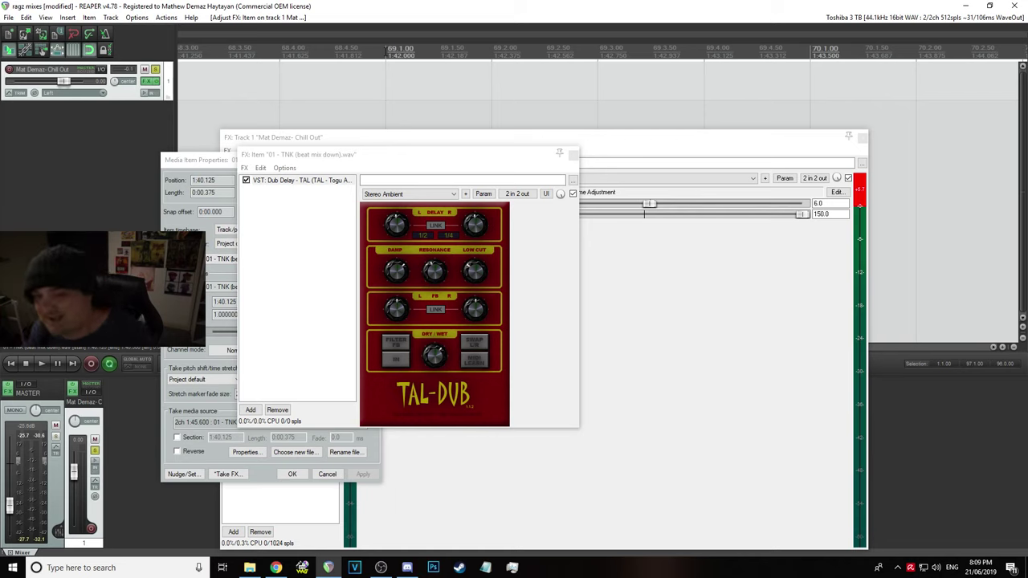
{"action": "scroll", "coordinate": [632, 88], "scroll_direction": "down", "scroll_amount": 5}
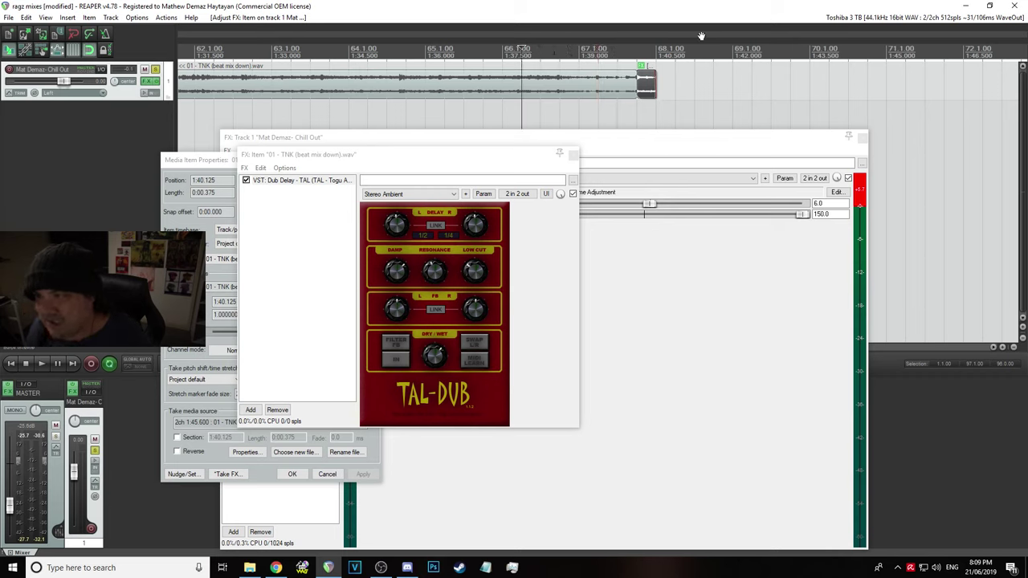
{"action": "key", "text": "space"}
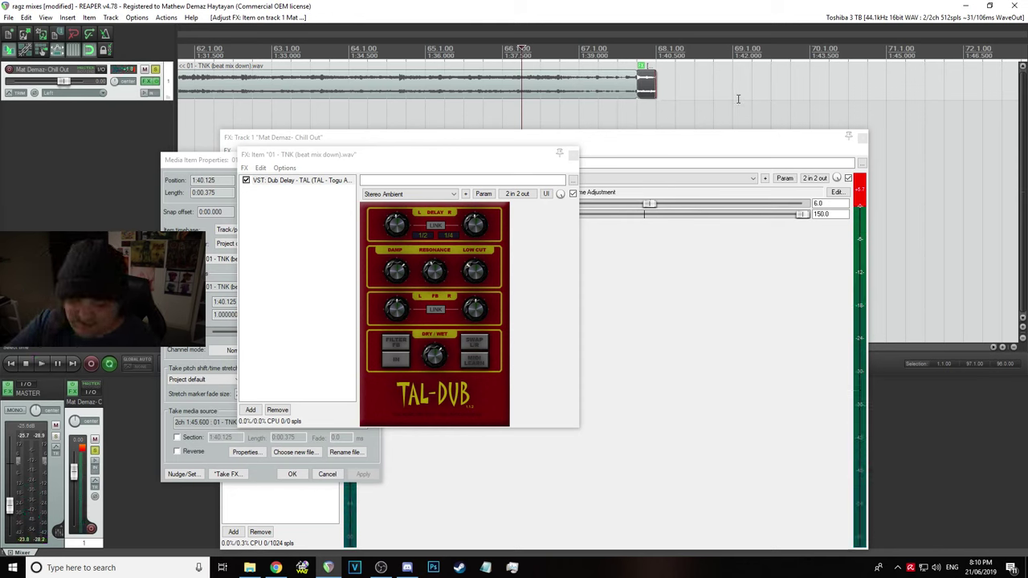
{"action": "key", "text": "space"}
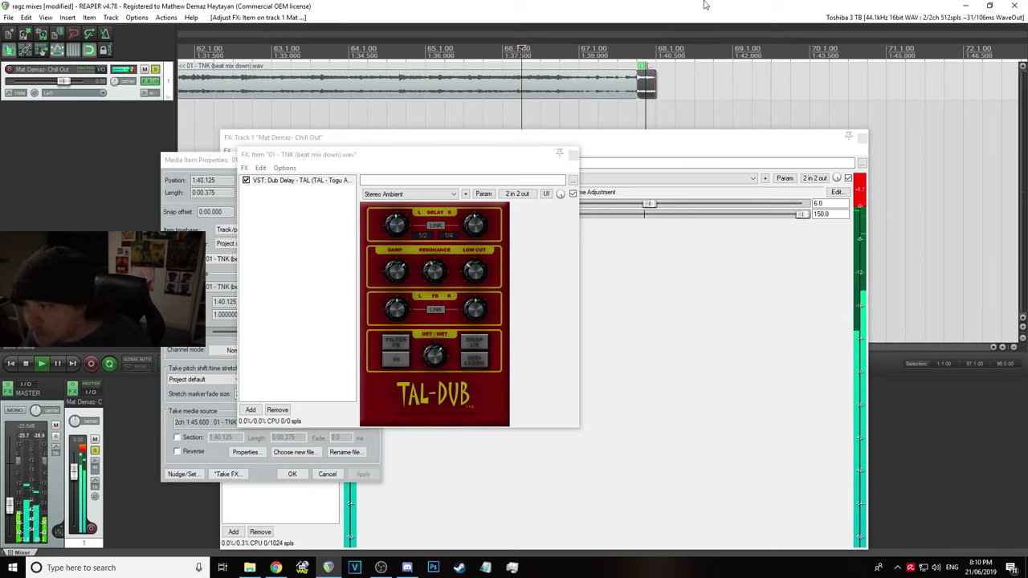
{"action": "left_click", "coordinate": [617, 50]}
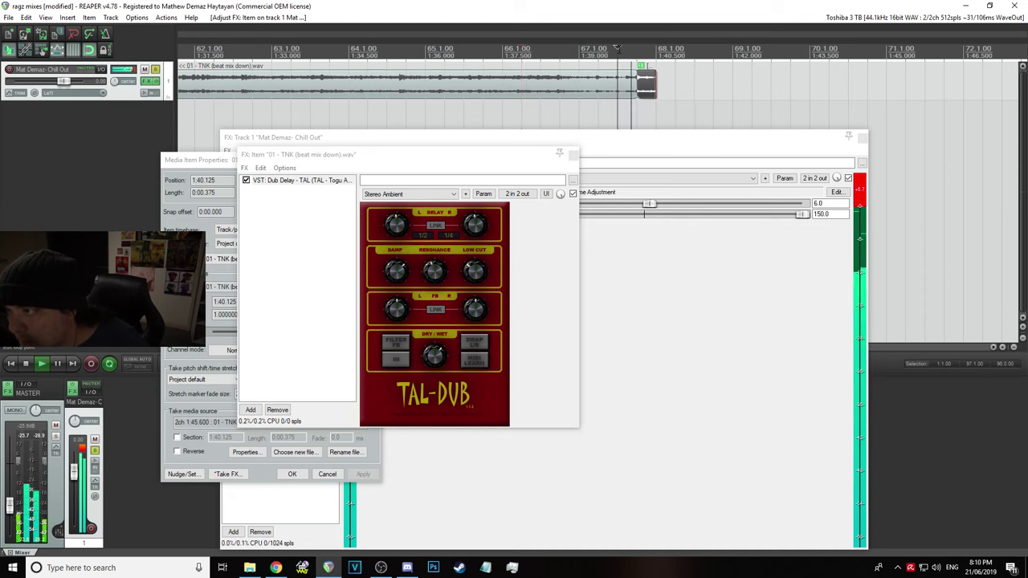
{"action": "key", "text": "space"}
Shorten the delayed last piece to 0.333 s by trimming its end, and play the ending again
{"action": "scroll", "coordinate": [683, 95], "scroll_direction": "up", "scroll_amount": 5}
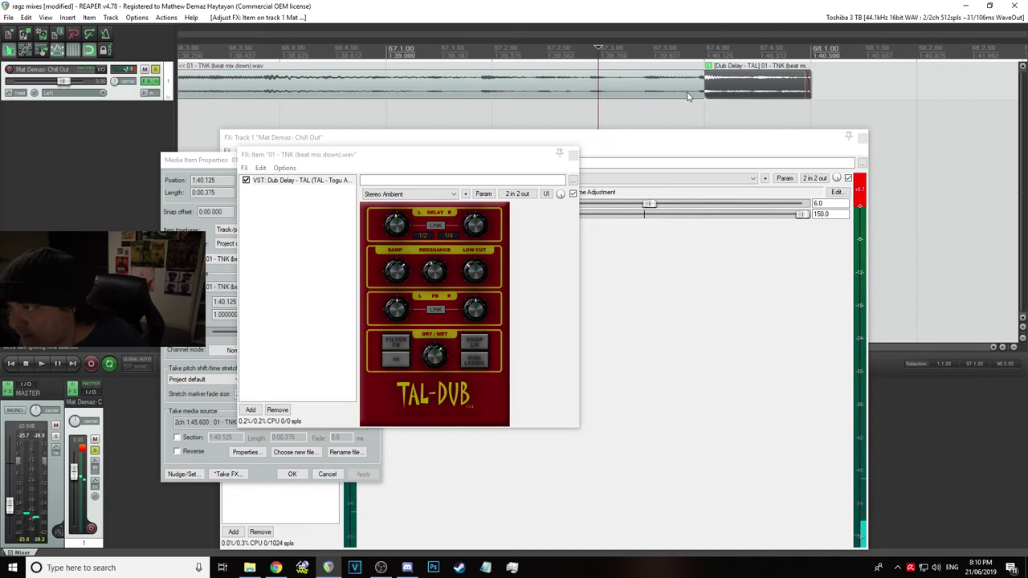
{"action": "left_click_drag", "start_coordinate": [808, 80], "coordinate": [808, 83]}
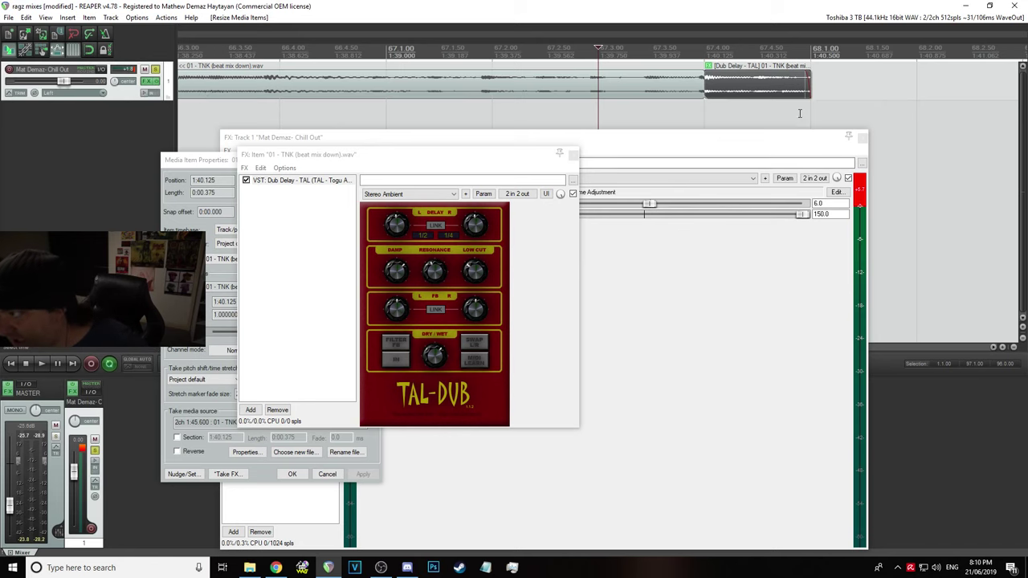
{"action": "left_click_drag", "start_coordinate": [808, 84], "coordinate": [797, 82]}
{"action": "key", "text": "space"}
{"action": "scroll", "coordinate": [795, 85], "scroll_direction": "down", "scroll_amount": 4}
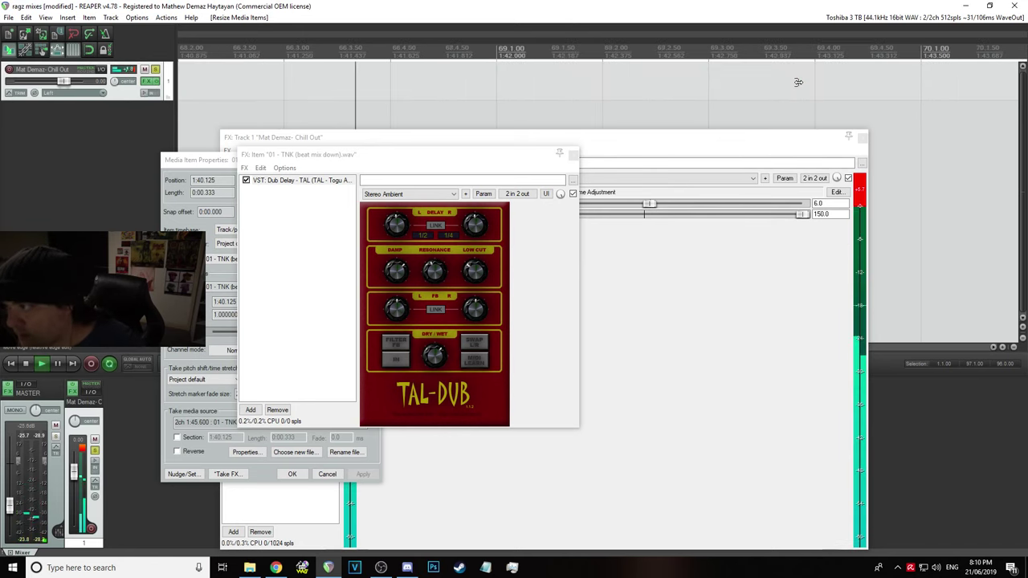
{"action": "scroll", "coordinate": [791, 89], "scroll_direction": "down", "scroll_amount": 4}
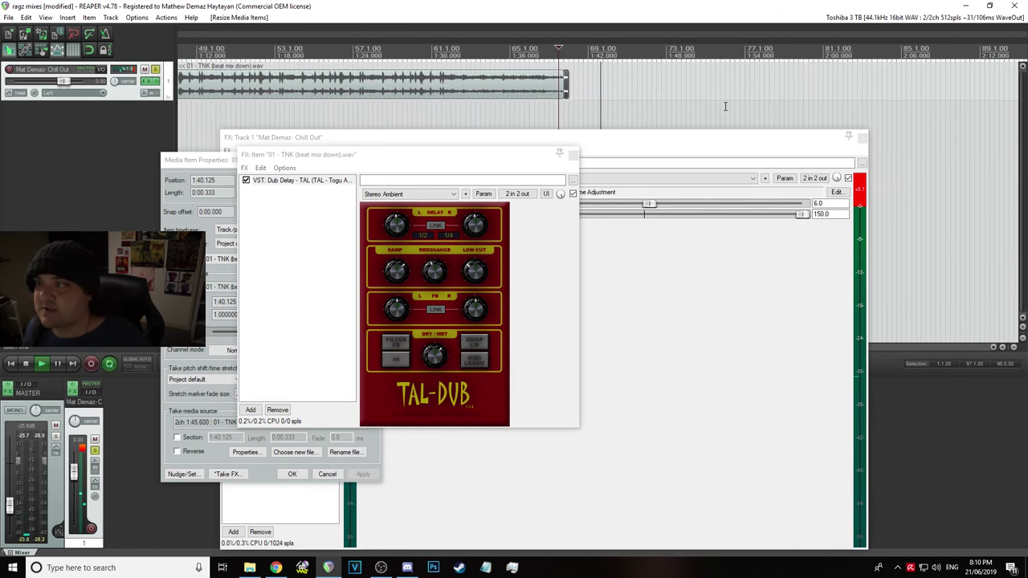
Set the time selection from 1.1.00 to 70.3.50 to include the delay tail, and save the project
{"action": "left_click", "coordinate": [622, 57]}
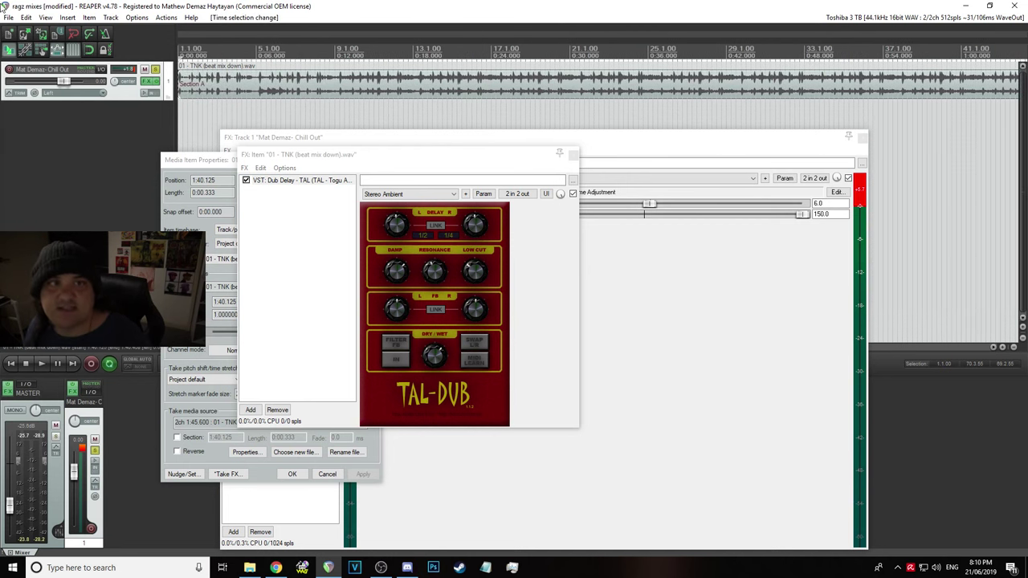
{"action": "left_click", "coordinate": [8, 17]}
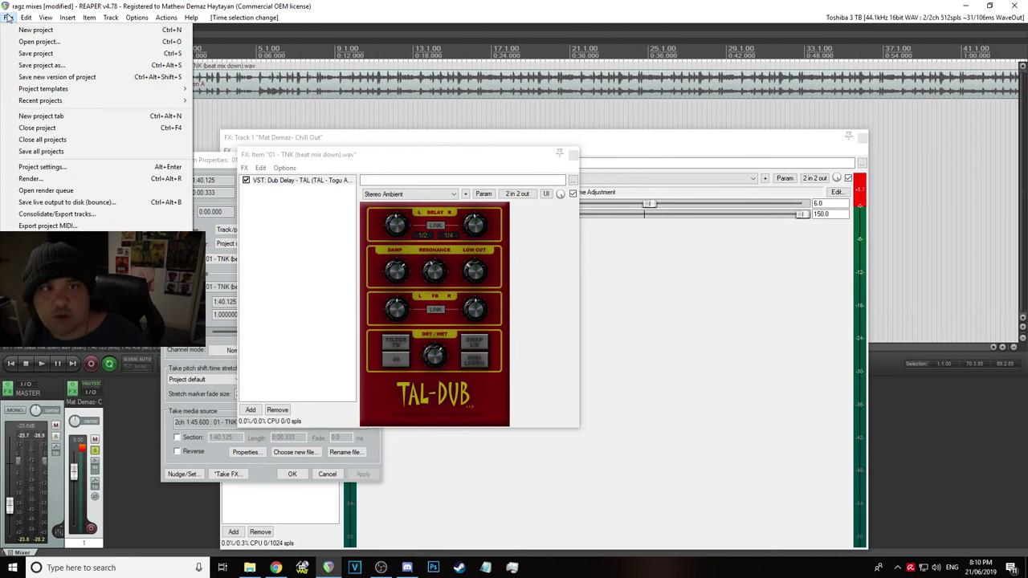
{"action": "left_click", "coordinate": [32, 53]}
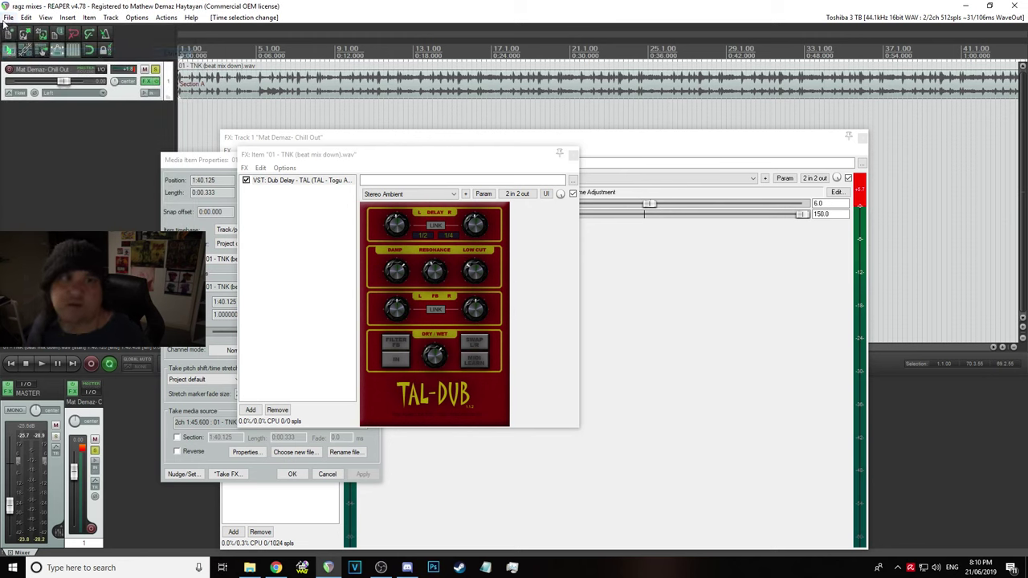
Save the project as 01 - TNK (beat mix down), copying the name from the WAV file in the The Beat Iz Night folder
{"action": "left_click", "coordinate": [6, 18]}
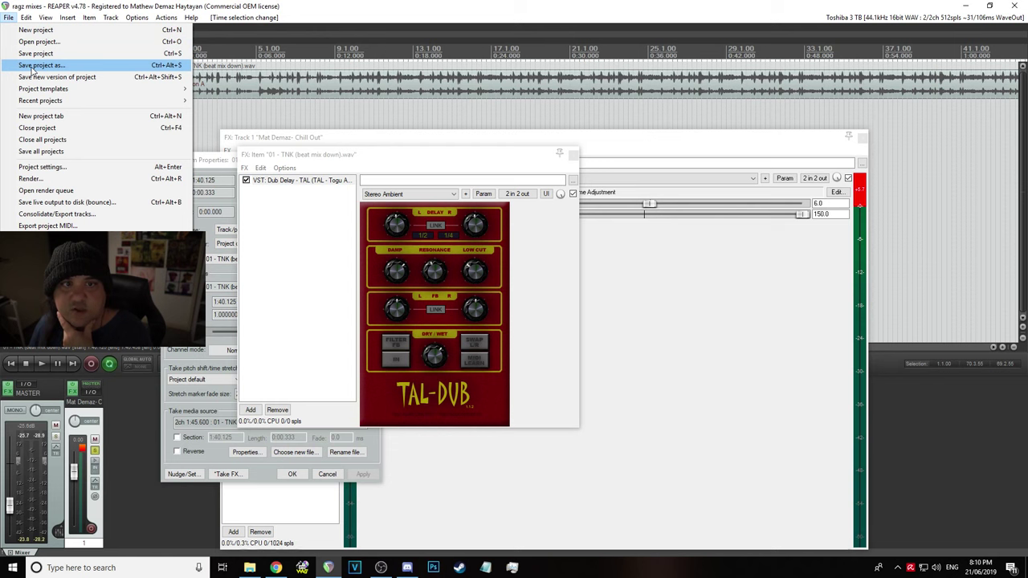
{"action": "left_click", "coordinate": [36, 65]}
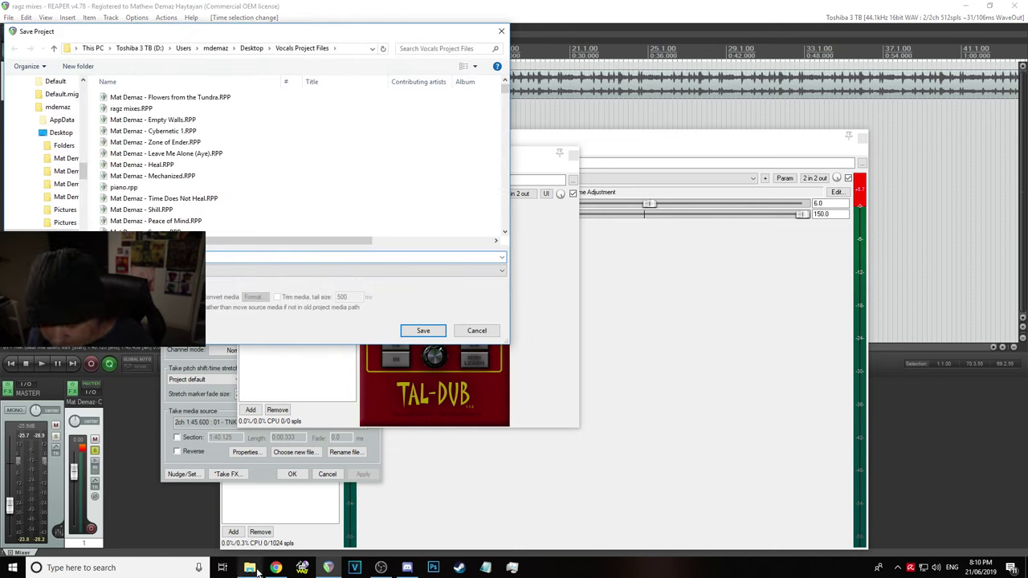
{"action": "left_click", "coordinate": [265, 536]}
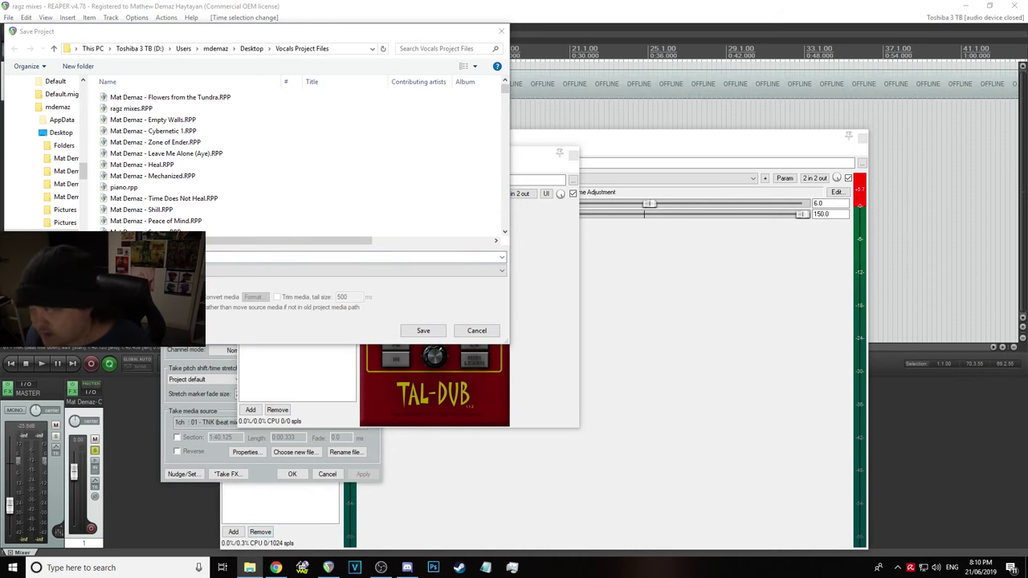
{"action": "left_click_drag", "start_coordinate": [1027, 161], "coordinate": [484, 94]}
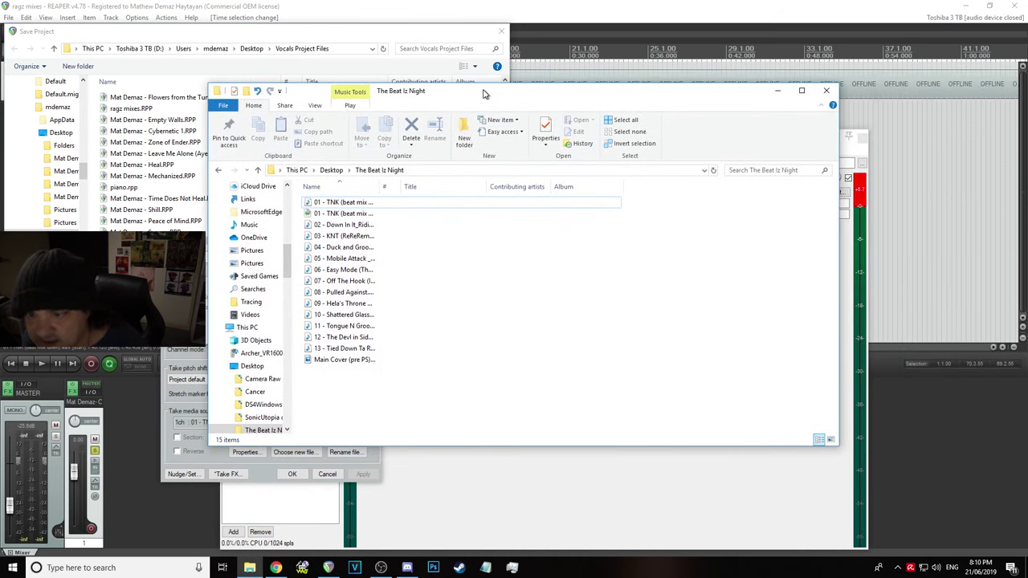
{"action": "right_click", "coordinate": [355, 203]}
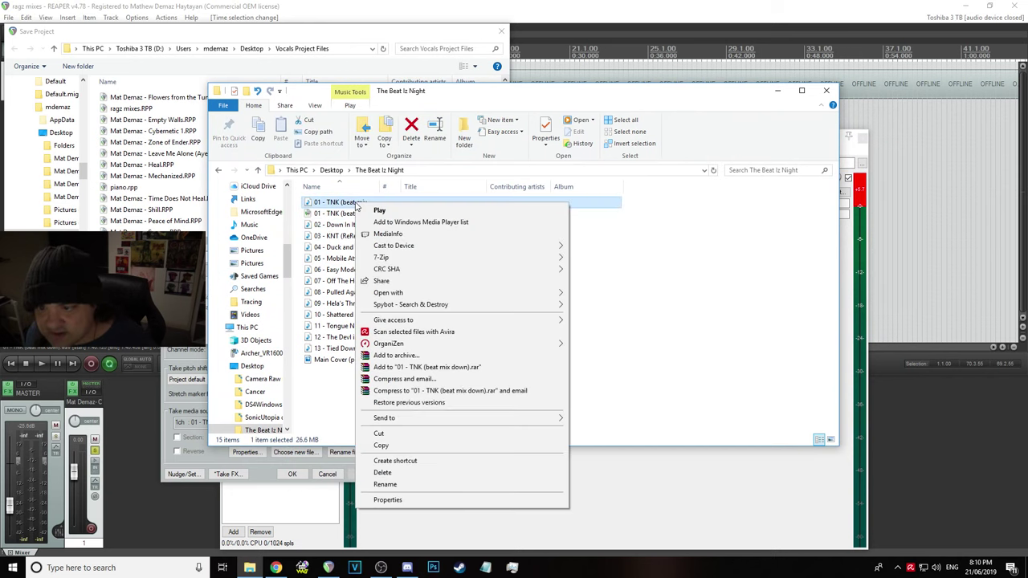
{"action": "left_click", "coordinate": [426, 485]}
{"action": "key", "text": "ctrl+c"}
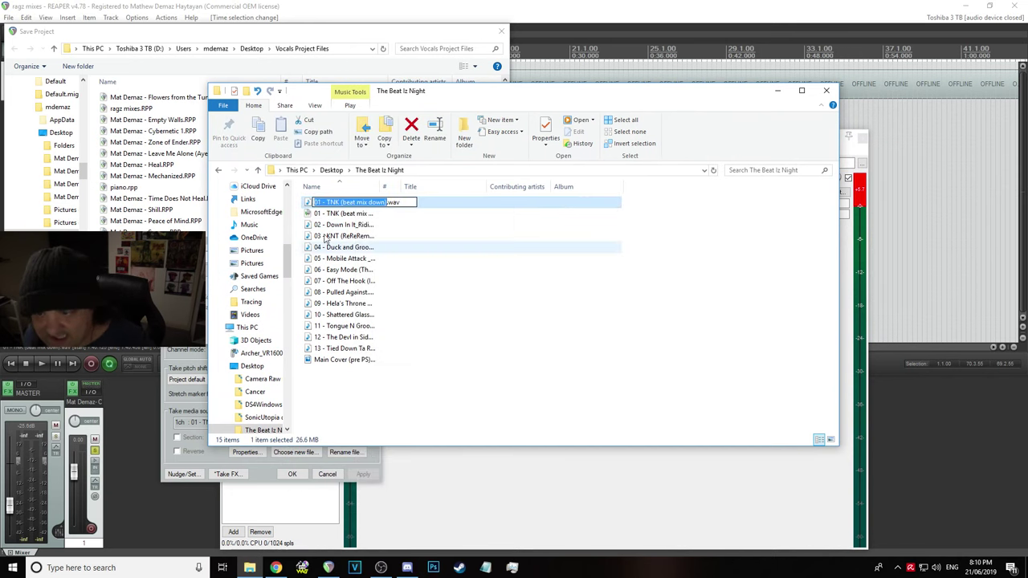
{"action": "key", "text": "alt+Tab"}
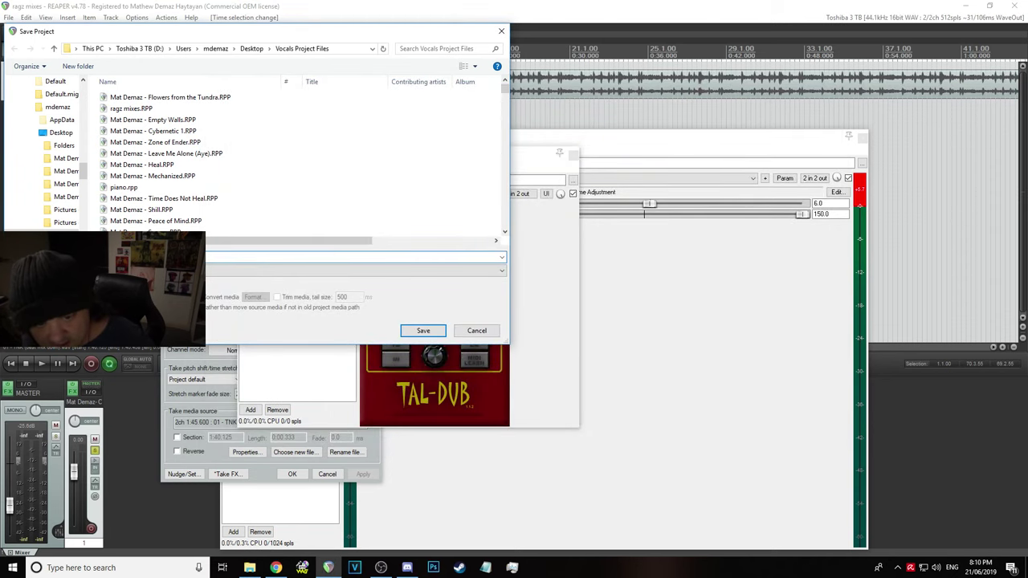
{"action": "key", "text": "Tab"}
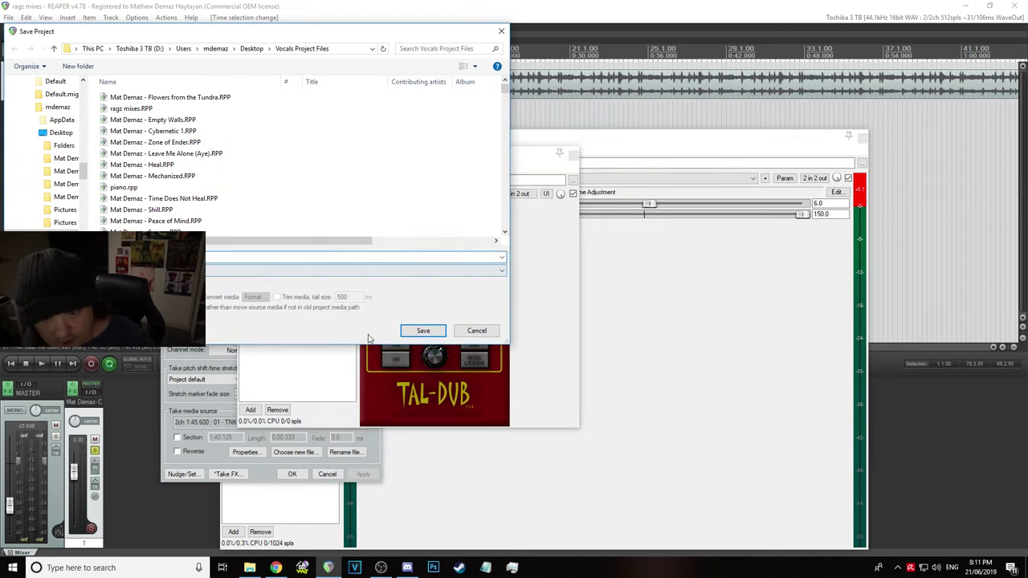
{"action": "left_click", "coordinate": [432, 332]}
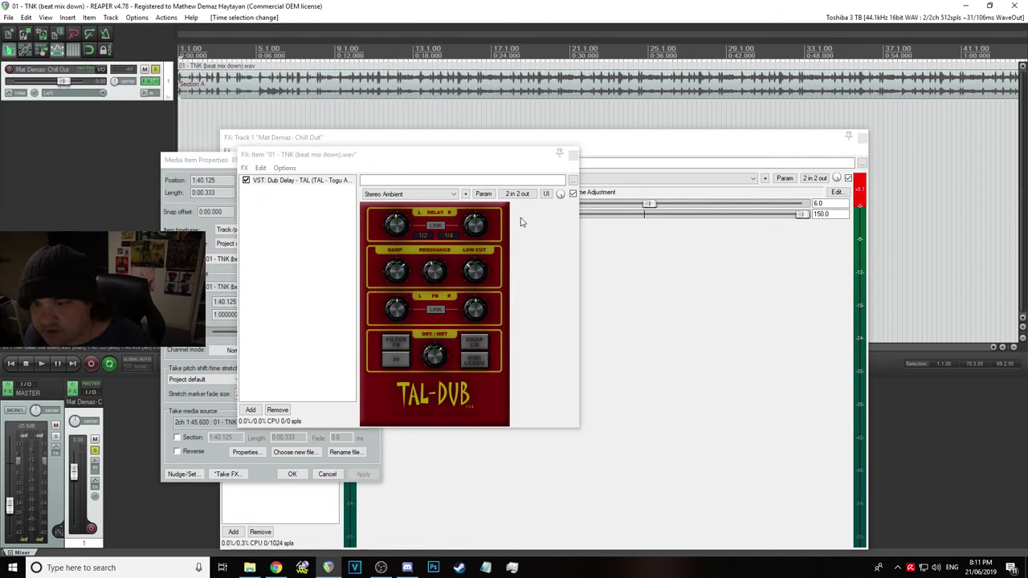
Close the take FX, media item properties and track FX windows
{"action": "left_click", "coordinate": [574, 155]}
{"action": "key", "text": "Escape"}
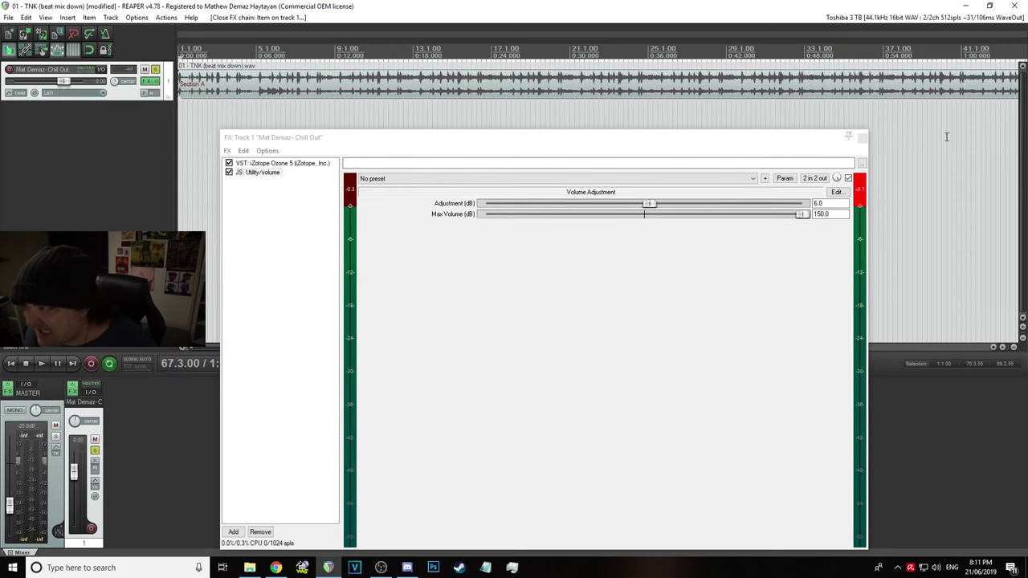
{"action": "left_click", "coordinate": [862, 136]}
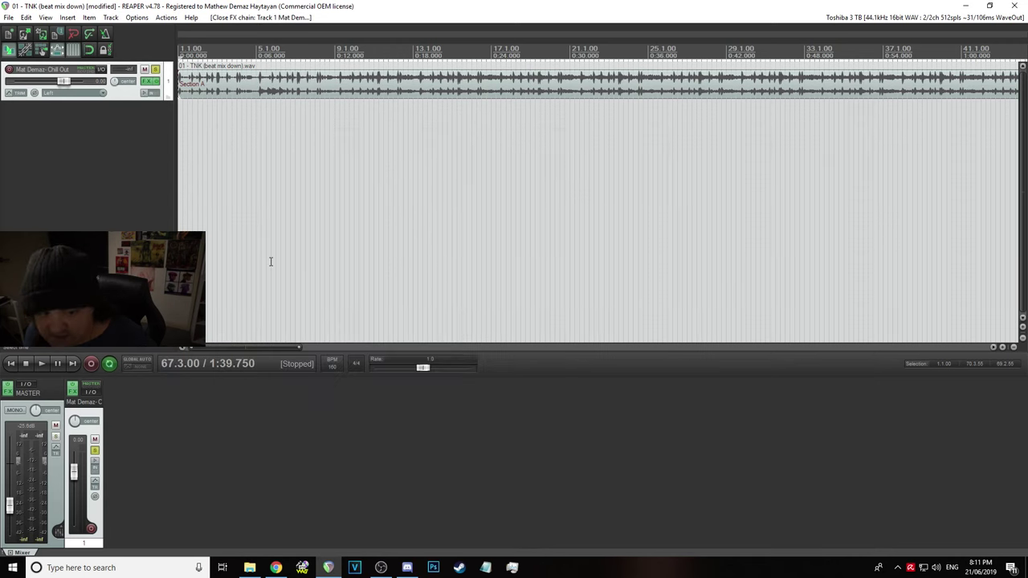
Reset the master volume to 0.00 dB and save the project
{"action": "double_click", "coordinate": [10, 504]}
{"action": "left_click", "coordinate": [8, 16]}
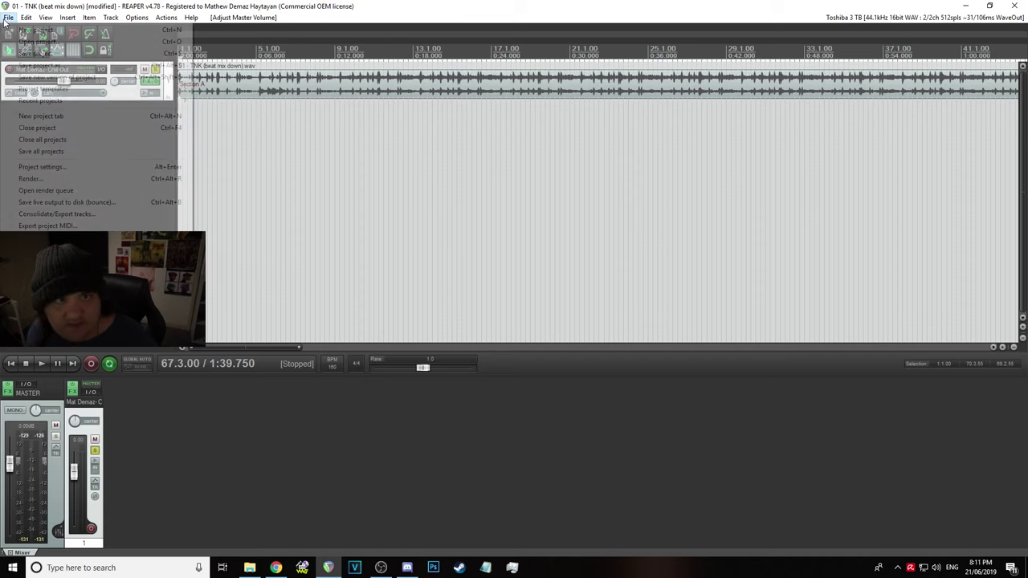
{"action": "left_click", "coordinate": [24, 51]}
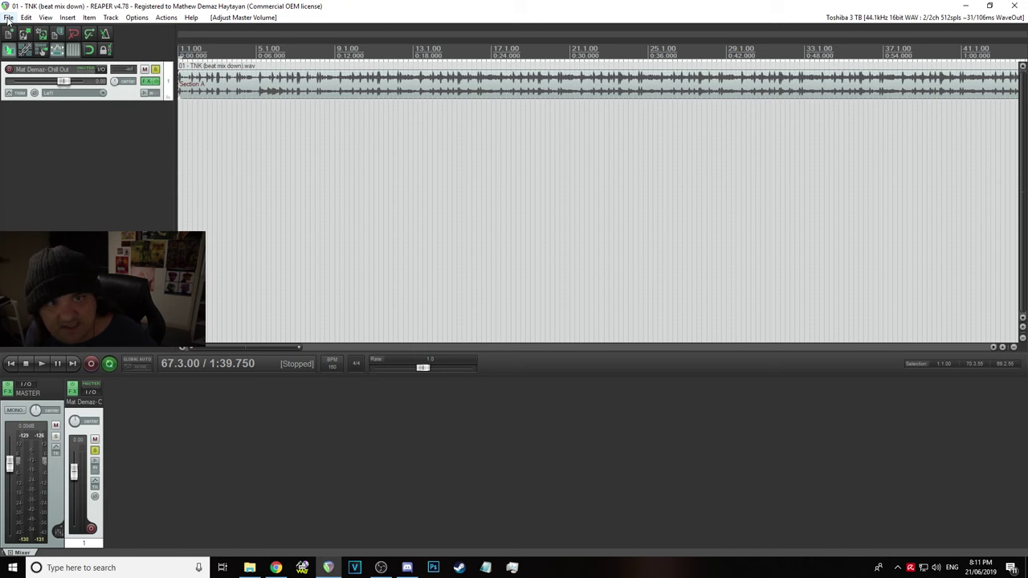
{"action": "left_click", "coordinate": [8, 17]}
{"action": "left_click", "coordinate": [66, 179]}
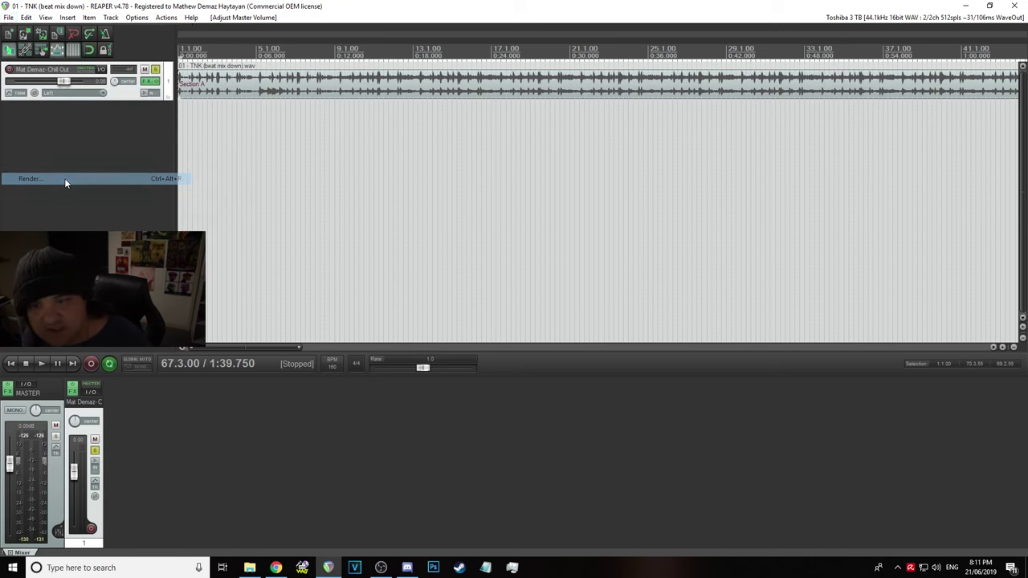
{"action": "left_click", "coordinate": [326, 200]}
{"action": "key", "text": "ctrl+v"}
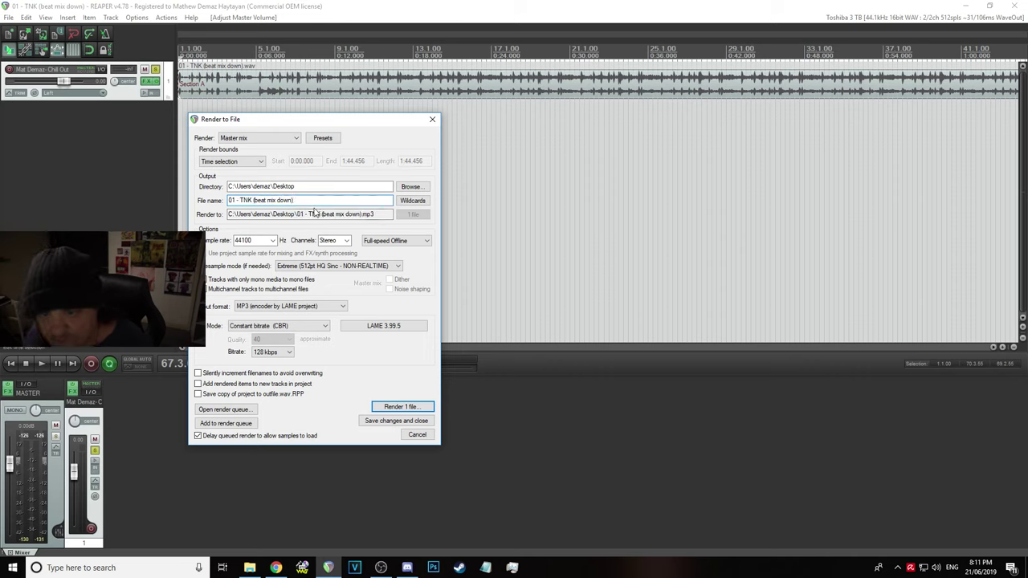
{"action": "left_click", "coordinate": [292, 307]}
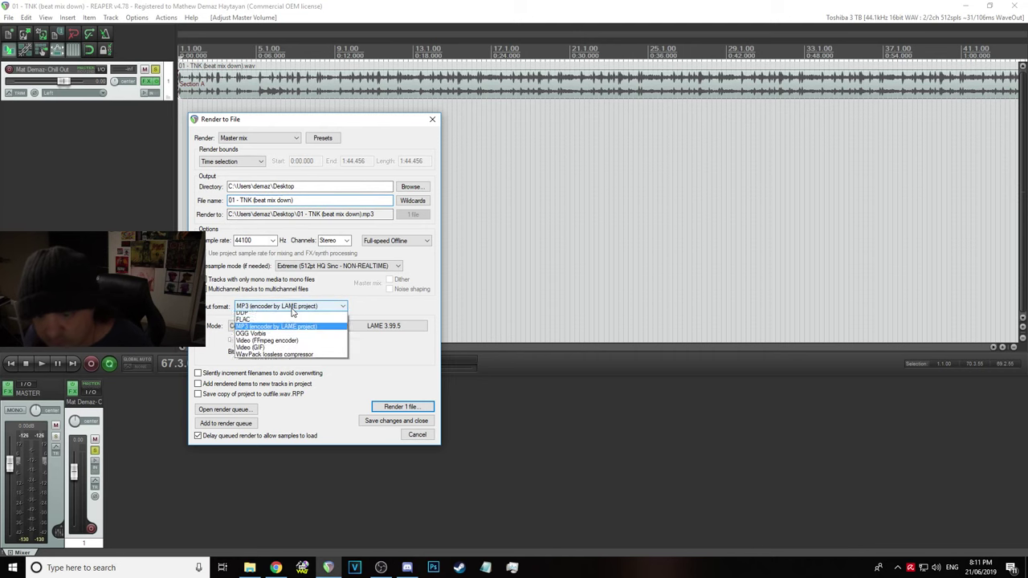
{"action": "left_click", "coordinate": [273, 376]}
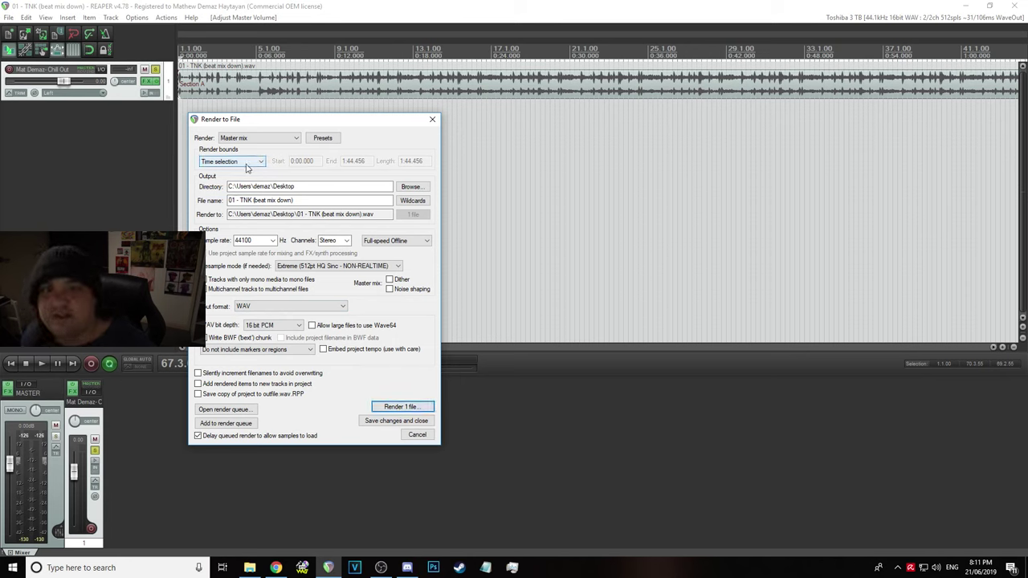
{"action": "left_click", "coordinate": [426, 116]}
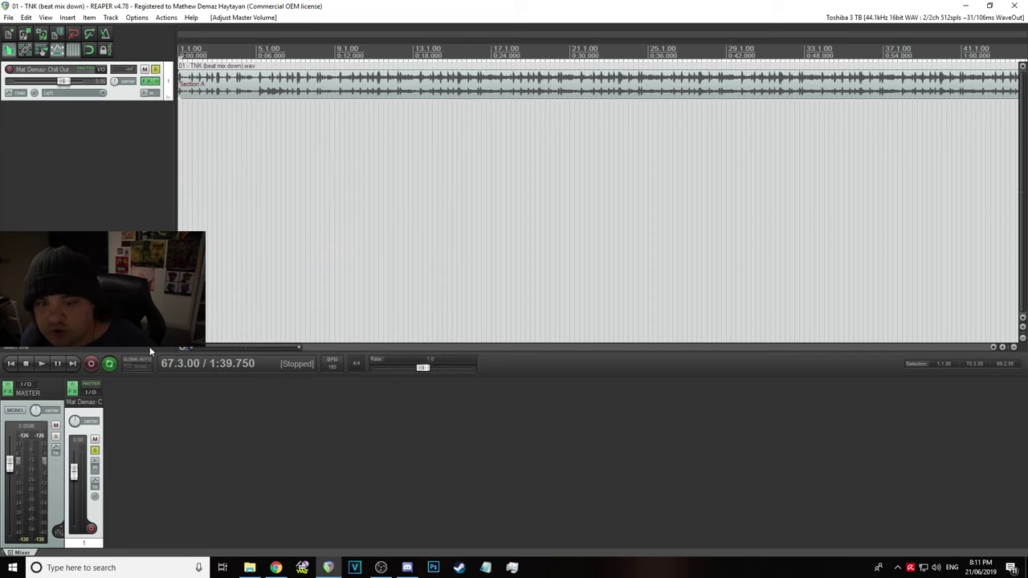
Play the track's opening briefly from 1.1.00 and inspect the start of its waveform up close
{"action": "left_click", "coordinate": [13, 364]}
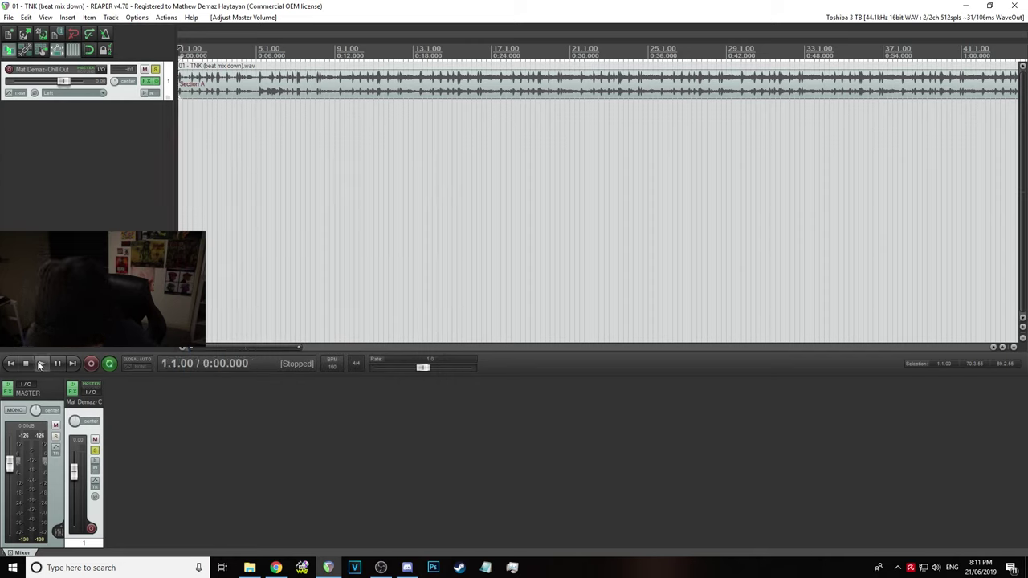
{"action": "left_click", "coordinate": [38, 363]}
{"action": "left_click", "coordinate": [26, 365]}
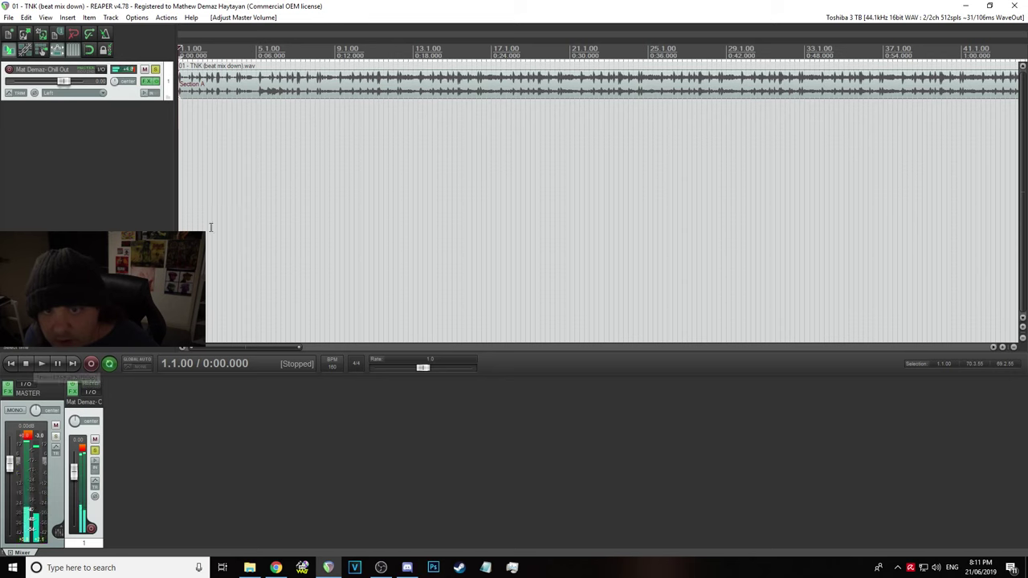
{"action": "scroll", "coordinate": [227, 204], "scroll_direction": "up", "scroll_amount": 10}
{"action": "scroll", "coordinate": [228, 161], "scroll_direction": "down", "scroll_amount": 6}
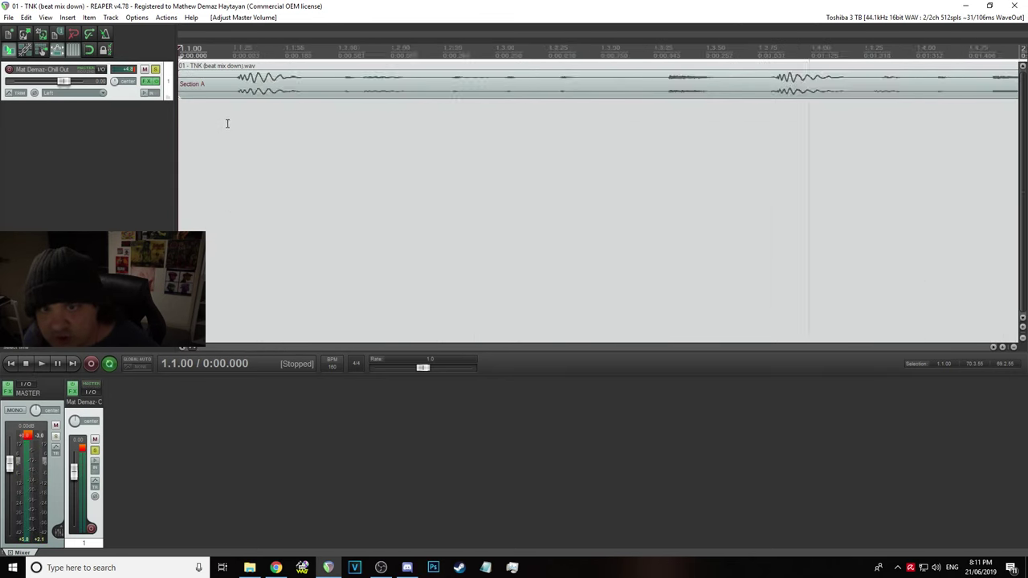
{"action": "left_click", "coordinate": [205, 93]}
Render the time selection's master mix to the desktop as a 16-bit WAV file named 01 - TNK (beat mix down)
{"action": "left_click", "coordinate": [8, 16]}
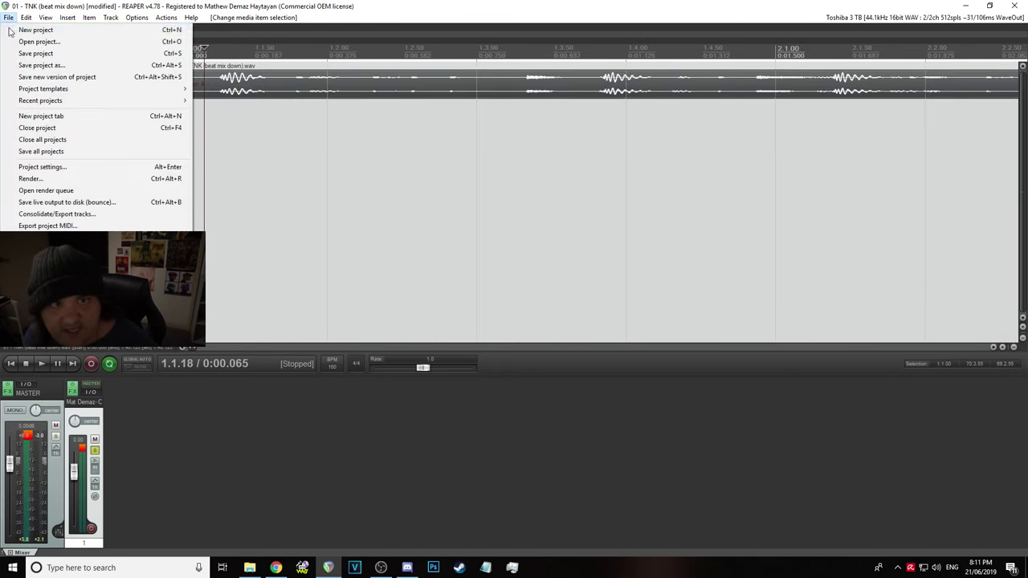
{"action": "left_click", "coordinate": [77, 180]}
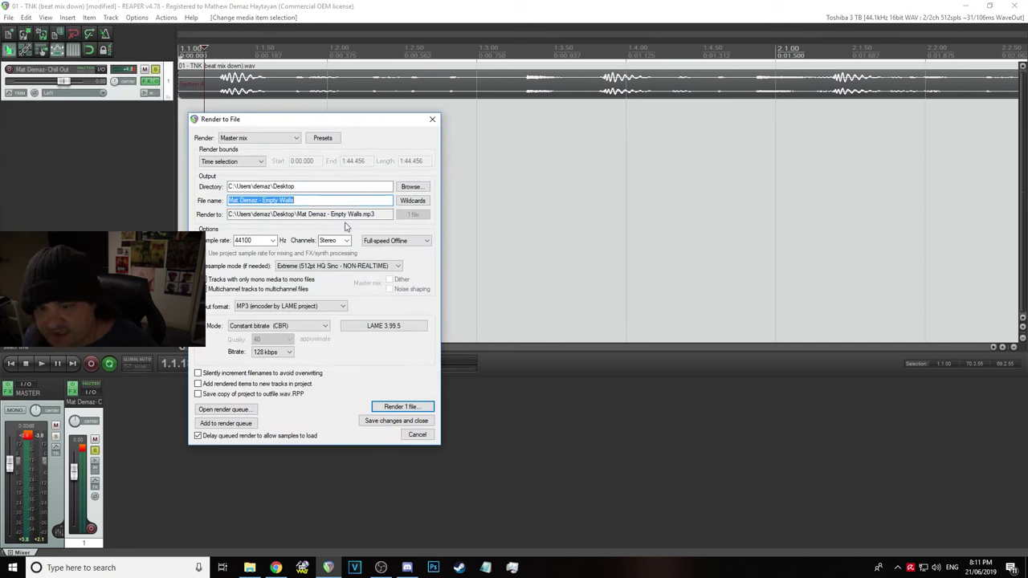
{"action": "key", "text": "ctrl+v"}
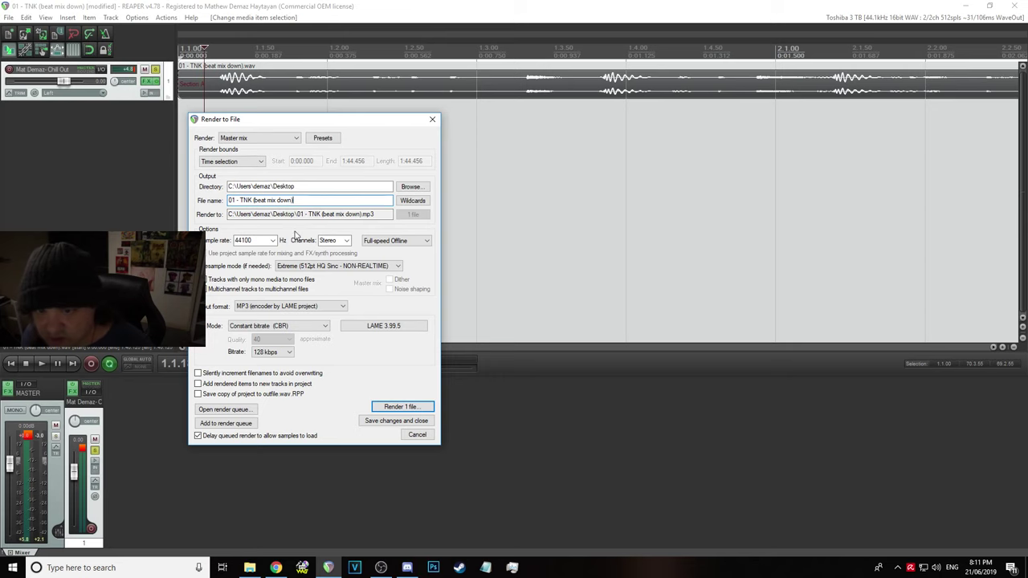
{"action": "left_click", "coordinate": [291, 306]}
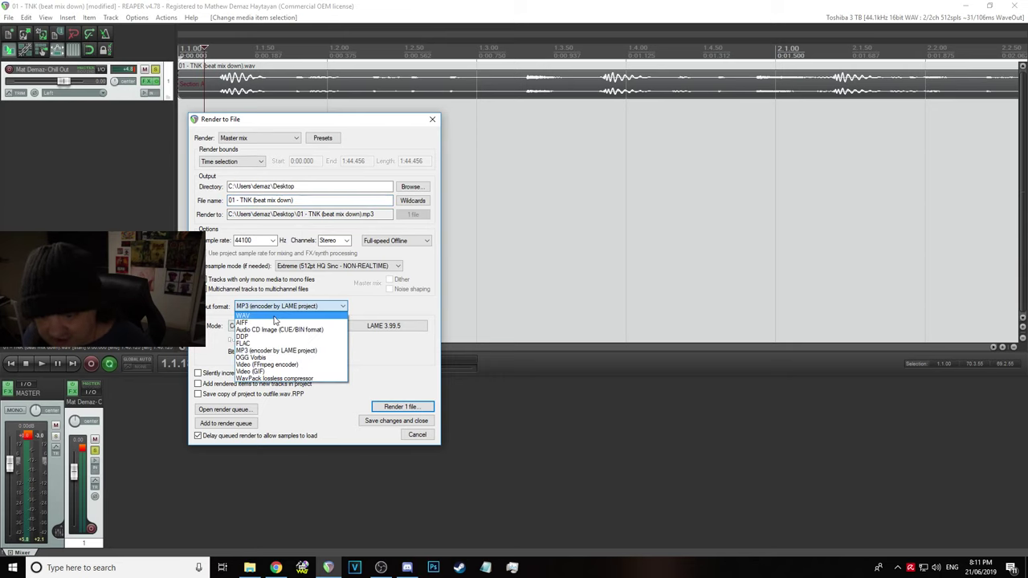
{"action": "left_click", "coordinate": [273, 315]}
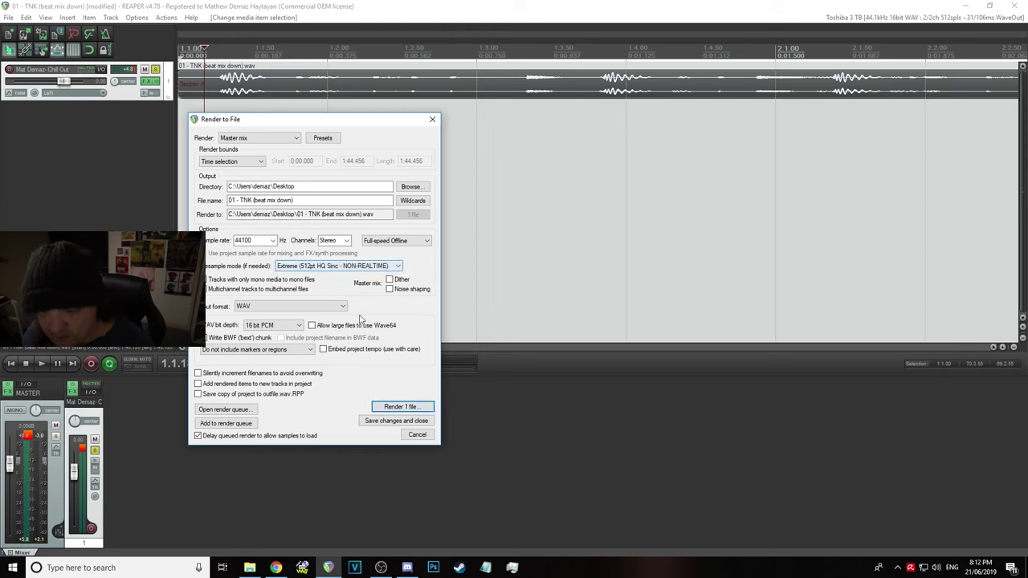
{"action": "left_click", "coordinate": [396, 407]}
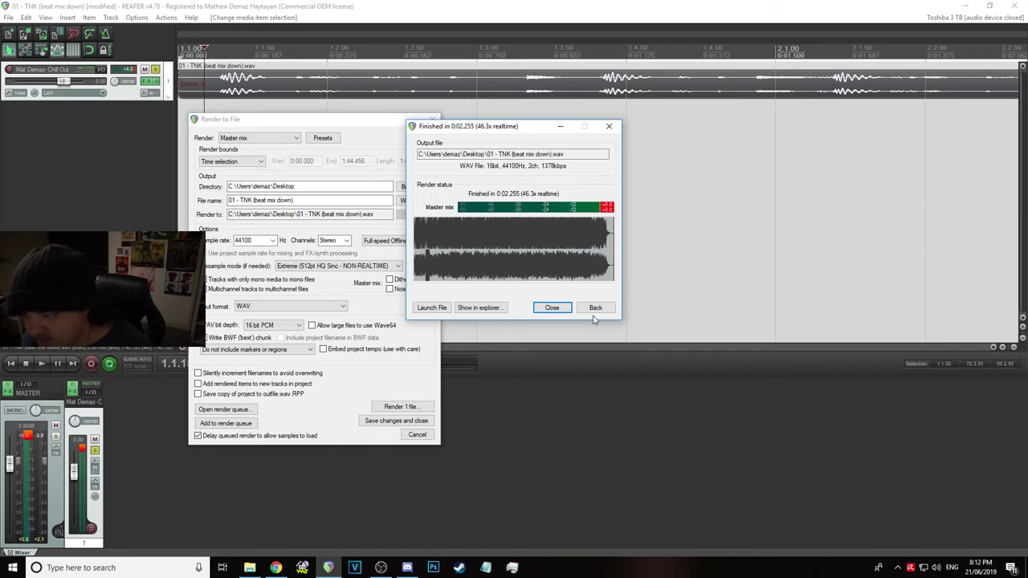
{"action": "left_click", "coordinate": [552, 308]}
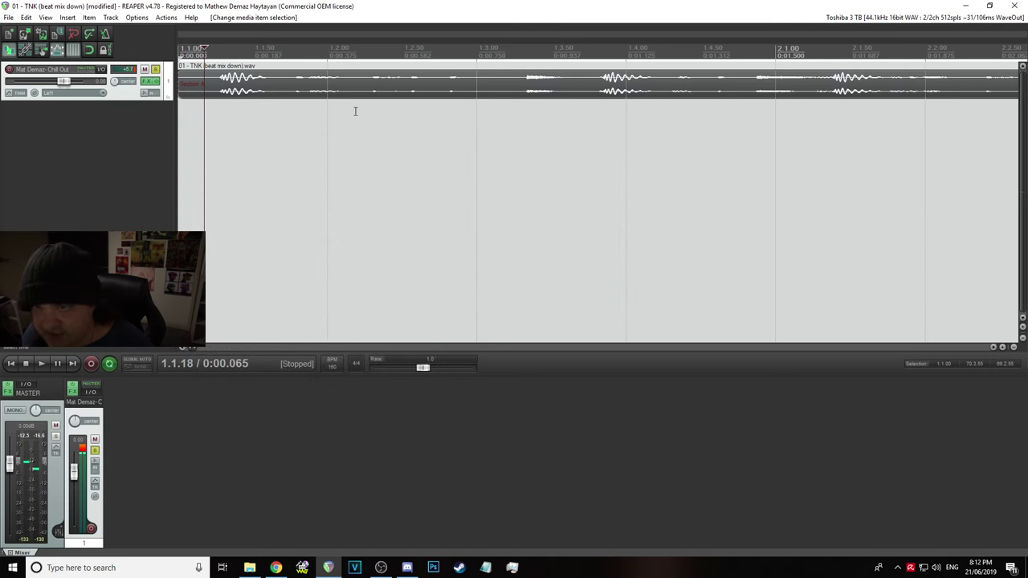
Play the track from about 21.1.47 to check its level
{"action": "scroll", "coordinate": [413, 126], "scroll_direction": "down", "scroll_amount": 6}
{"action": "scroll", "coordinate": [415, 129], "scroll_direction": "up", "scroll_amount": 6}
{"action": "left_click", "coordinate": [377, 54]}
{"action": "key", "text": "space"}
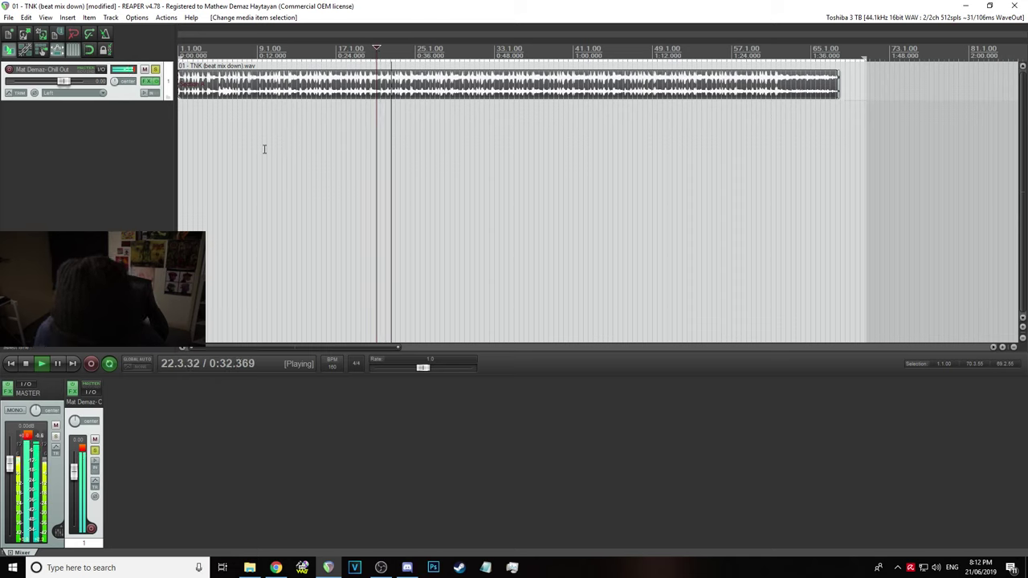
{"action": "key", "text": "space"}
Lower the master volume to about -37.1 dB and play the same section again
{"action": "left_click_drag", "start_coordinate": [10, 468], "coordinate": [10, 519]}
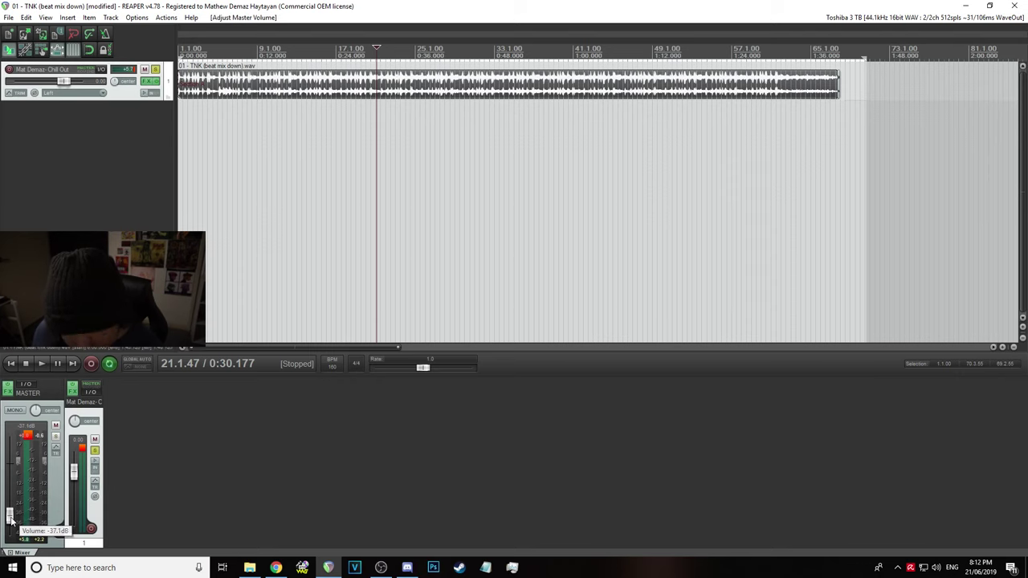
{"action": "key", "text": "space"}
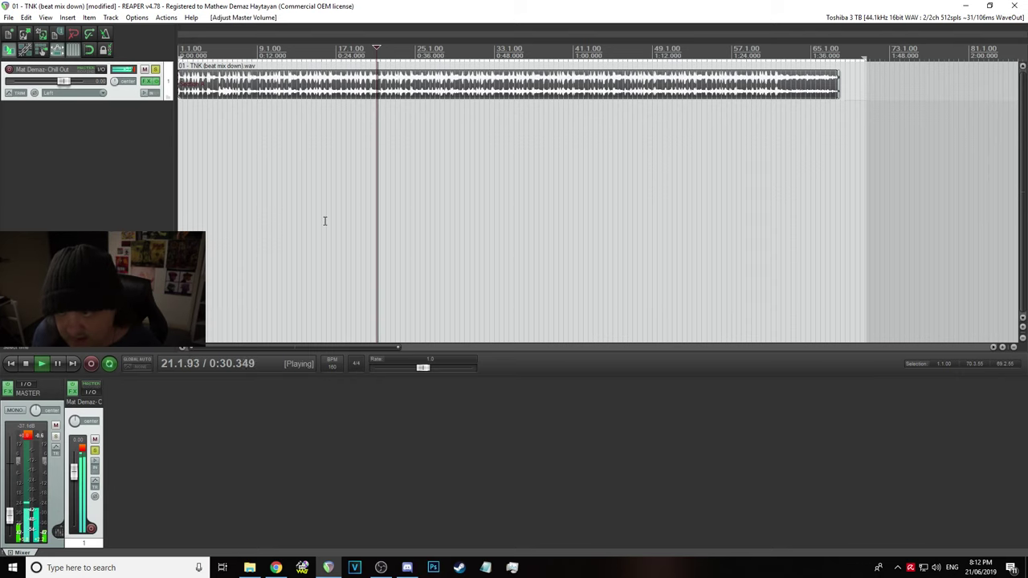
{"action": "key", "text": "space"}
Set the track's volume effect adjustment to 8 dB, and play the section with the master volume reset to 0 dB
{"action": "left_click", "coordinate": [149, 84]}
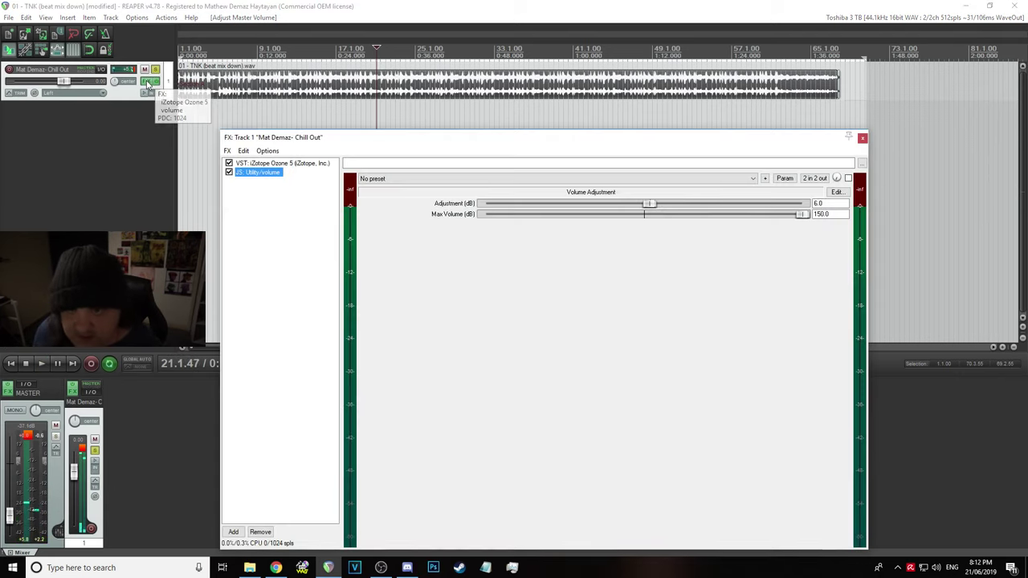
{"action": "key", "text": "Tab"}
{"action": "type", "text": "8"}
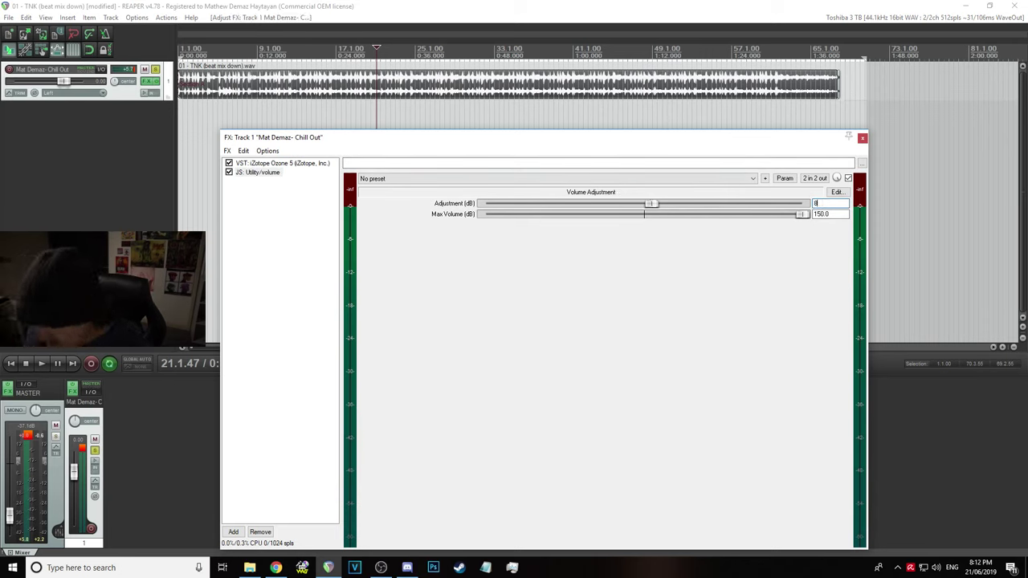
{"action": "left_click", "coordinate": [364, 115]}
{"action": "key", "text": "space"}
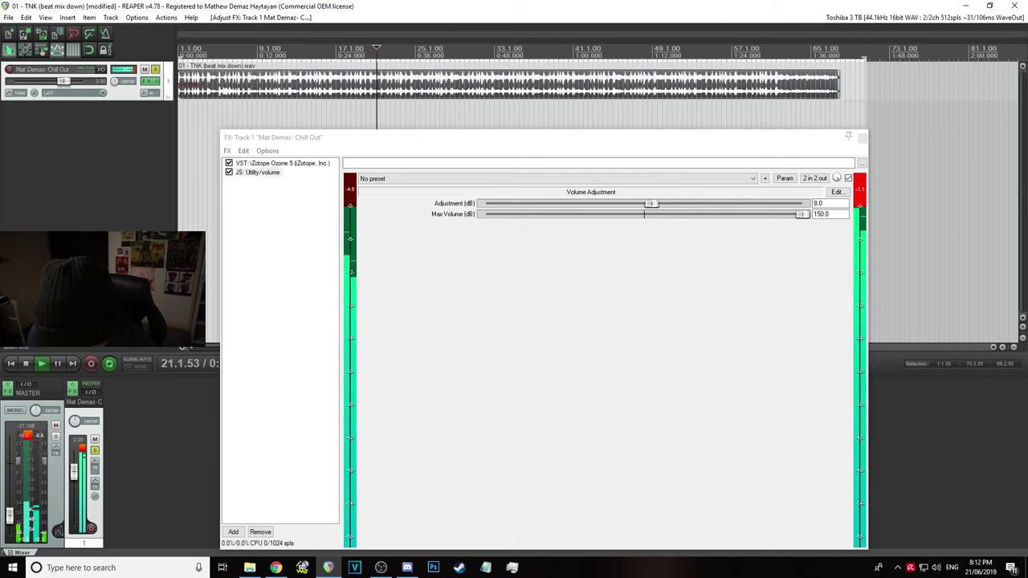
{"action": "double_click", "coordinate": [10, 515]}
{"action": "key", "text": "space"}
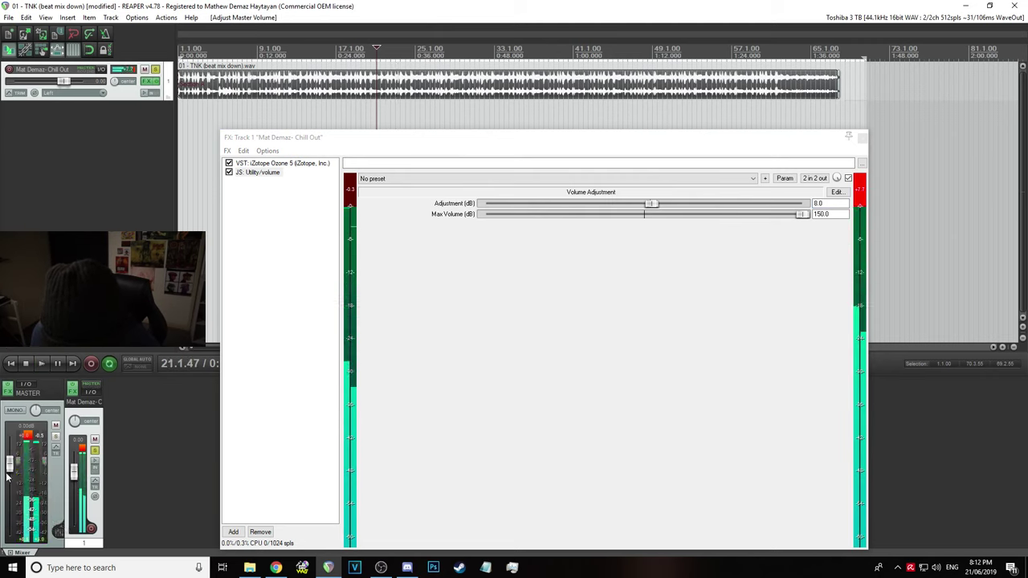
Lower the master volume and set the track's volume effect adjustment to 10 dB
{"action": "left_click_drag", "start_coordinate": [7, 496], "coordinate": [13, 520]}
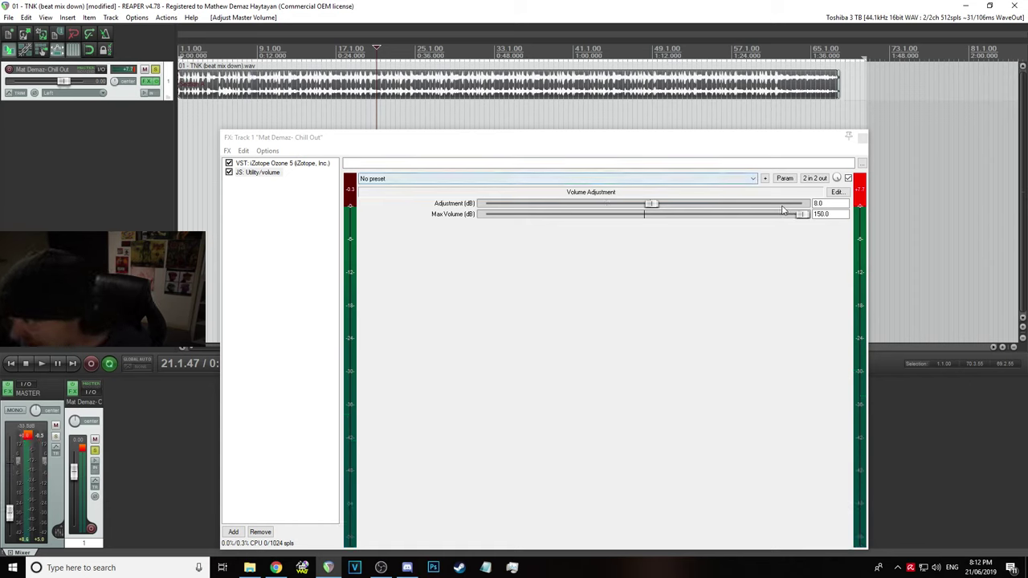
{"action": "left_click", "coordinate": [830, 203]}
{"action": "type", "text": "10"}
{"action": "left_click", "coordinate": [605, 6]}
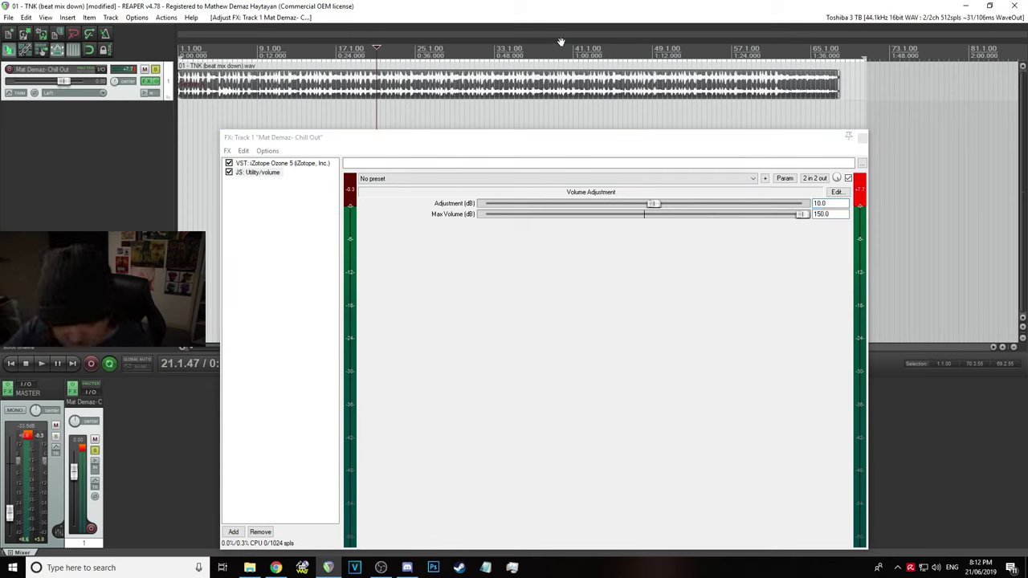
Play the track from 21.1.47 to check the boost, and reset the master volume to 0 dB
{"action": "key", "text": "space"}
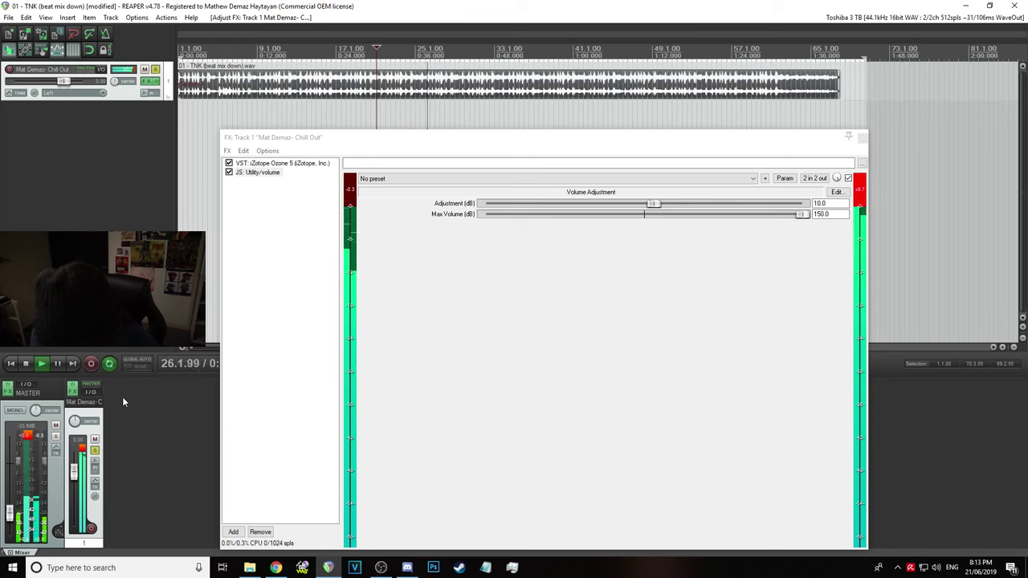
{"action": "key", "text": "space"}
{"action": "double_click", "coordinate": [12, 513]}
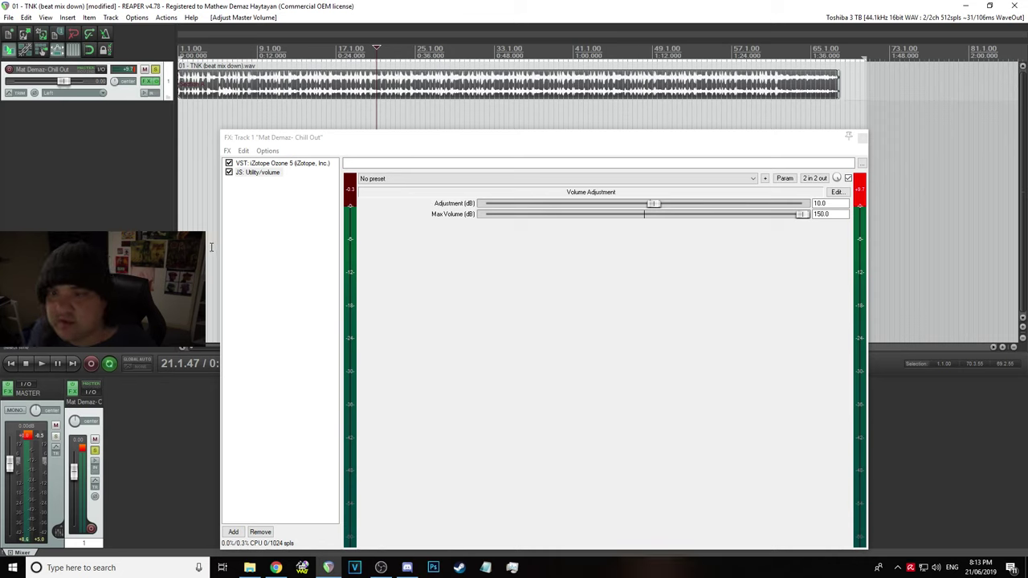
Lower the master volume to about -42 dB and play the track from about 5.2.42
{"action": "left_click_drag", "start_coordinate": [14, 472], "coordinate": [15, 526]}
{"action": "left_click", "coordinate": [219, 47]}
{"action": "key", "text": "space"}
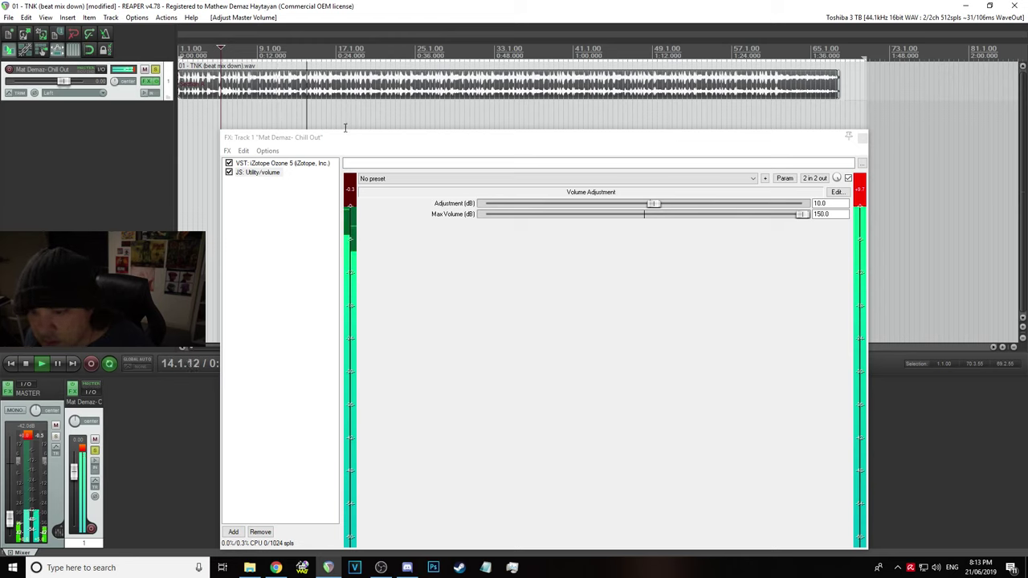
{"action": "key", "text": "space"}
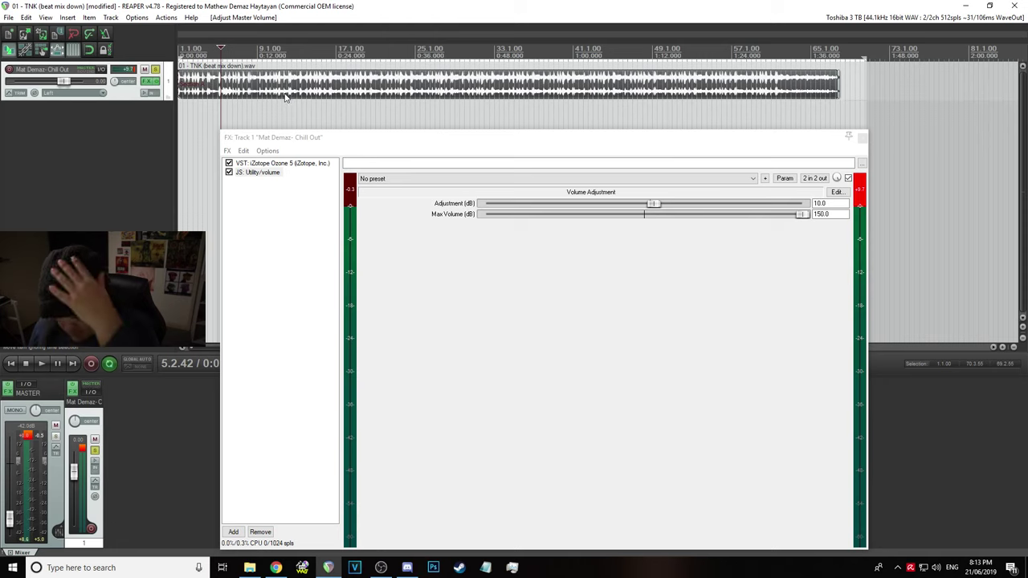
Play the track from about 8.4.20 and examine the attenuation in the master's L1 Ultramaximizer
{"action": "left_click", "coordinate": [255, 83]}
{"action": "key", "text": "space"}
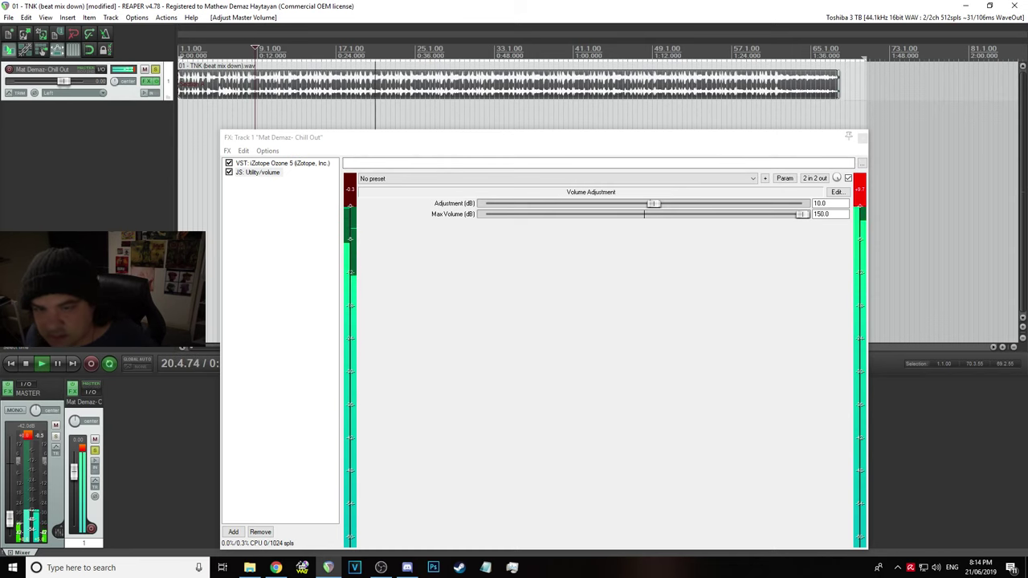
{"action": "left_click", "coordinate": [6, 391]}
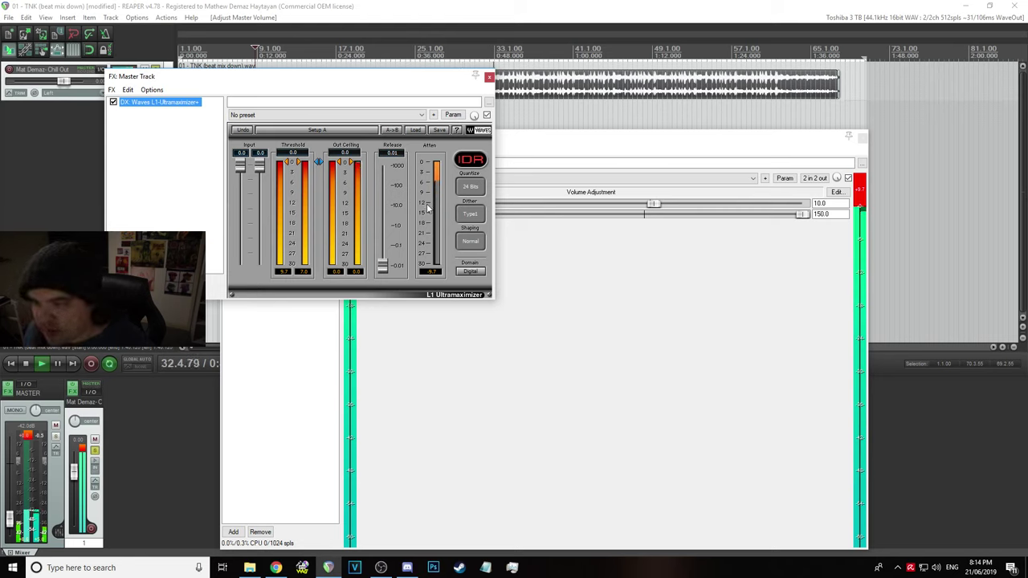
{"action": "left_click", "coordinate": [450, 4]}
{"action": "key", "text": "space"}
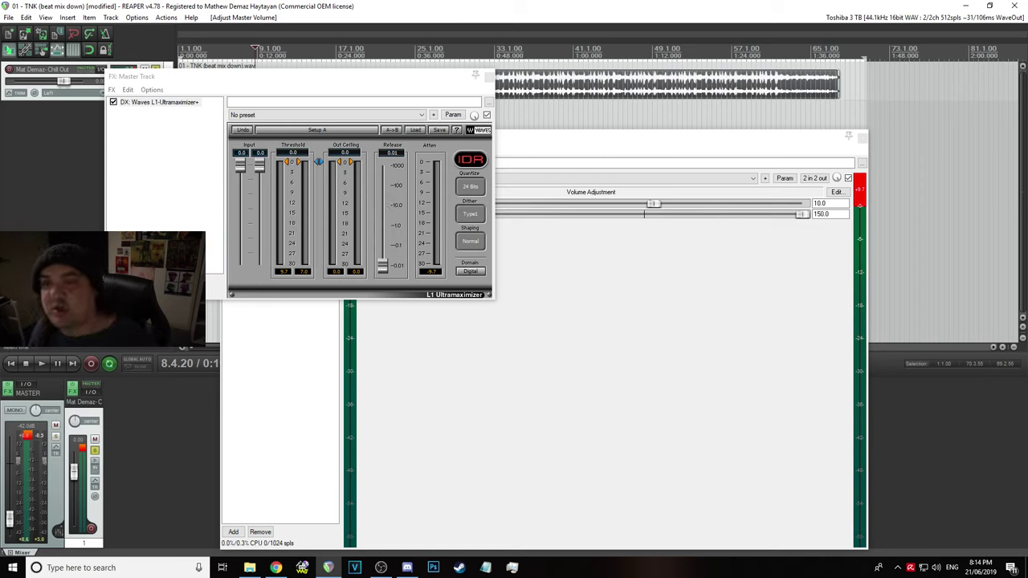
Raise the master volume to about -19.8 dB, and play the track from about 10.1.49 with the effects windows closed
{"action": "mouse_move", "coordinate": [8, 521]}
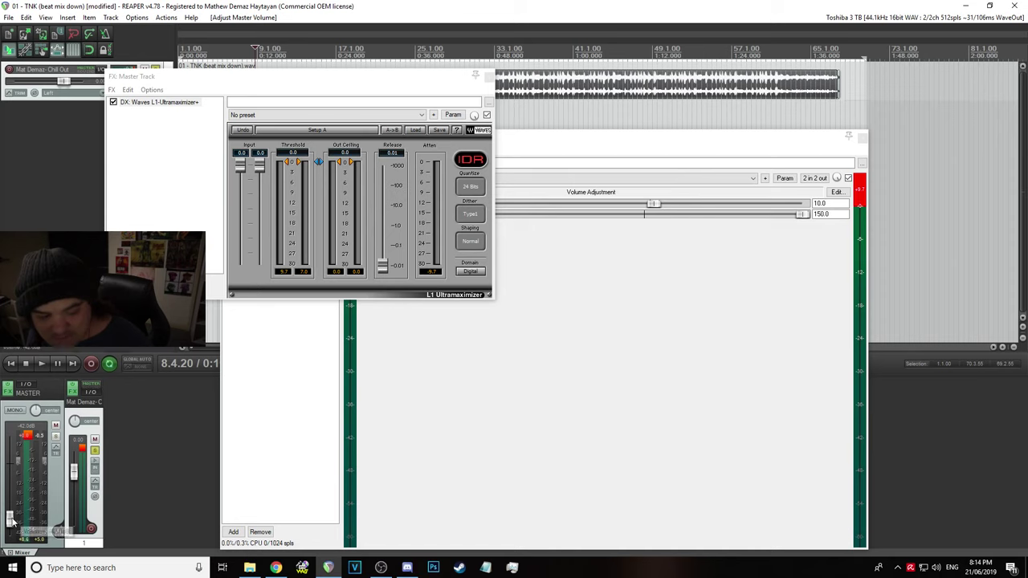
{"action": "left_click_drag", "start_coordinate": [9, 520], "coordinate": [16, 498]}
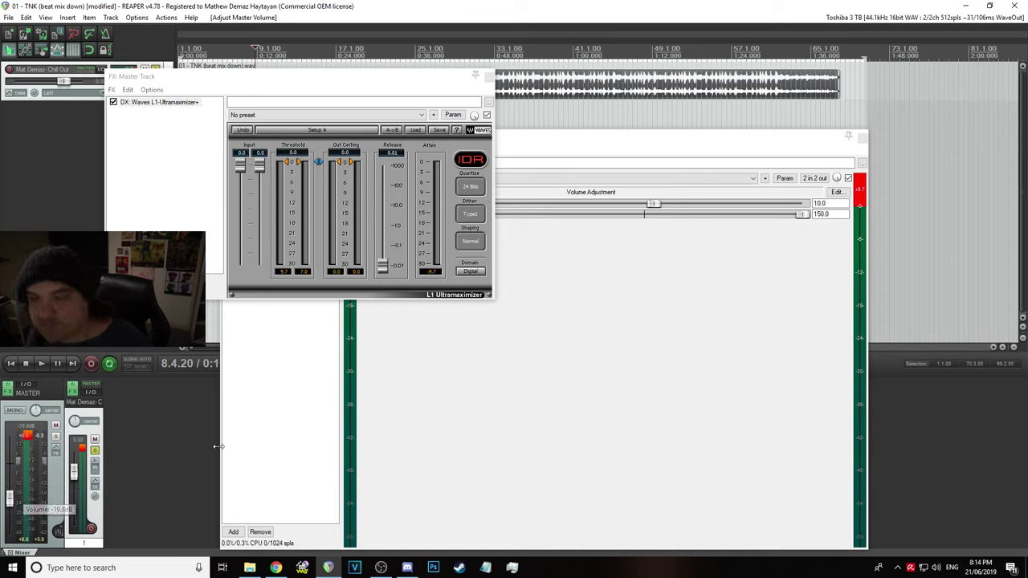
{"action": "left_click", "coordinate": [489, 76]}
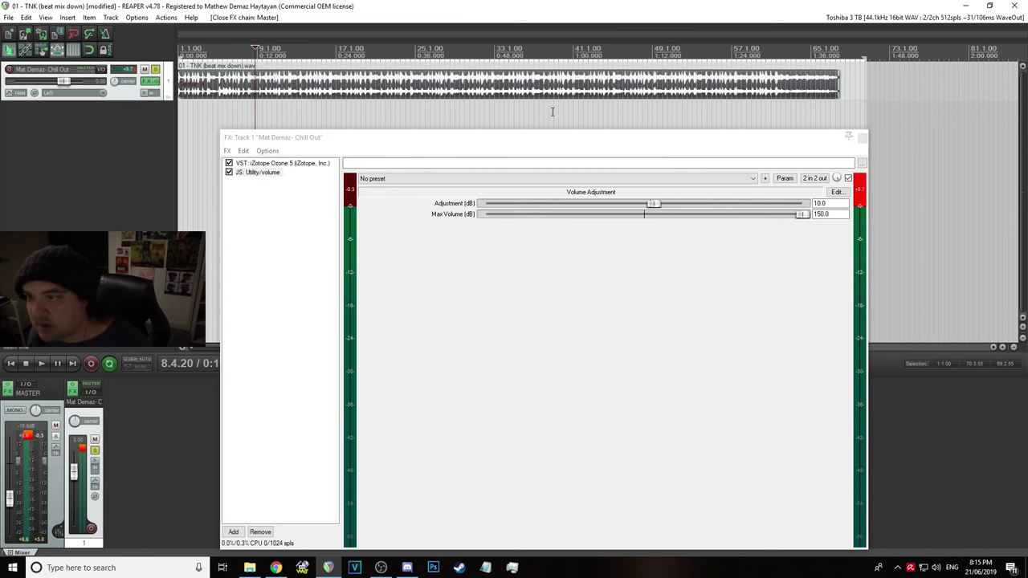
{"action": "left_click", "coordinate": [862, 138]}
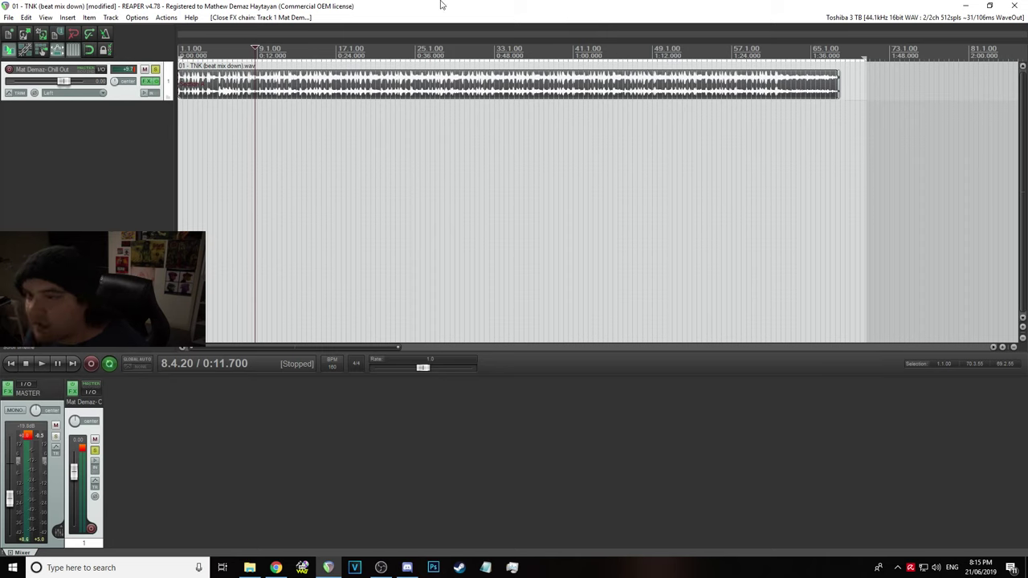
{"action": "left_click", "coordinate": [269, 201]}
{"action": "key", "text": "space"}
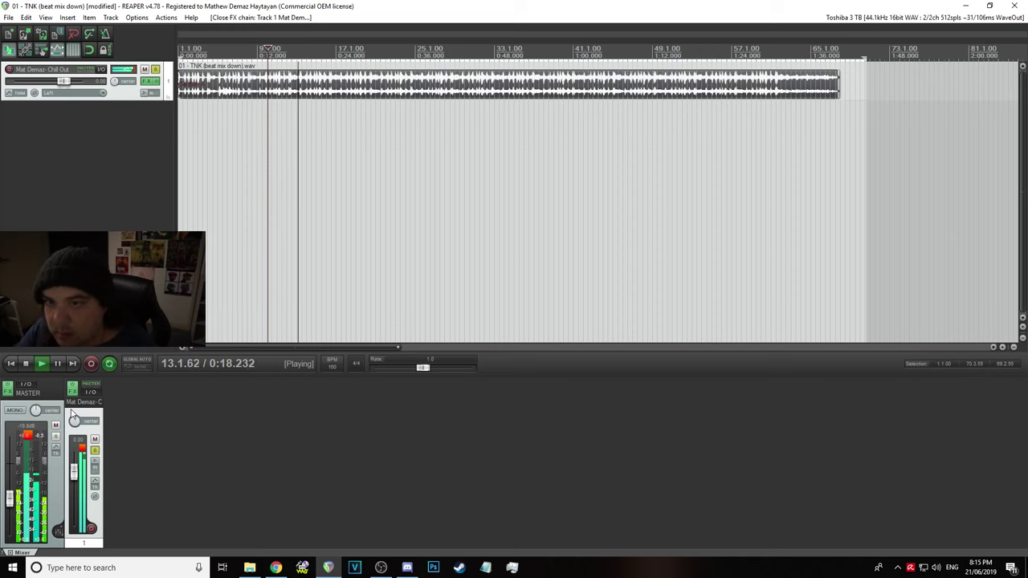
{"action": "key", "text": "space"}
Open the track's Ozone 5 effect and raise its EQ 1 amount to about 157.1
{"action": "left_click", "coordinate": [148, 83]}
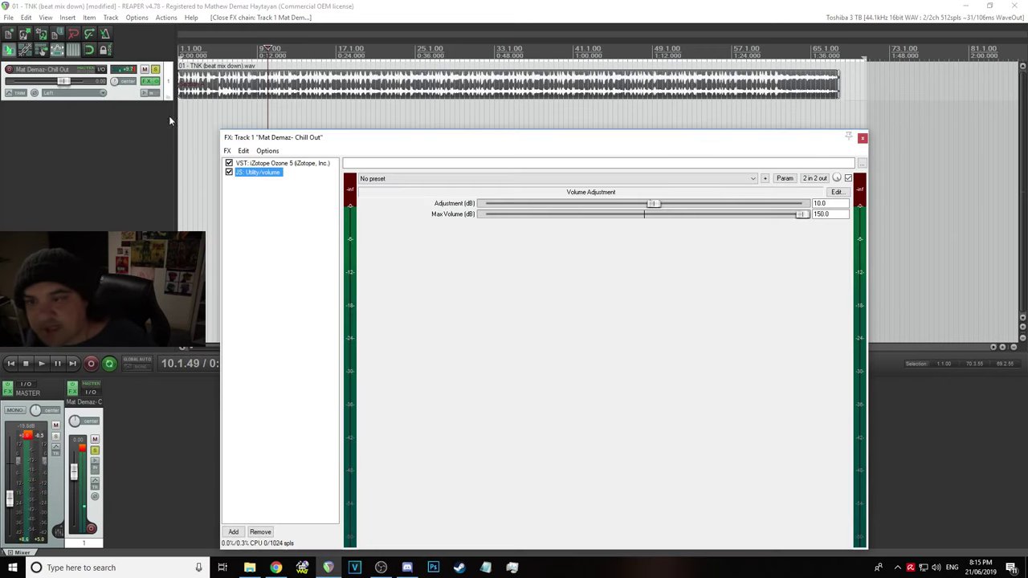
{"action": "left_click", "coordinate": [273, 164]}
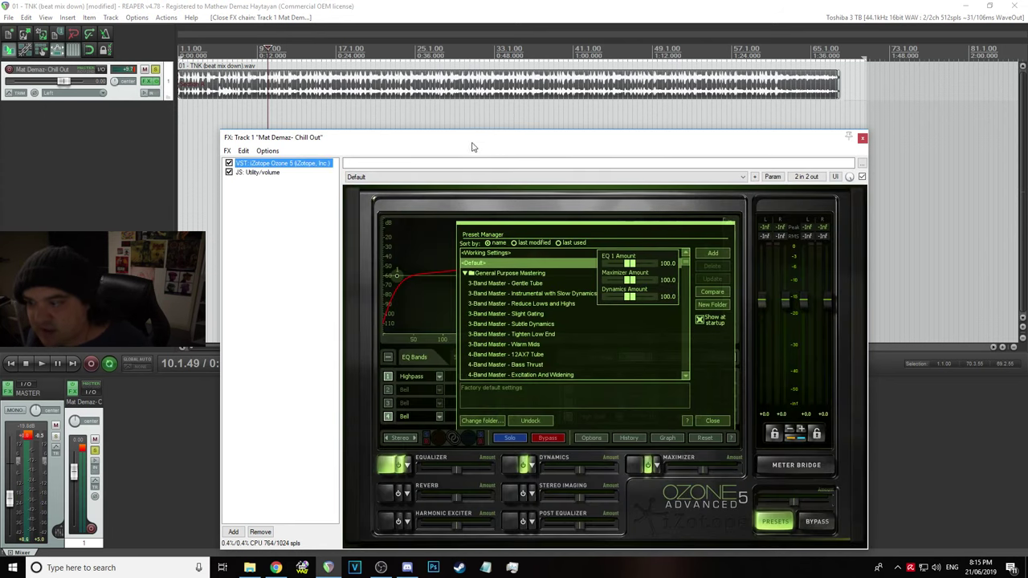
{"action": "left_click_drag", "start_coordinate": [472, 147], "coordinate": [331, 49]}
{"action": "scroll", "coordinate": [410, 219], "scroll_direction": "down", "scroll_amount": 4}
{"action": "scroll", "coordinate": [409, 219], "scroll_direction": "down", "scroll_amount": 5}
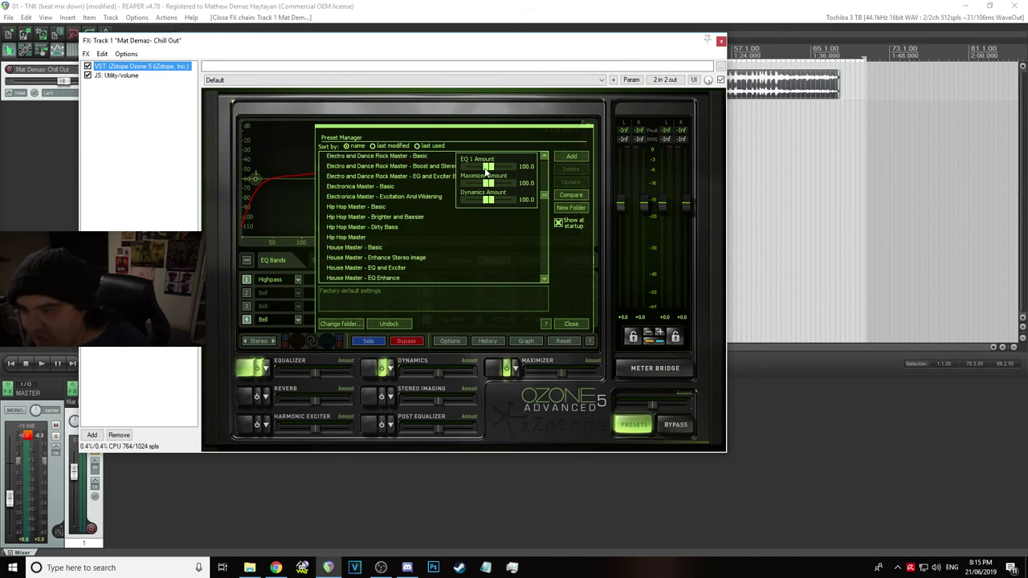
{"action": "left_click_drag", "start_coordinate": [488, 166], "coordinate": [501, 168]}
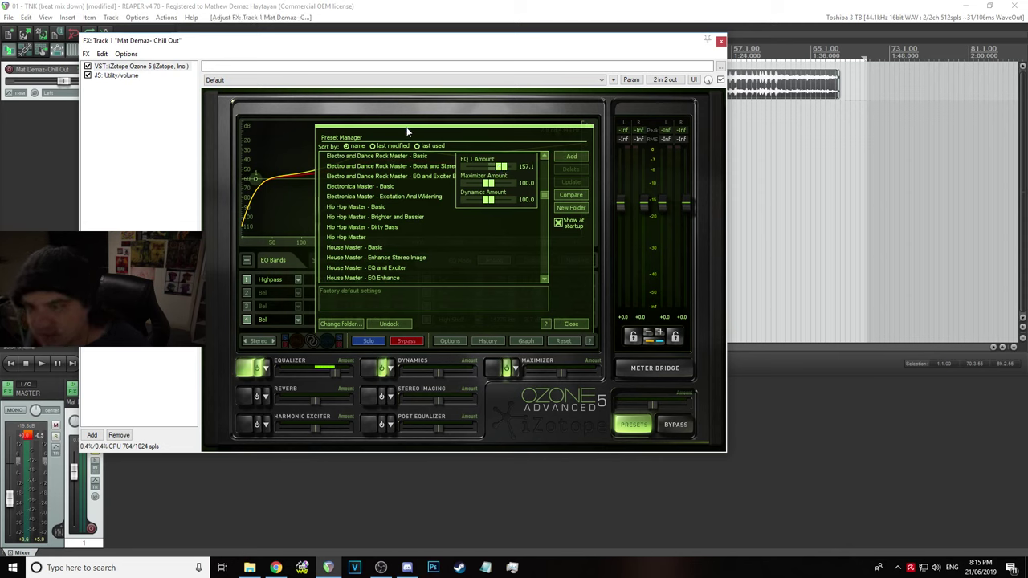
Play the section with the raised equalizer, and lower Ozone 5's EQ 1 amount to about 88.1
{"action": "key", "text": "space"}
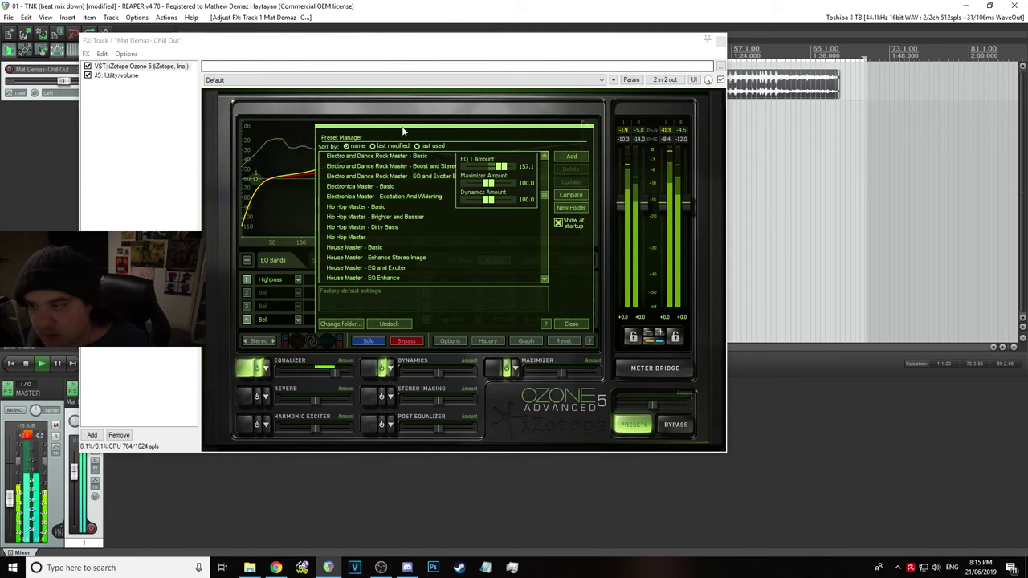
{"action": "key", "text": "space"}
{"action": "left_click", "coordinate": [504, 168]}
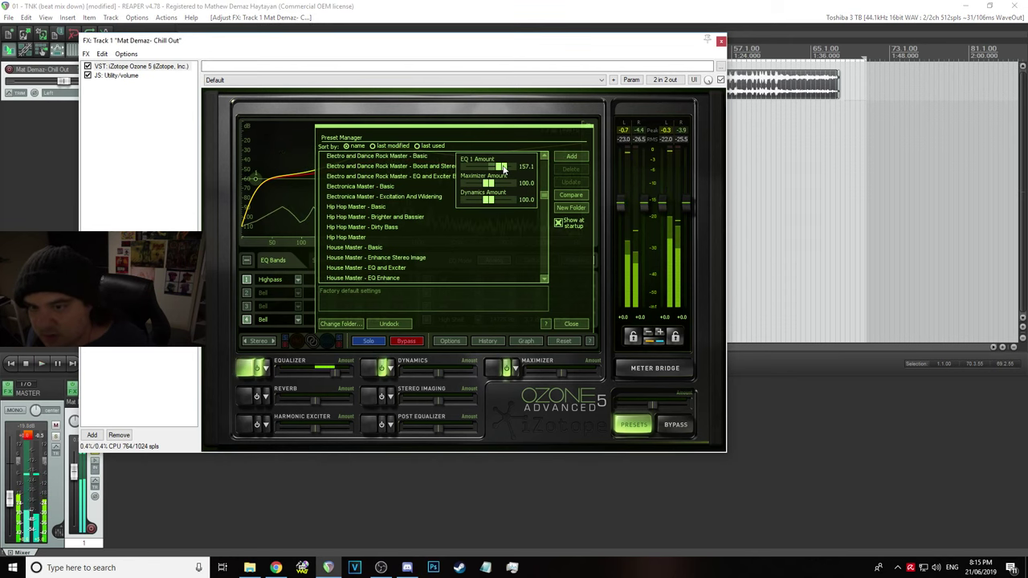
{"action": "left_click_drag", "start_coordinate": [504, 168], "coordinate": [486, 193]}
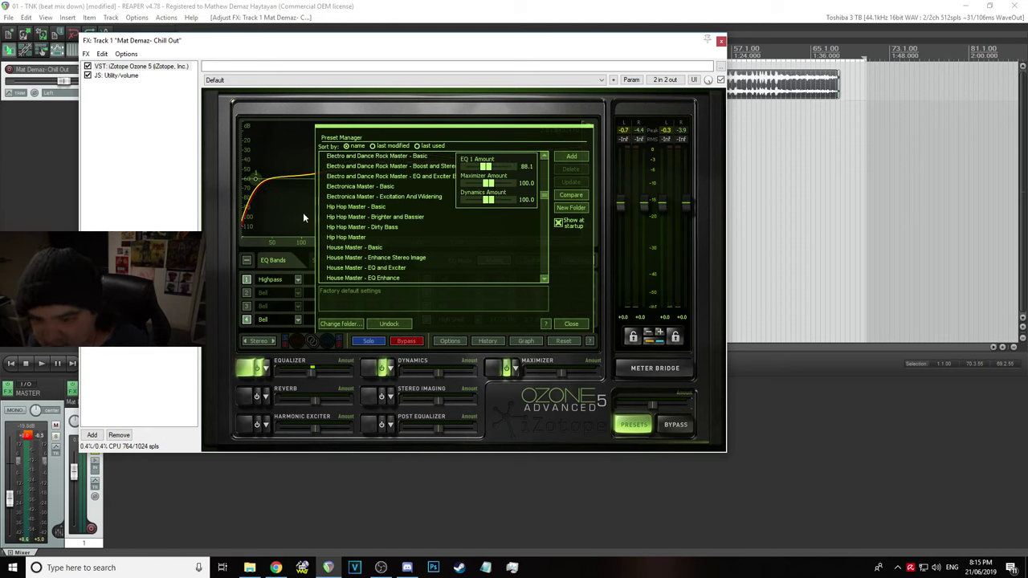
Add a bell band at about 56 Hz to Ozone 5's equalizer and play with its amount at about 137.5
{"action": "left_click", "coordinate": [275, 193]}
{"action": "left_click_drag", "start_coordinate": [312, 369], "coordinate": [328, 386]}
{"action": "left_click", "coordinate": [372, 6]}
{"action": "key", "text": "space"}
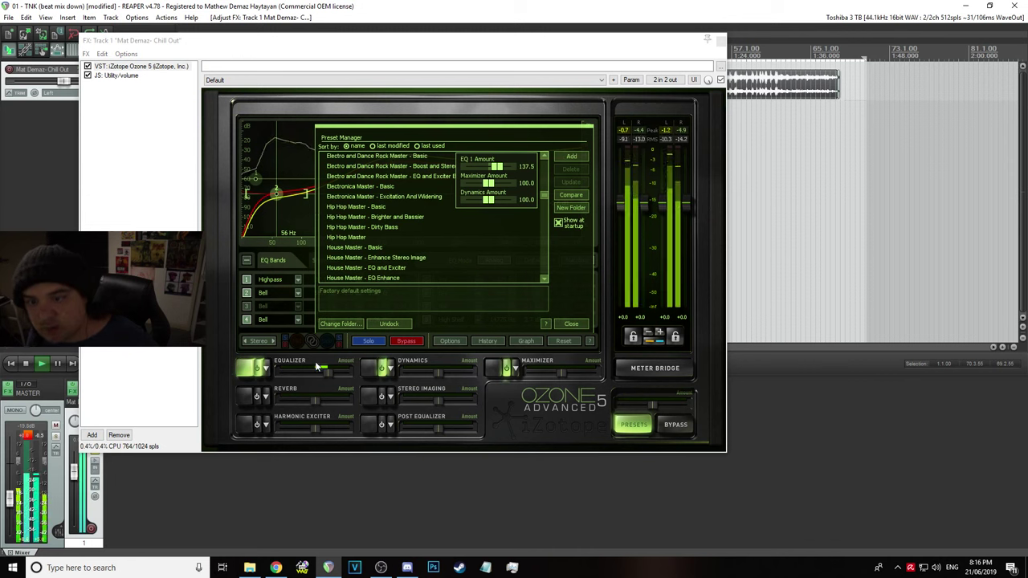
Compare equalizer amounts from 0 to 200 during playback, and settle on an EQ 1 amount of about 121.9
{"action": "left_click", "coordinate": [329, 377]}
{"action": "left_click_drag", "start_coordinate": [328, 375], "coordinate": [270, 382]}
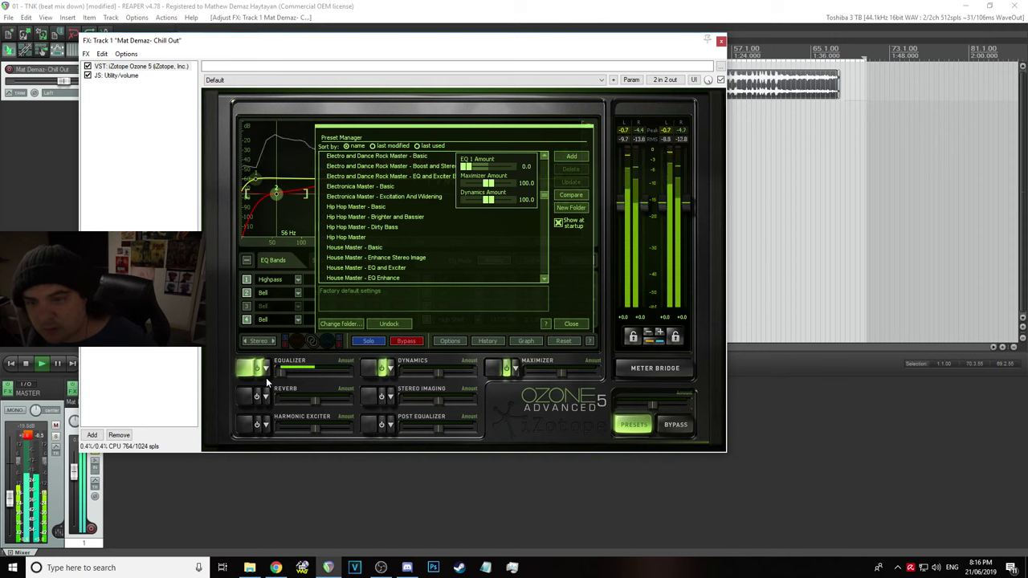
{"action": "left_click_drag", "start_coordinate": [277, 376], "coordinate": [368, 373]}
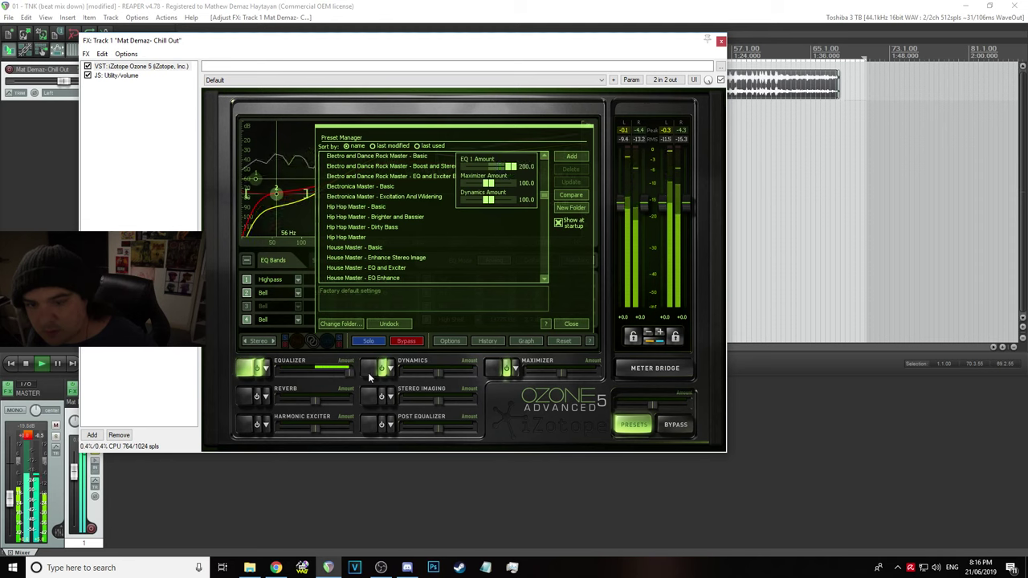
{"action": "left_click_drag", "start_coordinate": [365, 374], "coordinate": [326, 382]}
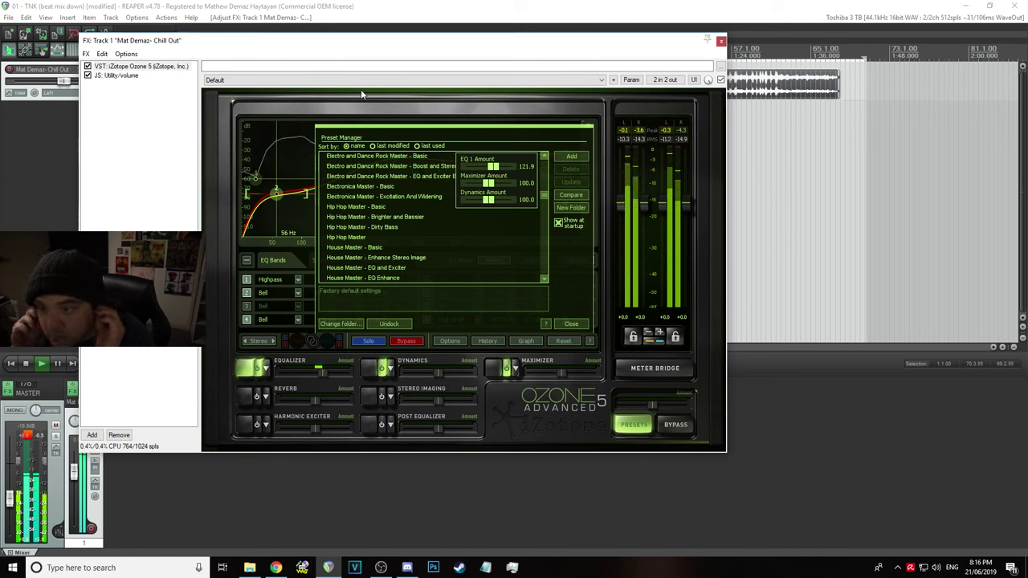
{"action": "left_click", "coordinate": [354, 4]}
{"action": "key", "text": "space"}
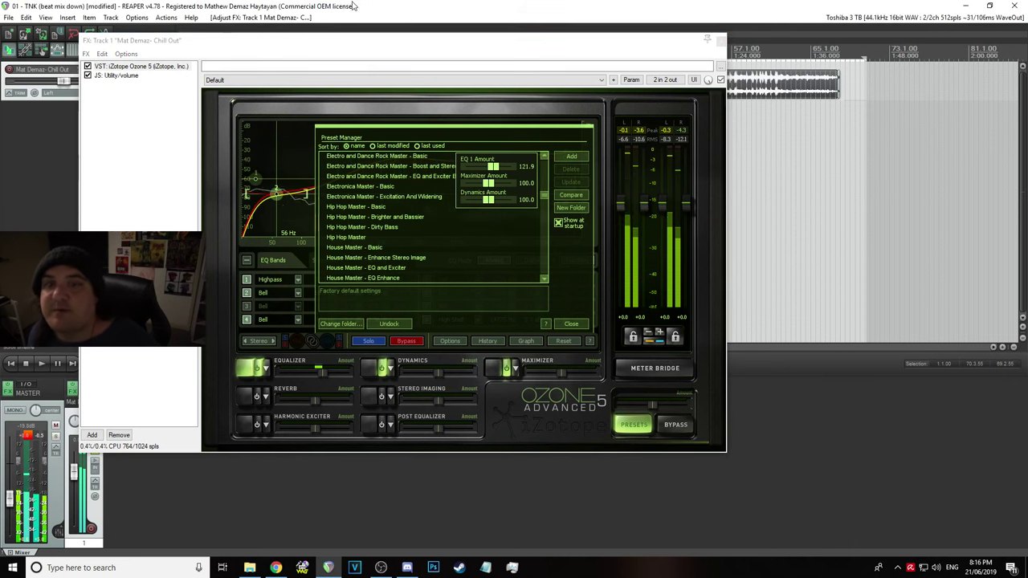
Save the project and close the track's effects window
{"action": "left_click", "coordinate": [8, 17]}
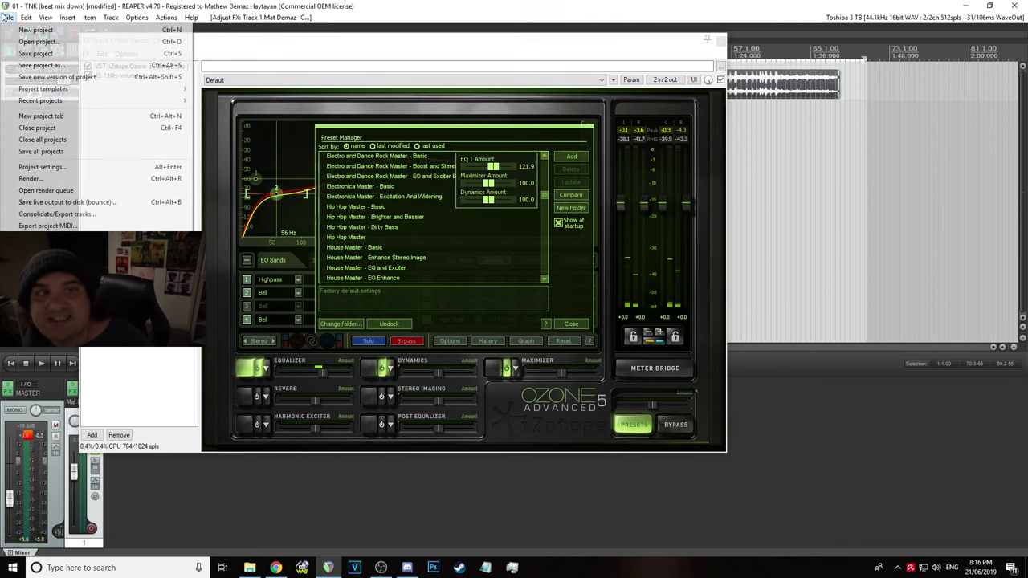
{"action": "left_click", "coordinate": [33, 53]}
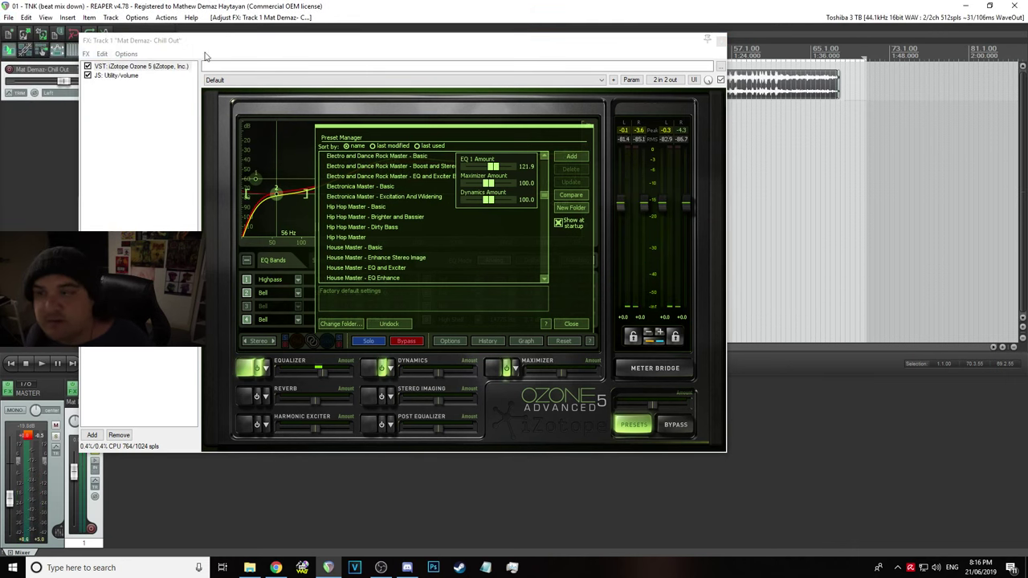
{"action": "left_click", "coordinate": [721, 40]}
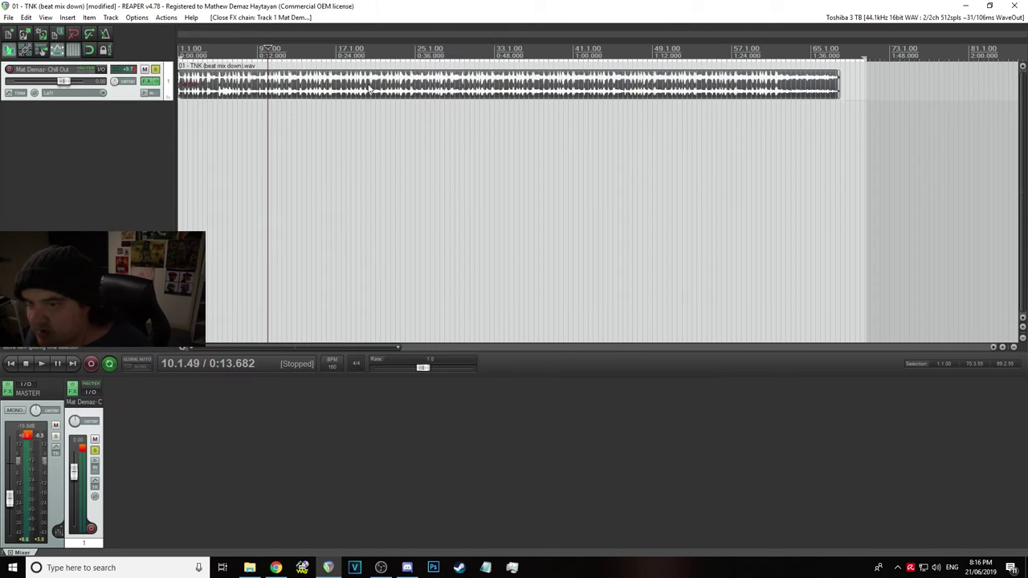
Reset the master volume to 0 dB and save the project again
{"action": "double_click", "coordinate": [11, 498]}
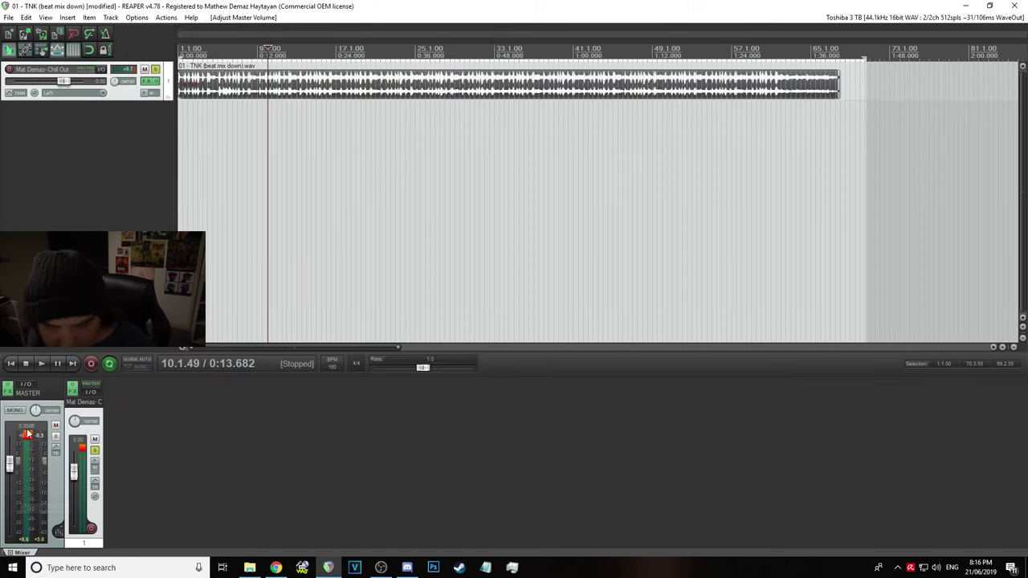
{"action": "left_click", "coordinate": [8, 18]}
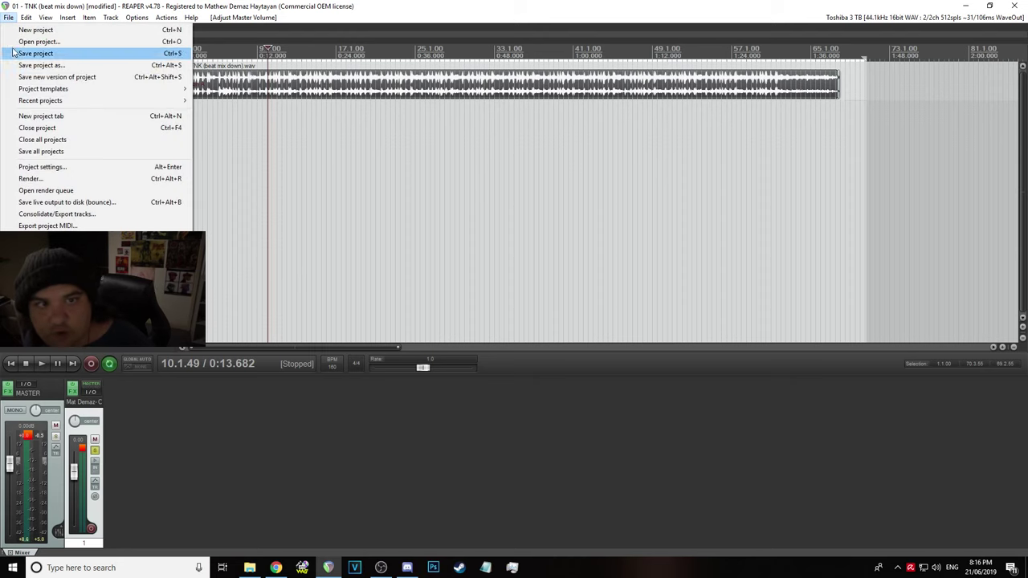
{"action": "left_click", "coordinate": [14, 54]}
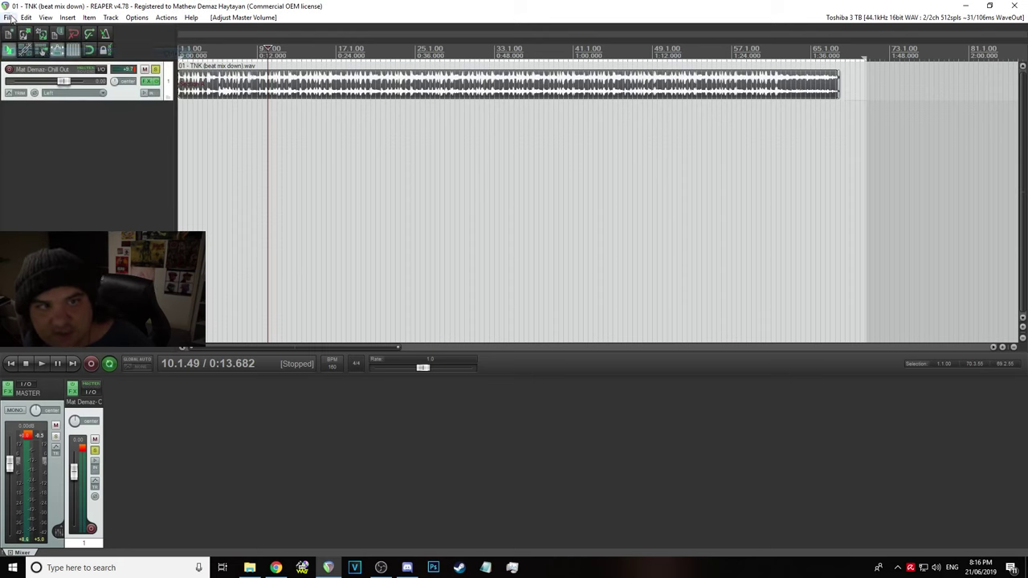
{"action": "left_click", "coordinate": [10, 19]}
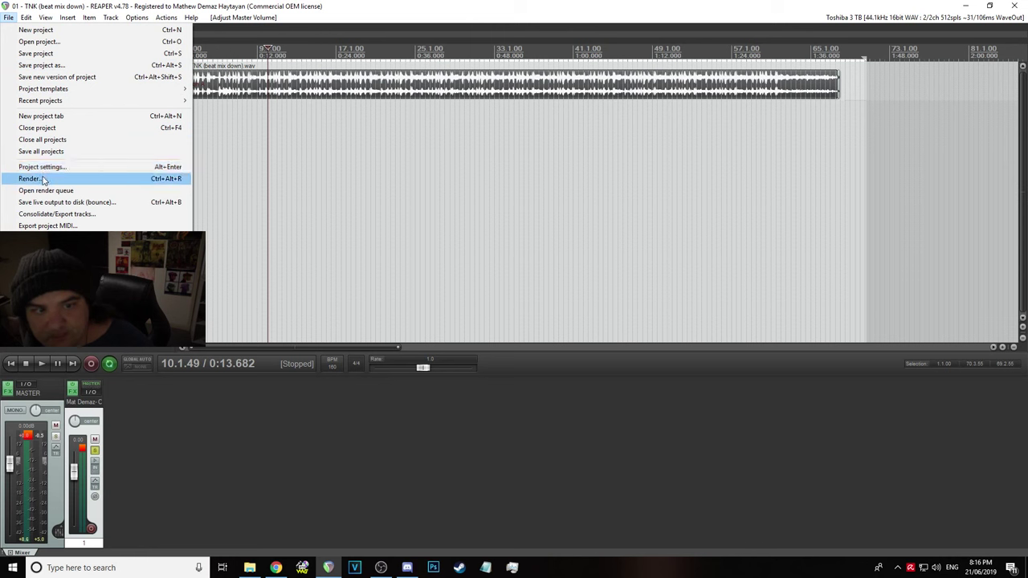
{"action": "left_click", "coordinate": [43, 176]}
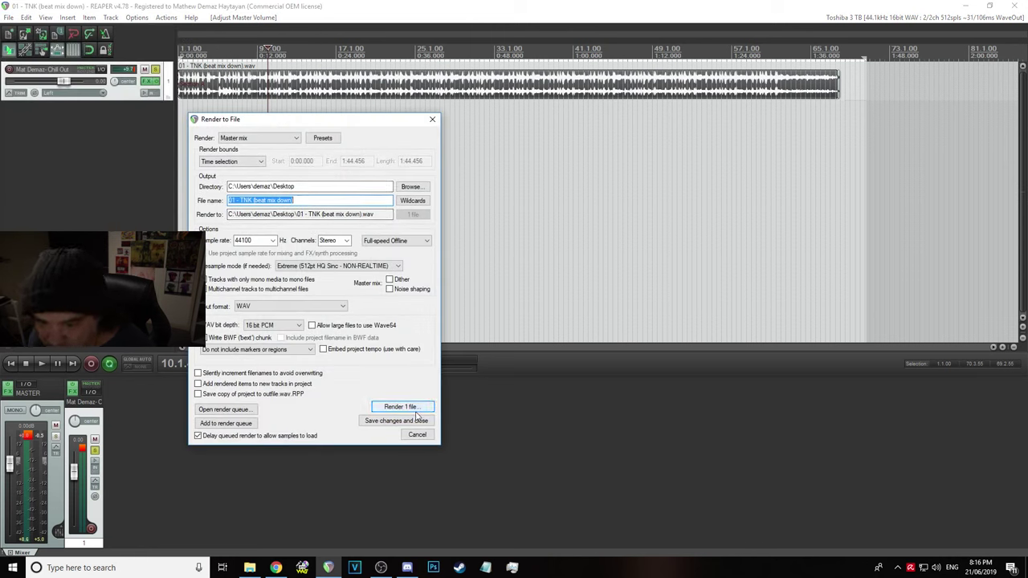
{"action": "left_click", "coordinate": [432, 120]}
Show the volume envelope for the beat mixdown track and save the project
{"action": "right_click", "coordinate": [167, 83]}
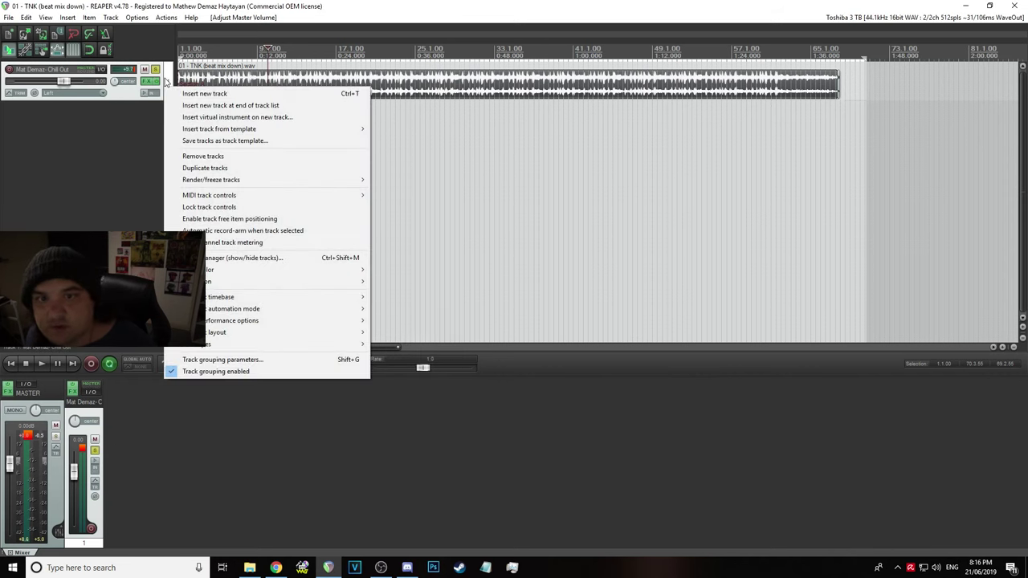
{"action": "left_click", "coordinate": [17, 95]}
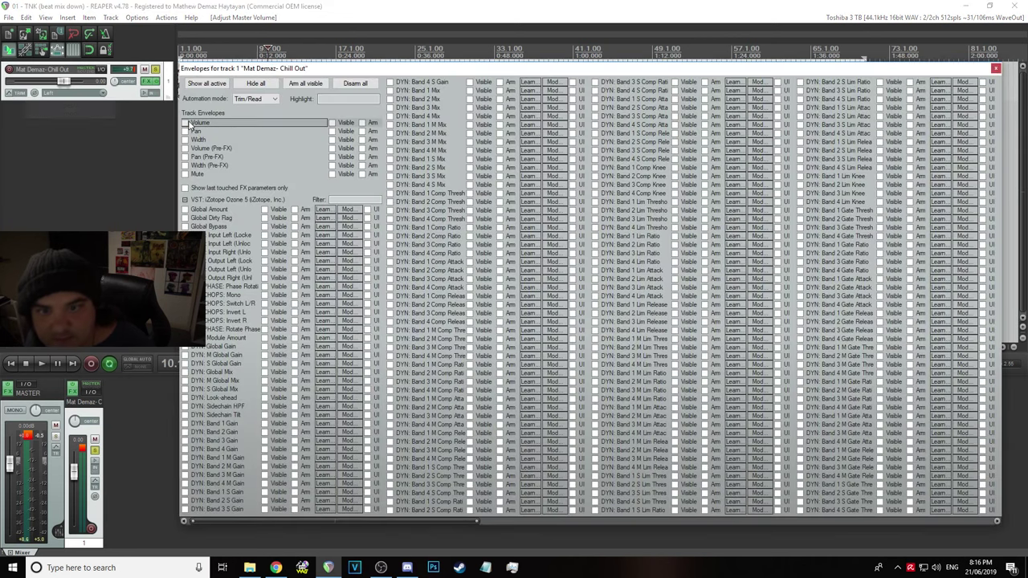
{"action": "left_click", "coordinate": [188, 123]}
{"action": "key", "text": "Escape"}
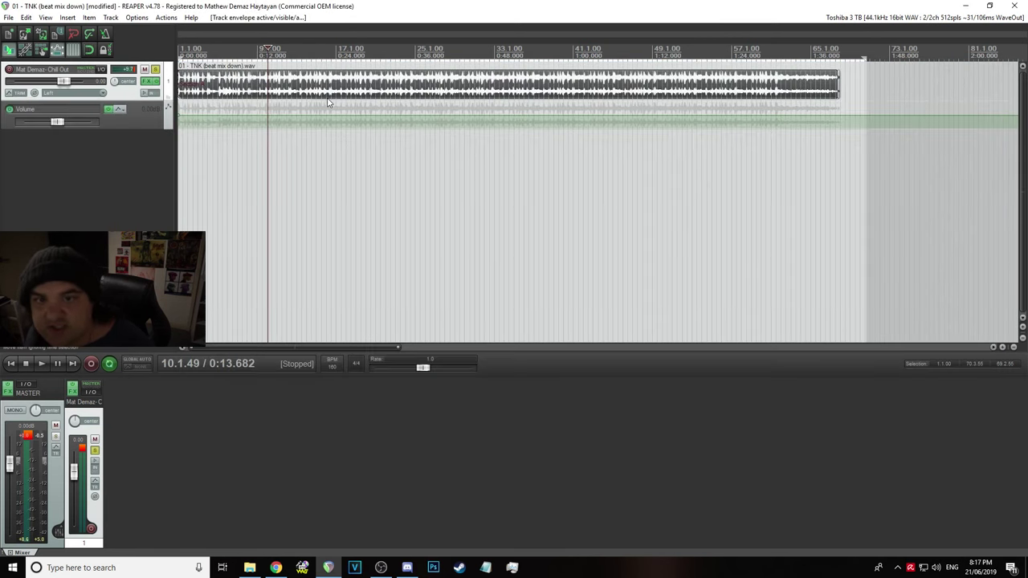
{"action": "left_click", "coordinate": [8, 17]}
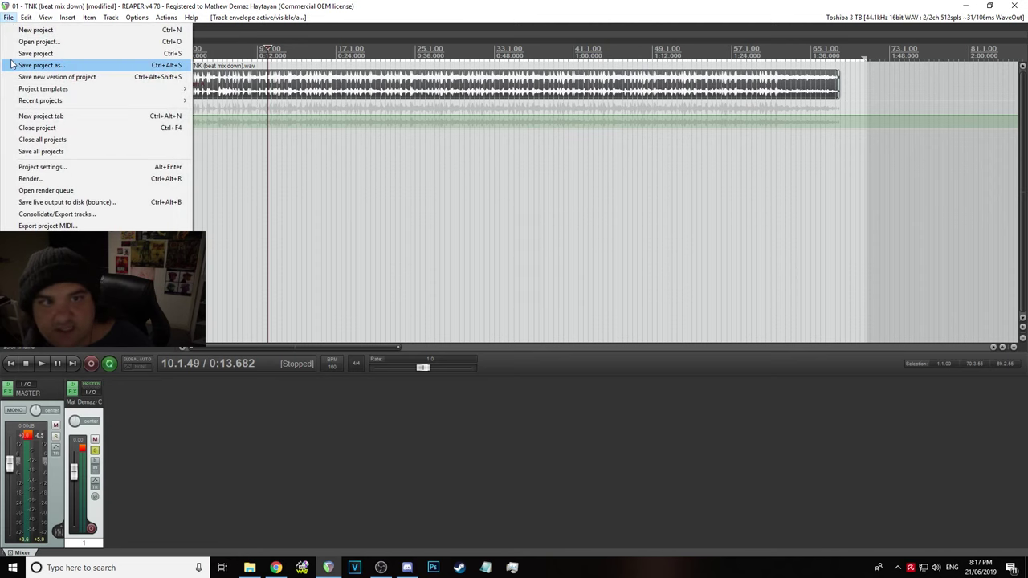
{"action": "left_click", "coordinate": [24, 53]}
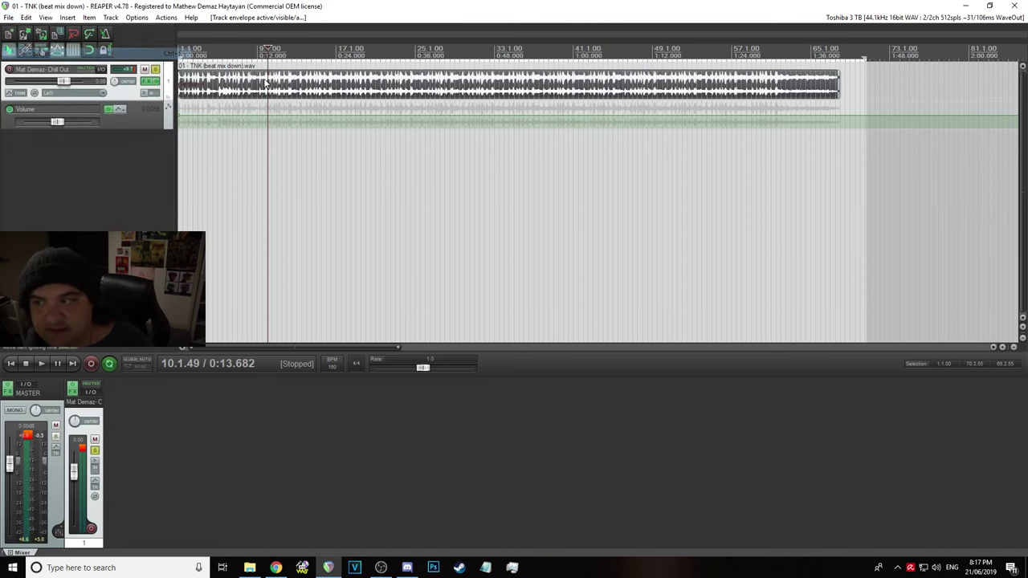
Add a volume envelope point at about 68.1.00, just past the end of the dub delay item
{"action": "left_click", "coordinate": [816, 52]}
{"action": "scroll", "coordinate": [818, 53], "scroll_direction": "up", "scroll_amount": 5}
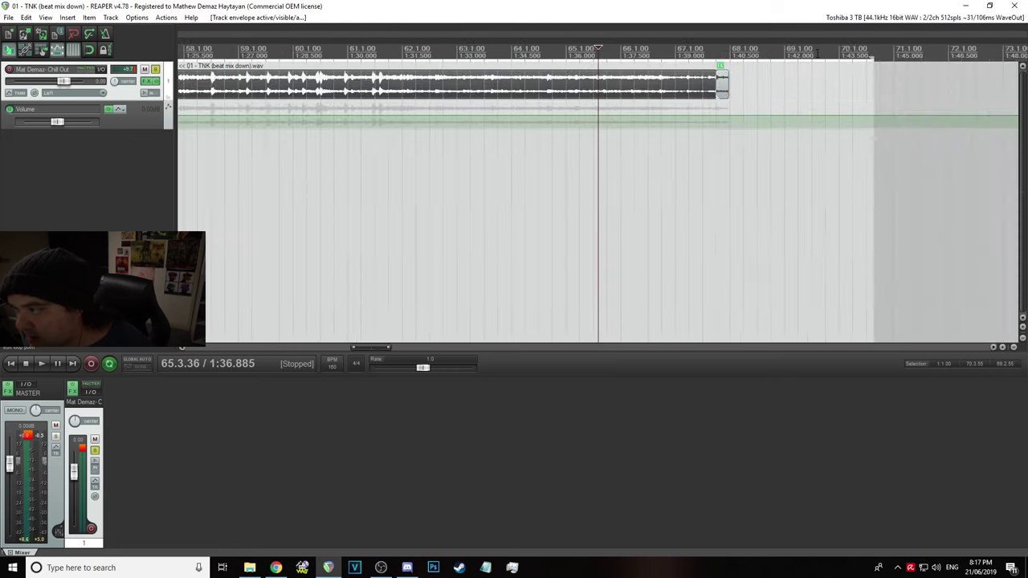
{"action": "left_click", "coordinate": [743, 51]}
{"action": "scroll", "coordinate": [650, 75], "scroll_direction": "up", "scroll_amount": 4}
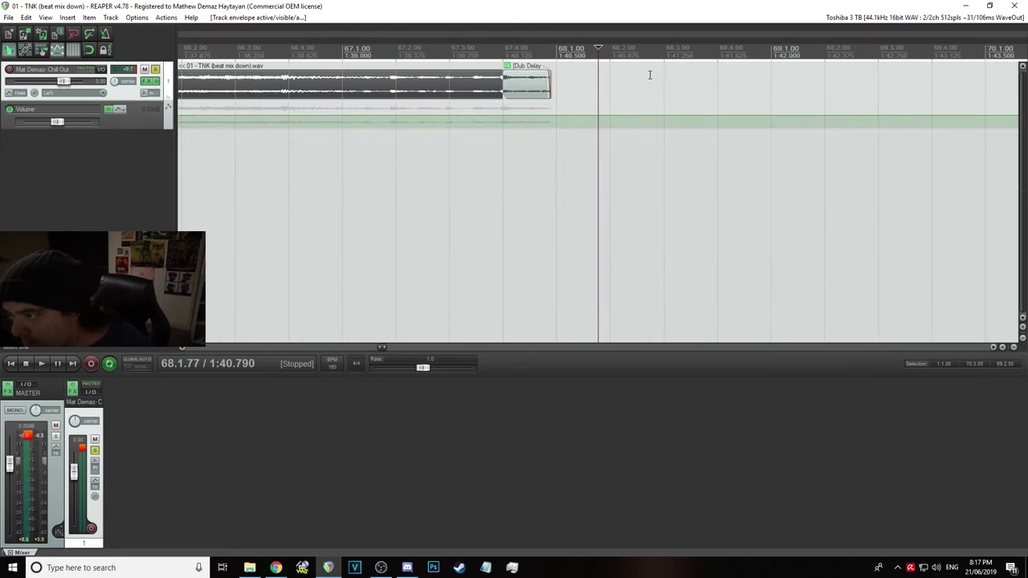
{"action": "right_click", "coordinate": [557, 113]}
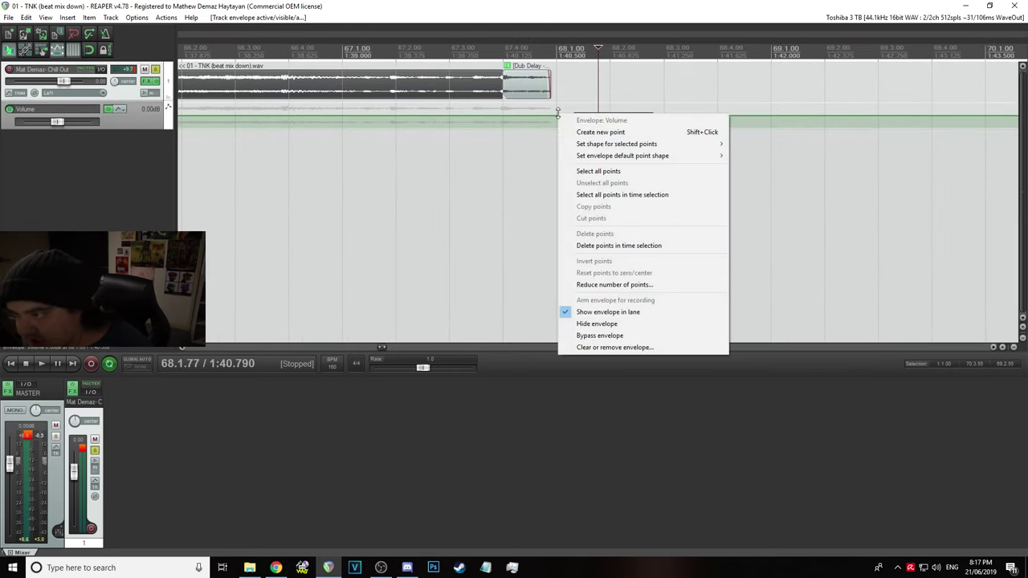
{"action": "left_click", "coordinate": [578, 131]}
Play the ending twice from about 67.2.10 to hear how long the delay tail rings out
{"action": "scroll", "coordinate": [718, 152], "scroll_direction": "down", "scroll_amount": 4}
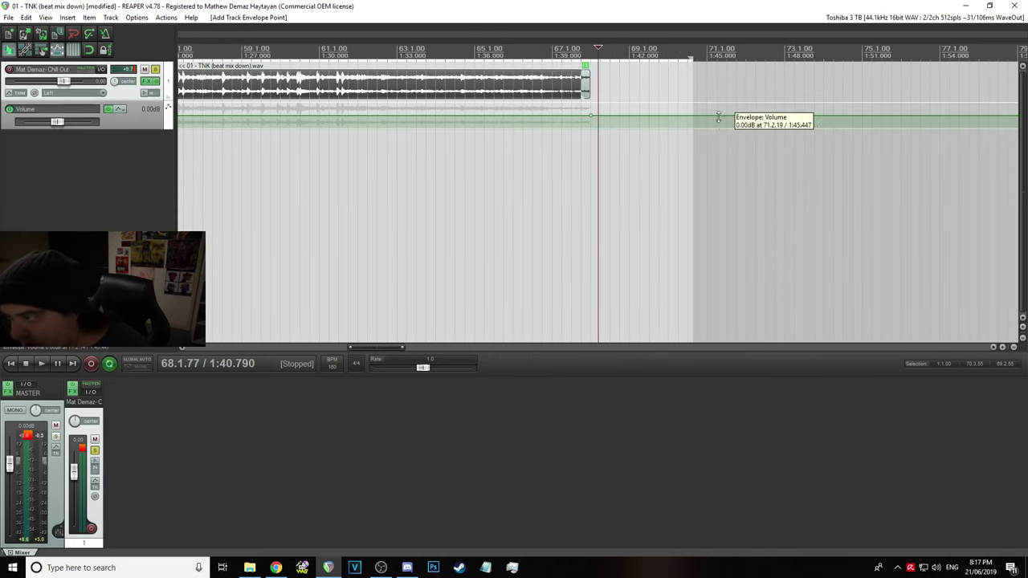
{"action": "scroll", "coordinate": [709, 120], "scroll_direction": "up", "scroll_amount": 4}
{"action": "left_click", "coordinate": [458, 50]}
{"action": "key", "text": "space"}
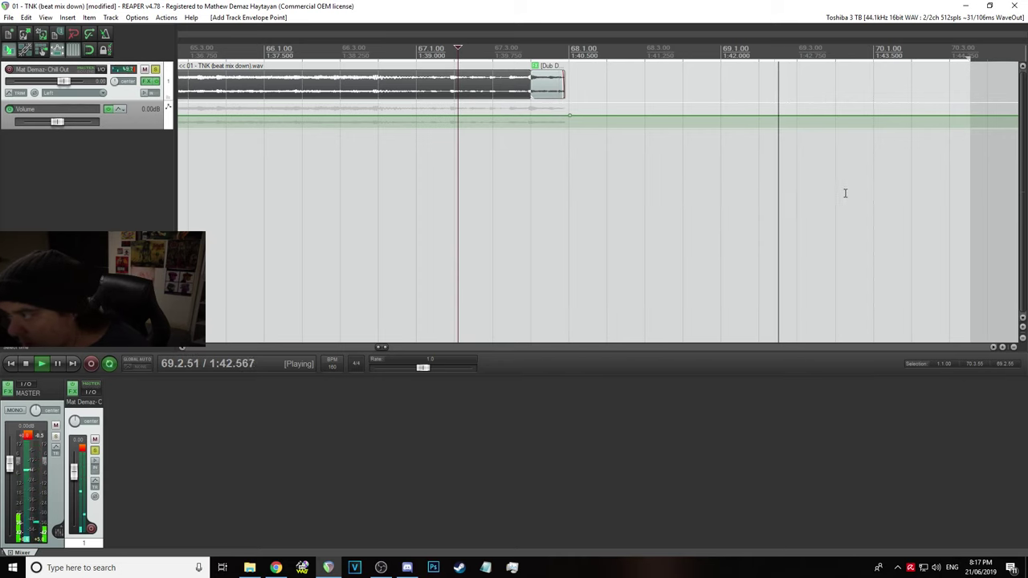
{"action": "key", "text": "space"}
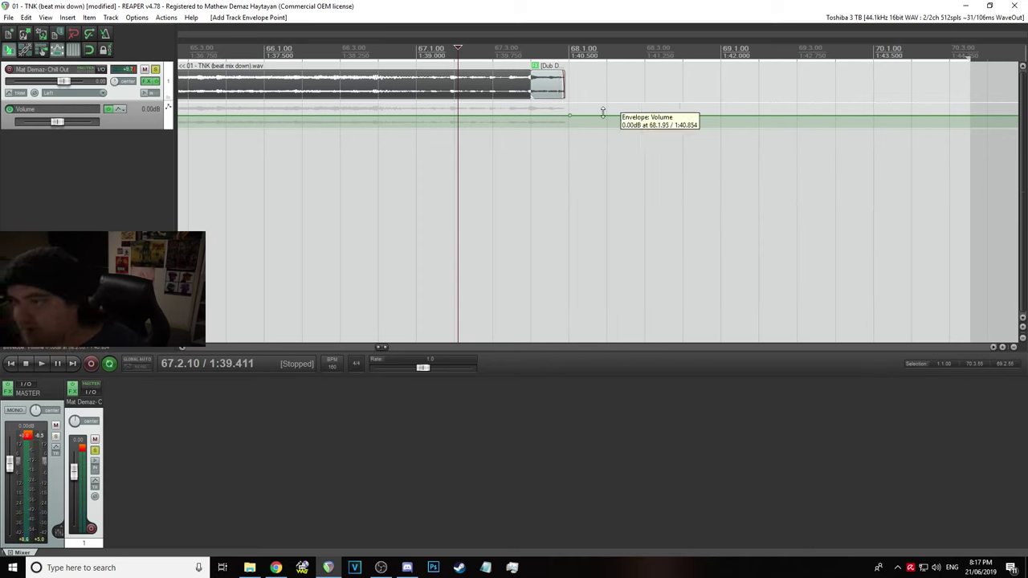
{"action": "key", "text": "space"}
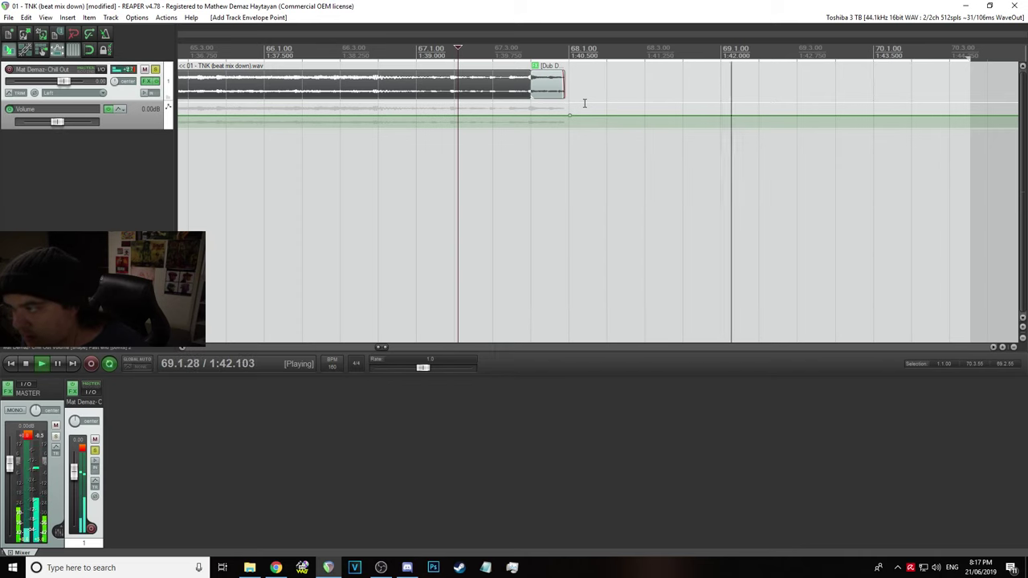
{"action": "key", "text": "space"}
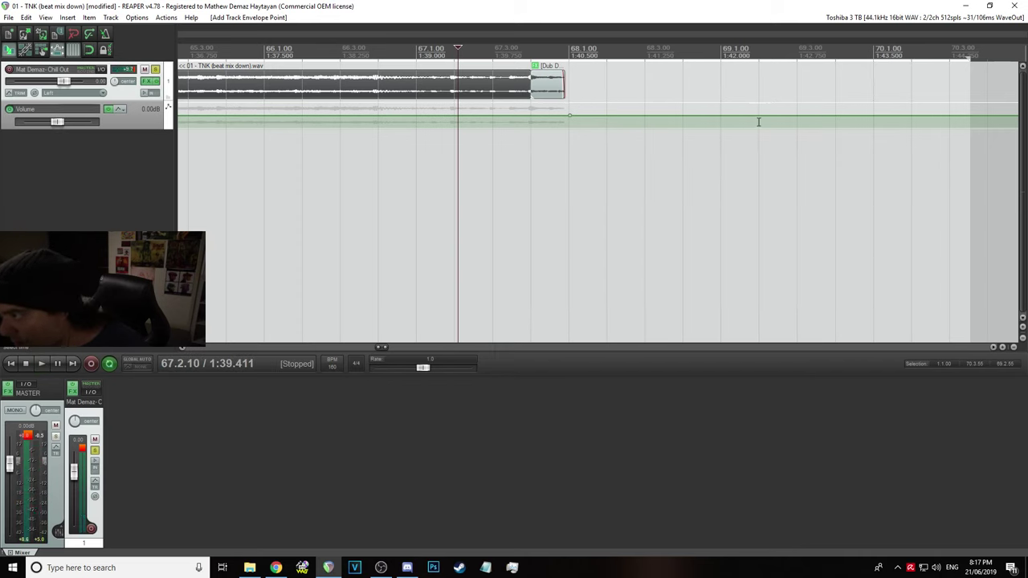
Add a second volume envelope point at about 69.1.95 and lower it fully to fade out the delay tail
{"action": "right_click", "coordinate": [760, 119]}
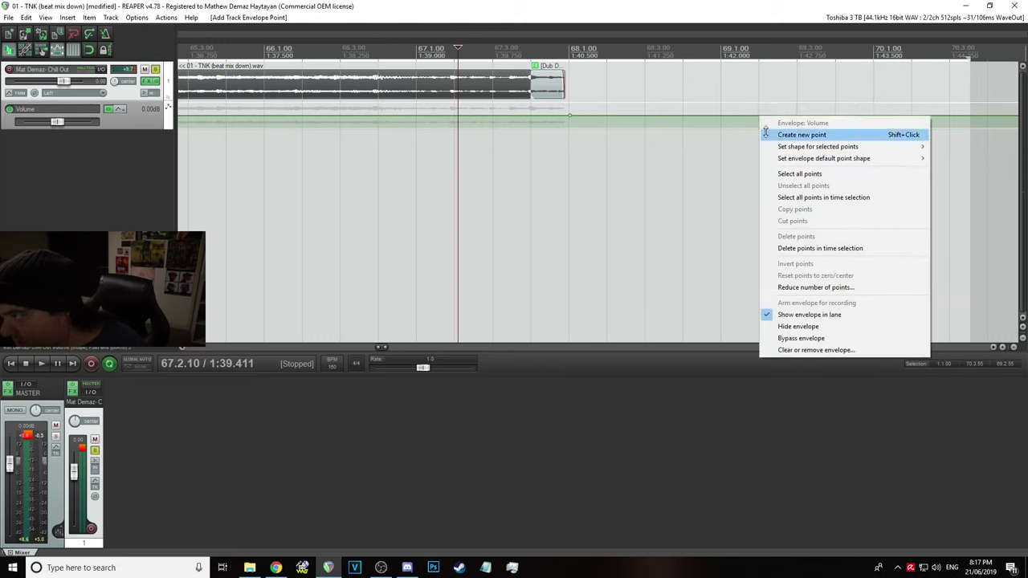
{"action": "left_click", "coordinate": [779, 133]}
{"action": "left_click_drag", "start_coordinate": [759, 118], "coordinate": [753, 147]}
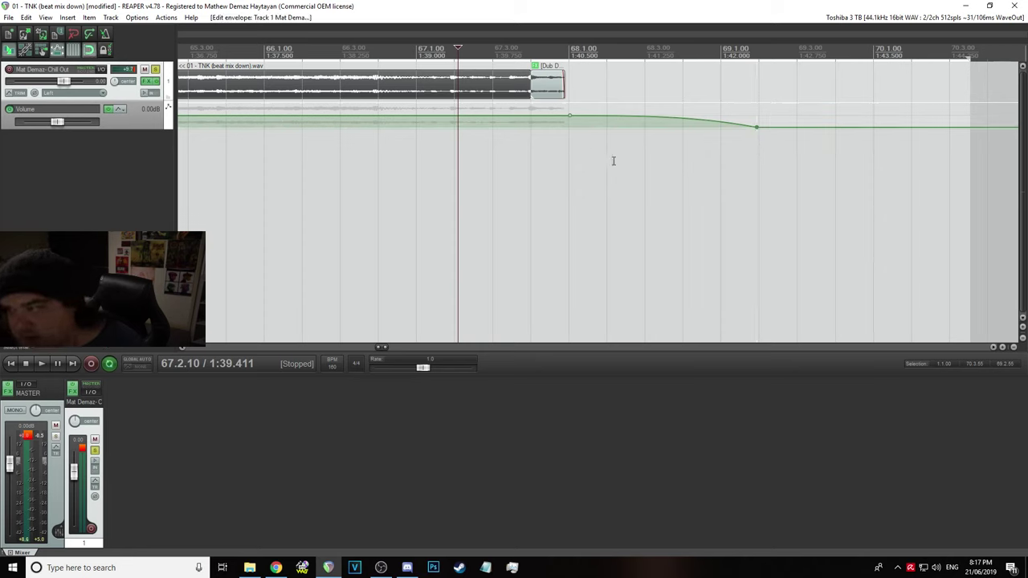
Reset the fade's start point to 0 dB and move its end point to -inf dB at 69.2.00
{"action": "left_click_drag", "start_coordinate": [572, 113], "coordinate": [580, 116]}
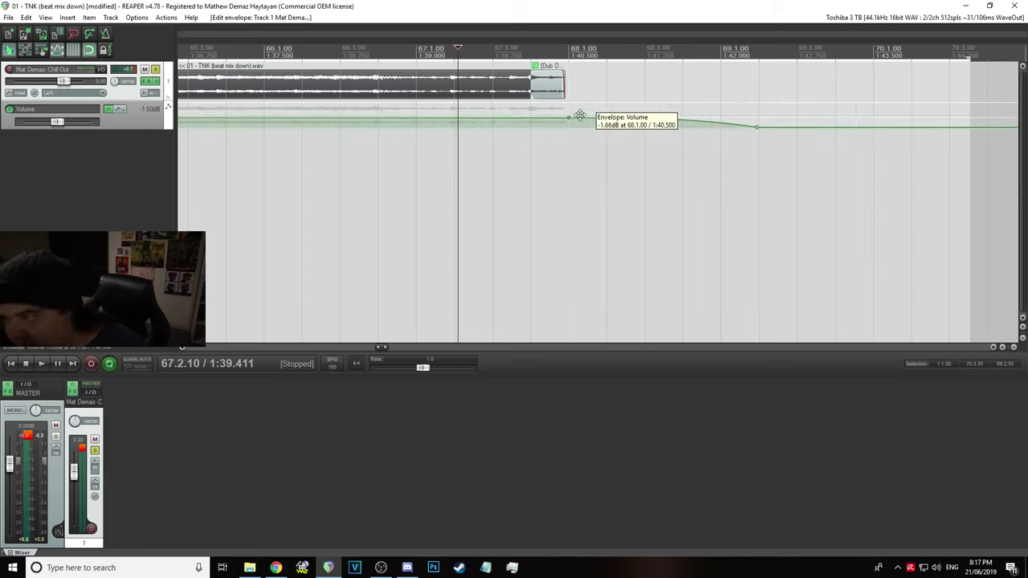
{"action": "double_click", "coordinate": [579, 116]}
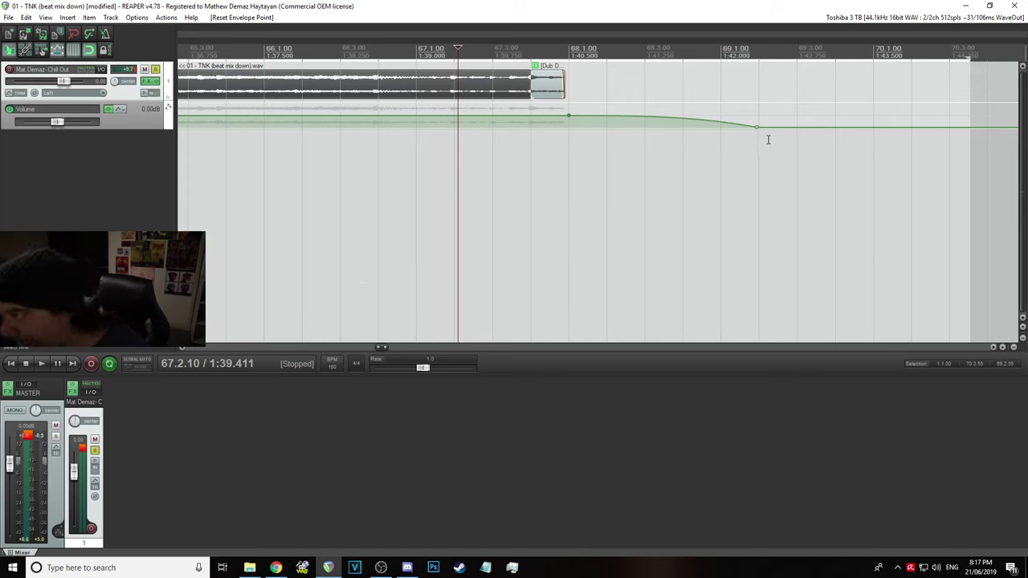
{"action": "left_click_drag", "start_coordinate": [756, 128], "coordinate": [742, 167]}
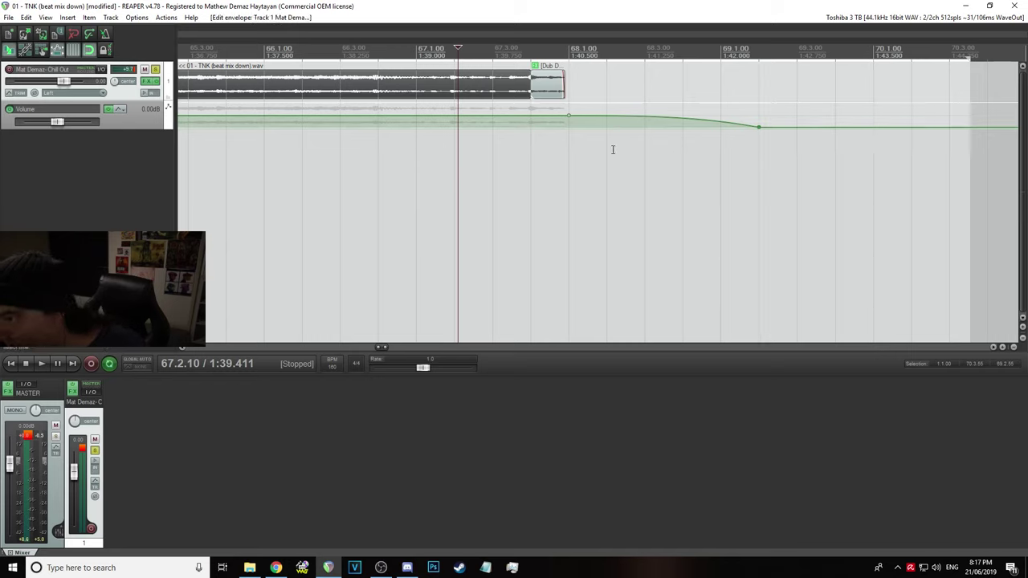
{"action": "right_click", "coordinate": [569, 116]}
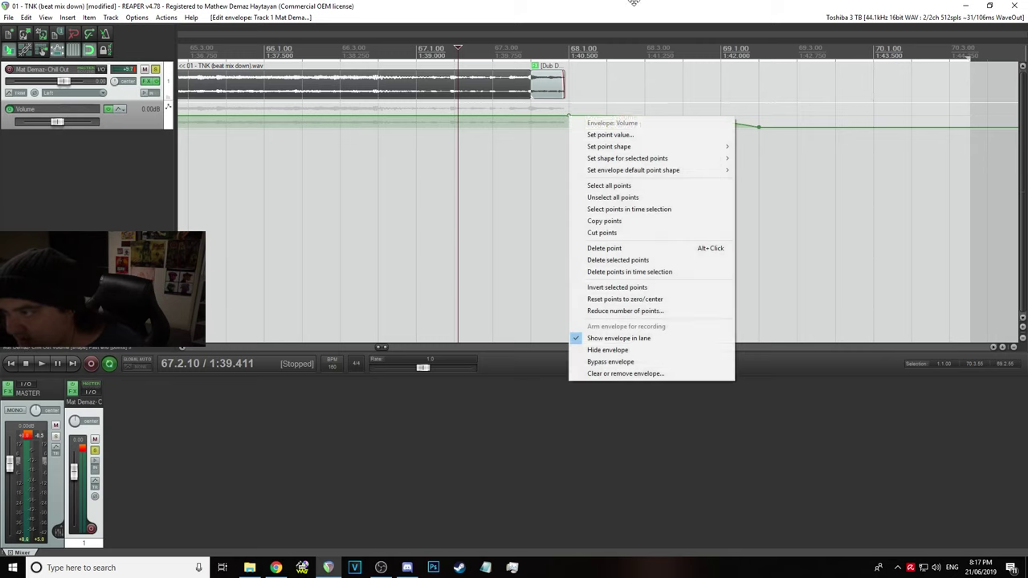
{"action": "left_click", "coordinate": [676, 58]}
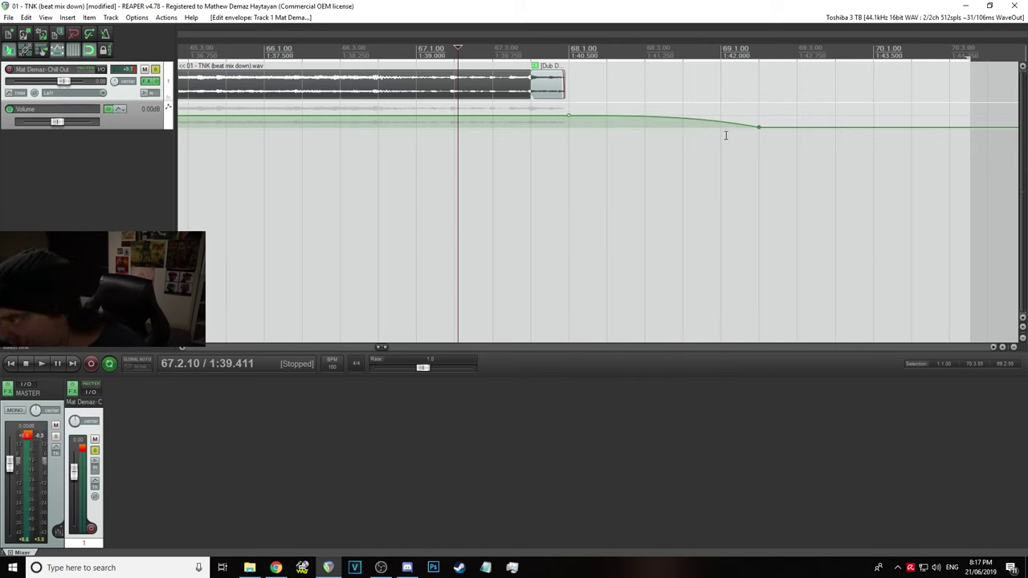
{"action": "right_click", "coordinate": [747, 117]}
{"action": "left_click", "coordinate": [751, 98]}
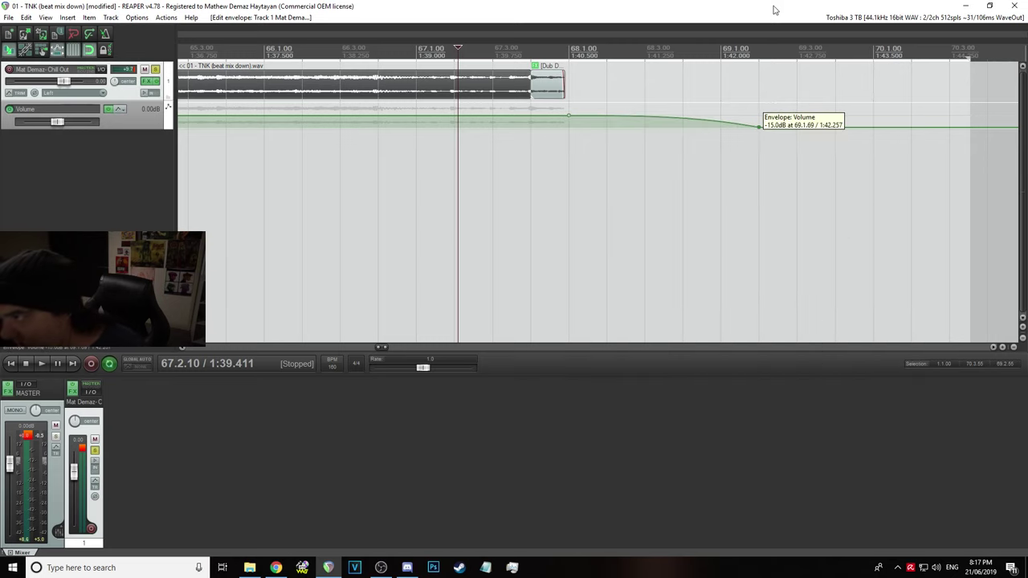
{"action": "right_click", "coordinate": [757, 125]}
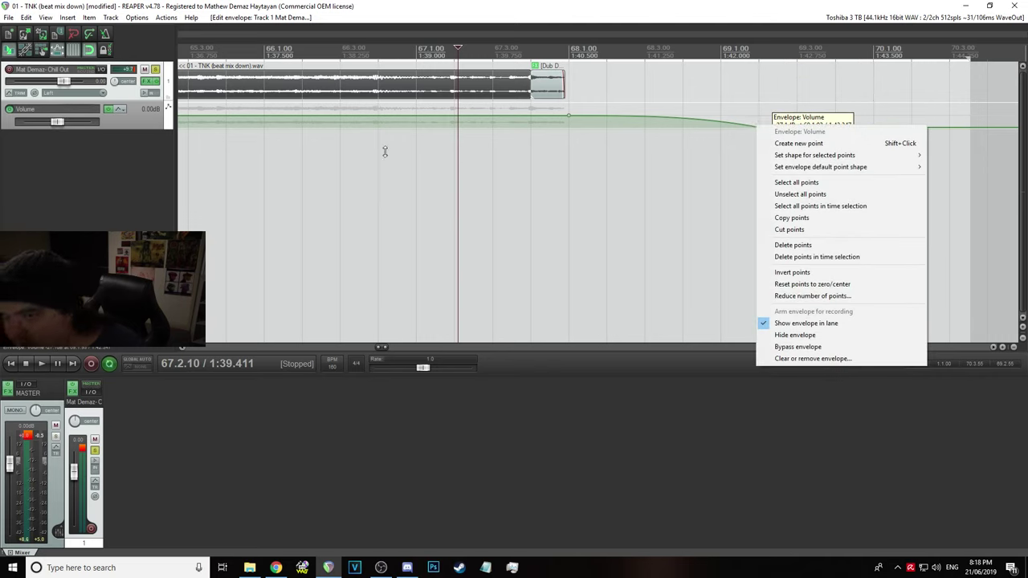
{"action": "key", "text": "Escape"}
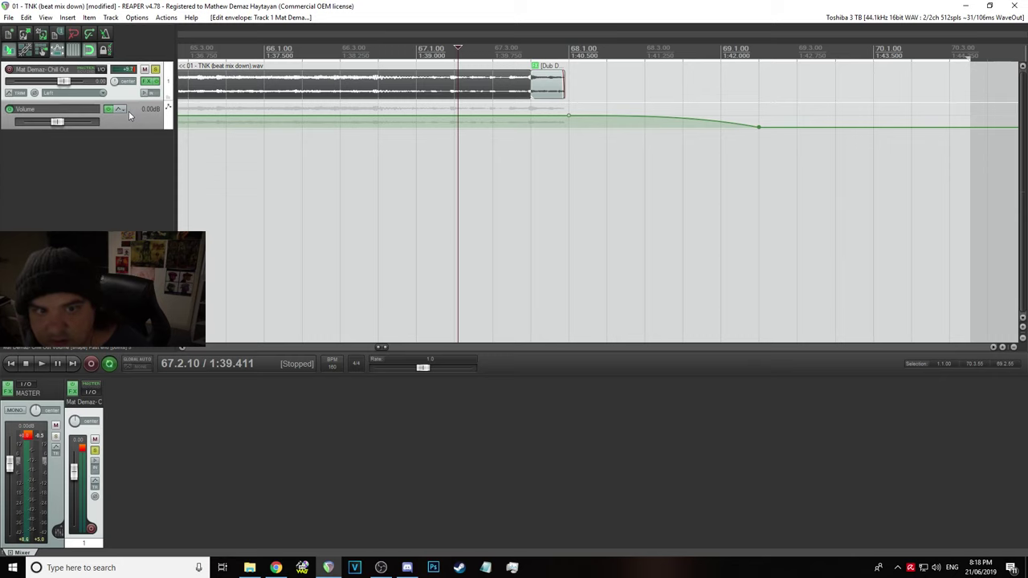
{"action": "right_click", "coordinate": [567, 115]}
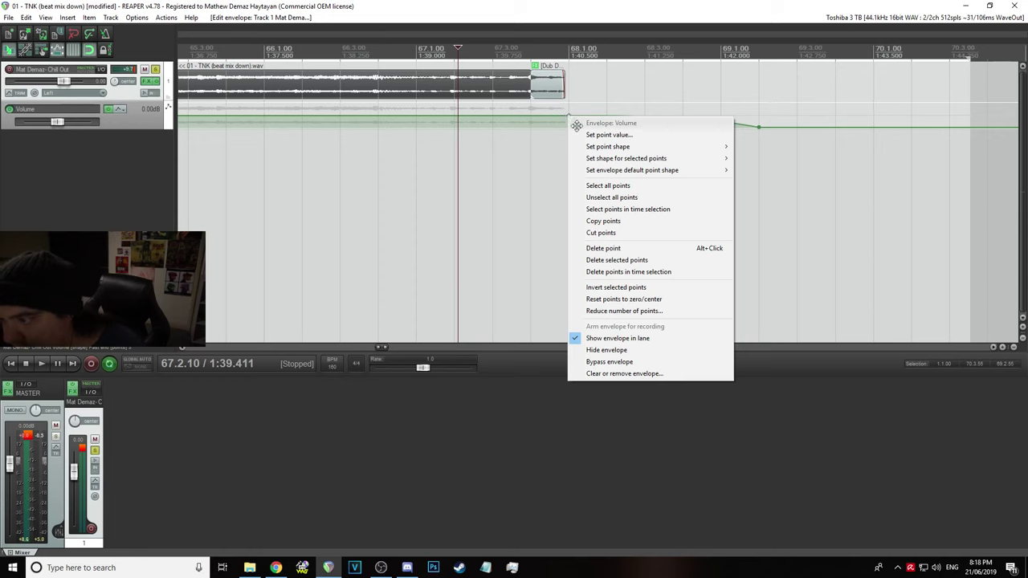
{"action": "mouse_move", "coordinate": [667, 149]}
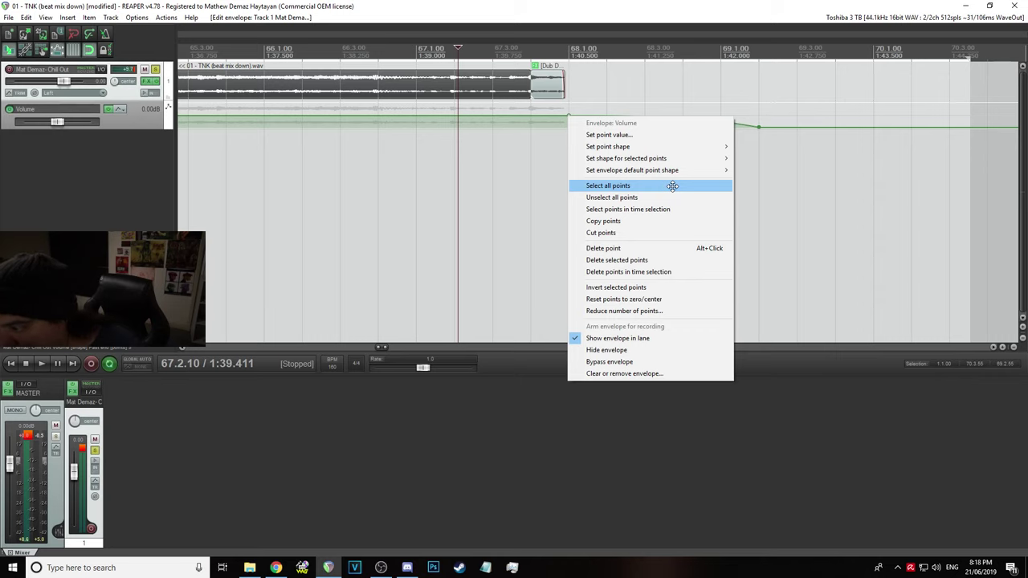
{"action": "left_click", "coordinate": [733, 64]}
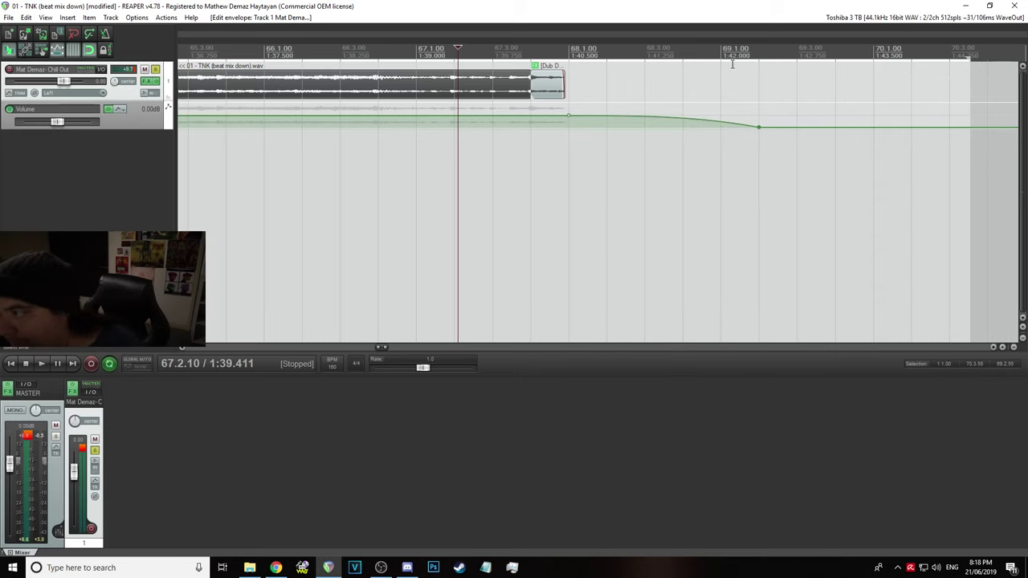
{"action": "right_click", "coordinate": [755, 128]}
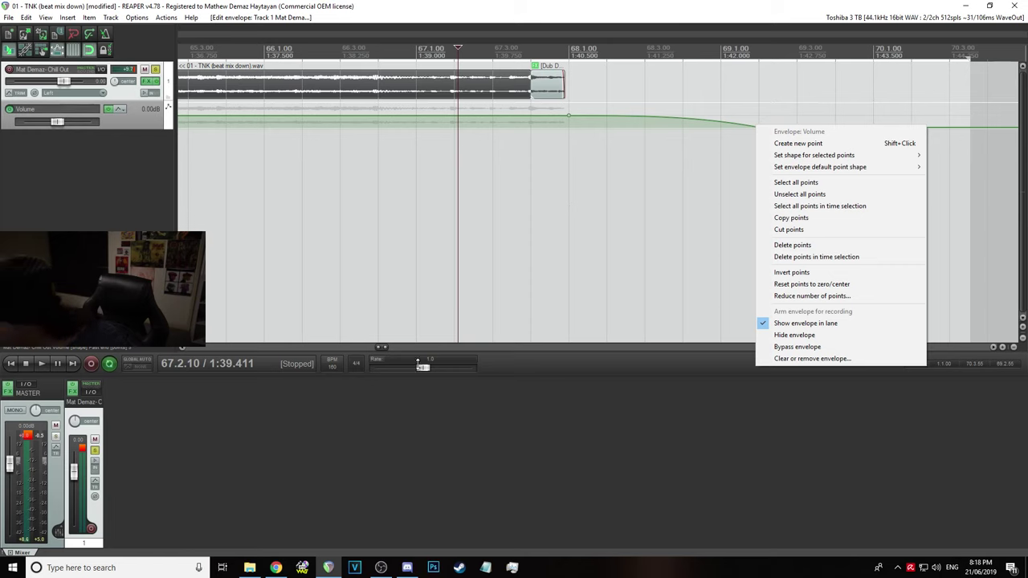
{"action": "left_click", "coordinate": [668, 3]}
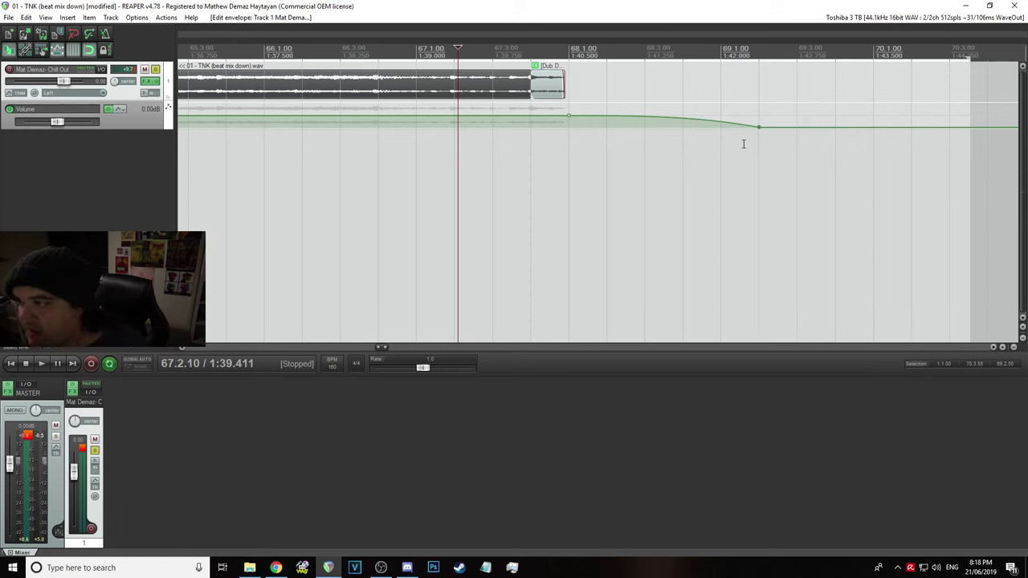
Set the shape of the selected fade-out end point to Fast end
{"action": "mouse_move", "coordinate": [760, 128]}
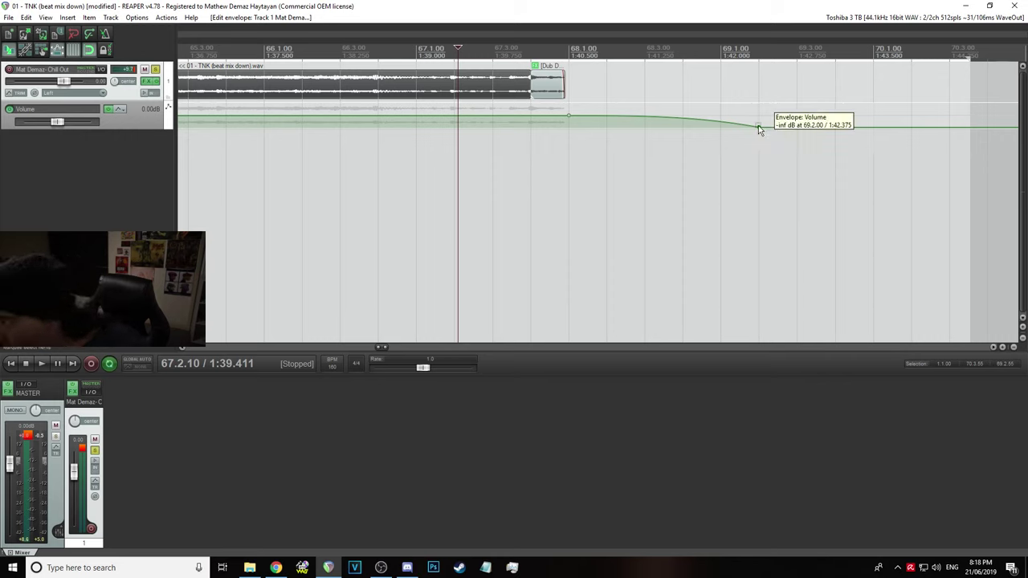
{"action": "right_click", "coordinate": [759, 128]}
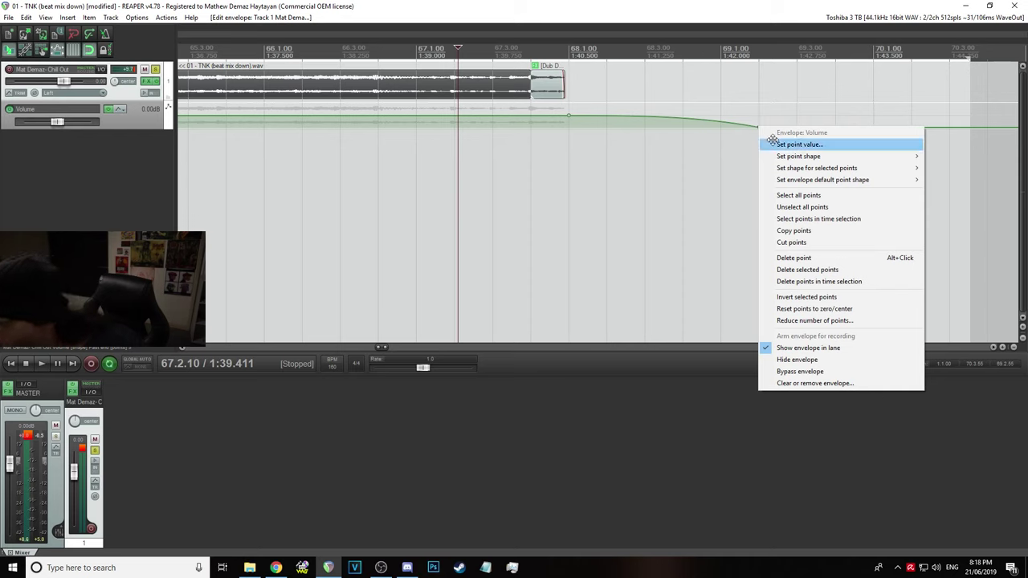
{"action": "mouse_move", "coordinate": [809, 168]}
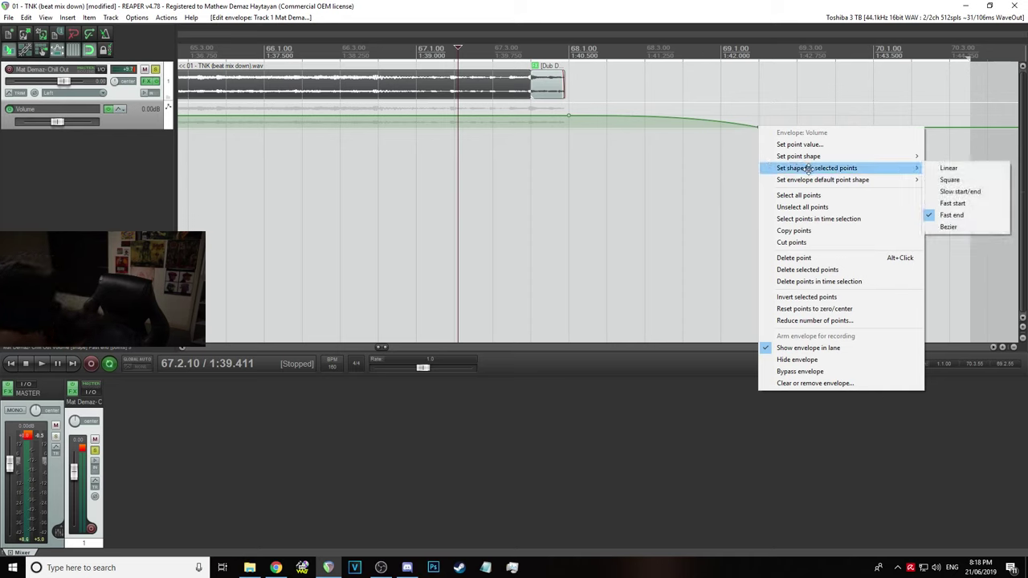
{"action": "mouse_move", "coordinate": [861, 178]}
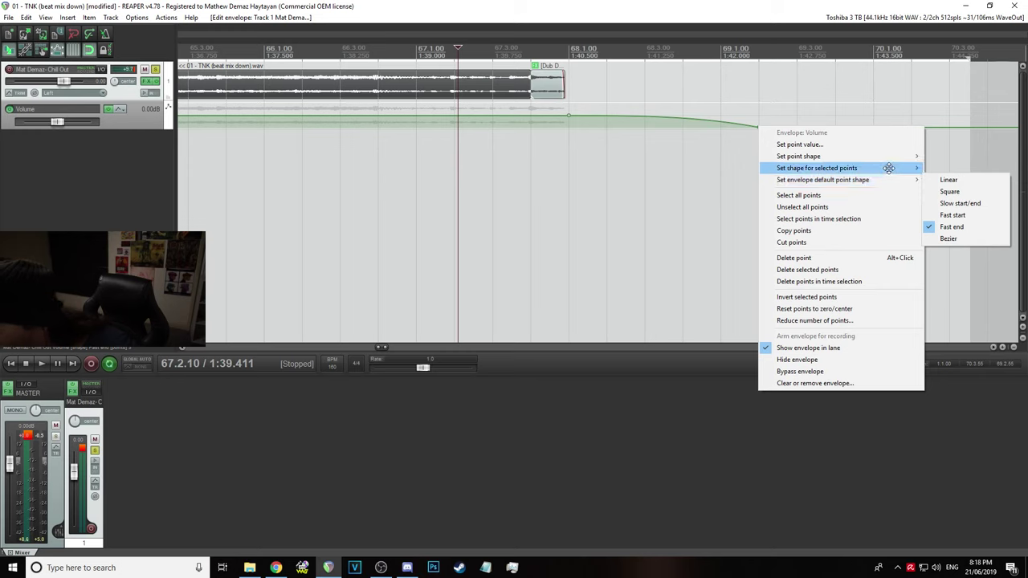
{"action": "mouse_move", "coordinate": [889, 168]}
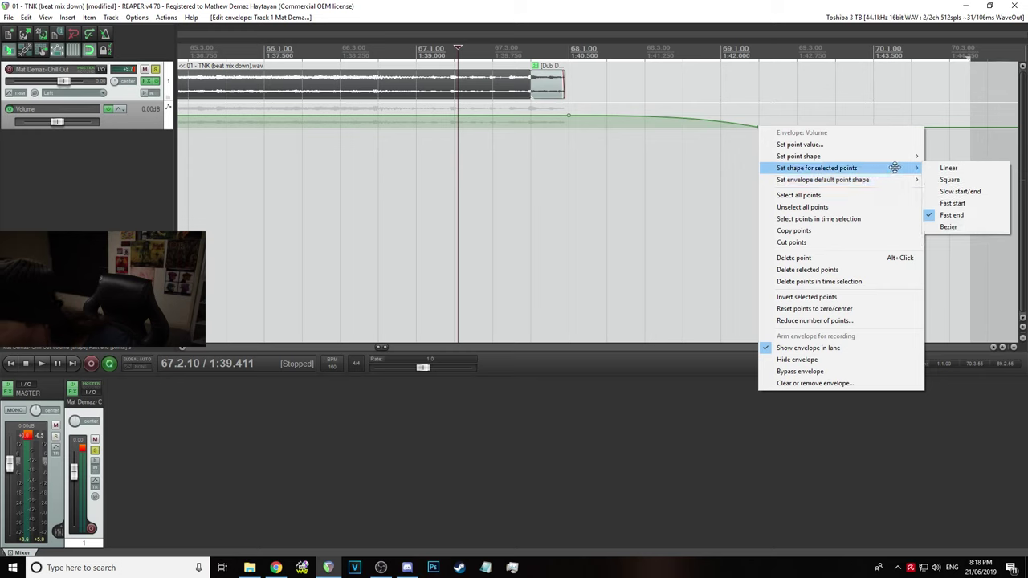
{"action": "left_click", "coordinate": [978, 211]}
{"action": "scroll", "coordinate": [705, 215], "scroll_direction": "down", "scroll_amount": 5}
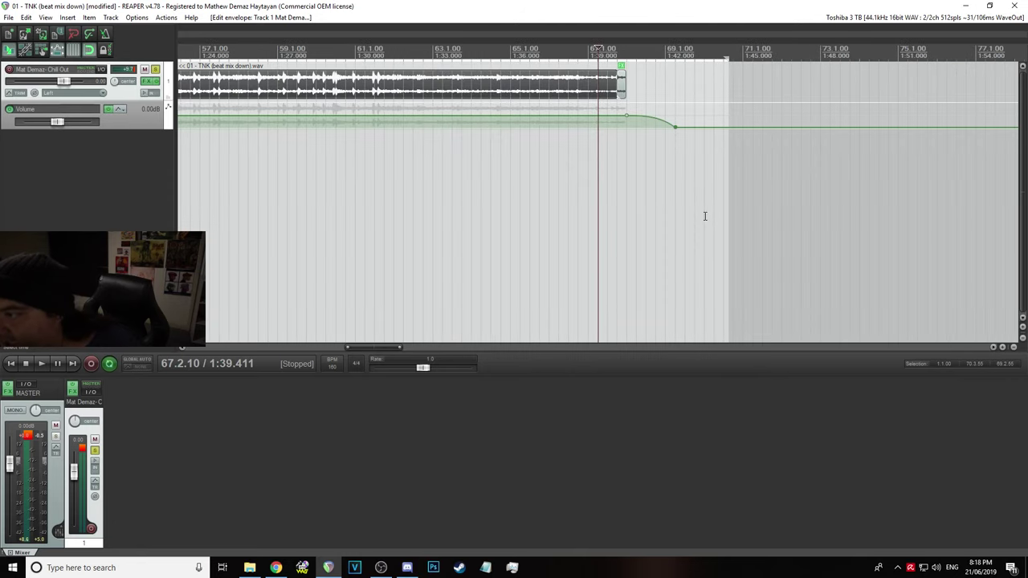
{"action": "scroll", "coordinate": [705, 215], "scroll_direction": "up", "scroll_amount": 5}
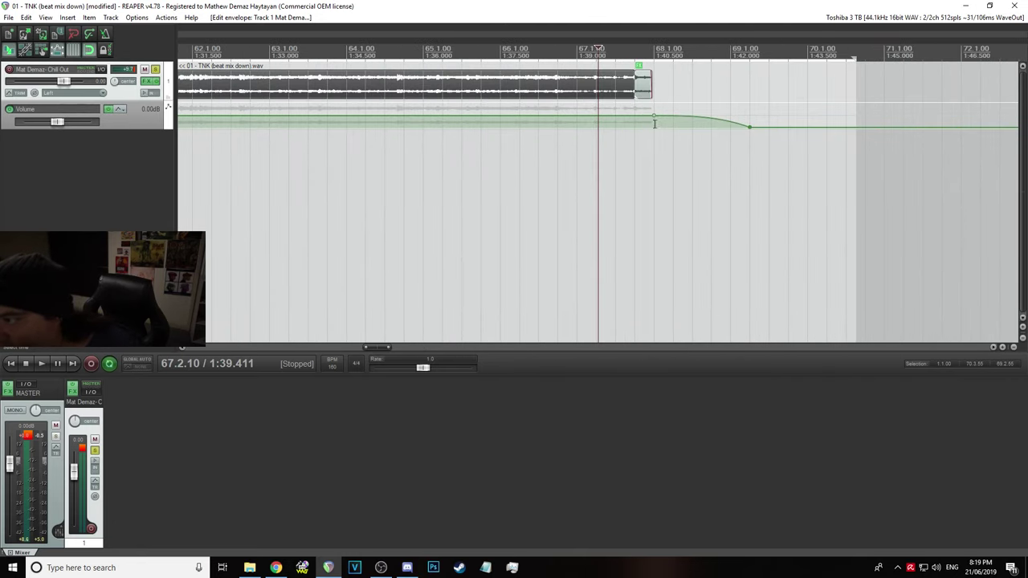
Try the Fast start shape on the selected fade-out end point
{"action": "right_click", "coordinate": [654, 117]}
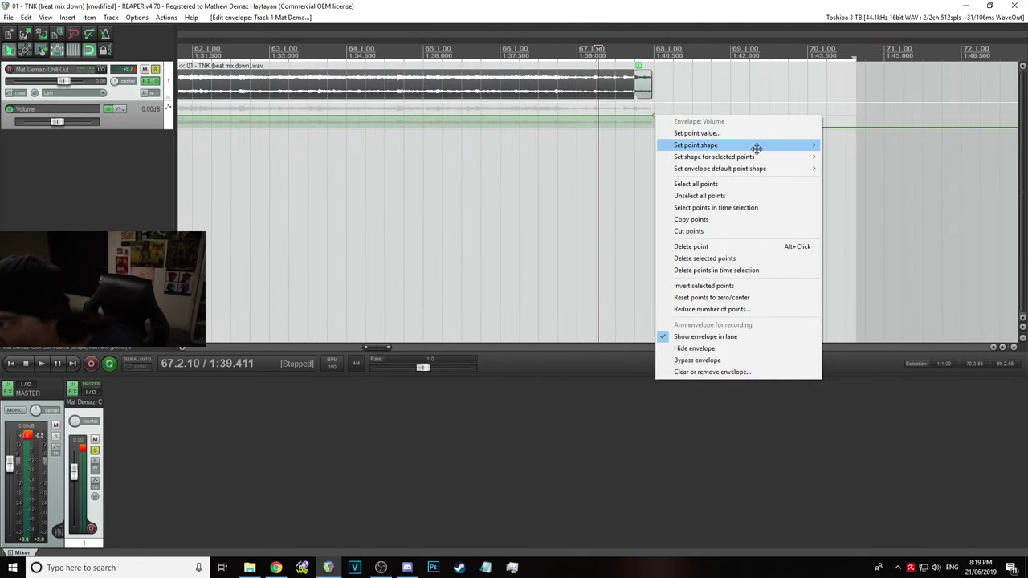
{"action": "mouse_move", "coordinate": [759, 161]}
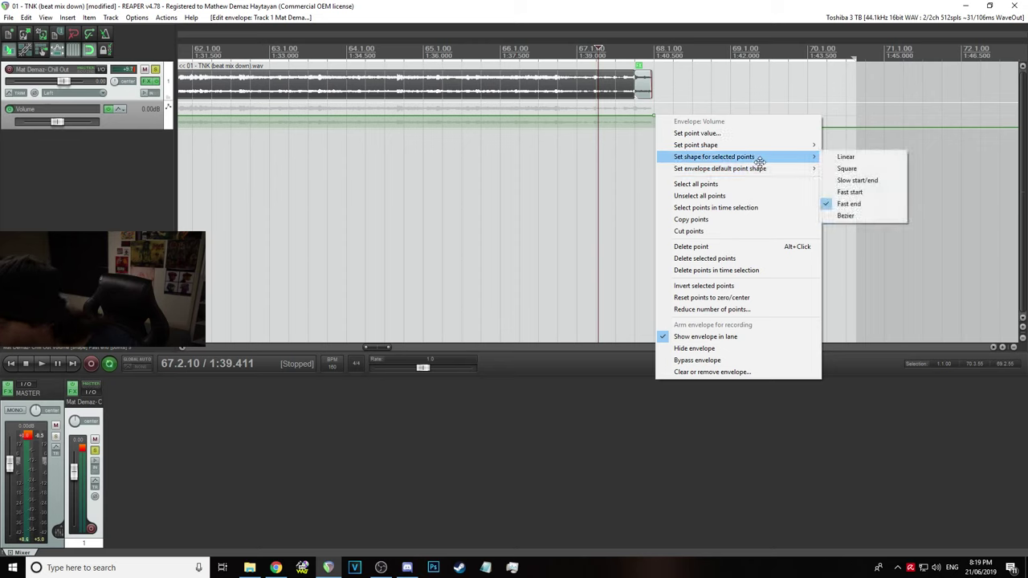
{"action": "left_click", "coordinate": [850, 192]}
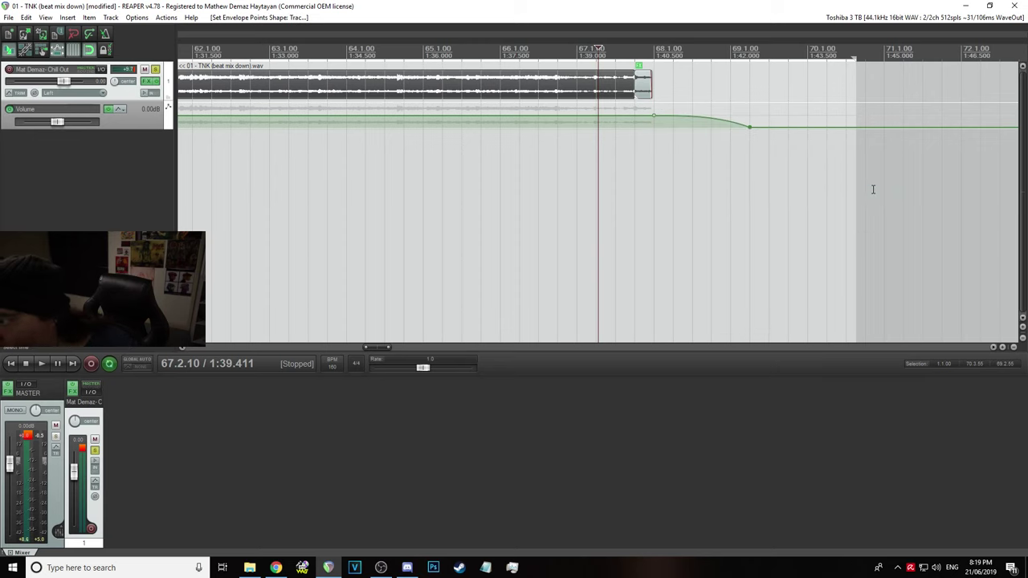
Set the fade's start and end points to the Linear shape and play the ending to hear the fade-out
{"action": "right_click", "coordinate": [654, 114]}
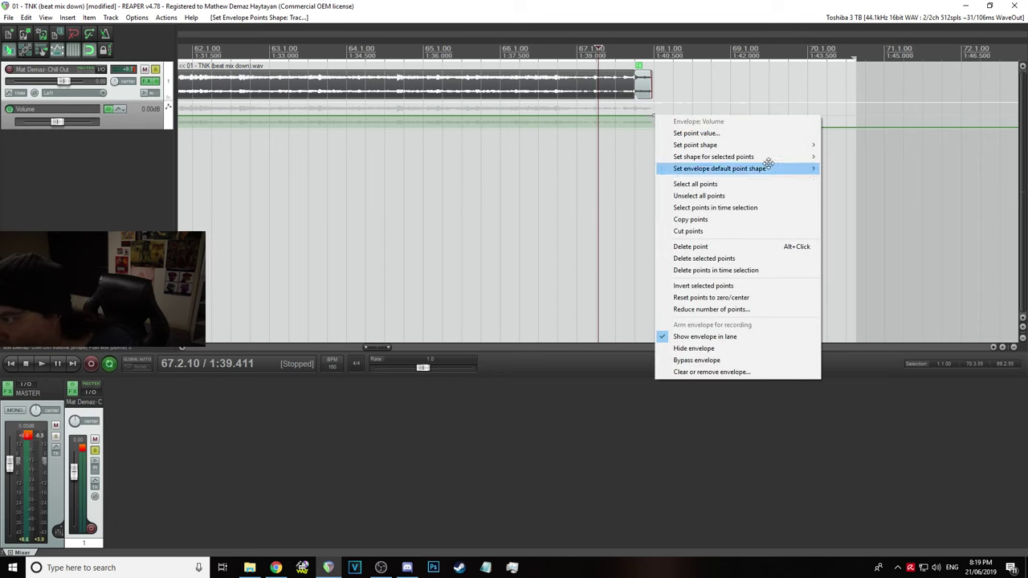
{"action": "mouse_move", "coordinate": [767, 145]}
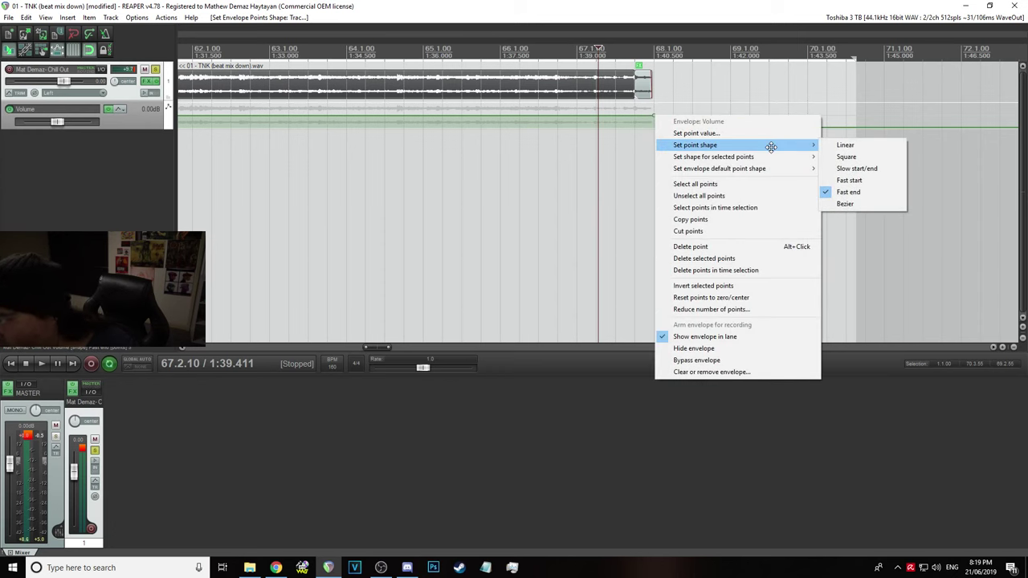
{"action": "left_click", "coordinate": [845, 145]}
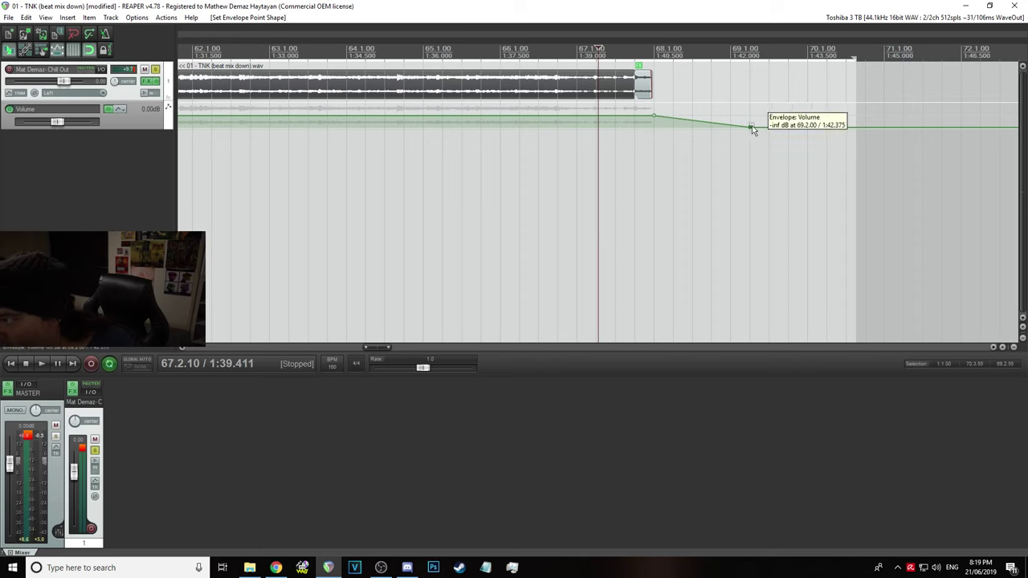
{"action": "right_click", "coordinate": [751, 127]}
{"action": "mouse_move", "coordinate": [858, 166]}
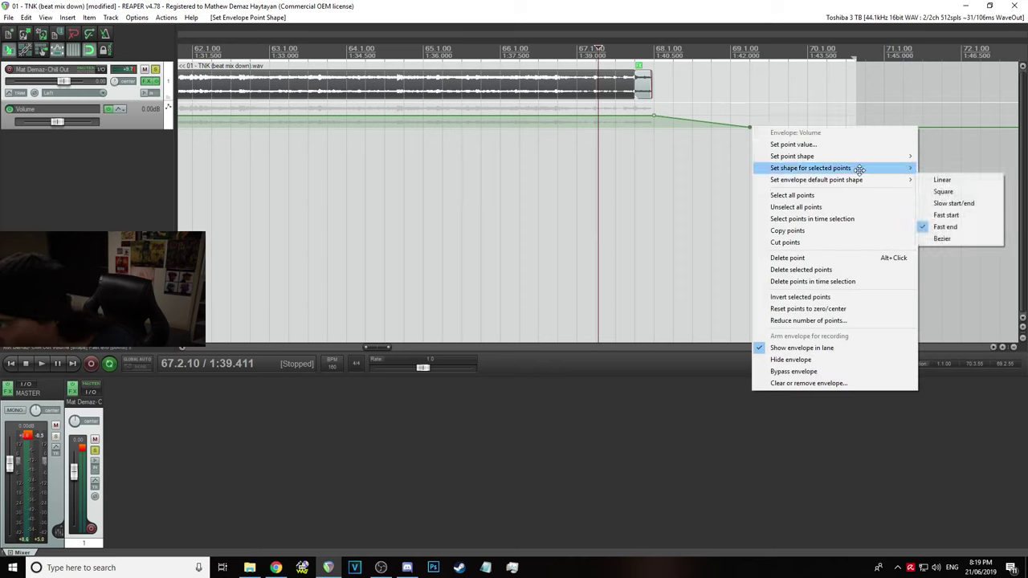
{"action": "left_click", "coordinate": [936, 169]}
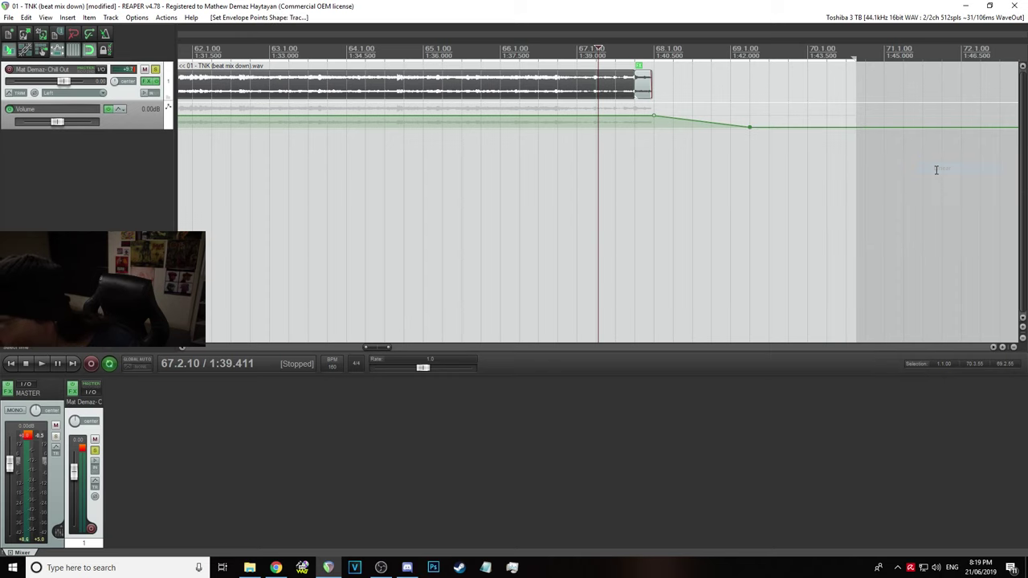
{"action": "key", "text": "space"}
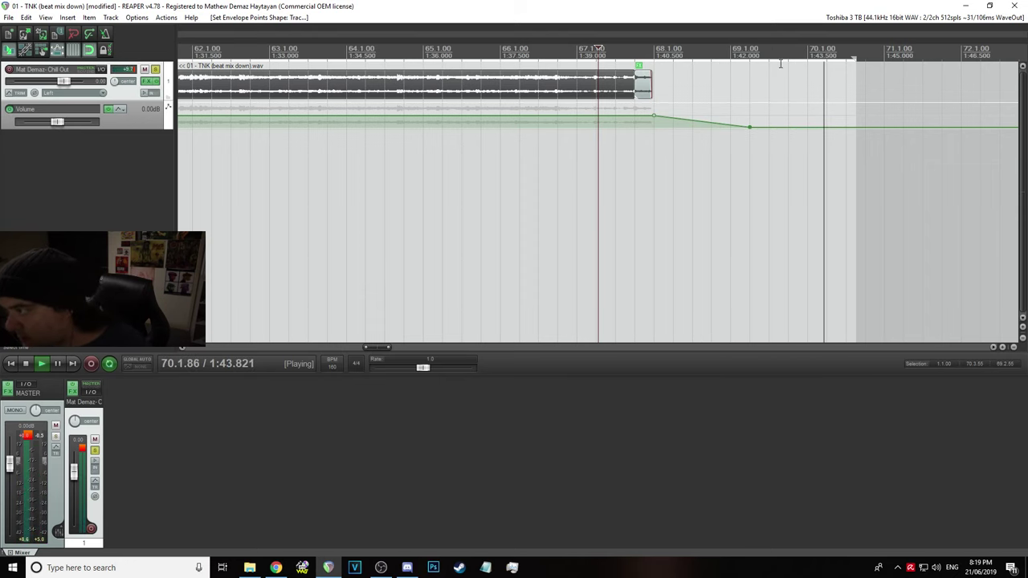
{"action": "key", "text": "space"}
Shorten the time selection to end at 70.3.00 and save the project
{"action": "scroll", "coordinate": [780, 63], "scroll_direction": "down", "scroll_amount": 3}
{"action": "scroll", "coordinate": [789, 184], "scroll_direction": "up", "scroll_amount": 3}
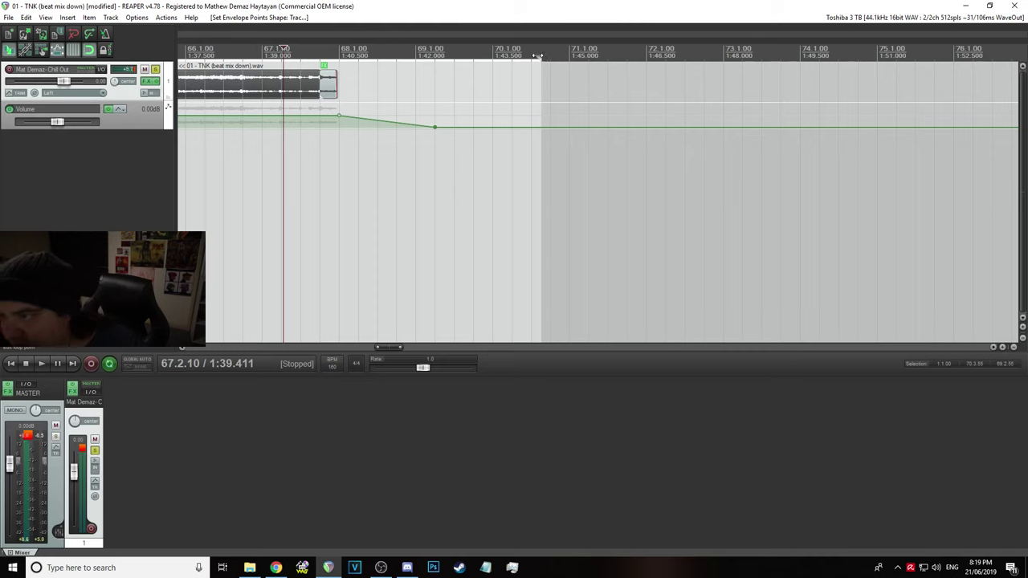
{"action": "left_click_drag", "start_coordinate": [538, 56], "coordinate": [532, 56]}
{"action": "left_click", "coordinate": [8, 17]}
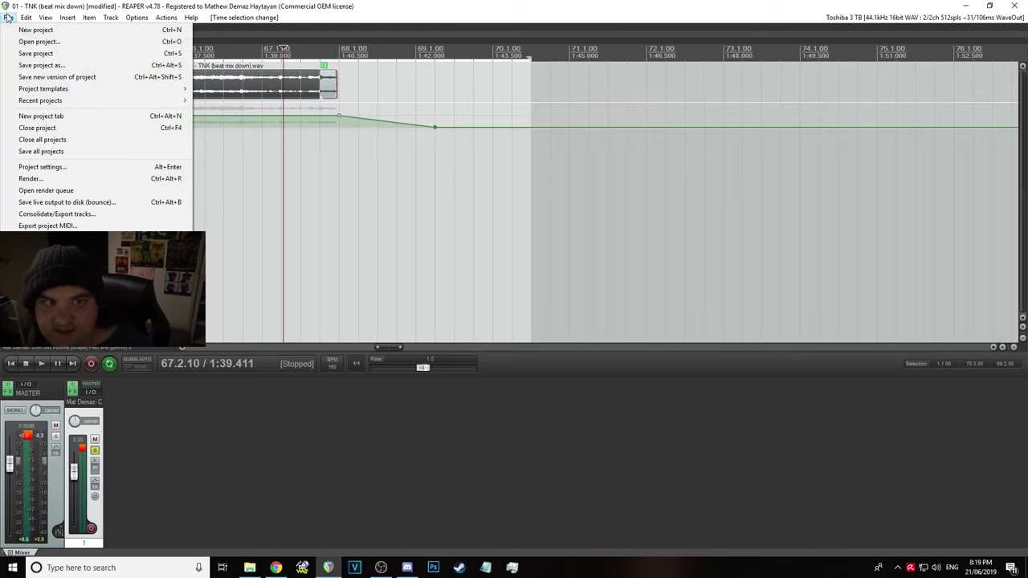
{"action": "left_click", "coordinate": [36, 53]}
{"action": "left_click", "coordinate": [8, 17]}
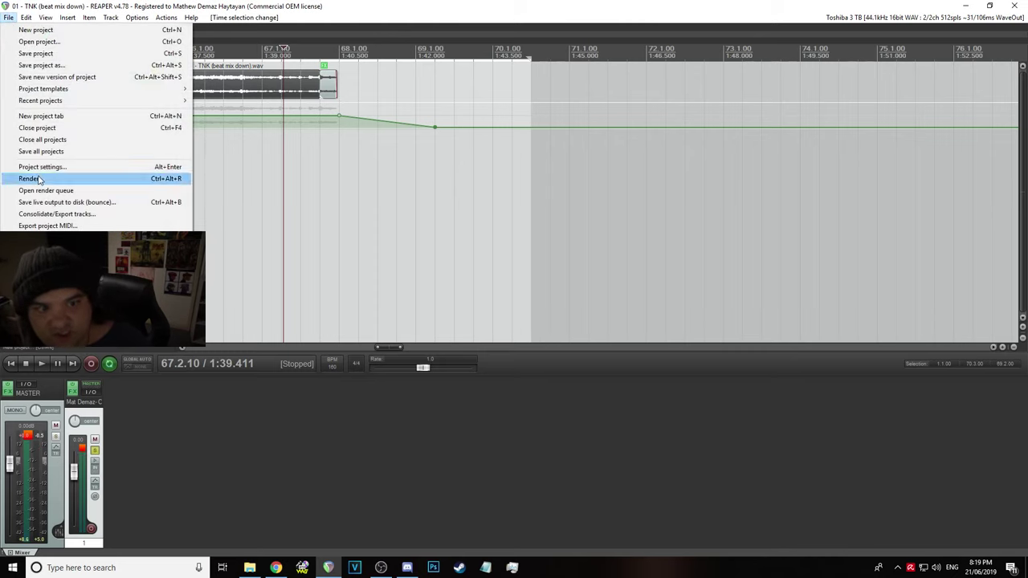
{"action": "left_click", "coordinate": [8, 17]}
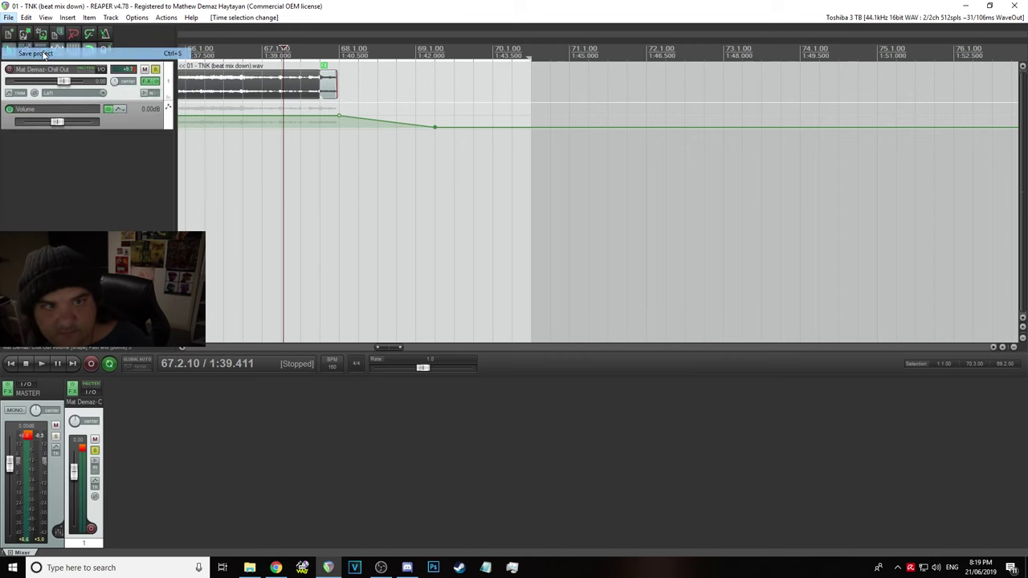
Render the master mix's time selection to 01 - TNK (beat mix down).wav as 16 bit PCM WAV at 44100 Hz, and save the project
{"action": "left_click", "coordinate": [8, 16]}
{"action": "left_click", "coordinate": [61, 177]}
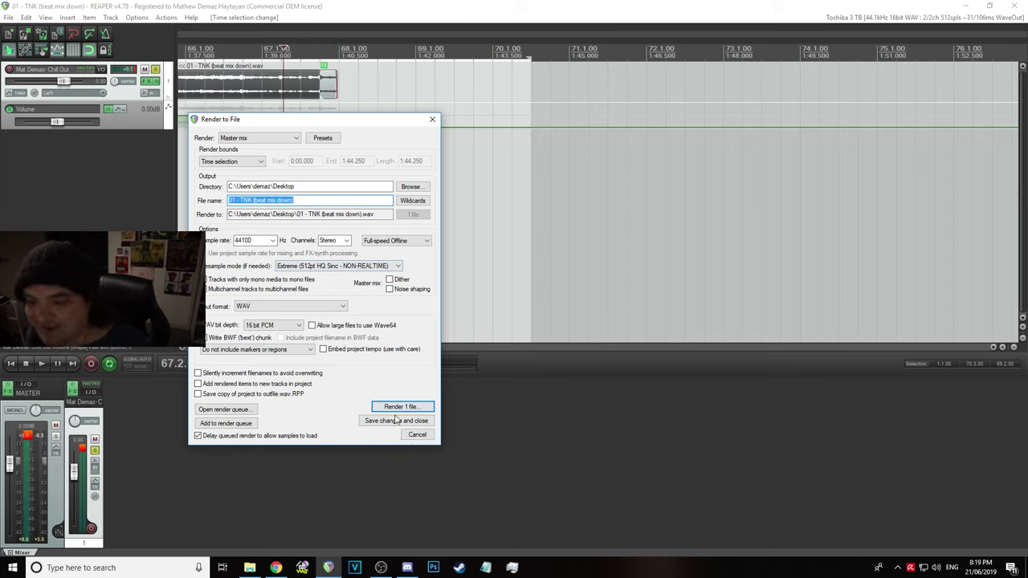
{"action": "mouse_move", "coordinate": [9, 472]}
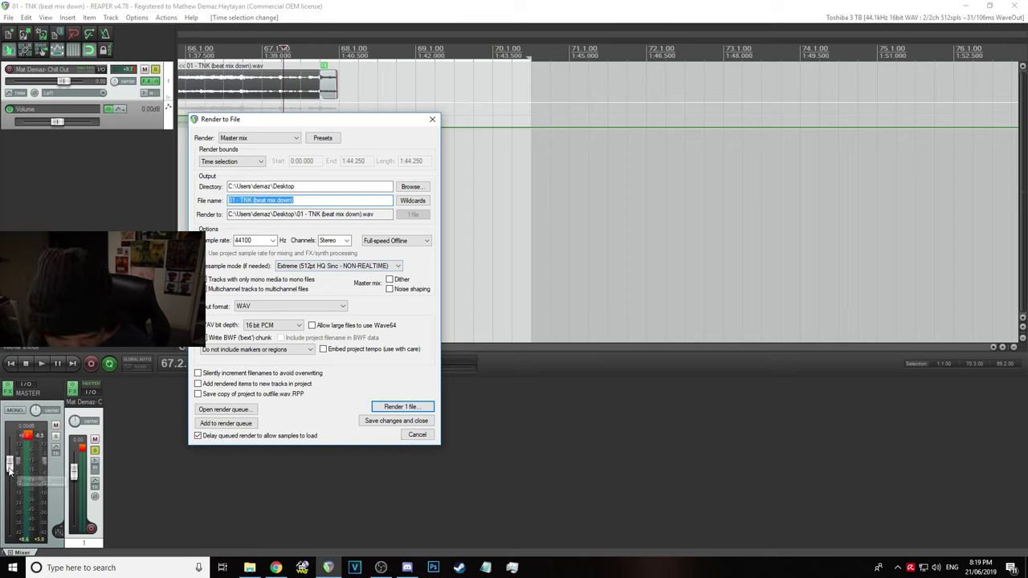
{"action": "left_click", "coordinate": [402, 407]}
{"action": "left_click", "coordinate": [297, 266]}
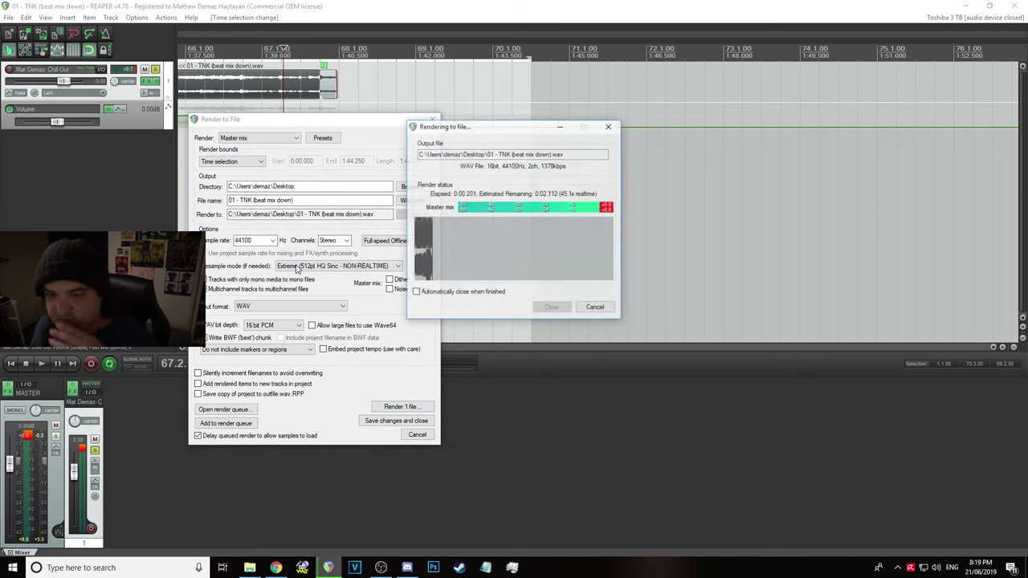
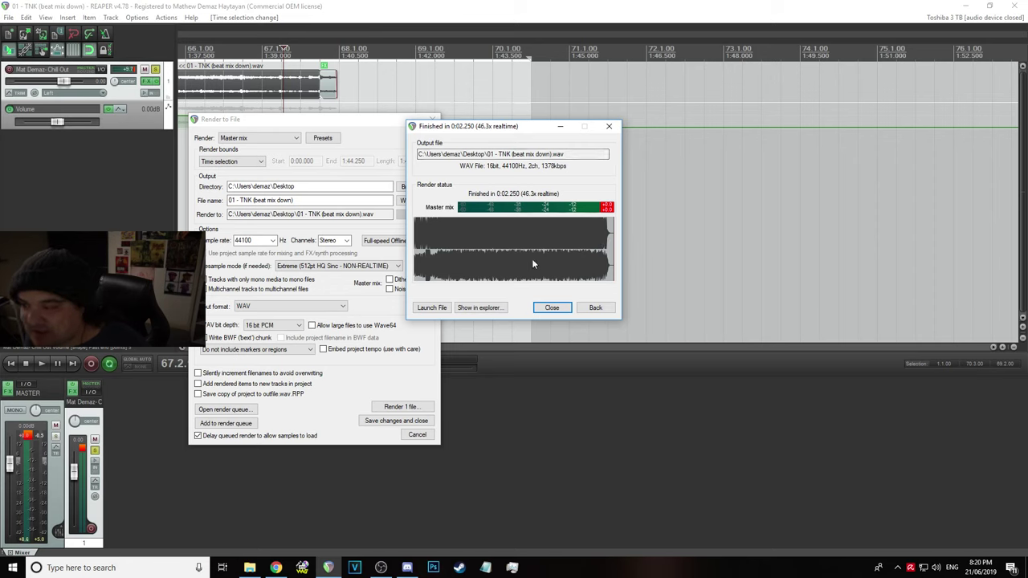
{"action": "left_click", "coordinate": [543, 307]}
{"action": "left_click", "coordinate": [551, 309]}
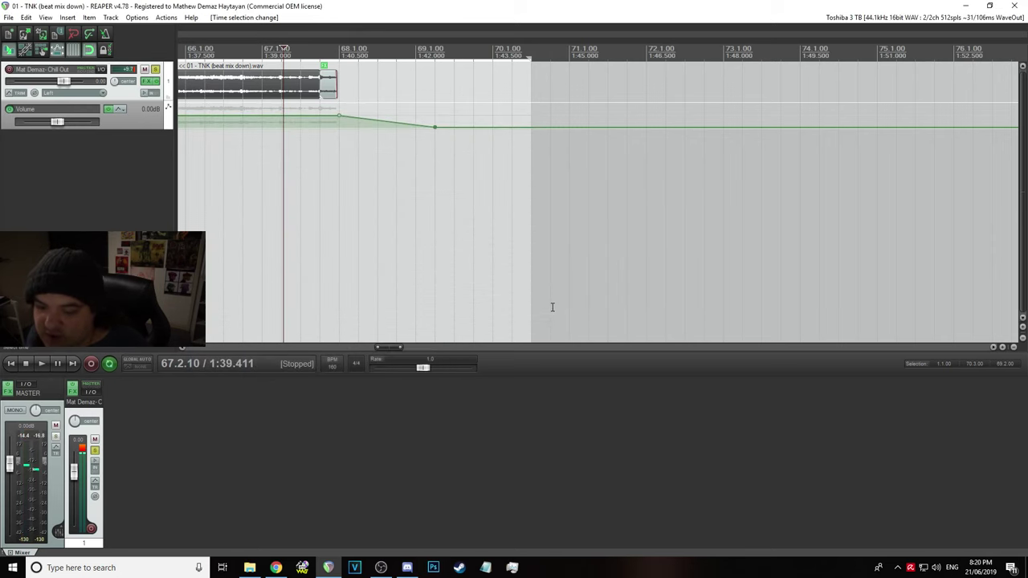
{"action": "left_click", "coordinate": [7, 18]}
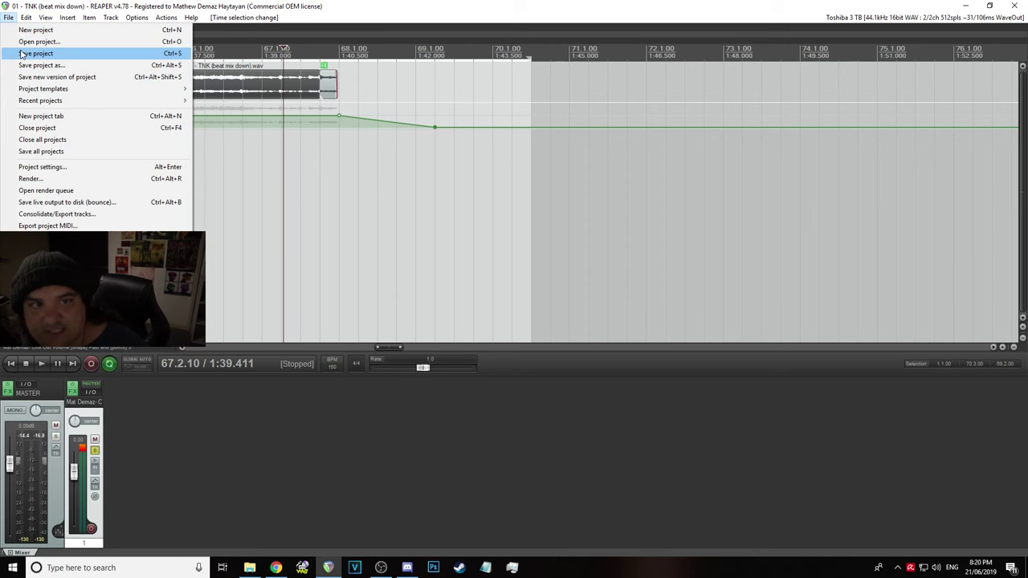
{"action": "left_click", "coordinate": [24, 52]}
Compare playback from 13.1.00 with the track FX bypassed and re-enabled, with the master volume lowered to about -15 dB
{"action": "scroll", "coordinate": [254, 142], "scroll_direction": "down", "scroll_amount": 3}
{"action": "scroll", "coordinate": [254, 141], "scroll_direction": "down", "scroll_amount": 3}
{"action": "scroll", "coordinate": [254, 142], "scroll_direction": "up", "scroll_amount": 3}
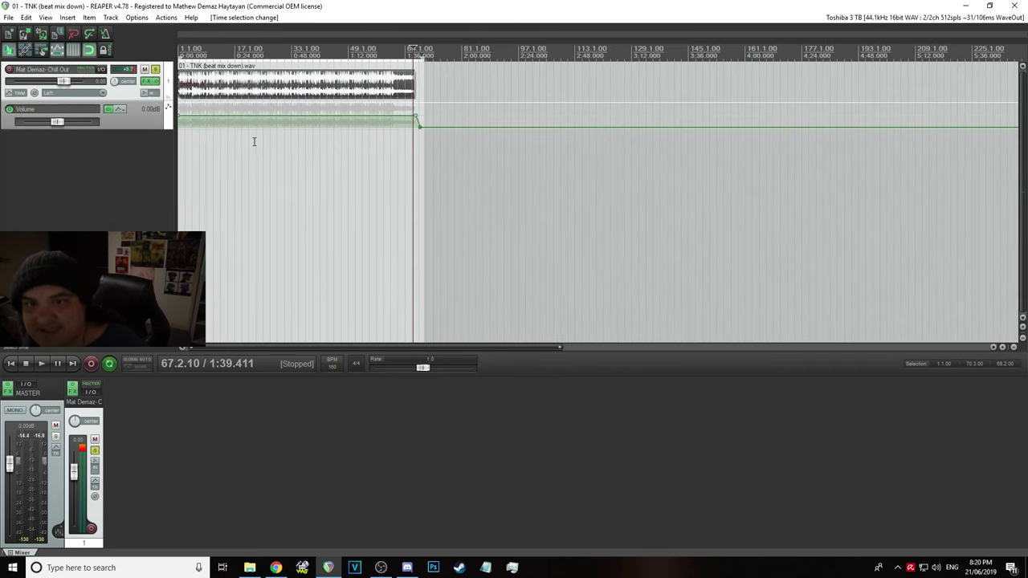
{"action": "left_click", "coordinate": [239, 50]}
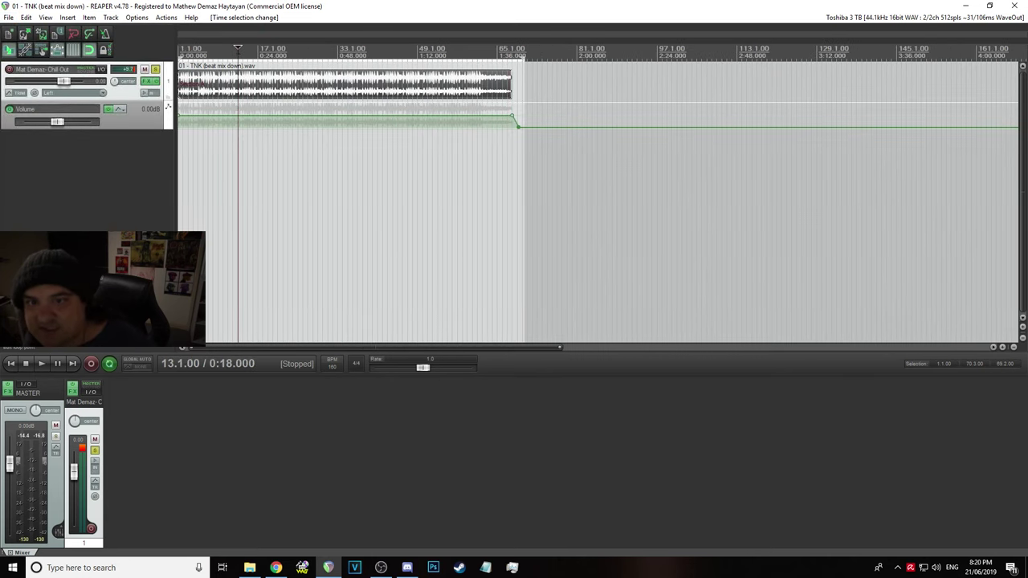
{"action": "left_click", "coordinate": [151, 82]}
{"action": "left_click_drag", "start_coordinate": [10, 461], "coordinate": [10, 491]}
{"action": "key", "text": "space"}
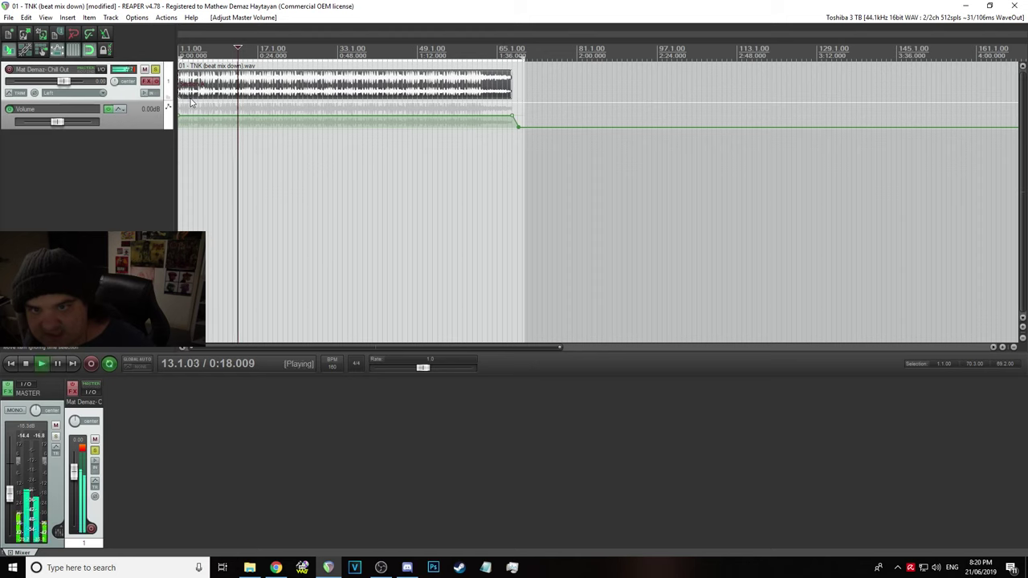
{"action": "left_click", "coordinate": [152, 82]}
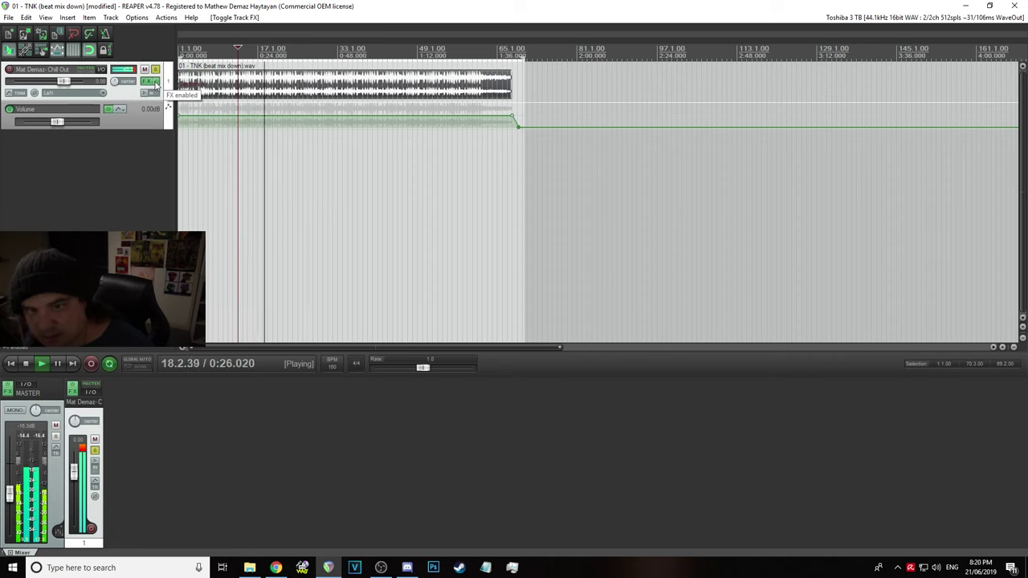
{"action": "key", "text": "space"}
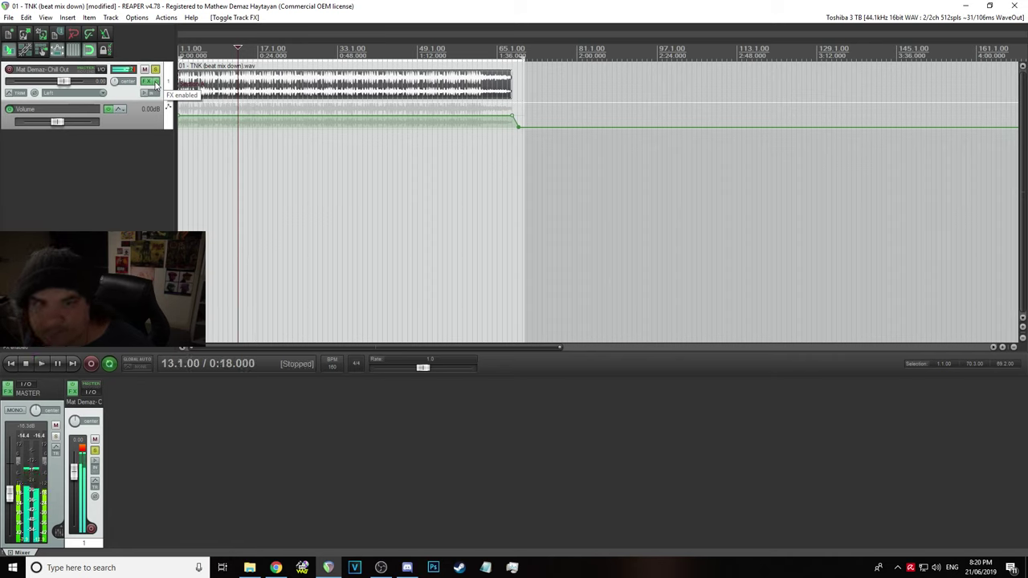
Reset the master volume to 0 dB and save the project
{"action": "left_click_drag", "start_coordinate": [9, 496], "coordinate": [9, 464]}
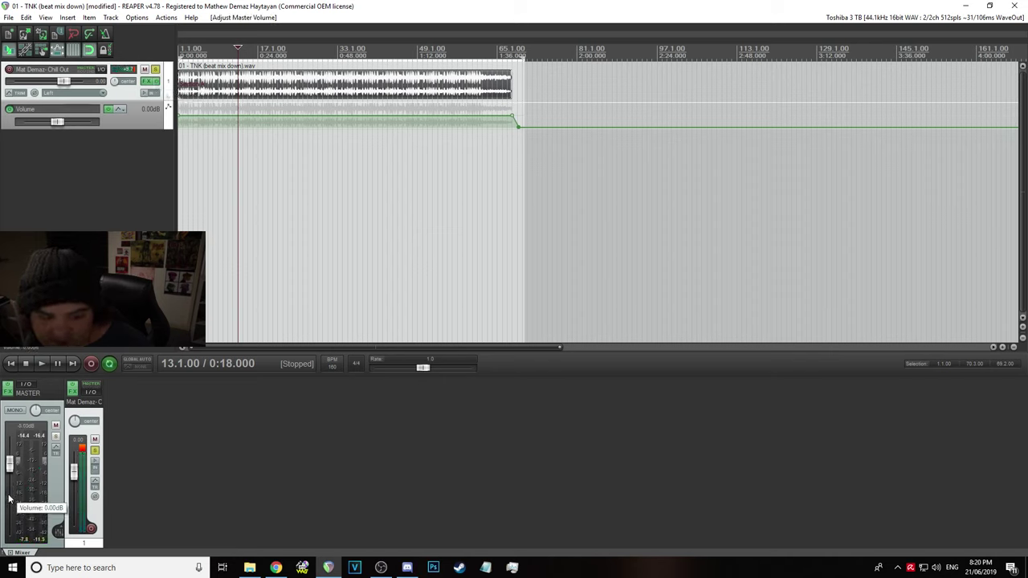
{"action": "left_click", "coordinate": [7, 17]}
{"action": "left_click", "coordinate": [40, 53]}
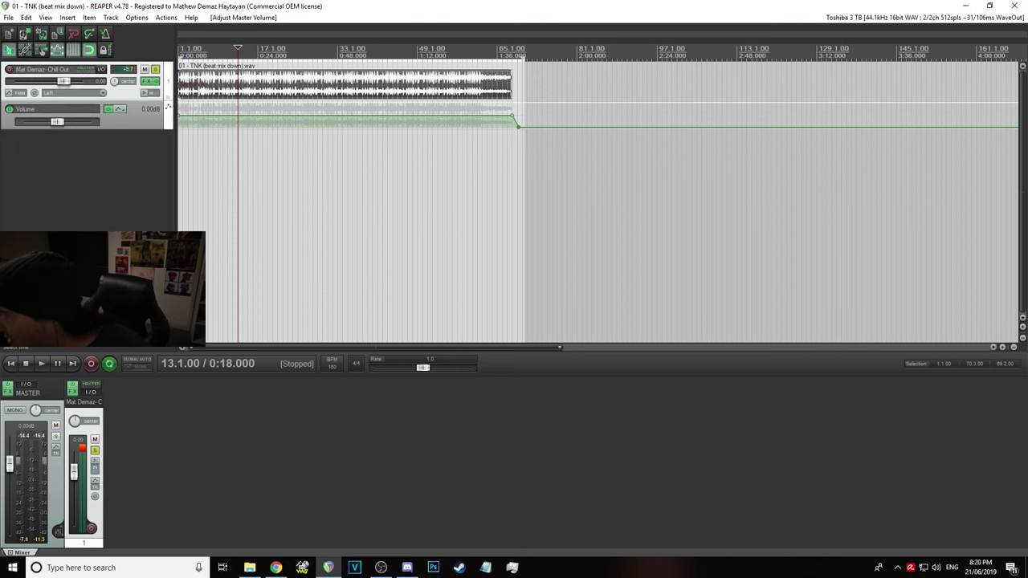
Switch to Chrome and move the YouTube live chat popup away from the REAPER window
{"action": "left_click", "coordinate": [276, 568]}
{"action": "mouse_move", "coordinate": [729, 79]}
{"action": "left_mouse_down"}
{"action": "mouse_move", "coordinate": [719, 33]}
{"action": "mouse_move", "coordinate": [708, 81]}
{"action": "left_mouse_up"}
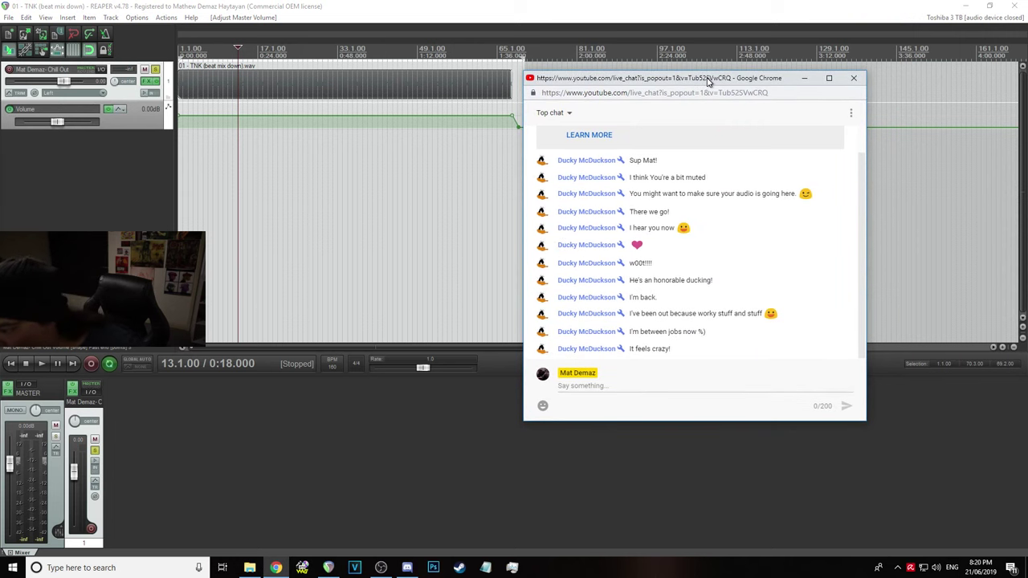
{"action": "left_click_drag", "start_coordinate": [709, 81], "coordinate": [1027, 72]}
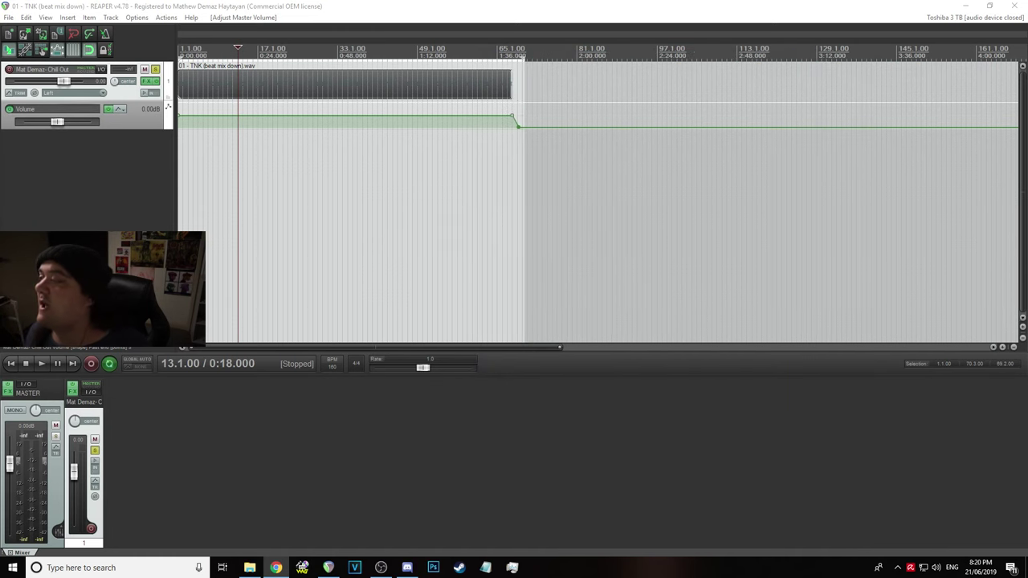
Return to REAPER and save the project again
{"action": "left_click", "coordinate": [545, 5]}
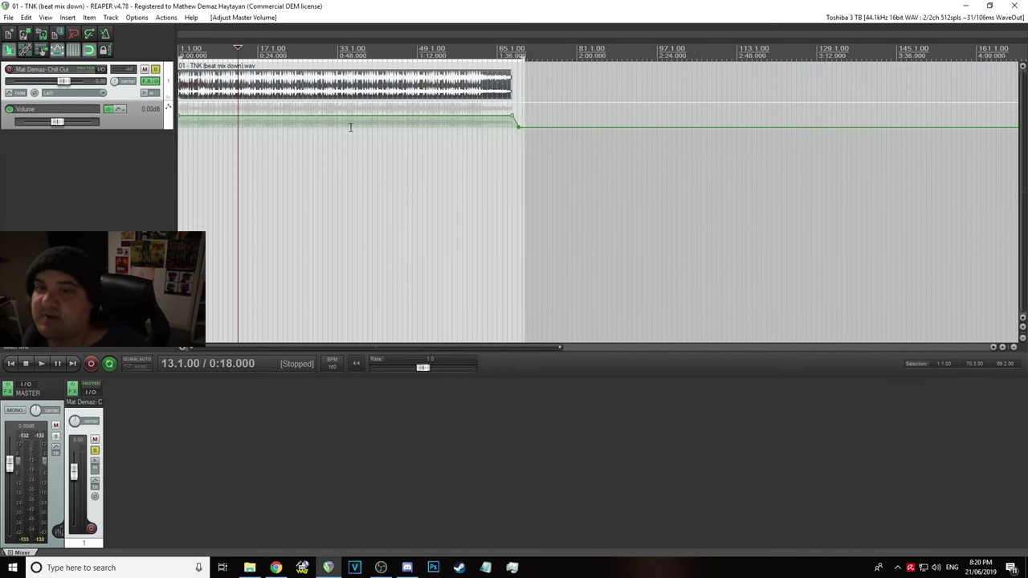
{"action": "left_click", "coordinate": [10, 18]}
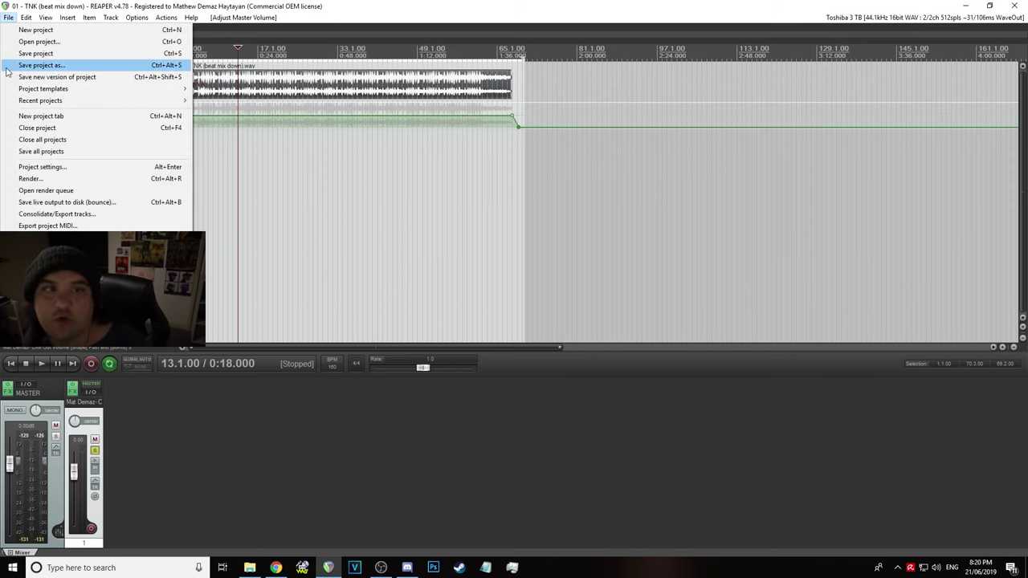
{"action": "left_click", "coordinate": [52, 50]}
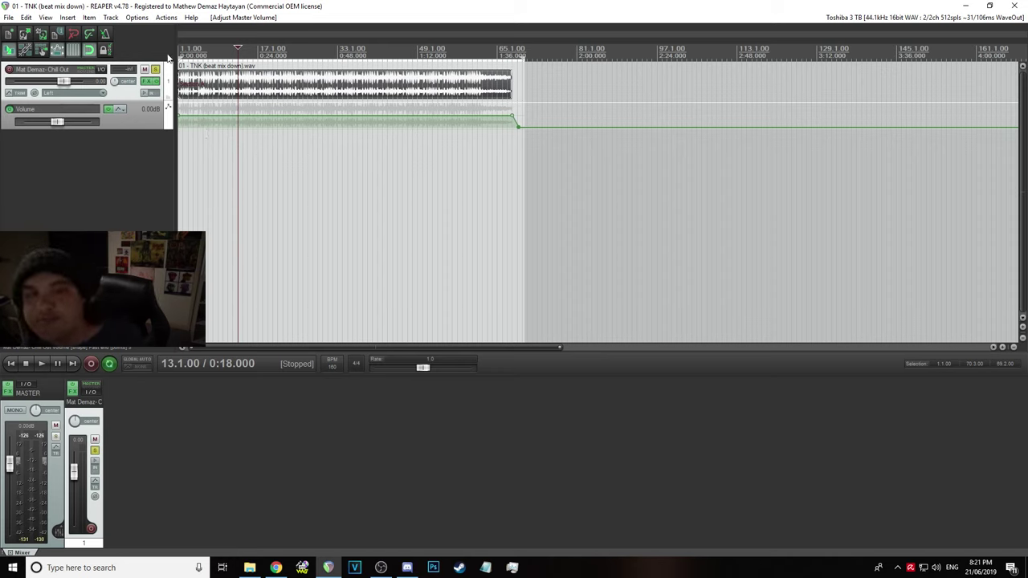
Open the track's FX chain and lower the Ozone 5 Maximizer amount to 54.7
{"action": "left_click", "coordinate": [148, 94]}
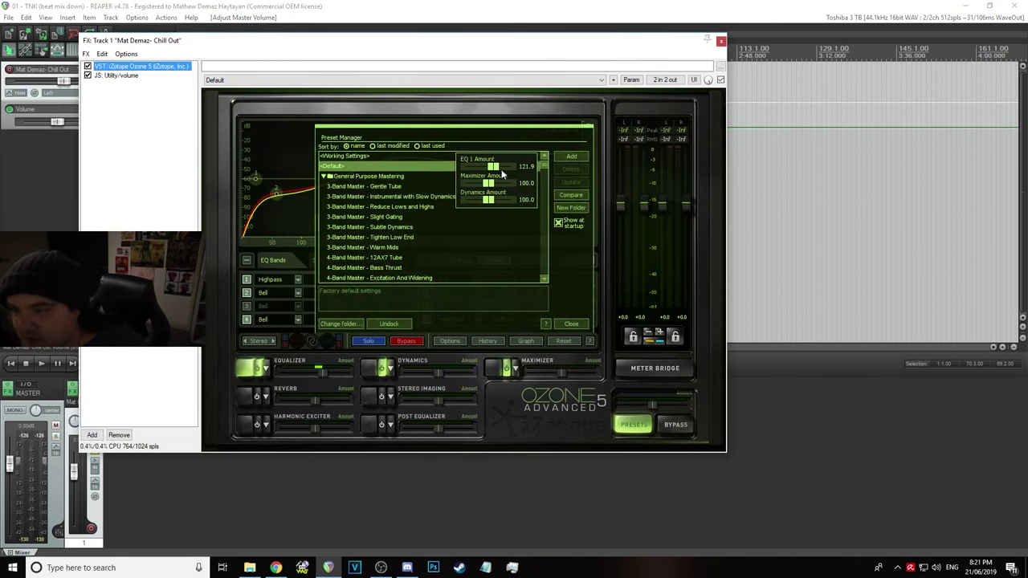
{"action": "scroll", "coordinate": [407, 255], "scroll_direction": "down", "scroll_amount": 2}
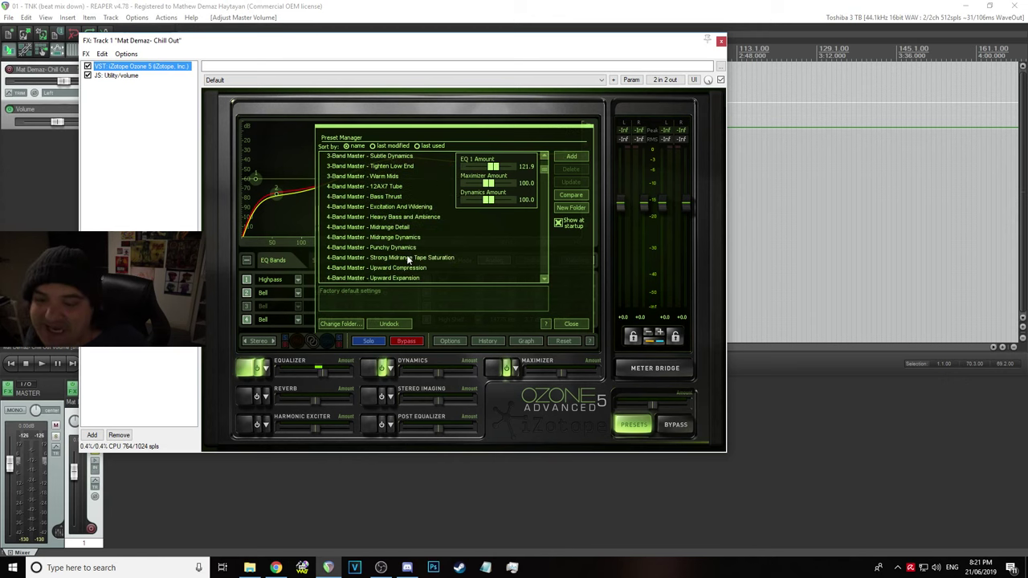
{"action": "scroll", "coordinate": [407, 255], "scroll_direction": "down", "scroll_amount": 8}
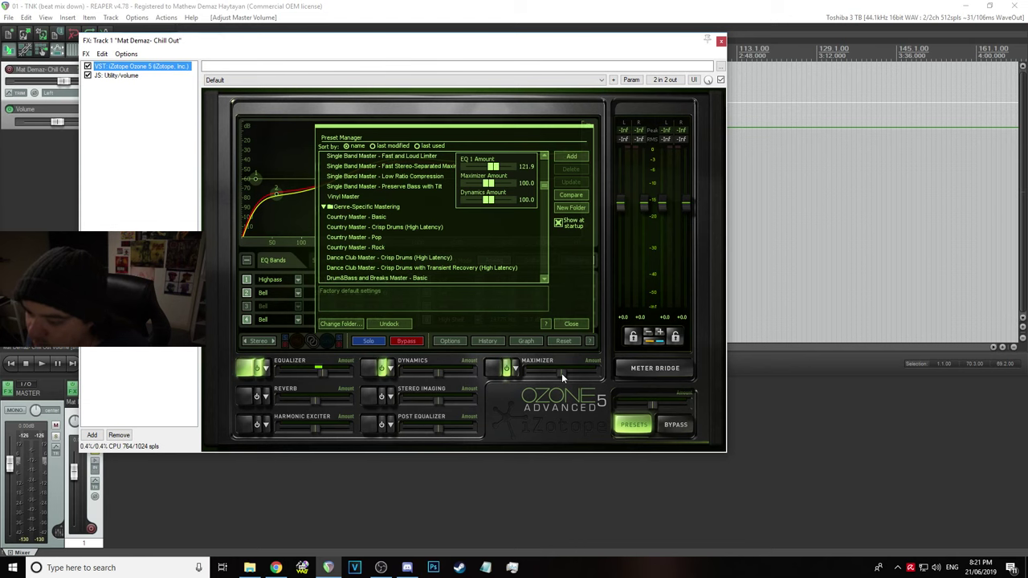
{"action": "left_click_drag", "start_coordinate": [562, 373], "coordinate": [547, 372]}
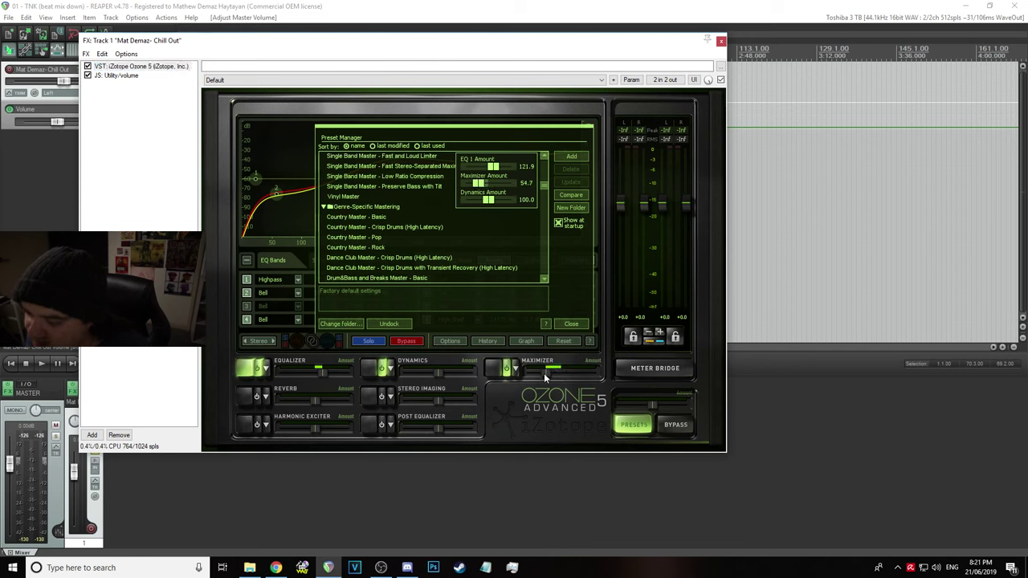
Play the track with the master volume lowered and compare the Ozone 5 Maximizer amount at 200.0 and 0.0
{"action": "key", "text": "space"}
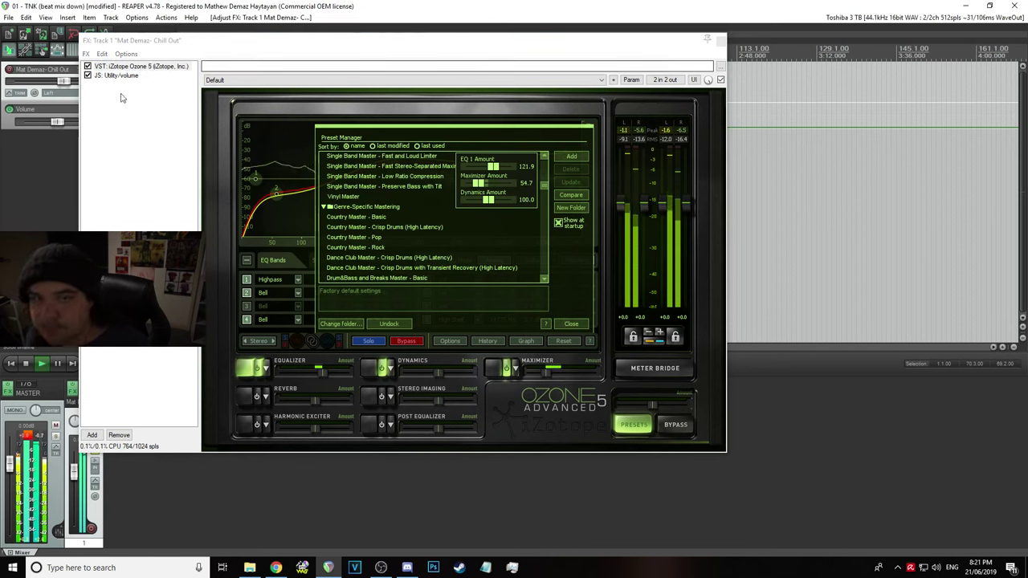
{"action": "left_click_drag", "start_coordinate": [9, 463], "coordinate": [10, 500]}
{"action": "left_click_drag", "start_coordinate": [560, 371], "coordinate": [637, 385]}
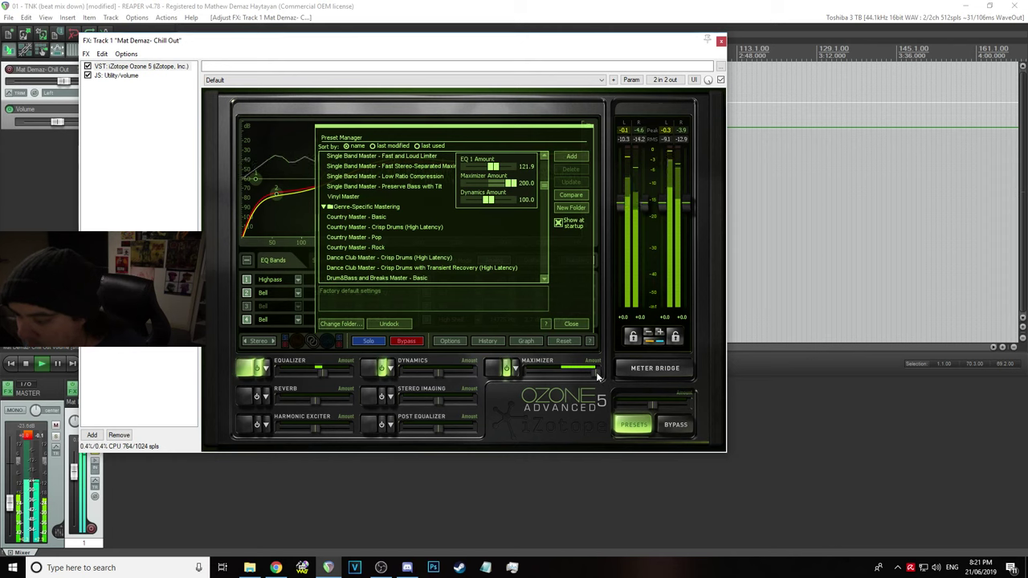
{"action": "left_click_drag", "start_coordinate": [597, 377], "coordinate": [514, 368]}
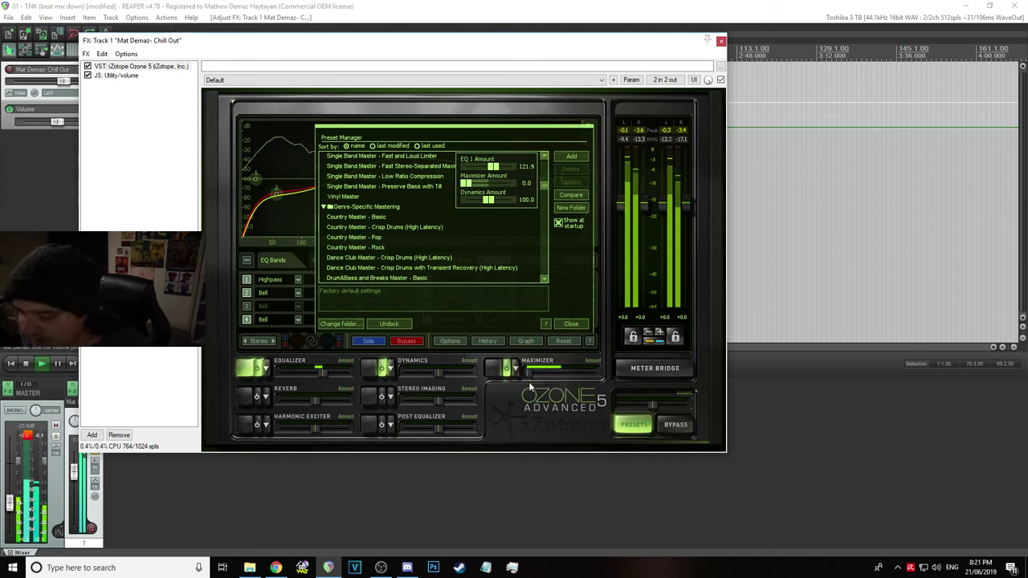
Set the Maximizer amount to 50.0 and save the project
{"action": "left_click_drag", "start_coordinate": [528, 372], "coordinate": [546, 373]}
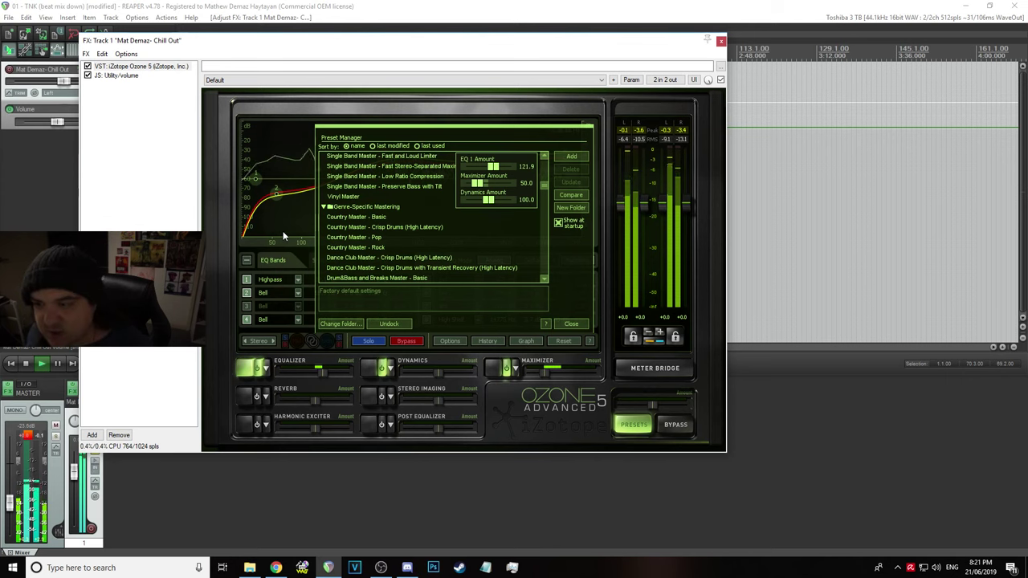
{"action": "left_click", "coordinate": [8, 17]}
{"action": "left_click", "coordinate": [32, 53]}
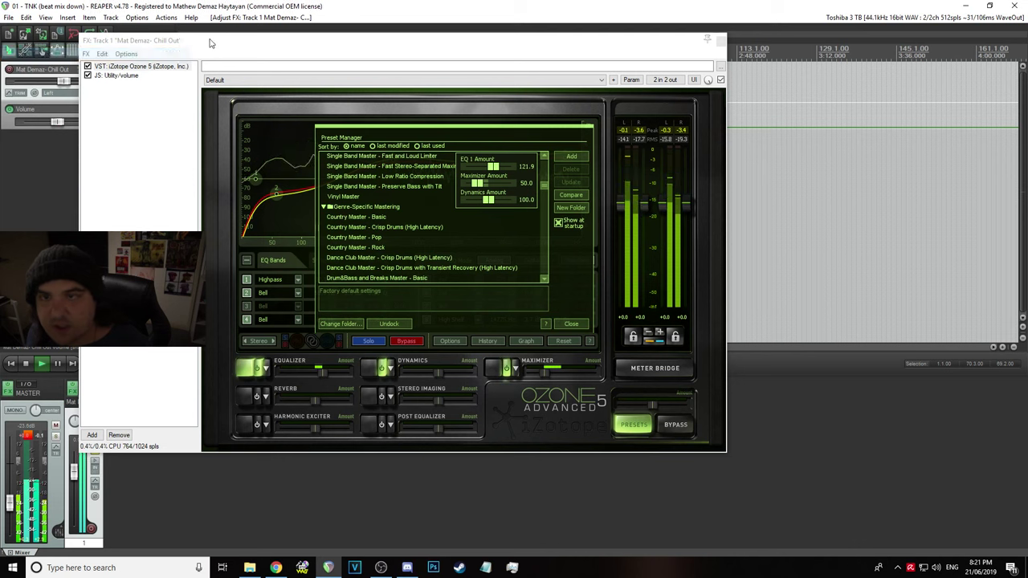
Compare the EQ 1 amount at 100.0 with higher settings, set it to 119.0 and play the result briefly
{"action": "left_click", "coordinate": [492, 167], "text": "ctrl"}
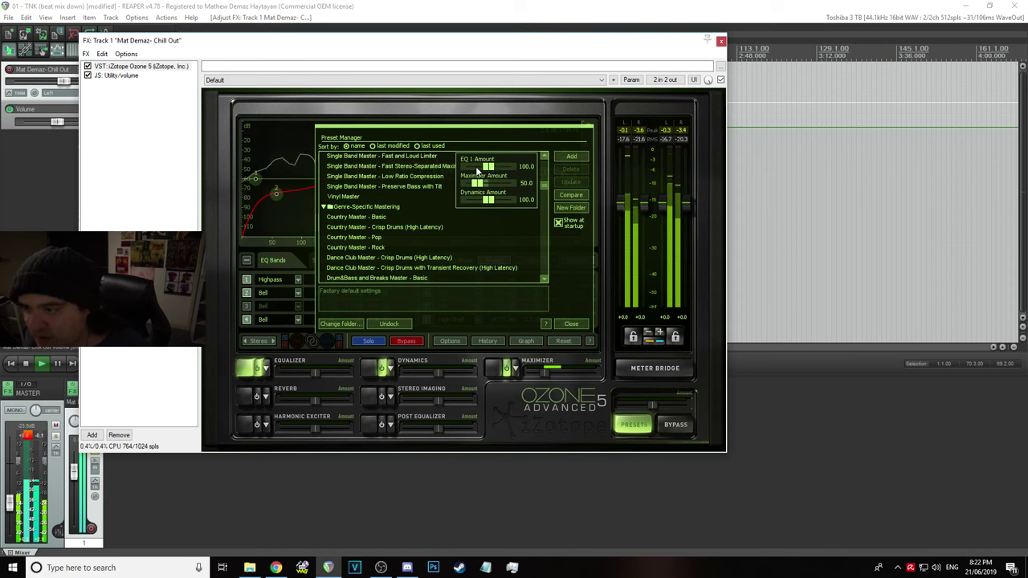
{"action": "mouse_move", "coordinate": [487, 167]}
{"action": "left_mouse_down"}
{"action": "mouse_move", "coordinate": [511, 168]}
{"action": "mouse_move", "coordinate": [497, 168]}
{"action": "left_mouse_up"}
{"action": "double_click", "coordinate": [497, 167]}
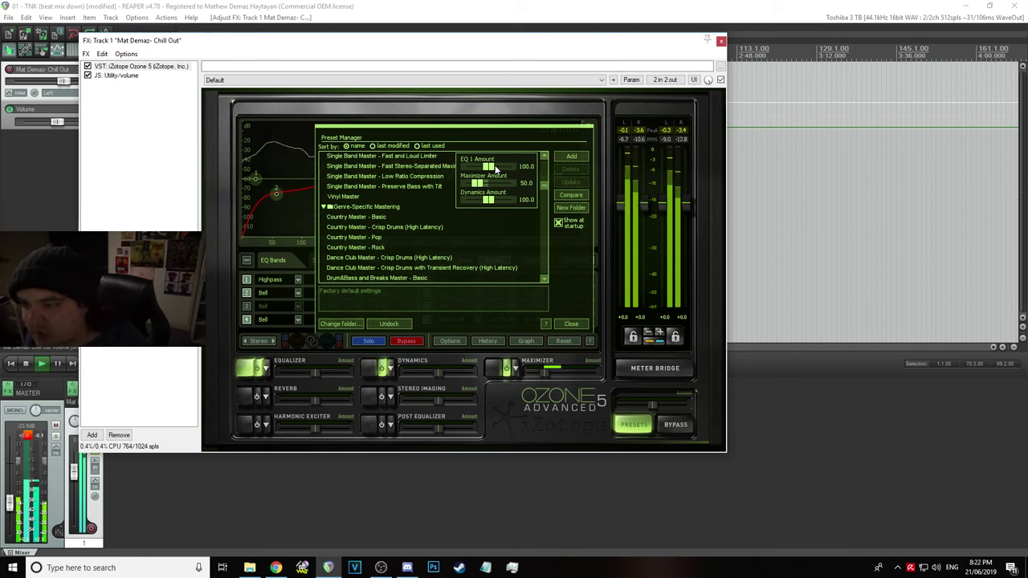
{"action": "key", "text": "space"}
{"action": "left_click_drag", "start_coordinate": [489, 166], "coordinate": [495, 163]}
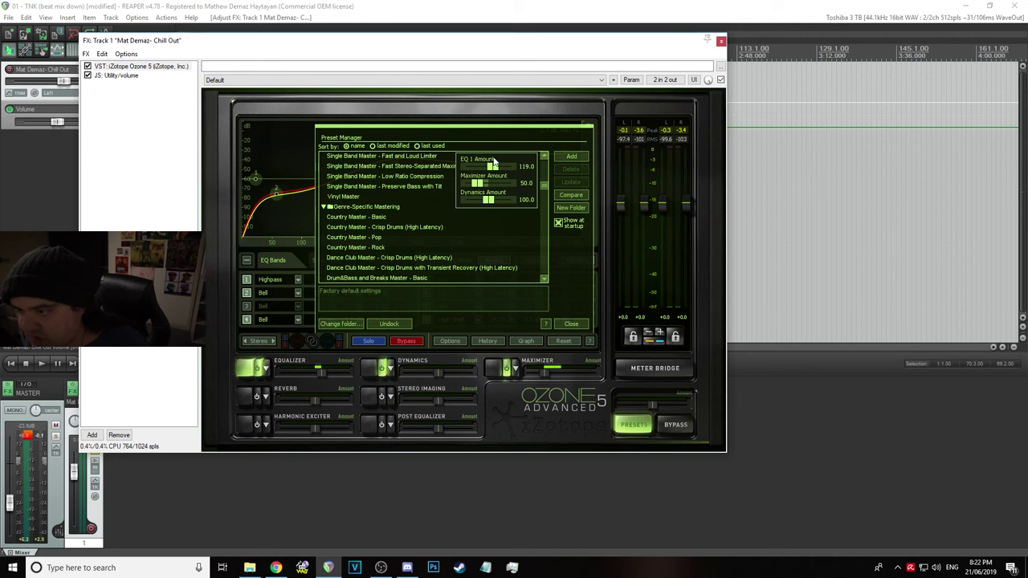
{"action": "left_click", "coordinate": [491, 5]}
{"action": "key", "text": "space"}
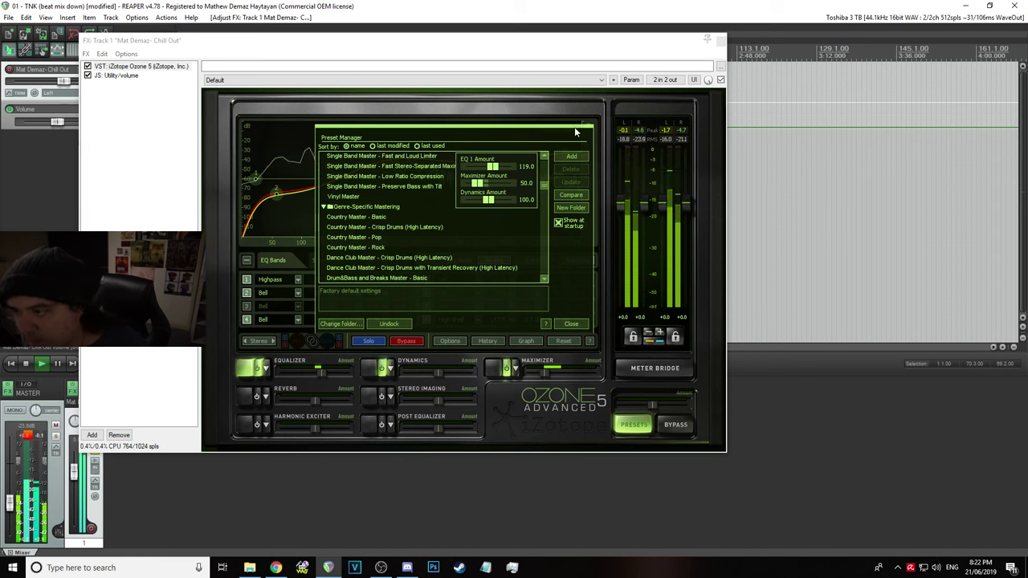
{"action": "key", "text": "space"}
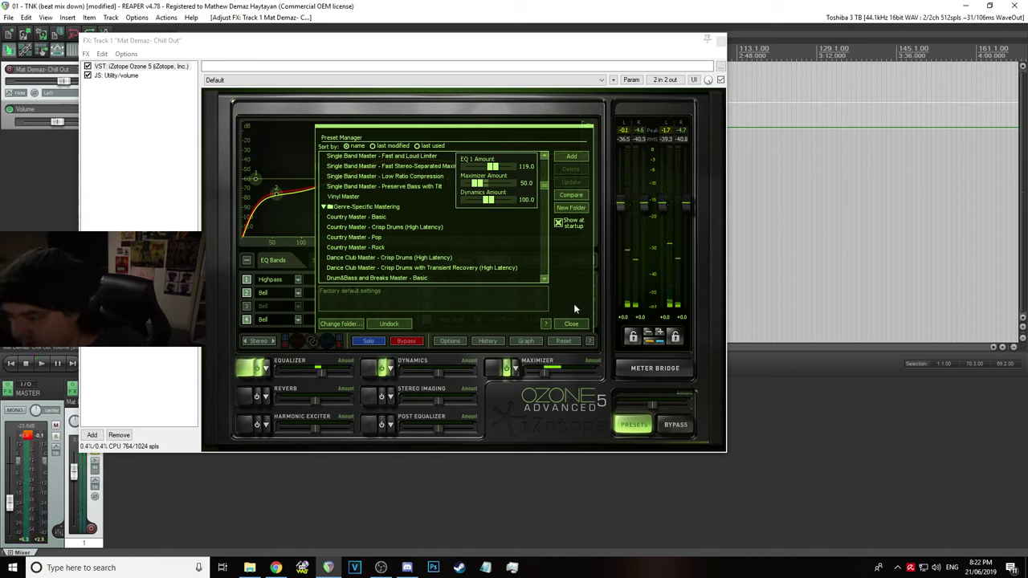
Close the Preset Manager, readjust the Equalizer amount to slightly above its default and audition the result
{"action": "left_click", "coordinate": [568, 323]}
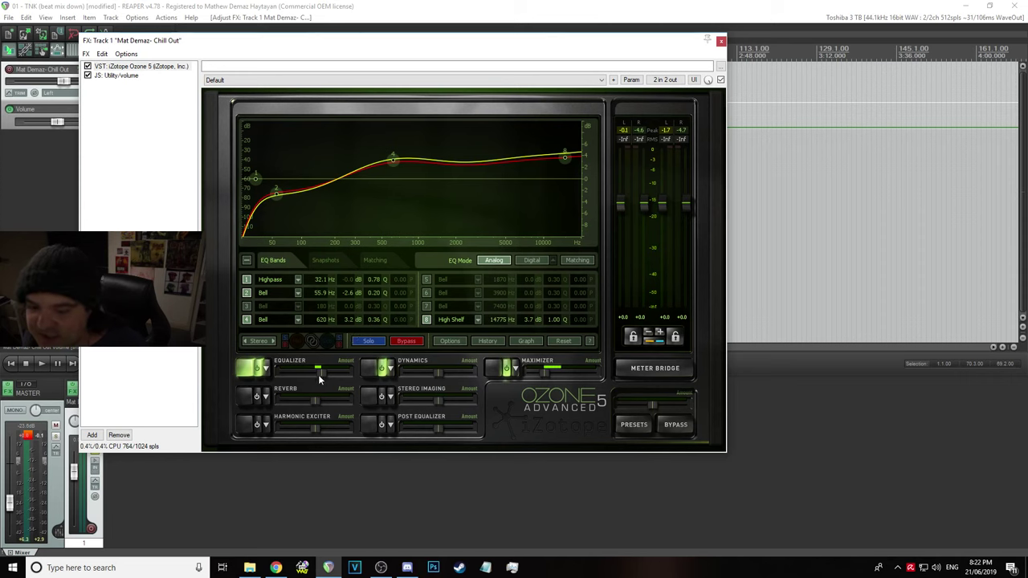
{"action": "mouse_move", "coordinate": [319, 372]}
{"action": "left_mouse_down"}
{"action": "mouse_move", "coordinate": [264, 360]}
{"action": "mouse_move", "coordinate": [315, 361]}
{"action": "mouse_move", "coordinate": [314, 373]}
{"action": "left_mouse_up"}
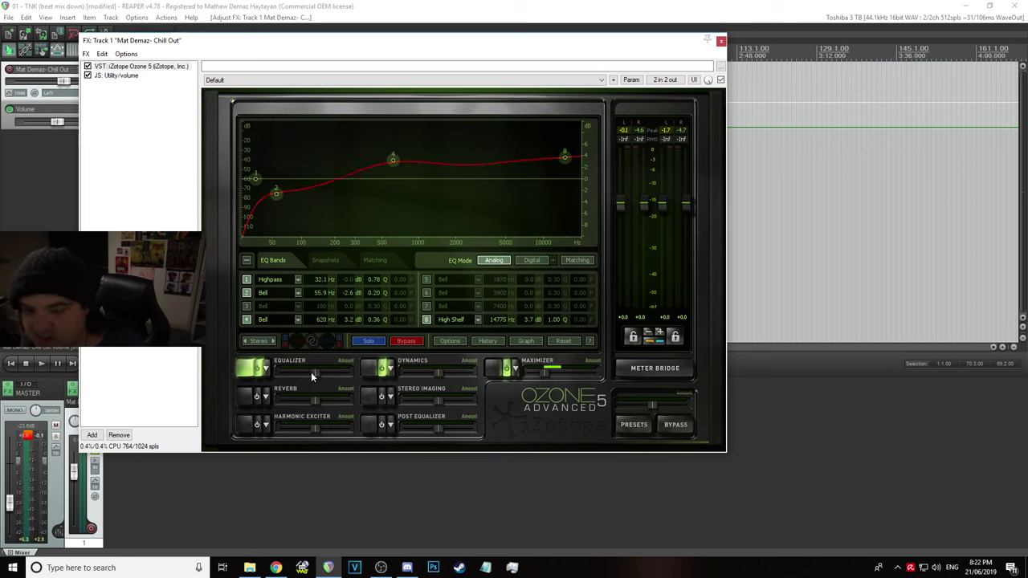
{"action": "mouse_move", "coordinate": [314, 371]}
{"action": "left_mouse_down"}
{"action": "mouse_move", "coordinate": [330, 376]}
{"action": "mouse_move", "coordinate": [320, 377]}
{"action": "left_mouse_up"}
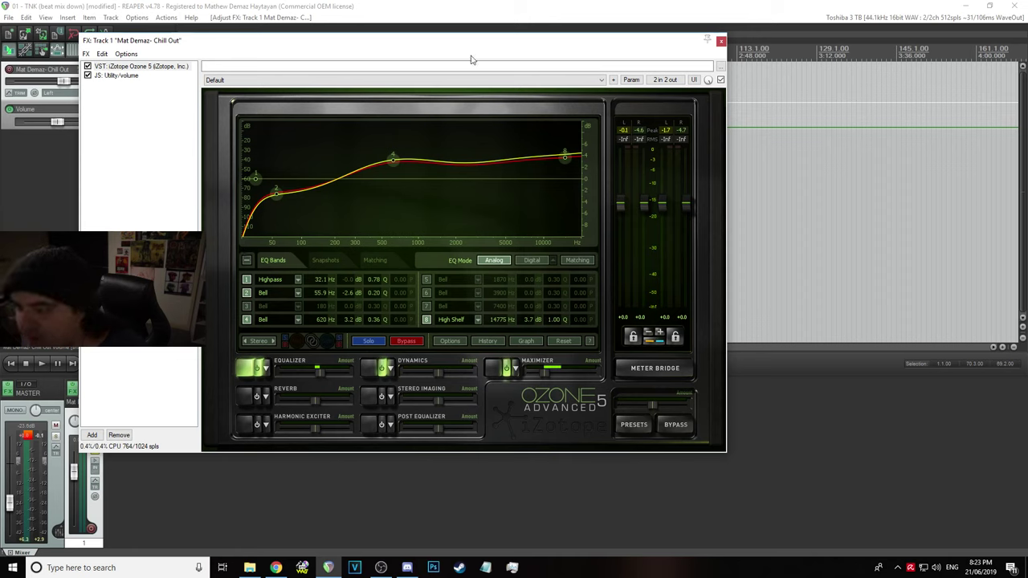
{"action": "left_click", "coordinate": [432, 5]}
{"action": "key", "text": "space"}
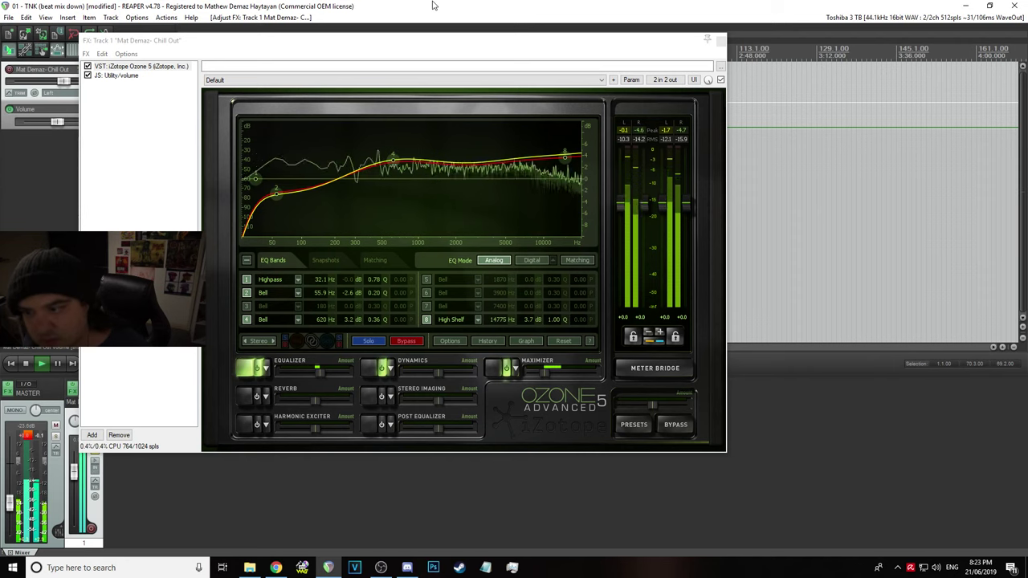
{"action": "key", "text": "space"}
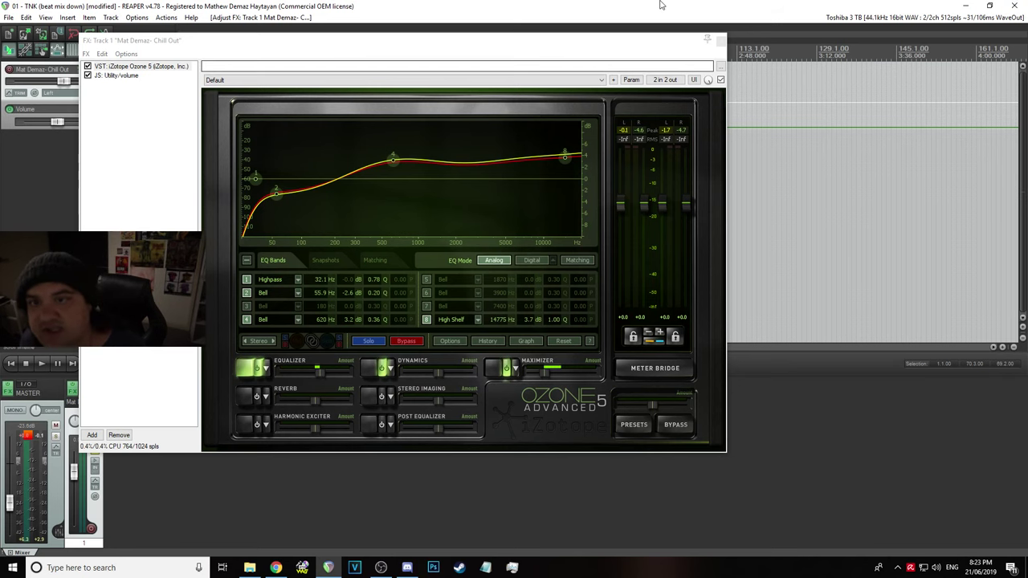
Move the FX window clear of the timeline and listen to the track from bar 7, near its end and from the start
{"action": "left_click_drag", "start_coordinate": [347, 43], "coordinate": [524, 148]}
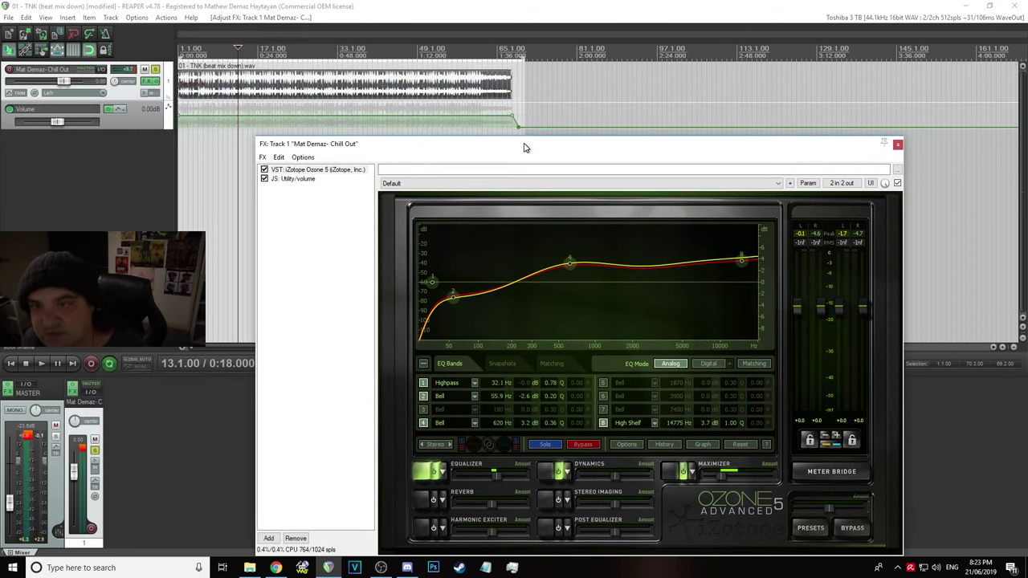
{"action": "left_click", "coordinate": [209, 96]}
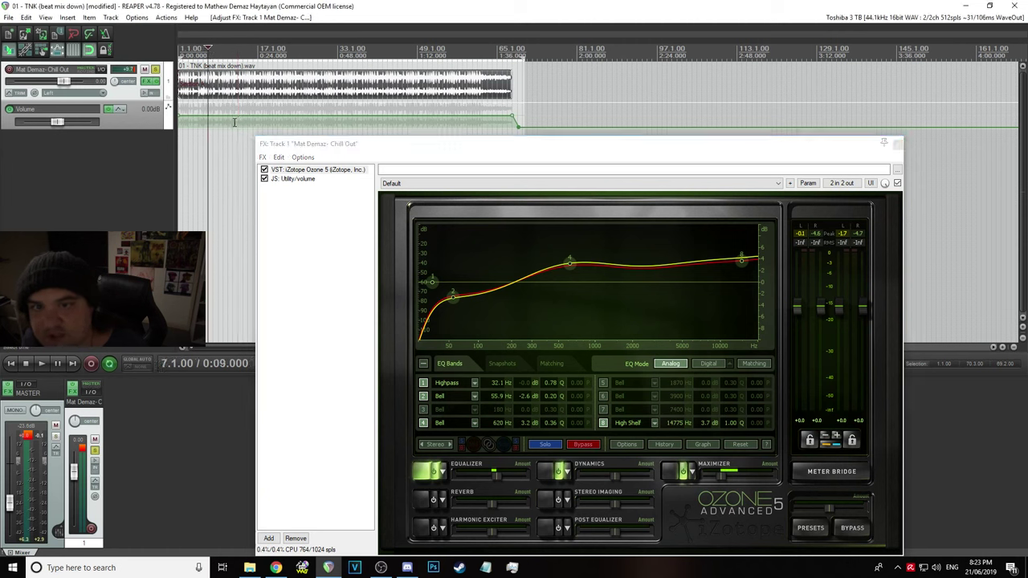
{"action": "key", "text": "space"}
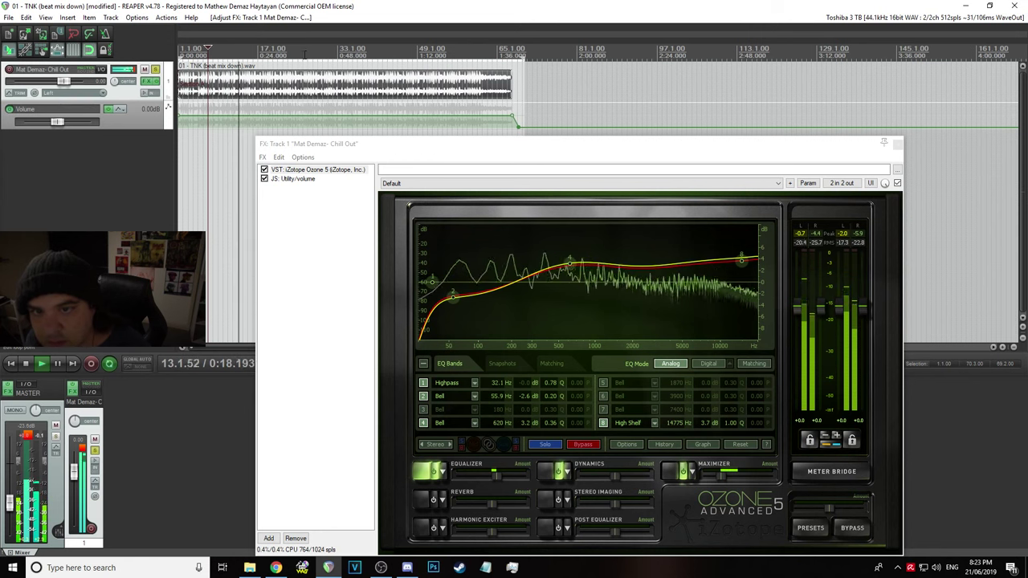
{"action": "scroll", "coordinate": [330, 77], "scroll_direction": "down", "scroll_amount": 4}
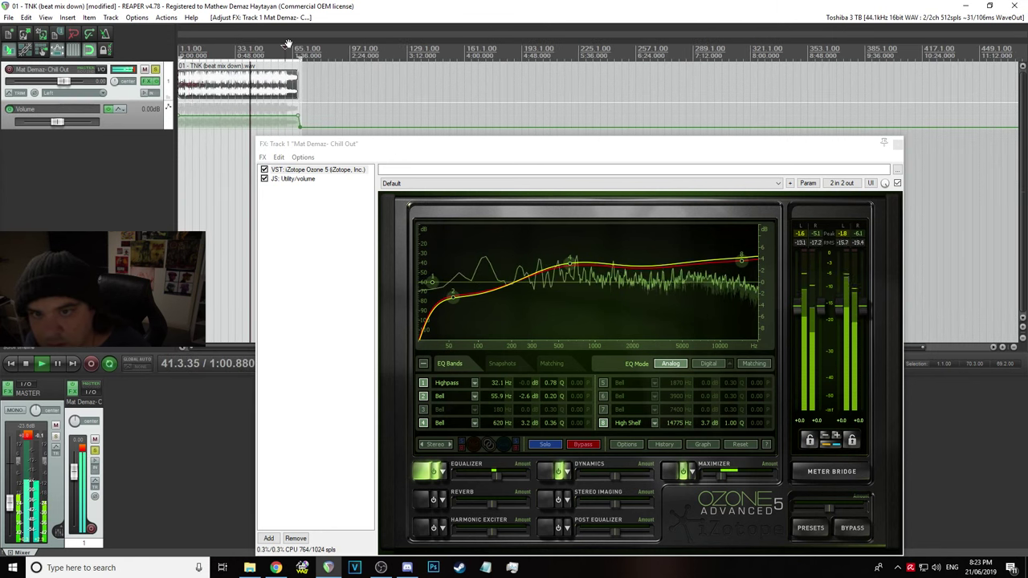
{"action": "left_click", "coordinate": [286, 45]}
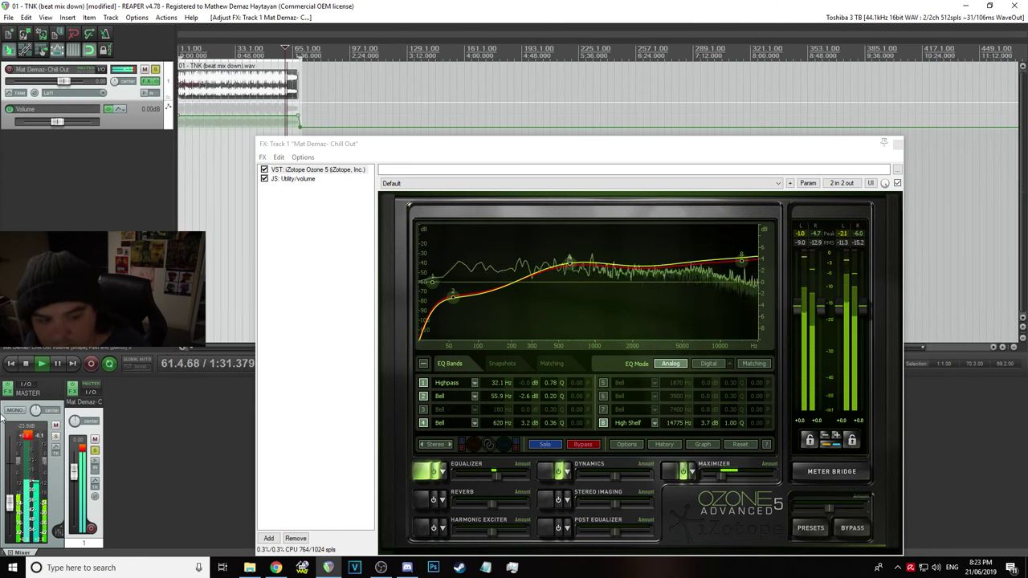
{"action": "left_click", "coordinate": [10, 366]}
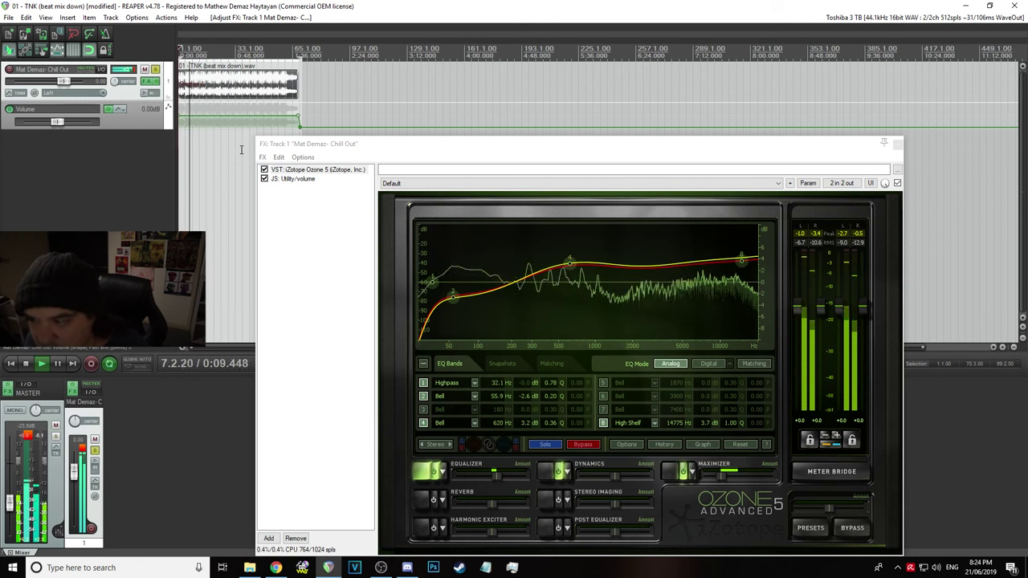
{"action": "key", "text": "space"}
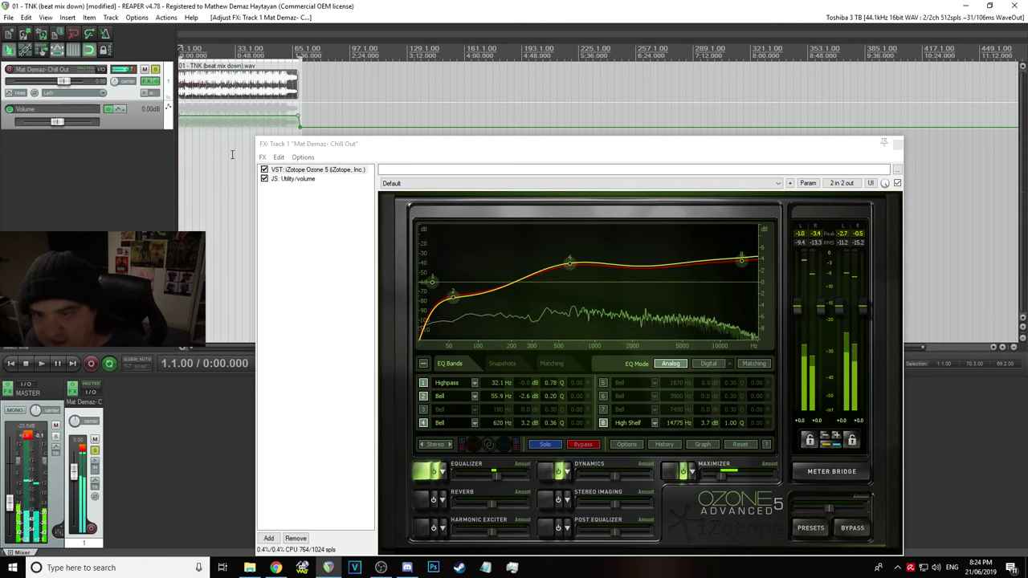
Save the project and reset the master volume to 0 dB
{"action": "left_click", "coordinate": [8, 17]}
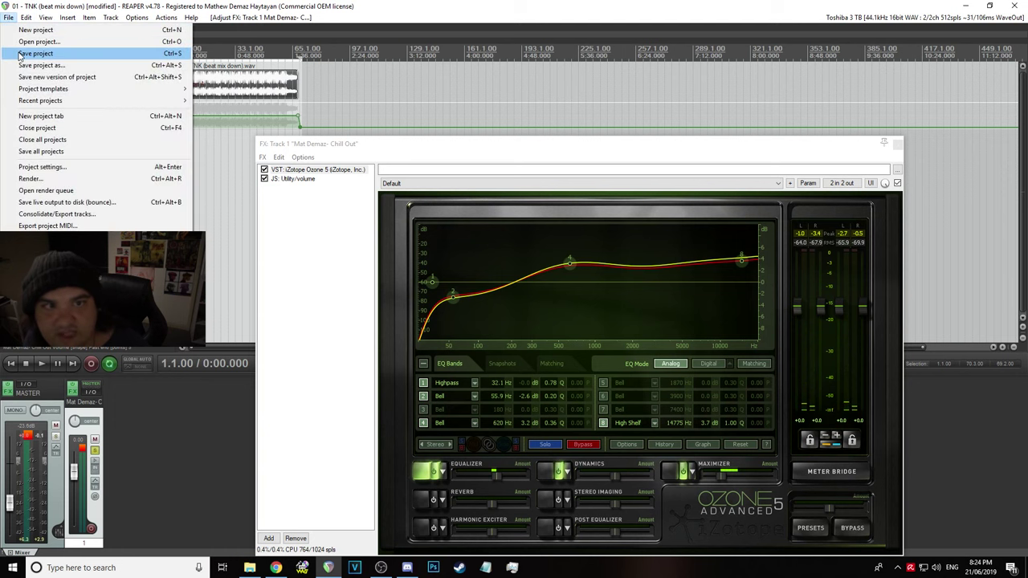
{"action": "left_click", "coordinate": [19, 54]}
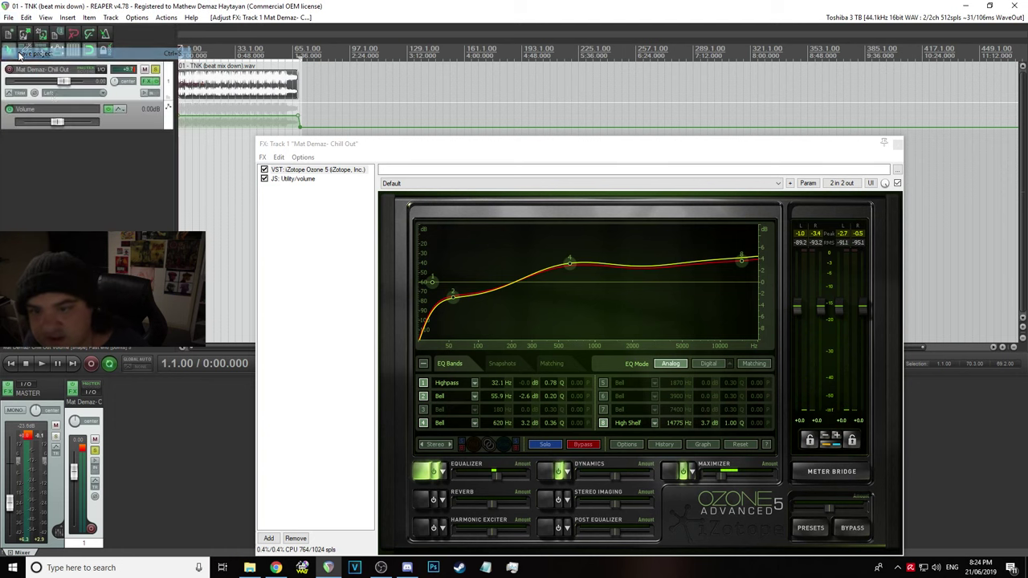
{"action": "double_click", "coordinate": [8, 505]}
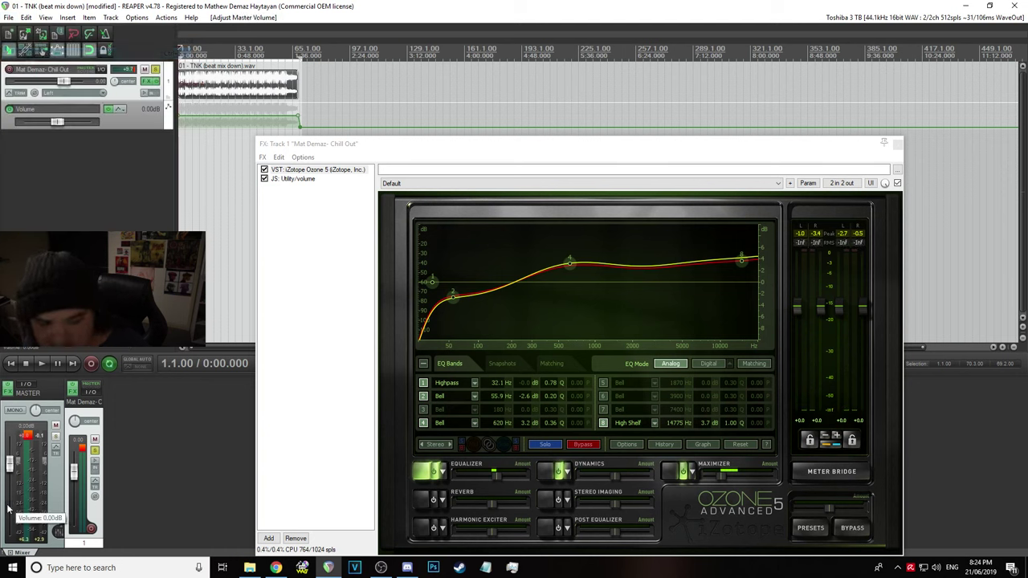
Render the master mix time selection to 01 - TNK (beat mix down).wav, overwriting the existing file, and close the finished render
{"action": "left_click", "coordinate": [8, 17]}
{"action": "left_click", "coordinate": [49, 180]}
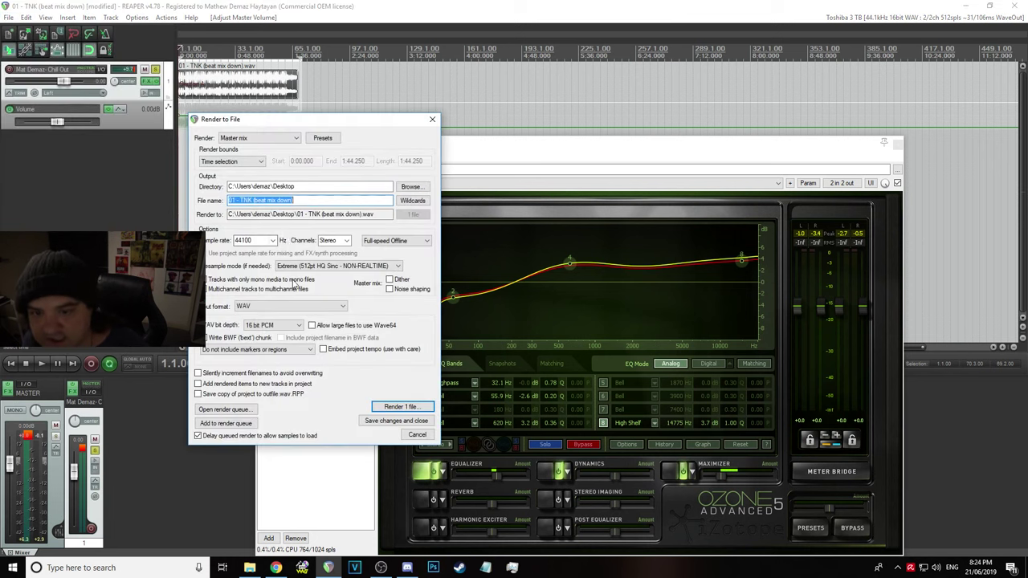
{"action": "left_click", "coordinate": [402, 406]}
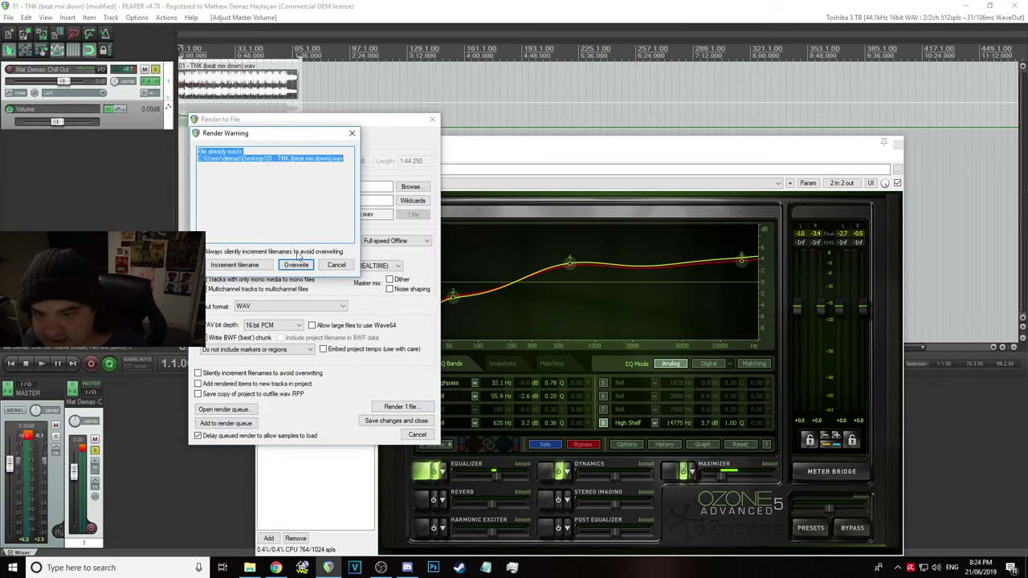
{"action": "left_click", "coordinate": [296, 266]}
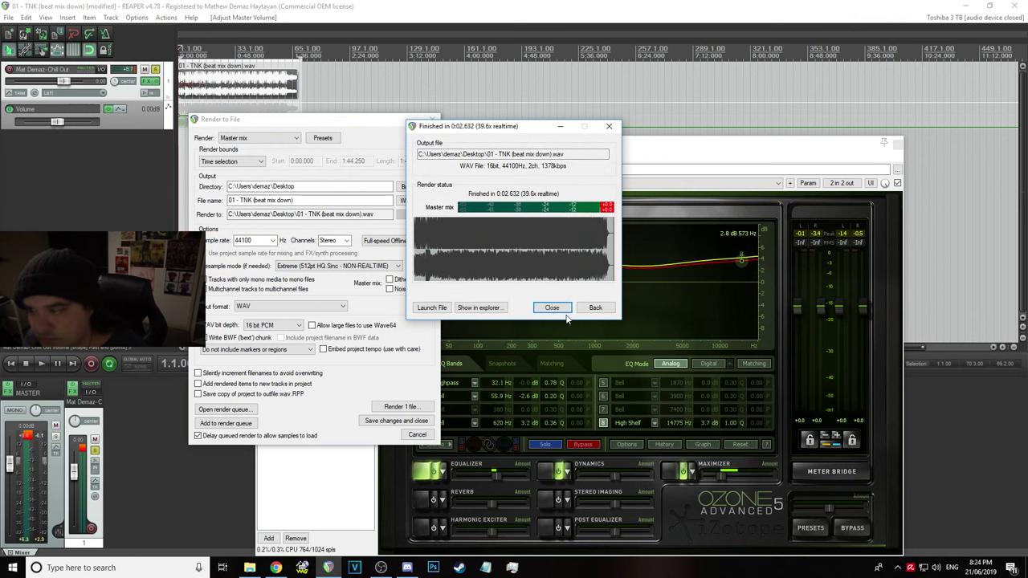
{"action": "left_click", "coordinate": [563, 308]}
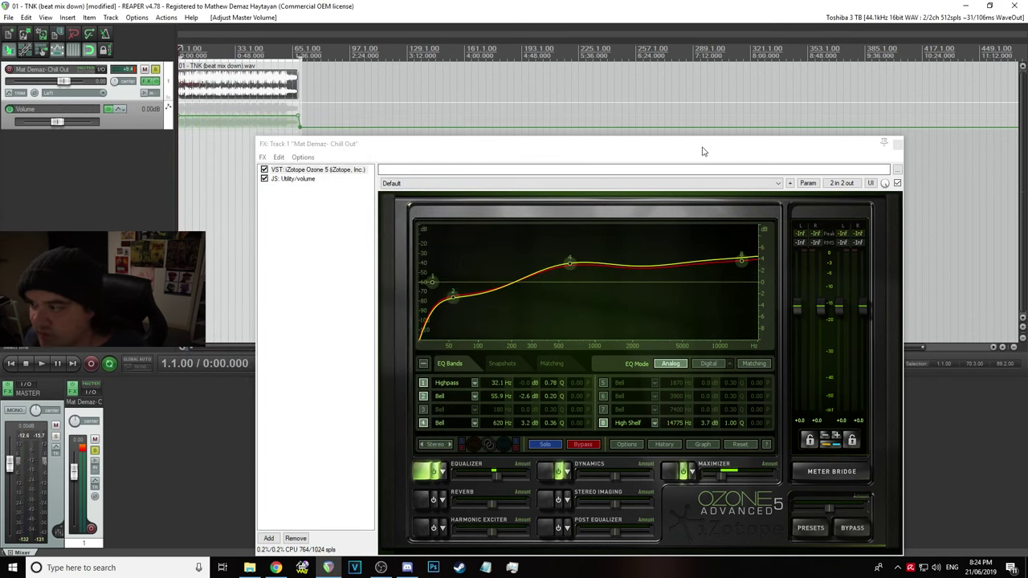
Close the track's FX window and save the project
{"action": "left_click_drag", "start_coordinate": [703, 151], "coordinate": [479, 105]}
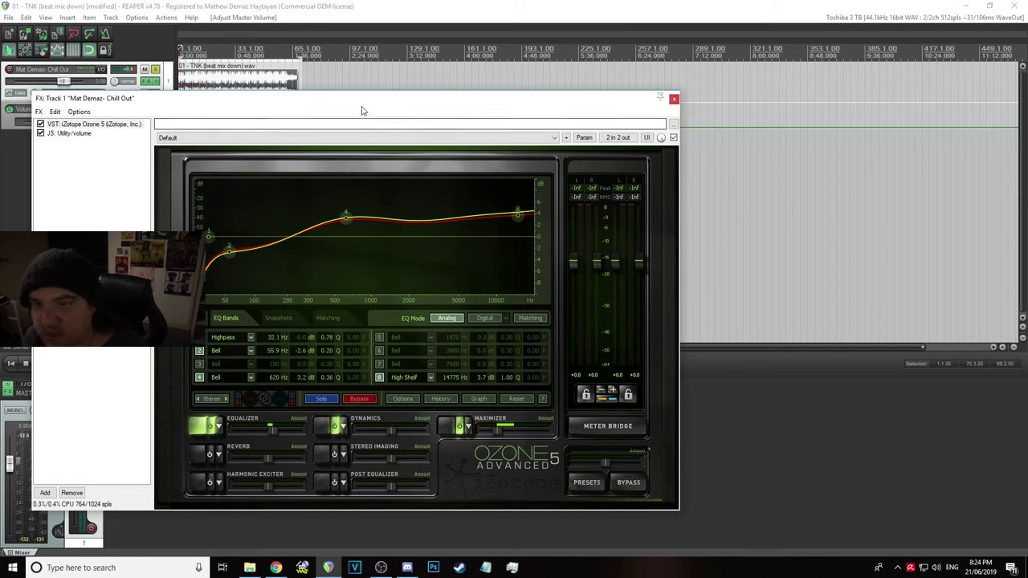
{"action": "left_click", "coordinate": [673, 100]}
{"action": "left_click", "coordinate": [10, 17]}
{"action": "left_click", "coordinate": [46, 51]}
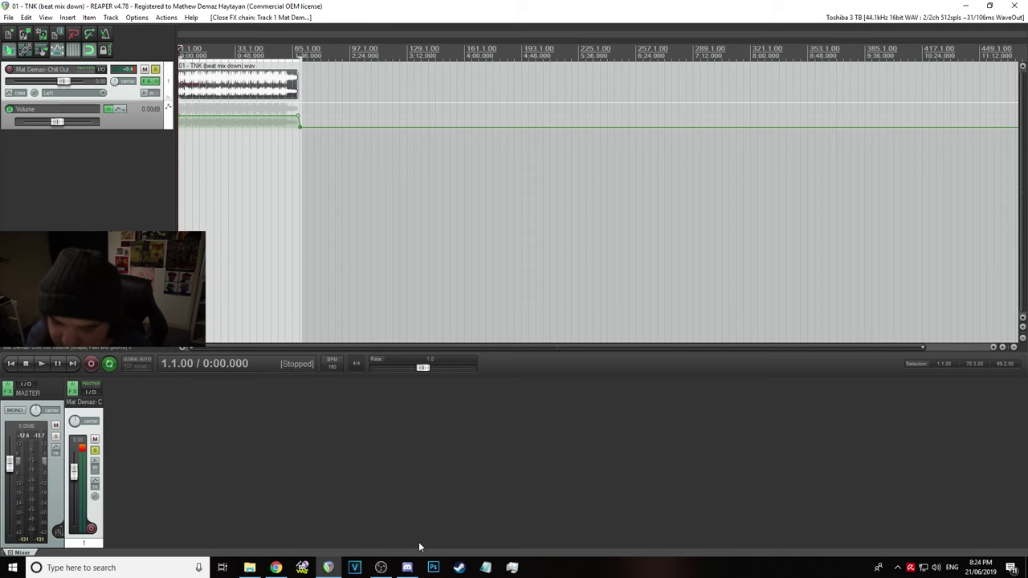
Check The Beat Iz Night folder in File Explorer, then return to REAPER and open the dialog for saving the project under another name
{"action": "mouse_move", "coordinate": [250, 566]}
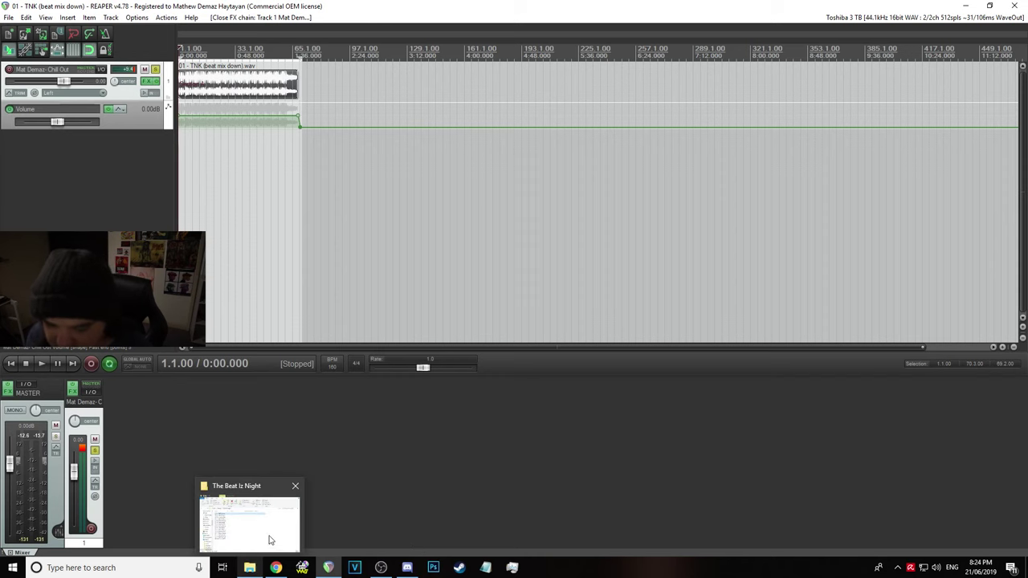
{"action": "left_click", "coordinate": [259, 526]}
{"action": "left_click", "coordinate": [8, 18]}
{"action": "left_click", "coordinate": [27, 66]}
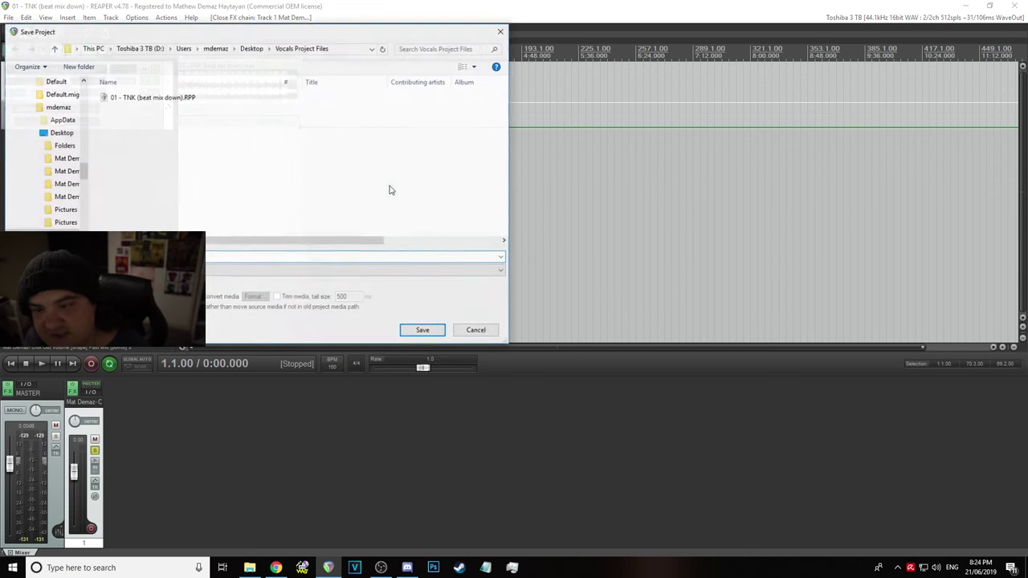
Copy the name of the 02 - Down In It_Ridin' On_Mixed Metaphores WAV in File Explorer and save the REAPER project under that name
{"action": "left_click", "coordinate": [249, 568]}
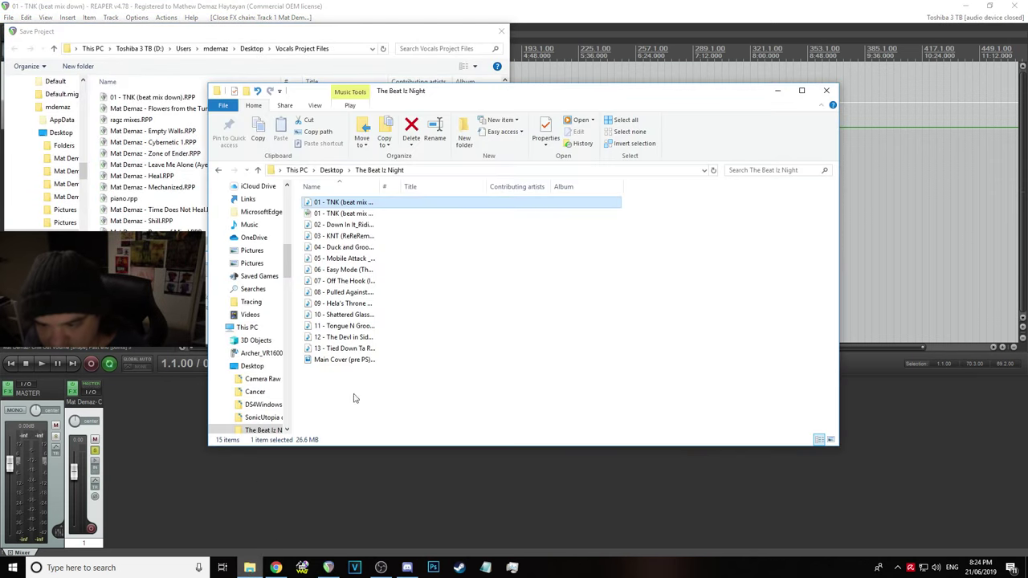
{"action": "left_click", "coordinate": [351, 225]}
{"action": "right_click", "coordinate": [351, 226]}
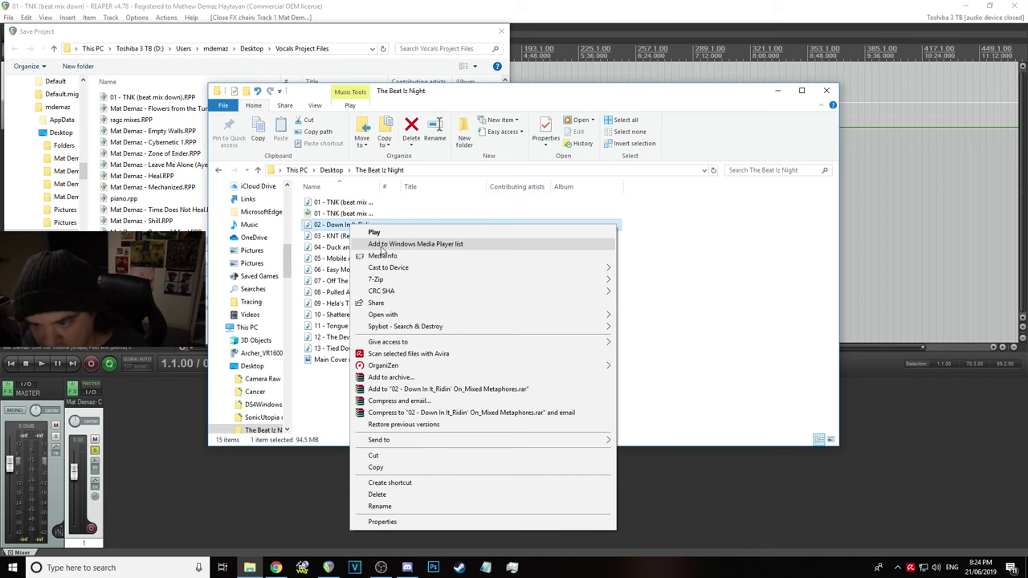
{"action": "left_click", "coordinate": [402, 507]}
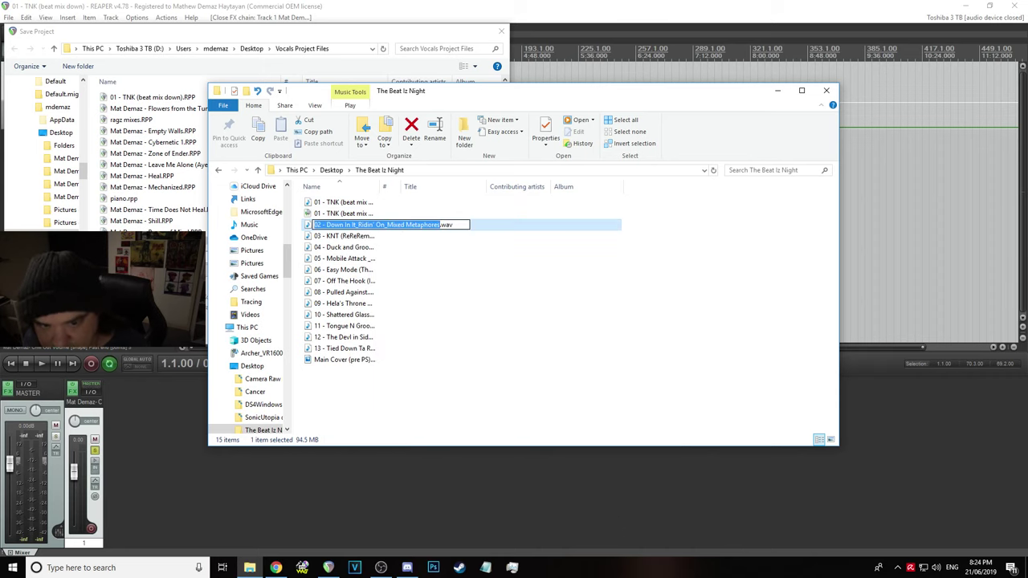
{"action": "key", "text": "alt+Tab"}
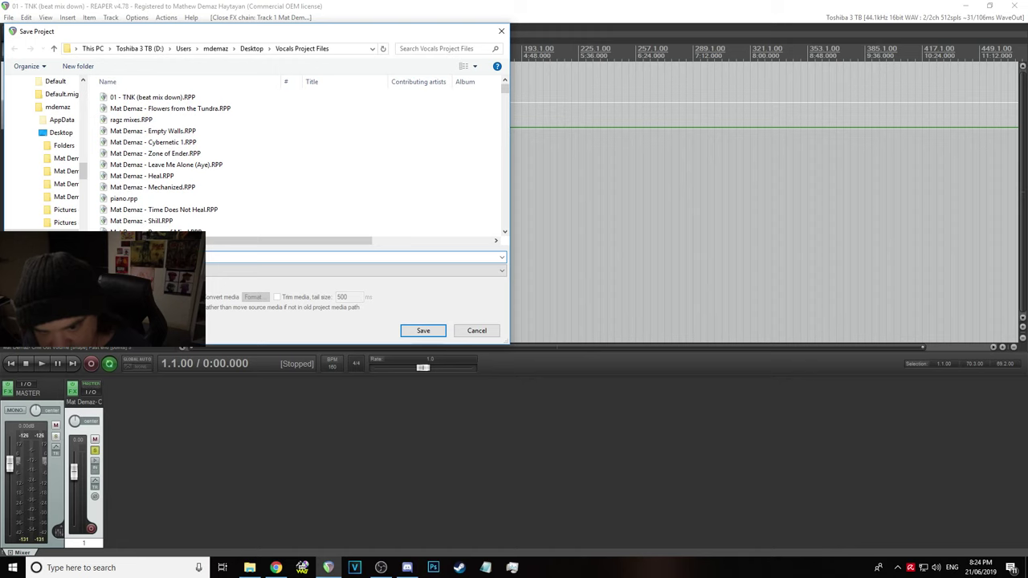
{"action": "key", "text": "ctrl+v"}
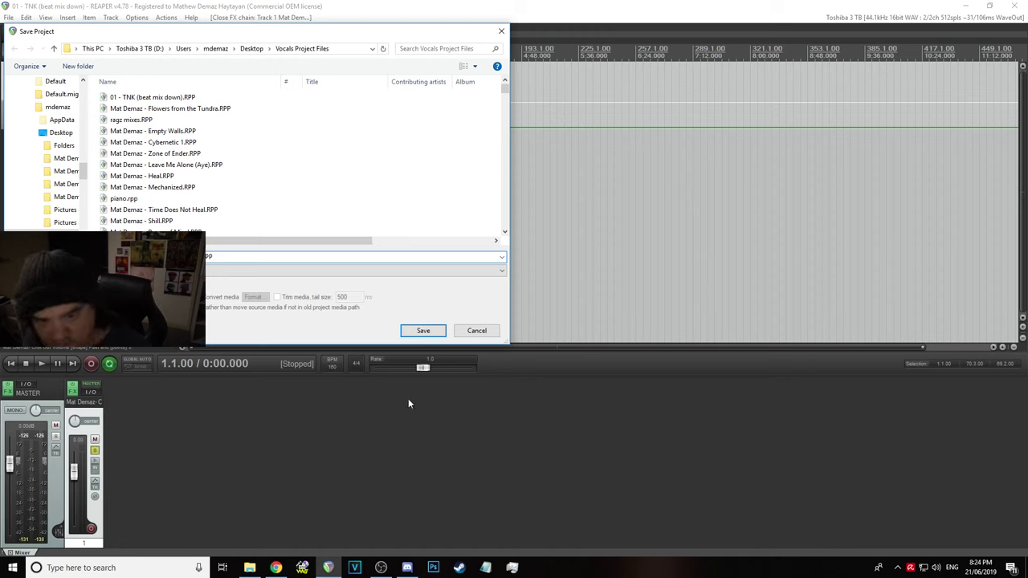
{"action": "key", "text": "Return"}
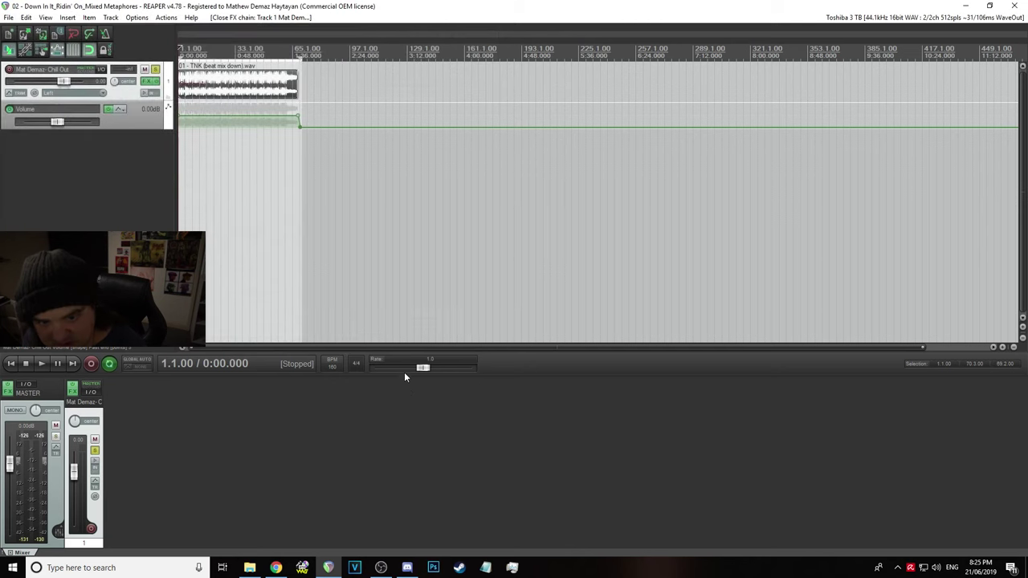
Delete the old audio item from the track and insert the 02 - Down In It_Ridin' On_Mixed Metaphores WAV at the project start
{"action": "left_click", "coordinate": [219, 89]}
{"action": "key", "text": "Delete"}
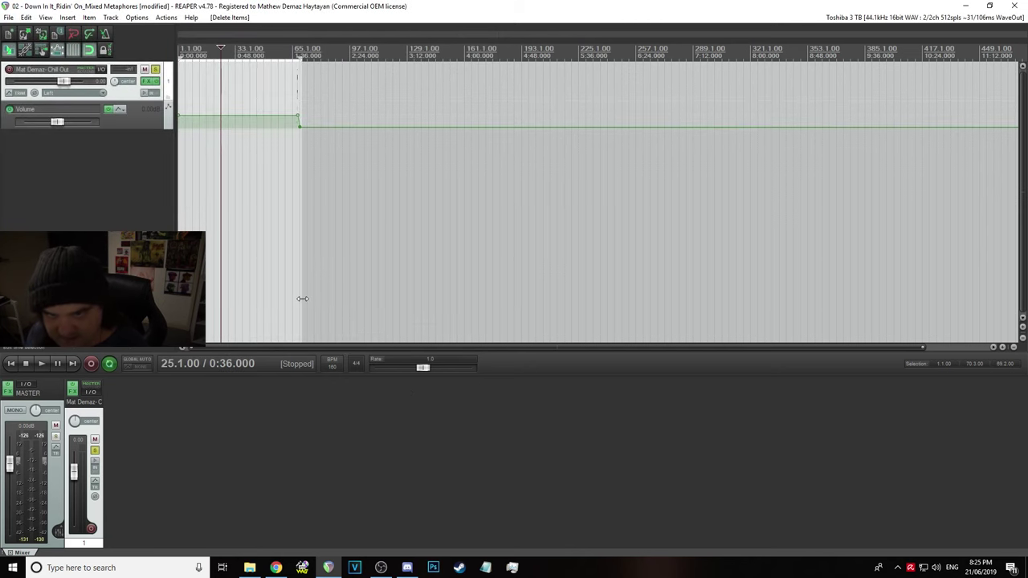
{"action": "left_click", "coordinate": [251, 558]}
{"action": "left_click_drag", "start_coordinate": [354, 227], "coordinate": [192, 85]}
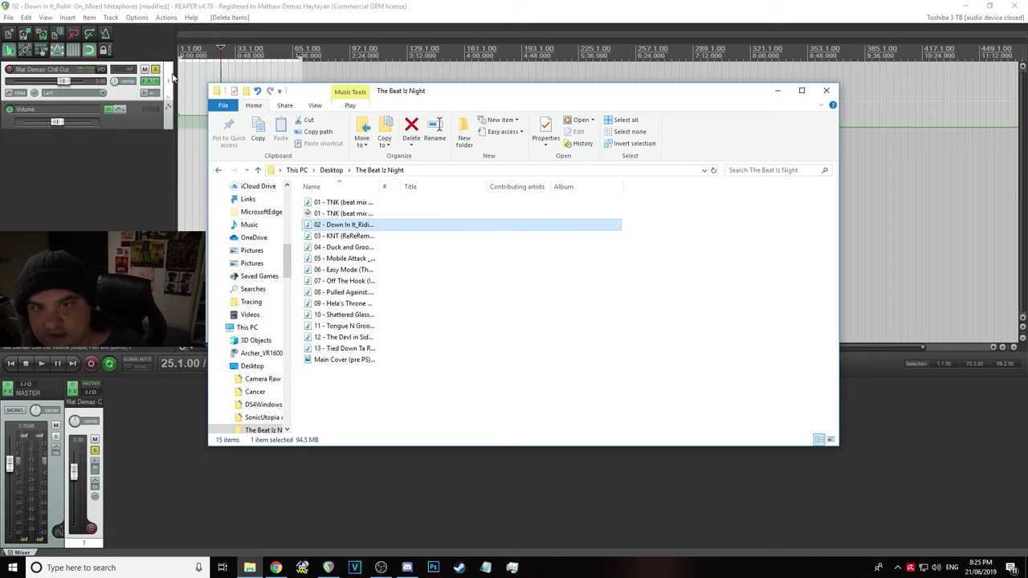
{"action": "scroll", "coordinate": [269, 184], "scroll_direction": "up", "scroll_amount": 2}
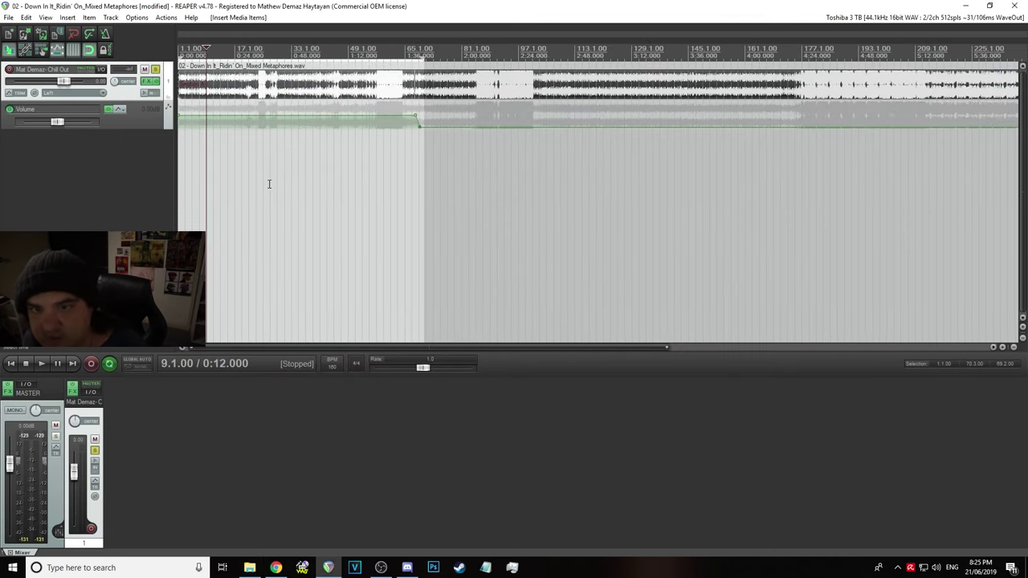
Play the new track's opening and lower the master volume to about -15 dB
{"action": "key", "text": "space"}
{"action": "key", "text": "space"}
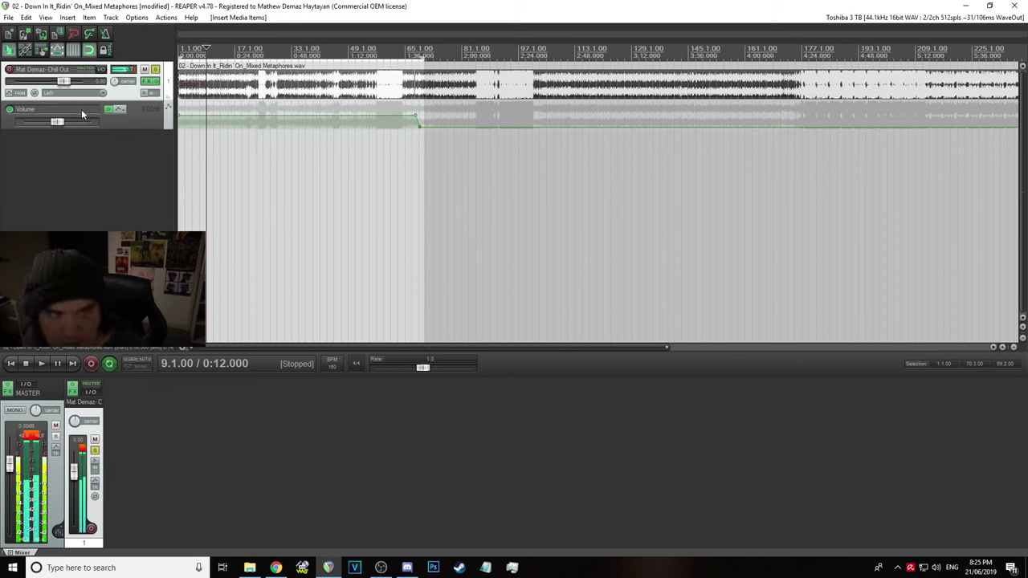
{"action": "left_click_drag", "start_coordinate": [13, 464], "coordinate": [11, 492]}
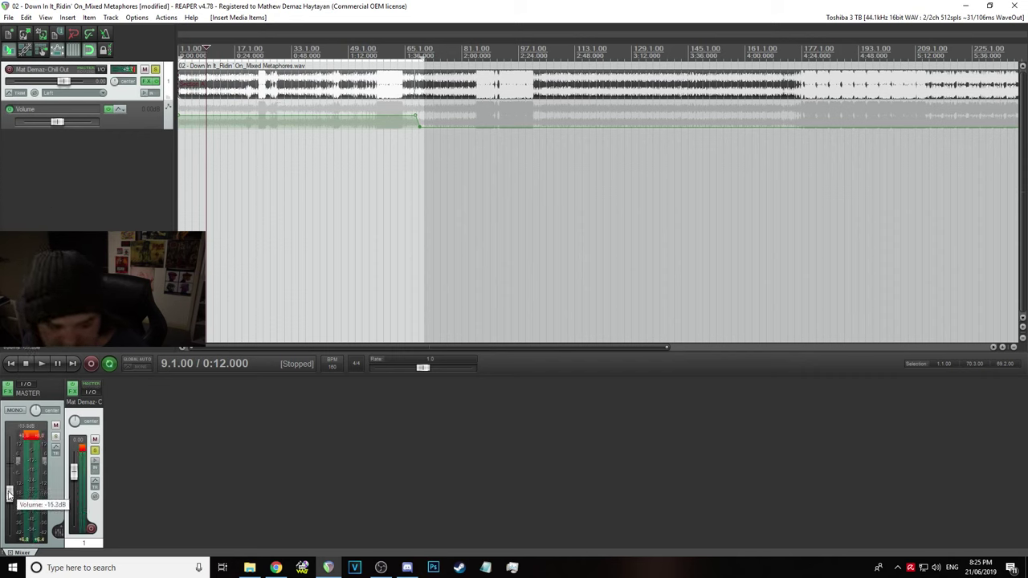
{"action": "key", "text": "space"}
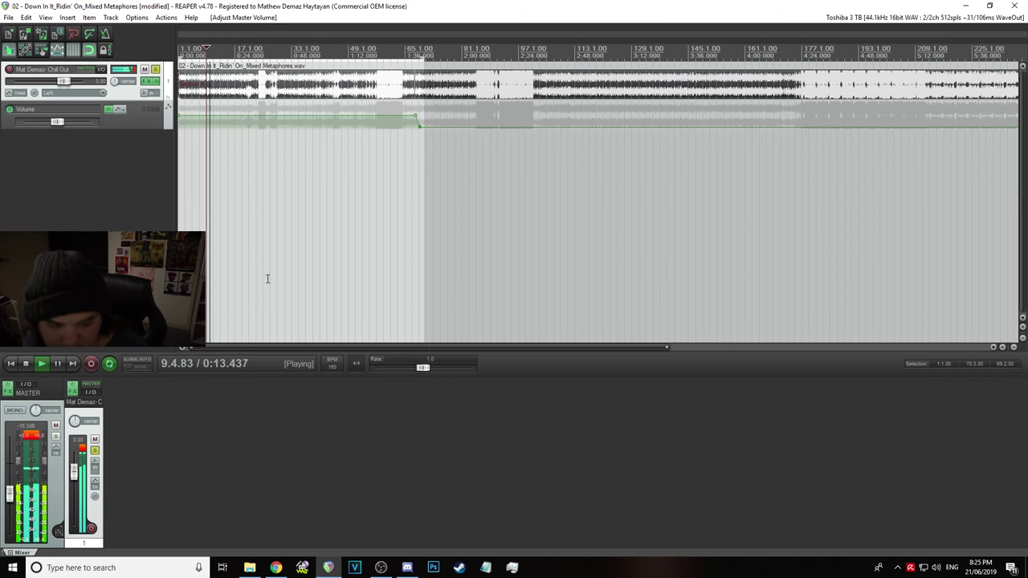
{"action": "scroll", "coordinate": [269, 153], "scroll_direction": "up", "scroll_amount": 3}
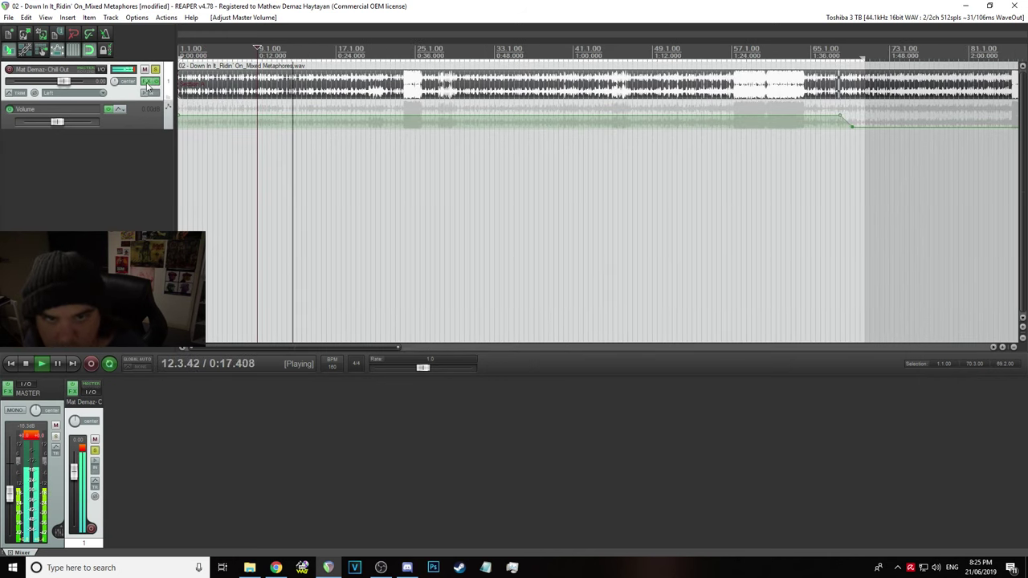
{"action": "key", "text": "space"}
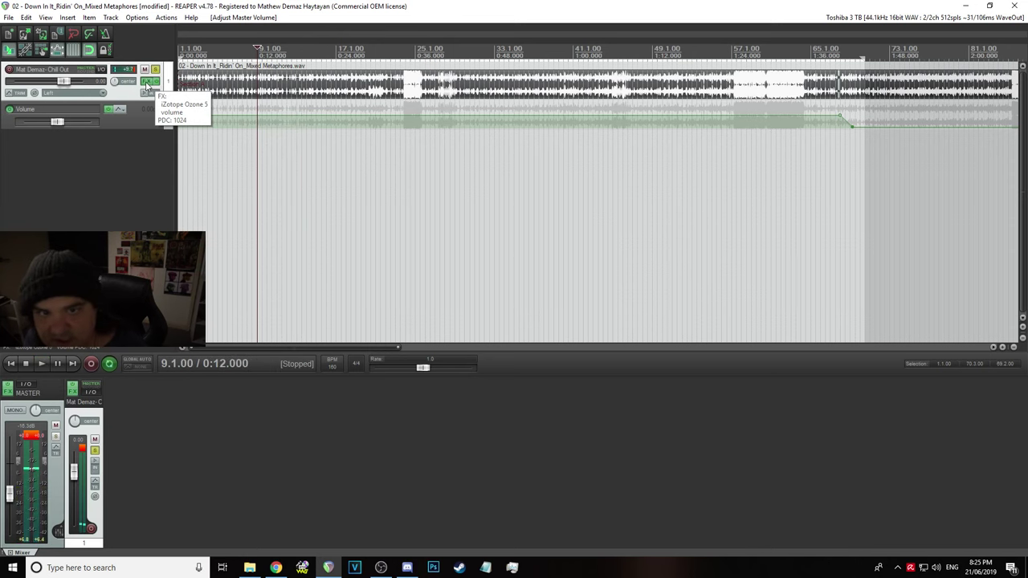
Open the track's JS volume effect, set its adjustment to 8 dB and play the track
{"action": "left_click", "coordinate": [149, 83]}
{"action": "left_click", "coordinate": [87, 135]}
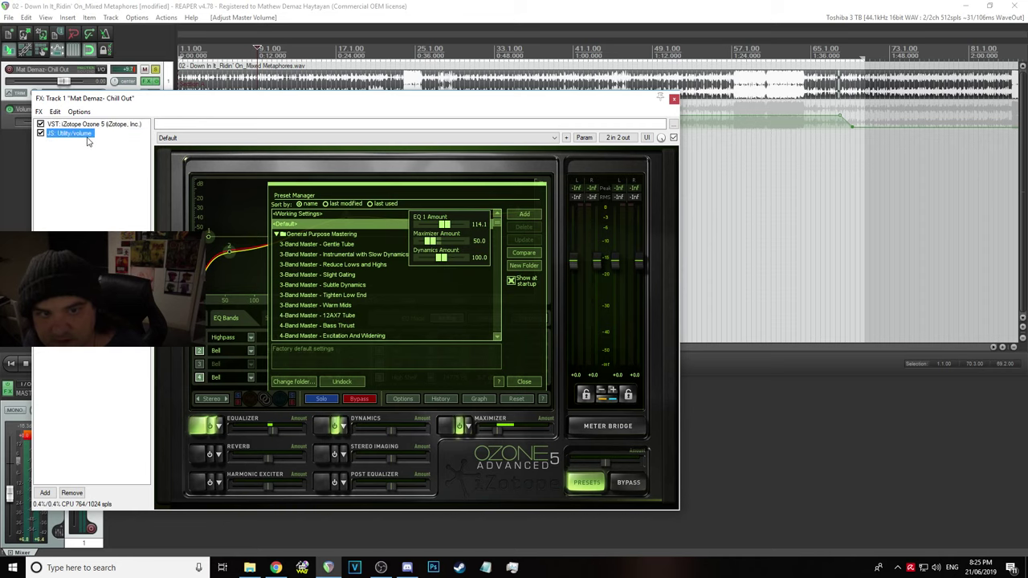
{"action": "left_click_drag", "start_coordinate": [645, 165], "coordinate": [542, 165]}
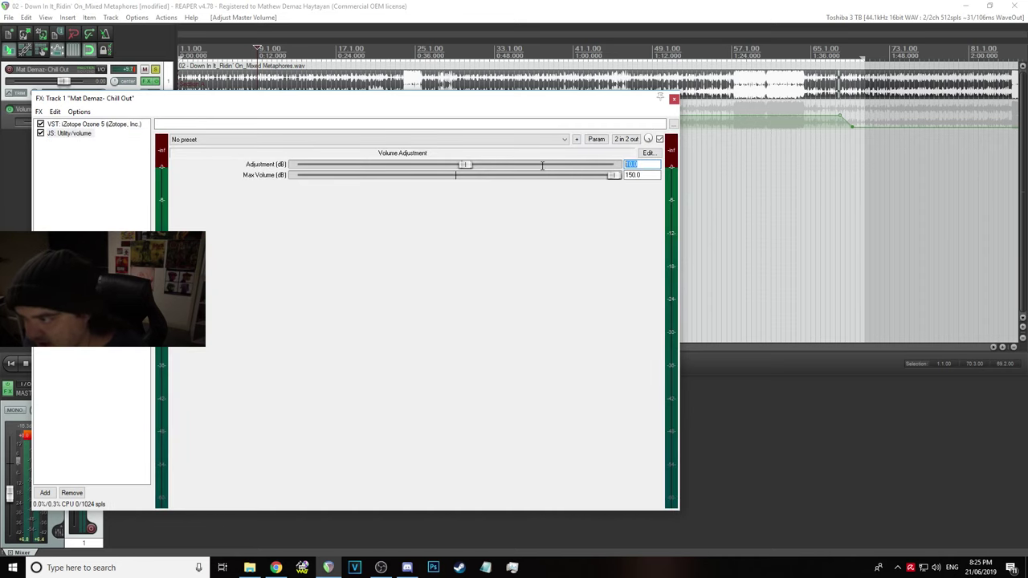
{"action": "type", "text": "8"}
{"action": "key", "text": "Return"}
{"action": "left_click", "coordinate": [495, 4]}
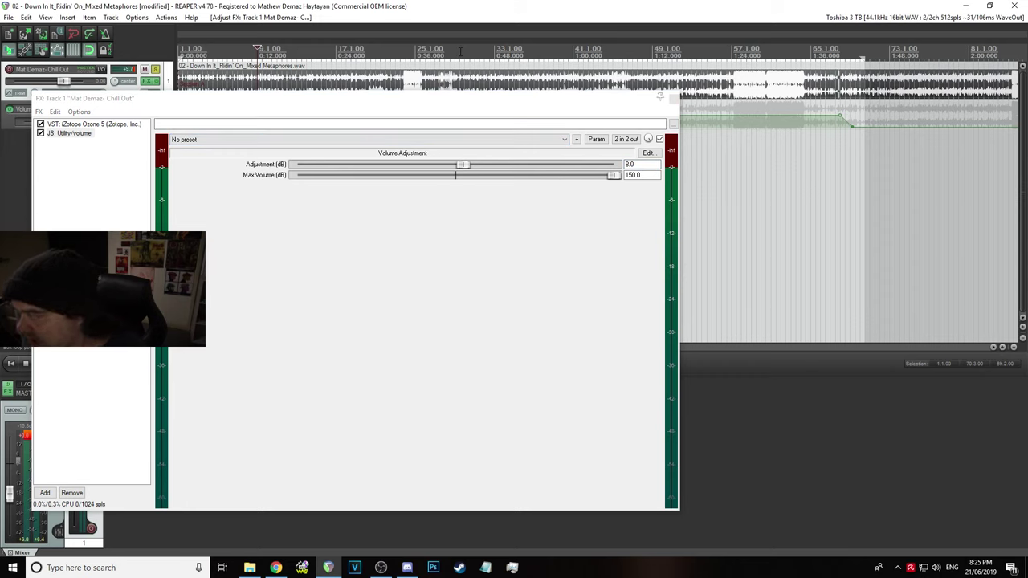
{"action": "key", "text": "space"}
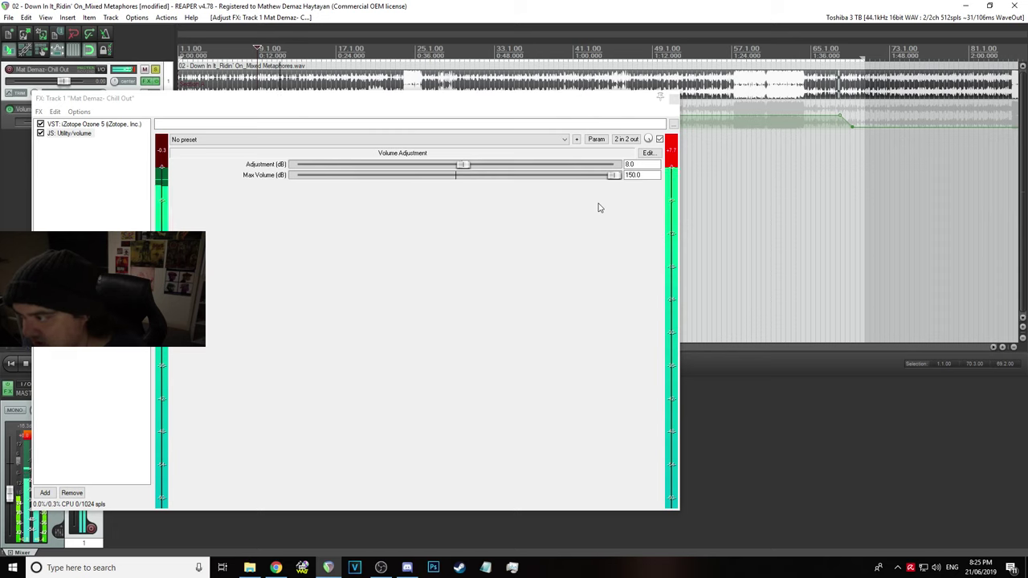
Lower the volume effect's adjustment to 7 dB and on to 6 dB, playing the track to compare
{"action": "left_click", "coordinate": [640, 164]}
{"action": "type", "text": "7"}
{"action": "left_click", "coordinate": [472, 4]}
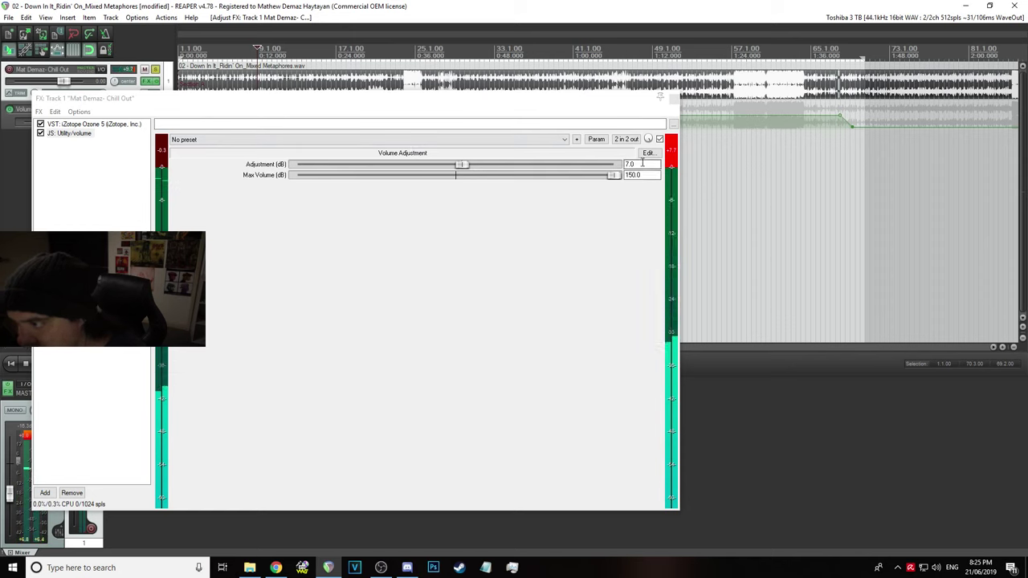
{"action": "left_click", "coordinate": [639, 164]}
{"action": "type", "text": "6"}
{"action": "key", "text": "Return"}
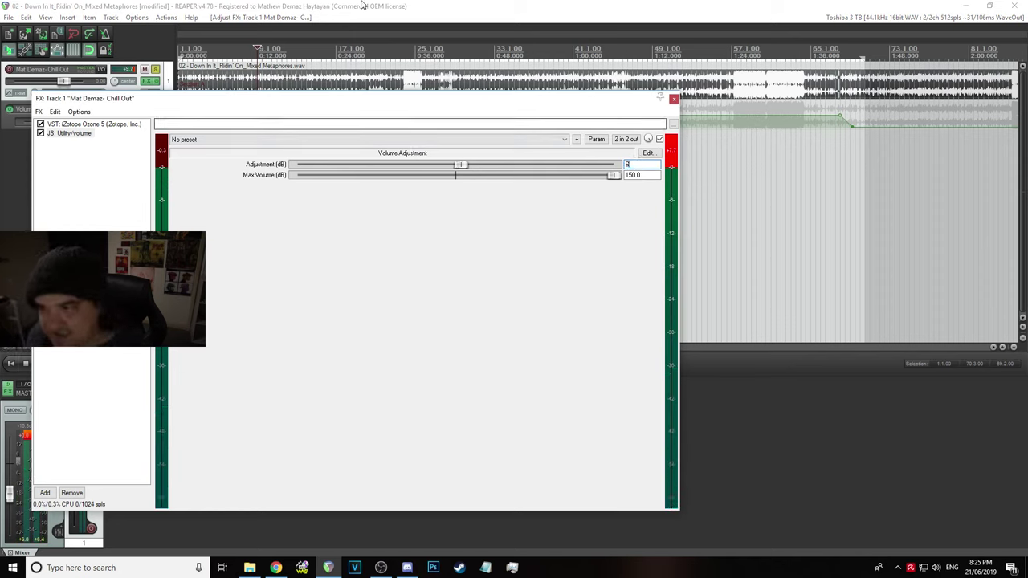
{"action": "left_click", "coordinate": [359, 6]}
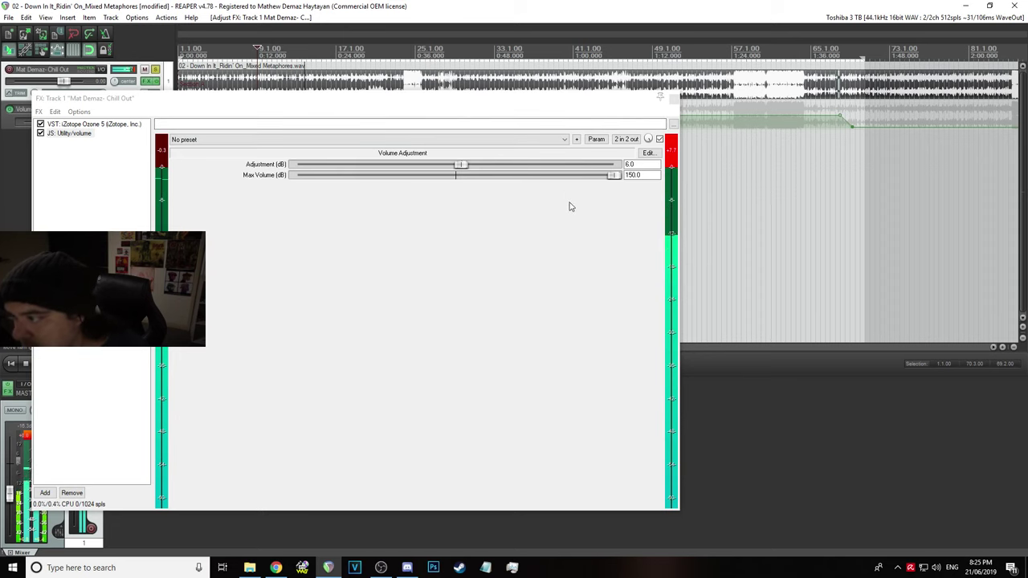
Try the volume effect's adjustment at 5 dB during playback, and return it to 6 dB
{"action": "left_click", "coordinate": [643, 164]}
{"action": "type", "text": "5"}
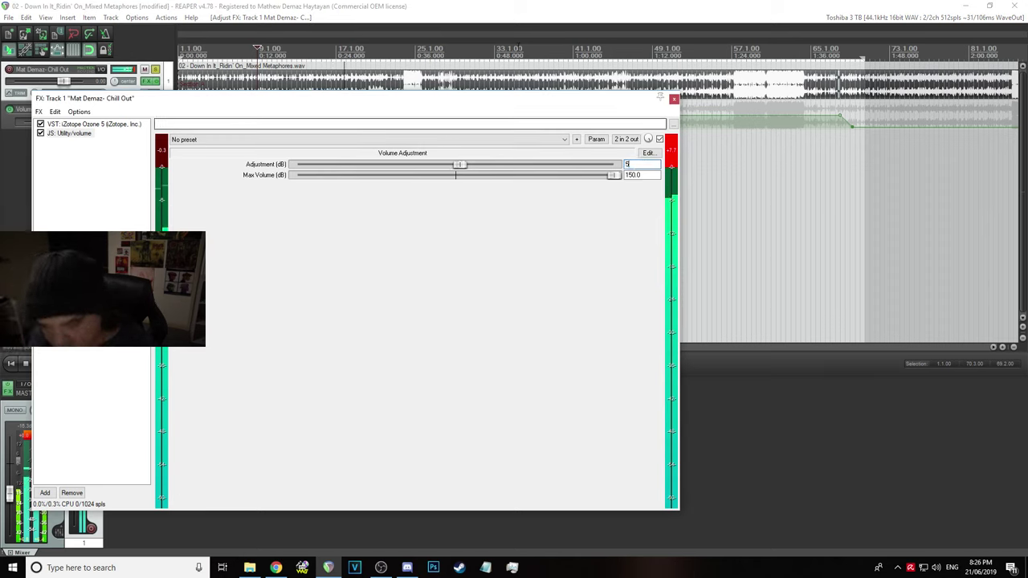
{"action": "key", "text": "Return"}
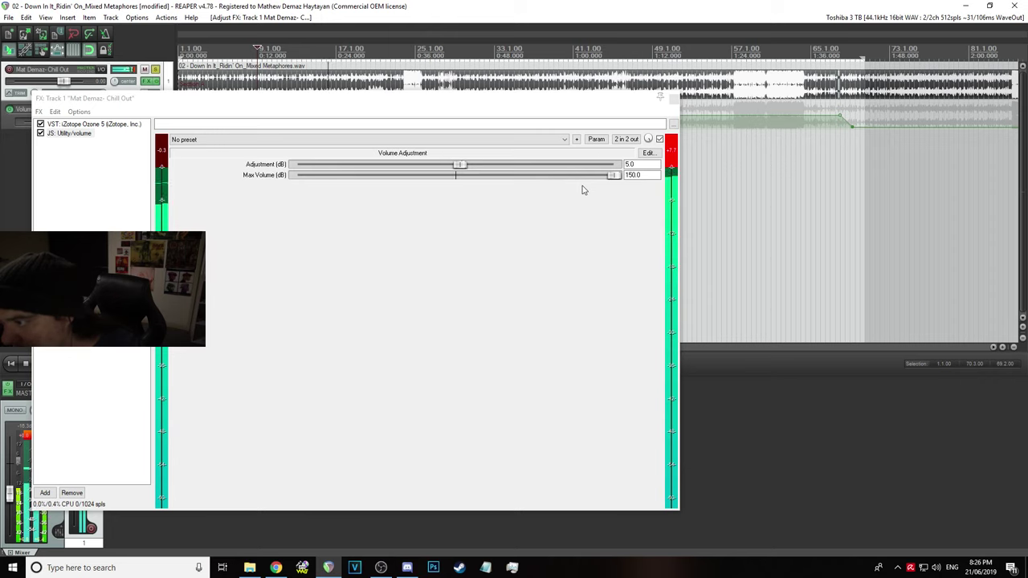
{"action": "left_click", "coordinate": [634, 164]}
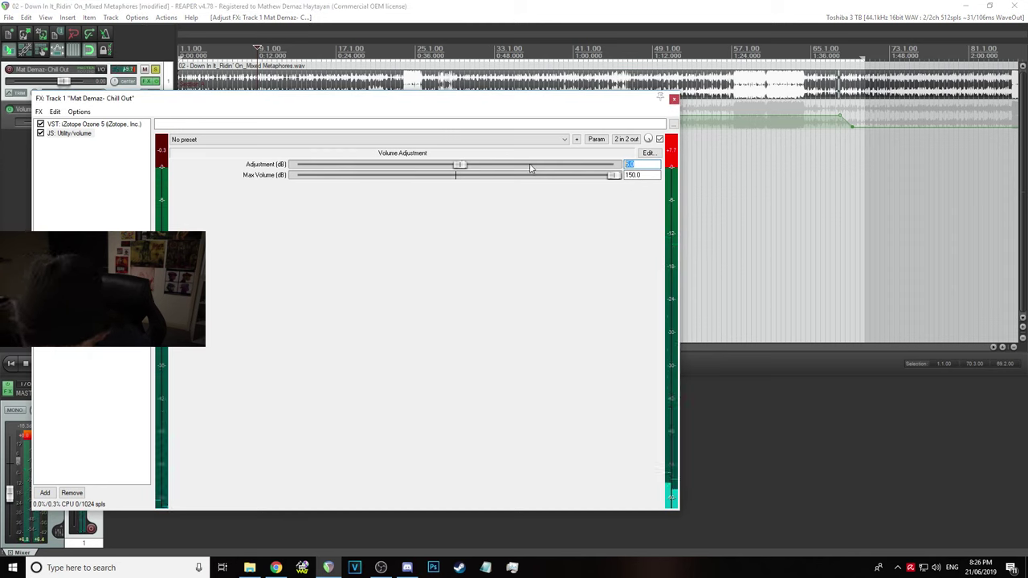
{"action": "type", "text": "6"}
{"action": "key", "text": "Return"}
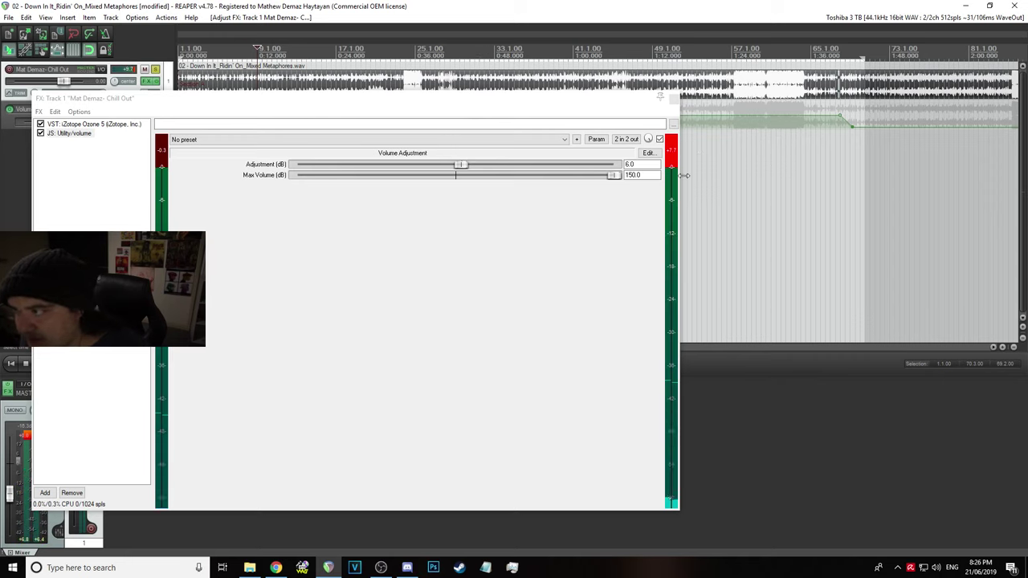
Close the track's FX window and save the 02 project
{"action": "left_click", "coordinate": [673, 100]}
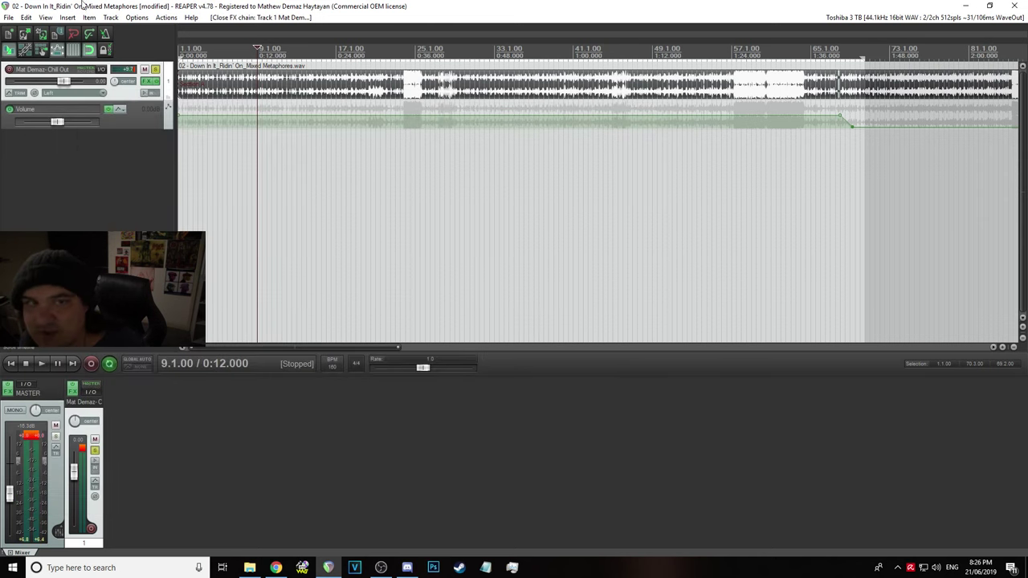
{"action": "left_click", "coordinate": [8, 17]}
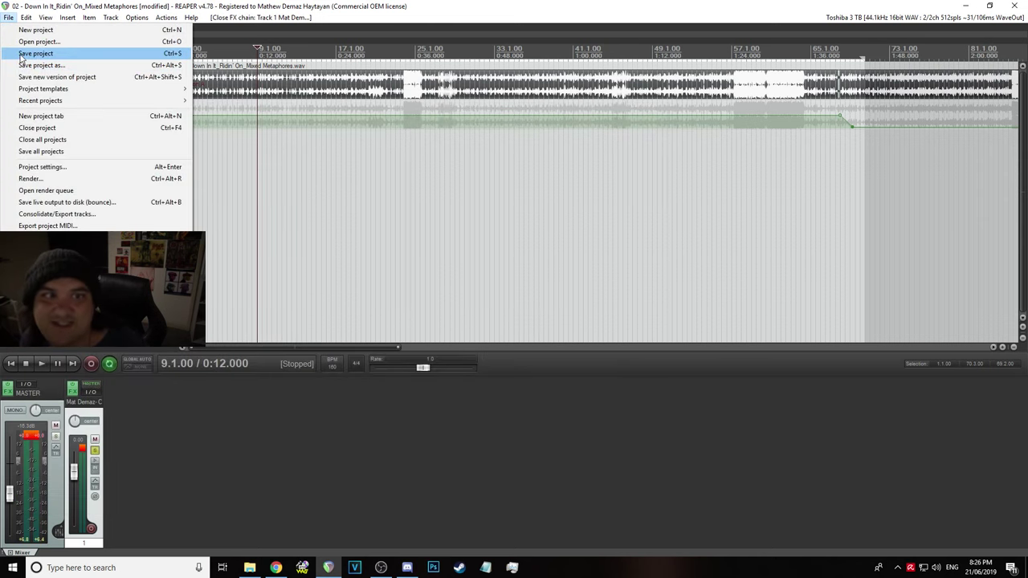
{"action": "left_click", "coordinate": [28, 53]}
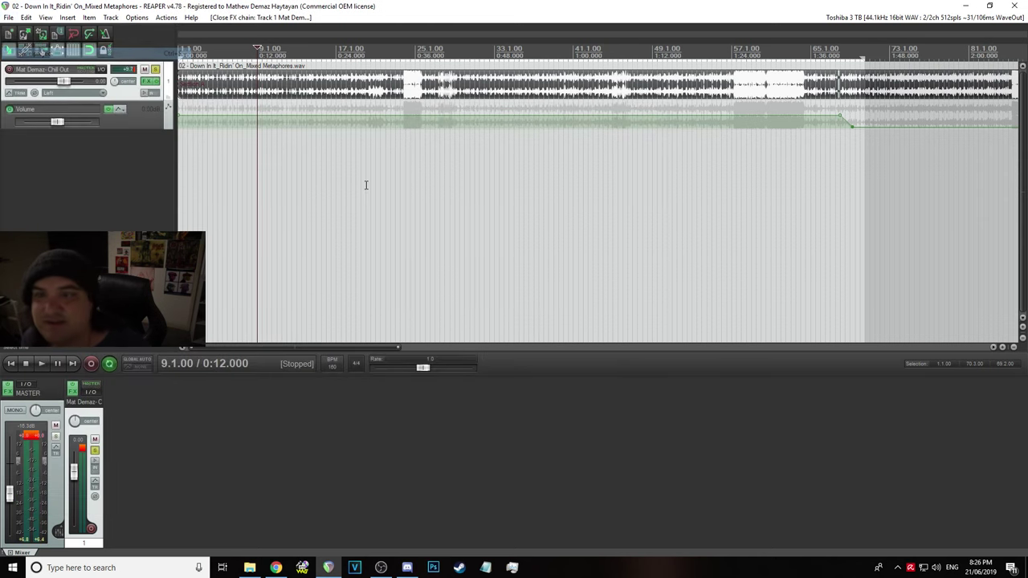
Play the dense waveform section starting at about 0:34 to check how it sounds
{"action": "left_click", "coordinate": [410, 50]}
{"action": "scroll", "coordinate": [562, 104], "scroll_direction": "up", "scroll_amount": 5}
{"action": "left_click", "coordinate": [540, 52]}
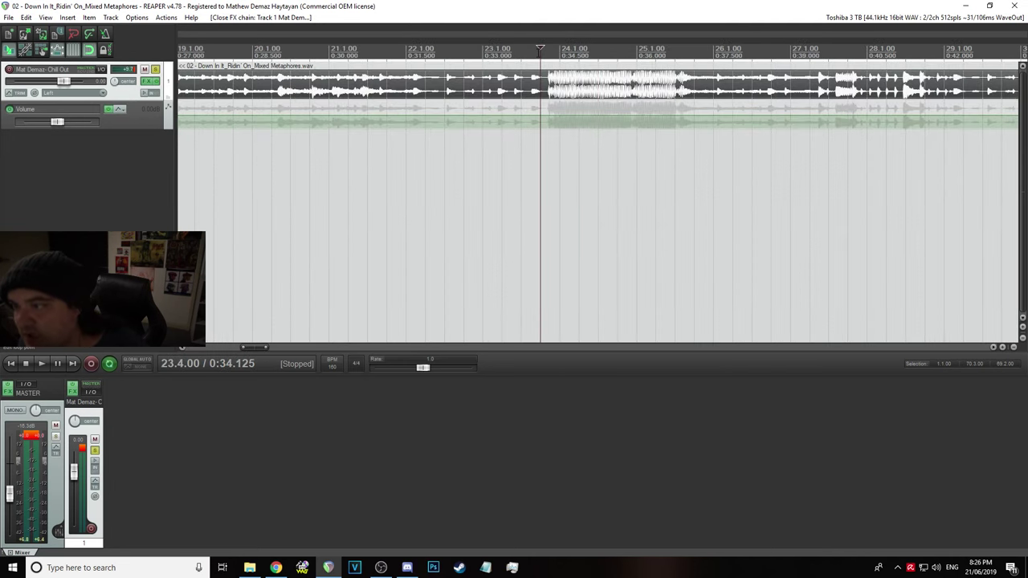
{"action": "key", "text": "space"}
{"action": "scroll", "coordinate": [551, 143], "scroll_direction": "down", "scroll_amount": 4}
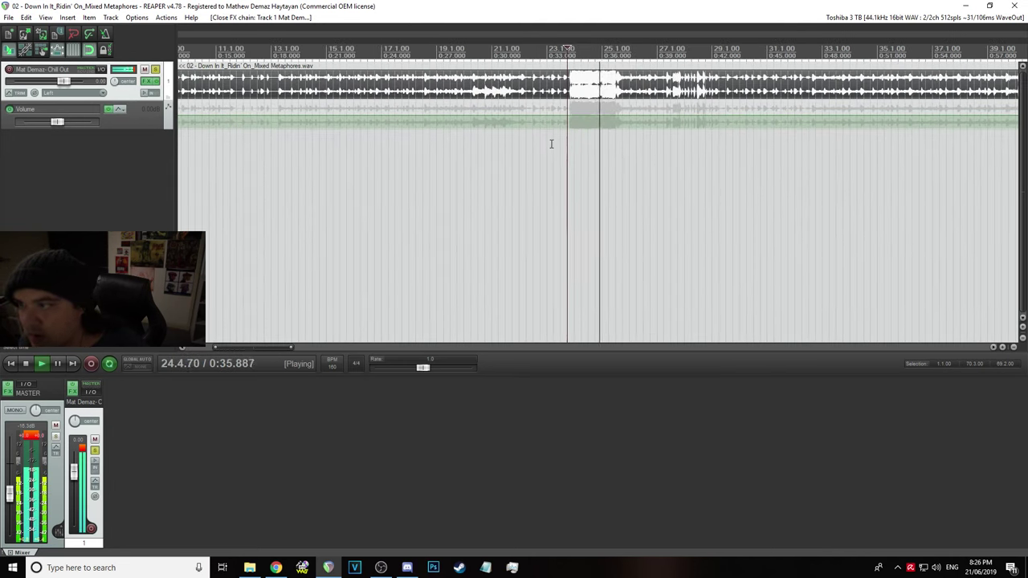
{"action": "key", "text": "space"}
{"action": "scroll", "coordinate": [546, 138], "scroll_direction": "down", "scroll_amount": 8}
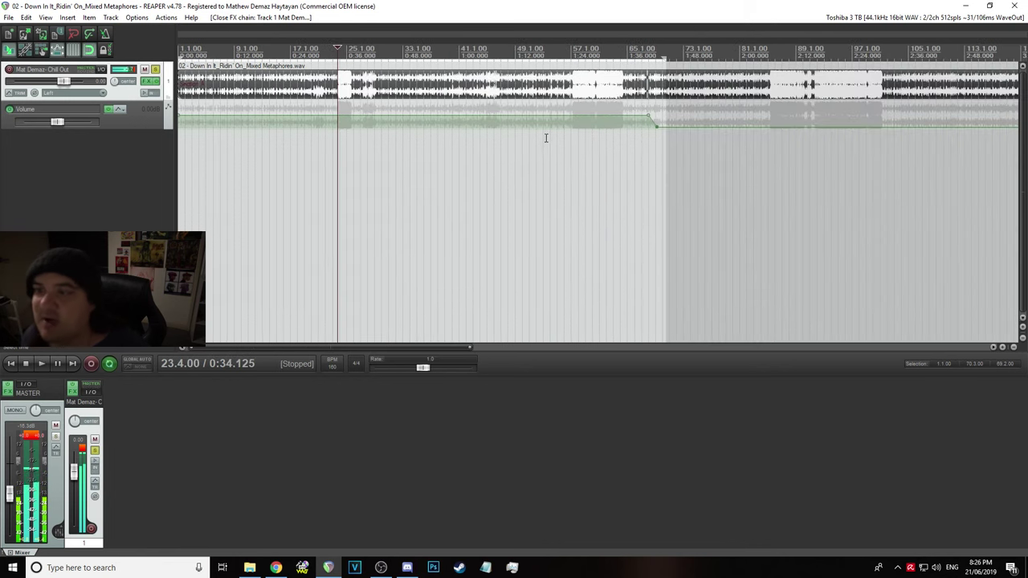
{"action": "scroll", "coordinate": [422, 110], "scroll_direction": "down", "scroll_amount": 3}
{"action": "scroll", "coordinate": [422, 110], "scroll_direction": "up", "scroll_amount": 3}
{"action": "left_click", "coordinate": [5, 15]}
{"action": "key", "text": "Escape"}
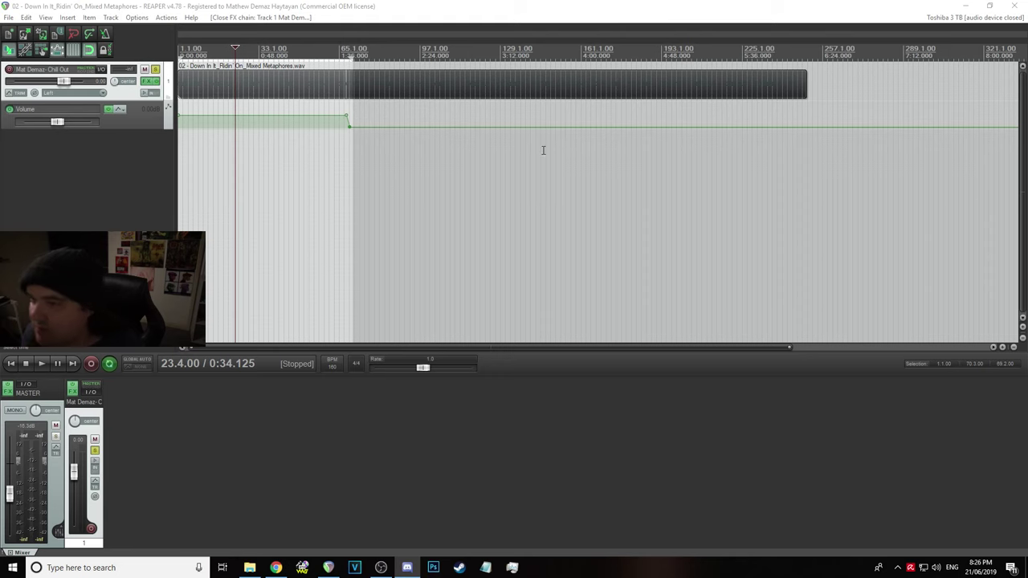
Move both fade-out points of the track's volume envelope to the end of the new audio item
{"action": "scroll", "coordinate": [359, 110], "scroll_direction": "down", "scroll_amount": 3}
{"action": "left_click", "coordinate": [292, 88]}
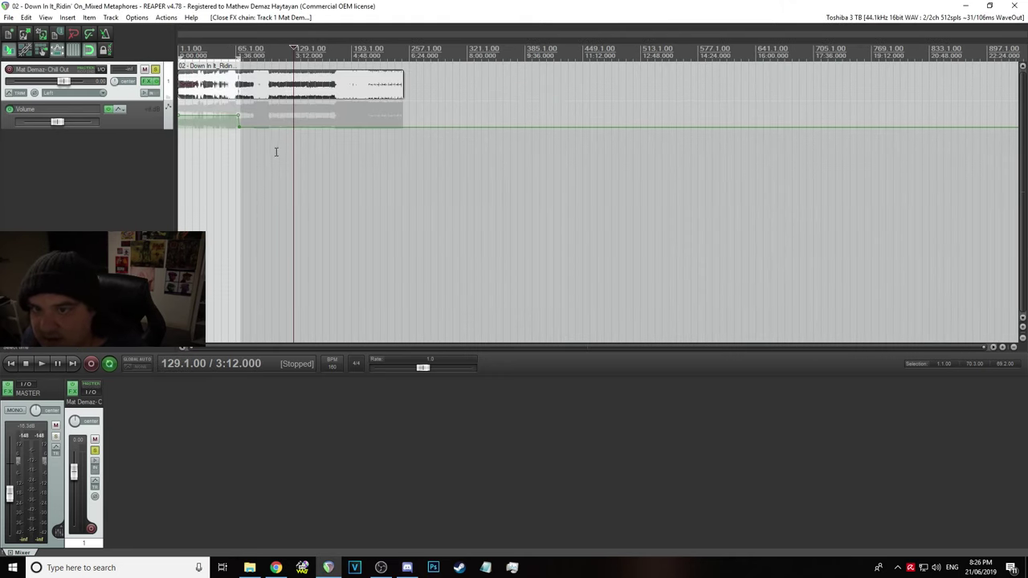
{"action": "left_click_drag", "start_coordinate": [238, 129], "coordinate": [414, 152]}
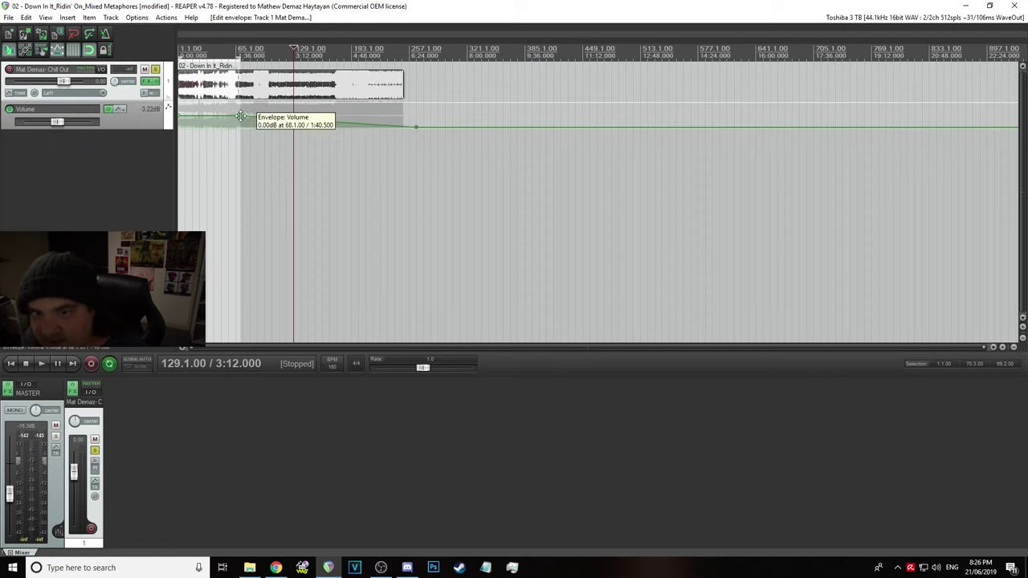
{"action": "left_click_drag", "start_coordinate": [240, 116], "coordinate": [402, 116]}
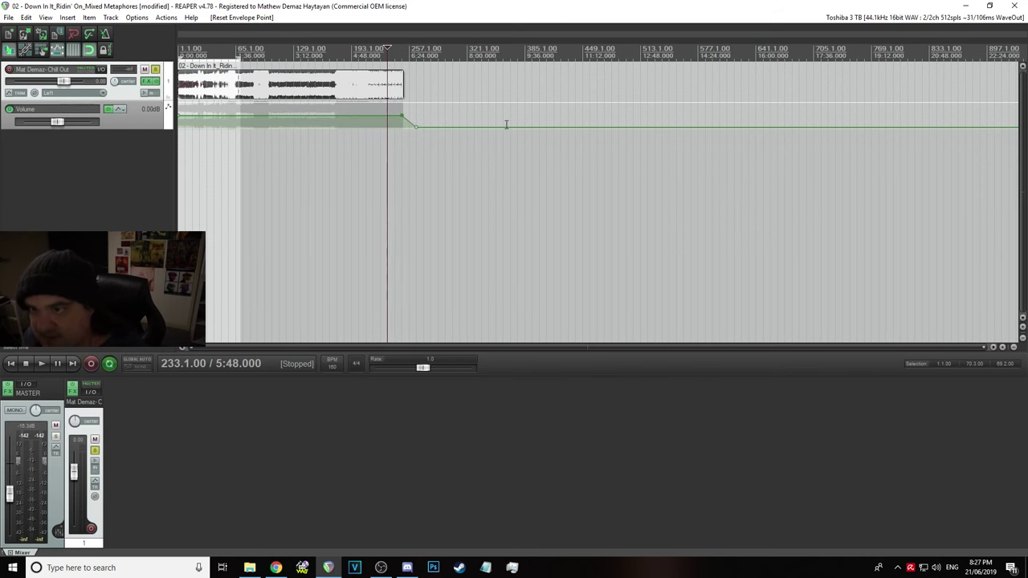
Play the end of the track from 5:48 and again from 6:09 to check how it finishes
{"action": "key", "text": "space"}
{"action": "scroll", "coordinate": [661, 156], "scroll_direction": "up", "scroll_amount": 8}
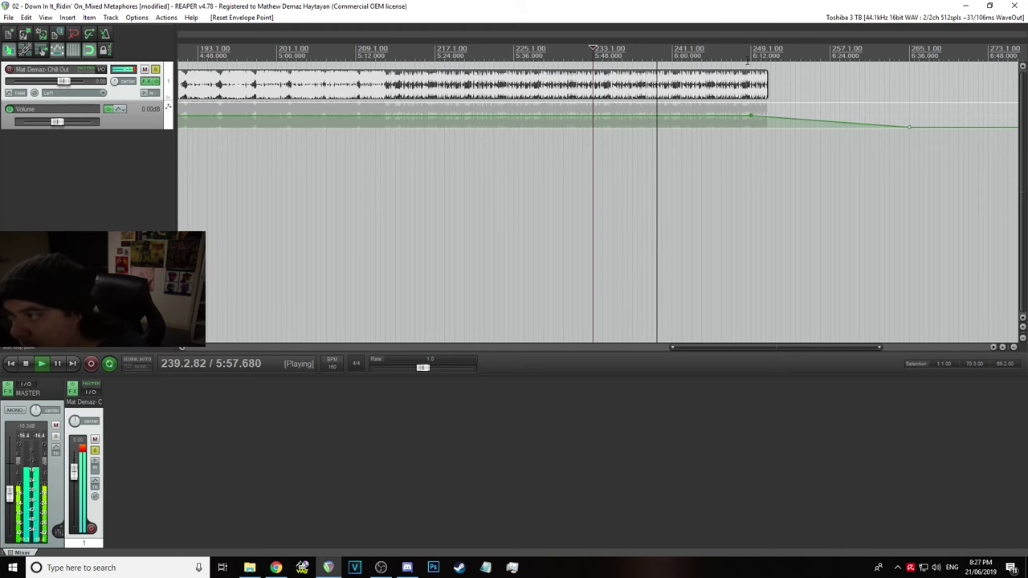
{"action": "scroll", "coordinate": [733, 154], "scroll_direction": "down", "scroll_amount": 5}
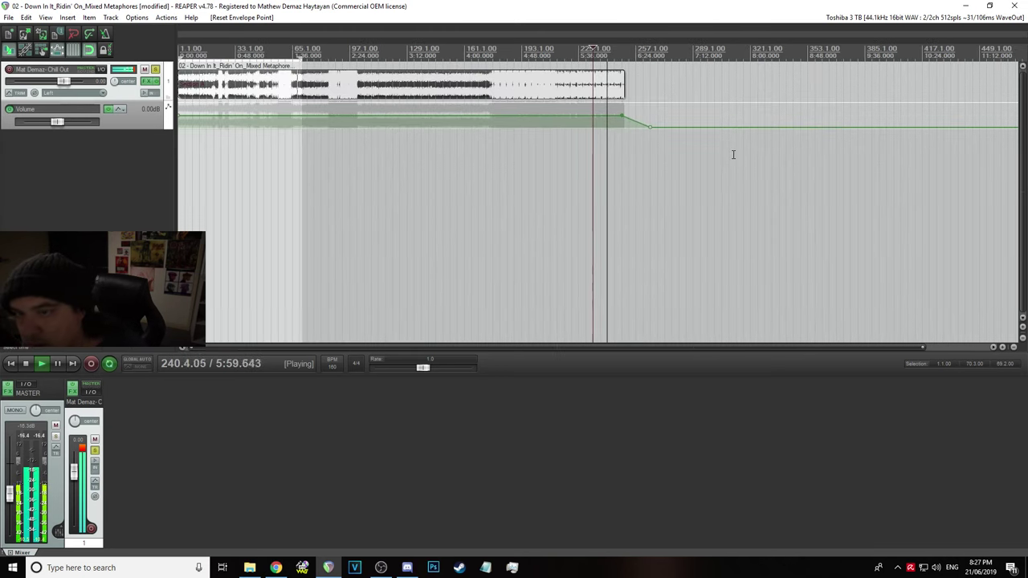
{"action": "scroll", "coordinate": [733, 154], "scroll_direction": "down", "scroll_amount": 2}
{"action": "scroll", "coordinate": [733, 154], "scroll_direction": "up", "scroll_amount": 4}
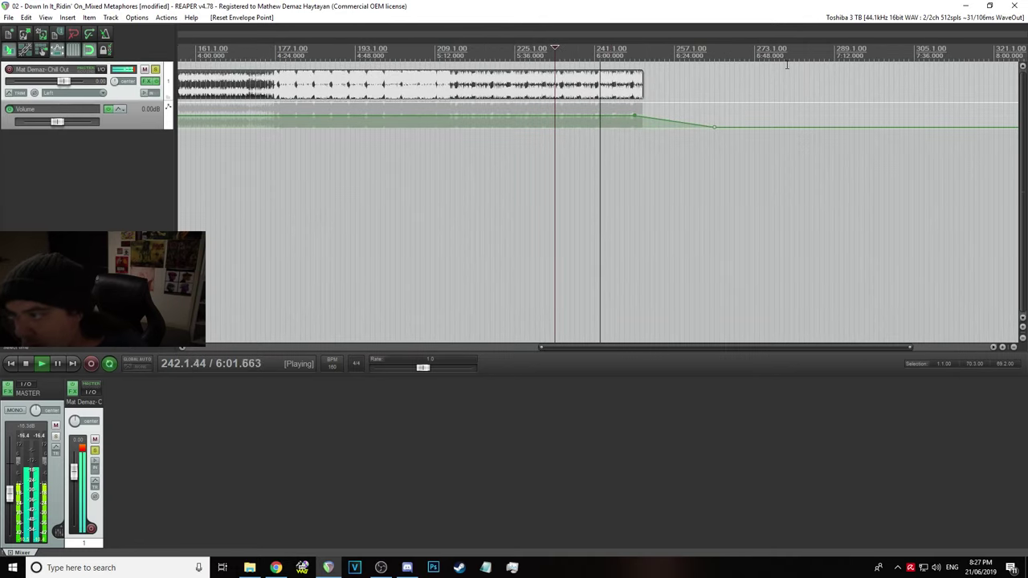
{"action": "left_click", "coordinate": [626, 45]}
{"action": "scroll", "coordinate": [737, 112], "scroll_direction": "up", "scroll_amount": 5}
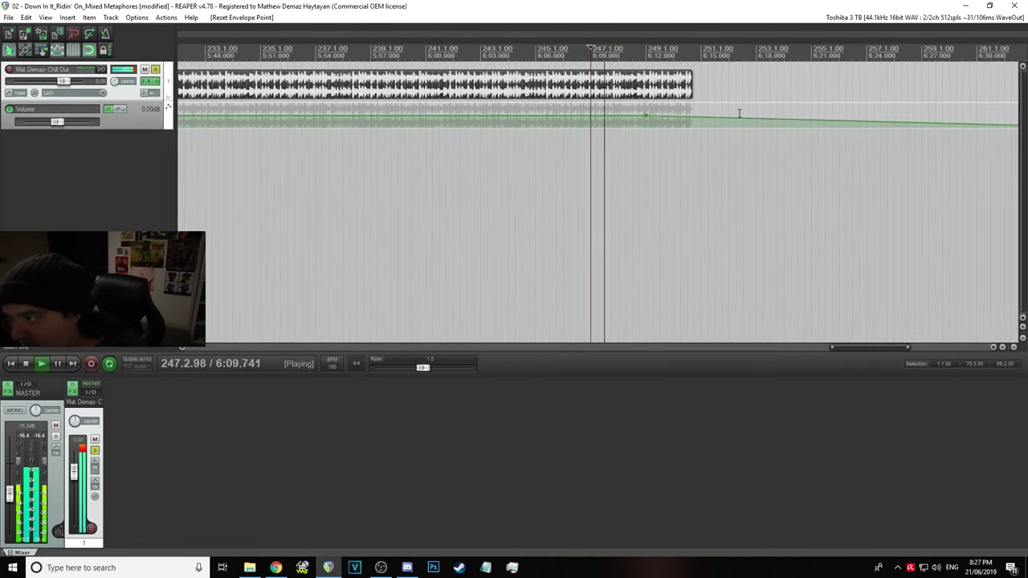
{"action": "scroll", "coordinate": [739, 113], "scroll_direction": "up", "scroll_amount": 2}
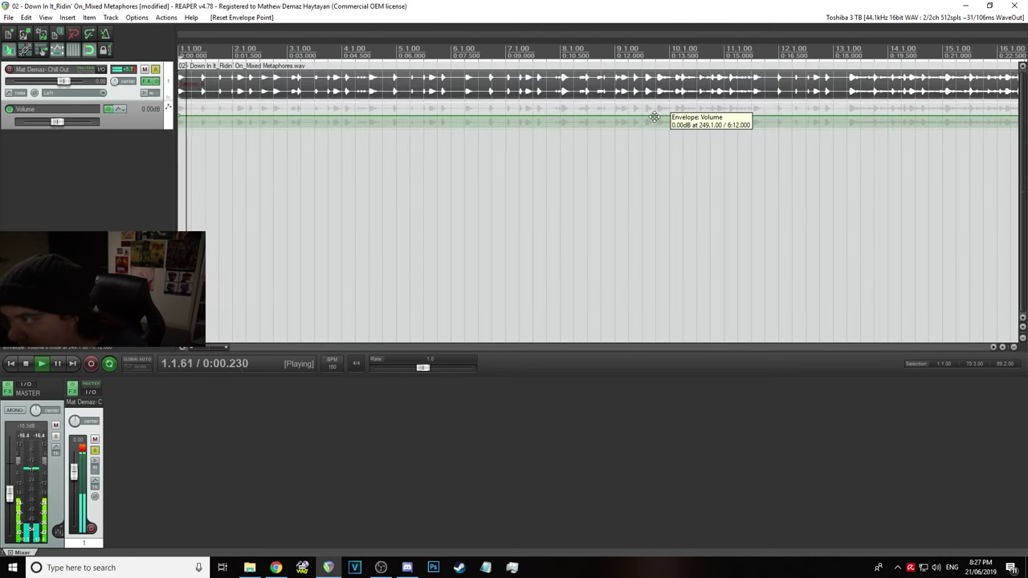
Set the time selection from 241.1.00 to 261.1.00 around the track's ending and play from 6:09
{"action": "scroll", "coordinate": [686, 160], "scroll_direction": "down", "scroll_amount": 5}
{"action": "key", "text": "space"}
{"action": "left_click_drag", "start_coordinate": [784, 53], "coordinate": [830, 54]}
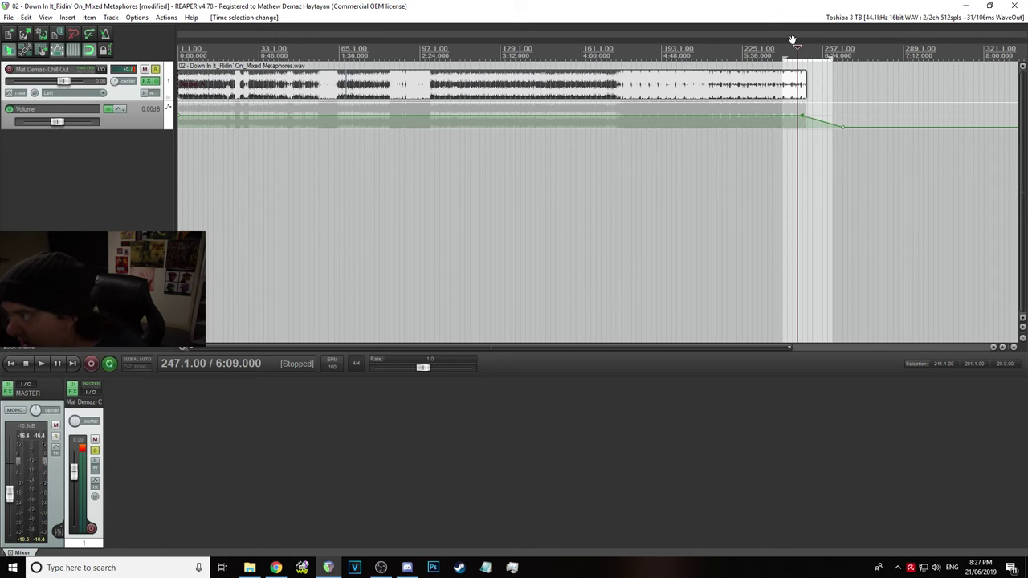
{"action": "key", "text": "space"}
{"action": "scroll", "coordinate": [835, 131], "scroll_direction": "up", "scroll_amount": 5}
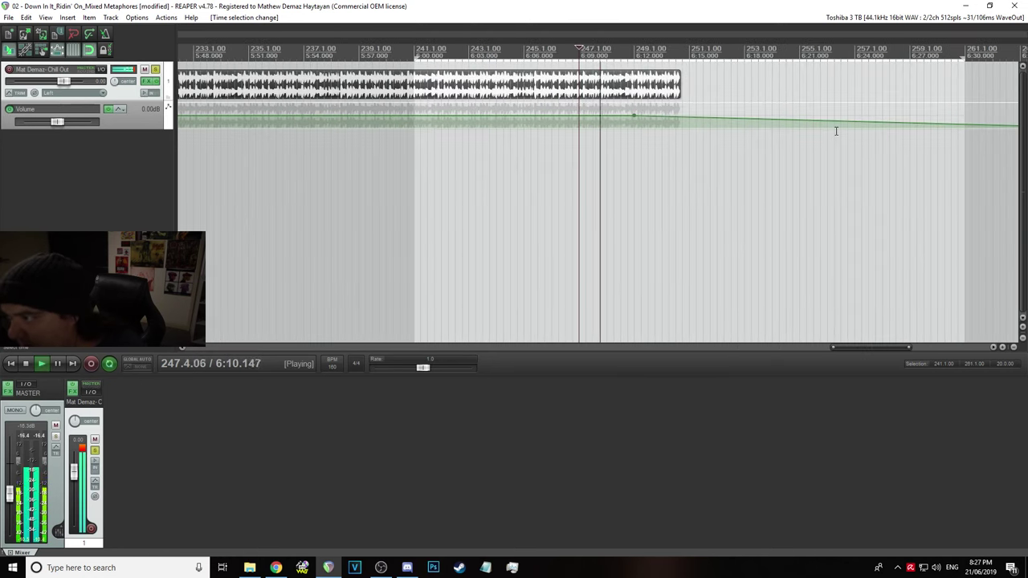
Move the volume envelope's fade-out start point to 250.4.00 (6:14.625), just past the end of the audio item
{"action": "mouse_move", "coordinate": [635, 118]}
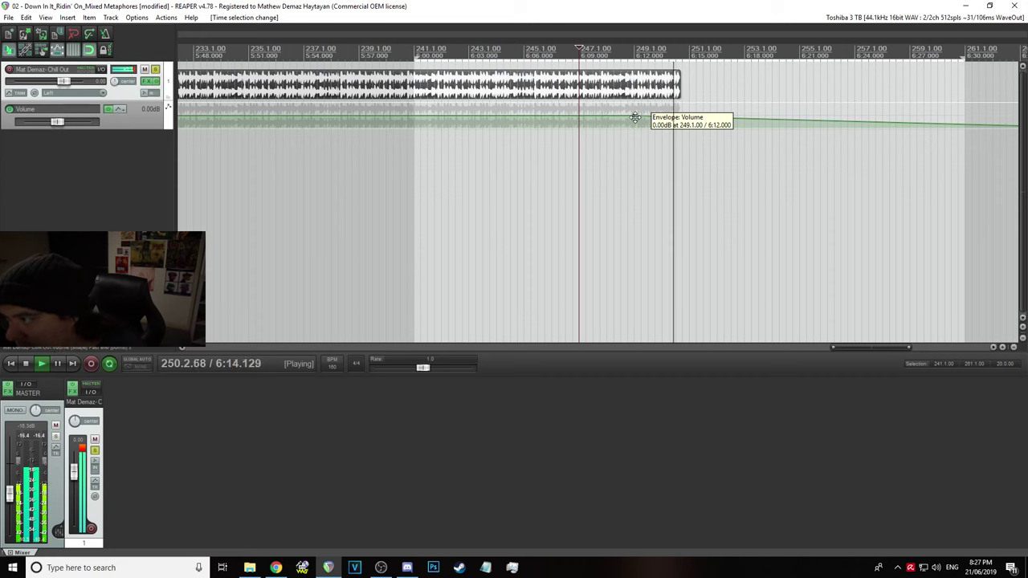
{"action": "left_click_drag", "start_coordinate": [635, 118], "coordinate": [679, 118]}
{"action": "scroll", "coordinate": [681, 141], "scroll_direction": "up", "scroll_amount": 2}
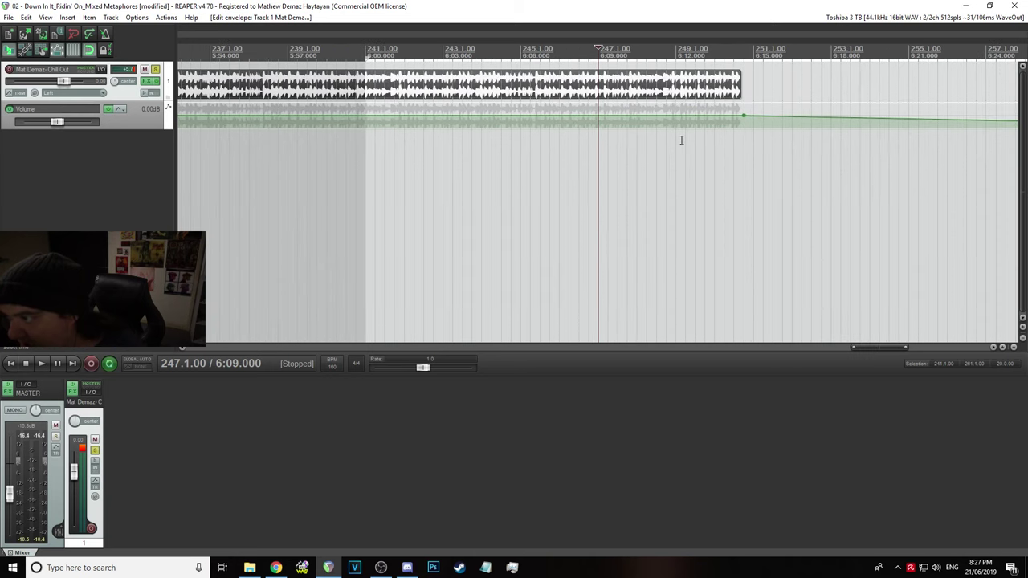
Adjust the short fade-out at the end of the audio item and change it to the last available fade shape
{"action": "left_click", "coordinate": [736, 42]}
{"action": "scroll", "coordinate": [735, 80], "scroll_direction": "up", "scroll_amount": 8}
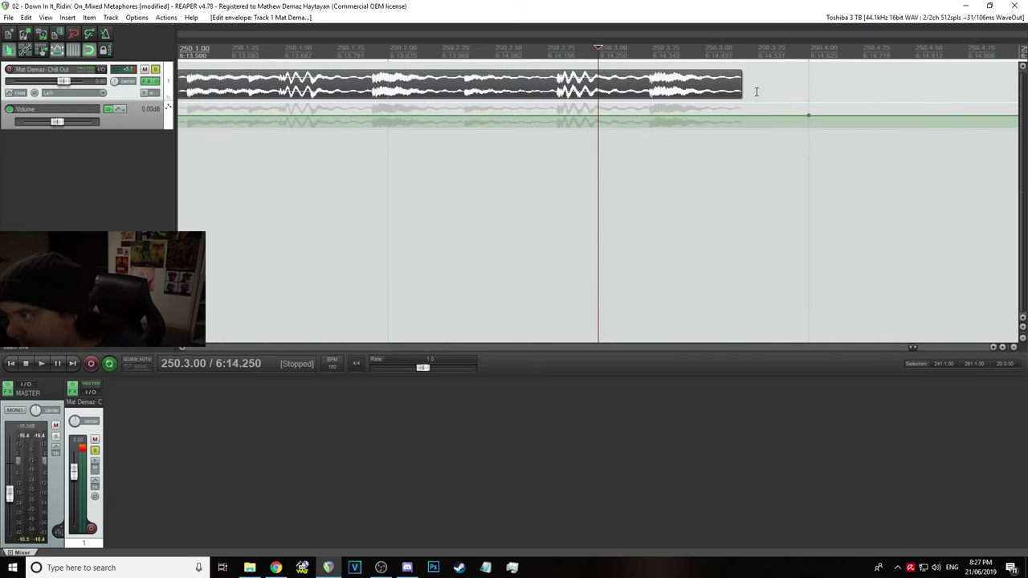
{"action": "left_click_drag", "start_coordinate": [743, 74], "coordinate": [744, 70]}
{"action": "right_click", "coordinate": [736, 73]}
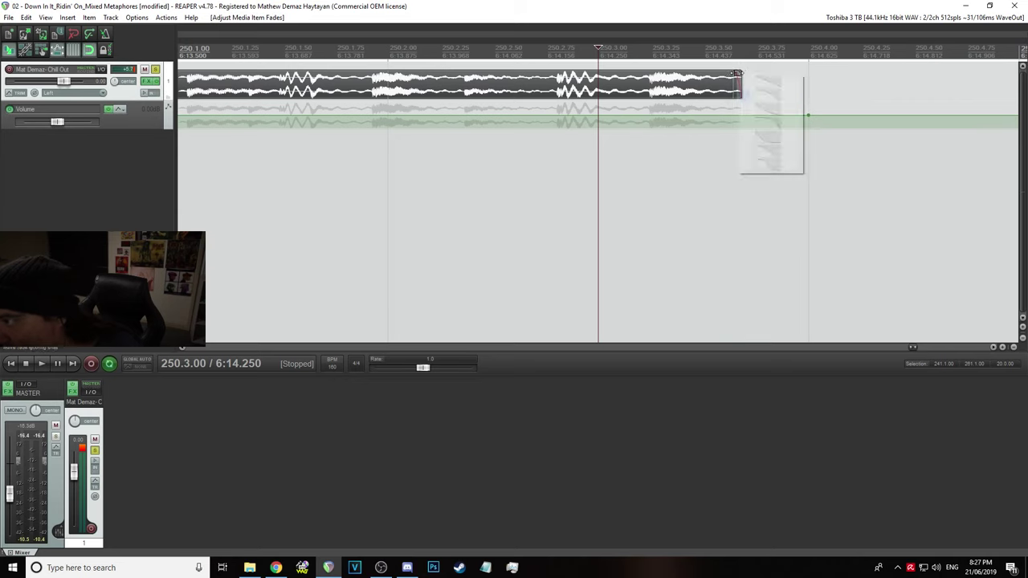
{"action": "left_click", "coordinate": [763, 164]}
{"action": "scroll", "coordinate": [762, 211], "scroll_direction": "down", "scroll_amount": 3}
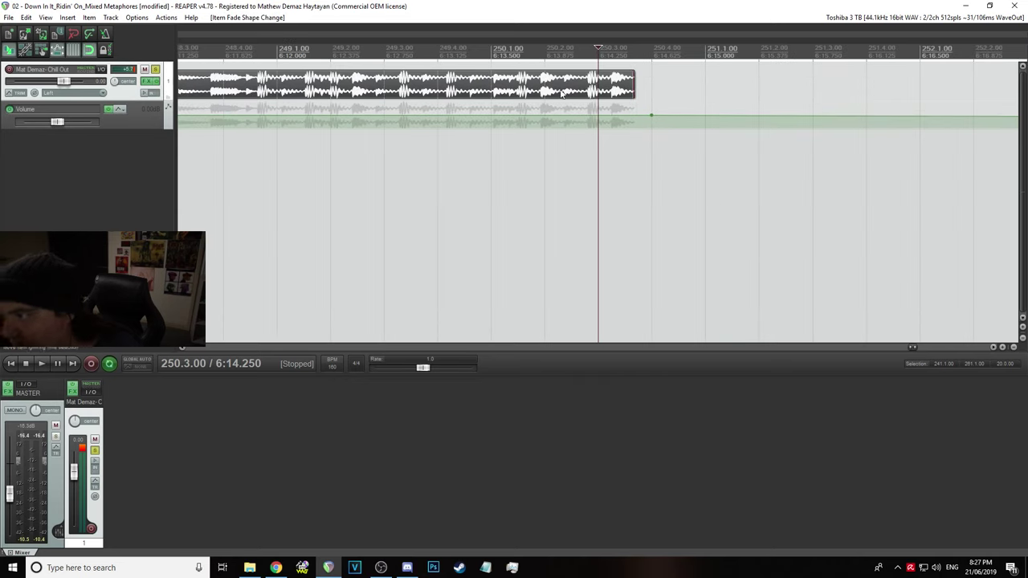
Play the item's ending from 249.4.00 (6:13.125) twice to check the fade-out
{"action": "left_click", "coordinate": [439, 50]}
{"action": "key", "text": "space"}
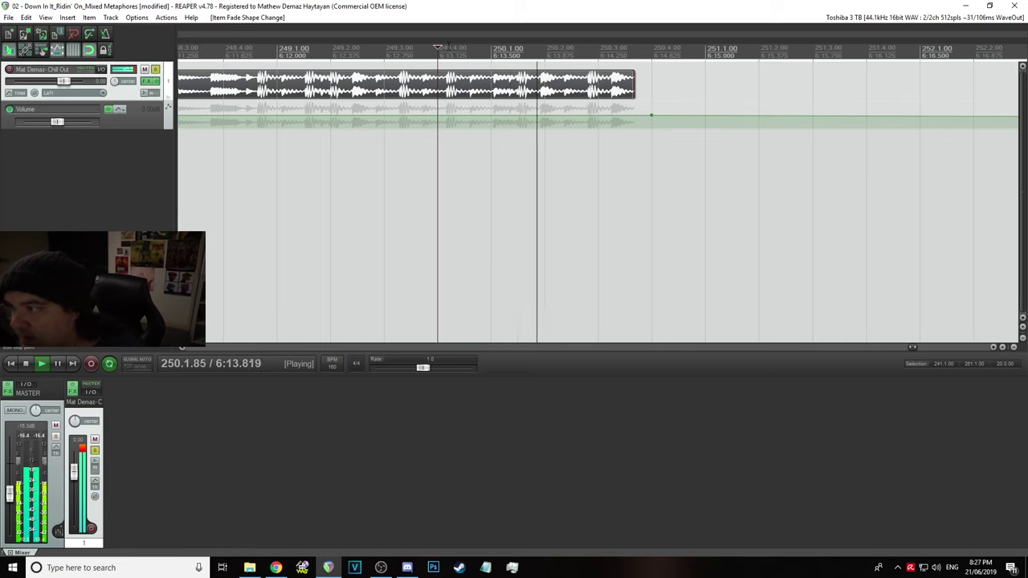
{"action": "key", "text": "space"}
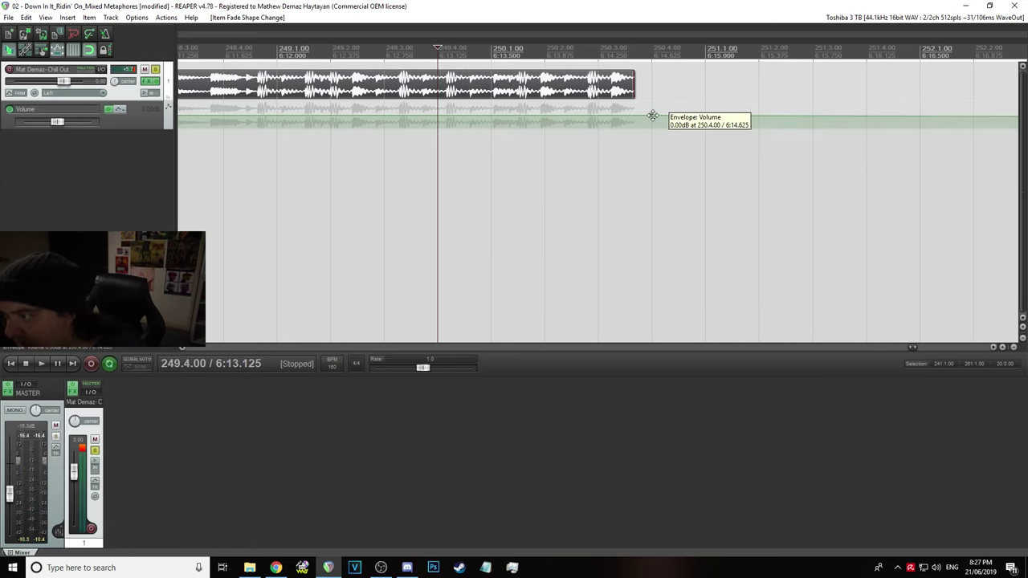
{"action": "scroll", "coordinate": [751, 155], "scroll_direction": "down", "scroll_amount": 3}
{"action": "key", "text": "space"}
{"action": "scroll", "coordinate": [753, 159], "scroll_direction": "down", "scroll_amount": 1}
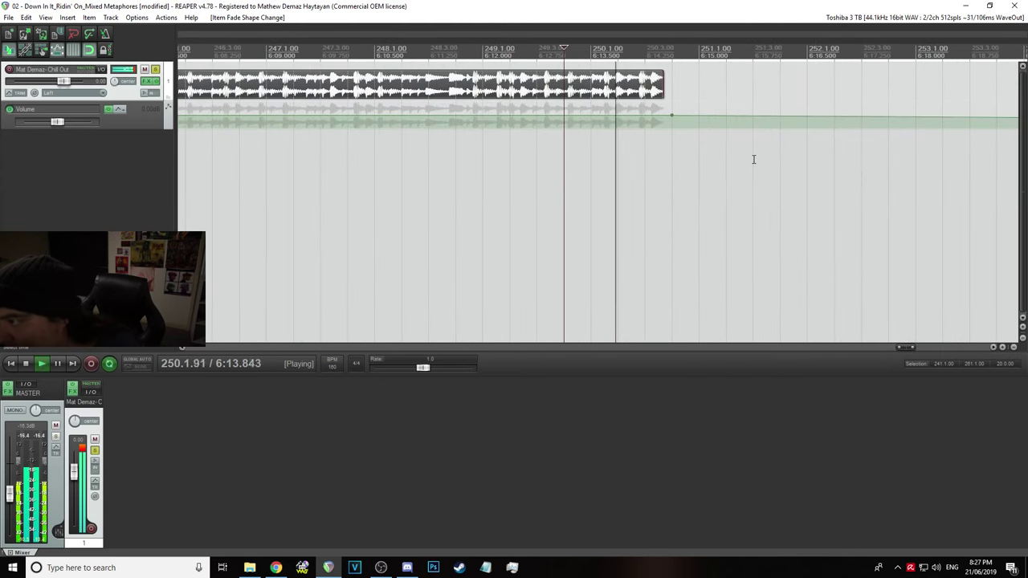
{"action": "key", "text": "space"}
Add a volume envelope point at 251.2.00 (6:15.375) after the item's end and lower it to -inf dB
{"action": "left_click", "coordinate": [727, 118]}
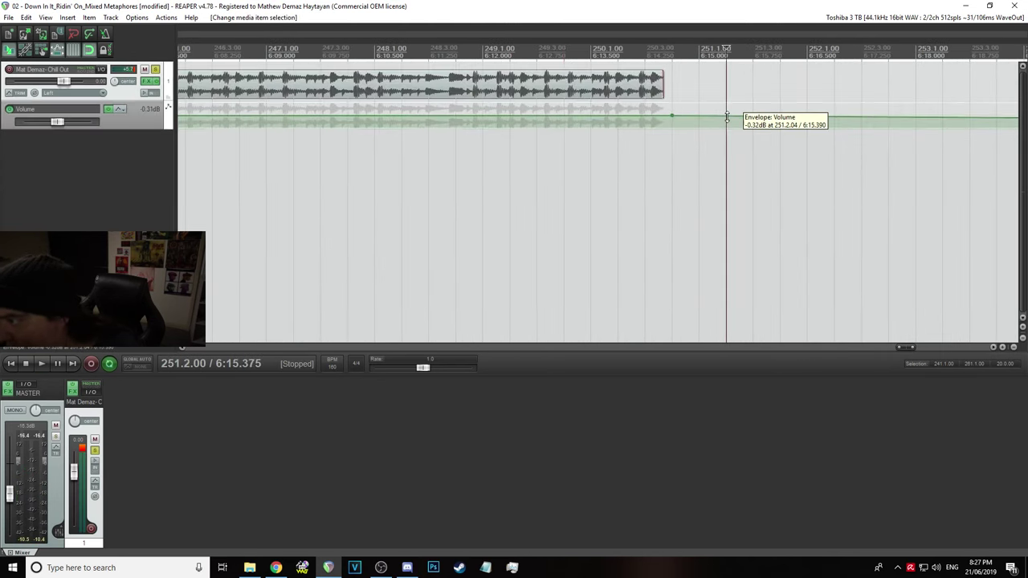
{"action": "scroll", "coordinate": [629, 117], "scroll_direction": "up", "scroll_amount": 3}
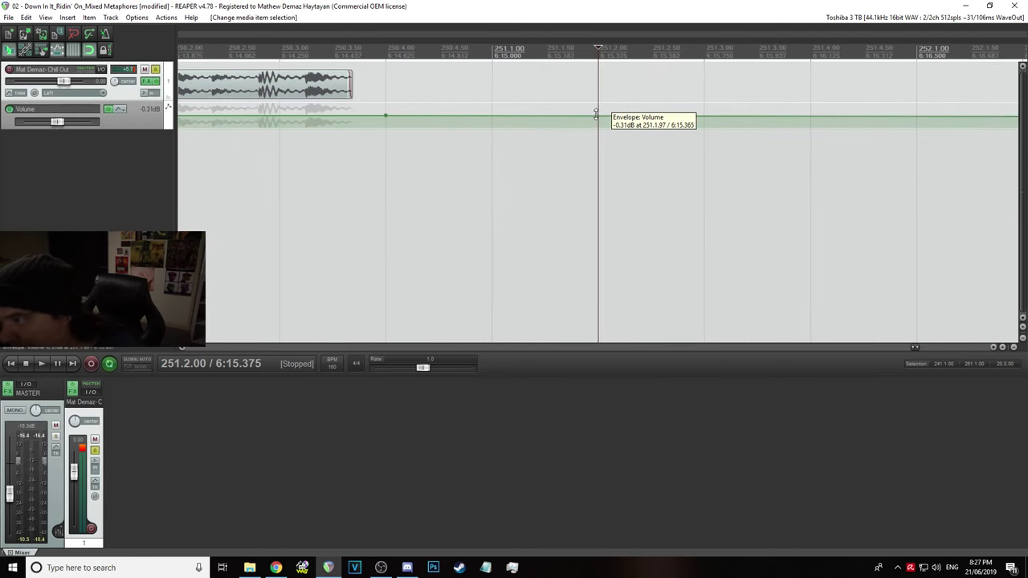
{"action": "right_click", "coordinate": [598, 115]}
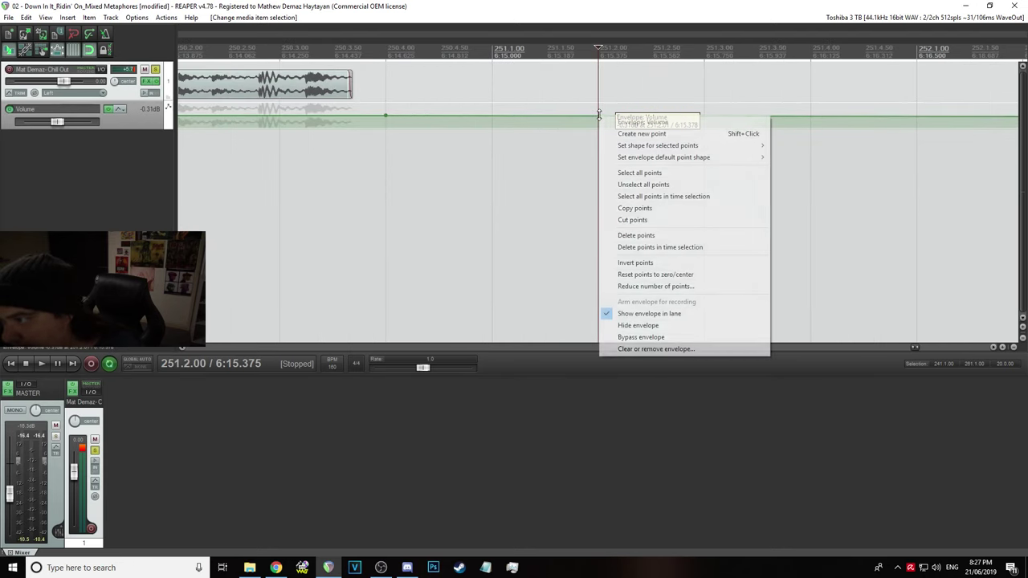
{"action": "left_click", "coordinate": [683, 133]}
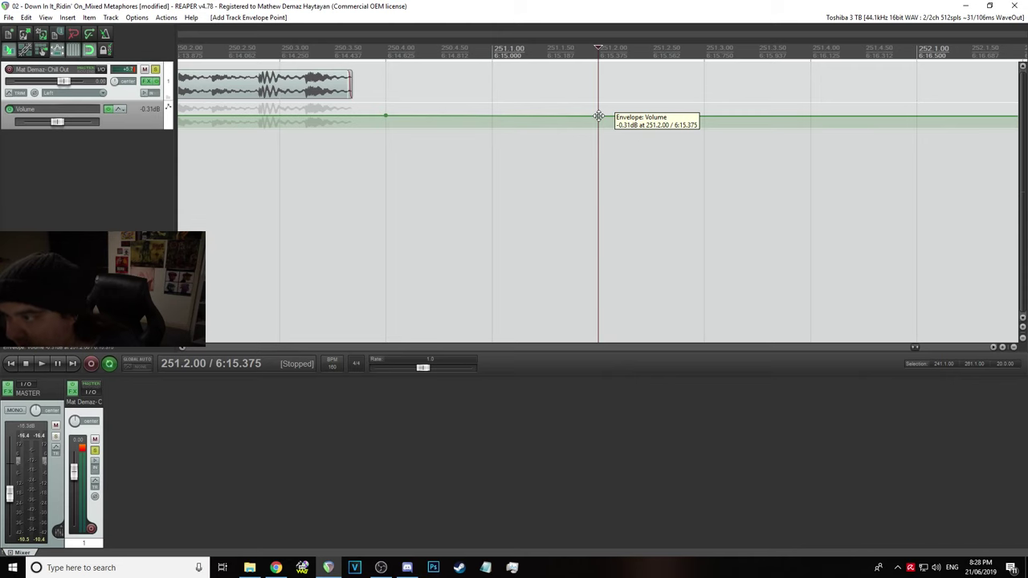
{"action": "left_click_drag", "start_coordinate": [598, 116], "coordinate": [600, 139]}
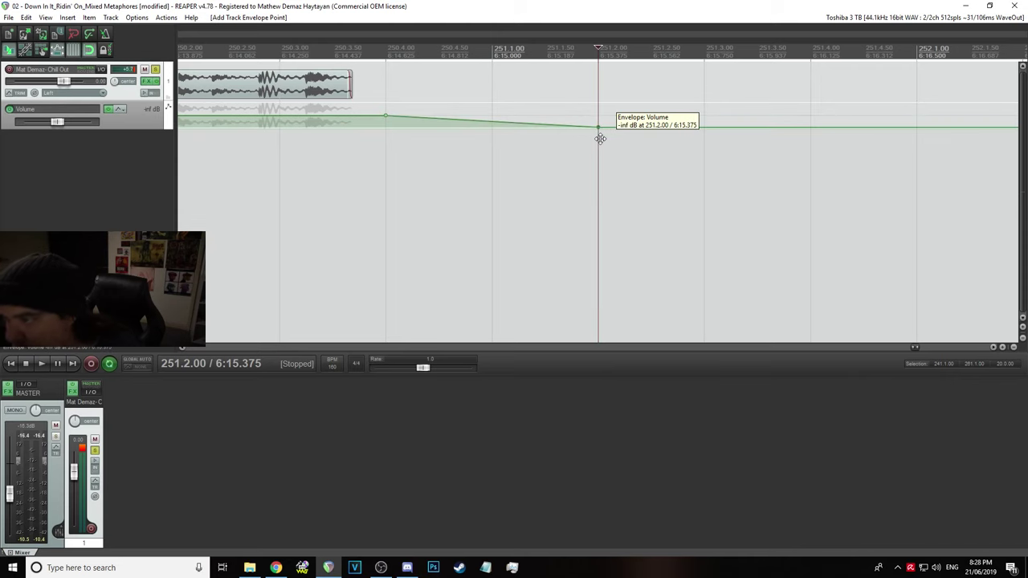
{"action": "scroll", "coordinate": [634, 148], "scroll_direction": "down", "scroll_amount": 6}
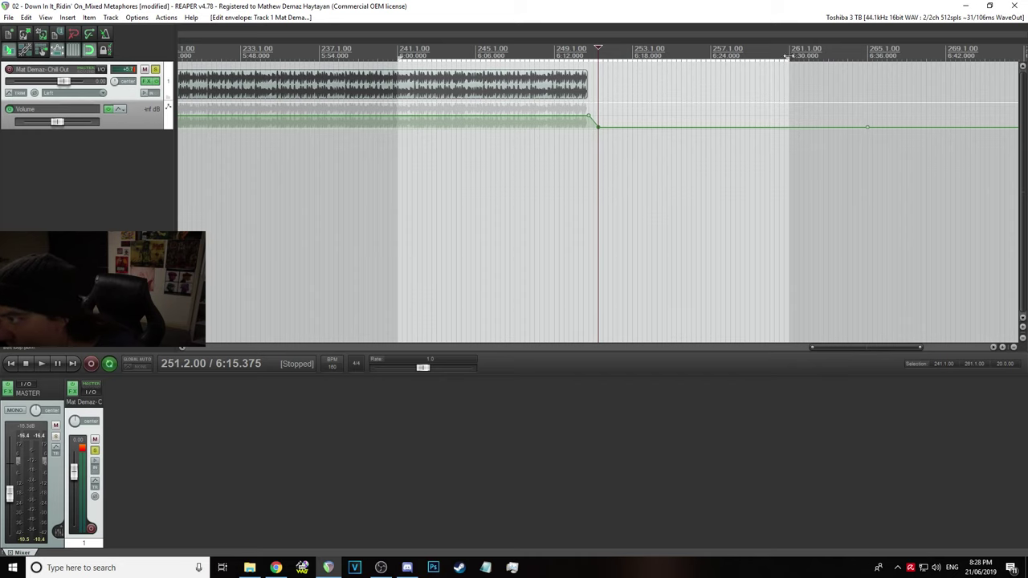
Set the time selection to span the whole song, from the project start to 6:15.375
{"action": "left_click_drag", "start_coordinate": [787, 55], "coordinate": [599, 54]}
{"action": "left_click_drag", "start_coordinate": [398, 59], "coordinate": [8, 50]}
{"action": "scroll", "coordinate": [381, 149], "scroll_direction": "down", "scroll_amount": 6}
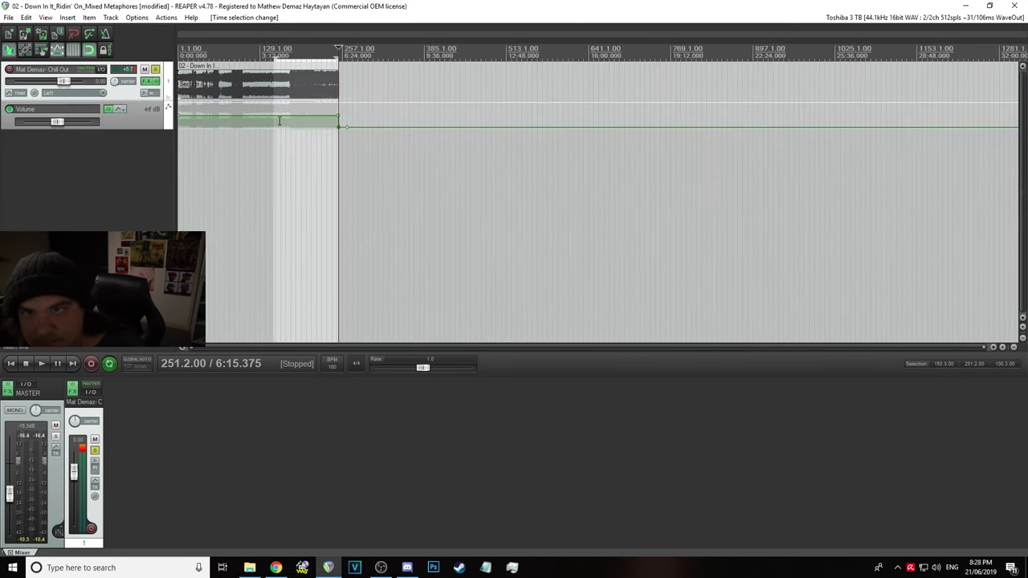
{"action": "left_click_drag", "start_coordinate": [274, 55], "coordinate": [114, 44]}
Reset the master volume to 0.00 dB
{"action": "left_click", "coordinate": [9, 18]}
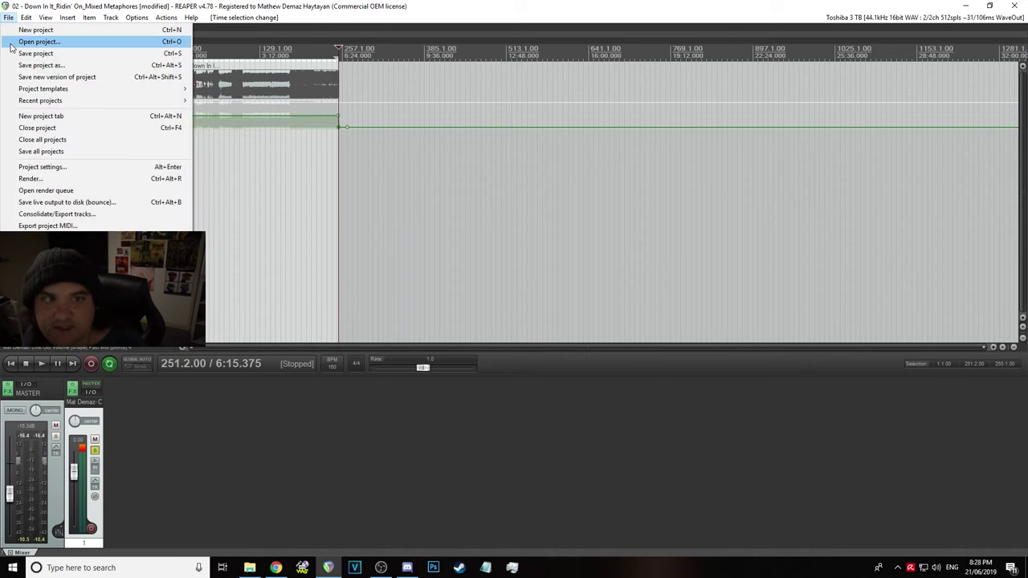
{"action": "left_click", "coordinate": [24, 51]}
{"action": "left_click", "coordinate": [9, 18]}
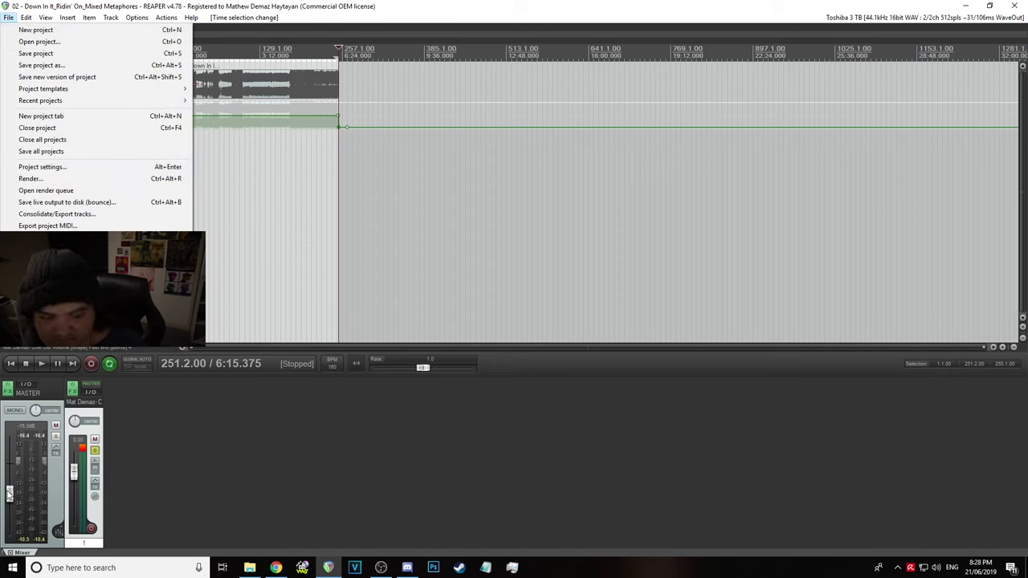
{"action": "left_click", "coordinate": [9, 494]}
{"action": "double_click", "coordinate": [9, 494]}
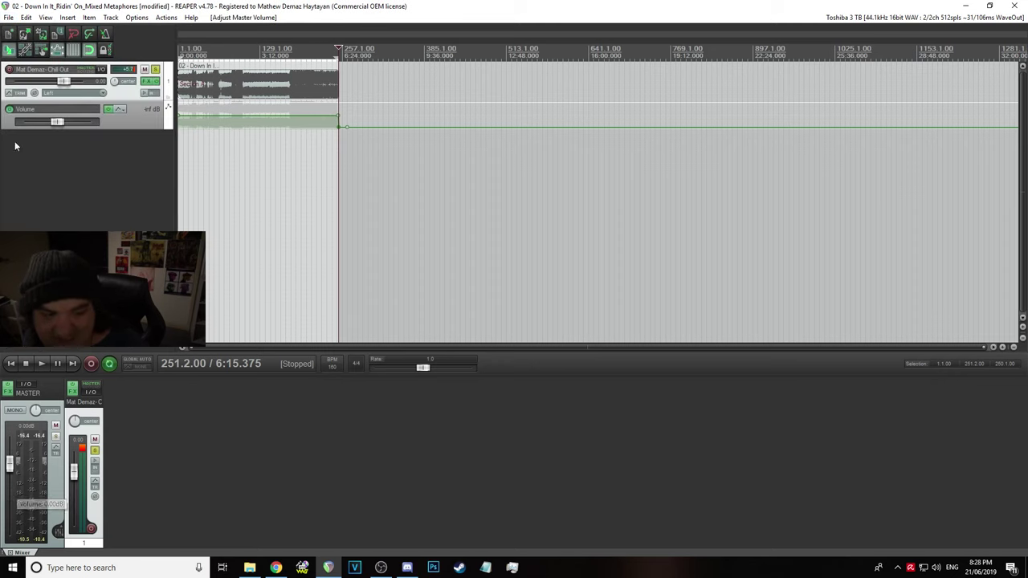
Render the time selection's master mix as a WAV named "02 - Down In It_Ridin' On_Mixed Metaphores" to the Desktop
{"action": "left_click", "coordinate": [8, 18]}
{"action": "left_click", "coordinate": [48, 180]}
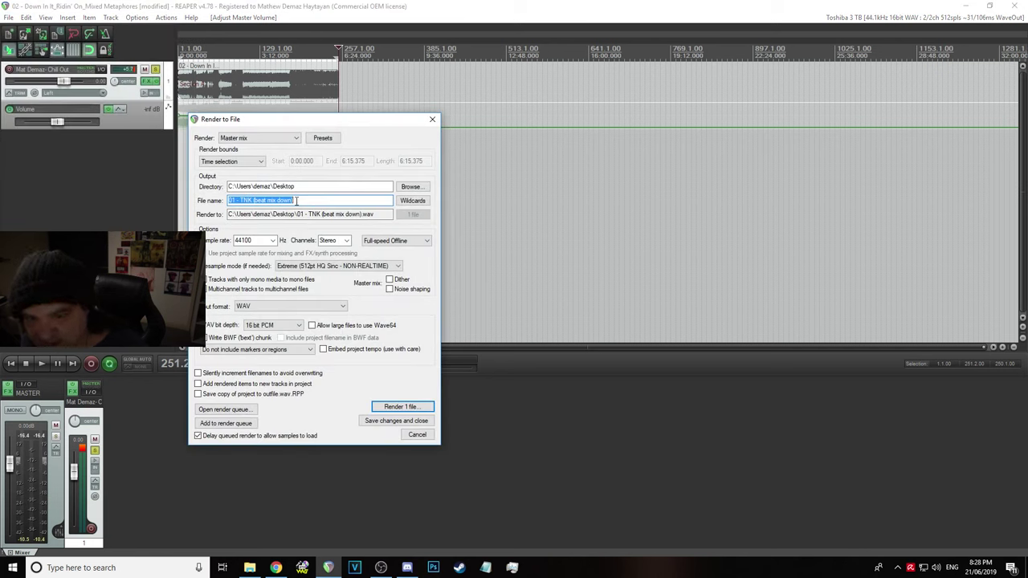
{"action": "type", "text": "02 - Down In It_Ridin' On_Mixed Metaphores"}
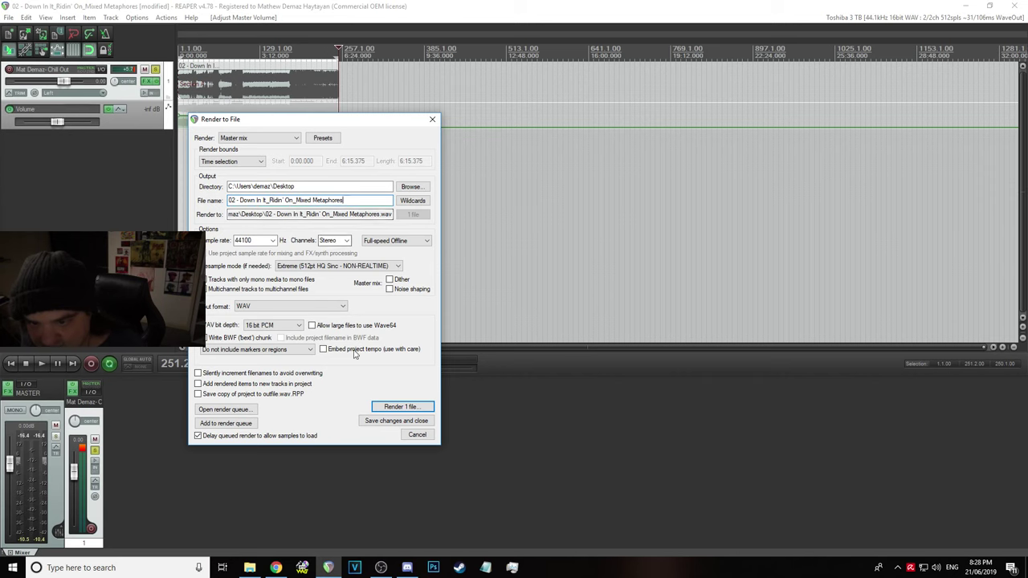
{"action": "left_click", "coordinate": [392, 409]}
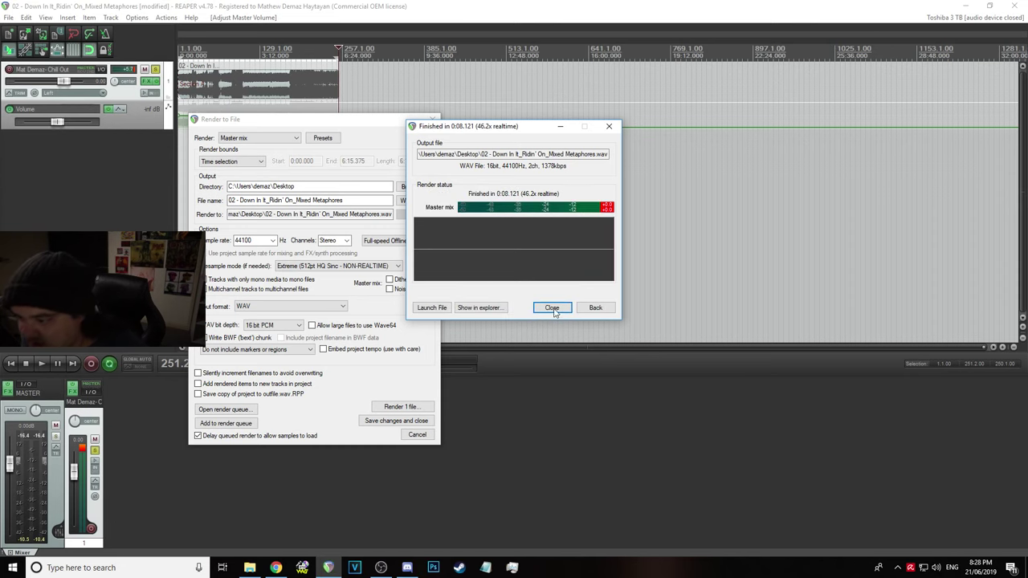
{"action": "left_click", "coordinate": [553, 308]}
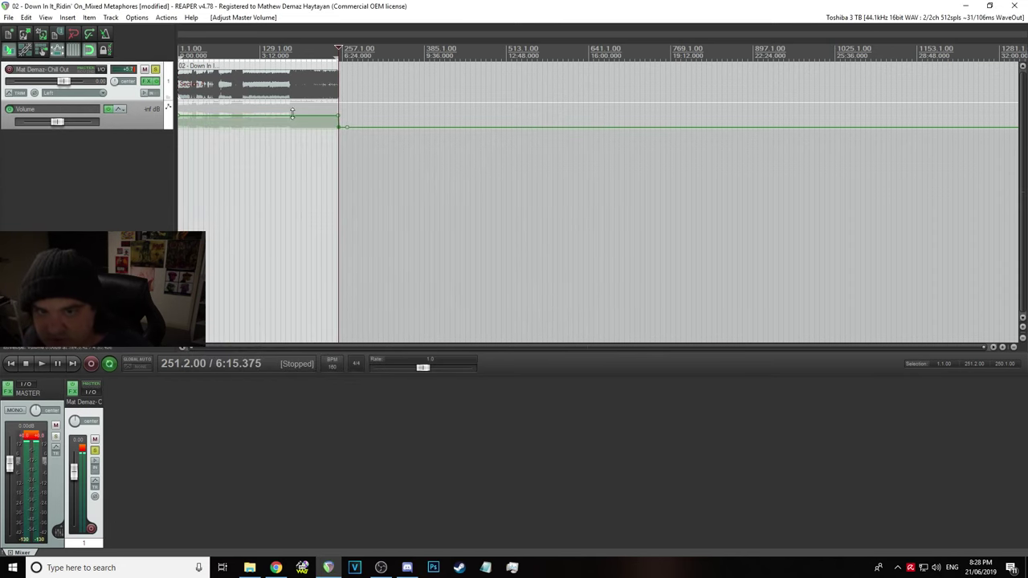
Lower the master volume for a short playback check from 1:00, and return it to 0.00 dB
{"action": "left_click", "coordinate": [204, 53]}
{"action": "scroll", "coordinate": [310, 172], "scroll_direction": "up", "scroll_amount": 3}
{"action": "mouse_move", "coordinate": [8, 465]}
{"action": "left_click_drag", "start_coordinate": [8, 466], "coordinate": [8, 505]}
{"action": "key", "text": "space"}
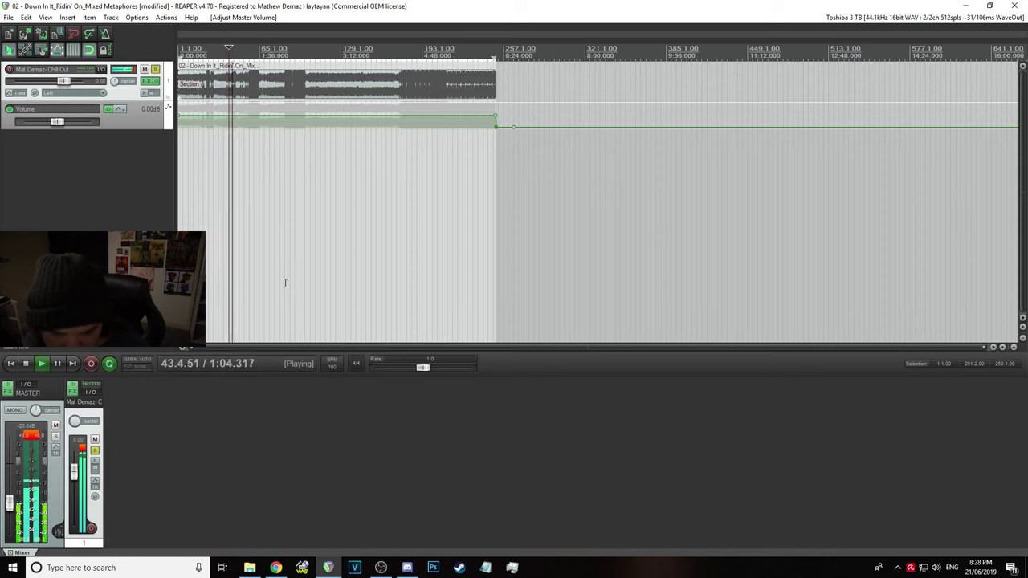
{"action": "key", "text": "space"}
{"action": "double_click", "coordinate": [8, 503]}
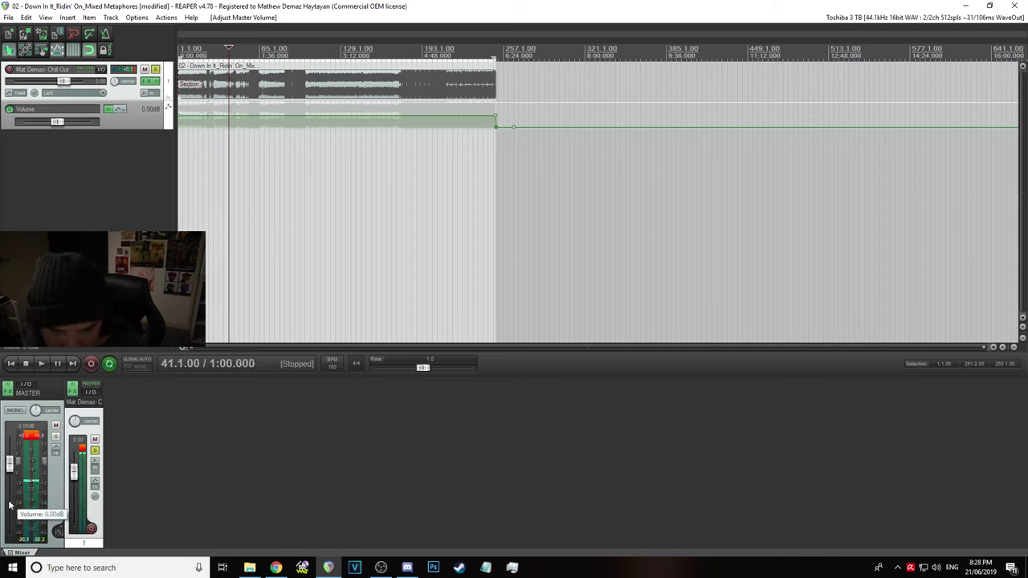
Save the project under its current name
{"action": "left_click", "coordinate": [8, 18]}
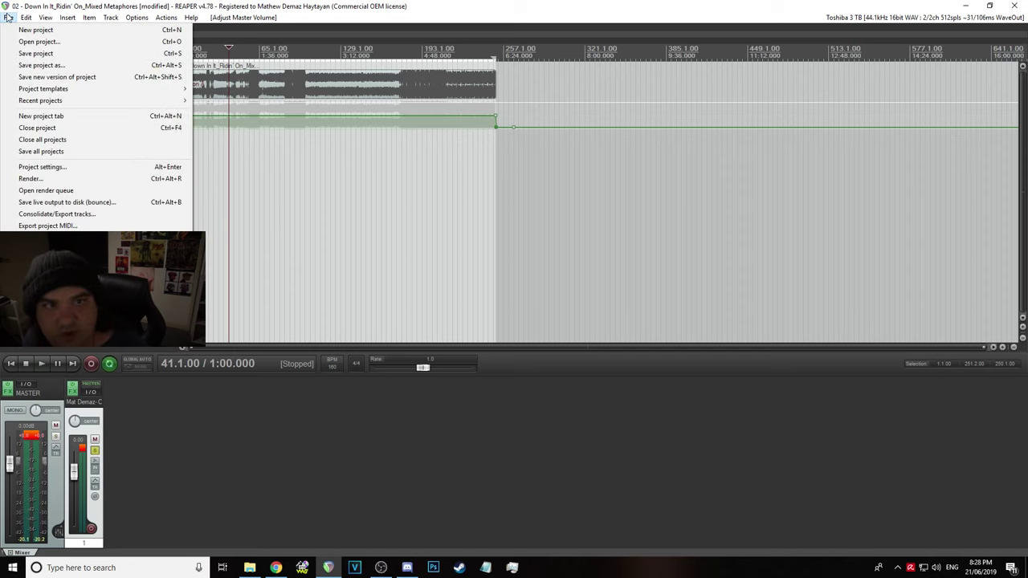
{"action": "left_click", "coordinate": [32, 53]}
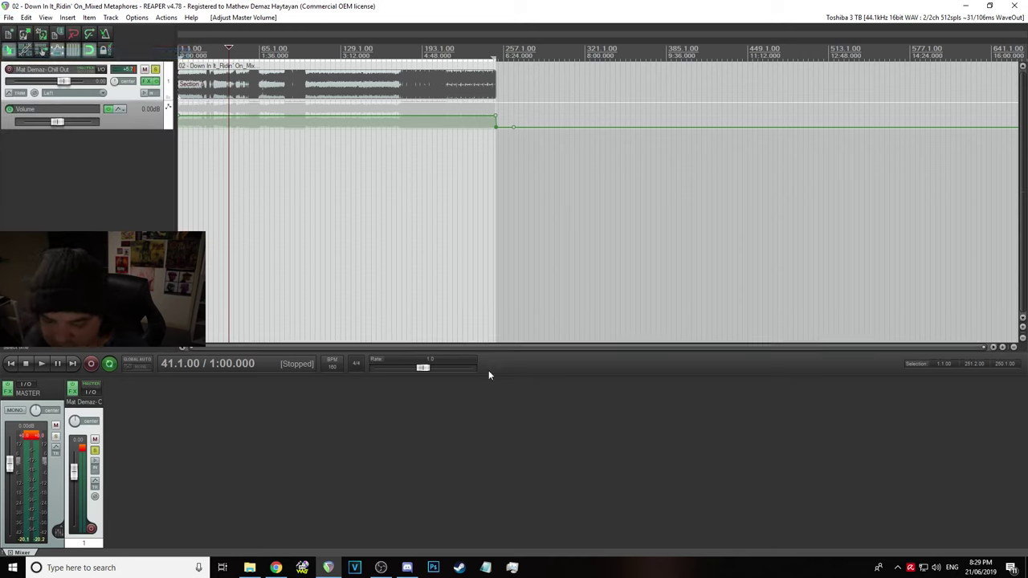
{"action": "mouse_move", "coordinate": [407, 568]}
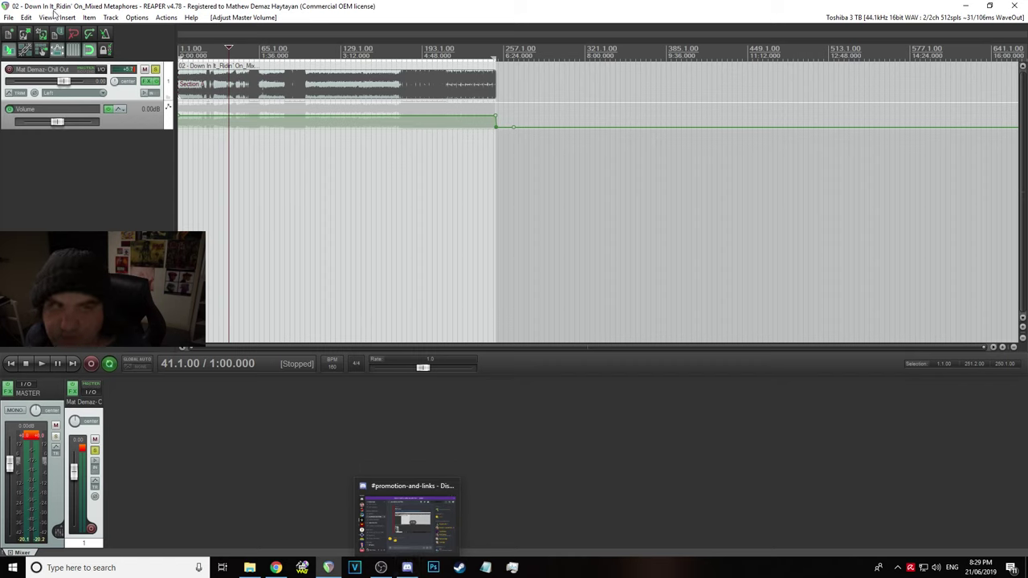
{"action": "left_click", "coordinate": [8, 17]}
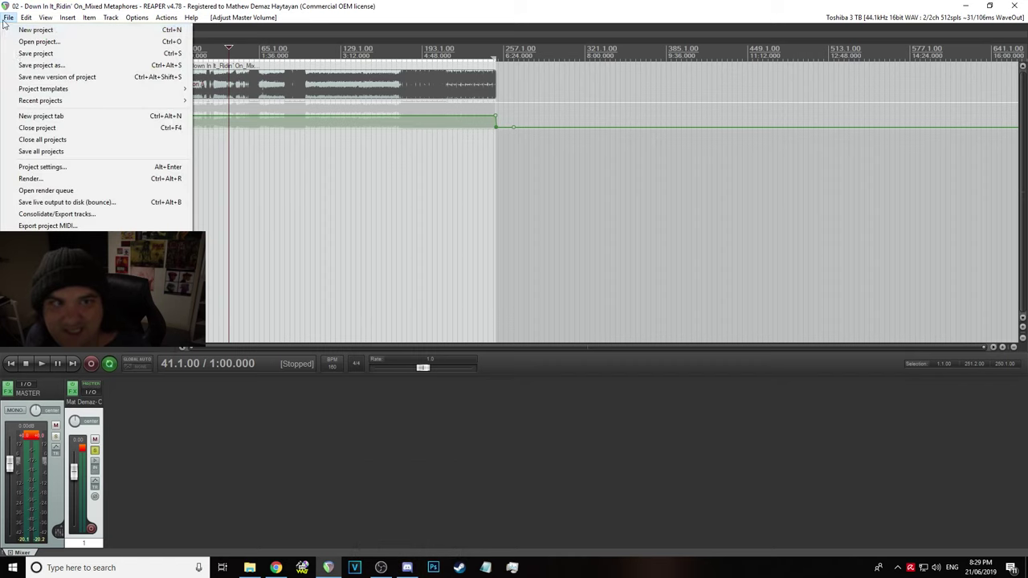
{"action": "left_click", "coordinate": [33, 52]}
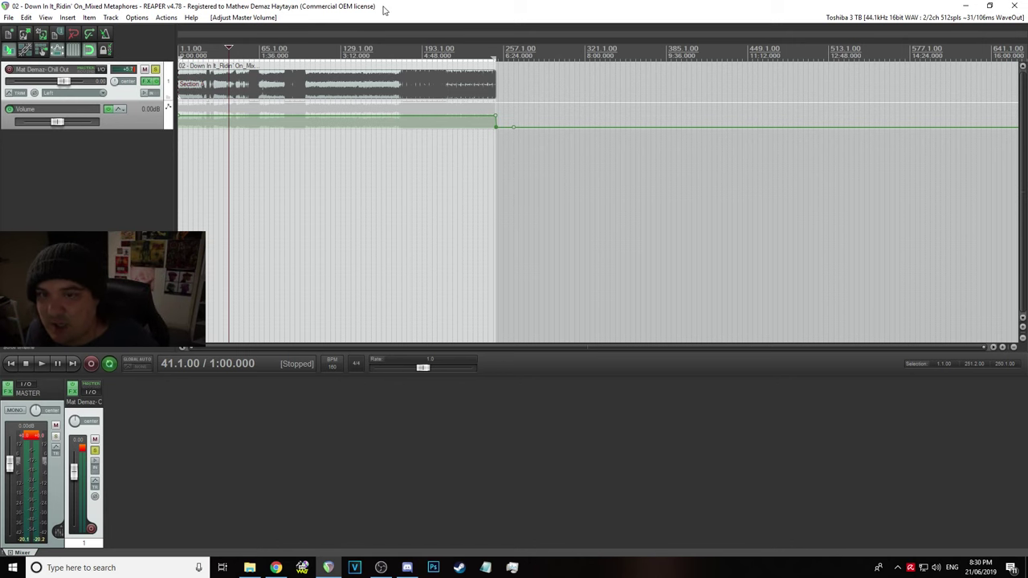
Peek at the The Beat Iz Night folder in File Explorer and save the REAPER project again
{"action": "scroll", "coordinate": [301, 155], "scroll_direction": "up", "scroll_amount": 5}
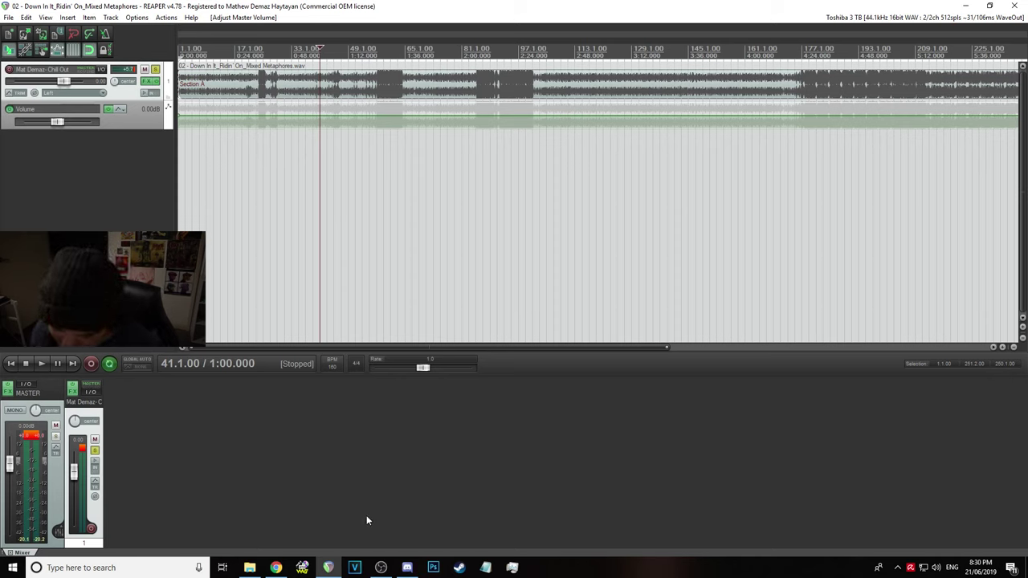
{"action": "mouse_move", "coordinate": [250, 563]}
{"action": "left_click", "coordinate": [255, 528]}
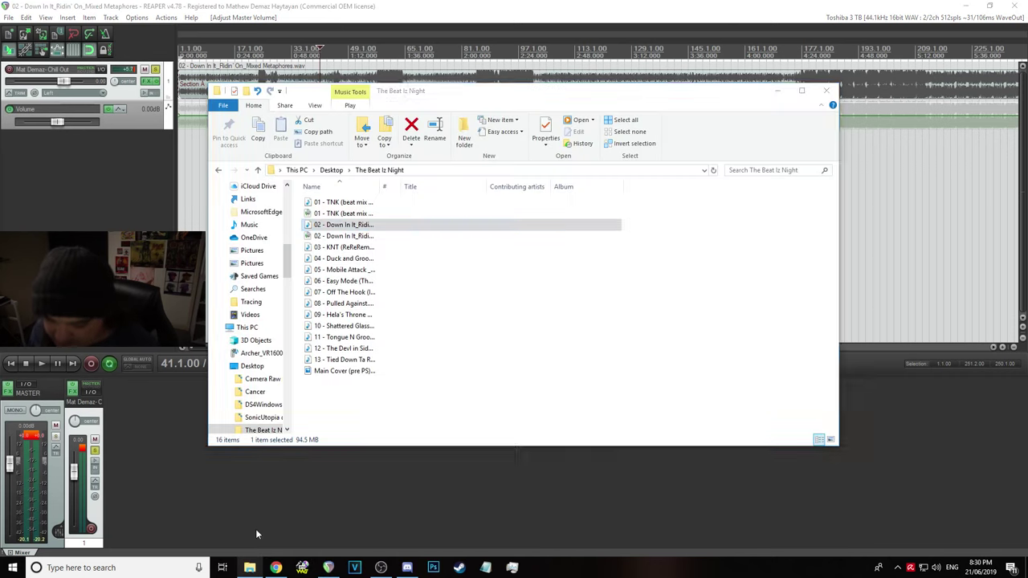
{"action": "left_click", "coordinate": [8, 17]}
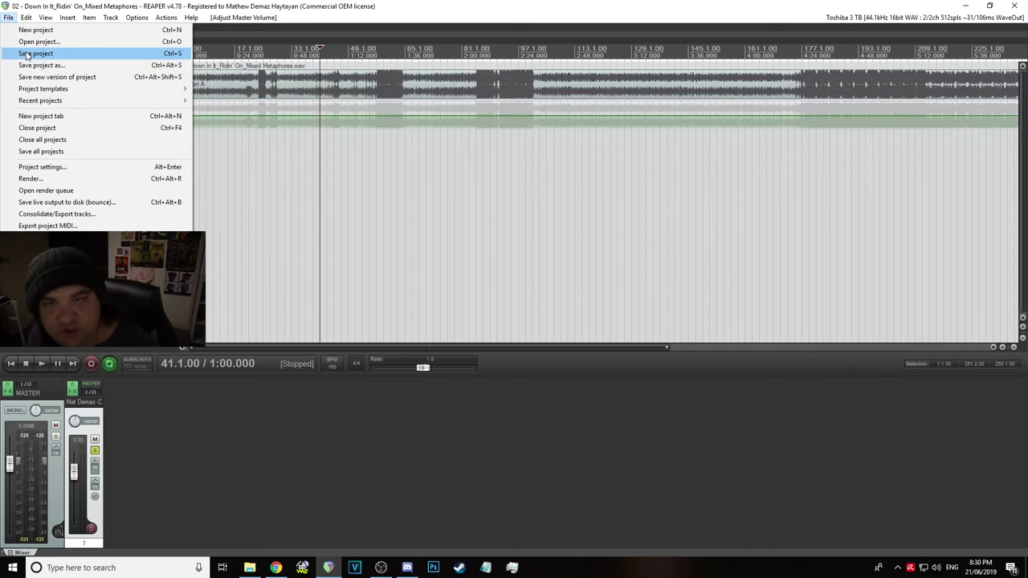
{"action": "left_click", "coordinate": [27, 54]}
Examine the track's waveform and play it briefly from 0:15.750
{"action": "scroll", "coordinate": [471, 175], "scroll_direction": "down", "scroll_amount": 5}
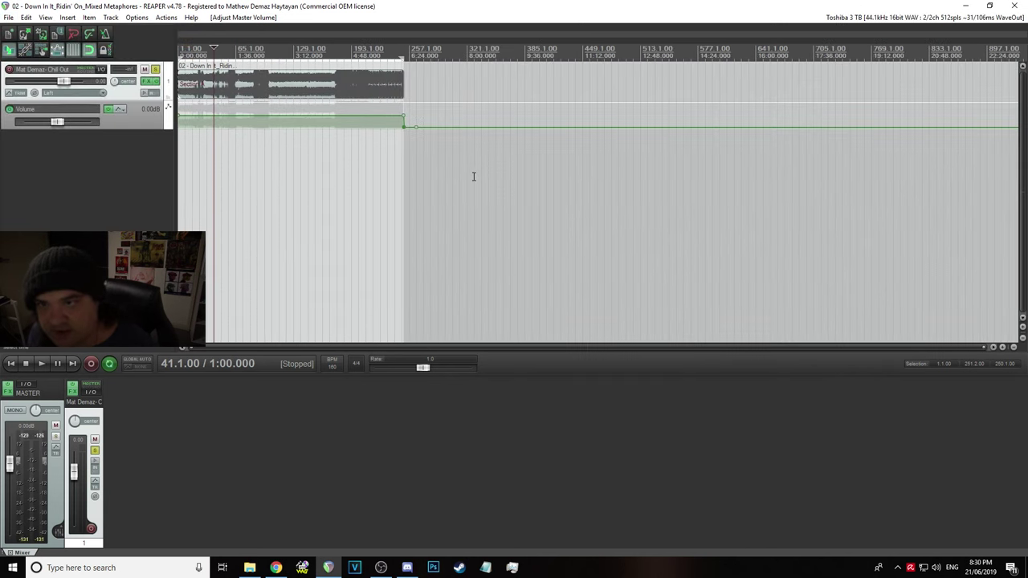
{"action": "scroll", "coordinate": [473, 176], "scroll_direction": "up", "scroll_amount": 3}
{"action": "scroll", "coordinate": [474, 175], "scroll_direction": "up", "scroll_amount": 1}
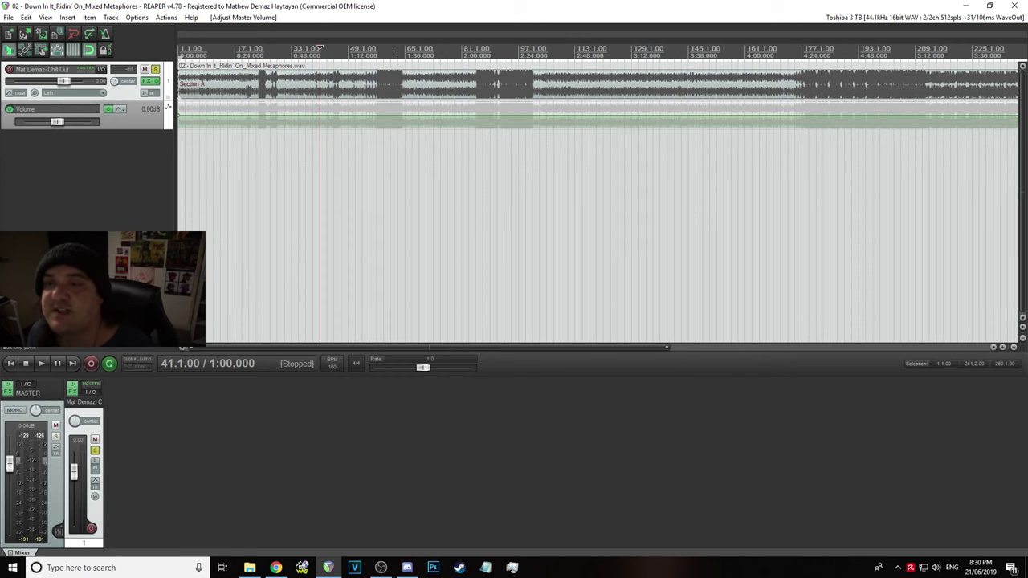
{"action": "scroll", "coordinate": [401, 140], "scroll_direction": "down", "scroll_amount": 2}
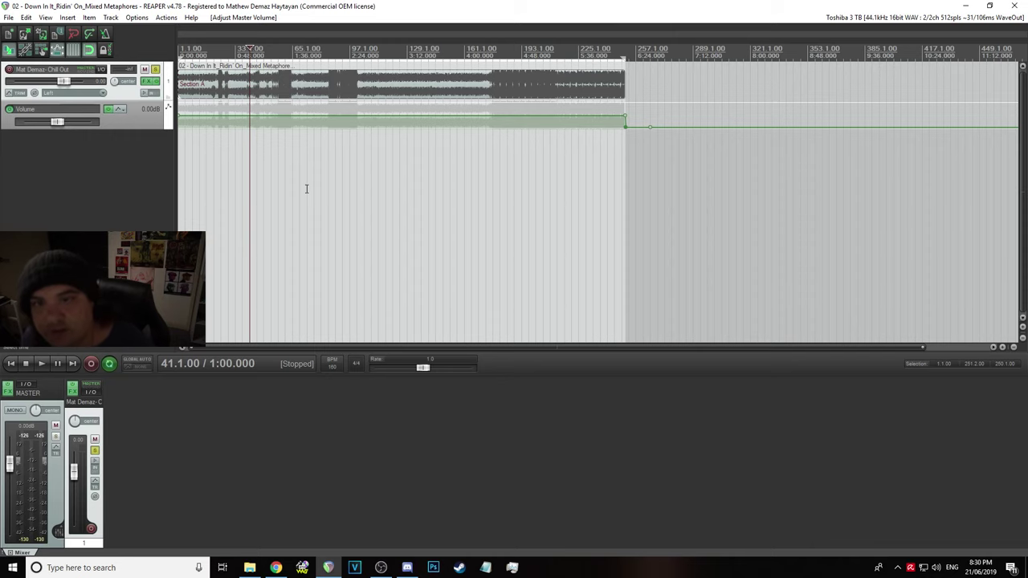
{"action": "scroll", "coordinate": [305, 188], "scroll_direction": "up", "scroll_amount": 5}
{"action": "left_click", "coordinate": [282, 47]}
{"action": "key", "text": "space"}
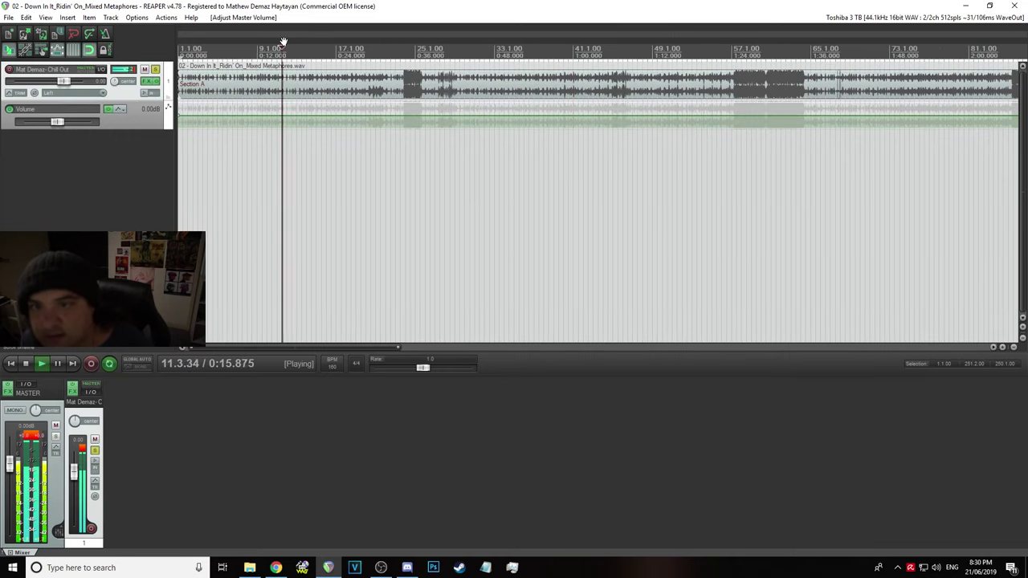
{"action": "key", "text": "space"}
{"action": "scroll", "coordinate": [295, 81], "scroll_direction": "up", "scroll_amount": 5}
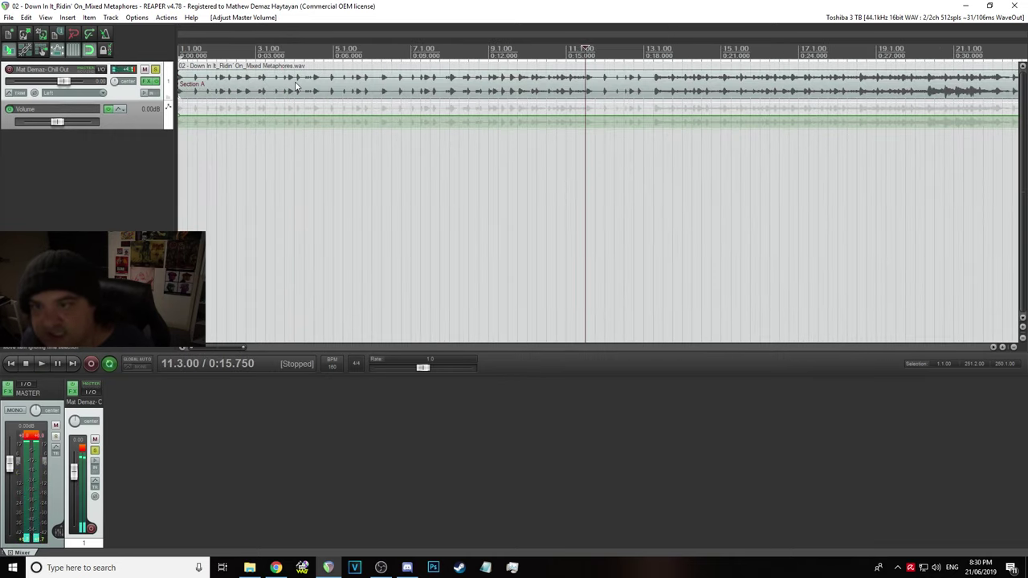
Select the audio item with the edit cursor at 0:13.125 and save the project
{"action": "left_click", "coordinate": [410, 91]}
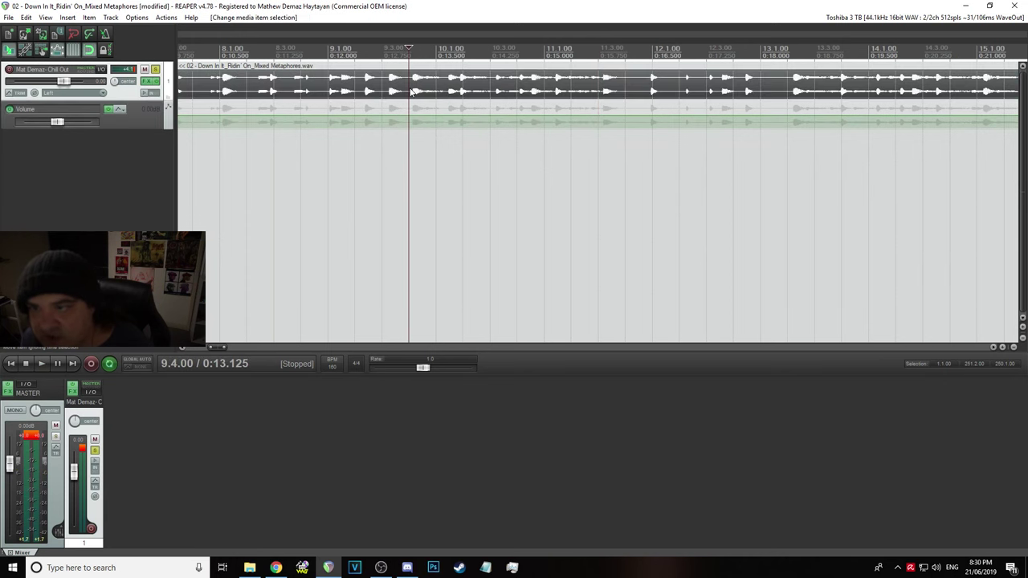
{"action": "scroll", "coordinate": [411, 89], "scroll_direction": "down", "scroll_amount": 6}
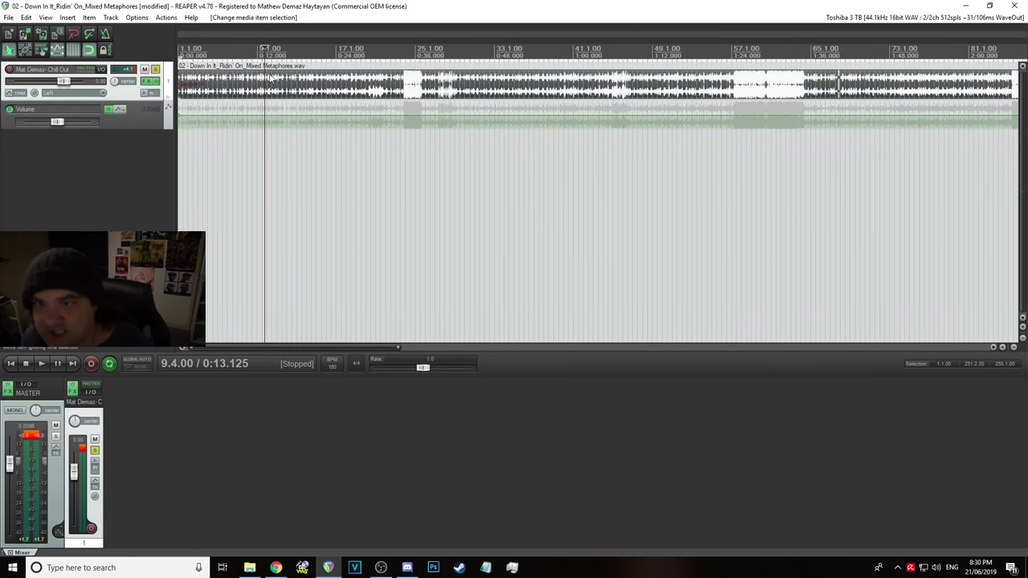
{"action": "scroll", "coordinate": [268, 88], "scroll_direction": "down", "scroll_amount": 2}
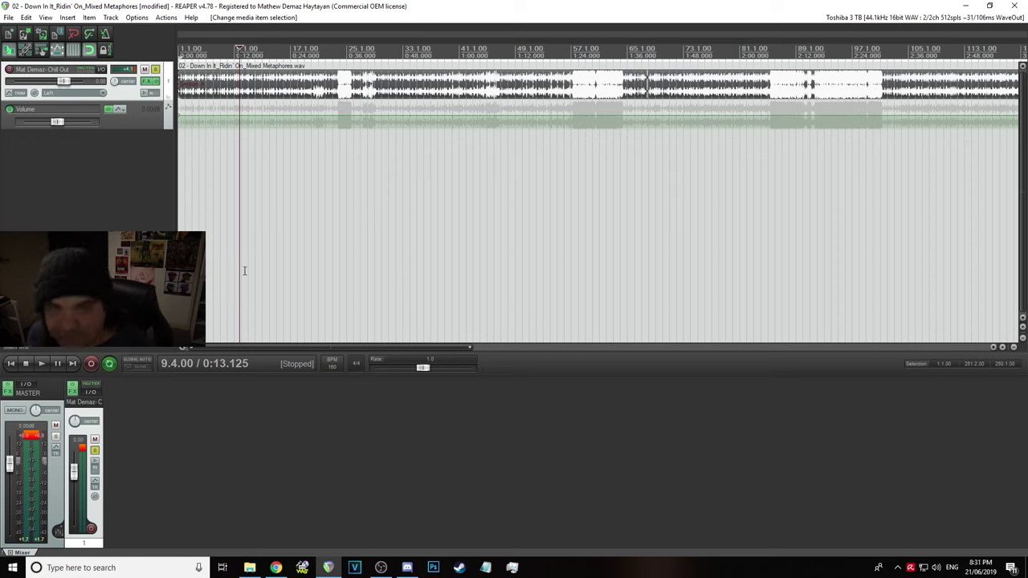
{"action": "left_click", "coordinate": [6, 17]}
{"action": "left_click", "coordinate": [32, 55]}
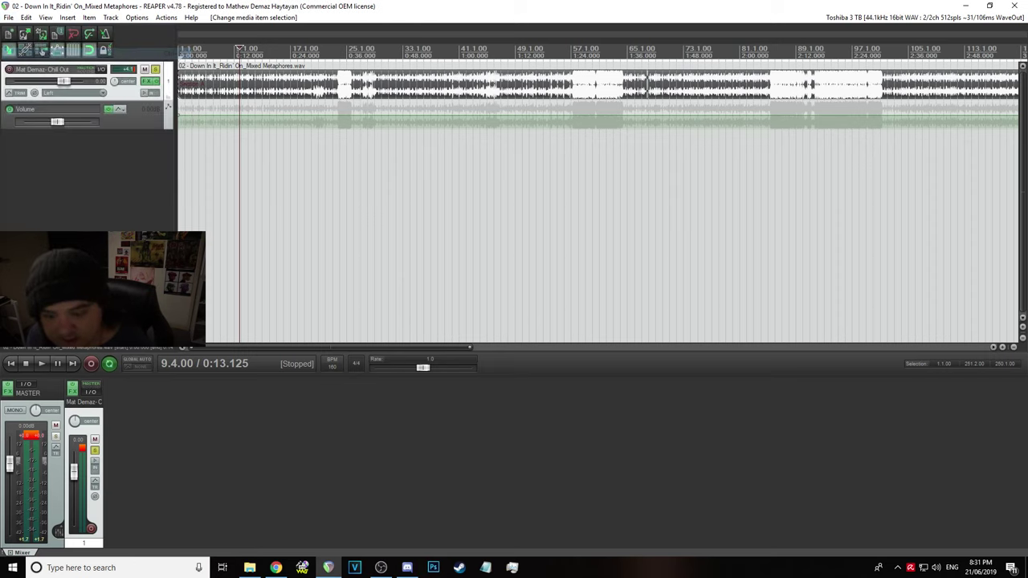
In File Explorer, open the name of "03 - KNT (ReReRemix).wav" in The Beat Iz Night folder for copying
{"action": "left_click", "coordinate": [254, 568]}
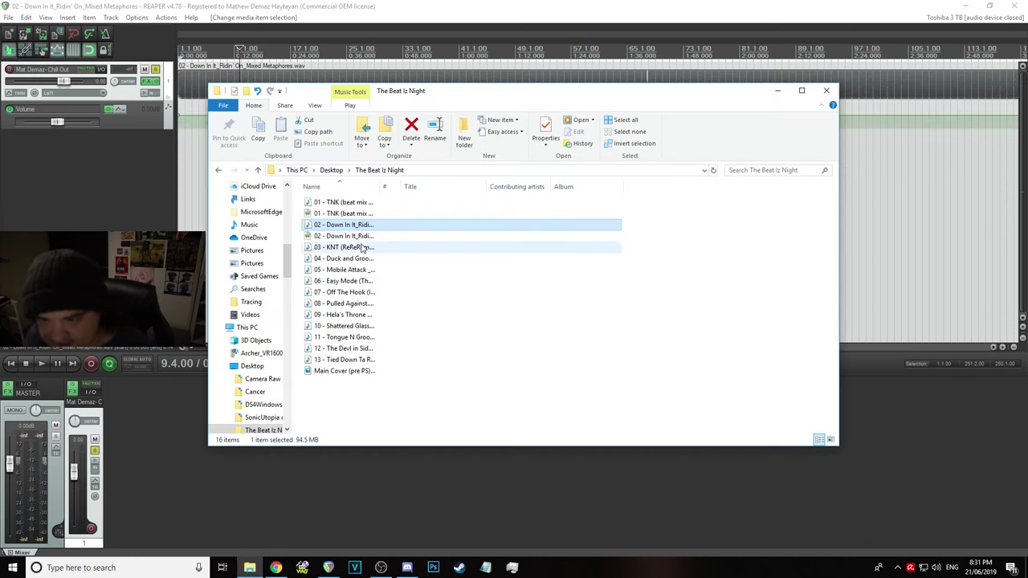
{"action": "left_click", "coordinate": [354, 248]}
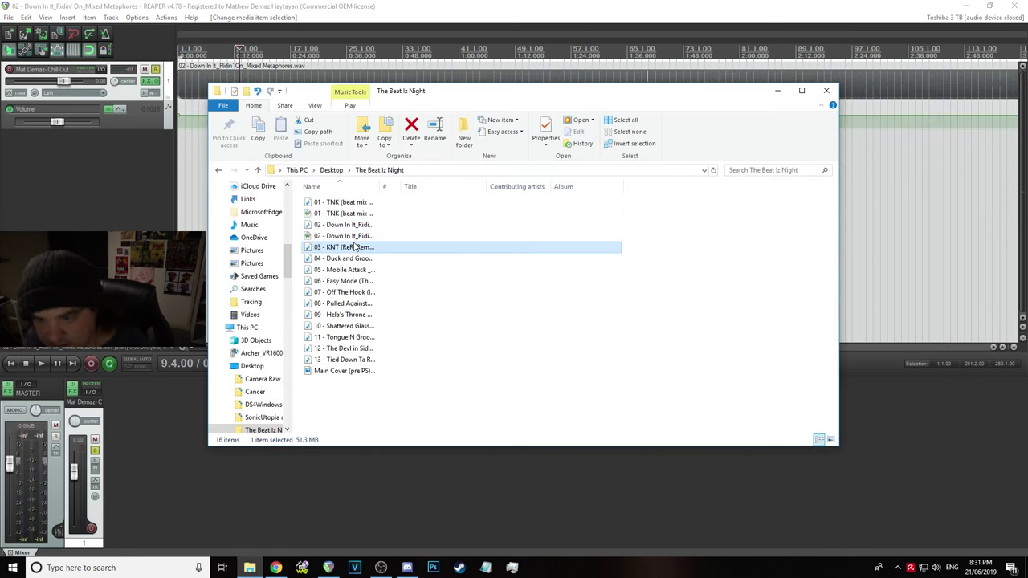
{"action": "right_click", "coordinate": [354, 248]}
{"action": "left_click", "coordinate": [376, 526]}
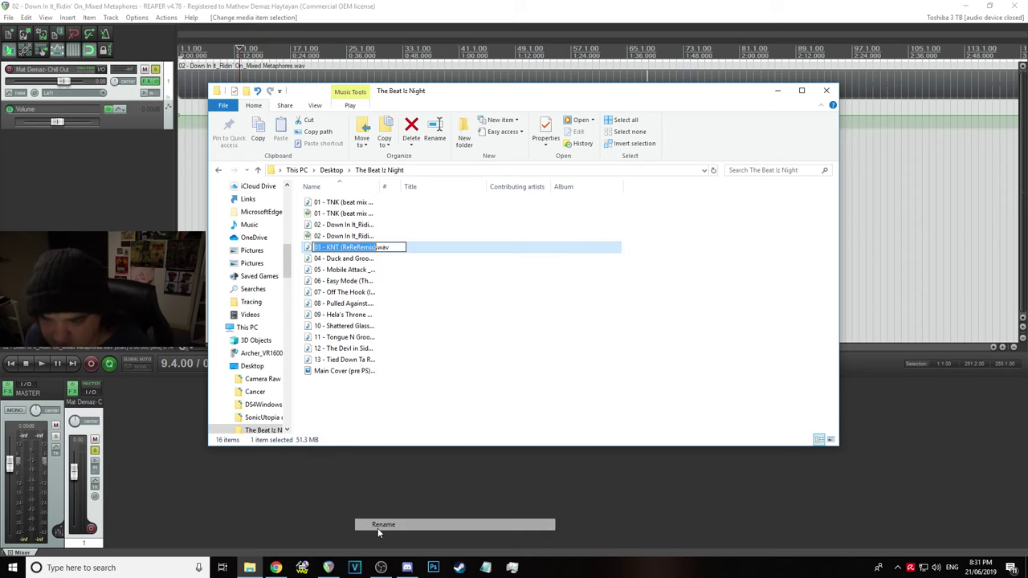
In REAPER, save the project as "03 - KNT (ReReRemix)" in the Vocals Project Files folder
{"action": "mouse_move", "coordinate": [9, 463]}
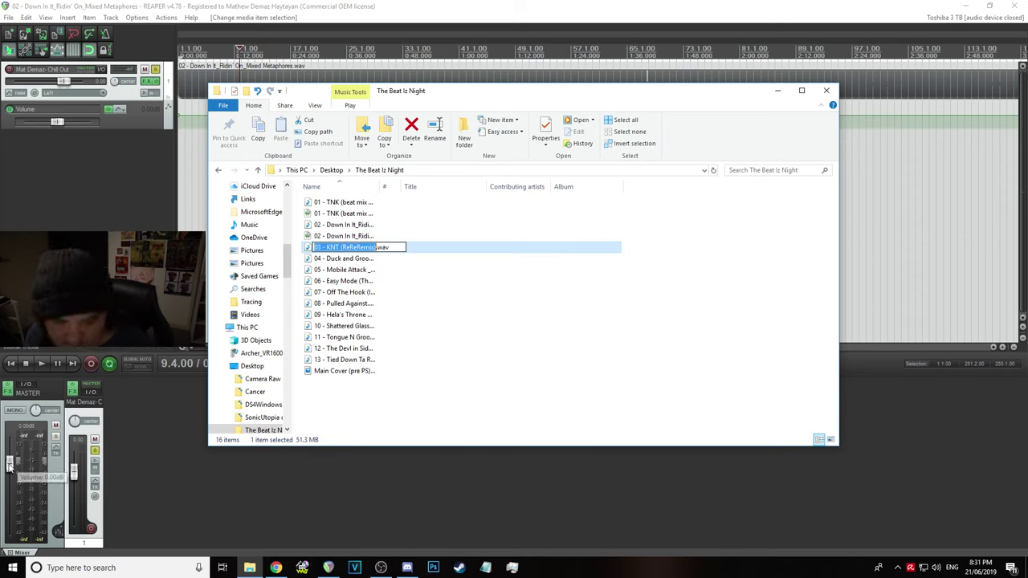
{"action": "left_click", "coordinate": [6, 19]}
{"action": "left_click", "coordinate": [16, 53]}
{"action": "left_click", "coordinate": [10, 18]}
{"action": "left_click", "coordinate": [40, 65]}
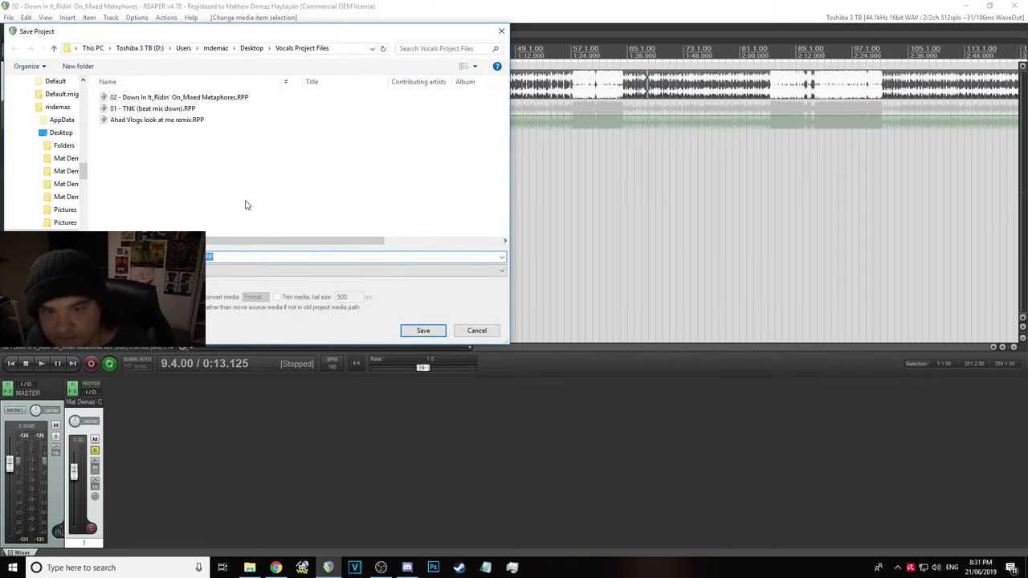
{"action": "left_click", "coordinate": [207, 257]}
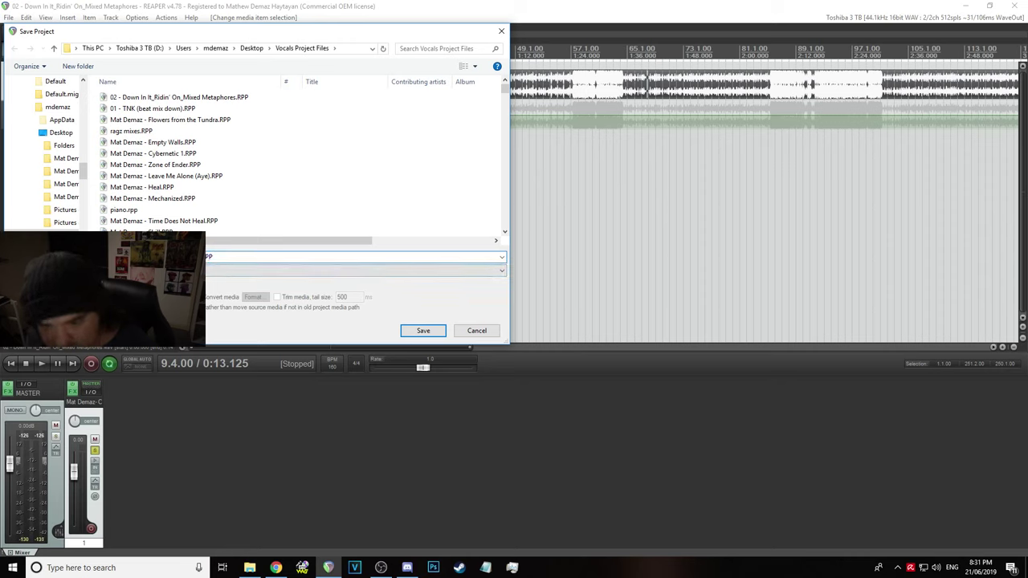
{"action": "key", "text": "BackSpace"}
{"action": "key", "text": "BackSpace"}
{"action": "key", "text": "BackSpace"}
{"action": "key", "text": "BackSpace"}
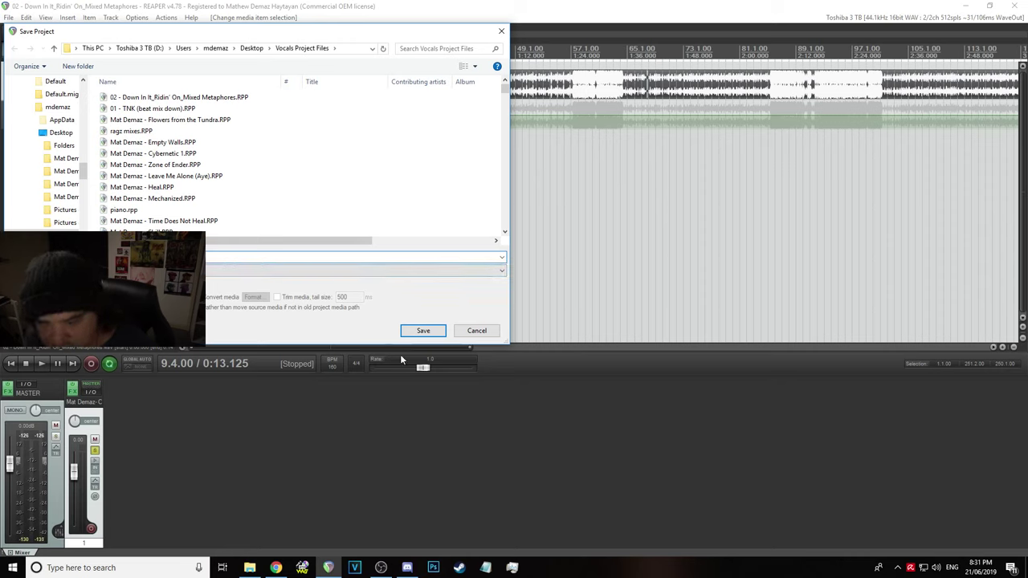
{"action": "left_click", "coordinate": [419, 334]}
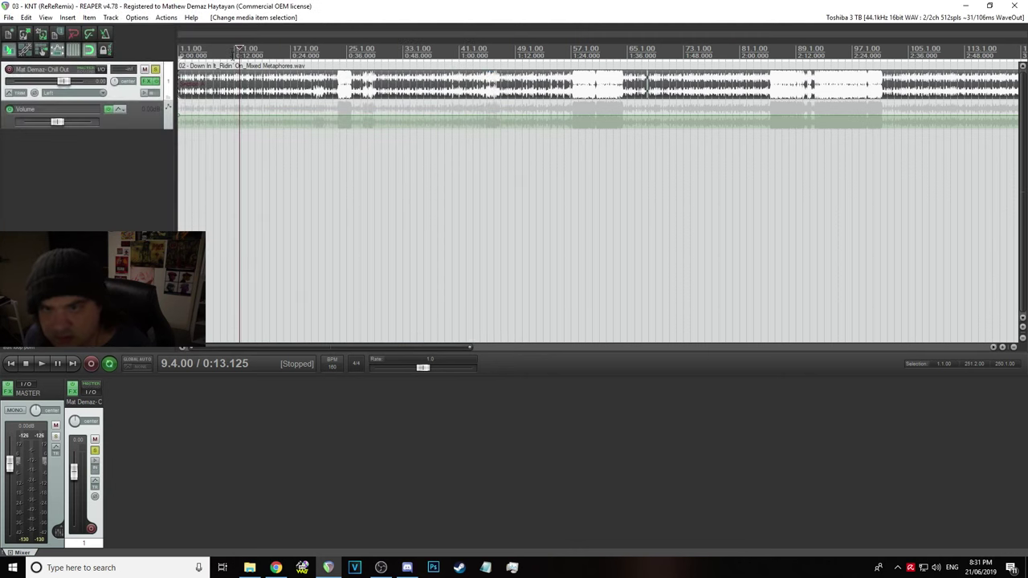
Replace the old audio item on the track with "03 - KNT (ReReRemix).wav" from The Beat Iz Night folder, starting at the project's beginning
{"action": "left_click", "coordinate": [214, 79]}
{"action": "key", "text": "Delete"}
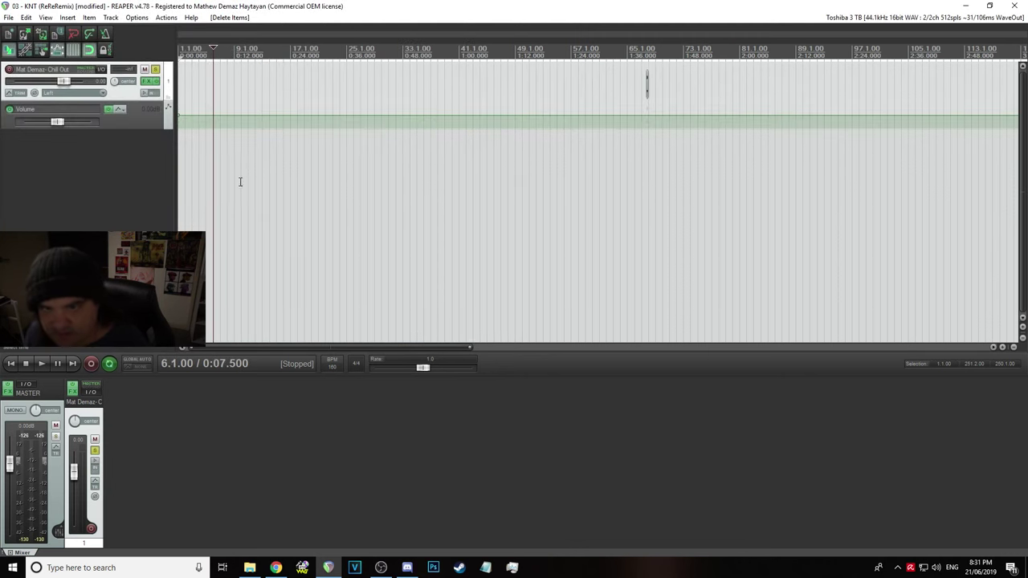
{"action": "left_click", "coordinate": [250, 567]}
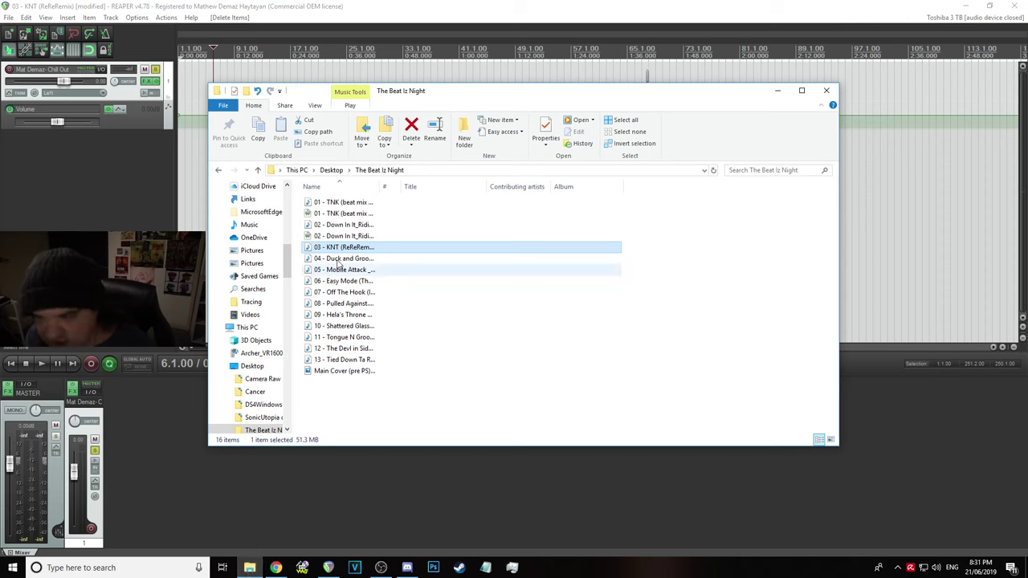
{"action": "left_click_drag", "start_coordinate": [335, 251], "coordinate": [186, 74]}
{"action": "left_click_drag", "start_coordinate": [320, 91], "coordinate": [313, 91]}
{"action": "left_click", "coordinate": [263, 121]}
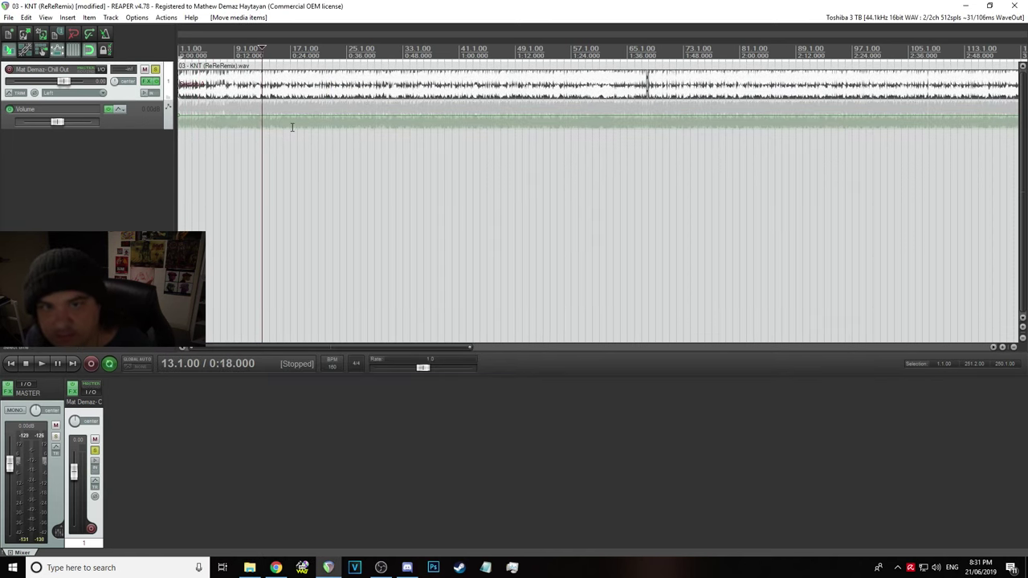
{"action": "scroll", "coordinate": [324, 156], "scroll_direction": "down", "scroll_amount": 5}
{"action": "scroll", "coordinate": [324, 155], "scroll_direction": "up", "scroll_amount": 4}
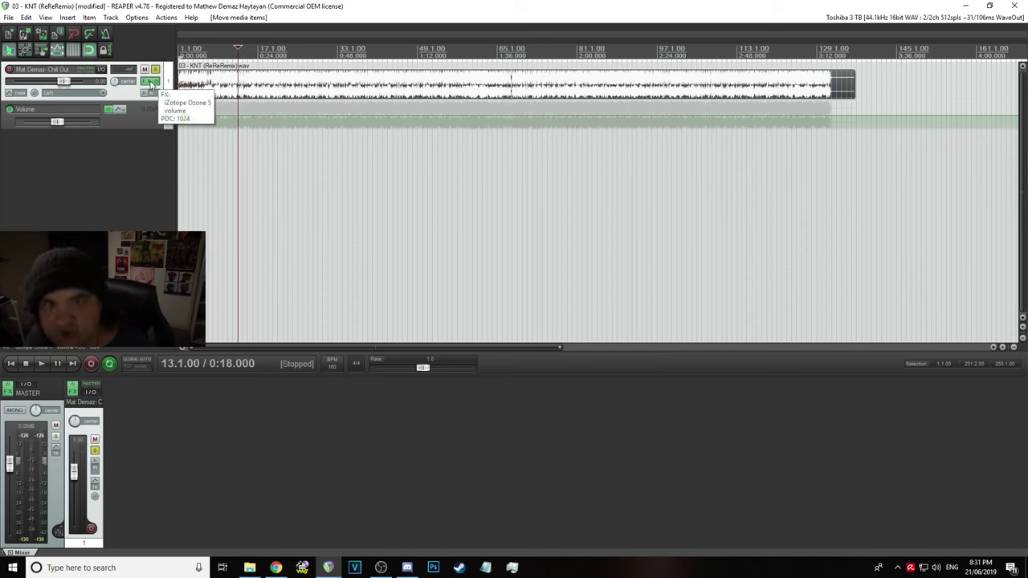
Lower the master volume to -34.9 dB and play the track briefly from 0:18.000
{"action": "left_click_drag", "start_coordinate": [9, 463], "coordinate": [10, 514]}
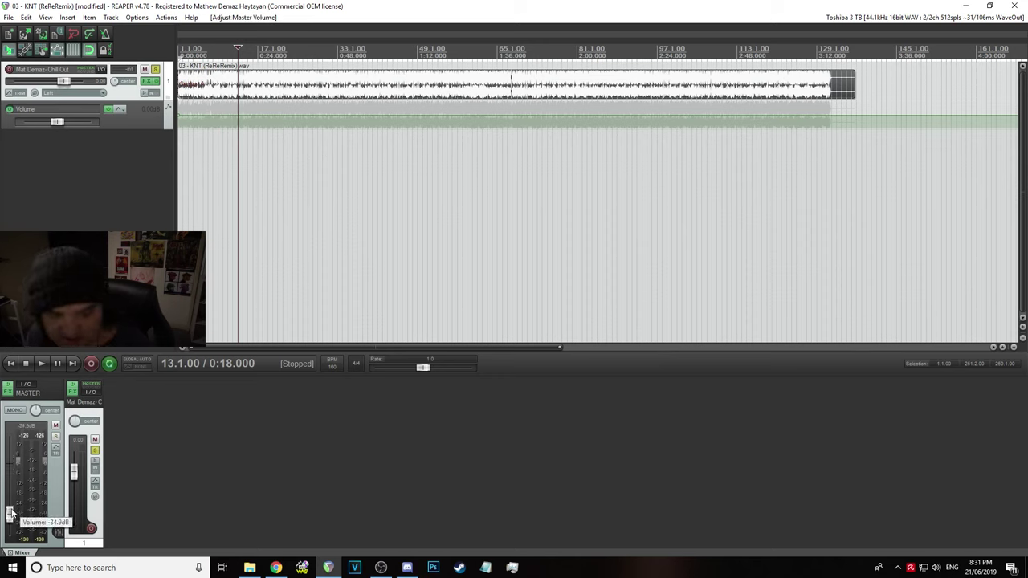
{"action": "key", "text": "space"}
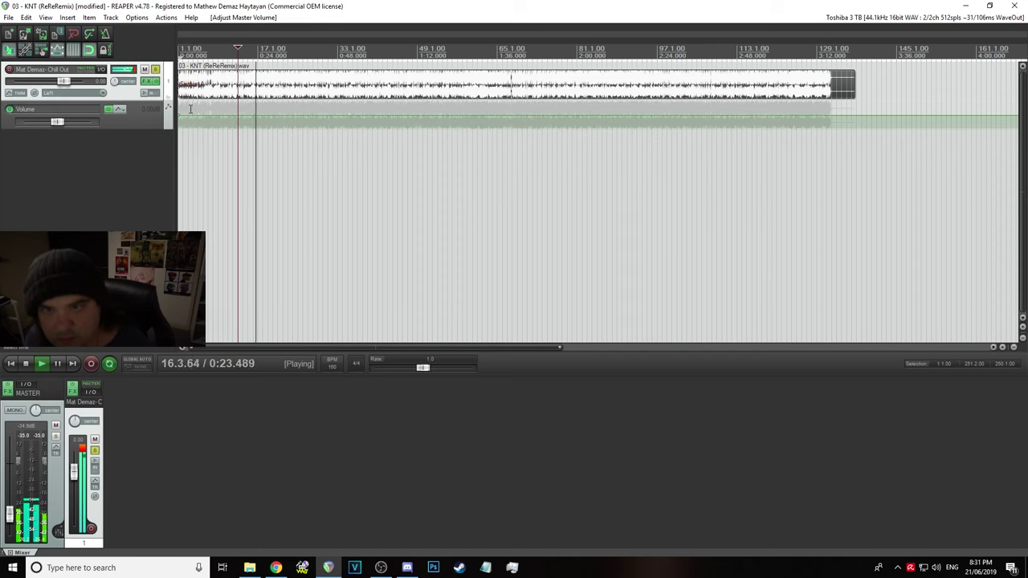
{"action": "key", "text": "space"}
Bypass the track's effects and replay it from 0:18.000, resetting the master volume to 0.00 dB
{"action": "left_click", "coordinate": [150, 81]}
{"action": "key", "text": "space"}
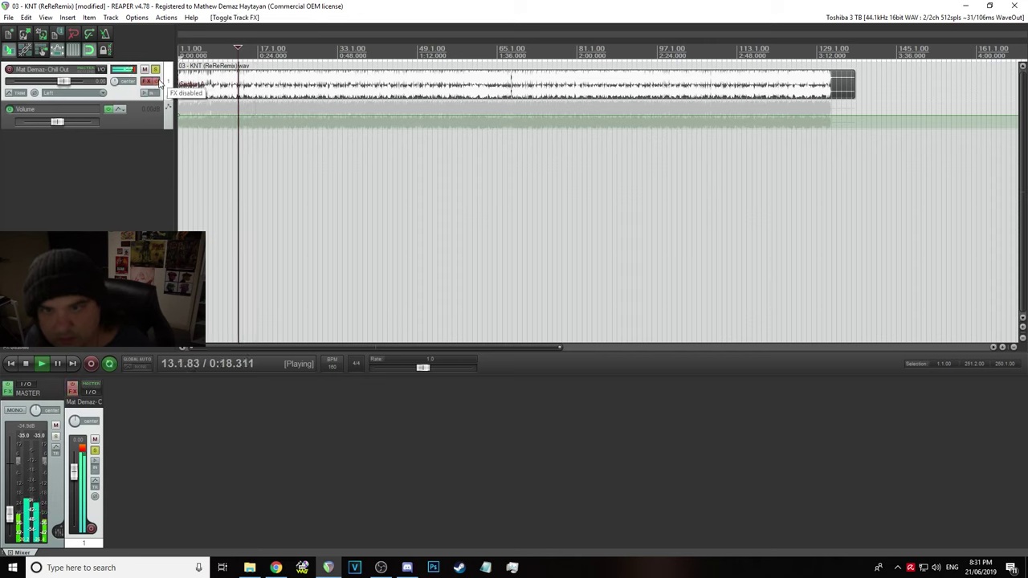
{"action": "double_click", "coordinate": [13, 516]}
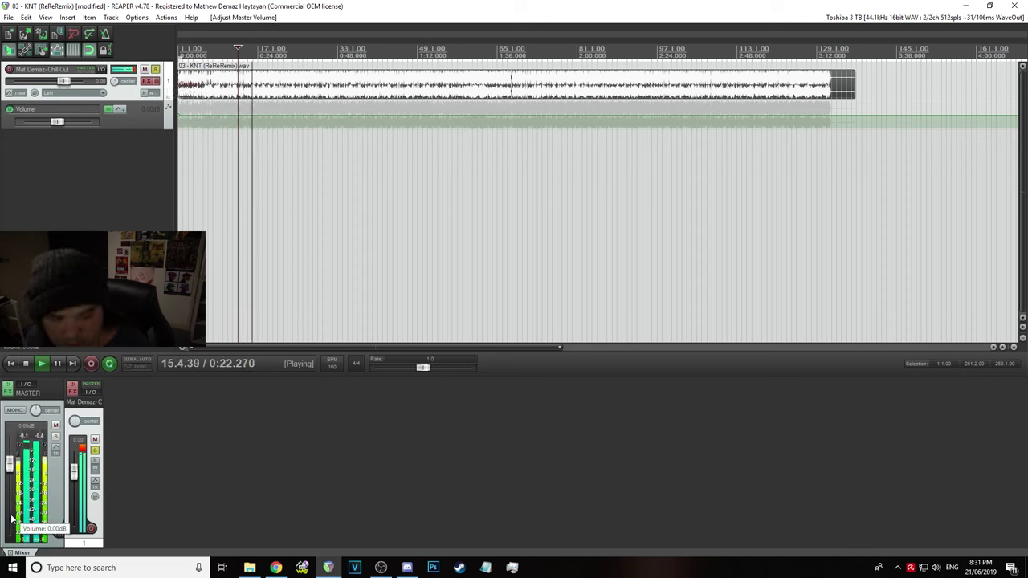
{"action": "key", "text": "space"}
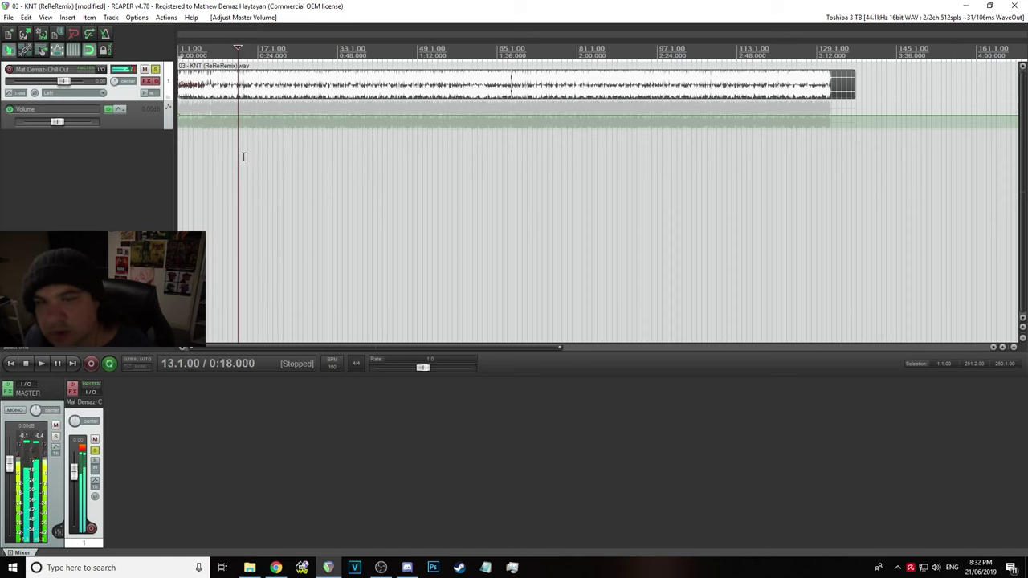
Lower the master volume to about -19.4 dB and re-enable the track's effects
{"action": "left_click_drag", "start_coordinate": [10, 470], "coordinate": [9, 498]}
{"action": "left_click", "coordinate": [147, 82], "text": "ctrl"}
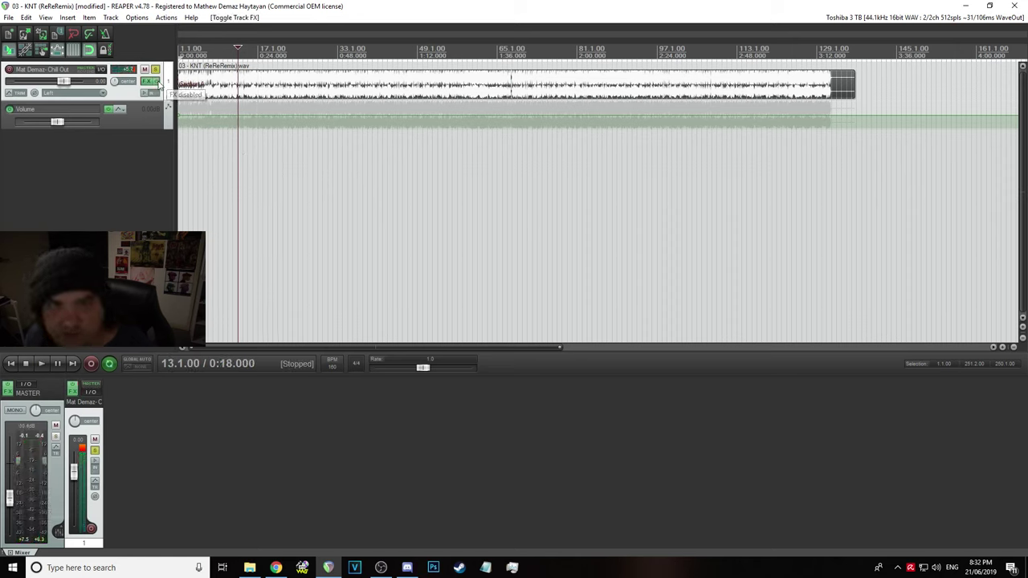
Open iZotope Ozone 5 in the track's FX chain and close its Preset Manager to reveal the equalizer
{"action": "left_click", "coordinate": [147, 83]}
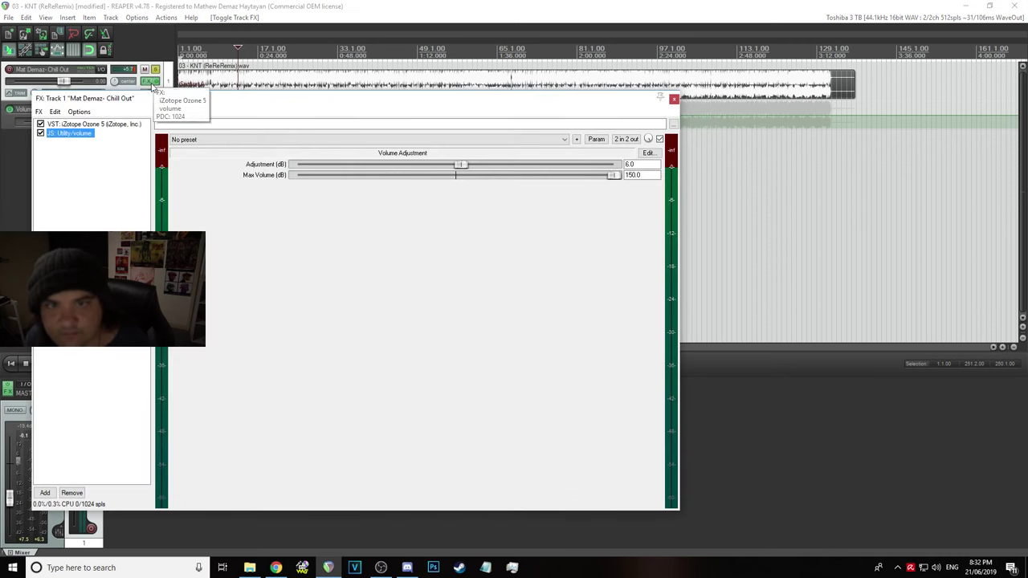
{"action": "left_click_drag", "start_coordinate": [185, 91], "coordinate": [381, 125]}
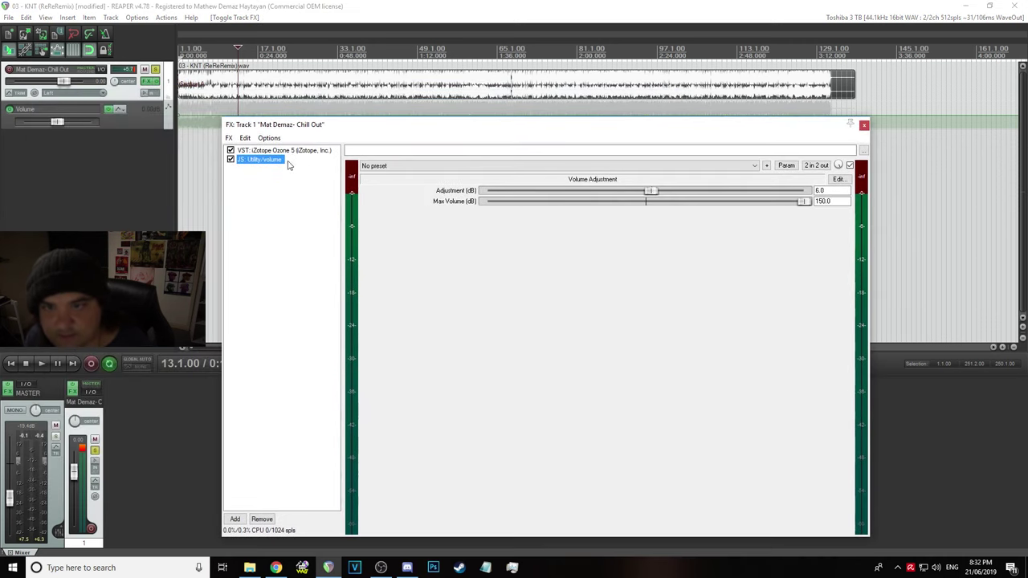
{"action": "left_click", "coordinate": [271, 151]}
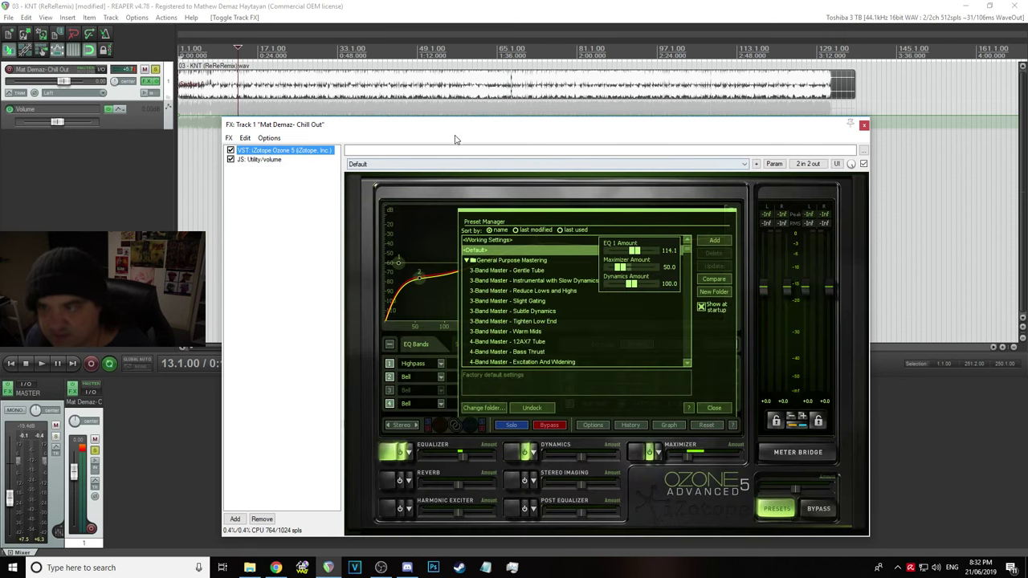
{"action": "left_click_drag", "start_coordinate": [413, 125], "coordinate": [318, 35]}
{"action": "left_click", "coordinate": [366, 365]}
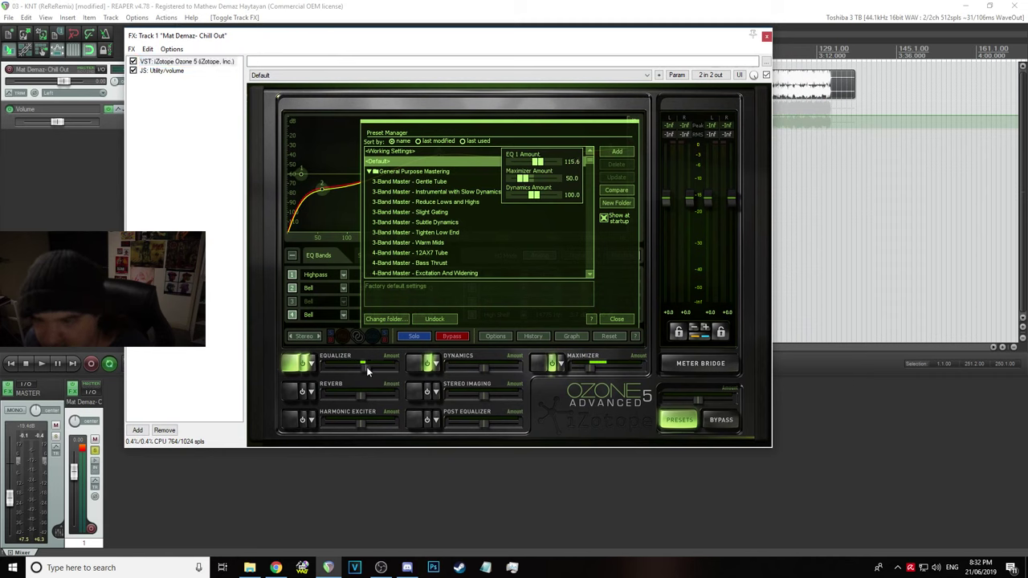
{"action": "left_click", "coordinate": [616, 319]}
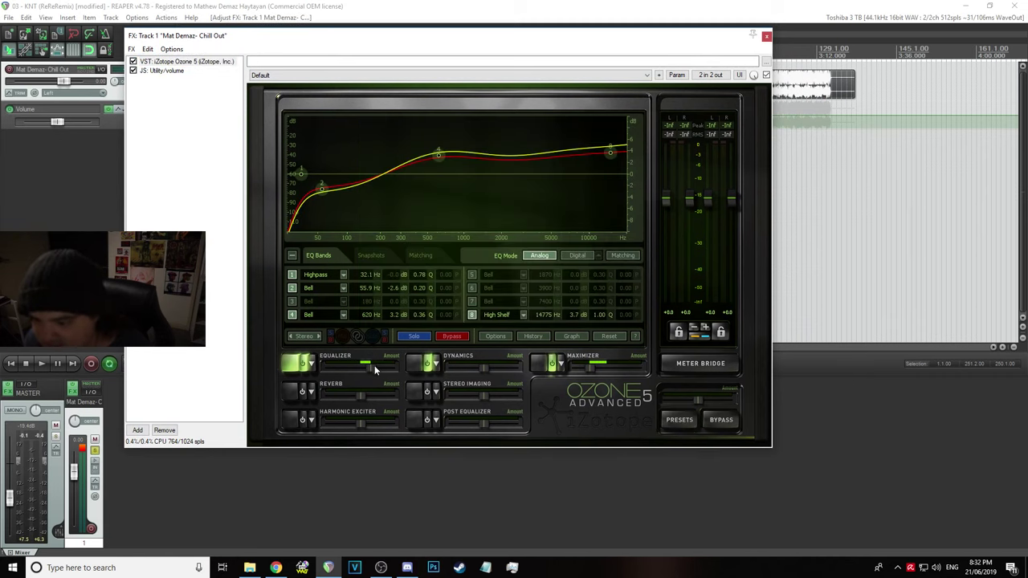
Try different Equalizer amounts in Ozone 5, undo them, and redo the track FX toggle
{"action": "mouse_move", "coordinate": [374, 366]}
{"action": "left_mouse_down"}
{"action": "mouse_move", "coordinate": [443, 364]}
{"action": "mouse_move", "coordinate": [379, 382]}
{"action": "left_mouse_up"}
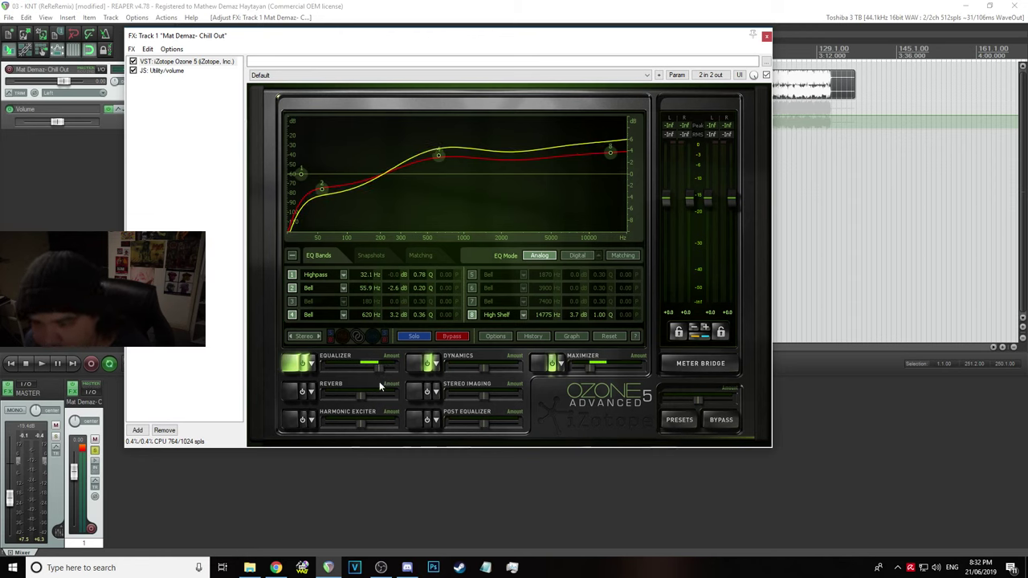
{"action": "left_click_drag", "start_coordinate": [379, 384], "coordinate": [347, 367]}
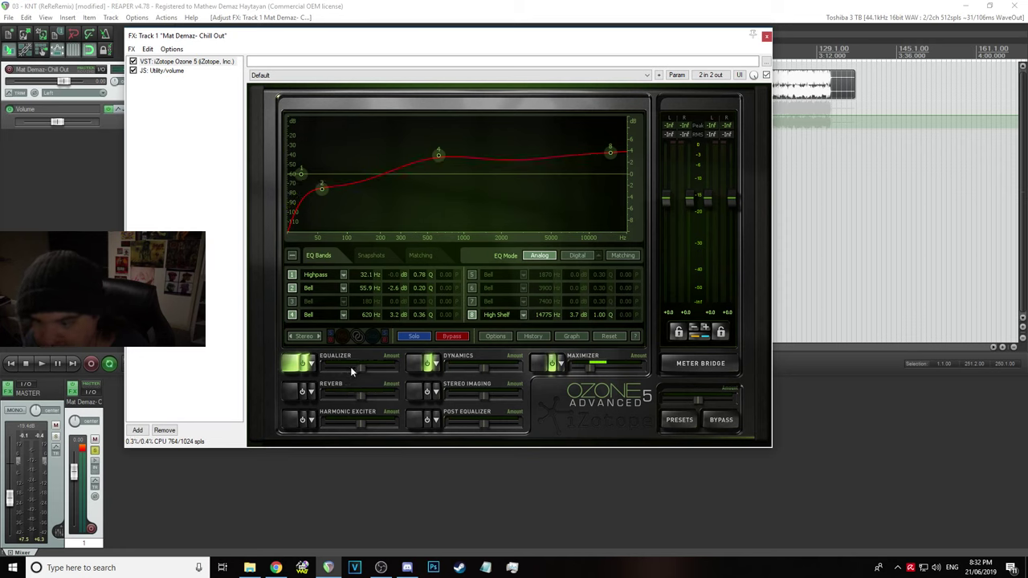
{"action": "left_click_drag", "start_coordinate": [353, 365], "coordinate": [356, 366]}
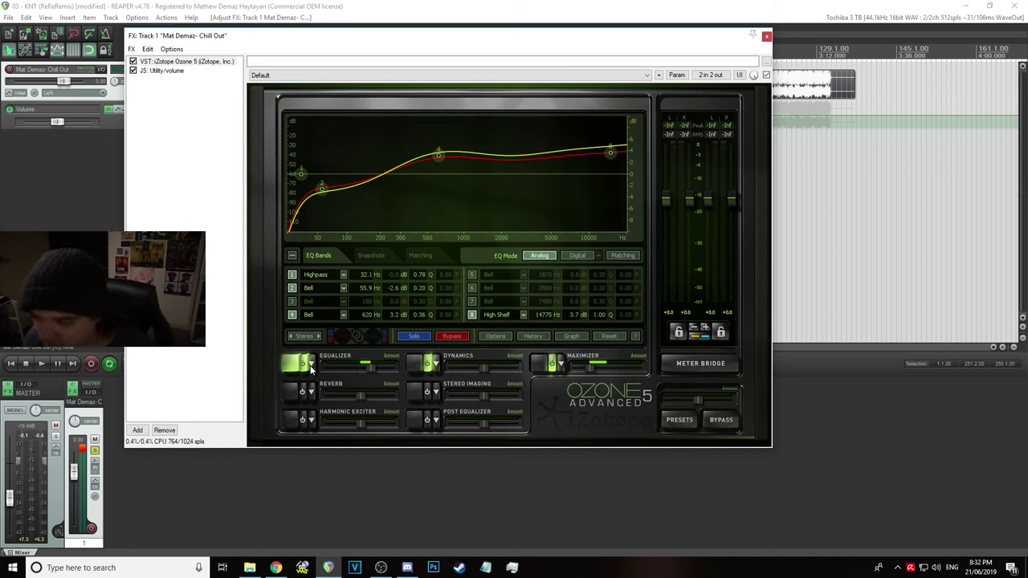
{"action": "key", "text": "ctrl+z"}
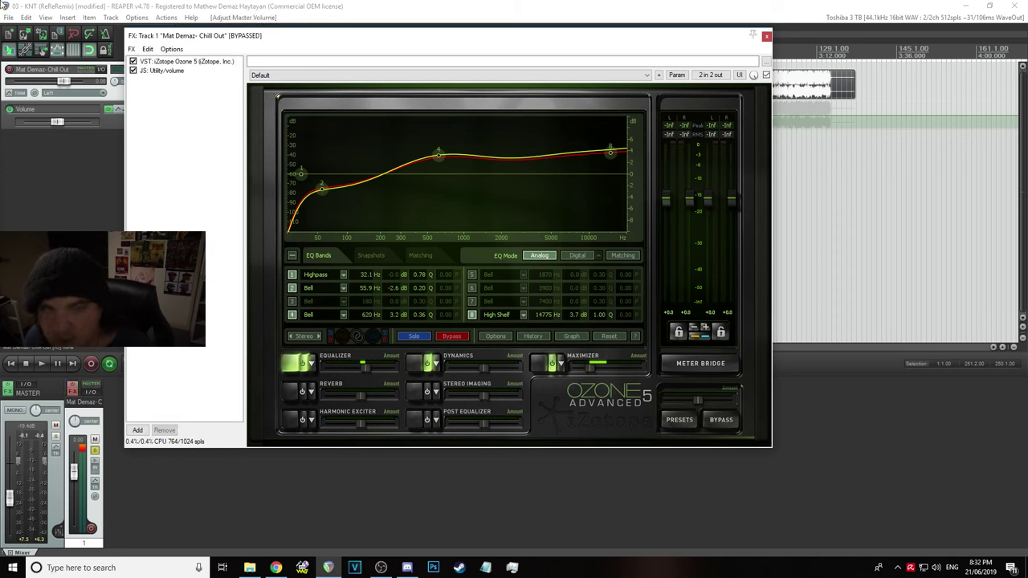
{"action": "left_click", "coordinate": [26, 17]}
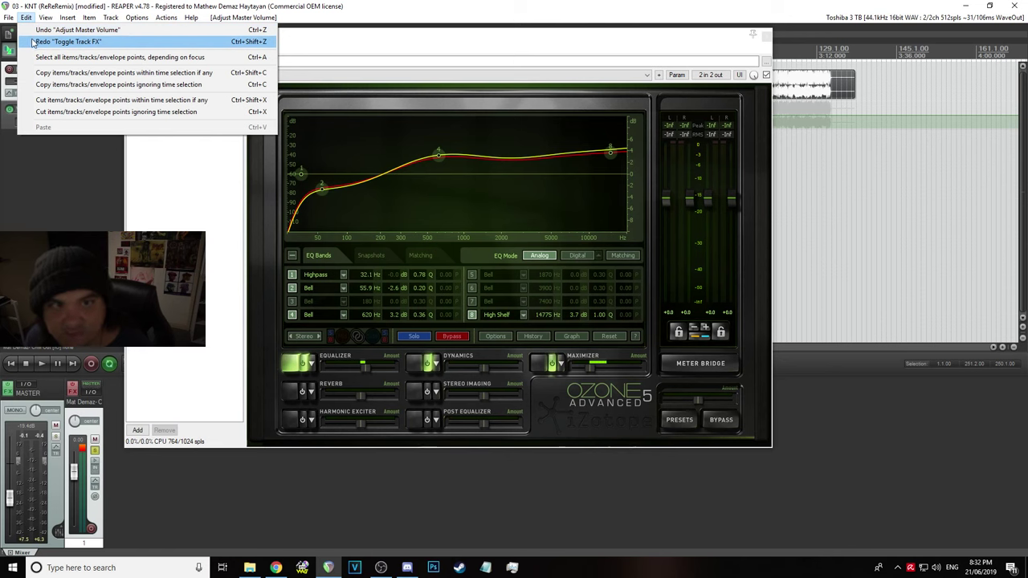
{"action": "left_click", "coordinate": [32, 42]}
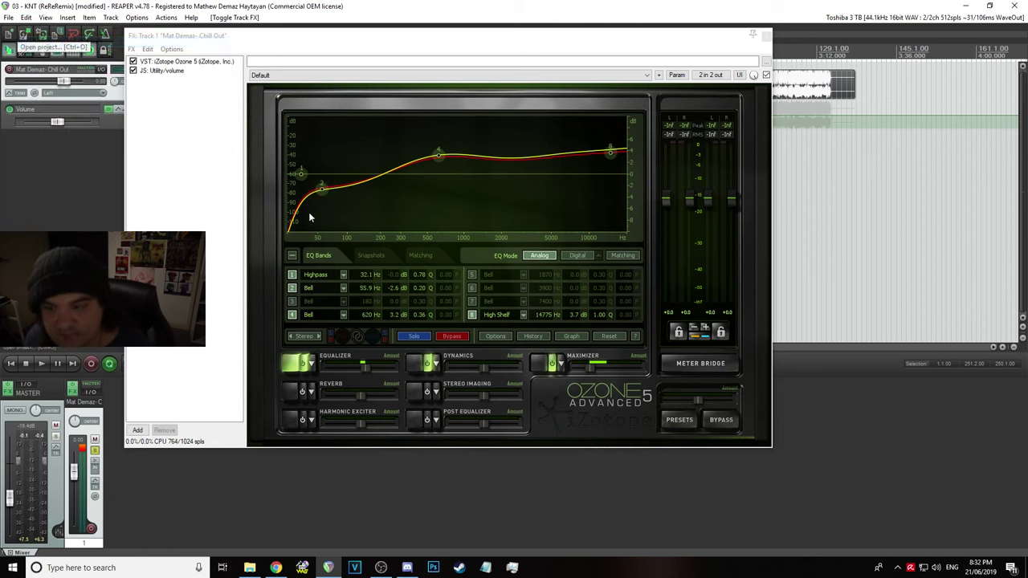
Change equalizer band 1 from the current highpass to the Flat highpass type and play the track briefly
{"action": "left_click", "coordinate": [344, 275]}
{"action": "mouse_move", "coordinate": [329, 286]}
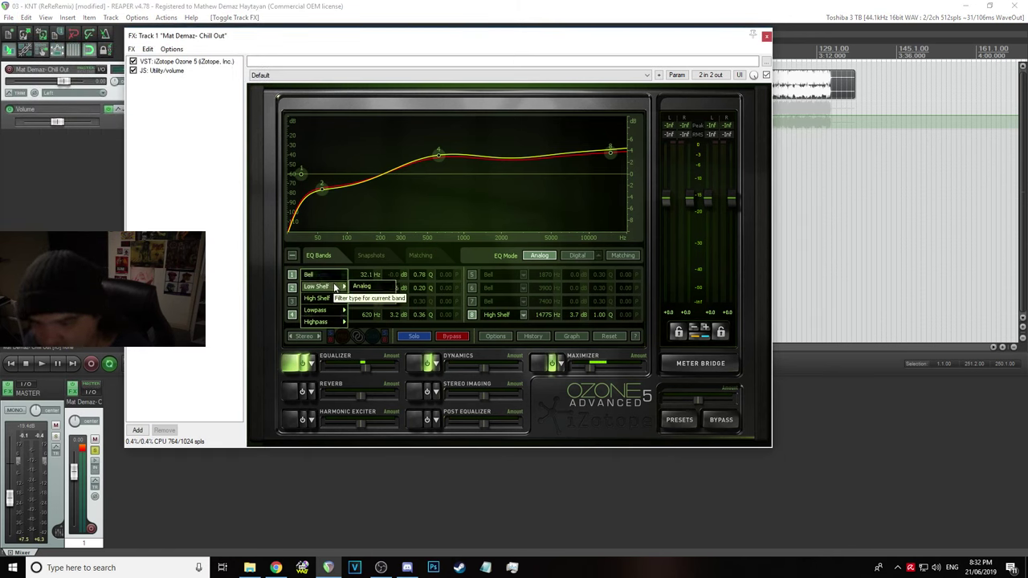
{"action": "mouse_move", "coordinate": [330, 311]}
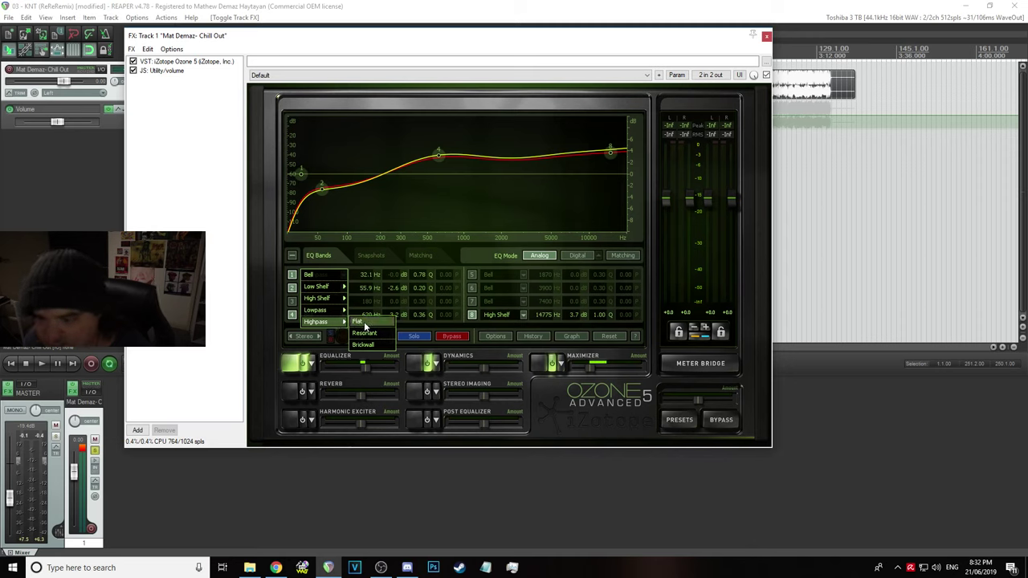
{"action": "left_click", "coordinate": [368, 324]}
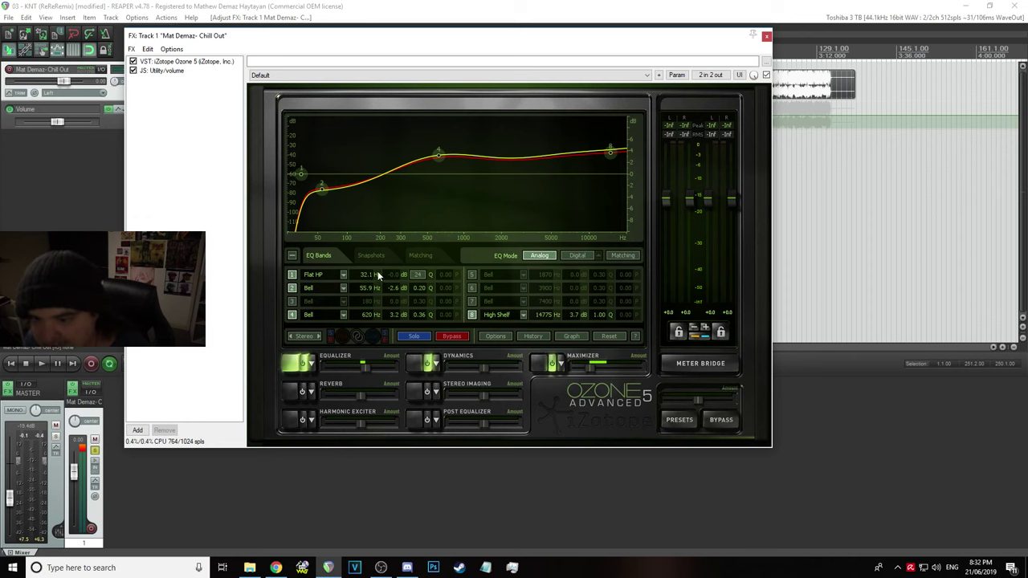
{"action": "key", "text": "space"}
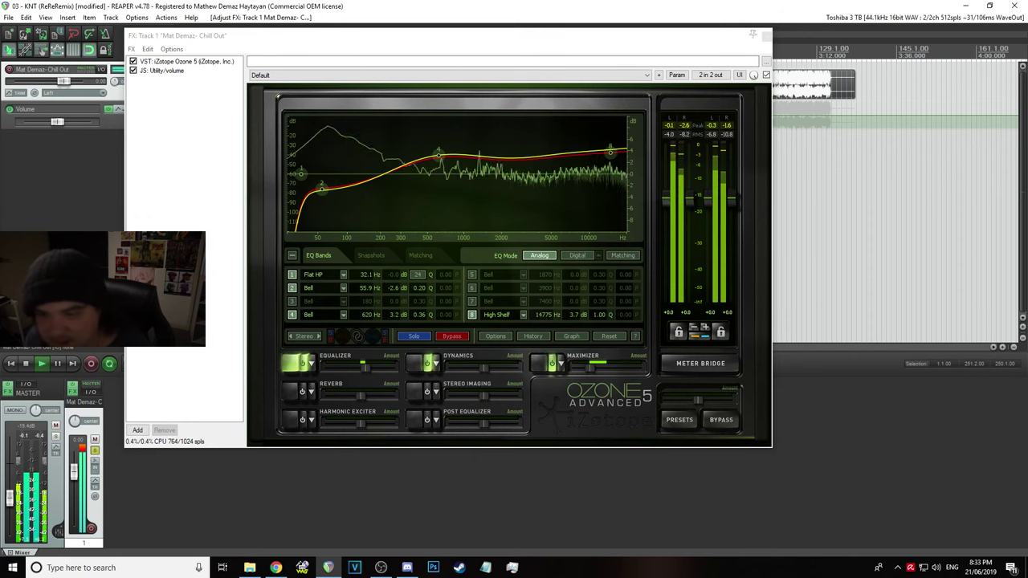
{"action": "key", "text": "space"}
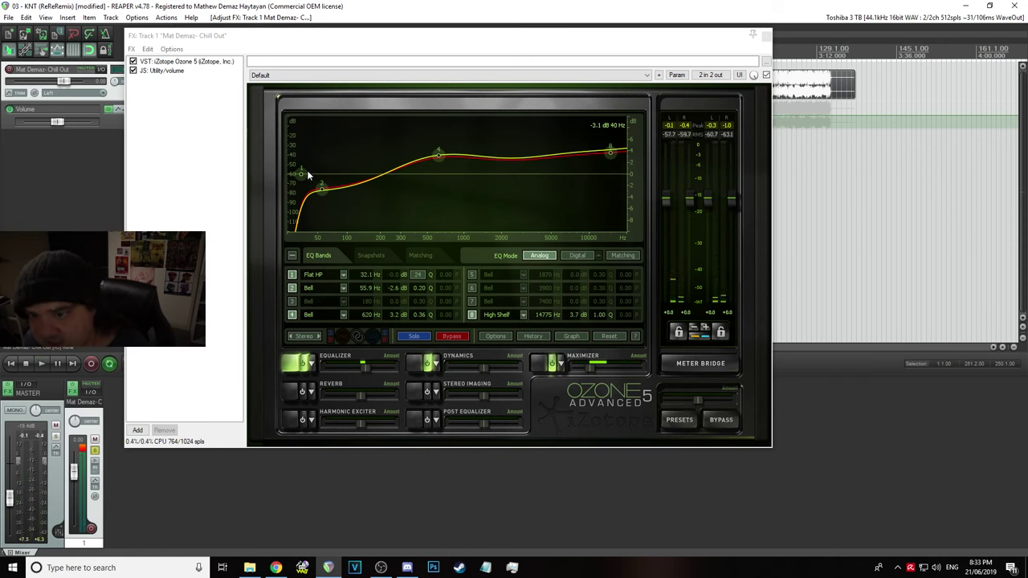
Raise the frequency of equalizer band 1 to about 79 Hz and listen to the track
{"action": "left_click_drag", "start_coordinate": [300, 173], "coordinate": [337, 233]}
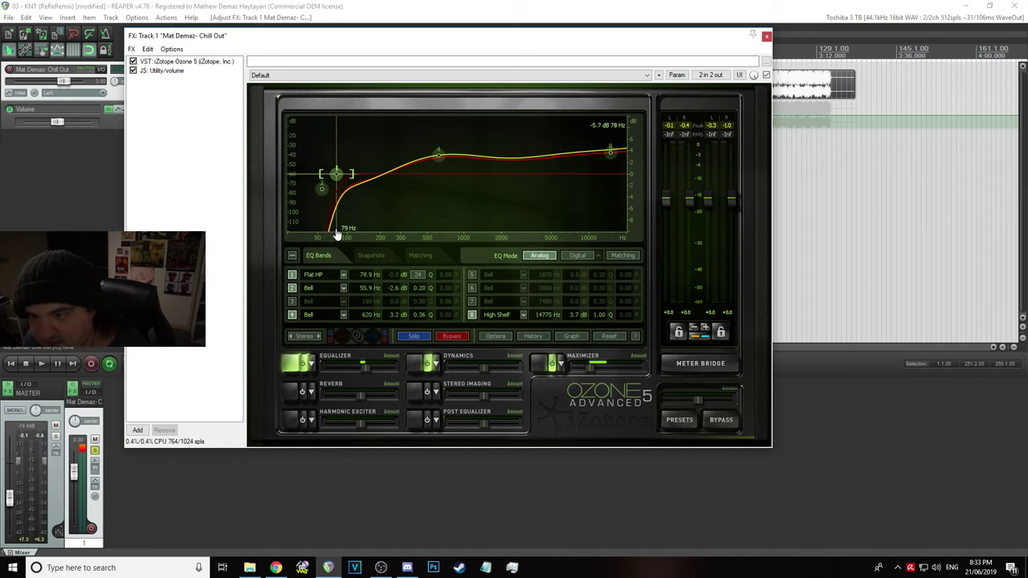
{"action": "left_click", "coordinate": [306, 5]}
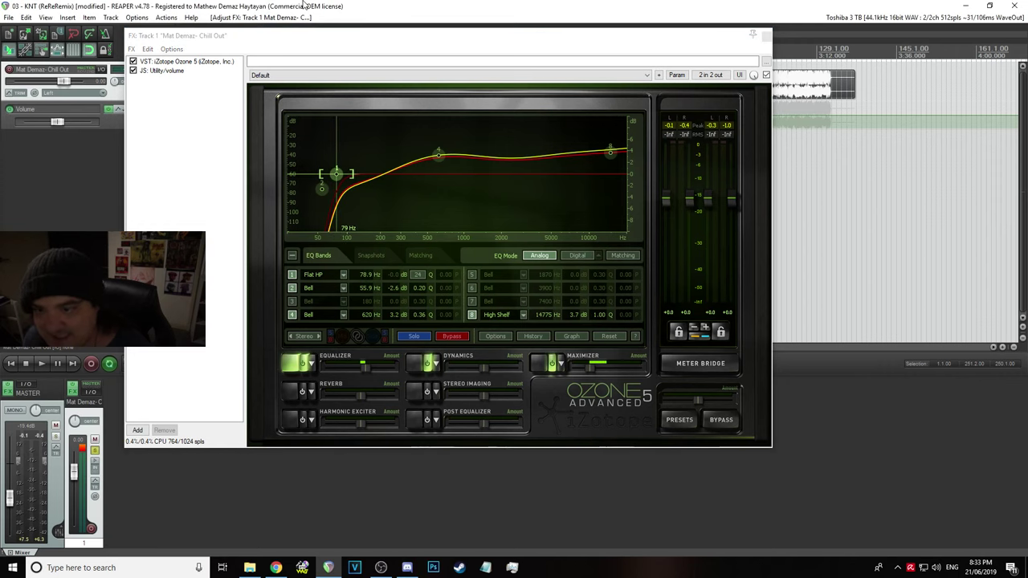
{"action": "key", "text": "space"}
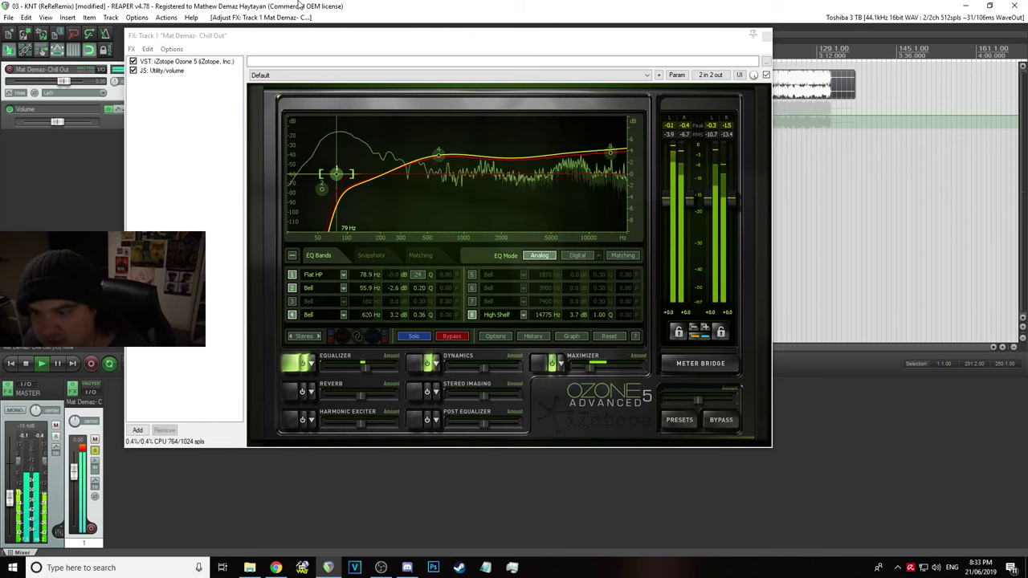
{"action": "key", "text": "space"}
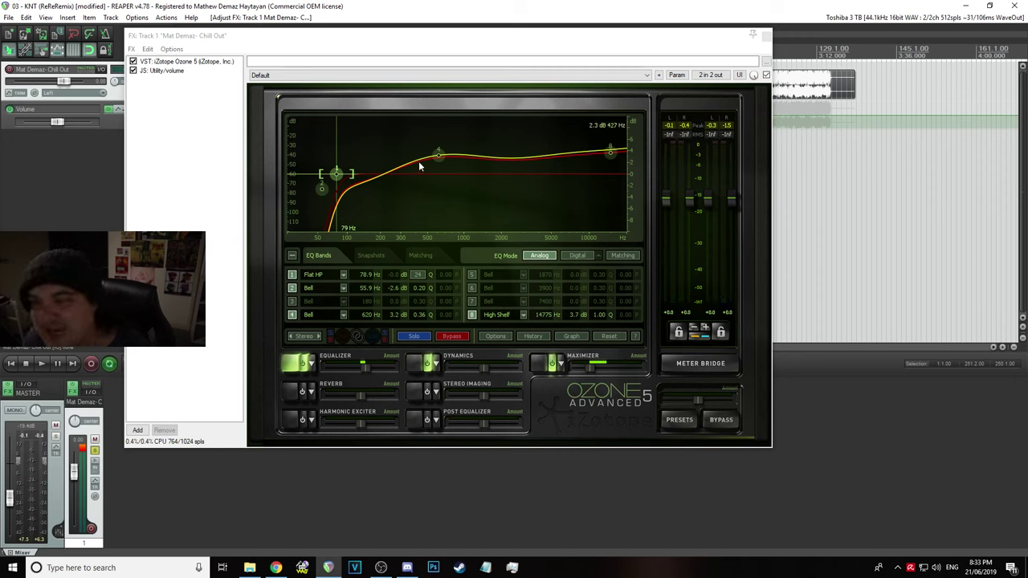
Adjust equalizer band 4 while listening, ending at 700 Hz, 0.0 dB gain and a Q of 0.30
{"action": "mouse_move", "coordinate": [441, 158]}
{"action": "left_mouse_down"}
{"action": "mouse_move", "coordinate": [426, 184]}
{"action": "mouse_move", "coordinate": [438, 169]}
{"action": "mouse_move", "coordinate": [421, 163]}
{"action": "mouse_move", "coordinate": [430, 149]}
{"action": "left_mouse_up"}
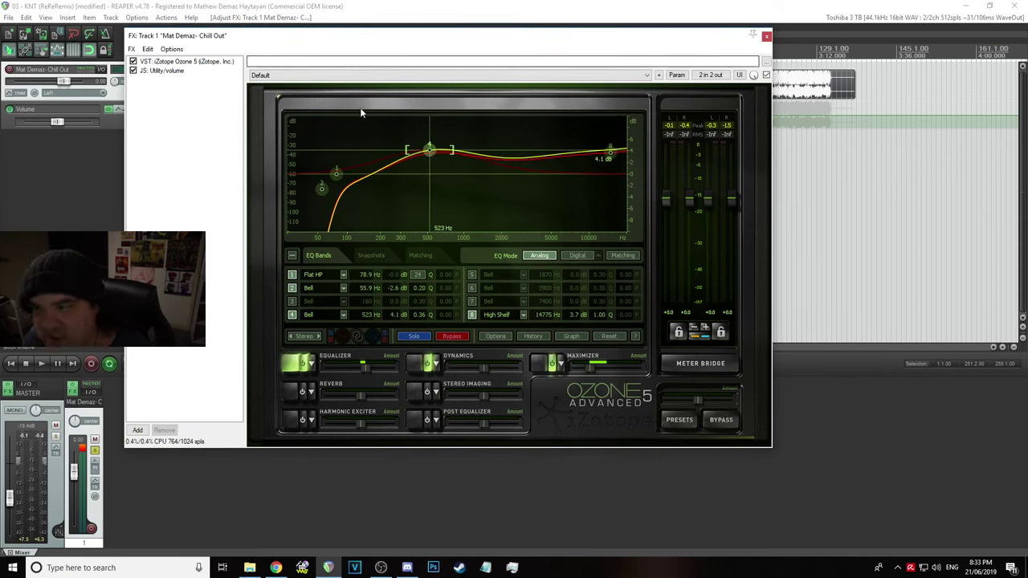
{"action": "key", "text": "space"}
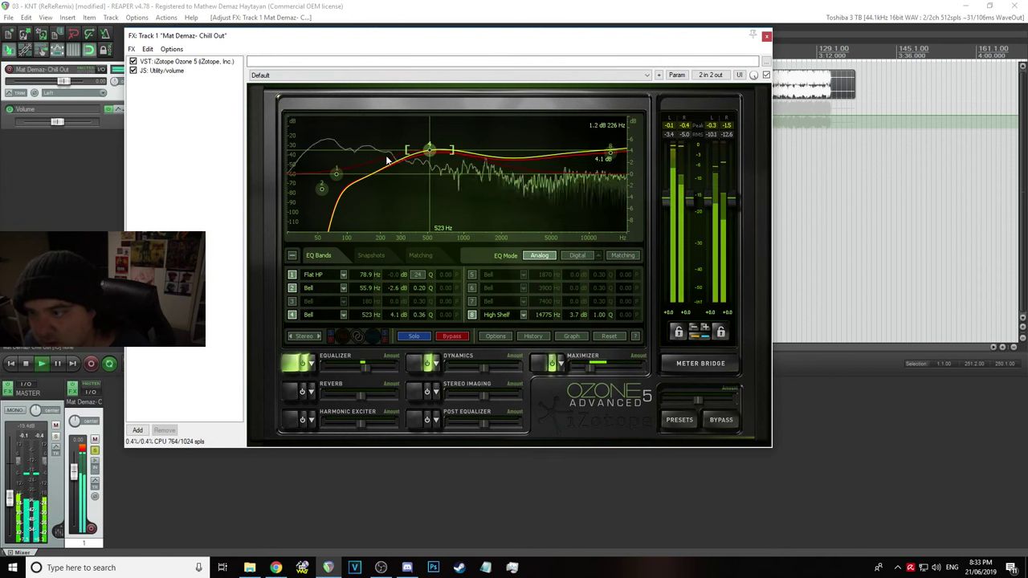
{"action": "left_click_drag", "start_coordinate": [430, 149], "coordinate": [447, 172]}
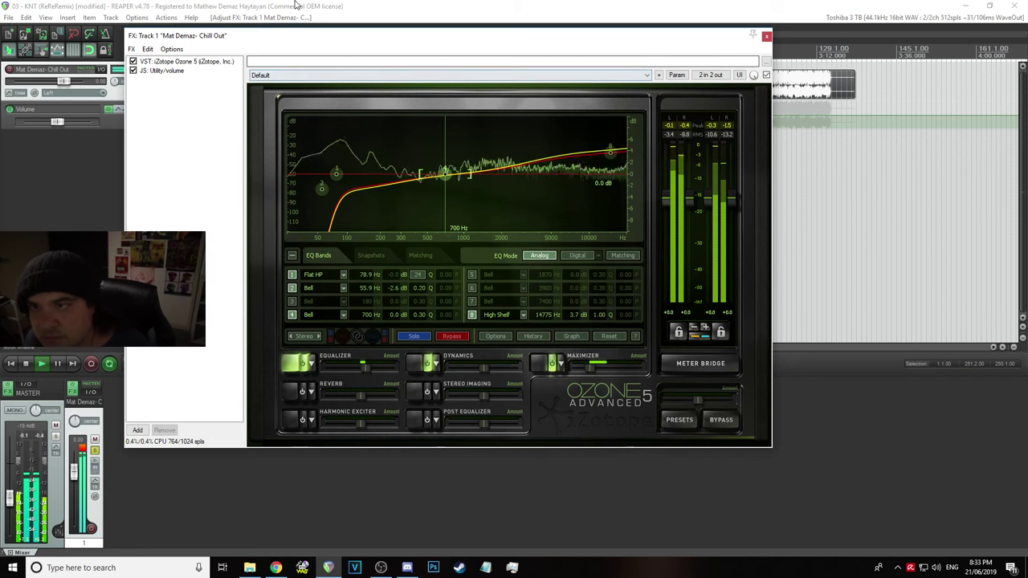
{"action": "key", "text": "space"}
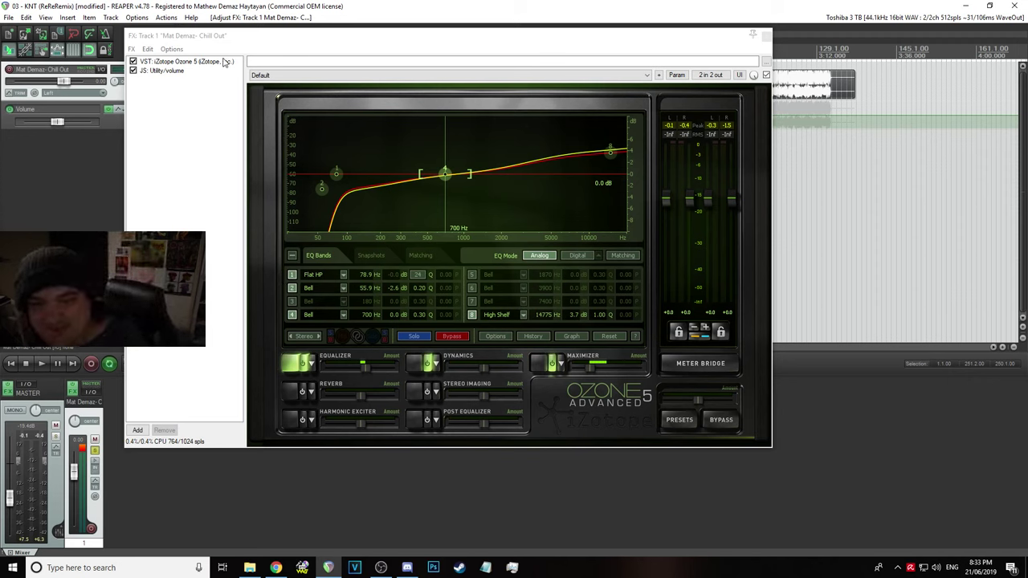
Play the track with Ozone 5 bypassed, and re-enable the plugin to compare the sound
{"action": "left_click", "coordinate": [133, 62]}
{"action": "key", "text": "space"}
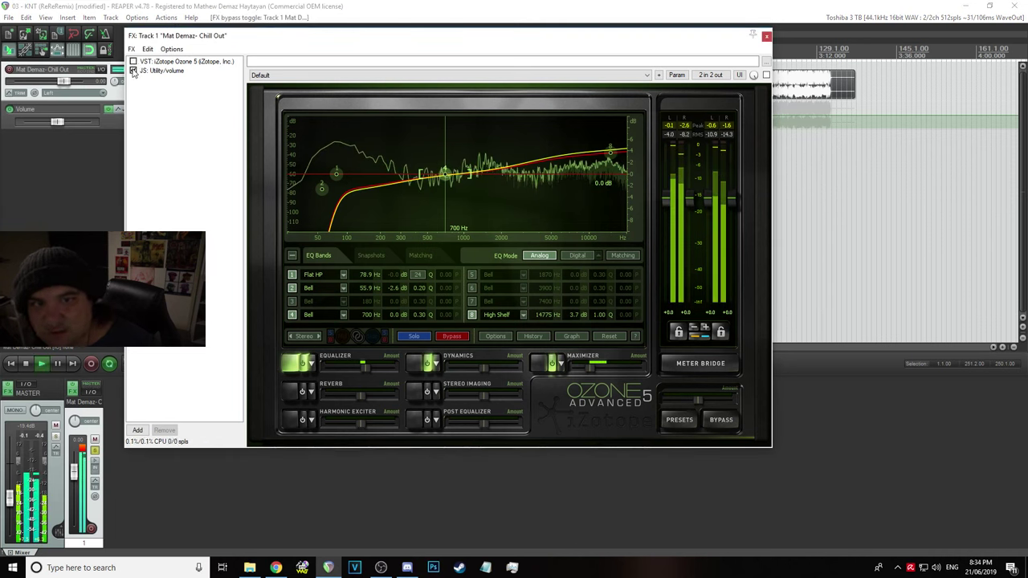
{"action": "left_click", "coordinate": [133, 61]}
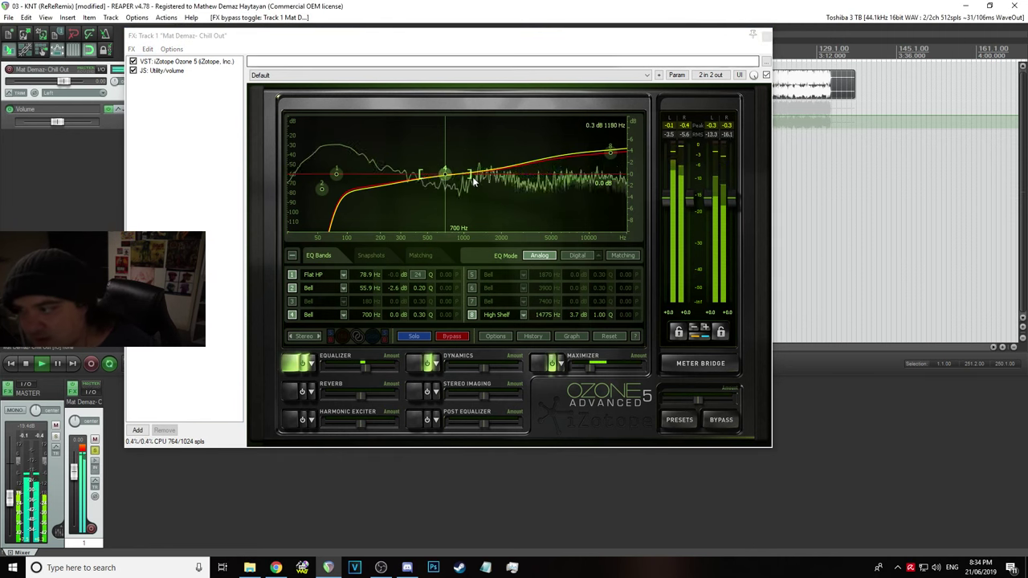
Lower equalizer band 8 to -0.8 dB at 14545 Hz and raise the Equalizer amount close to its maximum while listening
{"action": "left_click_drag", "start_coordinate": [610, 151], "coordinate": [609, 178]}
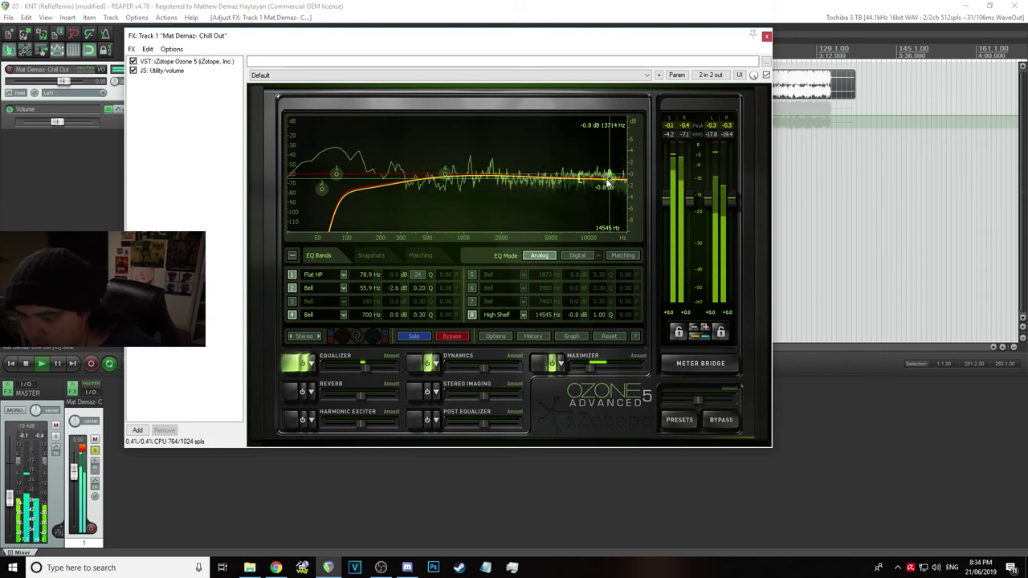
{"action": "left_click_drag", "start_coordinate": [366, 366], "coordinate": [395, 375]}
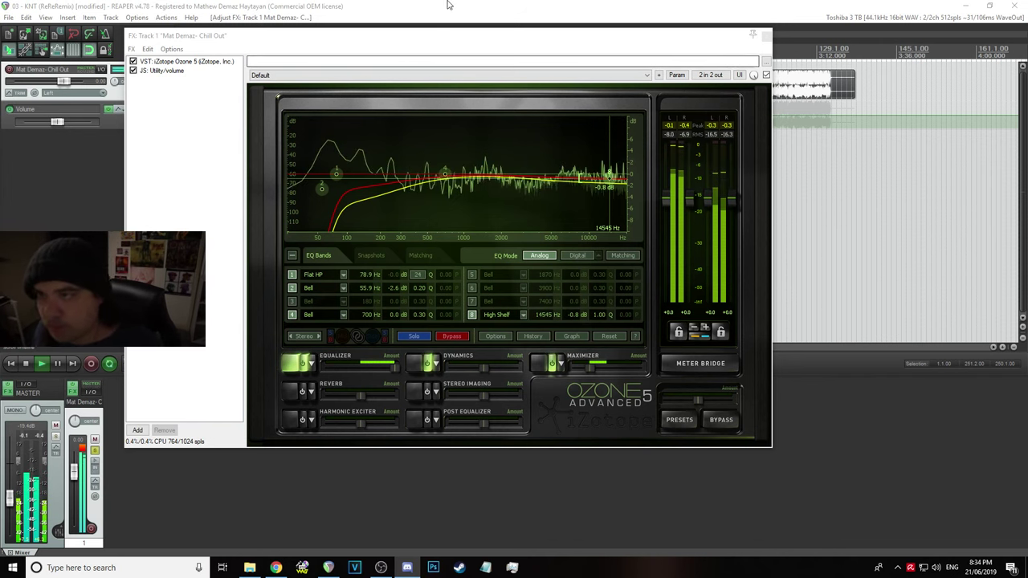
{"action": "key", "text": "space"}
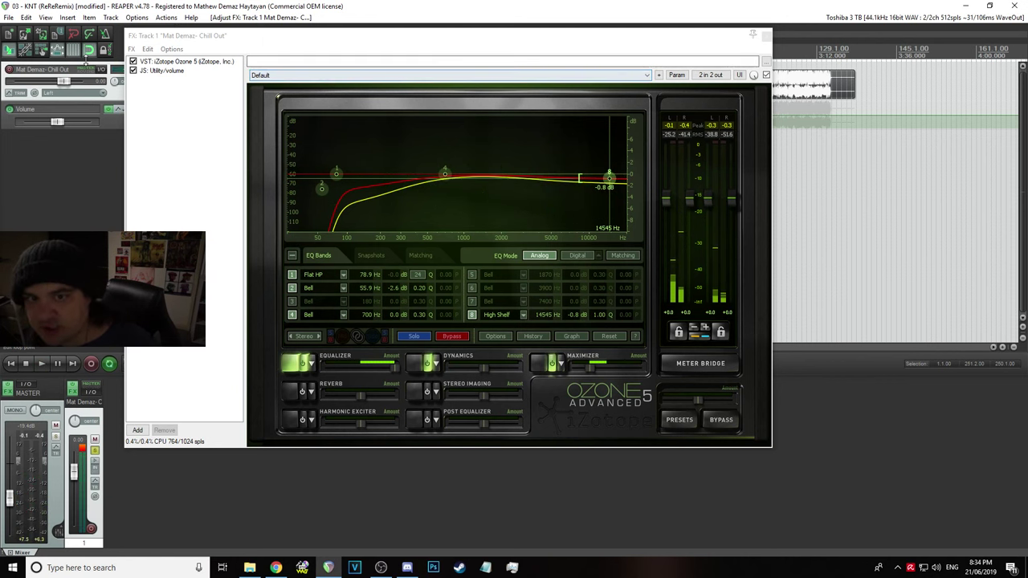
Compare the track without the Utility/volume effect, re-enable it, set its Adjustment to 8.0 dB and close the effects window
{"action": "left_click", "coordinate": [133, 70]}
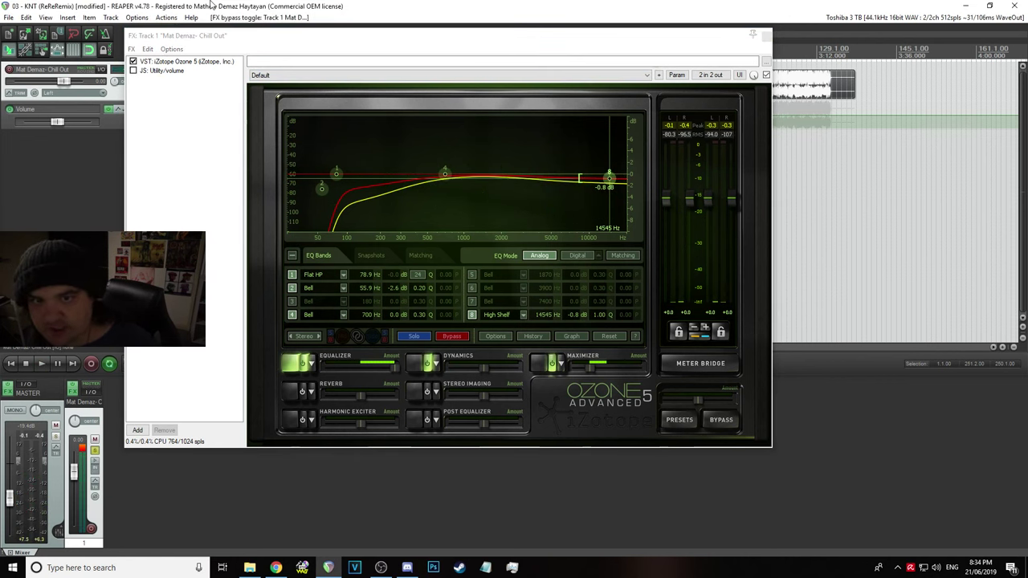
{"action": "key", "text": "space"}
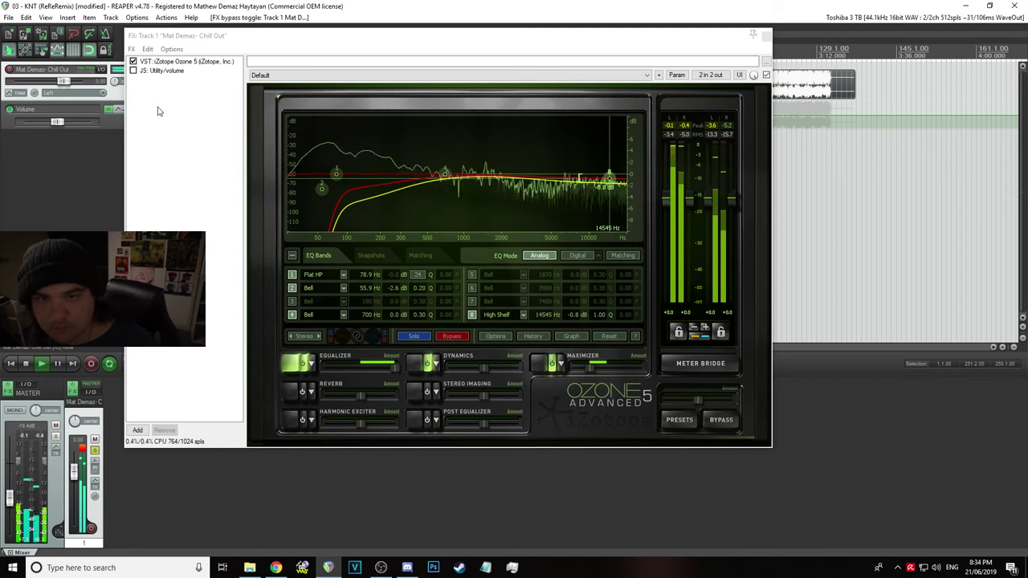
{"action": "left_click", "coordinate": [156, 71]}
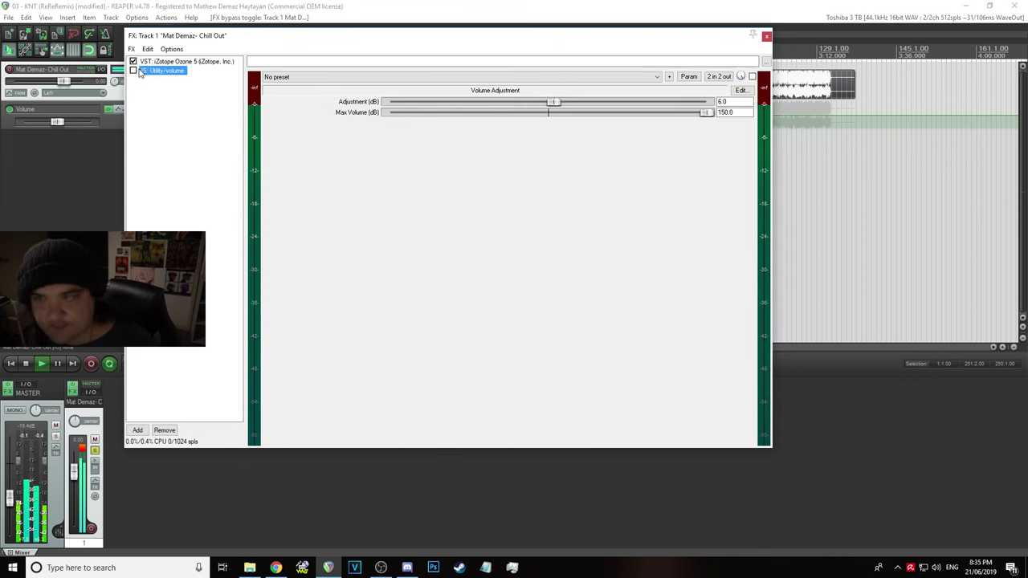
{"action": "left_click", "coordinate": [133, 70]}
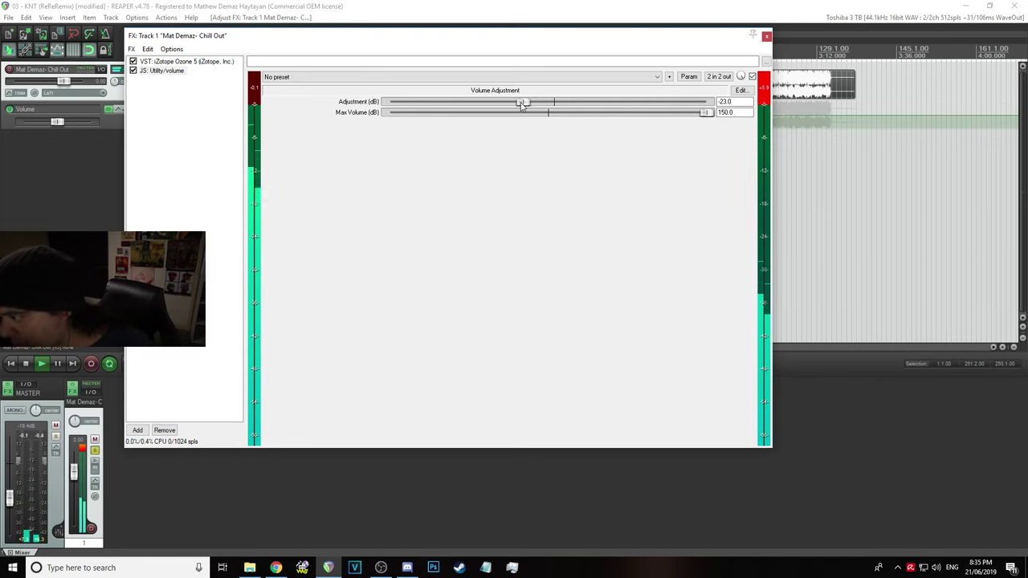
{"action": "left_click_drag", "start_coordinate": [522, 105], "coordinate": [540, 112]}
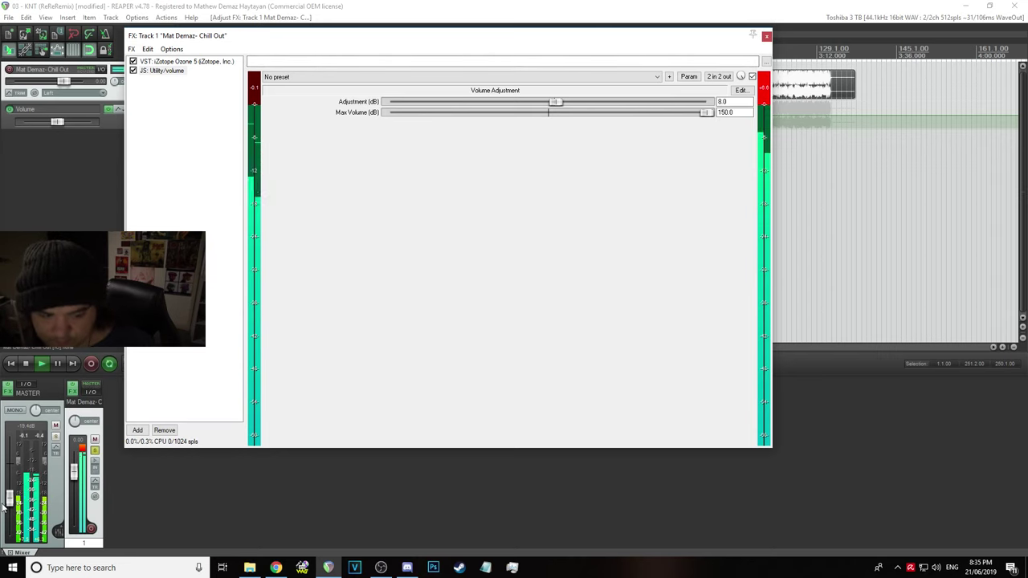
{"action": "left_click", "coordinate": [767, 36]}
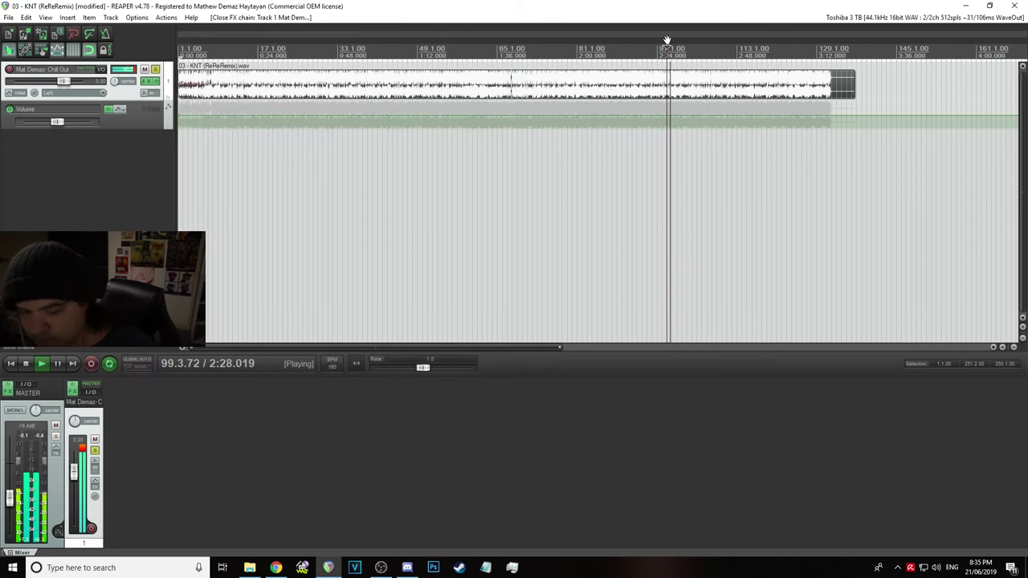
Reopen the track's effects chain to check the volume effect's levels during playback, stop playback and close the window
{"action": "left_click", "coordinate": [149, 82]}
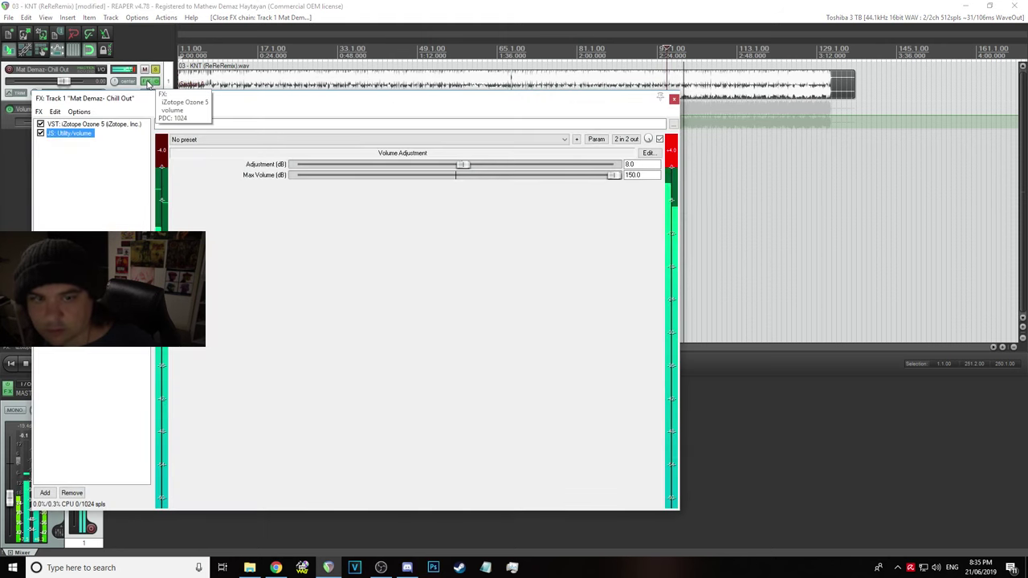
{"action": "scroll", "coordinate": [755, 154], "scroll_direction": "up", "scroll_amount": 5}
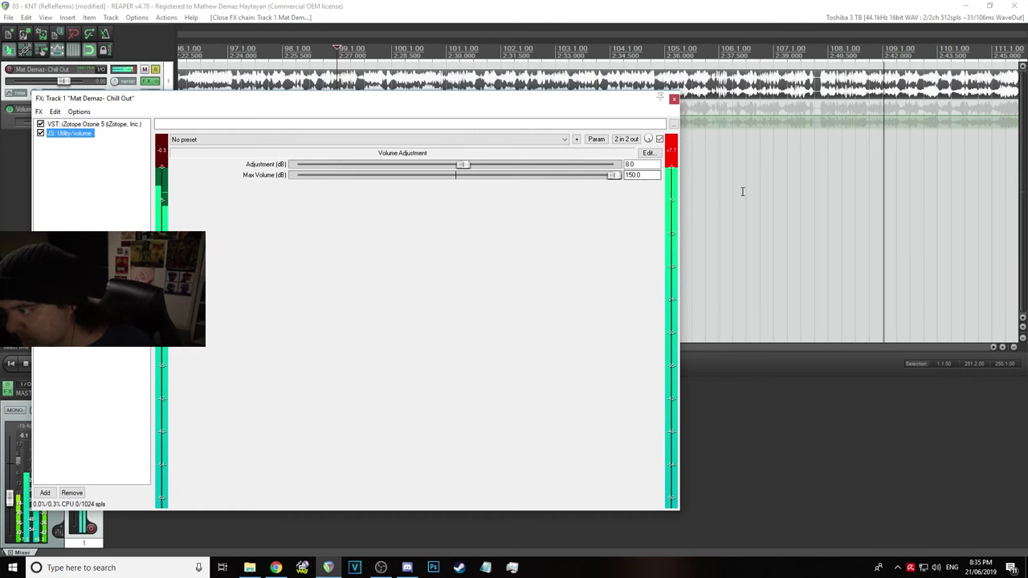
{"action": "key", "text": "space"}
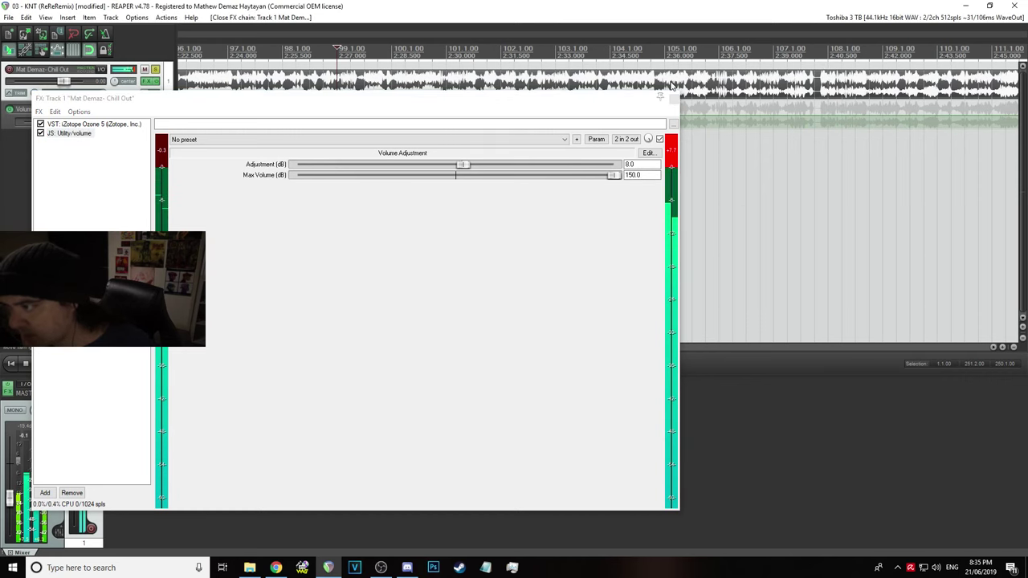
{"action": "left_click", "coordinate": [673, 98]}
Reset the master volume to 0.00 dB and save the project
{"action": "scroll", "coordinate": [551, 167], "scroll_direction": "down", "scroll_amount": 5}
{"action": "scroll", "coordinate": [551, 167], "scroll_direction": "down", "scroll_amount": 6}
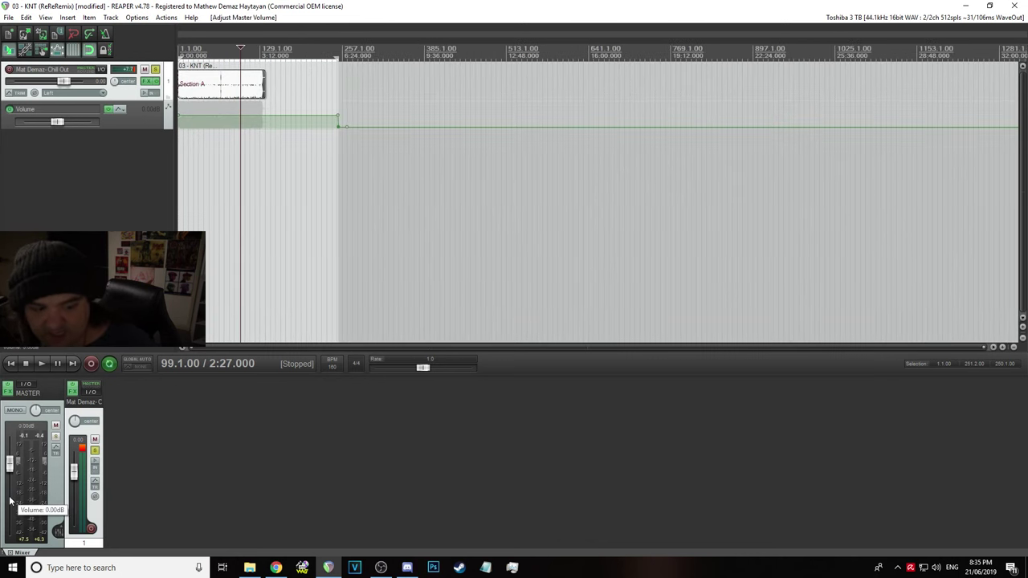
{"action": "scroll", "coordinate": [390, 122], "scroll_direction": "up", "scroll_amount": 3}
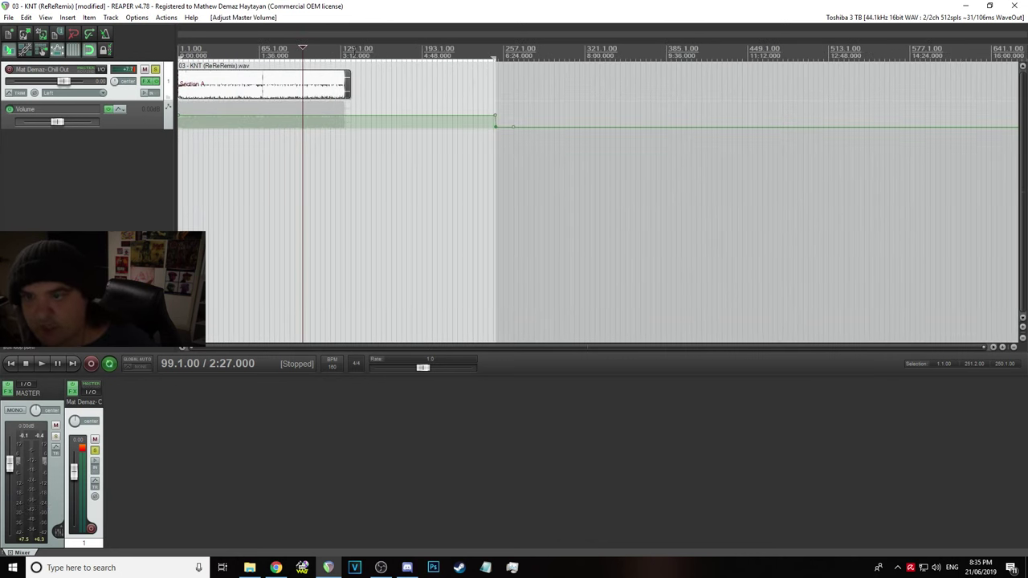
{"action": "left_click", "coordinate": [8, 18]}
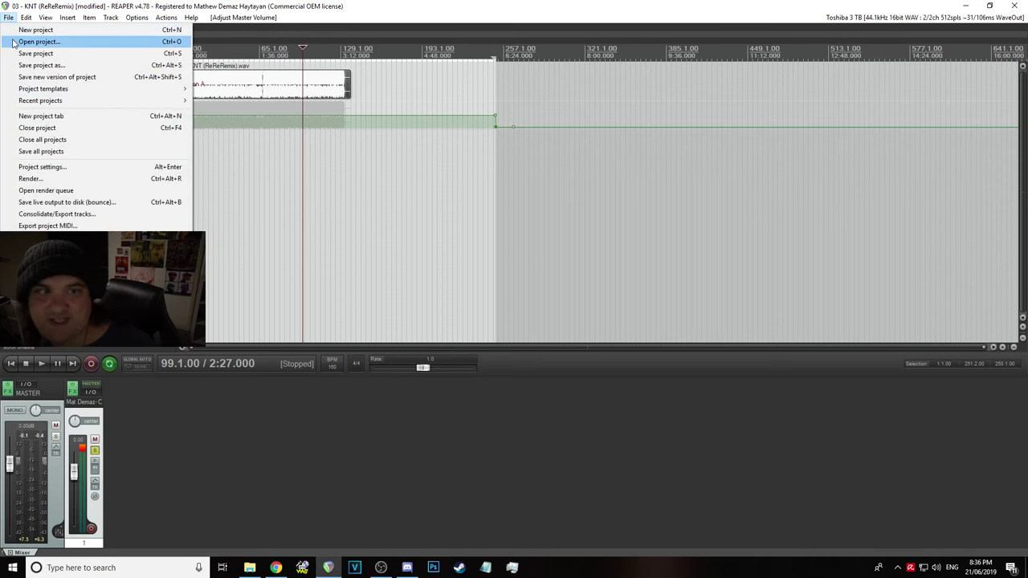
{"action": "left_click", "coordinate": [24, 53]}
{"action": "scroll", "coordinate": [326, 148], "scroll_direction": "down", "scroll_amount": 6}
{"action": "scroll", "coordinate": [233, 125], "scroll_direction": "up", "scroll_amount": 10}
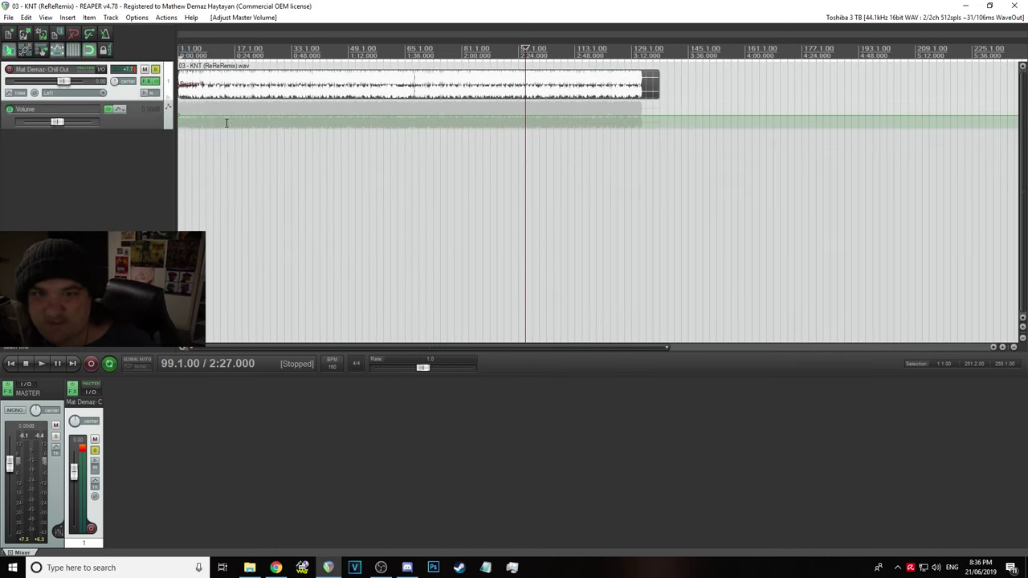
Lower the master volume to about -11 dB and play the track from its beginning
{"action": "left_click", "coordinate": [16, 484]}
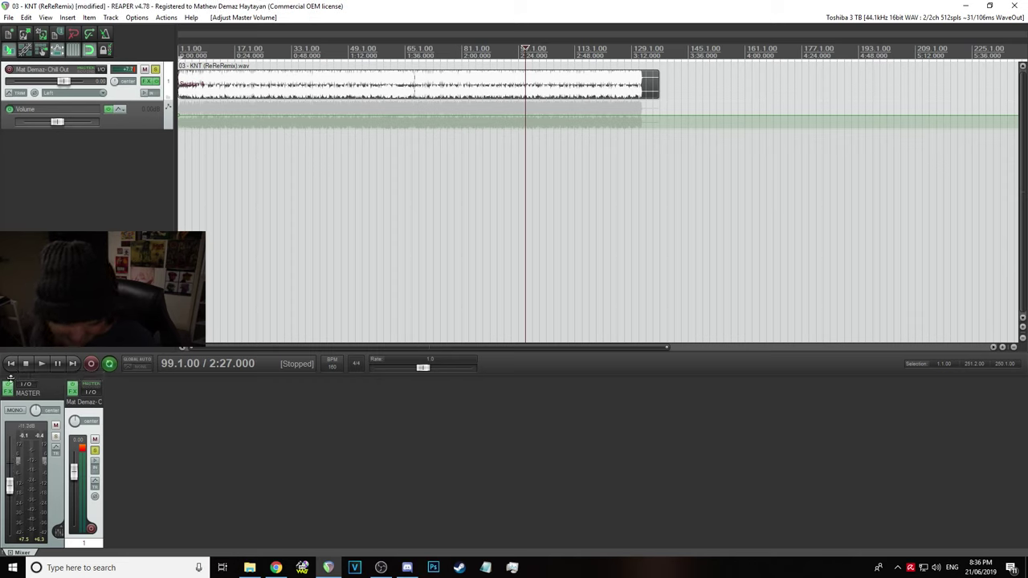
{"action": "left_click", "coordinate": [10, 365]}
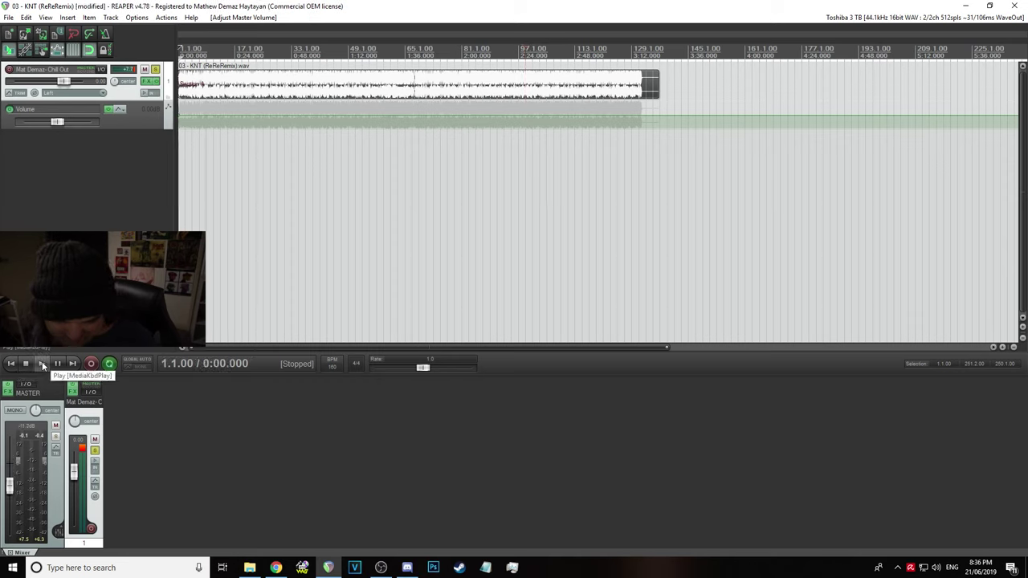
{"action": "left_click", "coordinate": [42, 364]}
{"action": "scroll", "coordinate": [257, 221], "scroll_direction": "up", "scroll_amount": 10}
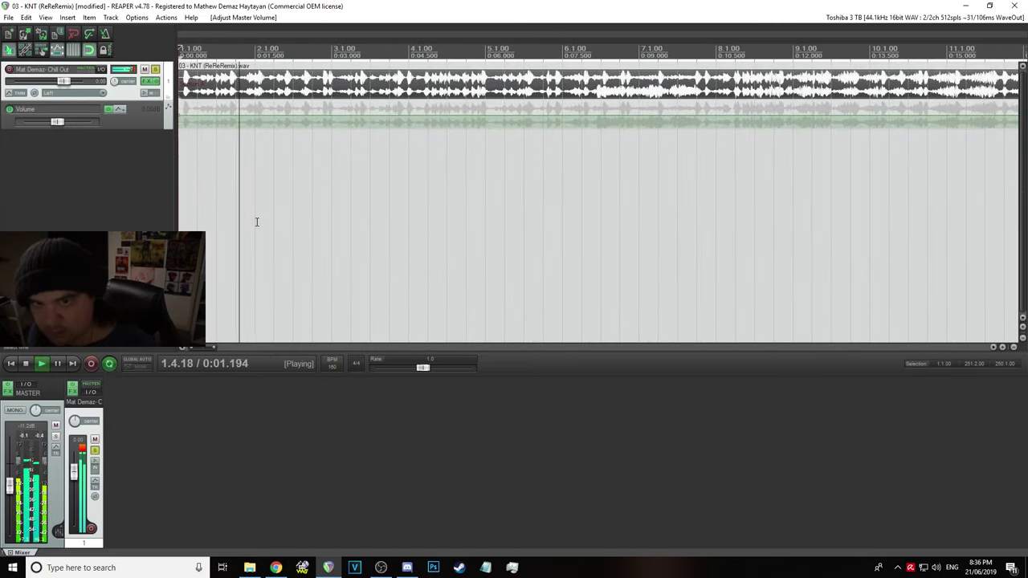
{"action": "scroll", "coordinate": [526, 193], "scroll_direction": "down", "scroll_amount": 10}
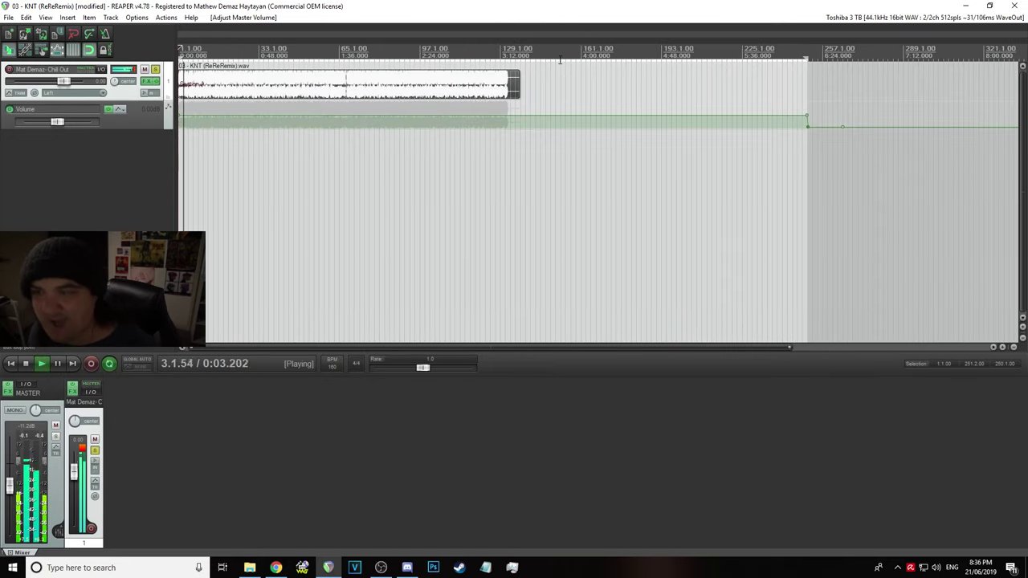
Play the end of the track from 130.4.00 and trim the trailing silence so the item ends at 134.4.00
{"action": "scroll", "coordinate": [523, 121], "scroll_direction": "up", "scroll_amount": 8}
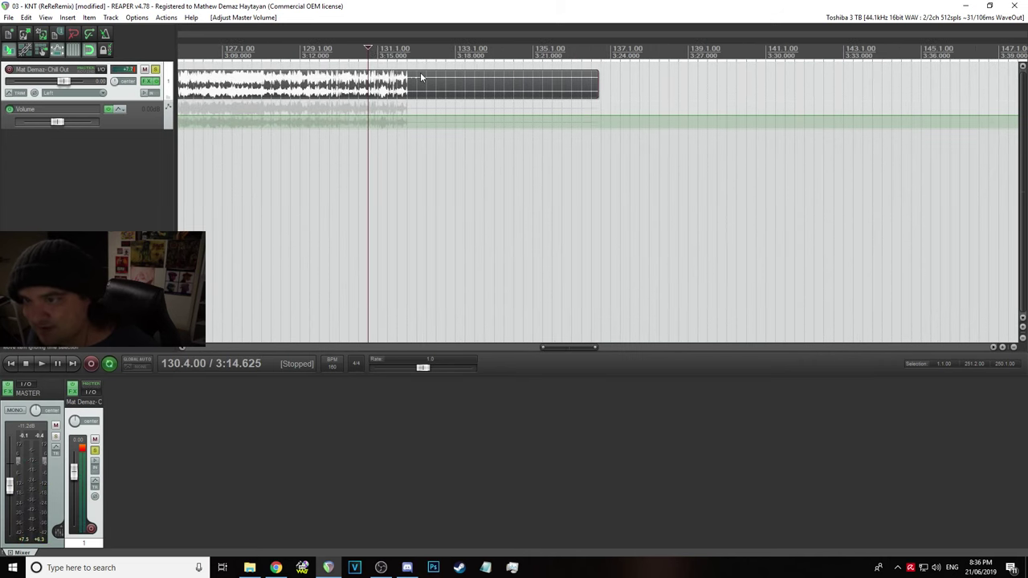
{"action": "key", "text": "space"}
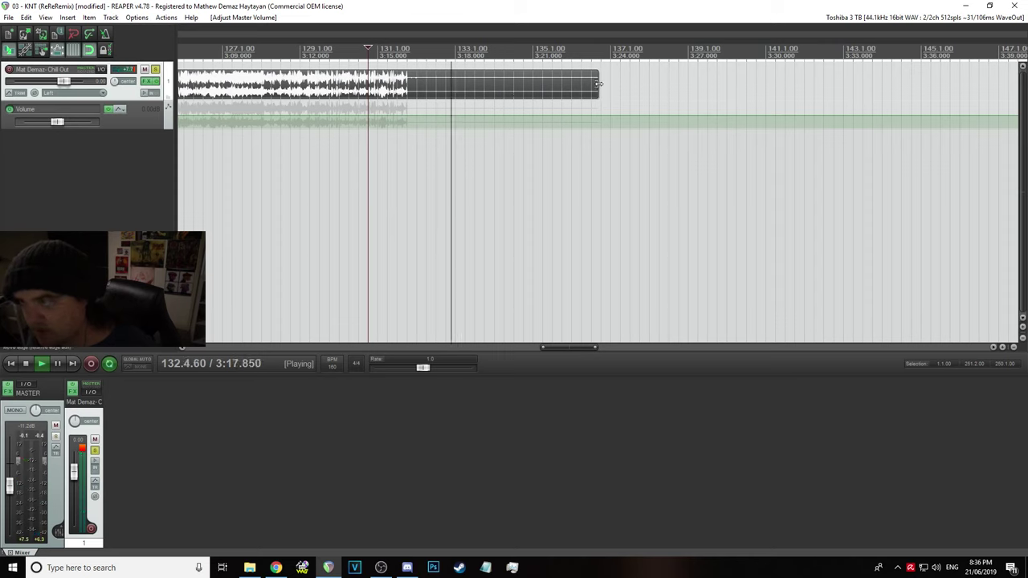
{"action": "left_click_drag", "start_coordinate": [599, 84], "coordinate": [524, 98]}
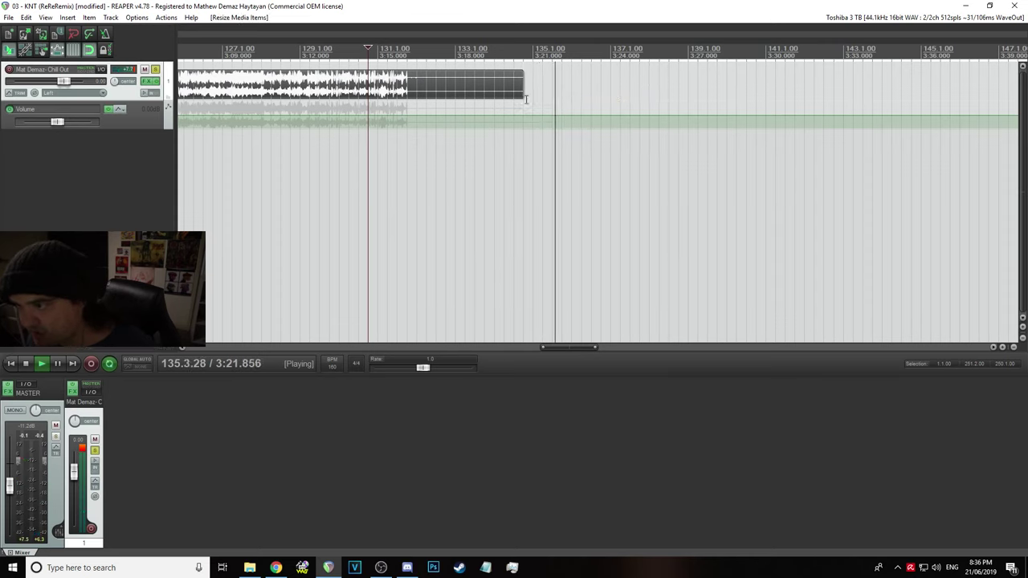
Set the time selection to span the whole item, from 1.1.00 to 134.4.00, and save the project
{"action": "scroll", "coordinate": [509, 137], "scroll_direction": "down", "scroll_amount": 5}
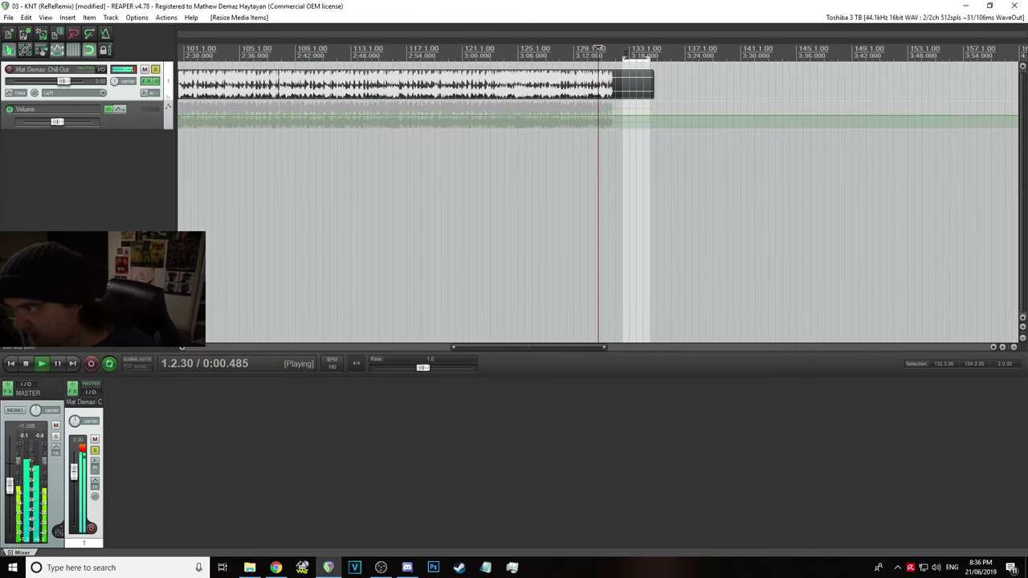
{"action": "left_click_drag", "start_coordinate": [634, 80], "coordinate": [660, 80]}
{"action": "scroll", "coordinate": [660, 81], "scroll_direction": "up", "scroll_amount": 3}
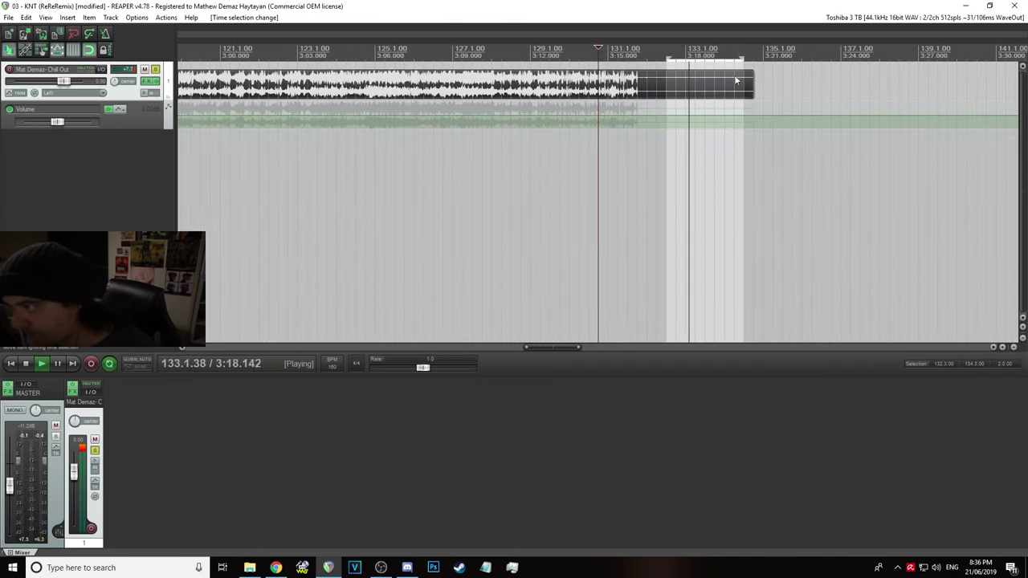
{"action": "left_click_drag", "start_coordinate": [743, 52], "coordinate": [299, 52]}
{"action": "scroll", "coordinate": [451, 120], "scroll_direction": "down", "scroll_amount": 3}
{"action": "scroll", "coordinate": [451, 121], "scroll_direction": "down", "scroll_amount": 5}
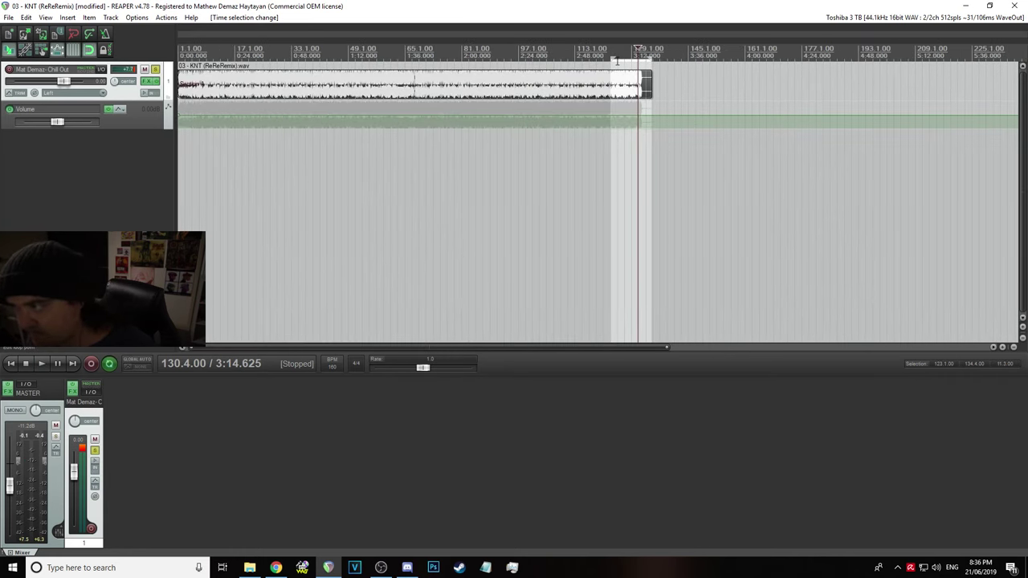
{"action": "left_click_drag", "start_coordinate": [612, 60], "coordinate": [46, 34]}
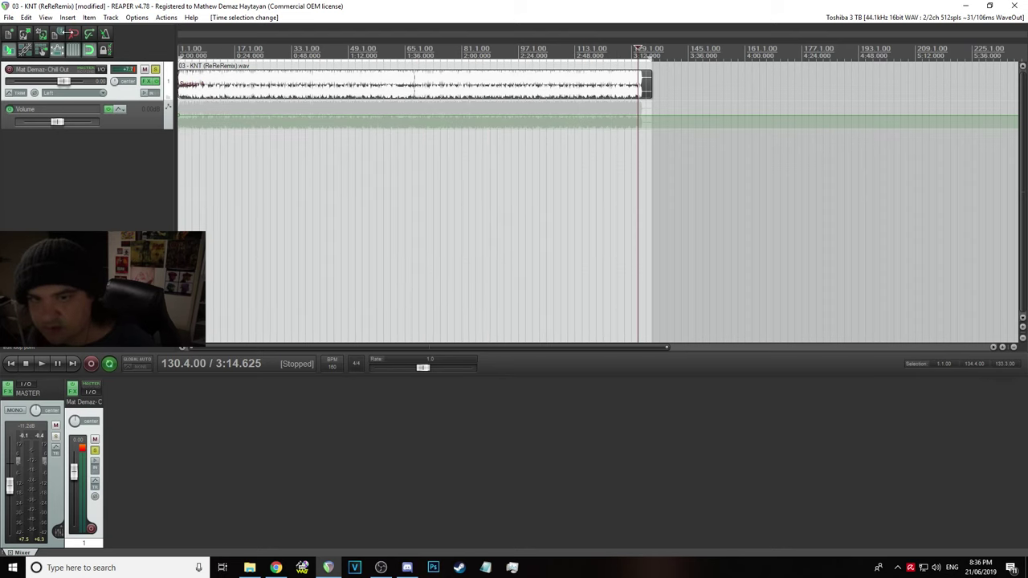
{"action": "left_click", "coordinate": [9, 17]}
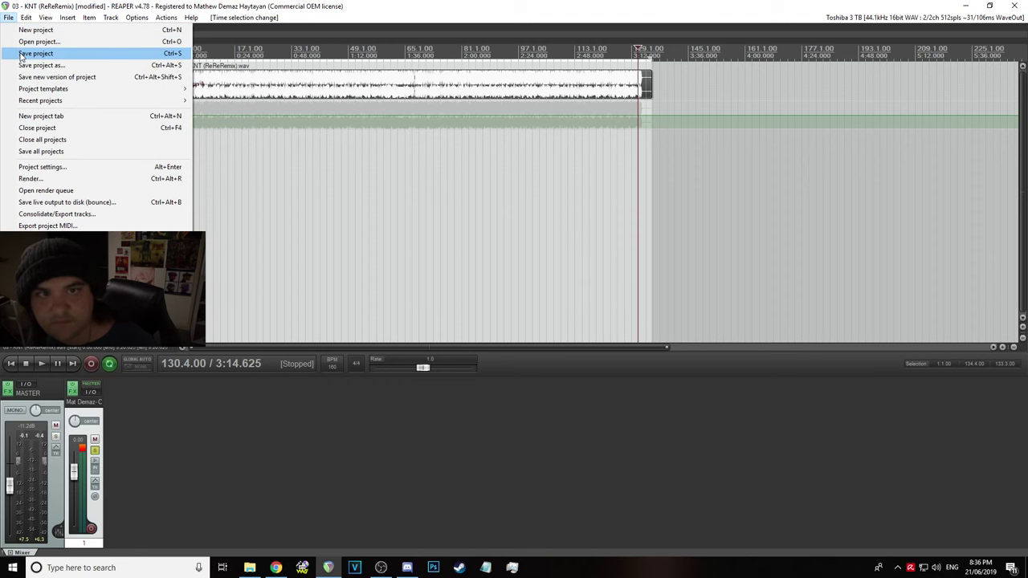
{"action": "left_click", "coordinate": [21, 54]}
Place the edit cursor at 134.4.00 and inspect how the item's end lines up with the time selection
{"action": "scroll", "coordinate": [241, 105], "scroll_direction": "down", "scroll_amount": 5}
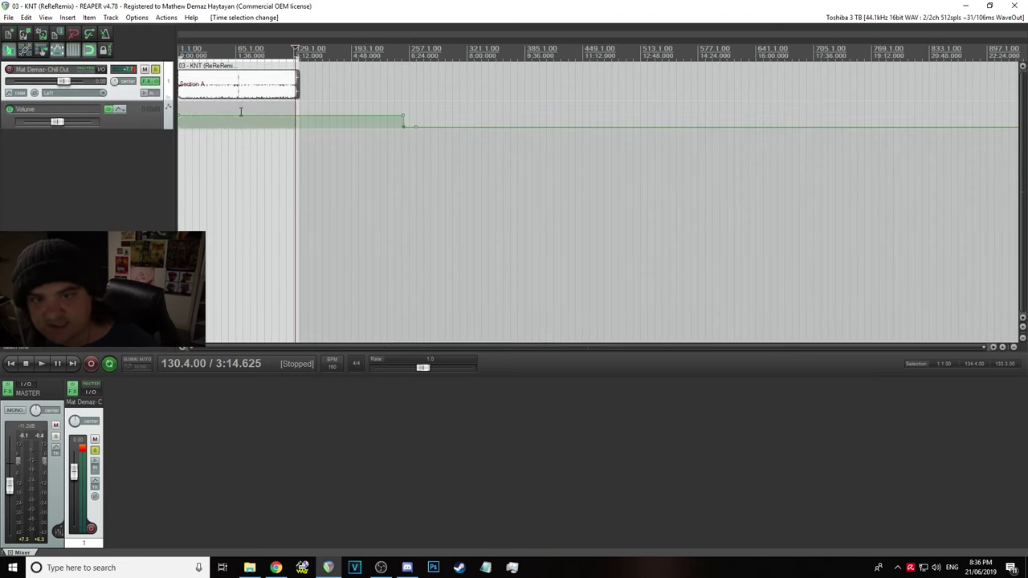
{"action": "scroll", "coordinate": [240, 104], "scroll_direction": "up", "scroll_amount": 4}
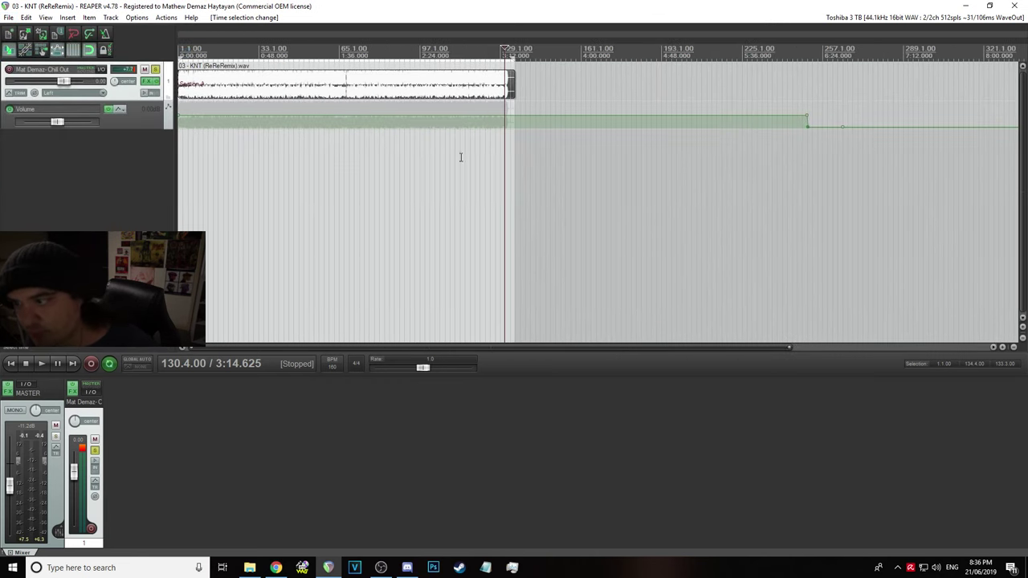
{"action": "left_click", "coordinate": [514, 169]}
{"action": "scroll", "coordinate": [514, 168], "scroll_direction": "up", "scroll_amount": 8}
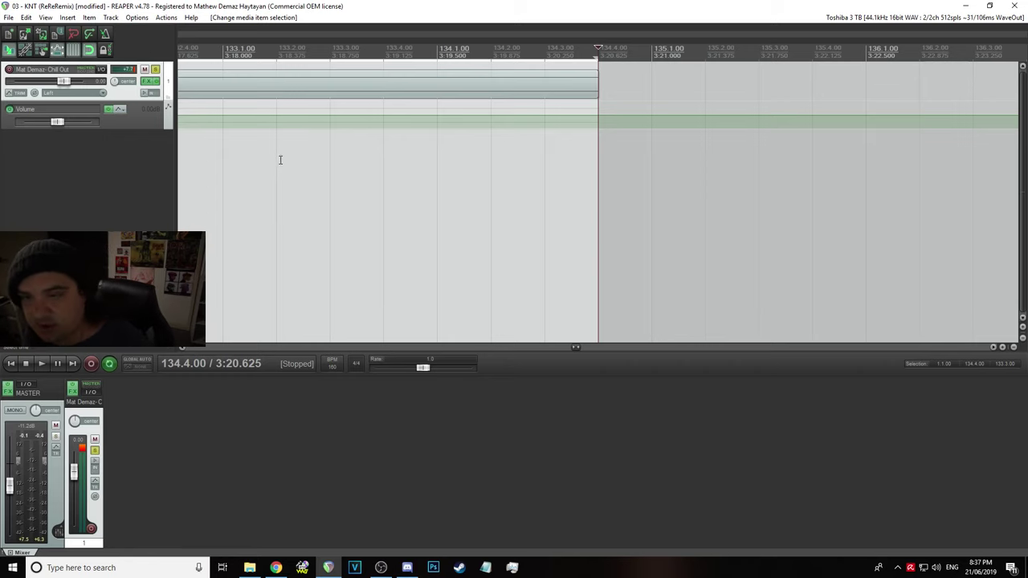
{"action": "scroll", "coordinate": [297, 175], "scroll_direction": "down", "scroll_amount": 15}
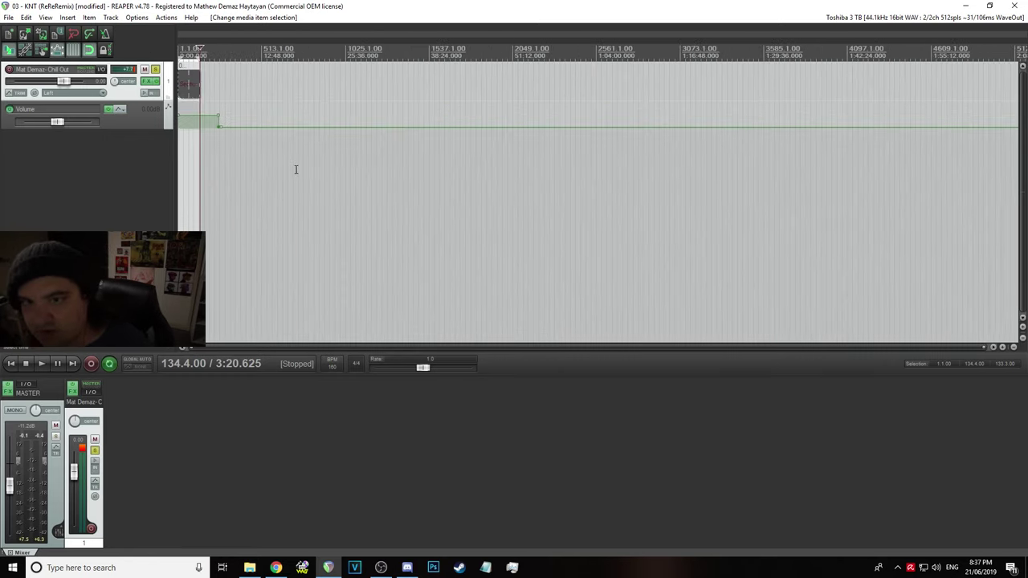
{"action": "scroll", "coordinate": [229, 140], "scroll_direction": "up", "scroll_amount": 3}
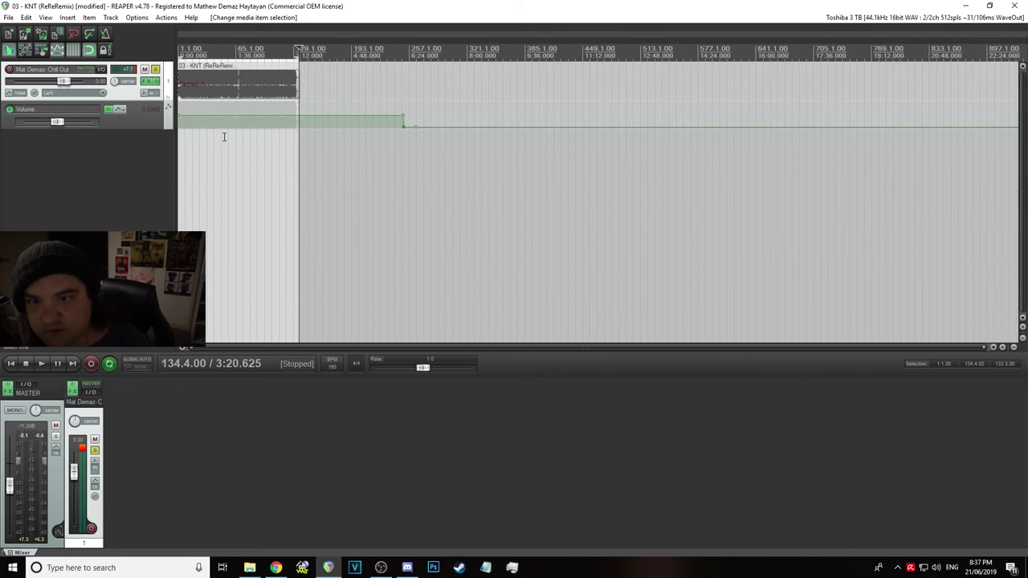
Save the project and set the render output file name to "03 - KNT (ReReRemix)"
{"action": "left_click", "coordinate": [7, 17]}
{"action": "left_click", "coordinate": [35, 53]}
{"action": "left_click", "coordinate": [7, 17]}
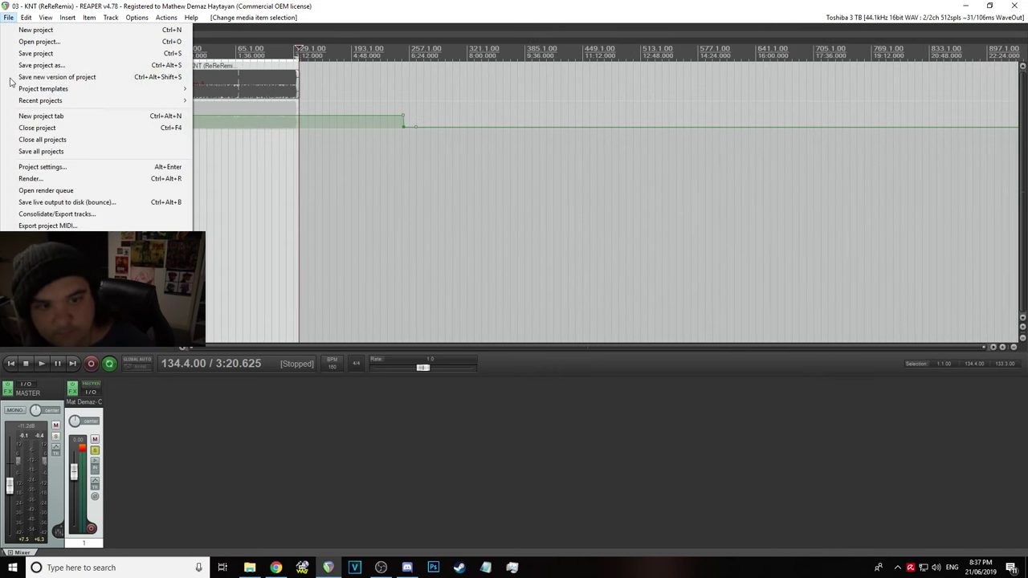
{"action": "left_click", "coordinate": [45, 177]}
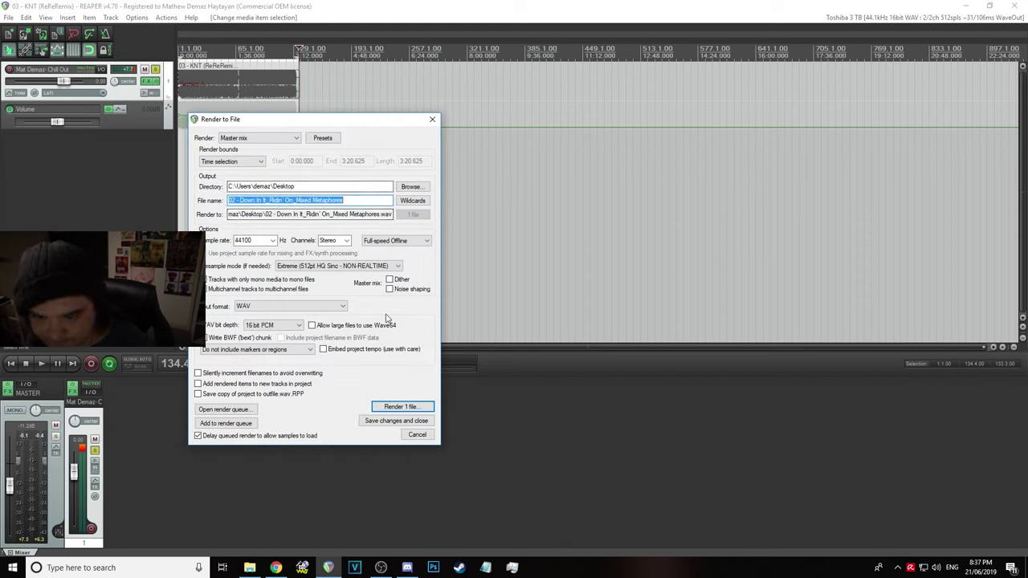
{"action": "left_click", "coordinate": [405, 408]}
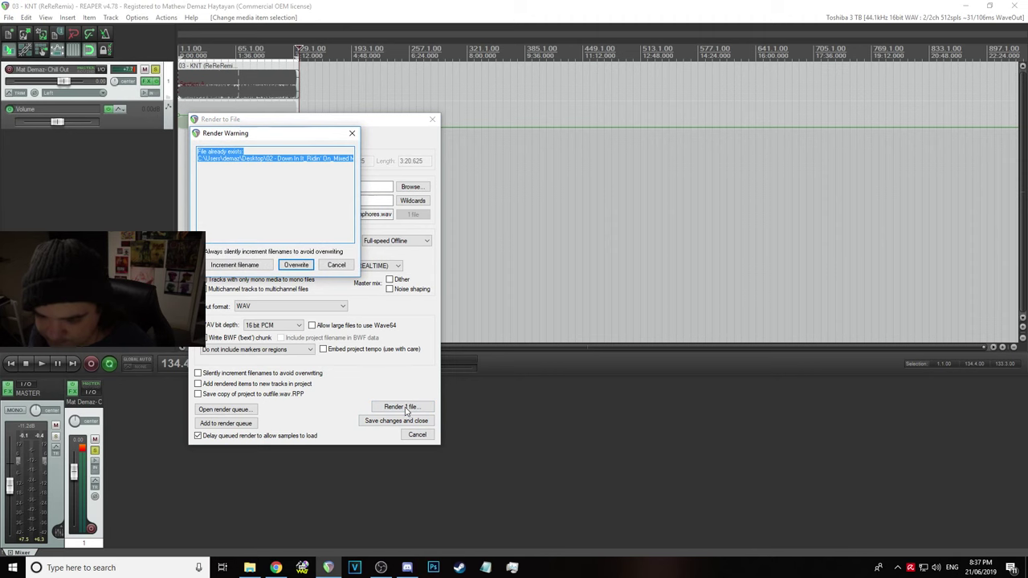
{"action": "left_click", "coordinate": [336, 267]}
{"action": "left_click", "coordinate": [294, 201]}
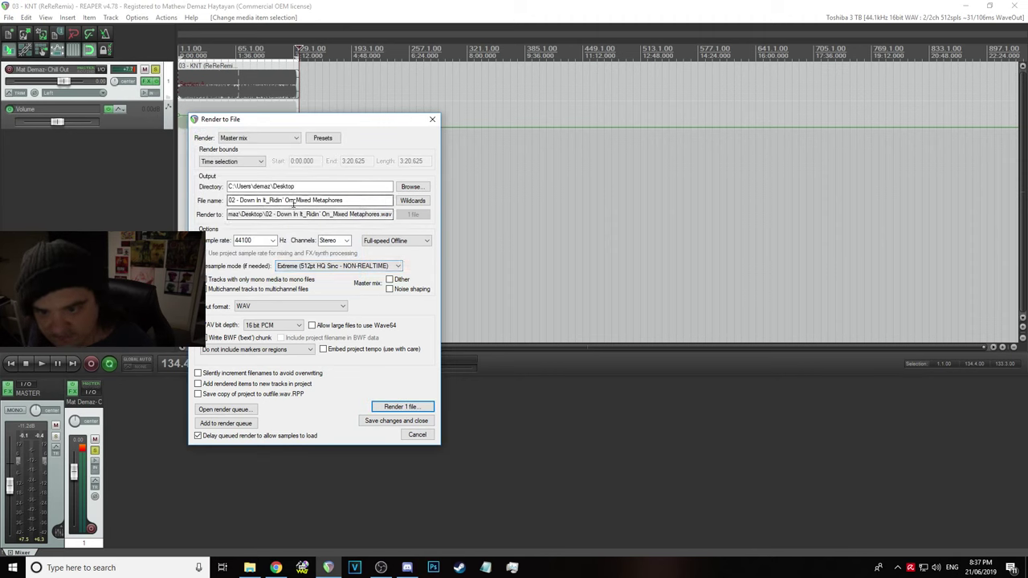
{"action": "double_click", "coordinate": [294, 201]}
{"action": "left_click", "coordinate": [323, 200]}
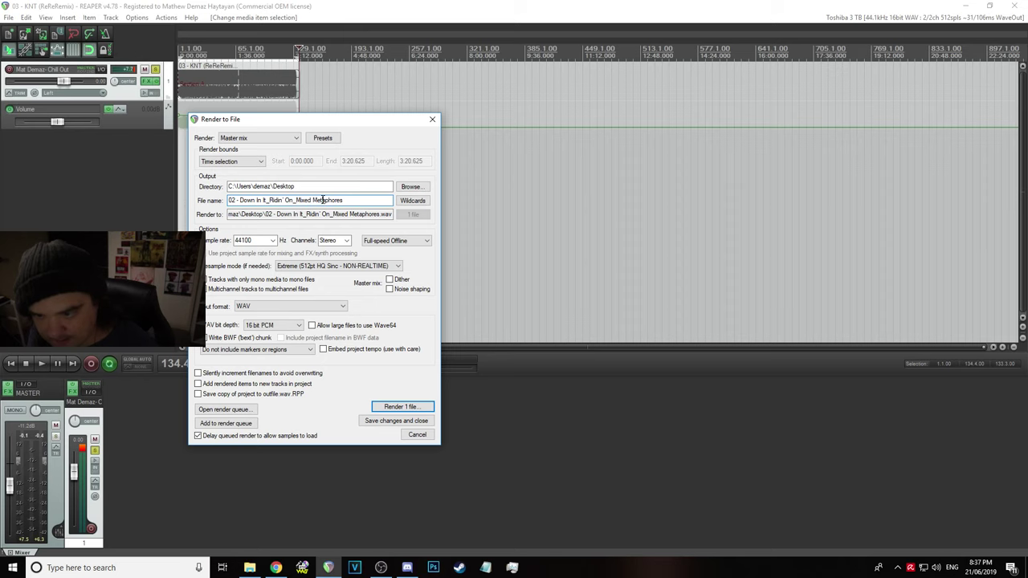
{"action": "key", "text": "ctrl+a"}
{"action": "type", "text": "03 - KNT (ReReRemix)"}
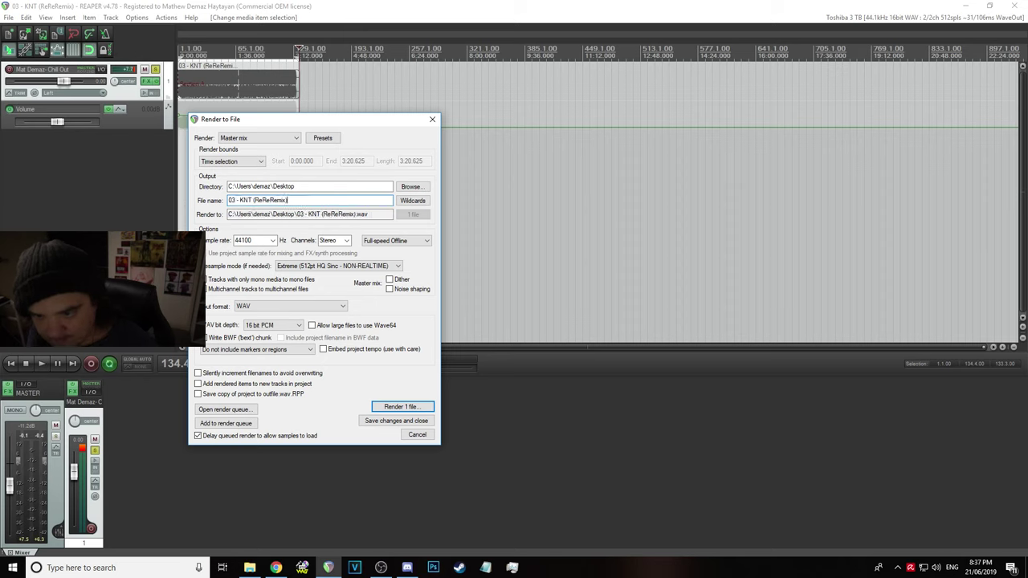
Reset the master volume to 0.00 dB and render the time selection as "03 - KNT (ReReRemix).wav" to the Desktop, overwriting the existing file
{"action": "left_click", "coordinate": [402, 407]}
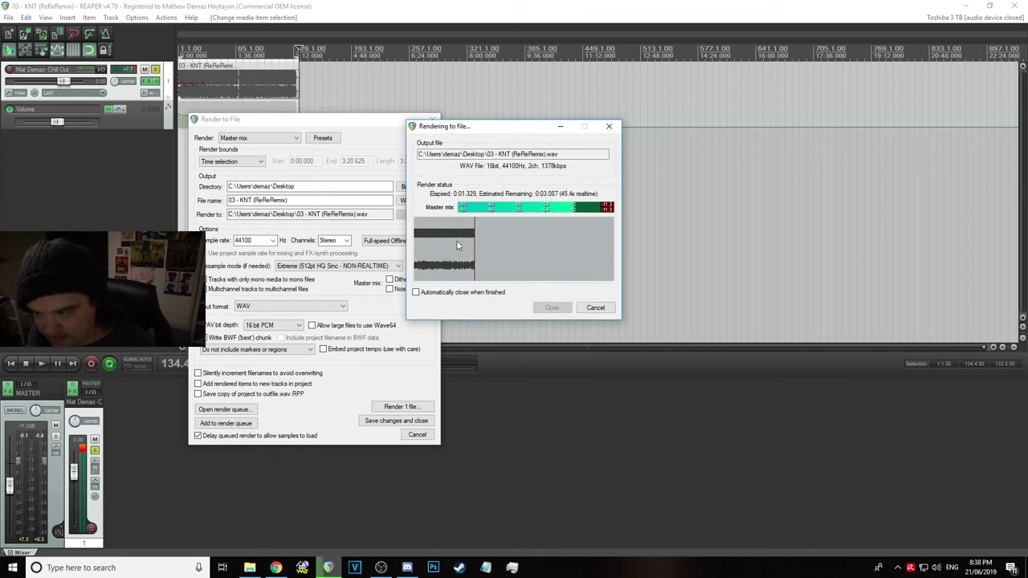
{"action": "left_click", "coordinate": [595, 307]}
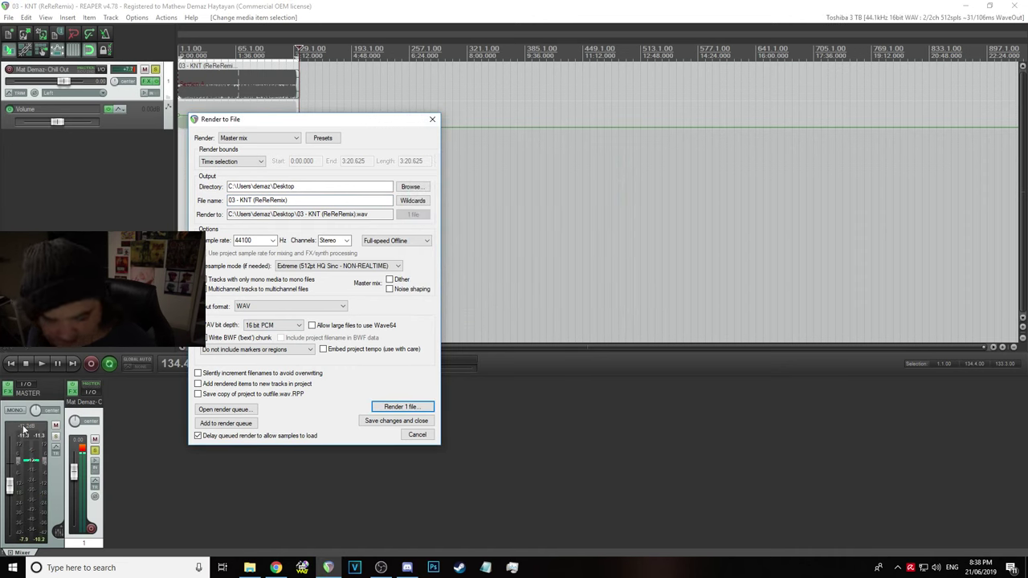
{"action": "double_click", "coordinate": [8, 486]}
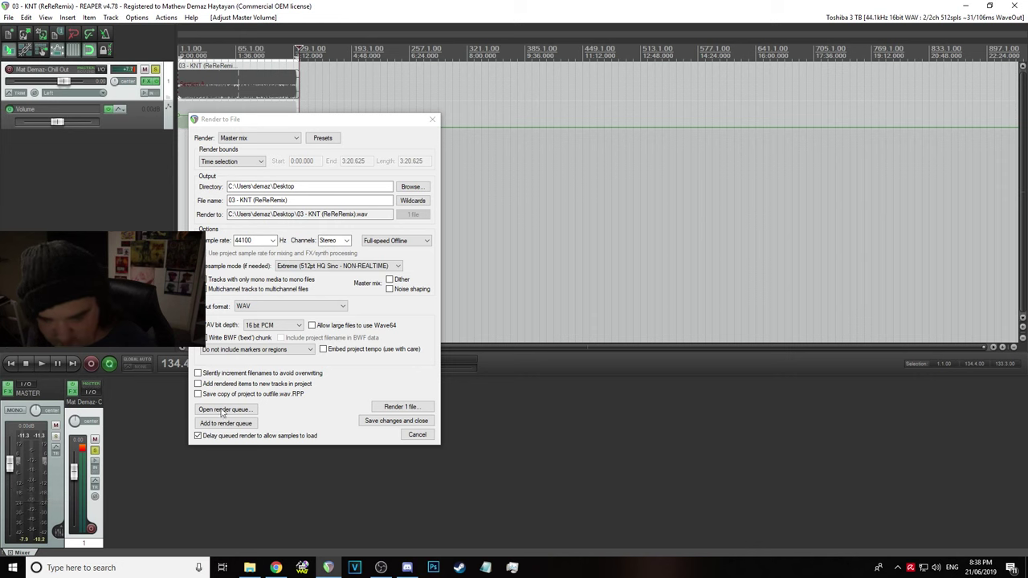
{"action": "left_click", "coordinate": [402, 408]}
{"action": "left_click", "coordinate": [297, 266]}
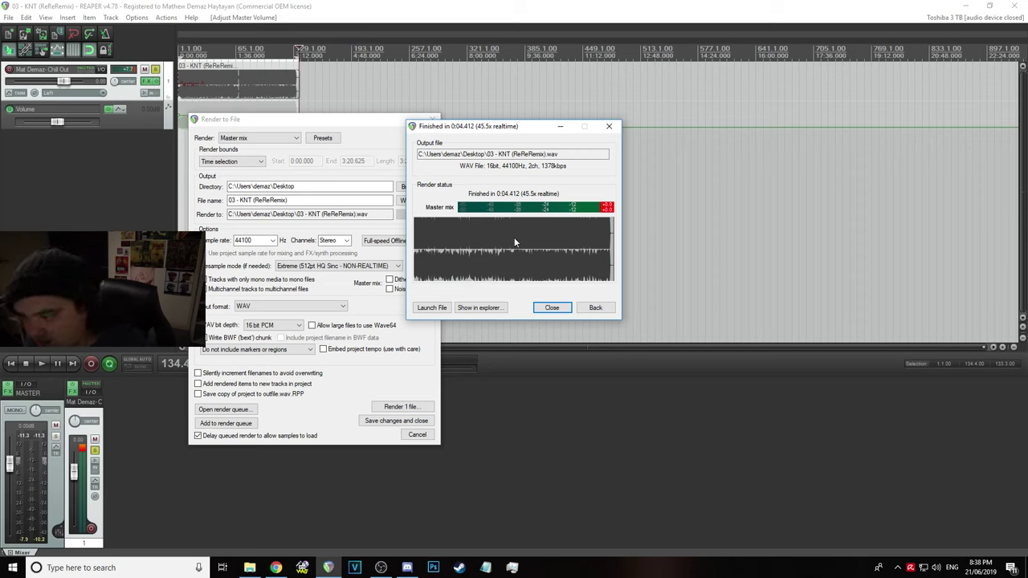
{"action": "left_click", "coordinate": [554, 307]}
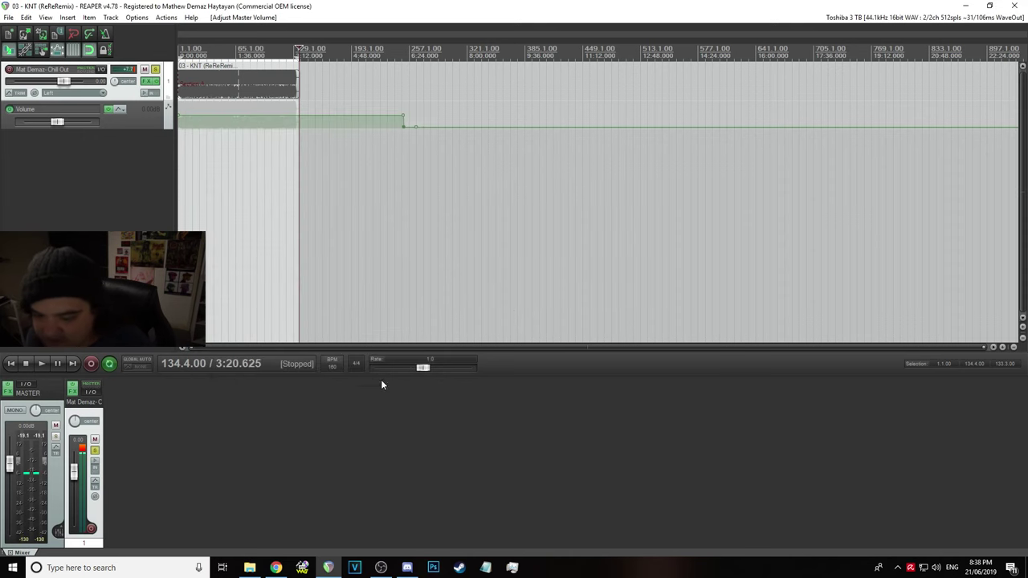
Save the project and open the recent project "02 - Down In It_Ridin' On_Mixed Metaphores"
{"action": "left_click", "coordinate": [9, 16]}
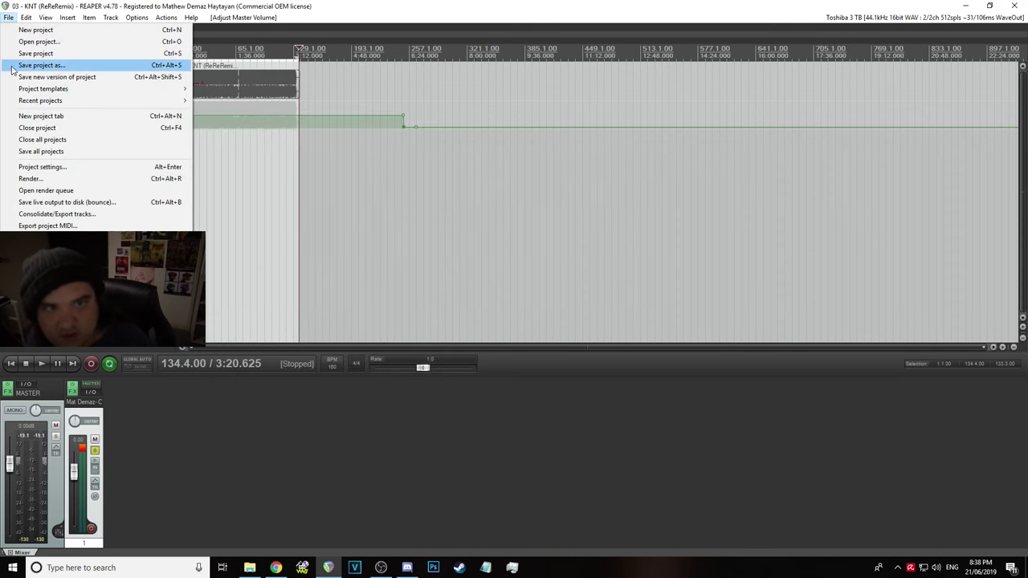
{"action": "left_click", "coordinate": [16, 57]}
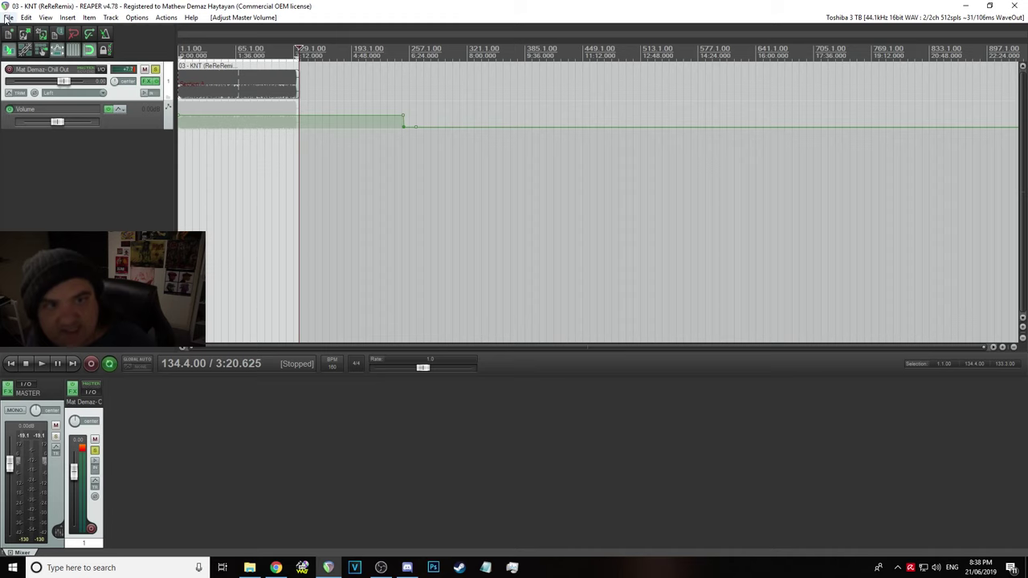
{"action": "left_click", "coordinate": [6, 17]}
{"action": "mouse_move", "coordinate": [136, 101]}
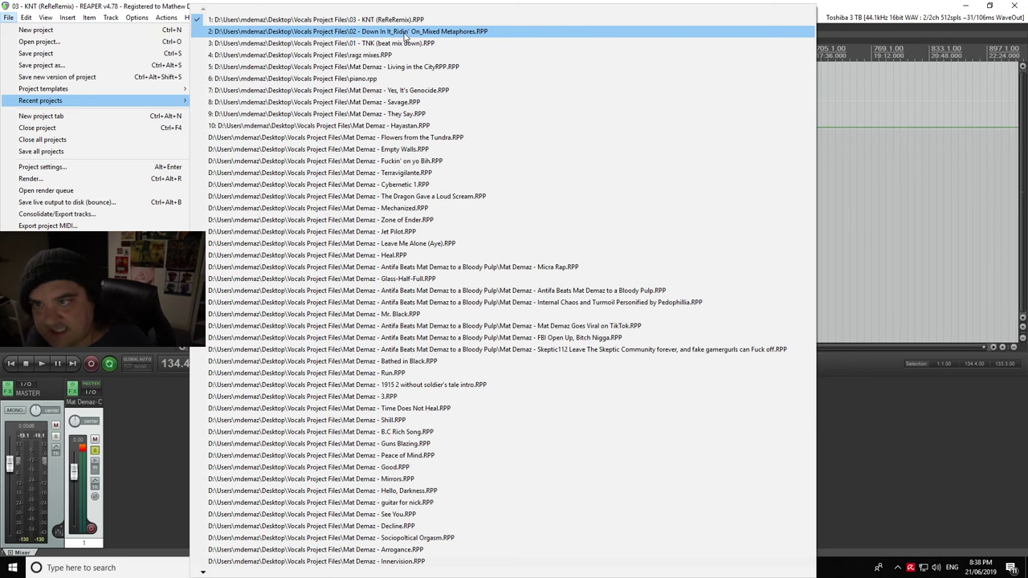
{"action": "left_click", "coordinate": [406, 32]}
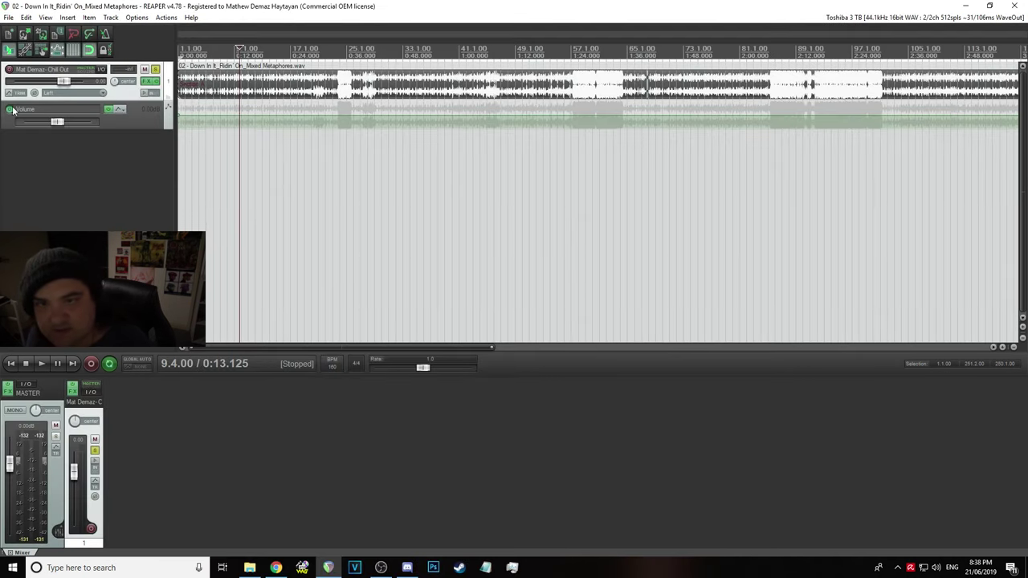
Save the project as "04 - Duck and Groove", copying the name from the fourth track's WAV file in the folder "The Beat Iz Night"
{"action": "left_click", "coordinate": [8, 17]}
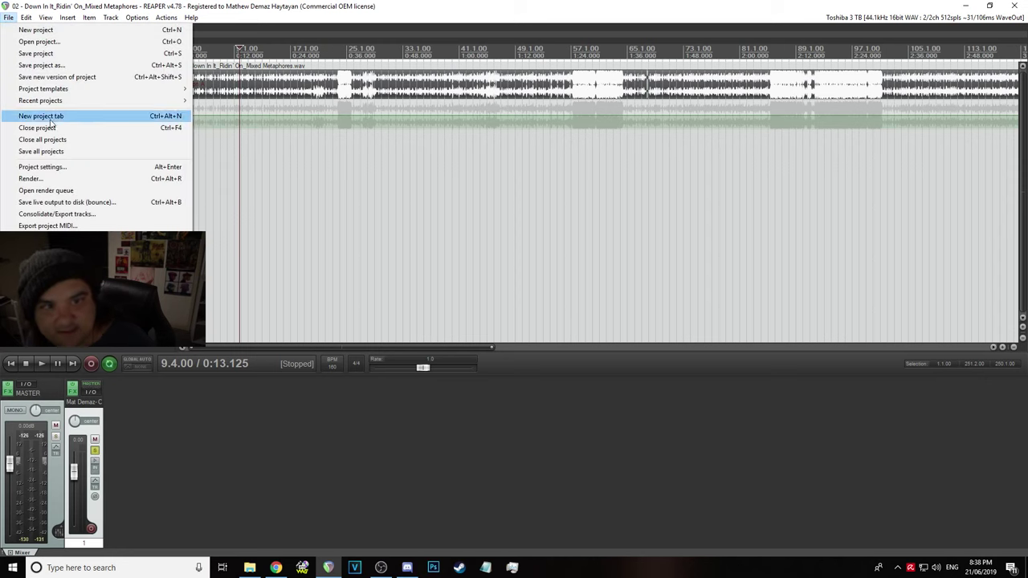
{"action": "left_click", "coordinate": [69, 66]}
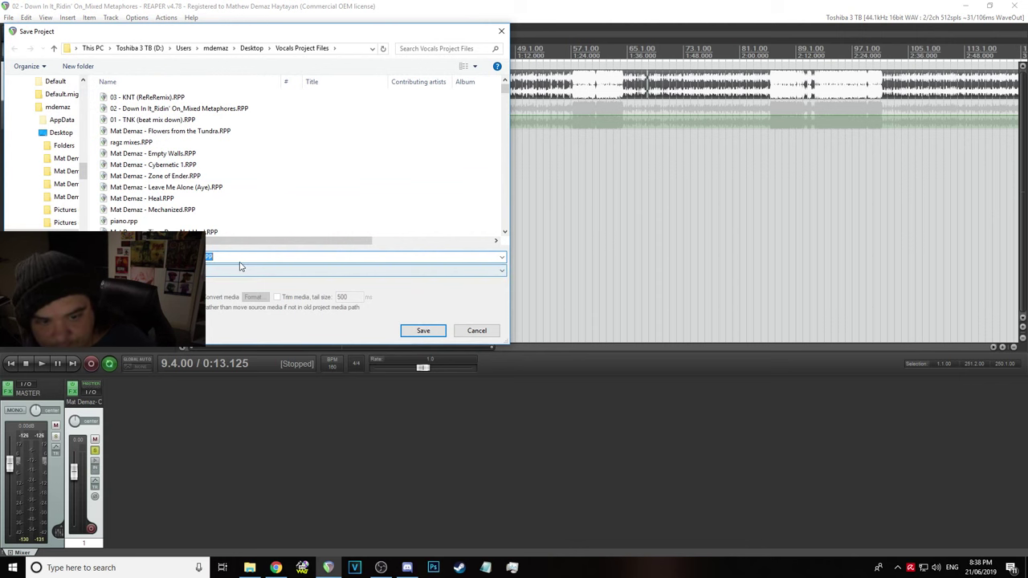
{"action": "left_click", "coordinate": [250, 568]}
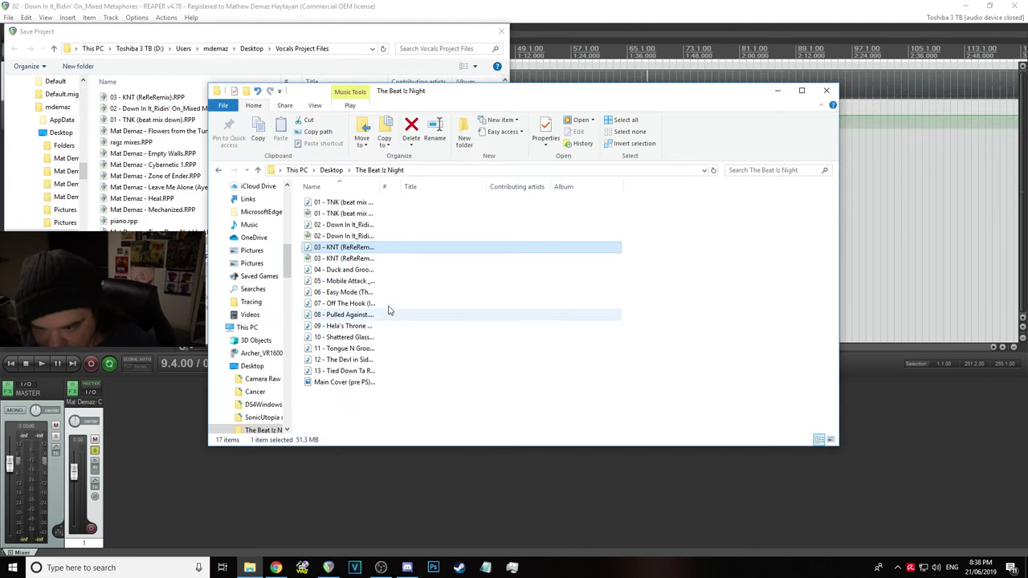
{"action": "right_click", "coordinate": [368, 270]}
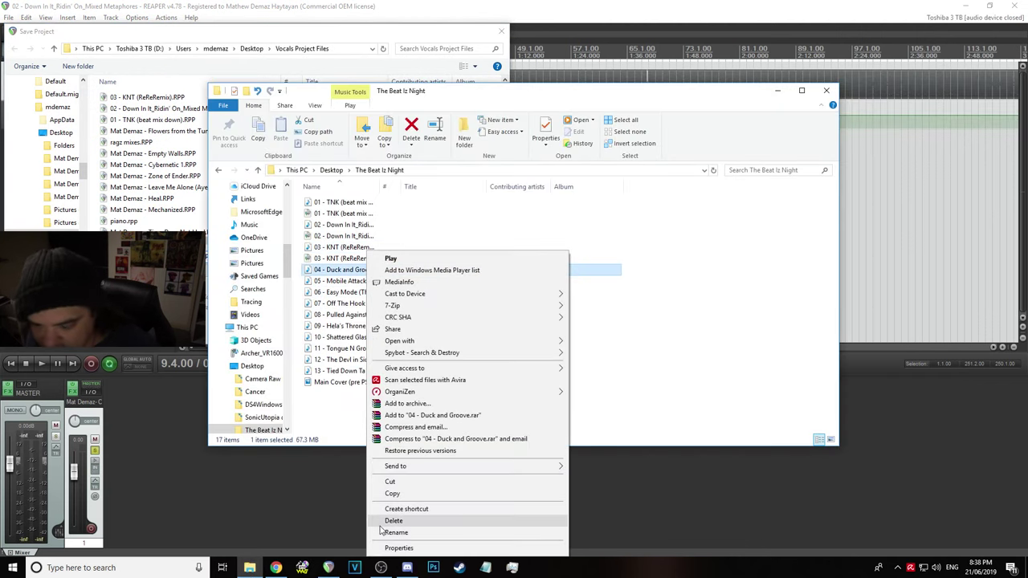
{"action": "left_click", "coordinate": [386, 532]}
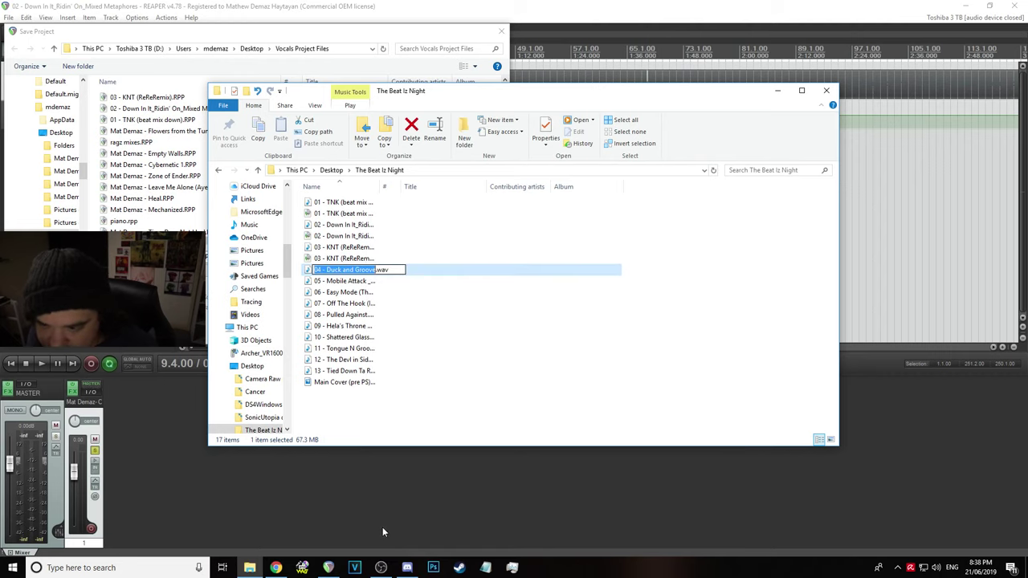
{"action": "left_click", "coordinate": [368, 305]}
{"action": "left_click", "coordinate": [377, 270]}
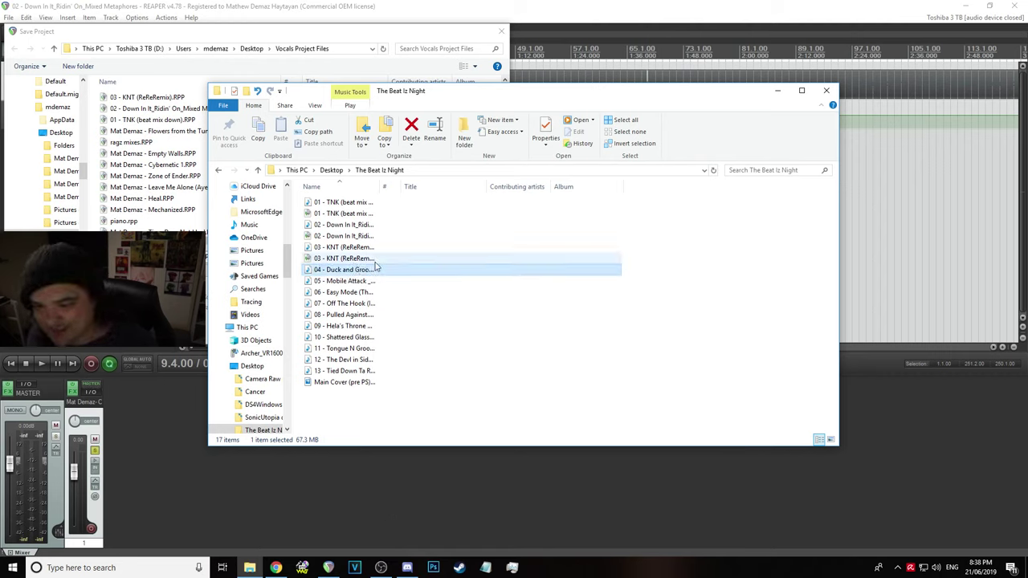
{"action": "right_click", "coordinate": [382, 273]}
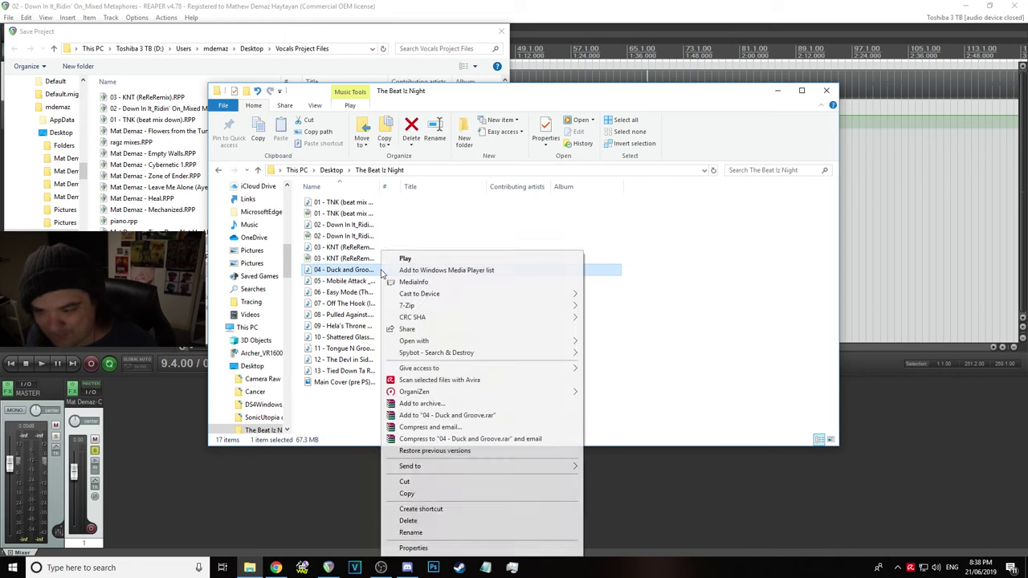
{"action": "left_click", "coordinate": [410, 533]}
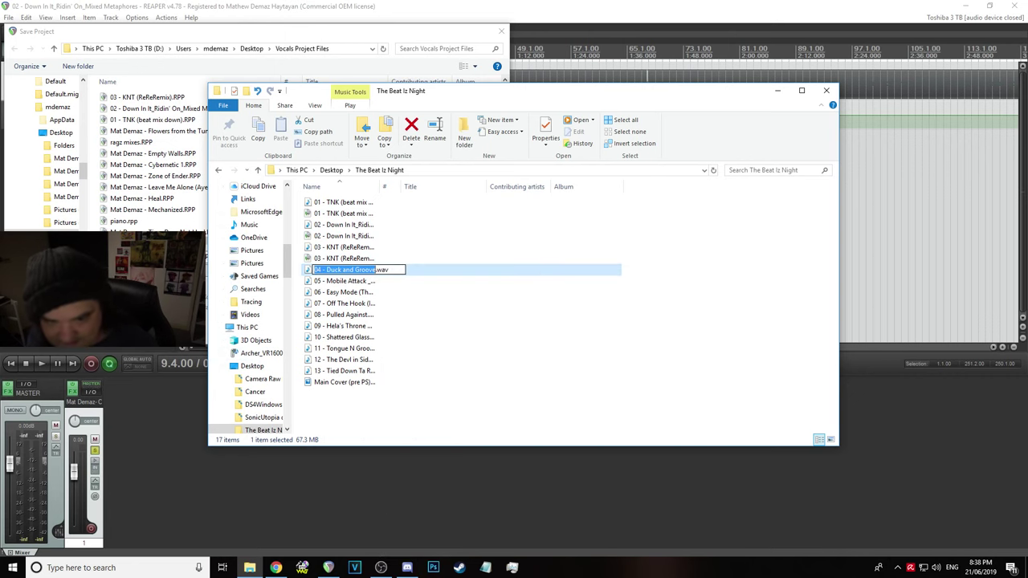
{"action": "key", "text": "alt+Tab"}
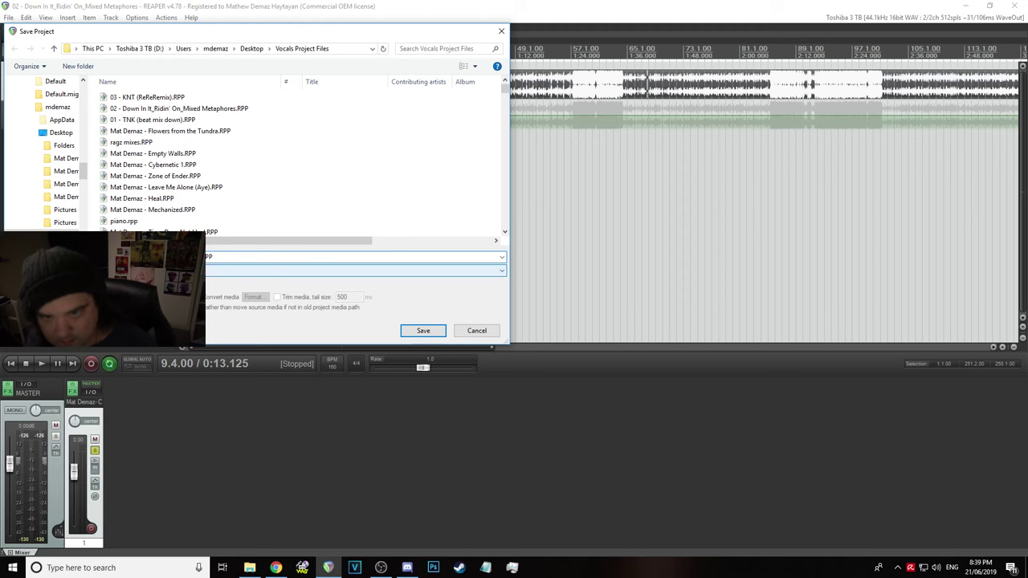
{"action": "left_click", "coordinate": [424, 330]}
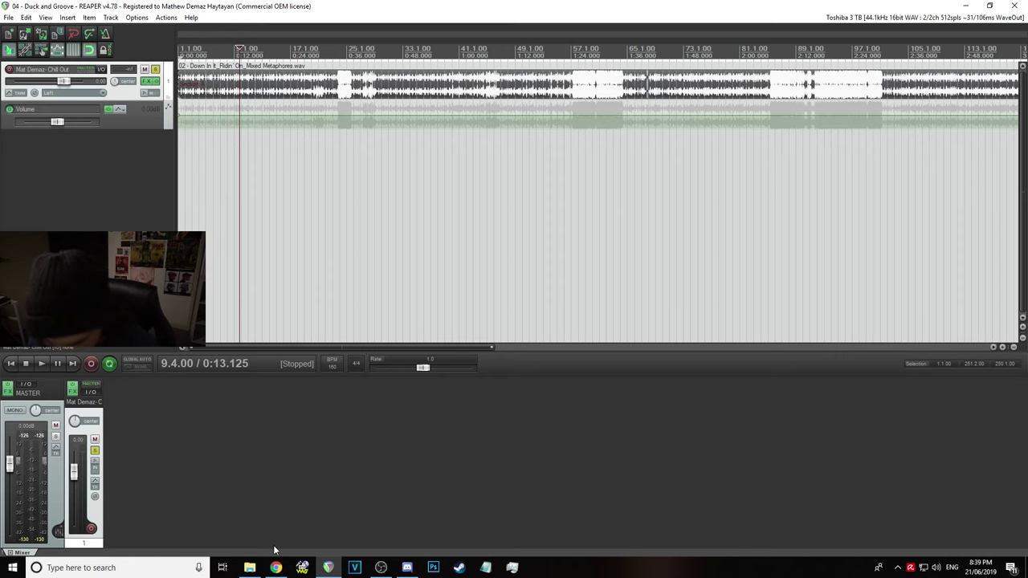
Delete the old audio item and import "04 - Duck and Groove.wav" at the start of the track
{"action": "left_click", "coordinate": [215, 78]}
{"action": "key", "text": "Delete"}
{"action": "left_click", "coordinate": [250, 568]}
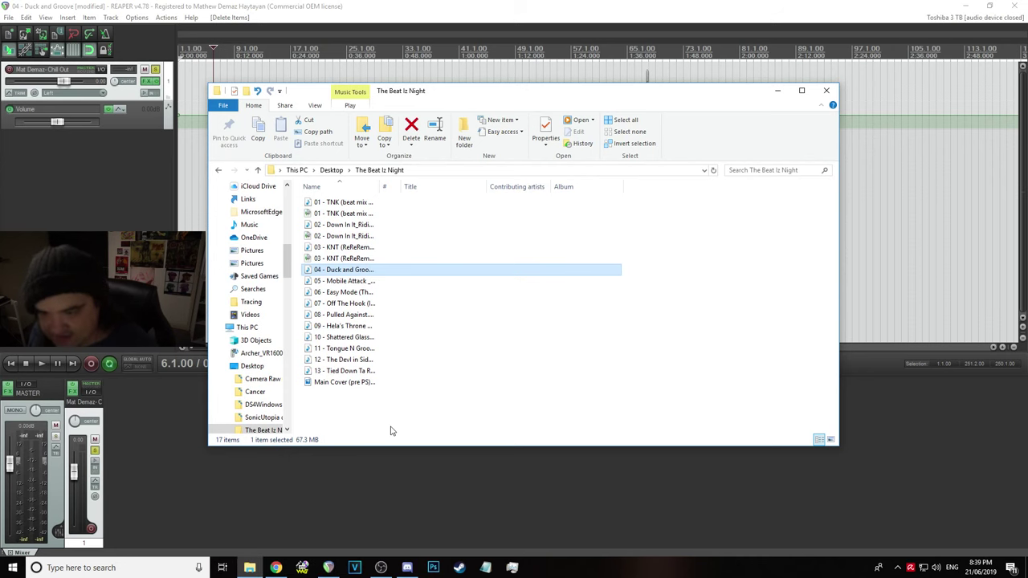
{"action": "left_click_drag", "start_coordinate": [370, 274], "coordinate": [181, 78]}
{"action": "left_click", "coordinate": [265, 93]}
{"action": "scroll", "coordinate": [396, 142], "scroll_direction": "down", "scroll_amount": 6}
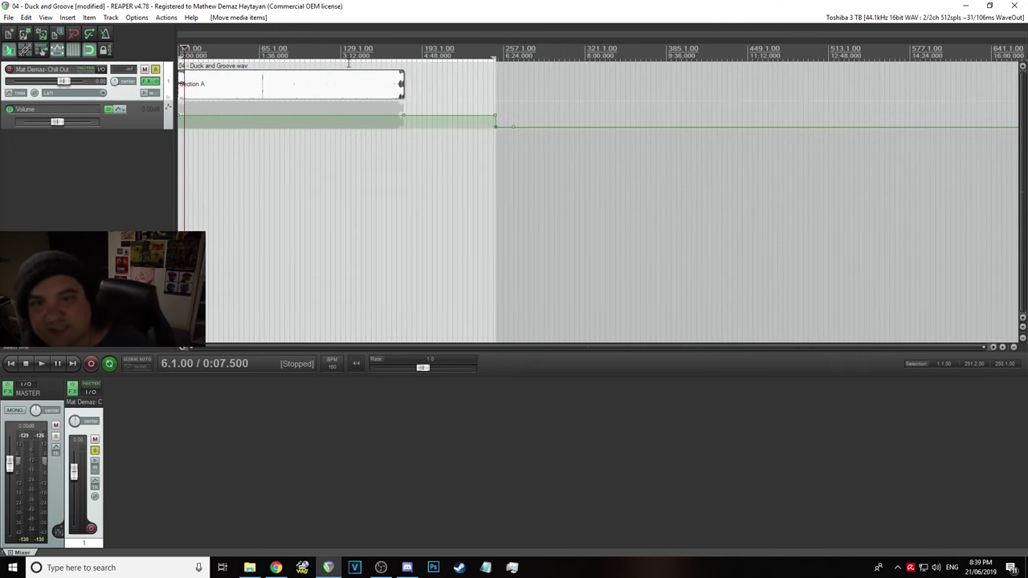
Bypass the track's effects, lower the master volume to about -16 dB and play the unprocessed audio from 6.1.00
{"action": "left_click", "coordinate": [151, 81]}
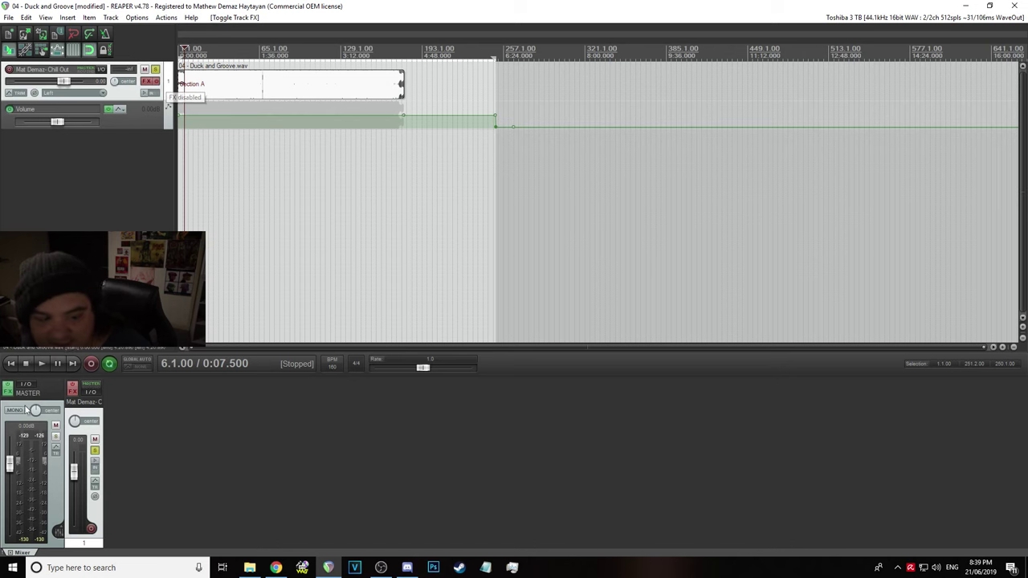
{"action": "left_click_drag", "start_coordinate": [14, 482], "coordinate": [12, 512]}
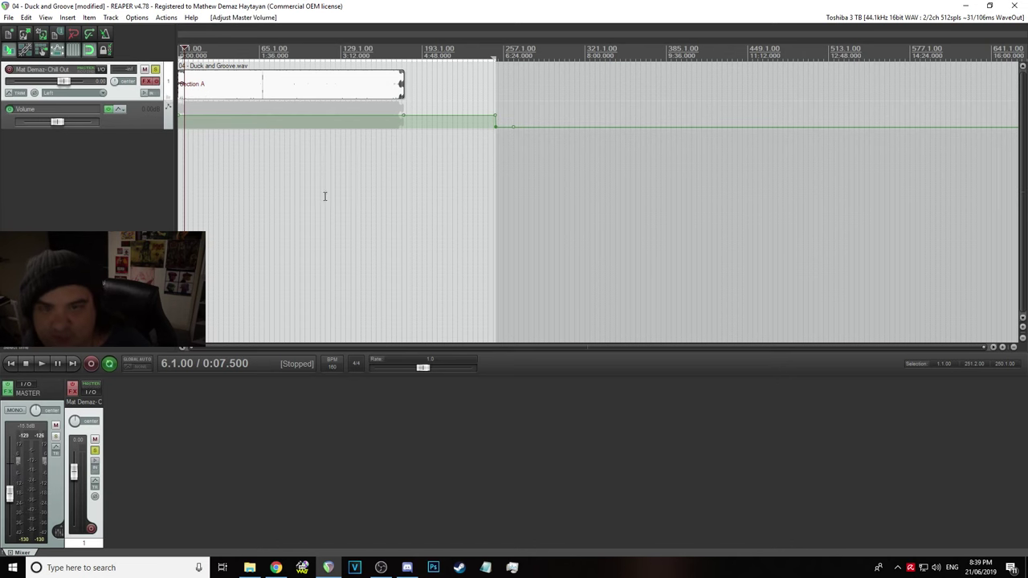
{"action": "scroll", "coordinate": [337, 161], "scroll_direction": "up", "scroll_amount": 4}
{"action": "key", "text": "space"}
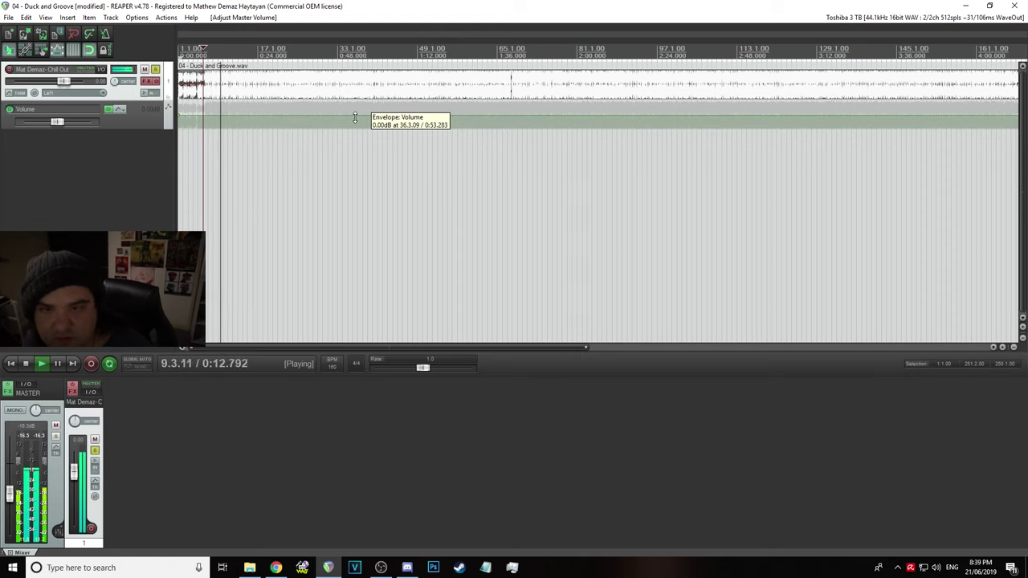
{"action": "key", "text": "space"}
{"action": "scroll", "coordinate": [351, 105], "scroll_direction": "down", "scroll_amount": 3}
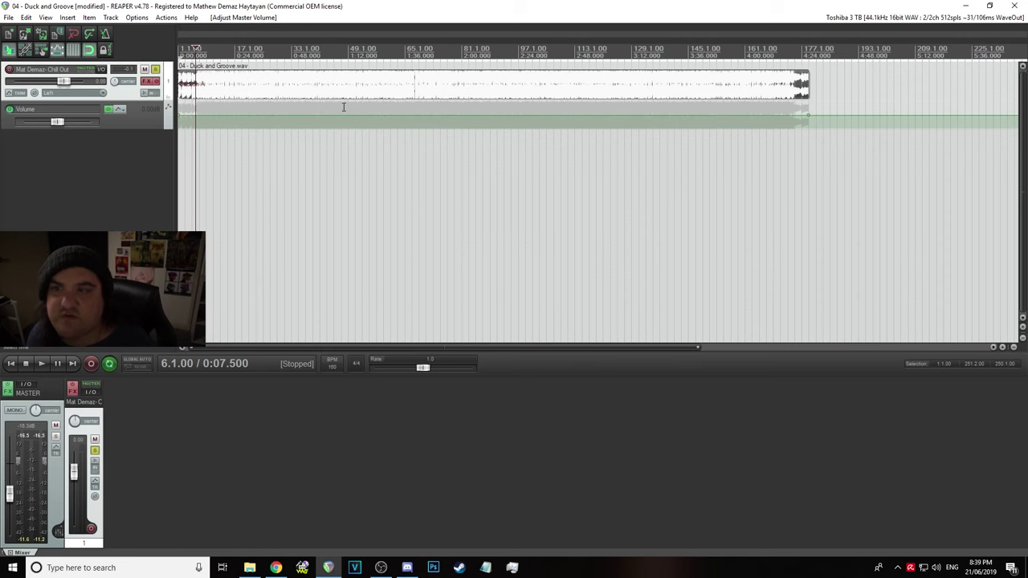
Re-enable the track's effects and play the song from 61.1.00
{"action": "left_click", "coordinate": [284, 87]}
{"action": "scroll", "coordinate": [284, 112], "scroll_direction": "up", "scroll_amount": 4}
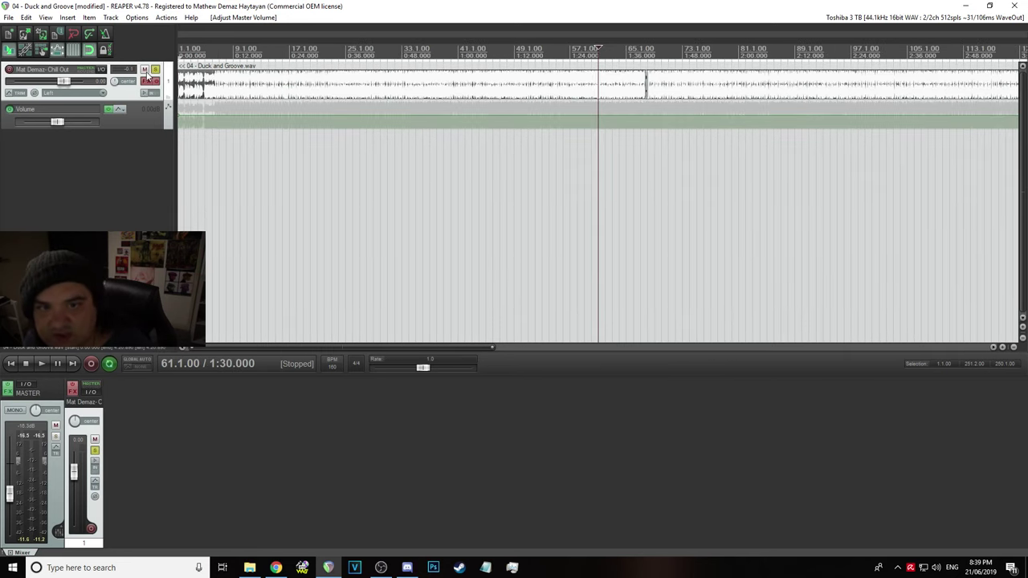
{"action": "left_click", "coordinate": [150, 81]}
{"action": "key", "text": "space"}
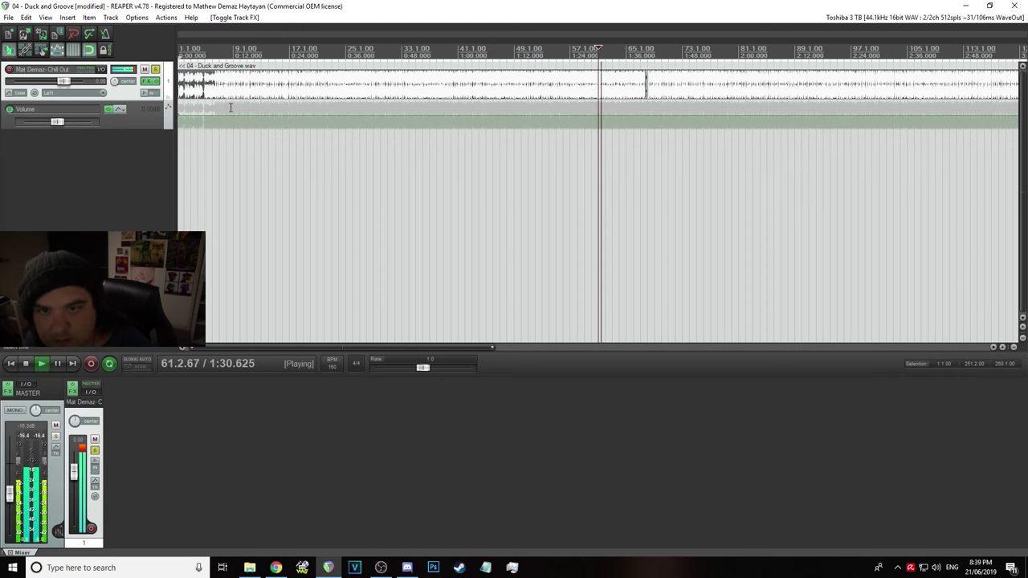
Play from just after the song's intro and bypass the JS: Utility/volume effect in the track's chain
{"action": "left_click", "coordinate": [219, 80]}
{"action": "left_click", "coordinate": [150, 81]}
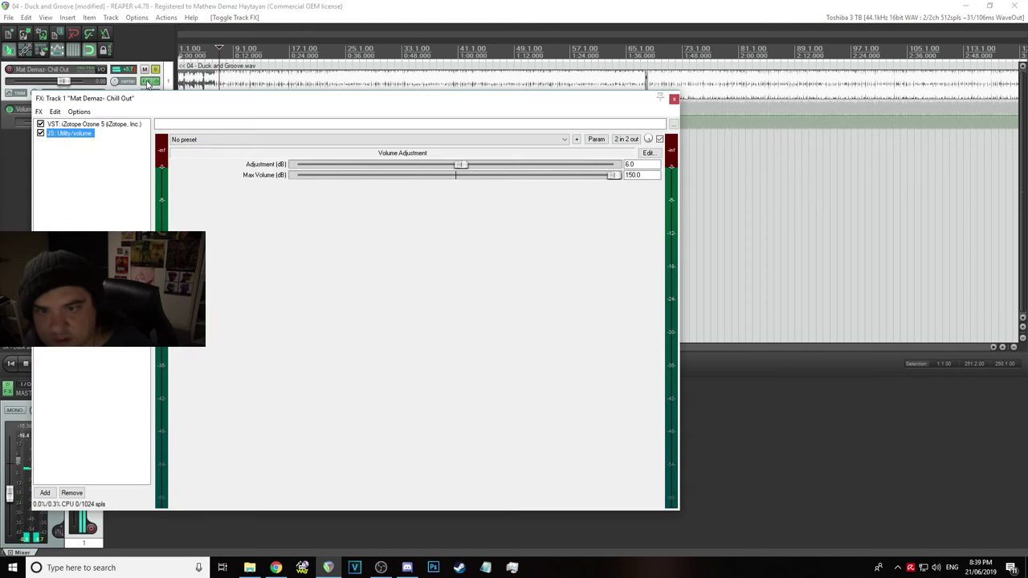
{"action": "left_click", "coordinate": [40, 133]}
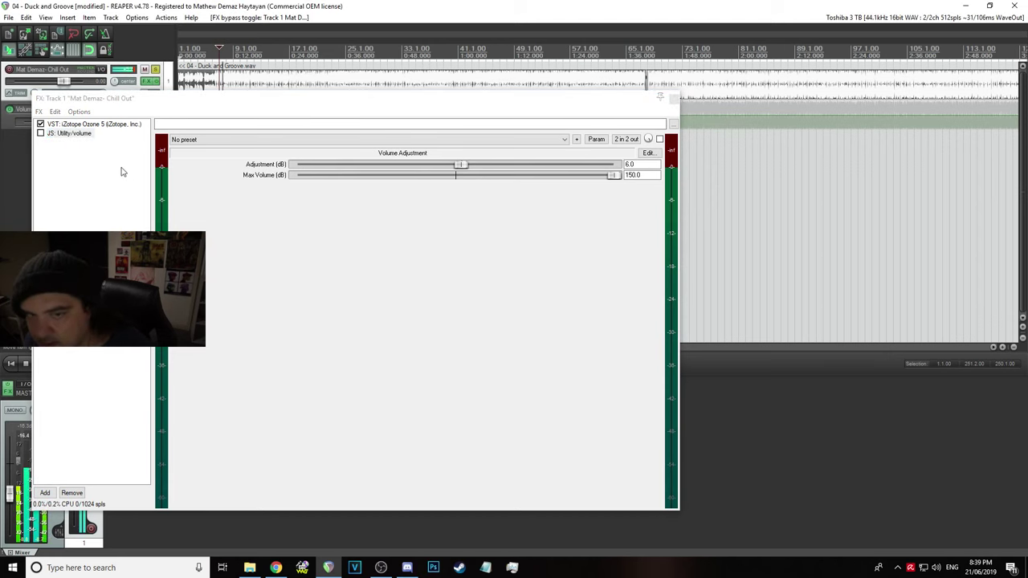
Set the JS: Utility/volume adjustment to 0.0 dB, re-enable that effect and stop playback
{"action": "left_click", "coordinate": [77, 136]}
{"action": "left_click_drag", "start_coordinate": [458, 164], "coordinate": [455, 167]}
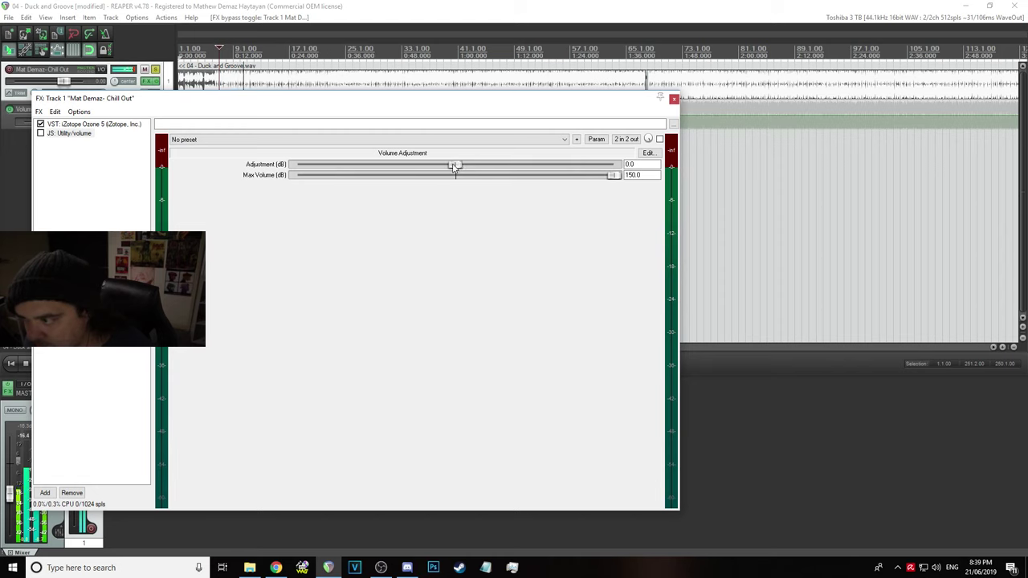
{"action": "left_click", "coordinate": [41, 134]}
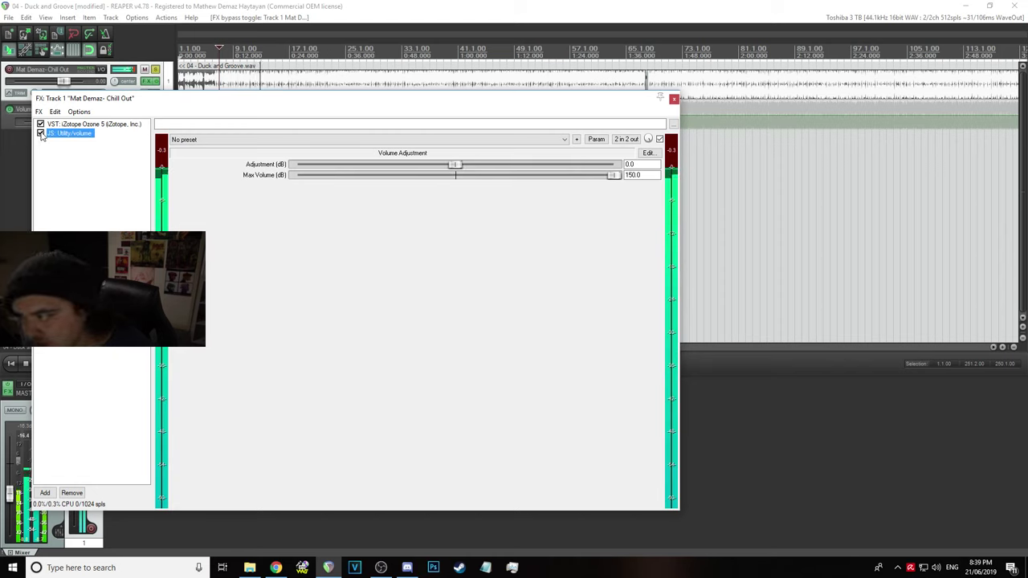
{"action": "left_click", "coordinate": [292, 6]}
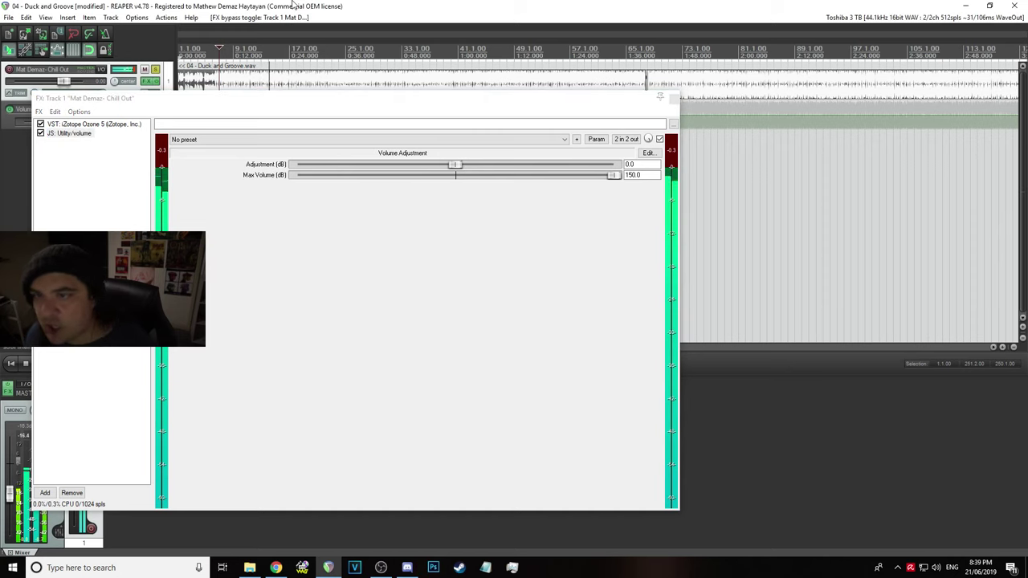
{"action": "key", "text": "space"}
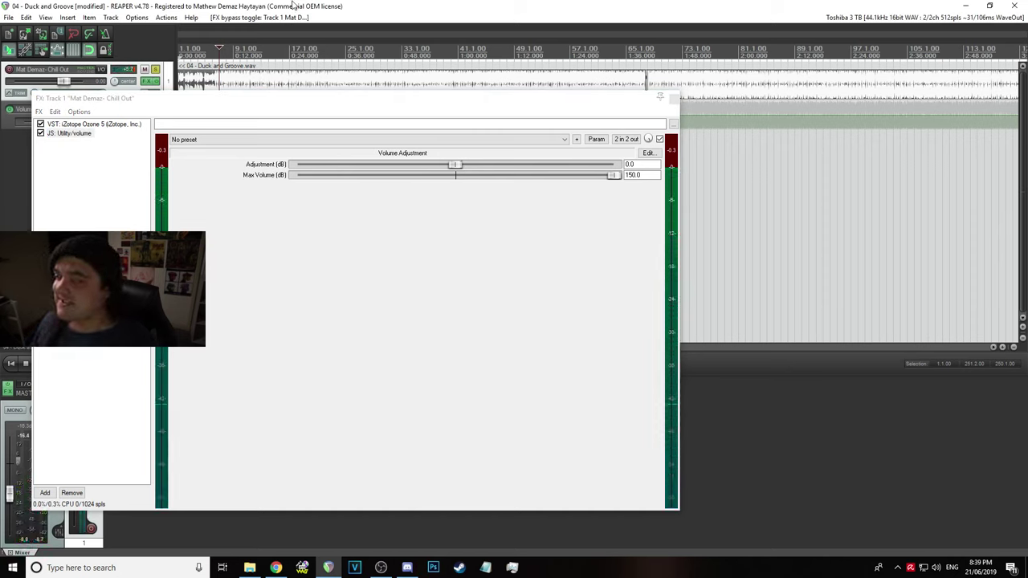
{"action": "mouse_move", "coordinate": [339, 572]}
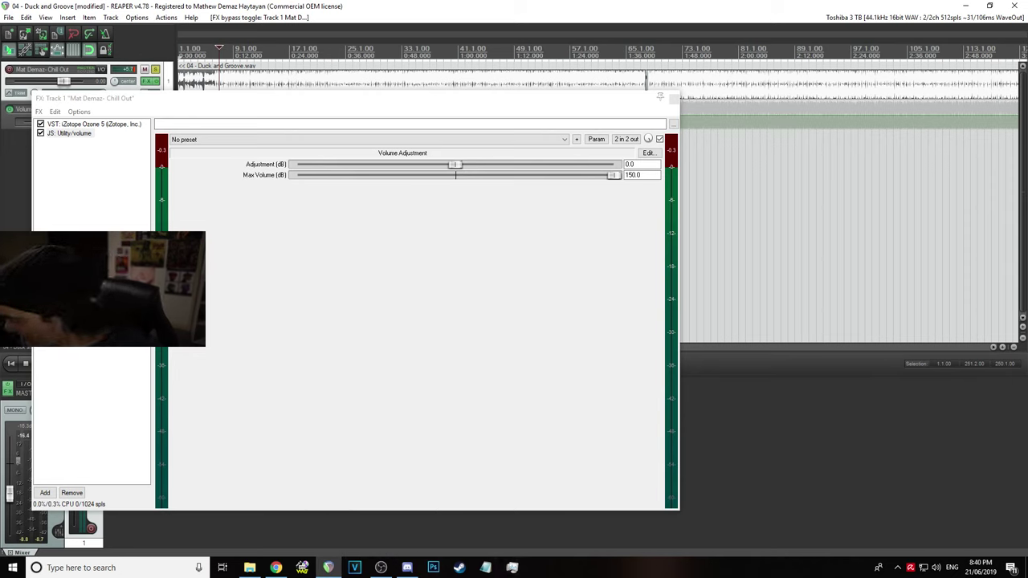
{"action": "key", "text": "alt+Tab"}
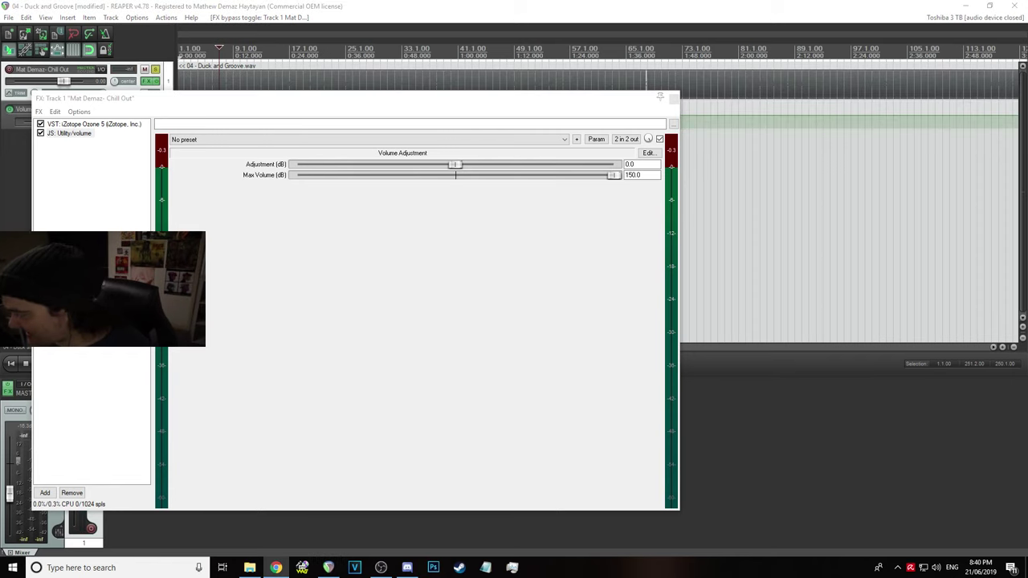
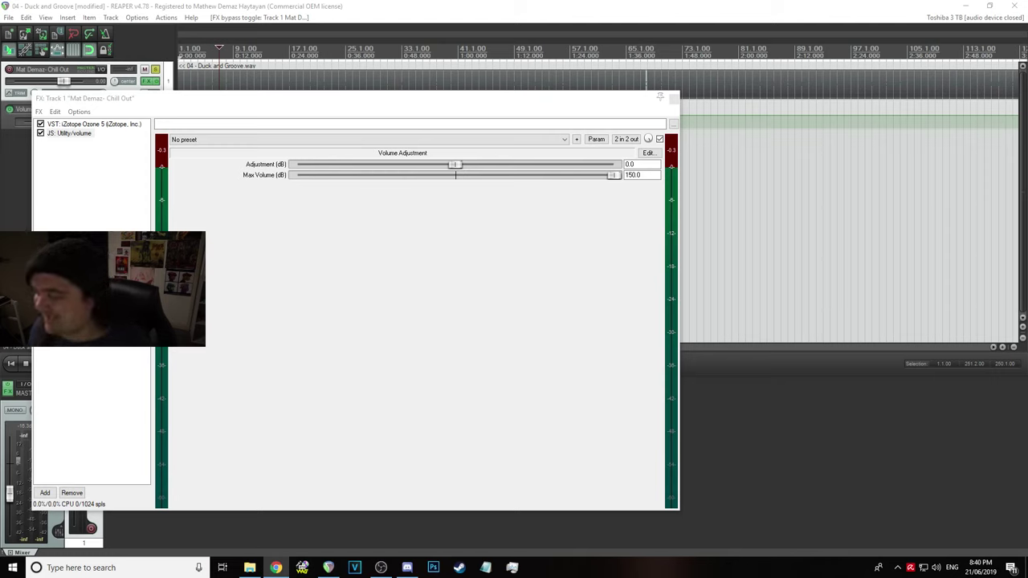
Move the effects window clear of the waveform, bypass the track's effects and play the unprocessed song
{"action": "left_click_drag", "start_coordinate": [211, 99], "coordinate": [370, 58]}
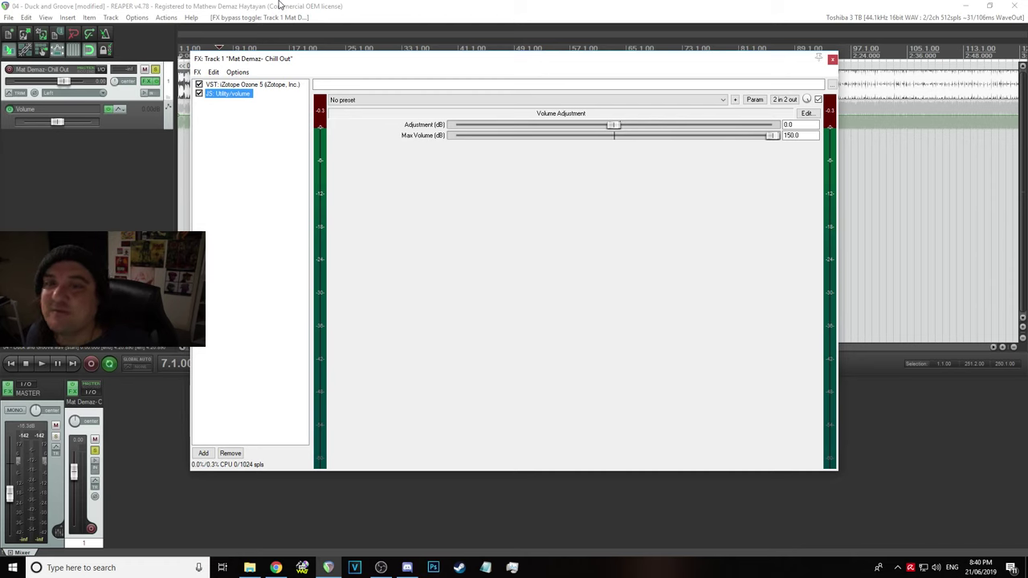
{"action": "left_click", "coordinate": [152, 82]}
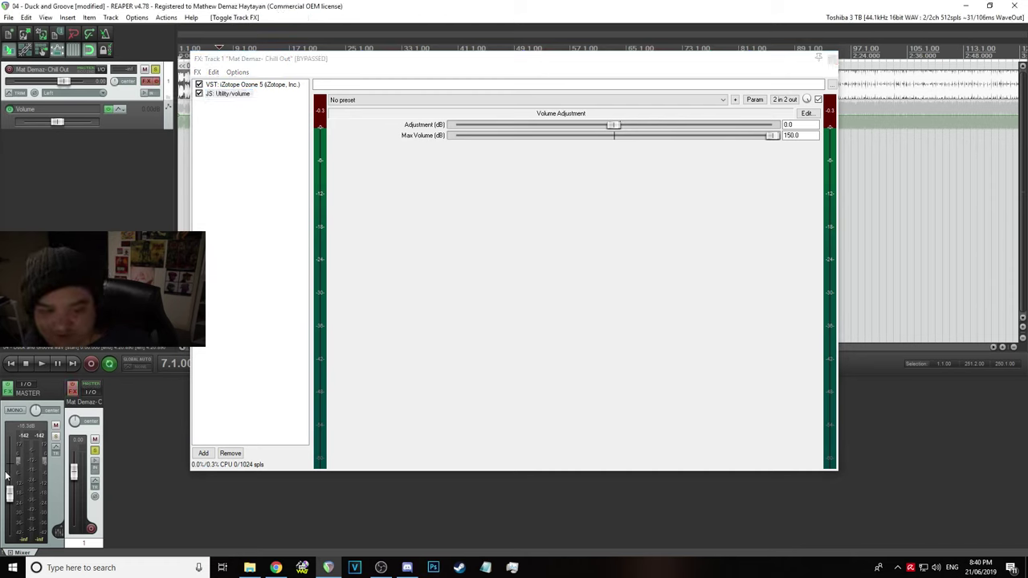
{"action": "left_click_drag", "start_coordinate": [321, 60], "coordinate": [300, 151]}
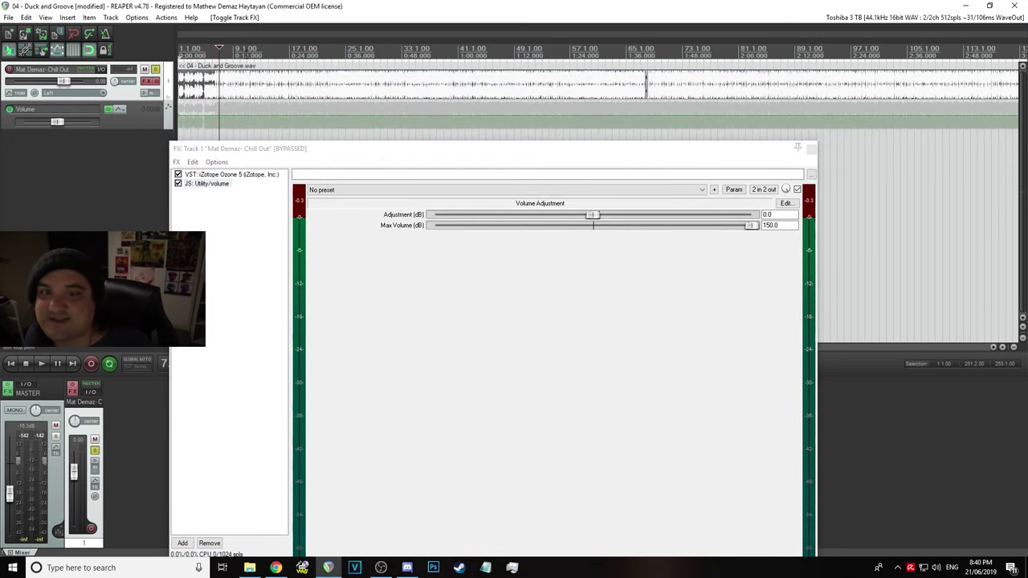
{"action": "key", "text": "space"}
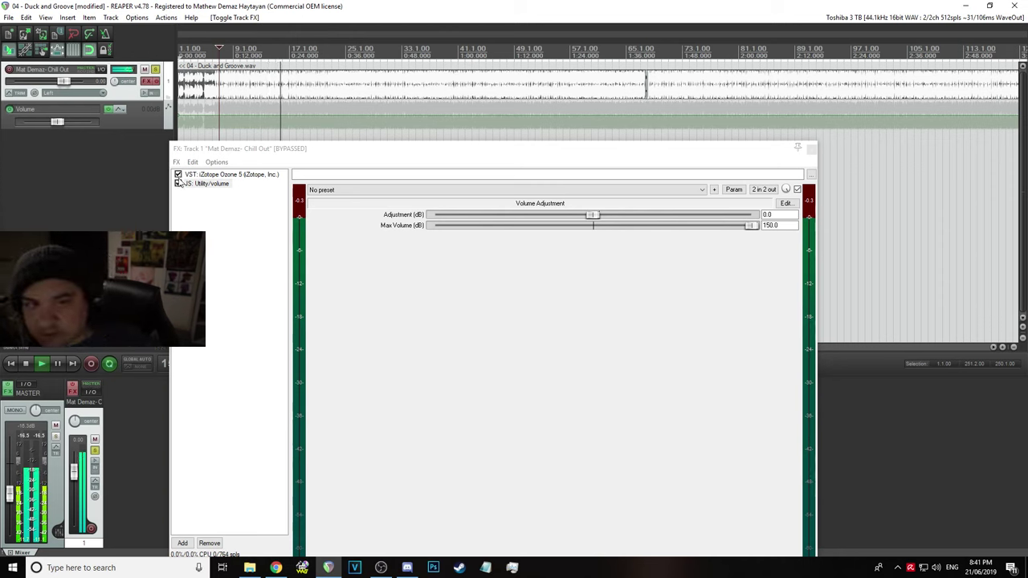
Bypass iZotope Ozone 5 in the chain and re-enable the track's effects
{"action": "left_click", "coordinate": [155, 90]}
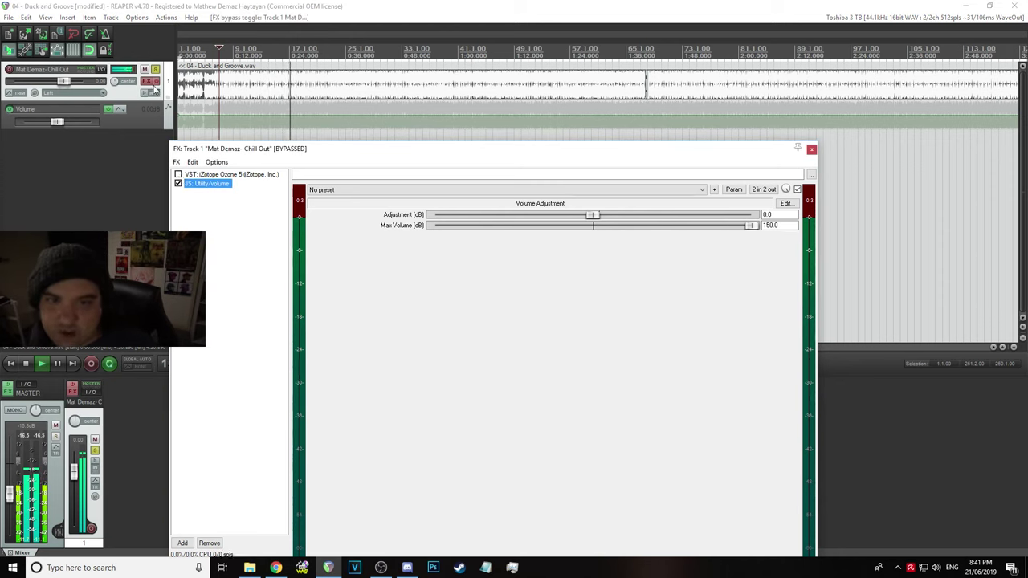
{"action": "left_click", "coordinate": [155, 90]}
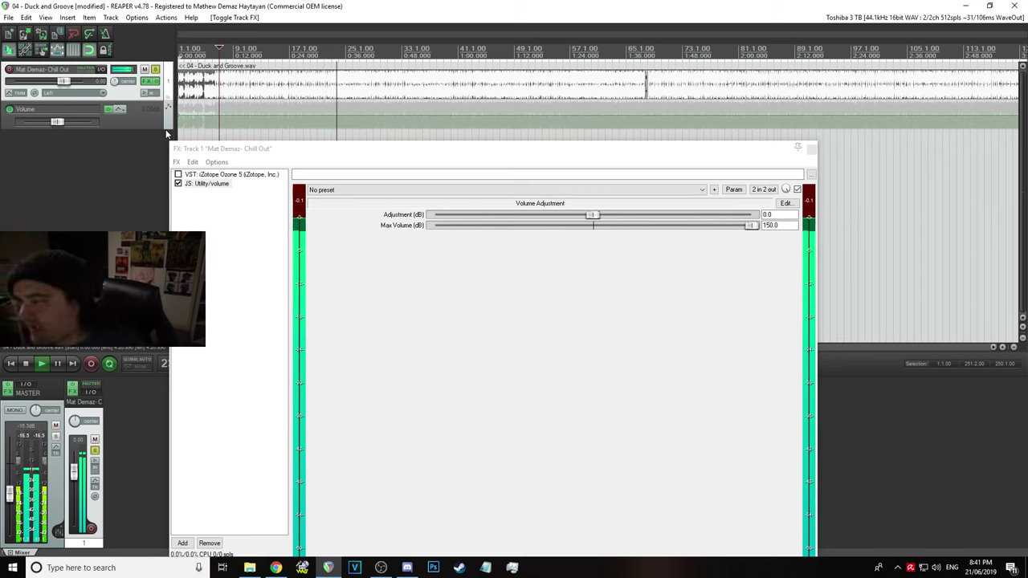
Set the JS: Utility/volume adjustment to 1 dB and stop playback
{"action": "left_click", "coordinate": [769, 215]}
{"action": "type", "text": "1"}
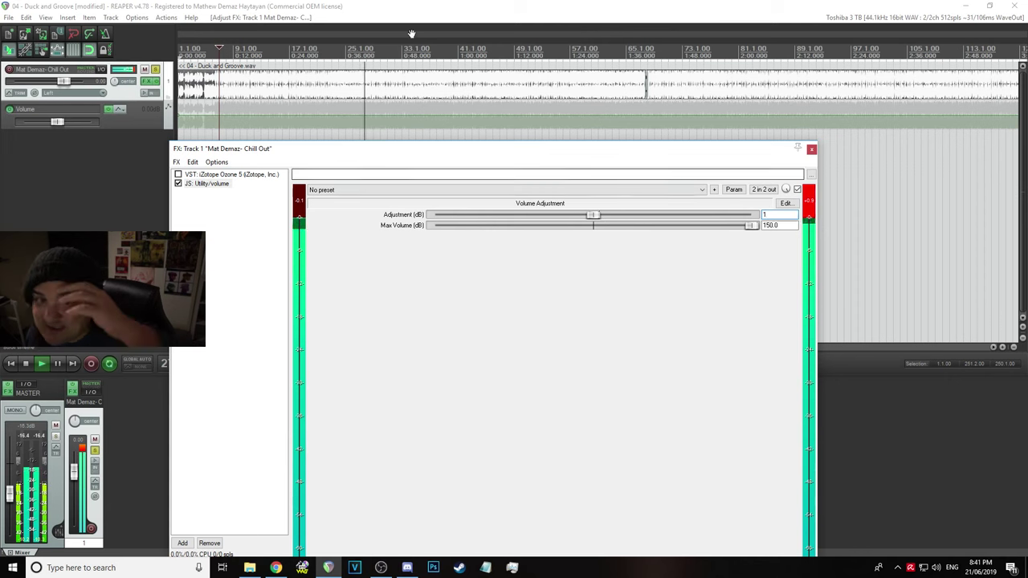
{"action": "left_click", "coordinate": [217, 5]}
{"action": "key", "text": "space"}
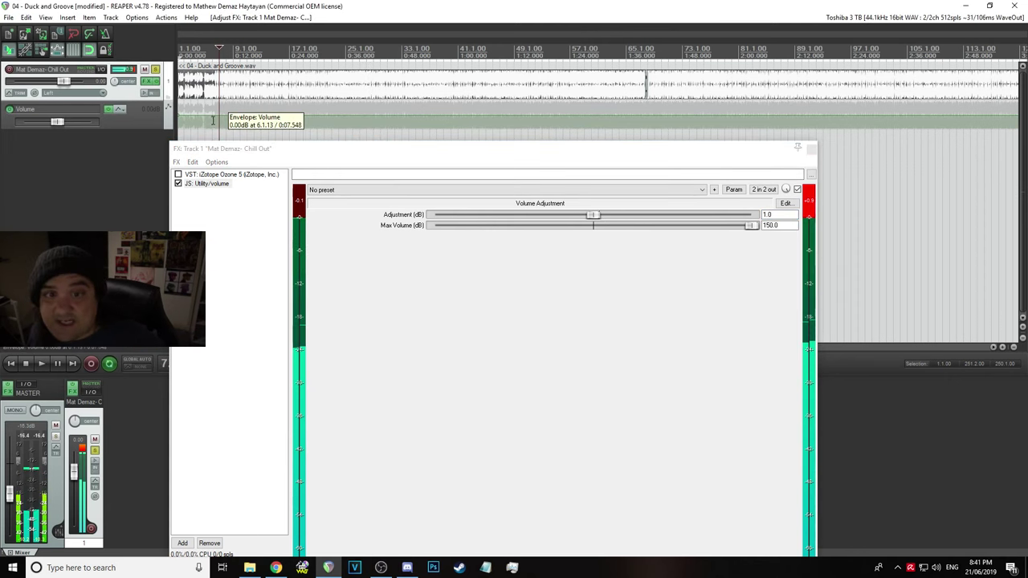
Save the project and reset the master volume to 0.00 dB
{"action": "left_click", "coordinate": [8, 18]}
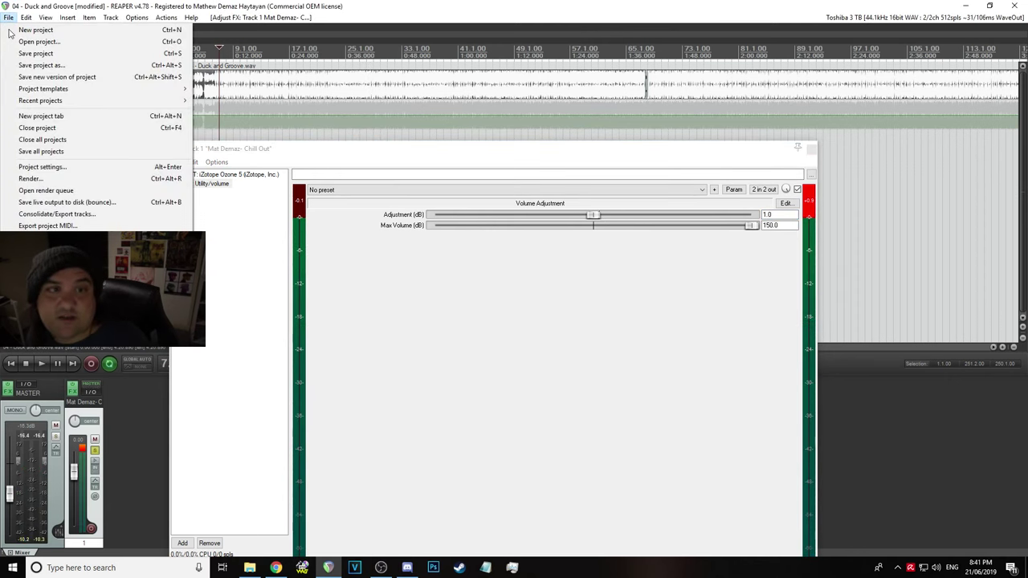
{"action": "left_click", "coordinate": [32, 56]}
{"action": "double_click", "coordinate": [10, 493]}
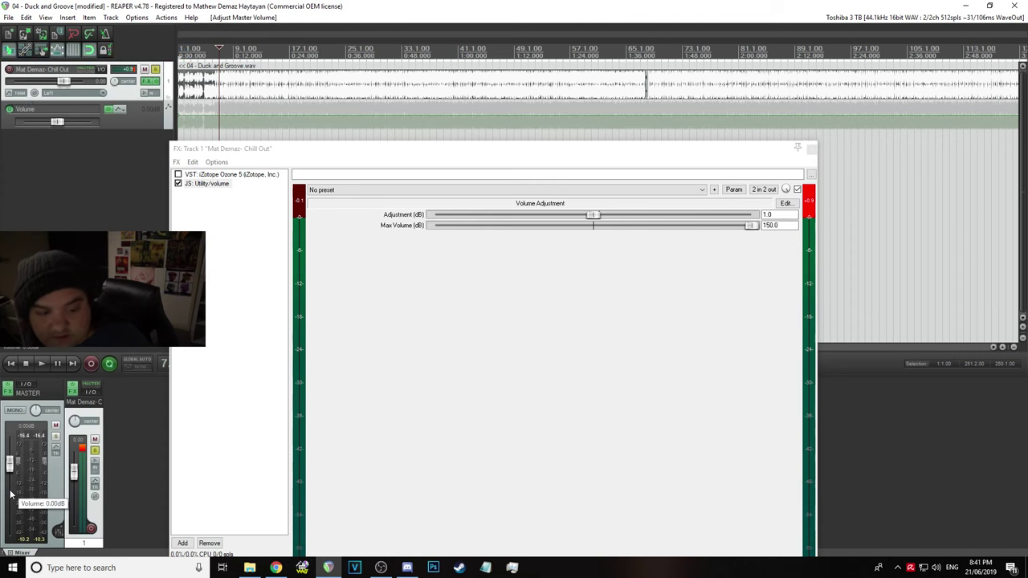
{"action": "scroll", "coordinate": [682, 102], "scroll_direction": "down", "scroll_amount": 5}
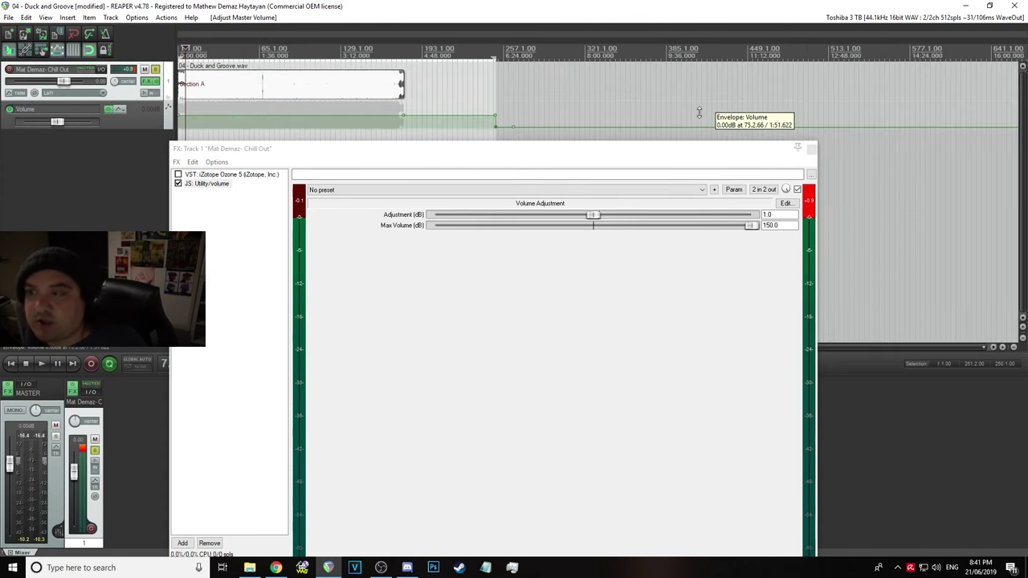
{"action": "scroll", "coordinate": [609, 107], "scroll_direction": "up", "scroll_amount": 5}
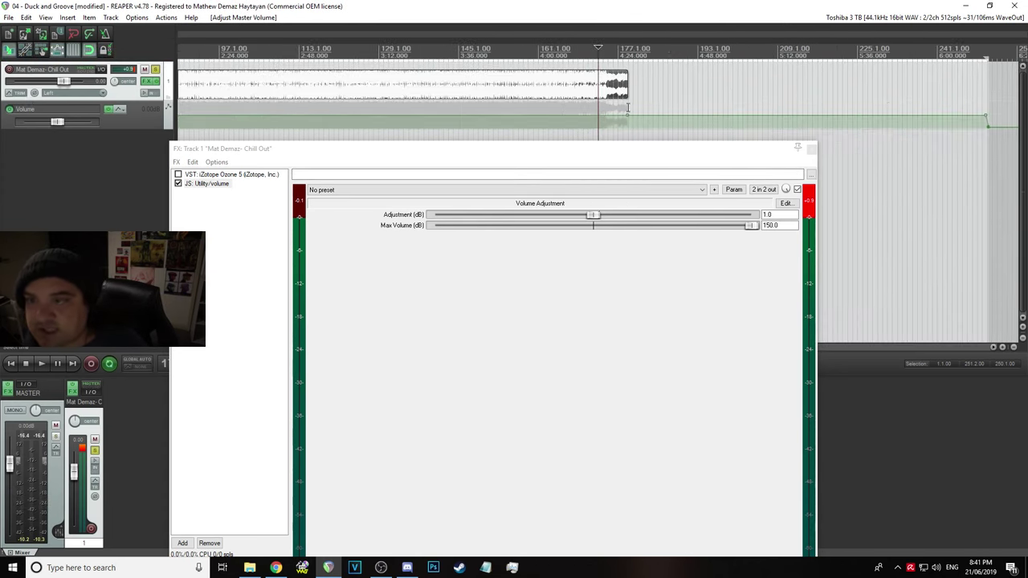
{"action": "scroll", "coordinate": [634, 89], "scroll_direction": "up", "scroll_amount": 6}
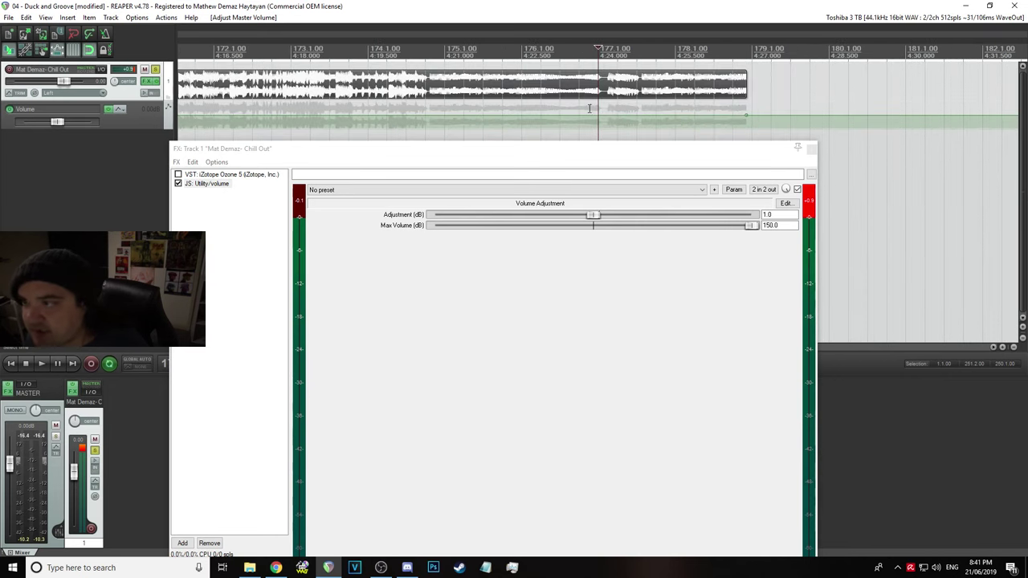
{"action": "left_click", "coordinate": [8, 17]}
{"action": "left_click", "coordinate": [48, 54]}
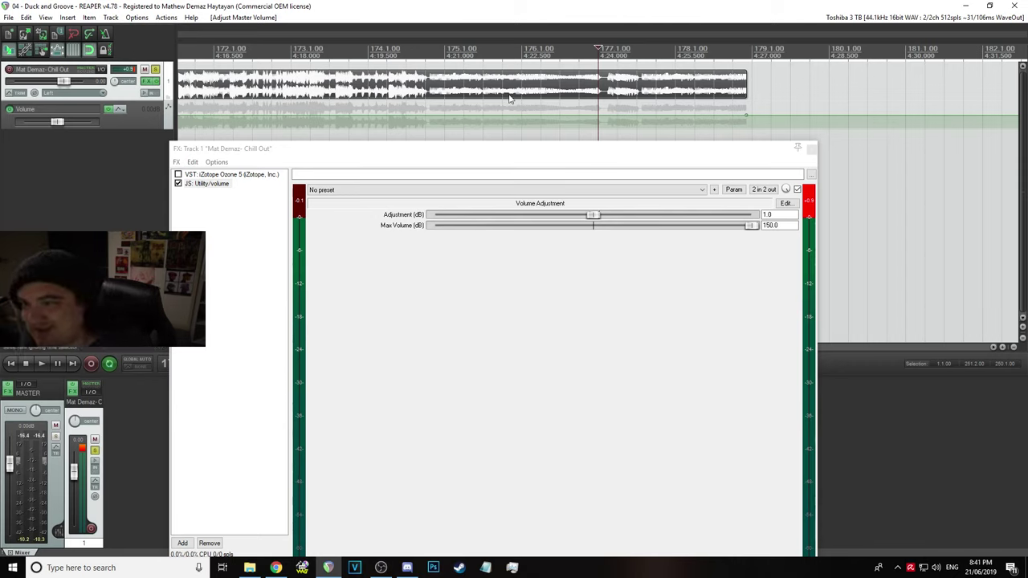
Play the song's ending from just before 175.1.00
{"action": "left_click", "coordinate": [446, 41]}
{"action": "left_click", "coordinate": [423, 46]}
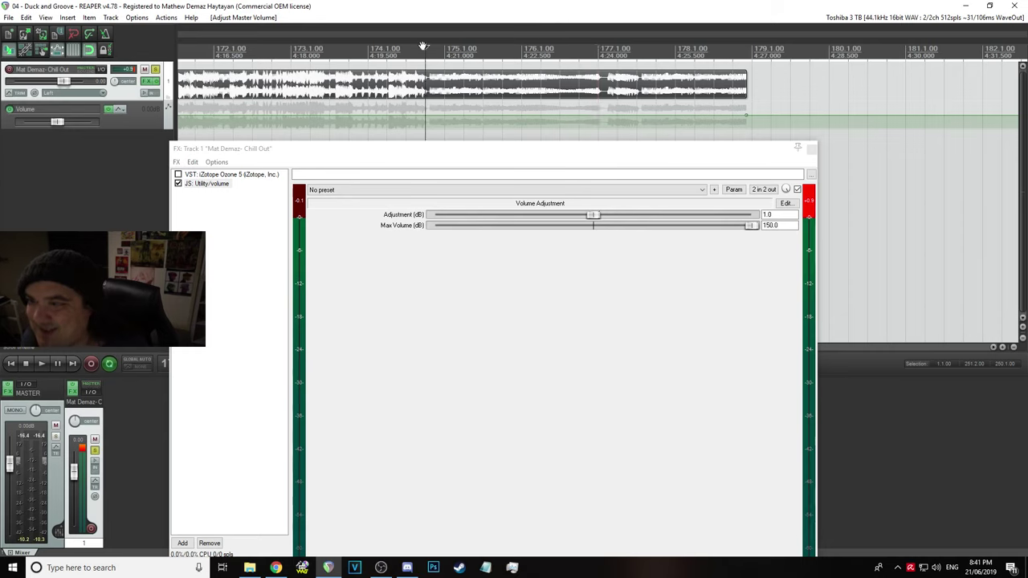
{"action": "key", "text": "space"}
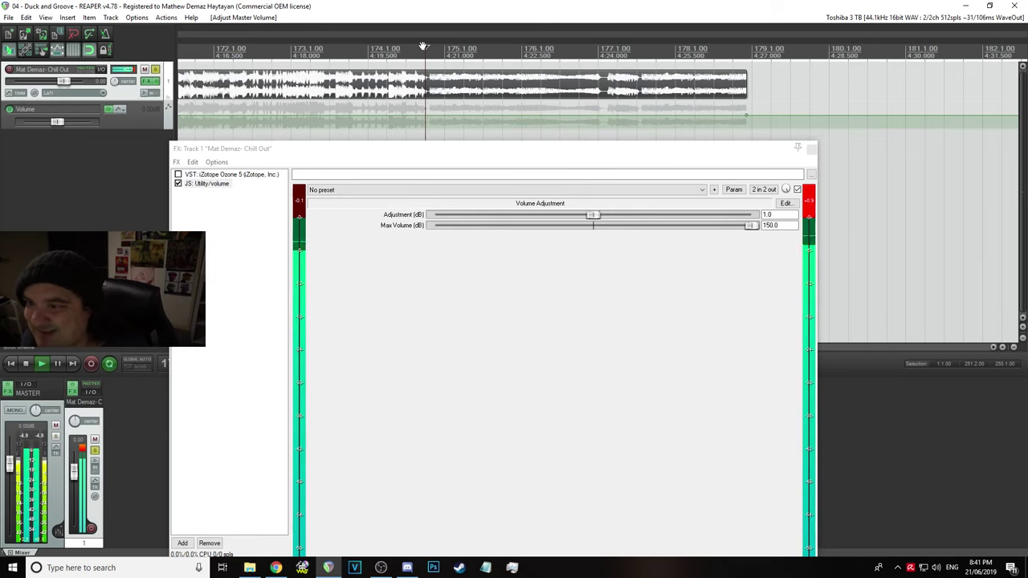
{"action": "left_click", "coordinate": [710, 84]}
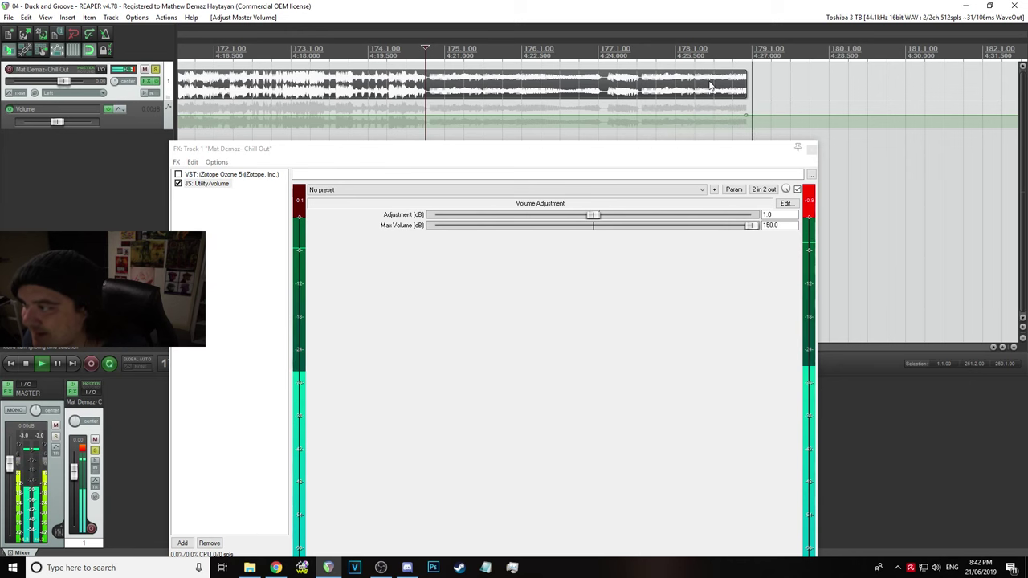
Lower the master volume to about -21.5 dB while replaying the song's ending from about bar 172, and stop playback
{"action": "scroll", "coordinate": [784, 83], "scroll_direction": "up", "scroll_amount": 2}
{"action": "scroll", "coordinate": [784, 84], "scroll_direction": "down", "scroll_amount": 5}
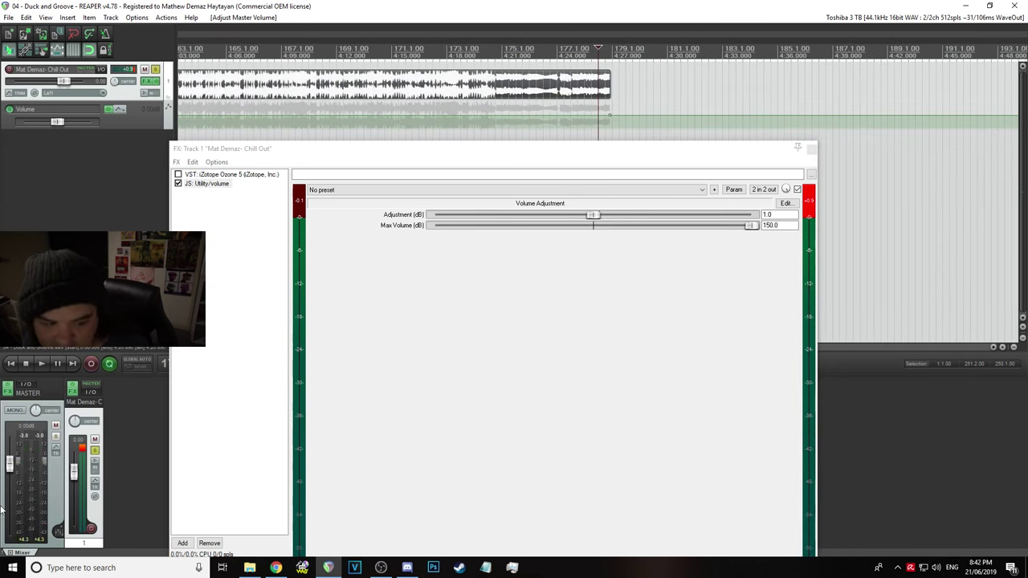
{"action": "left_click_drag", "start_coordinate": [10, 463], "coordinate": [9, 483]}
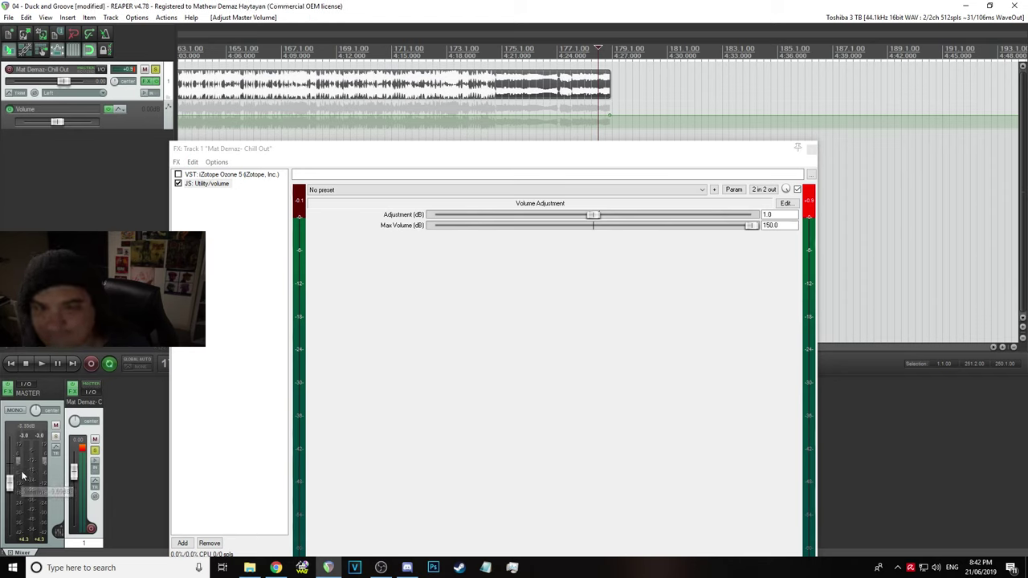
{"action": "key", "text": "space"}
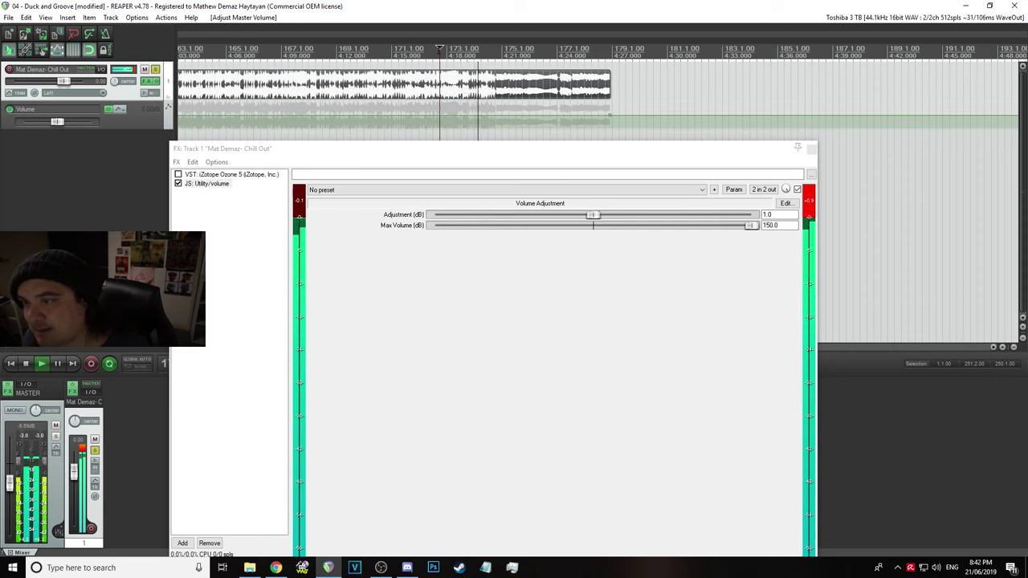
{"action": "left_click_drag", "start_coordinate": [9, 482], "coordinate": [9, 502]}
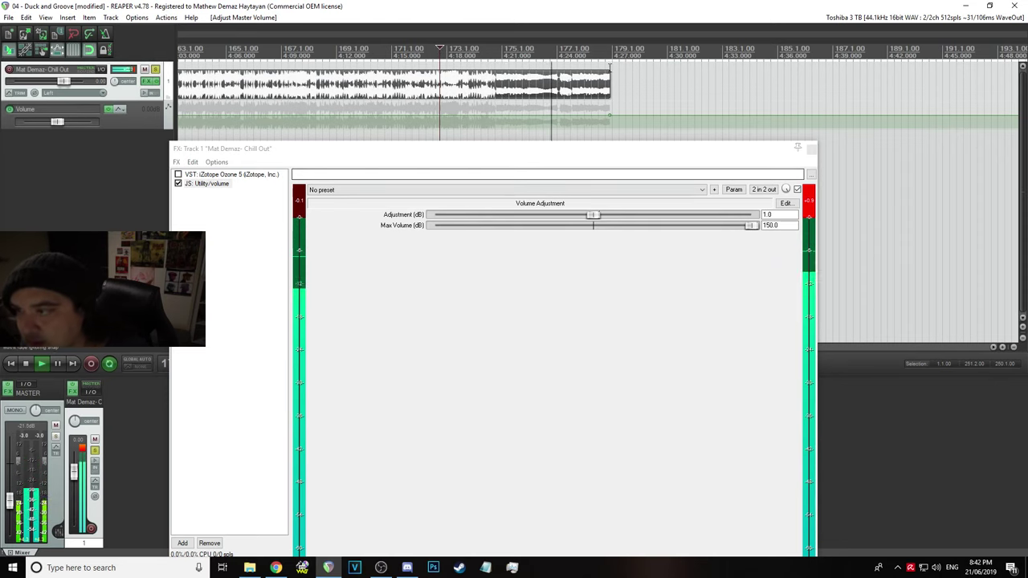
{"action": "left_click", "coordinate": [560, 83]}
{"action": "key", "text": "space"}
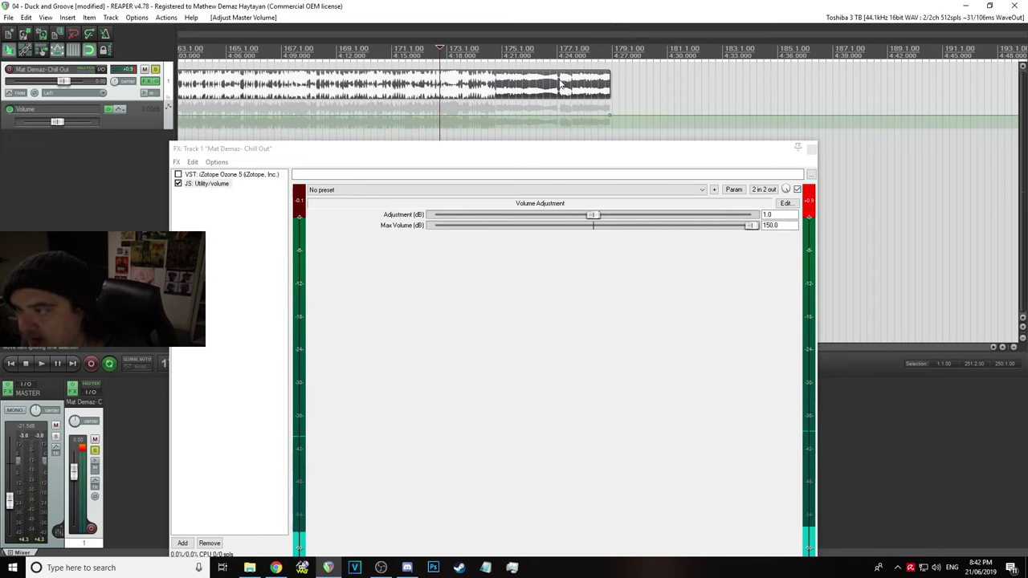
Add a very short fade-out at the end of the audio item and give it a steep S-shaped curve
{"action": "scroll", "coordinate": [604, 87], "scroll_direction": "up", "scroll_amount": 5}
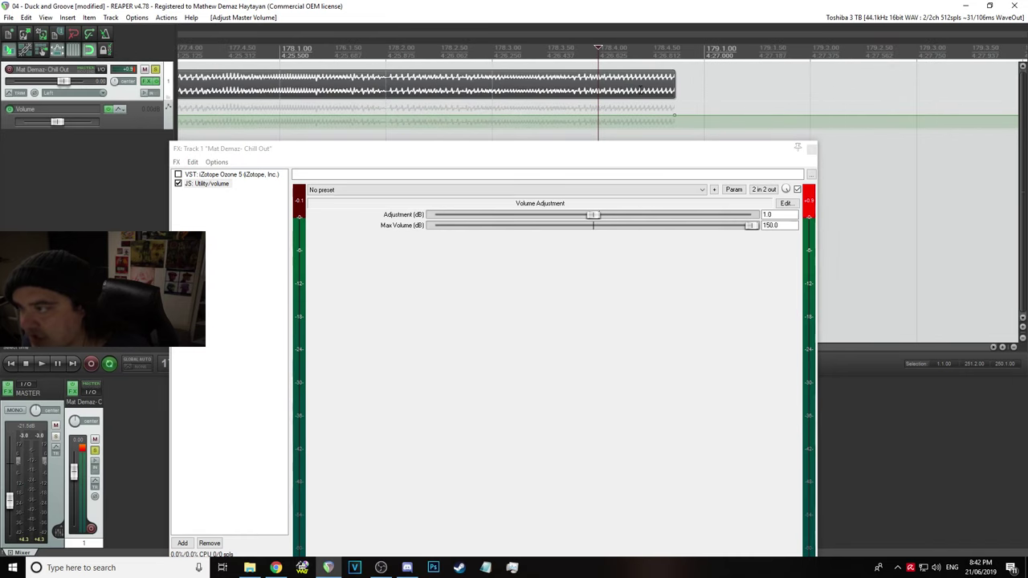
{"action": "scroll", "coordinate": [672, 83], "scroll_direction": "up", "scroll_amount": 10}
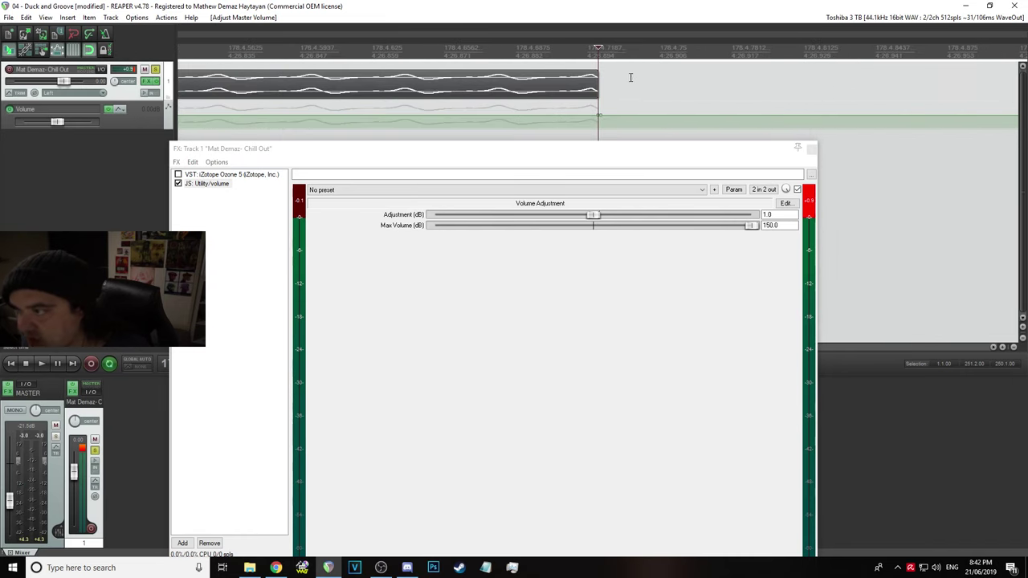
{"action": "scroll", "coordinate": [598, 78], "scroll_direction": "down", "scroll_amount": 2}
{"action": "left_click_drag", "start_coordinate": [599, 73], "coordinate": [576, 74]}
{"action": "right_click", "coordinate": [577, 74]}
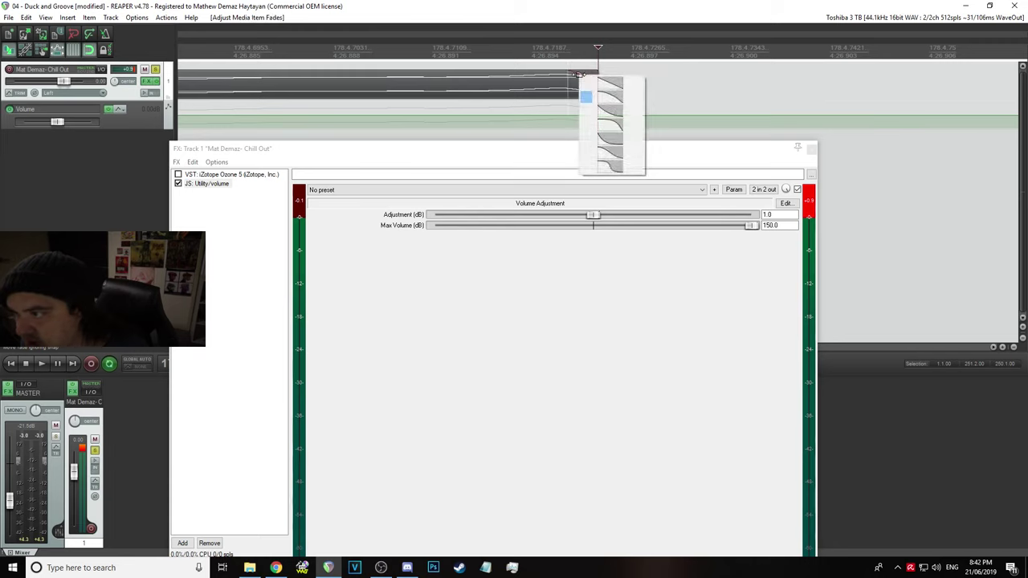
{"action": "left_click", "coordinate": [627, 166]}
Play the faded end of the audio item from just before 178.3.00 and stop playback
{"action": "scroll", "coordinate": [646, 74], "scroll_direction": "down", "scroll_amount": 3}
{"action": "scroll", "coordinate": [646, 74], "scroll_direction": "down", "scroll_amount": 4}
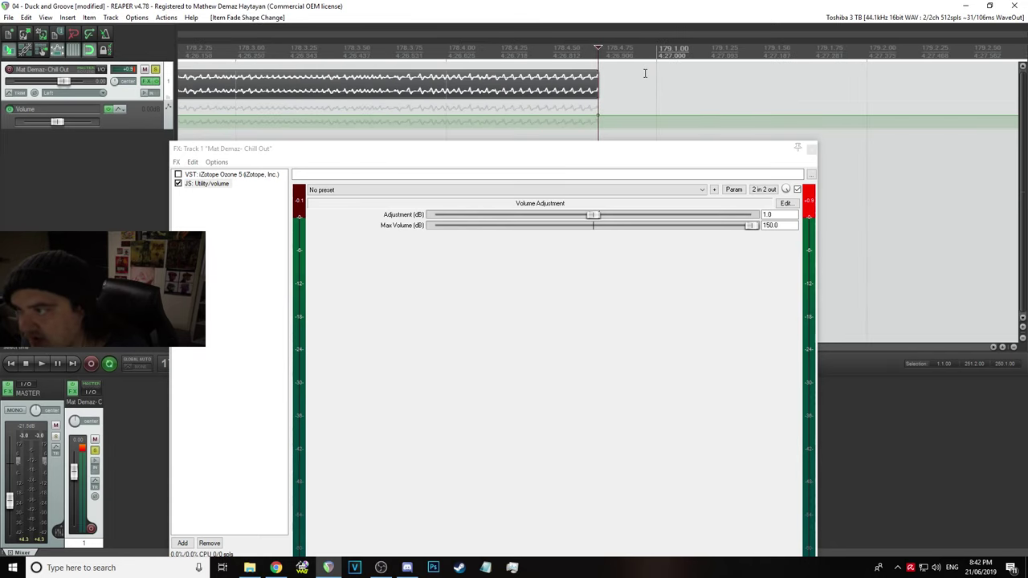
{"action": "left_click", "coordinate": [235, 48]}
{"action": "key", "text": "space"}
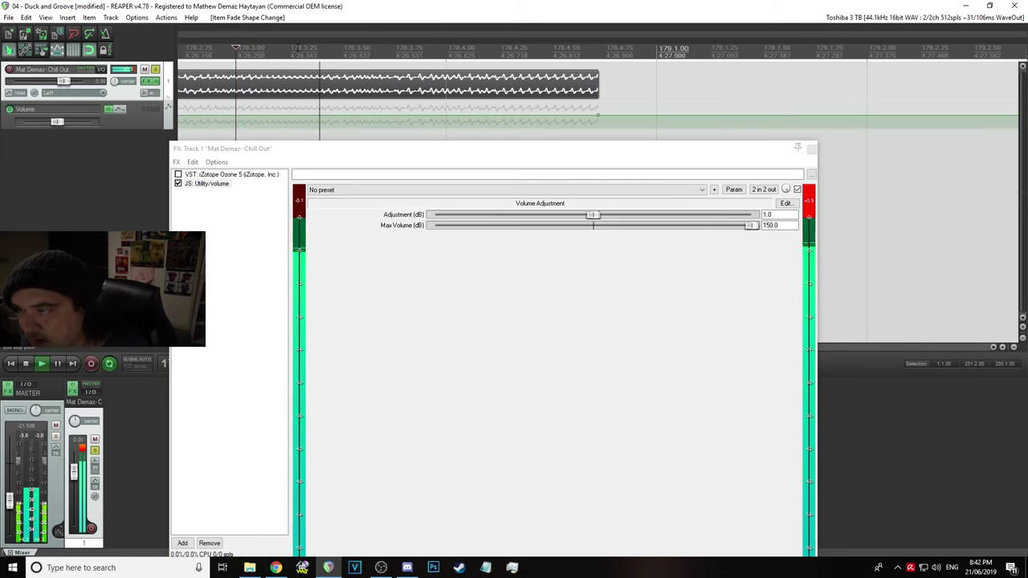
{"action": "key", "text": "space"}
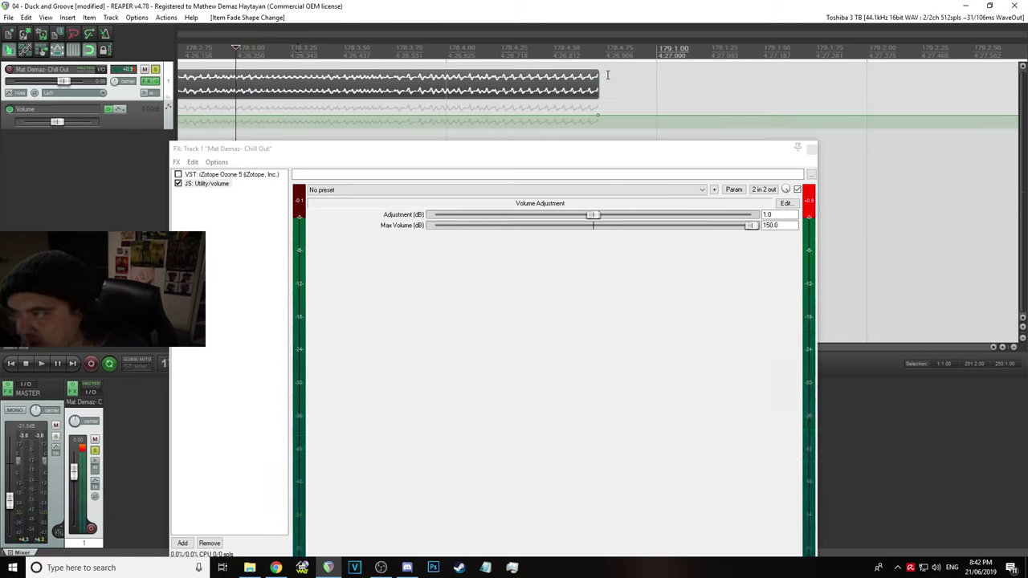
Lengthen the audio item's fade-out to about 0.050 s and replay the song's ending from around bar 177
{"action": "left_click_drag", "start_coordinate": [597, 73], "coordinate": [570, 77]}
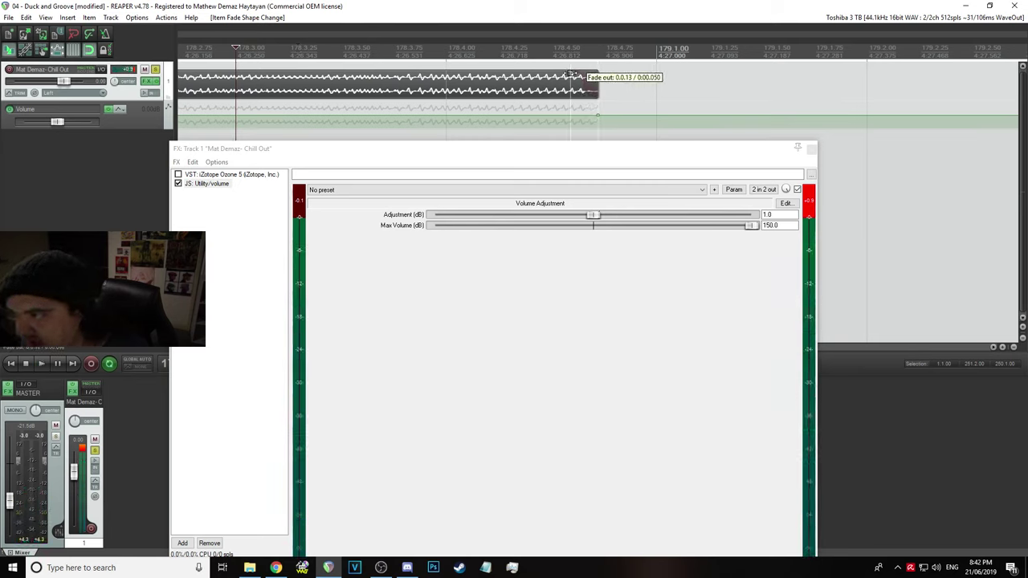
{"action": "key", "text": "space"}
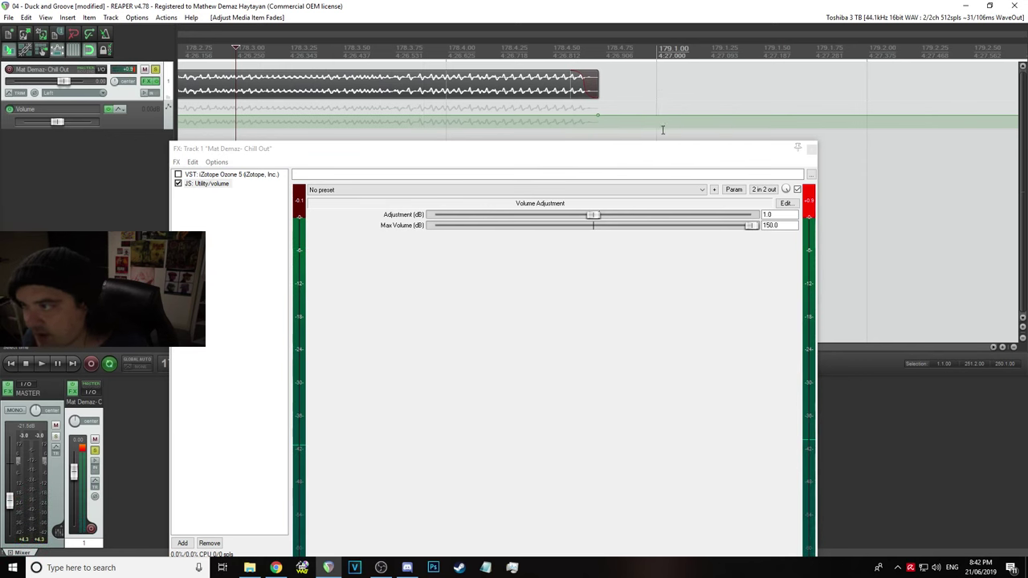
{"action": "key", "text": "space"}
{"action": "scroll", "coordinate": [660, 86], "scroll_direction": "down", "scroll_amount": 5}
{"action": "key", "text": "space"}
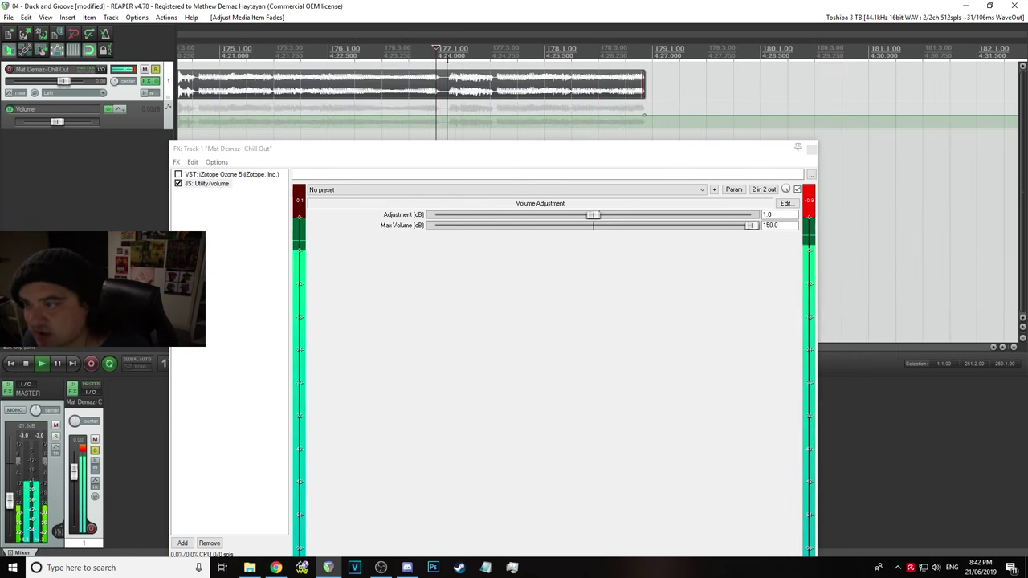
{"action": "key", "text": "space"}
Make a time selection over the whole song from 1.1.00 to 179.4.00, just past the audio item's end
{"action": "left_click", "coordinate": [734, 82]}
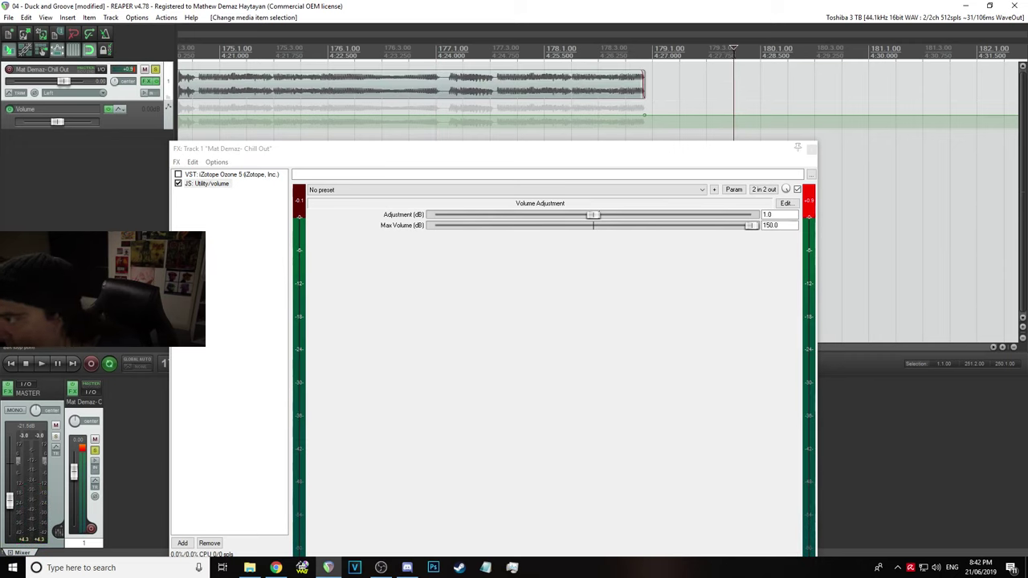
{"action": "left_click_drag", "start_coordinate": [733, 82], "coordinate": [302, 84]}
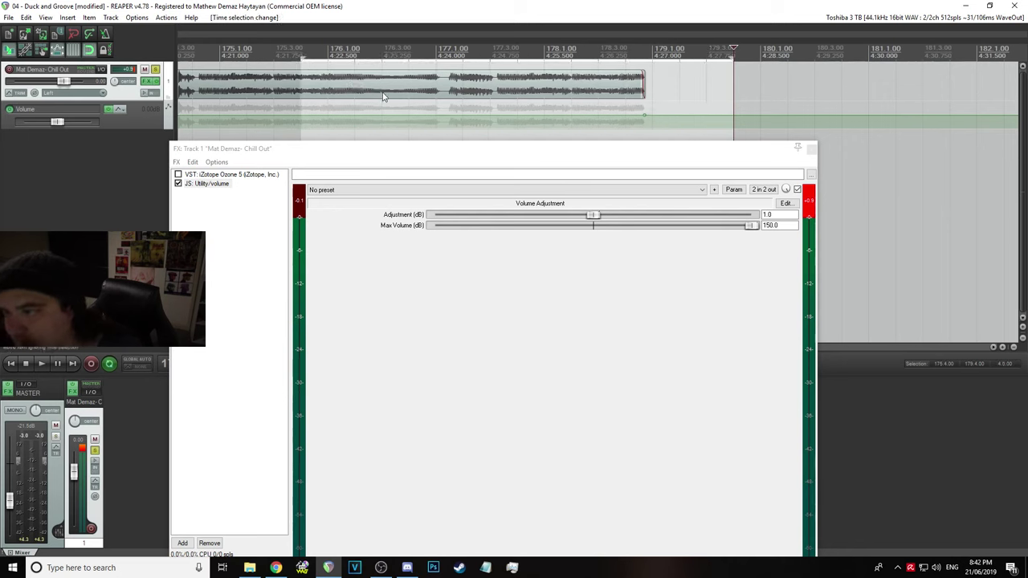
{"action": "scroll", "coordinate": [404, 99], "scroll_direction": "down", "scroll_amount": 5}
{"action": "scroll", "coordinate": [404, 100], "scroll_direction": "down", "scroll_amount": 6}
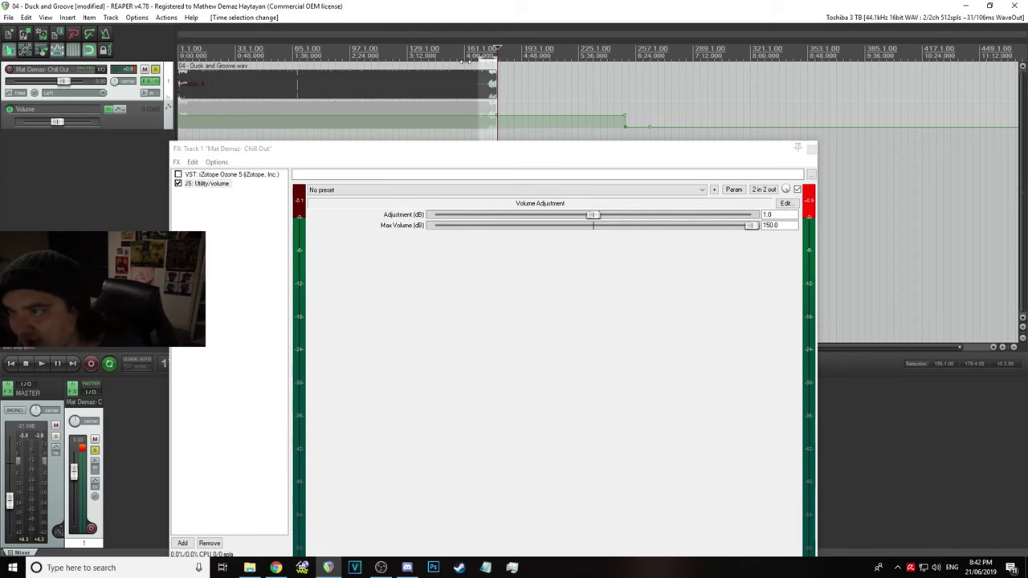
{"action": "left_click", "coordinate": [264, 85], "text": "shift"}
{"action": "left_click_drag", "start_coordinate": [292, 86], "coordinate": [237, 99]}
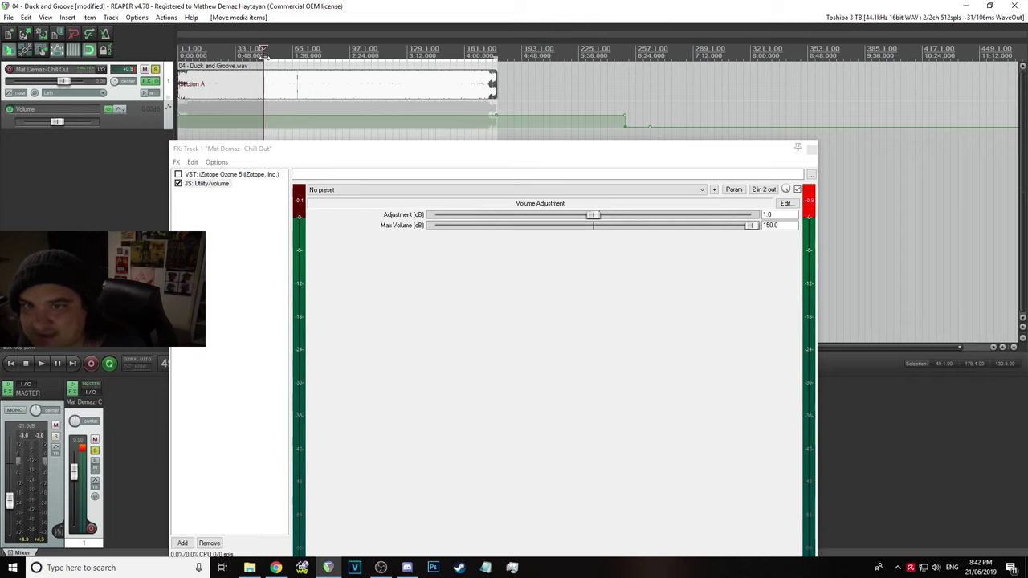
{"action": "left_click_drag", "start_coordinate": [263, 58], "coordinate": [179, 58]}
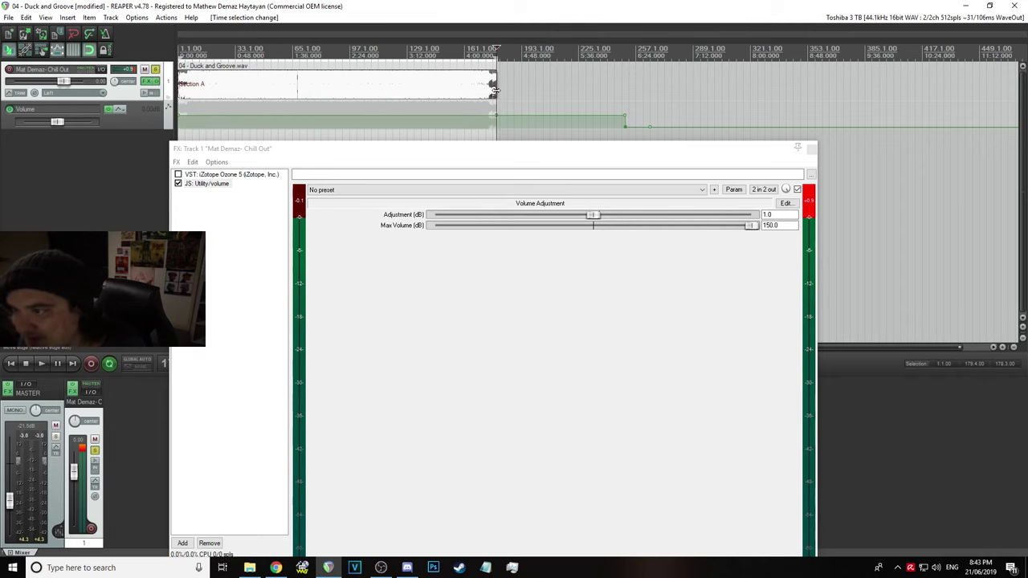
Delete the two volume envelope points at and just after the audio item's end
{"action": "scroll", "coordinate": [496, 88], "scroll_direction": "up", "scroll_amount": 10}
{"action": "scroll", "coordinate": [495, 90], "scroll_direction": "up", "scroll_amount": 3}
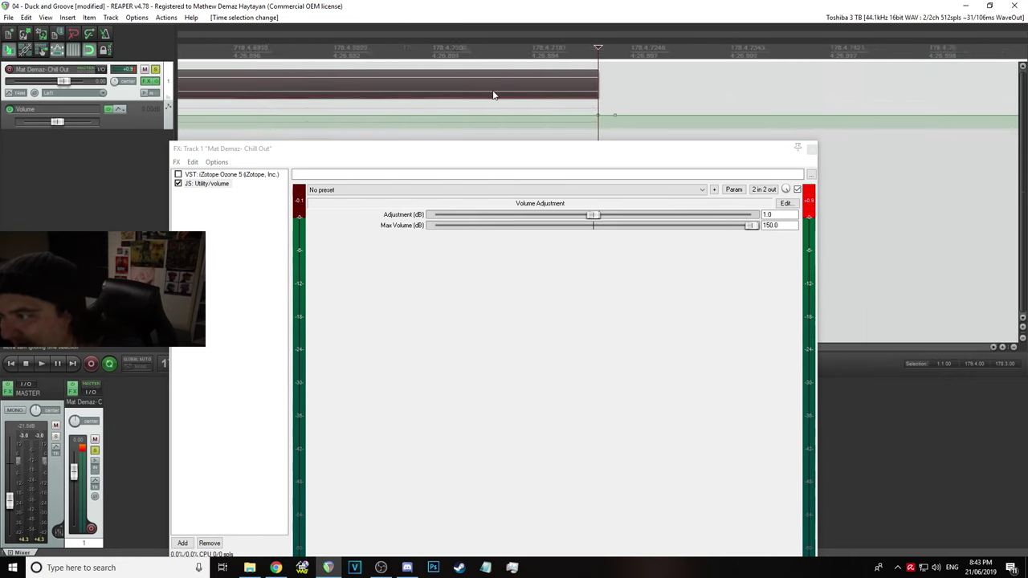
{"action": "scroll", "coordinate": [526, 94], "scroll_direction": "up", "scroll_amount": 8}
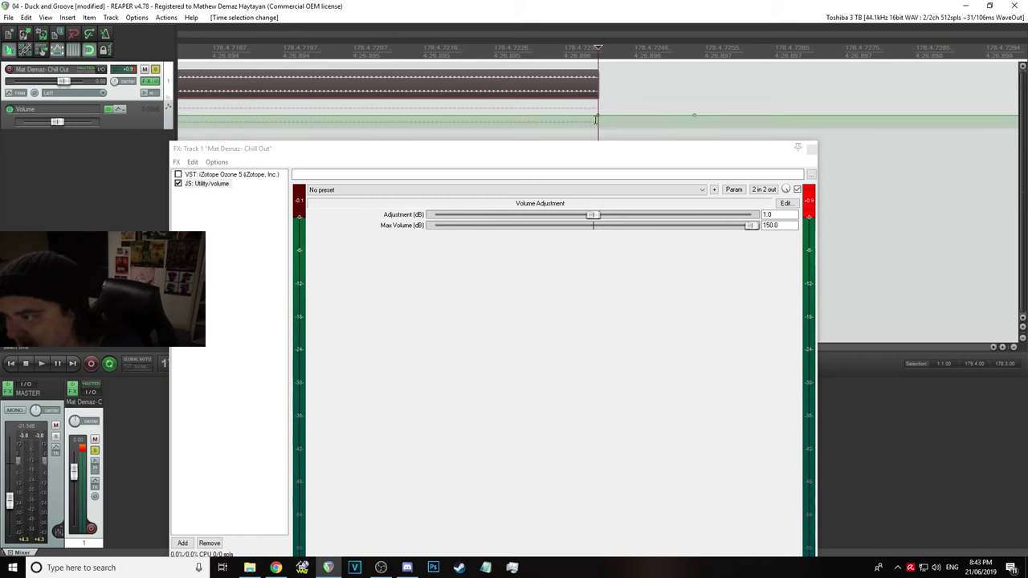
{"action": "right_click", "coordinate": [597, 115]}
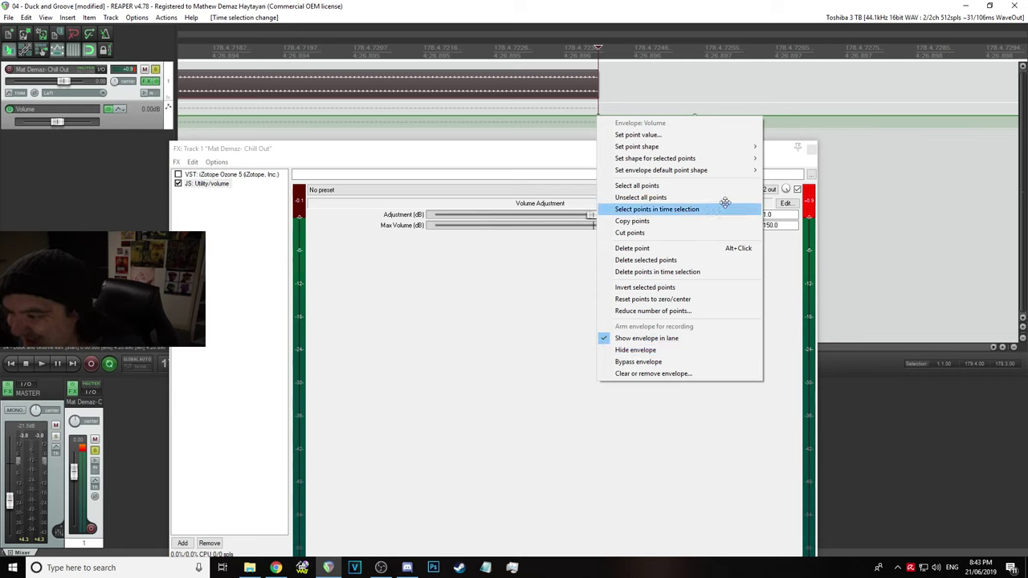
{"action": "mouse_move", "coordinate": [724, 159]}
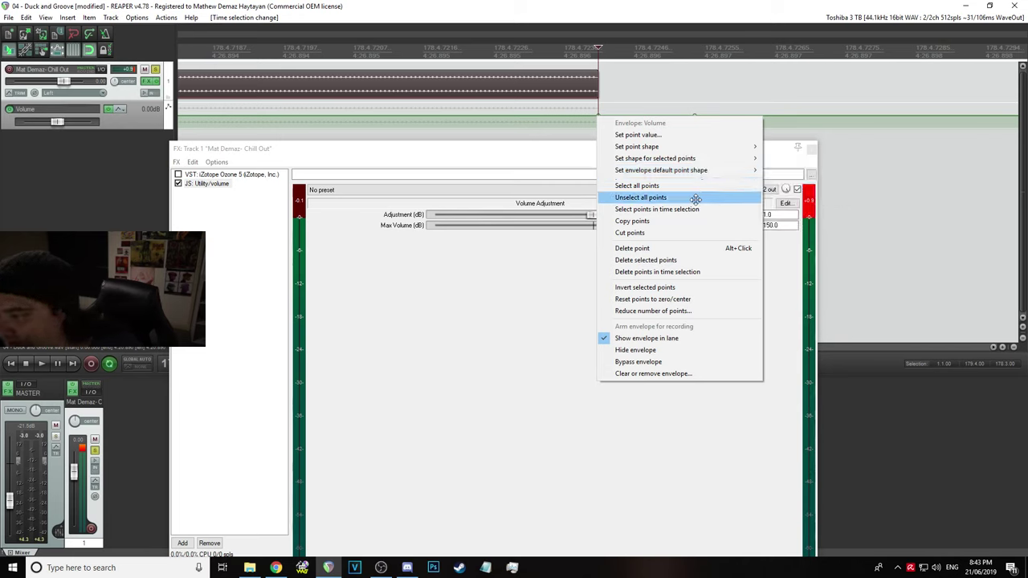
{"action": "left_click", "coordinate": [666, 247]}
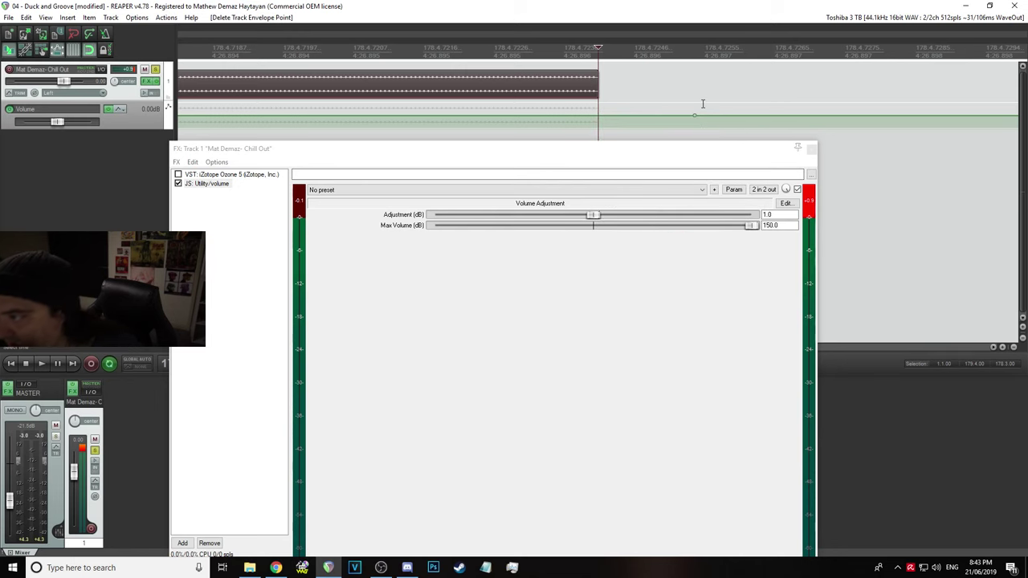
{"action": "right_click", "coordinate": [694, 119]}
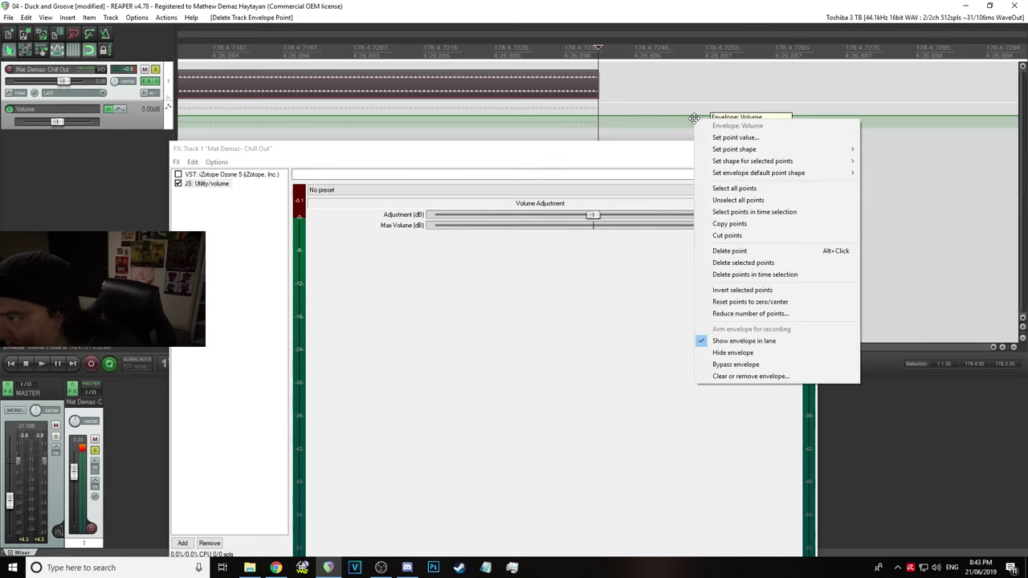
{"action": "left_click", "coordinate": [742, 252]}
Close the track's FX window, bypass its Volume envelope and save the project
{"action": "left_click", "coordinate": [812, 152]}
{"action": "scroll", "coordinate": [795, 185], "scroll_direction": "down", "scroll_amount": 15}
{"action": "scroll", "coordinate": [630, 195], "scroll_direction": "up", "scroll_amount": 10}
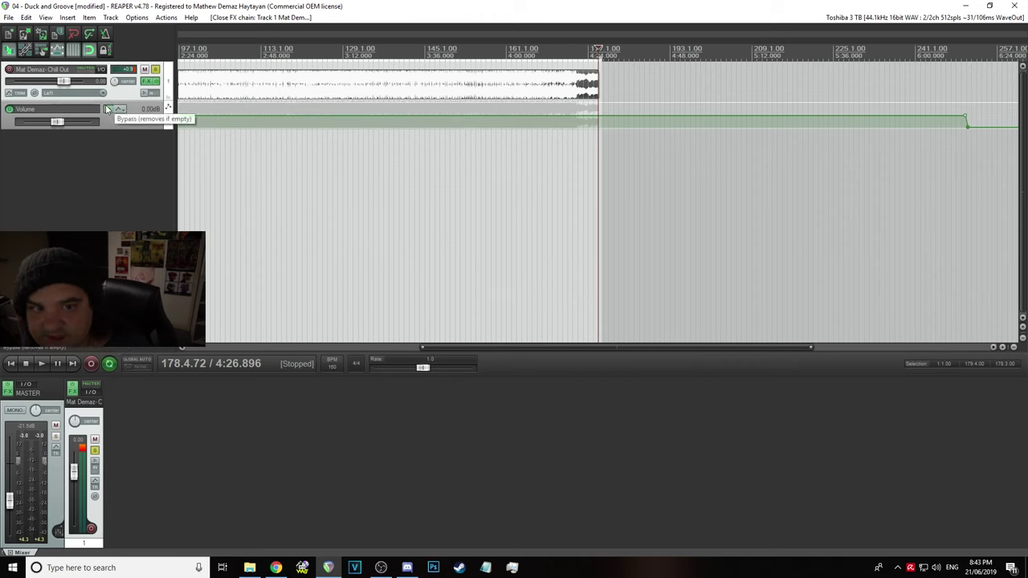
{"action": "left_click", "coordinate": [108, 109]}
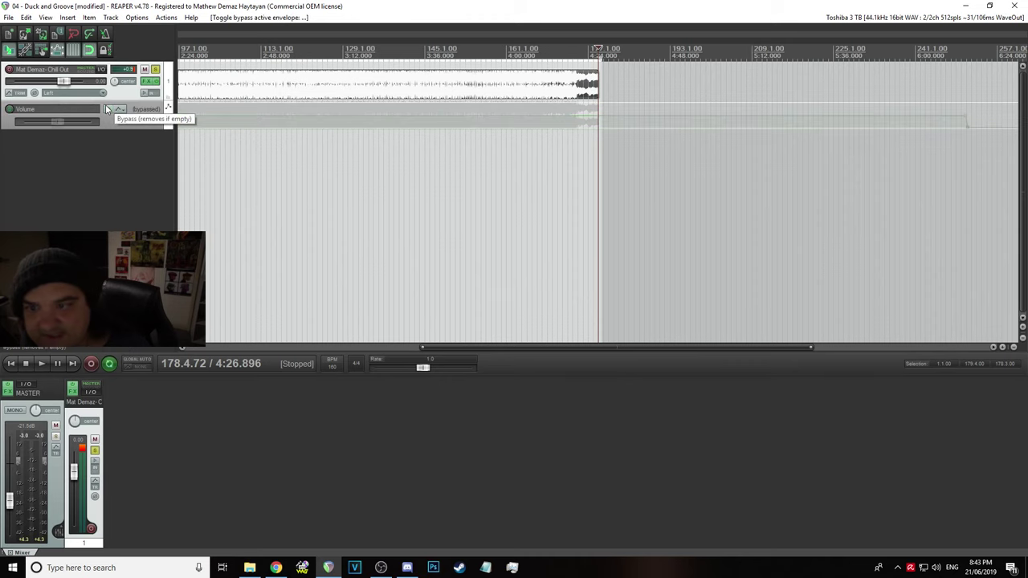
{"action": "left_click", "coordinate": [6, 16]}
{"action": "left_click", "coordinate": [215, 5]}
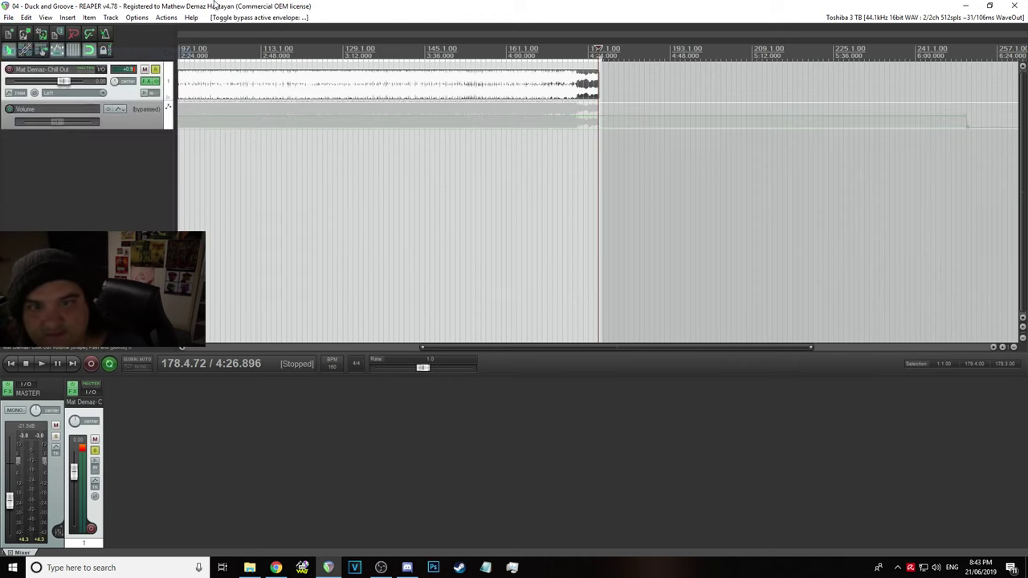
Bring the master volume back to 0.00 dB and save the project
{"action": "left_click", "coordinate": [8, 18]}
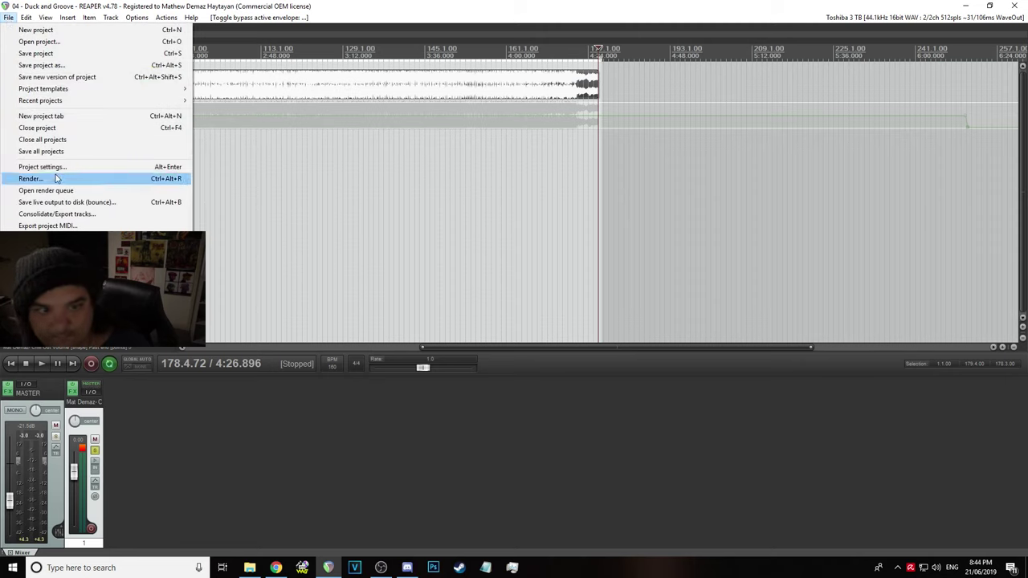
{"action": "left_click", "coordinate": [10, 496]}
{"action": "double_click", "coordinate": [9, 499]}
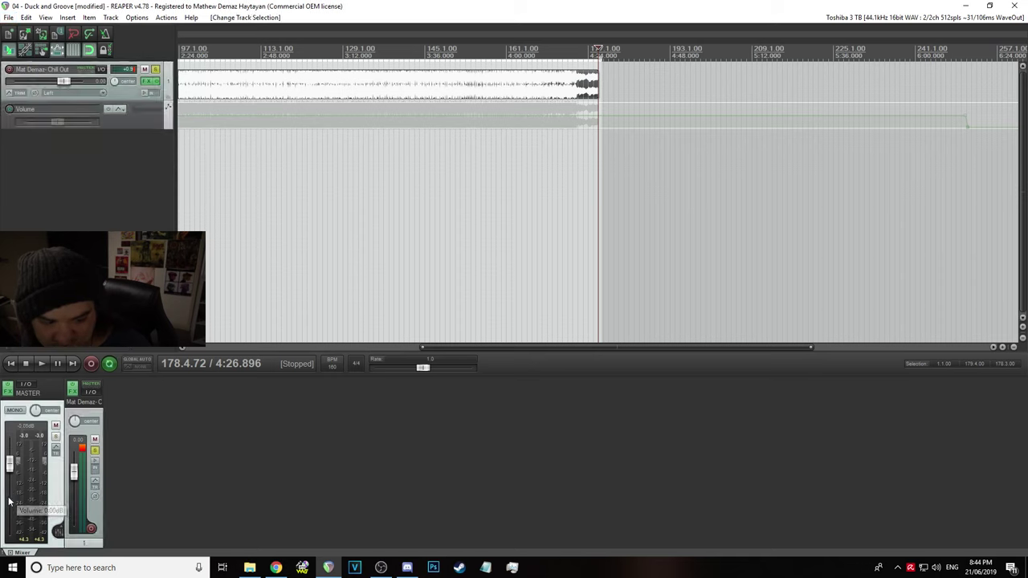
{"action": "left_click_drag", "start_coordinate": [9, 466], "coordinate": [9, 474]}
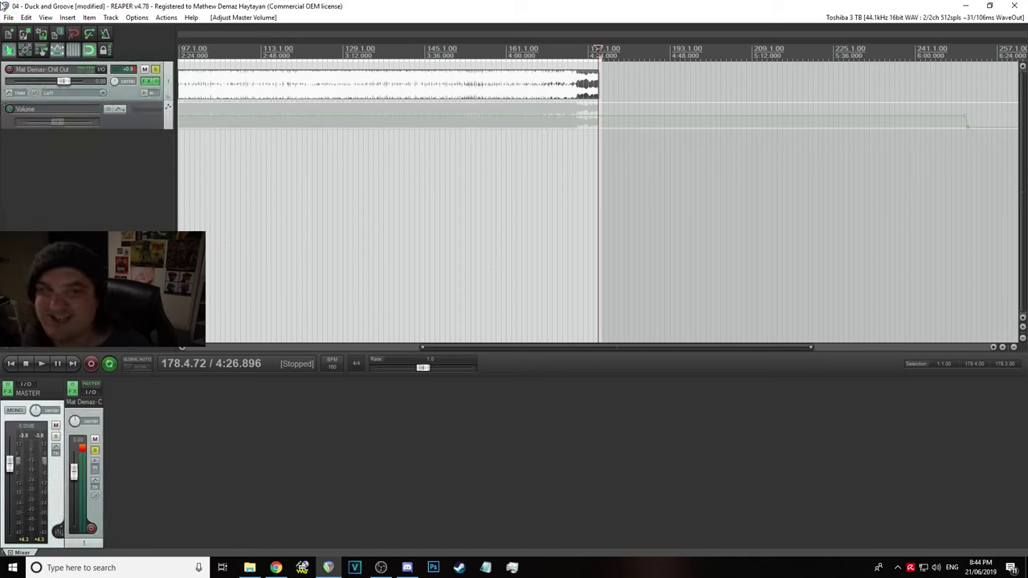
{"action": "left_click", "coordinate": [10, 16]}
{"action": "left_click", "coordinate": [32, 54]}
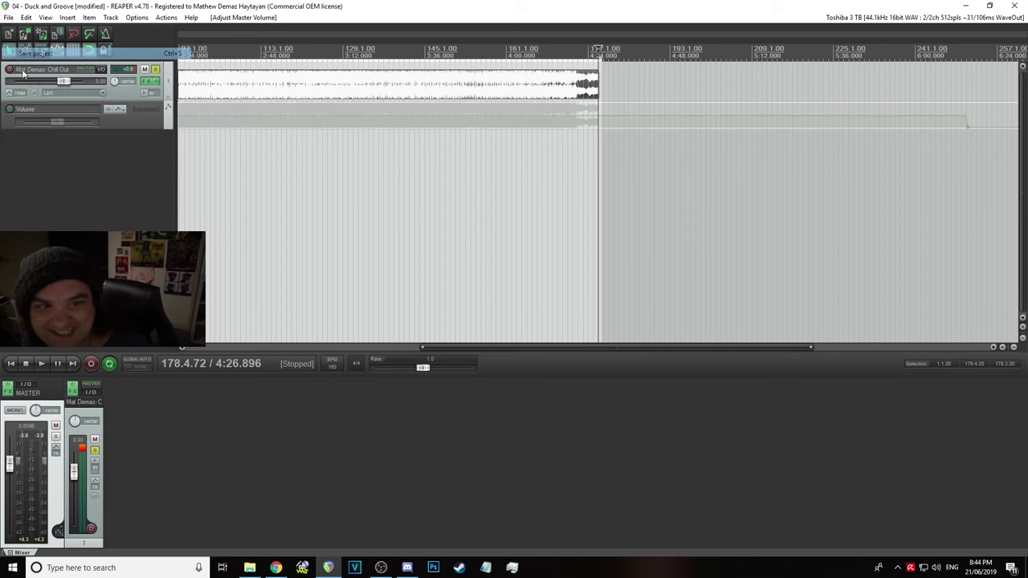
Render the master mix's time selection to the Desktop as a 16-bit WAV named "04 - Duck and Groove" and save the project
{"action": "left_click", "coordinate": [9, 17]}
{"action": "left_click", "coordinate": [48, 179]}
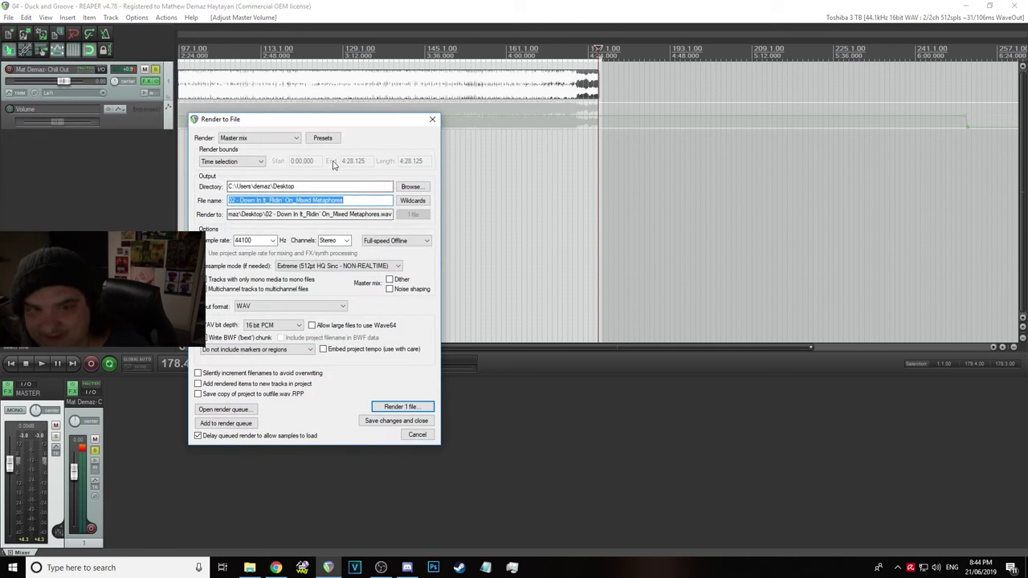
{"action": "type", "text": "04 - Duck and Groove"}
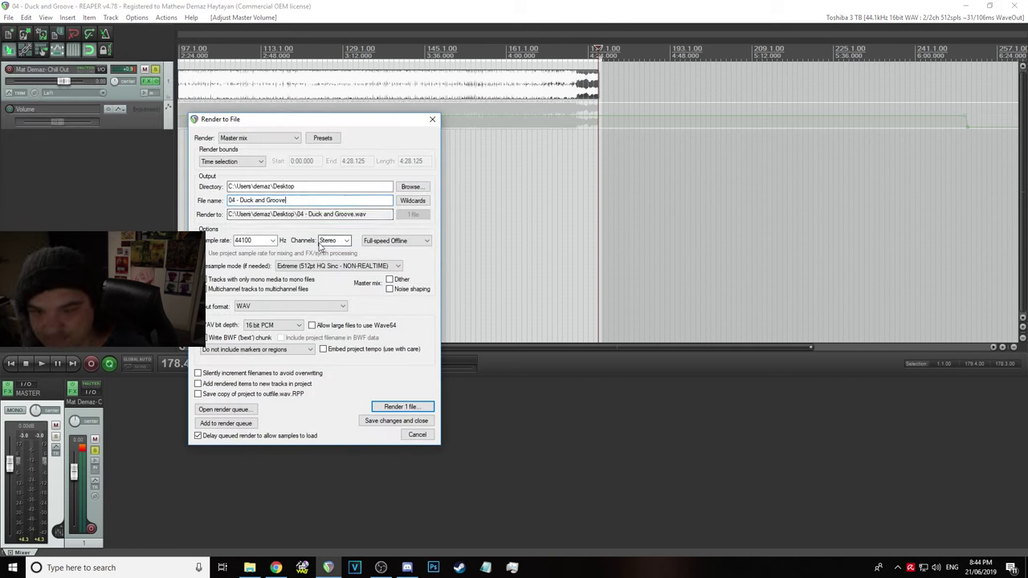
{"action": "left_click", "coordinate": [404, 408]}
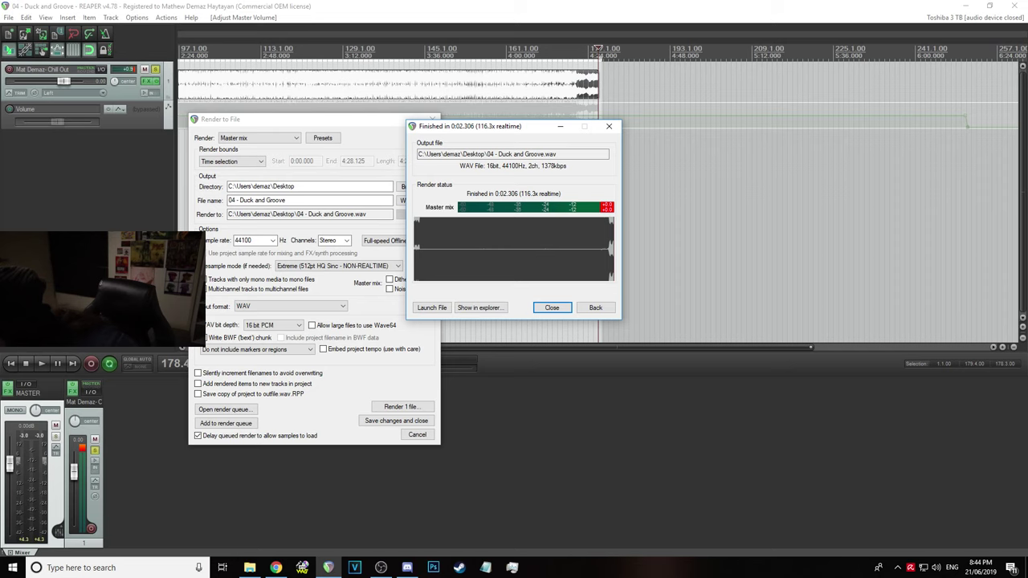
{"action": "left_click", "coordinate": [556, 307]}
{"action": "left_click", "coordinate": [3, 11]}
{"action": "left_click", "coordinate": [28, 53]}
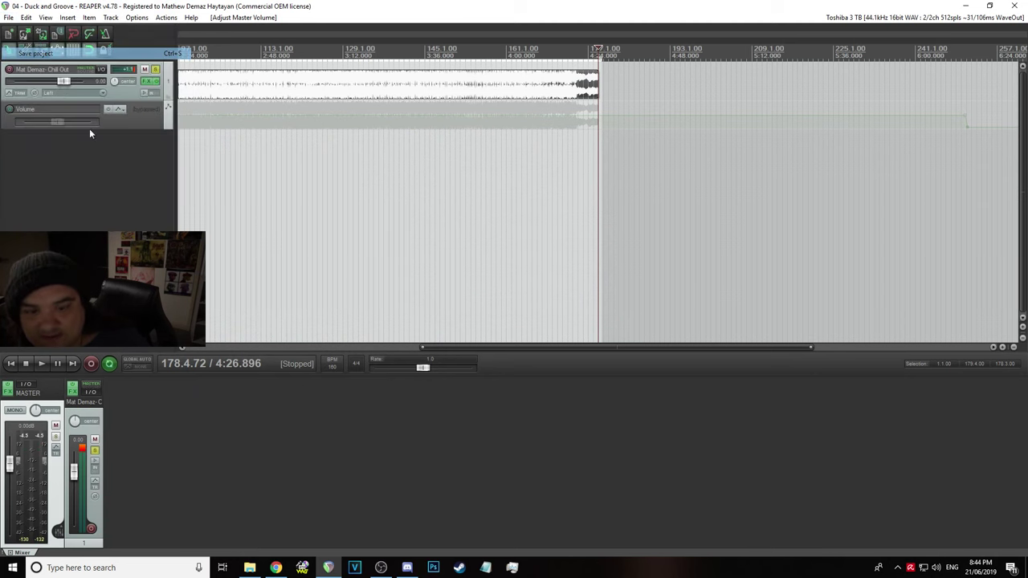
Select the "05 - Mobile Attack" track in The Beat Iz Night folder in File Explorer, and return to REAPER to save the current project
{"action": "left_click", "coordinate": [250, 567]}
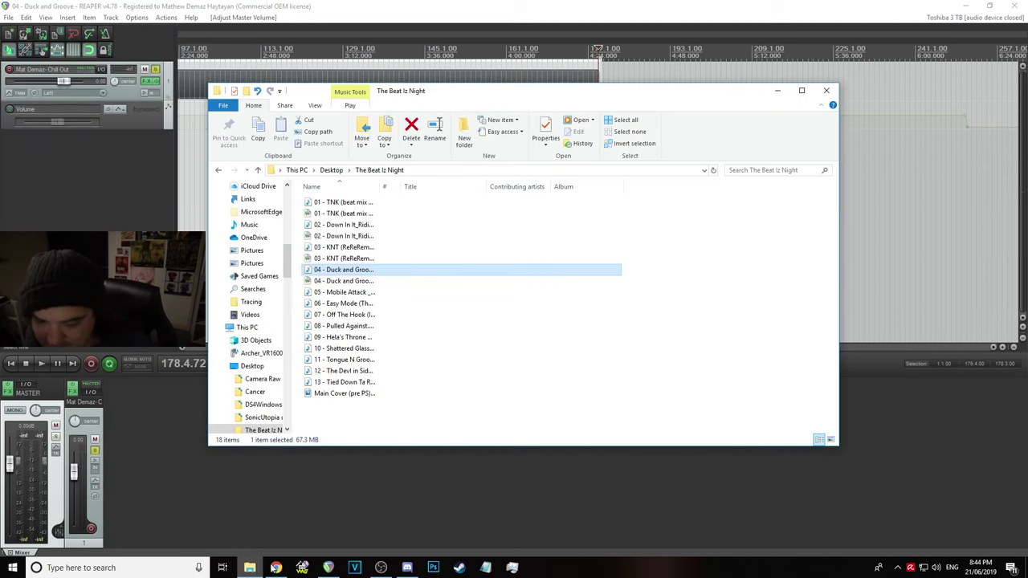
{"action": "left_click", "coordinate": [364, 294]}
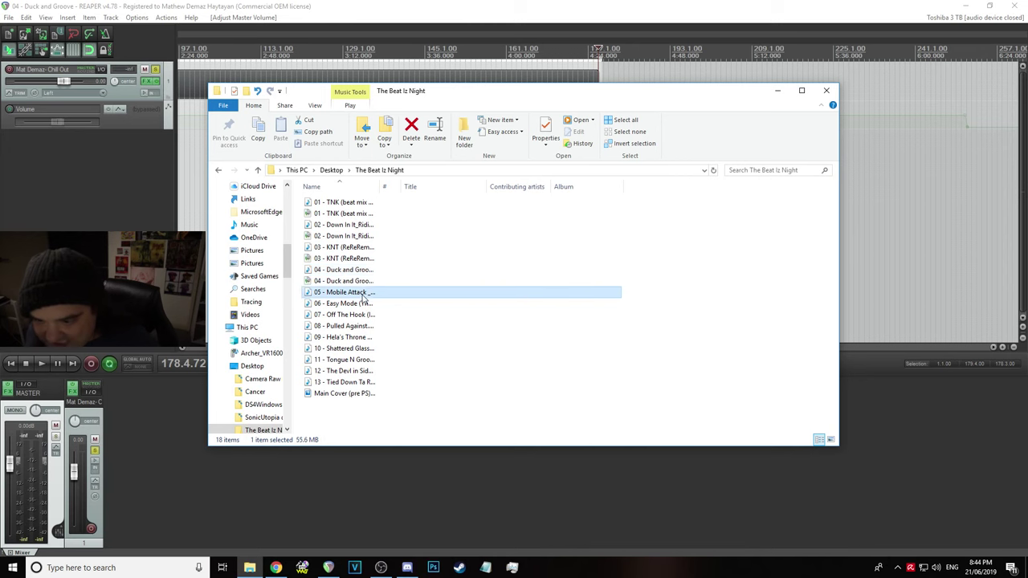
{"action": "left_click", "coordinate": [6, 17]}
{"action": "left_click", "coordinate": [27, 53]}
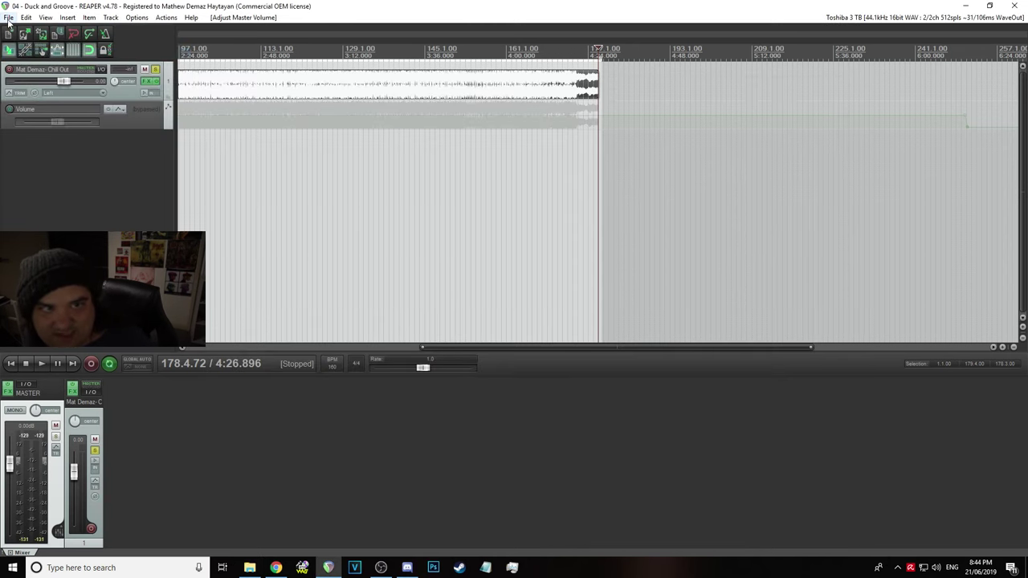
Open the recent project "02 - Down In It_Ridin' On_Mixed Metaphores" as the base for the next track
{"action": "left_click", "coordinate": [8, 19]}
{"action": "mouse_move", "coordinate": [113, 103]}
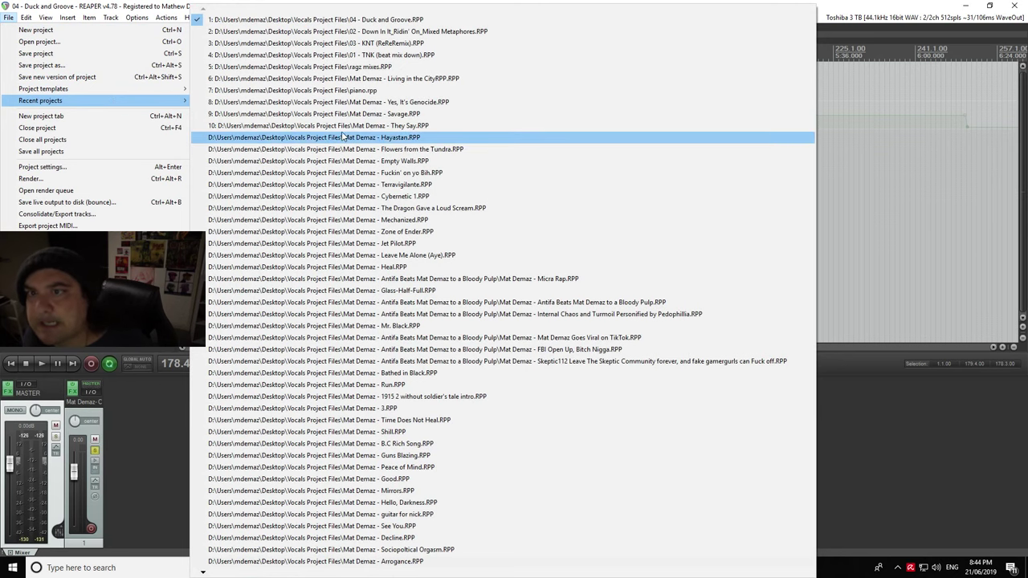
{"action": "left_click", "coordinate": [399, 31]}
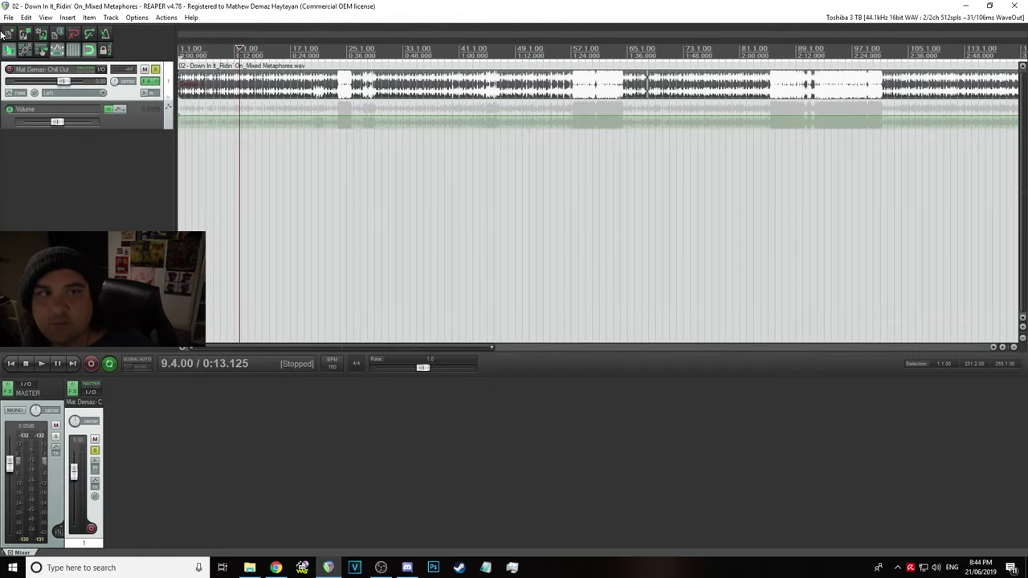
Save the project under the new name "05 - Mobile Attack _PHASE 1_", taking the name from the track's file in File Explorer
{"action": "left_click", "coordinate": [8, 17]}
{"action": "left_click", "coordinate": [22, 69]}
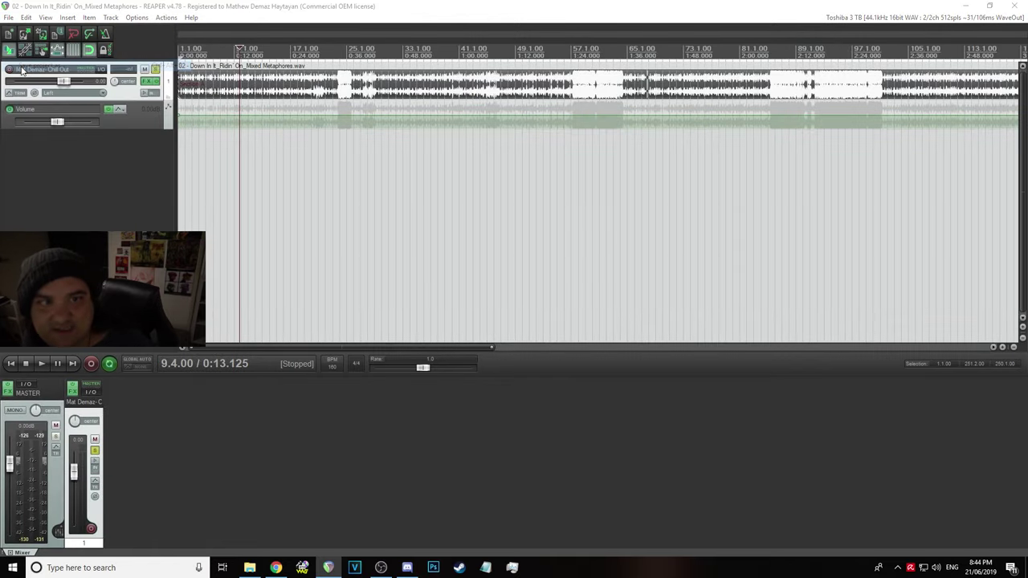
{"action": "left_click", "coordinate": [250, 567]}
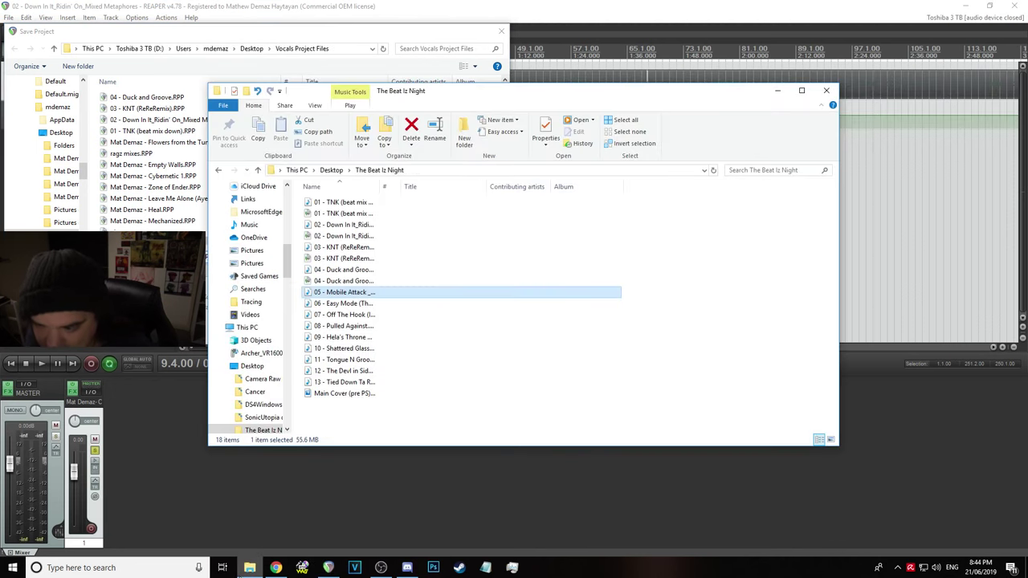
{"action": "right_click", "coordinate": [354, 294]}
{"action": "left_click", "coordinate": [391, 532]}
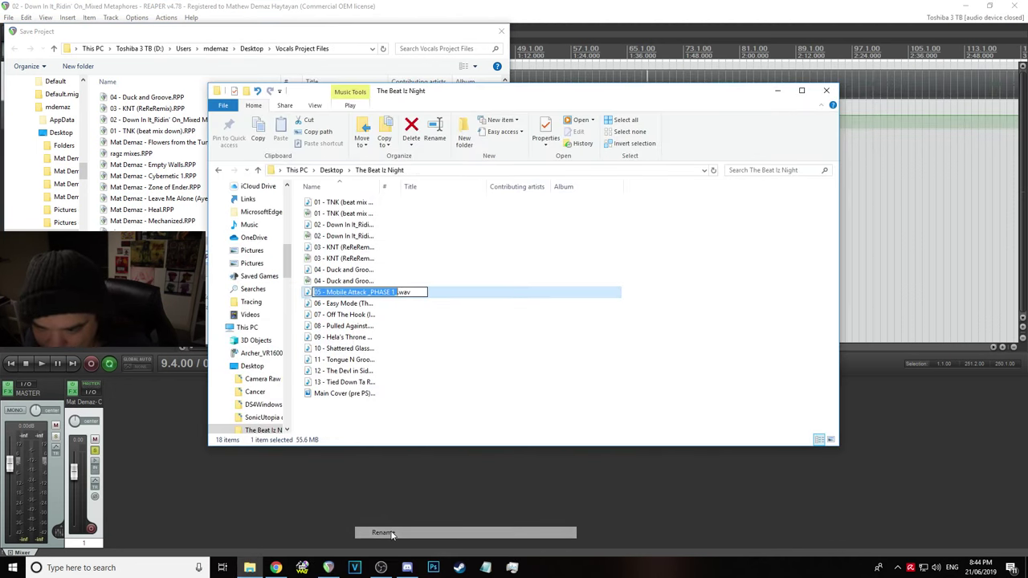
{"action": "left_click", "coordinate": [252, 37]}
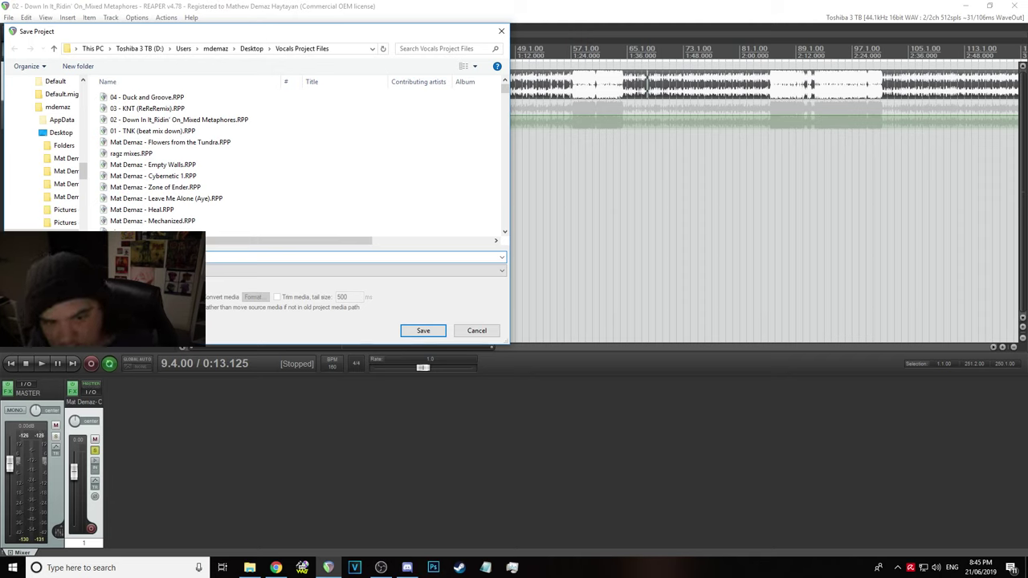
{"action": "key", "text": "Return"}
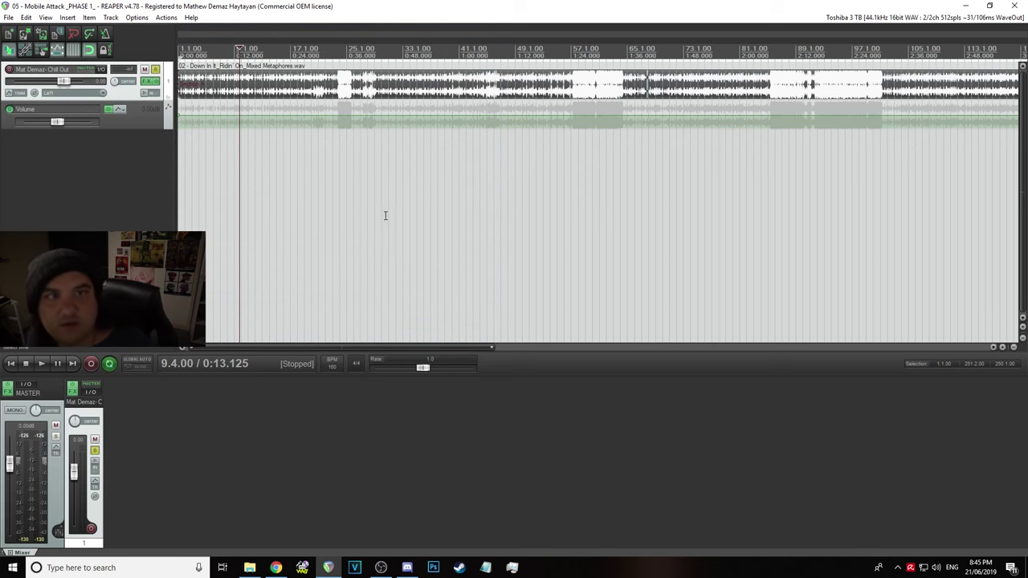
Replace the old audio item with the "05 - Mobile Attack _PHASE 1_" file from The Beat Iz Night folder, placed at the project start
{"action": "left_click", "coordinate": [342, 91]}
{"action": "key", "text": "Delete"}
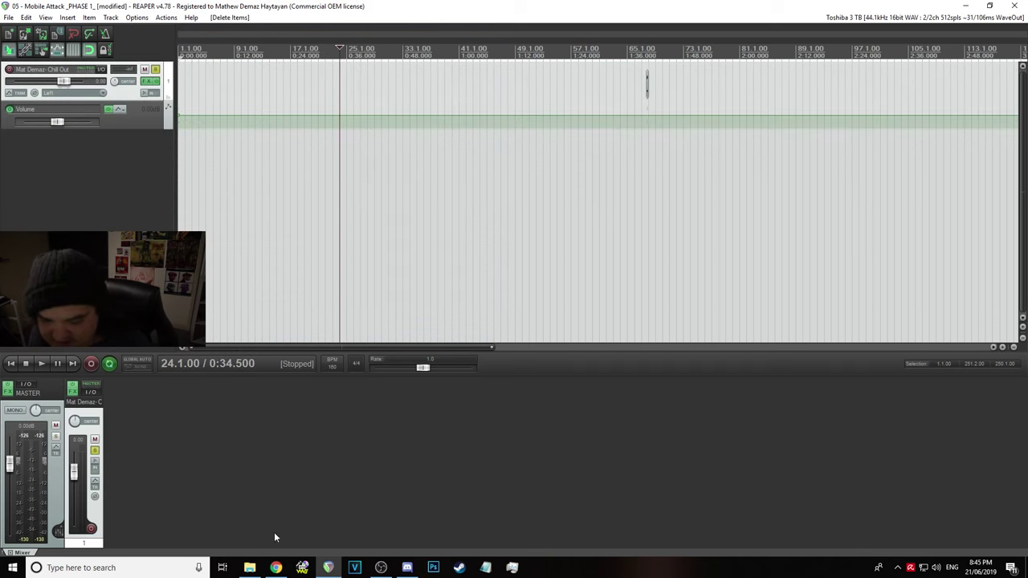
{"action": "left_click", "coordinate": [250, 568]}
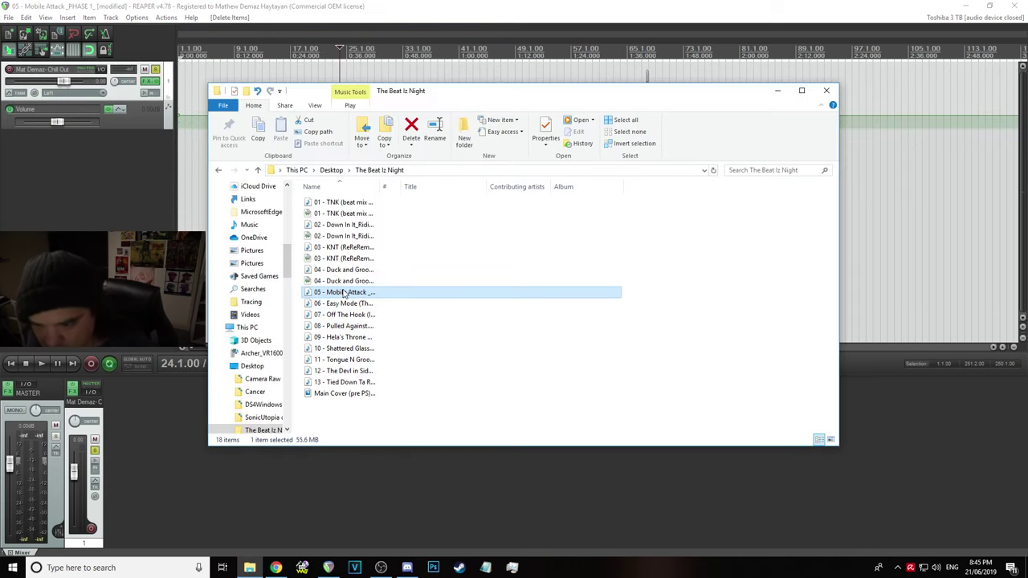
{"action": "left_click_drag", "start_coordinate": [345, 294], "coordinate": [184, 84]}
{"action": "left_click_drag", "start_coordinate": [289, 90], "coordinate": [257, 86]}
{"action": "left_click", "coordinate": [192, 100]}
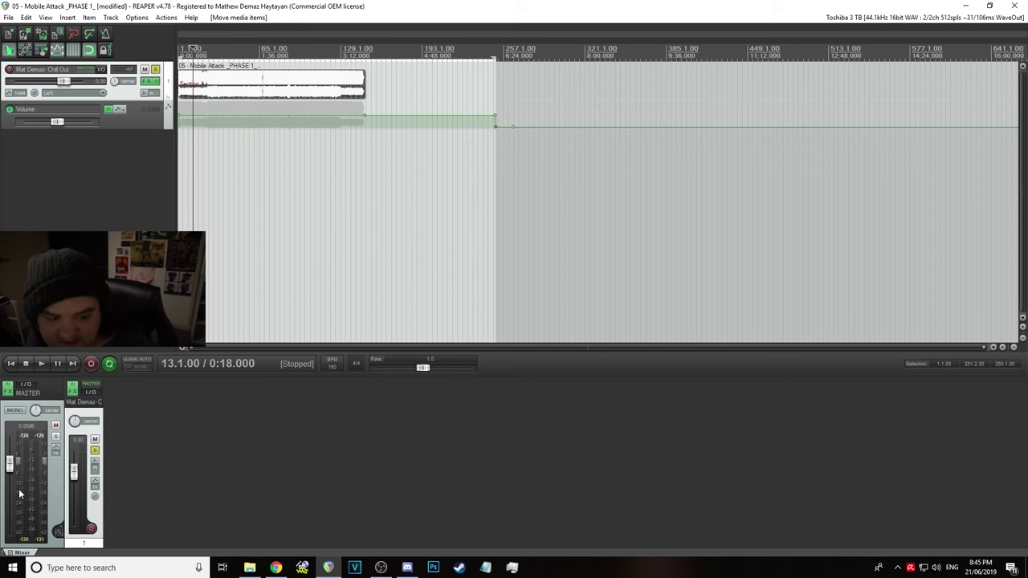
Lower the master volume to about -26 dB and play the new track from 0:18
{"action": "left_click_drag", "start_coordinate": [8, 470], "coordinate": [9, 507]}
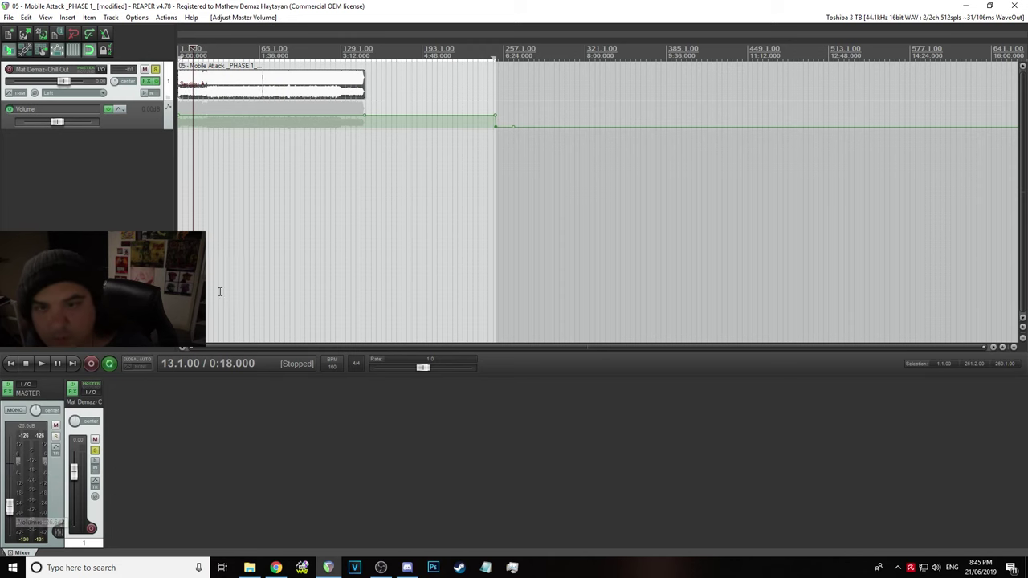
{"action": "key", "text": "space"}
{"action": "scroll", "coordinate": [327, 209], "scroll_direction": "up", "scroll_amount": 3}
{"action": "scroll", "coordinate": [327, 209], "scroll_direction": "up", "scroll_amount": 3}
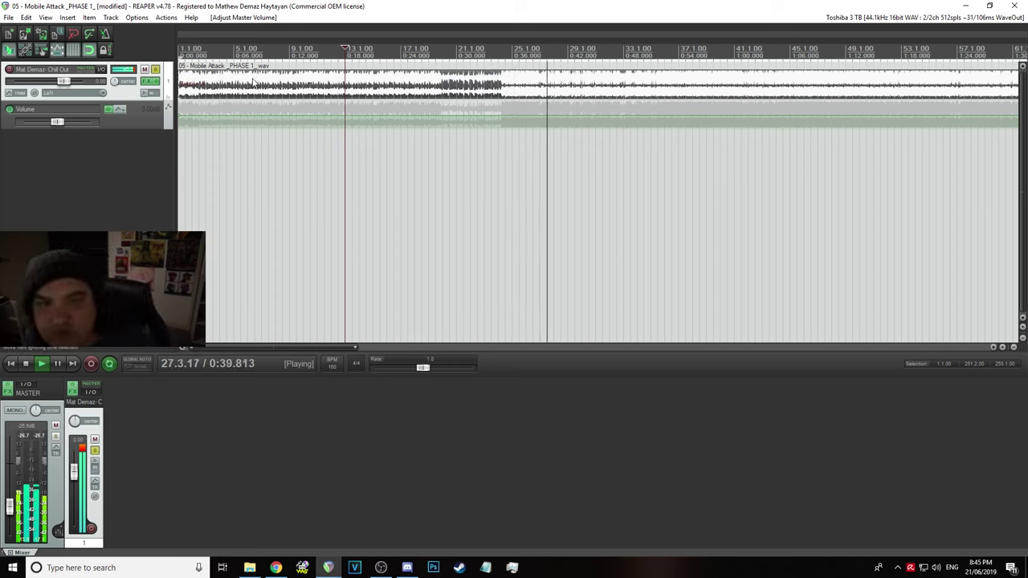
In the track's effects chain, set the JS volume adjustment to 0 dB and enable iZotope Ozone 5
{"action": "left_click", "coordinate": [150, 78]}
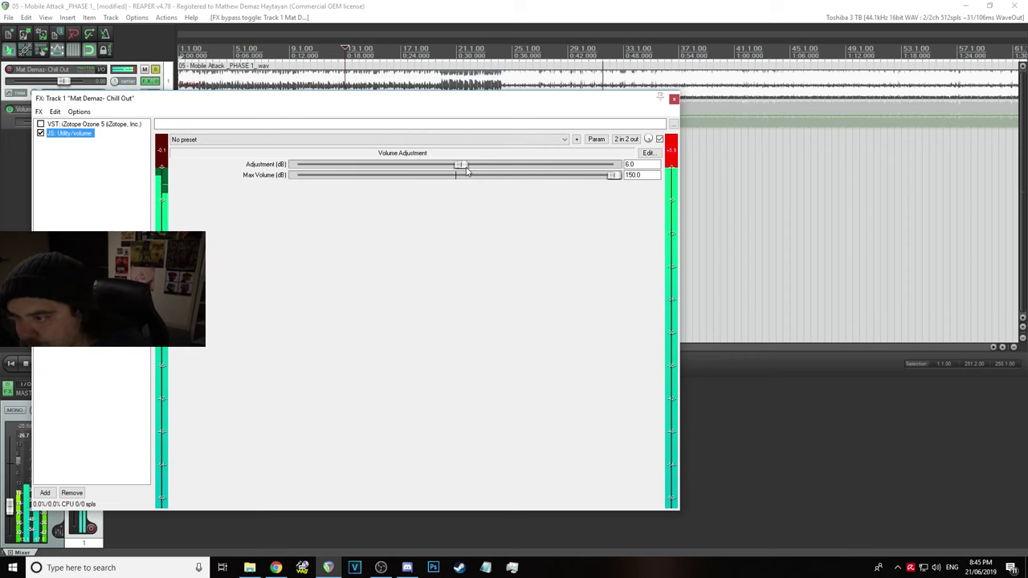
{"action": "double_click", "coordinate": [637, 165]}
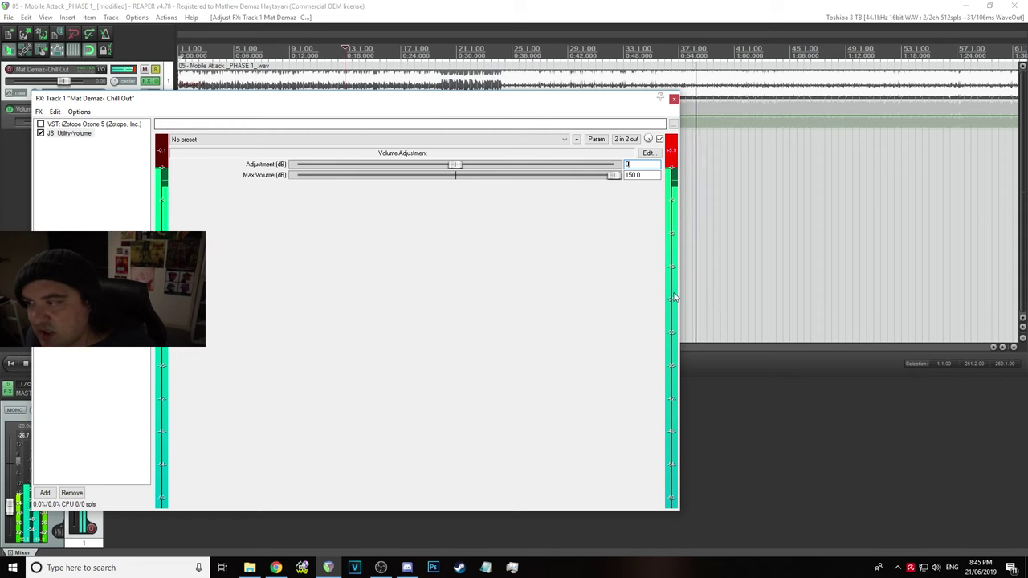
{"action": "left_click", "coordinate": [40, 125]}
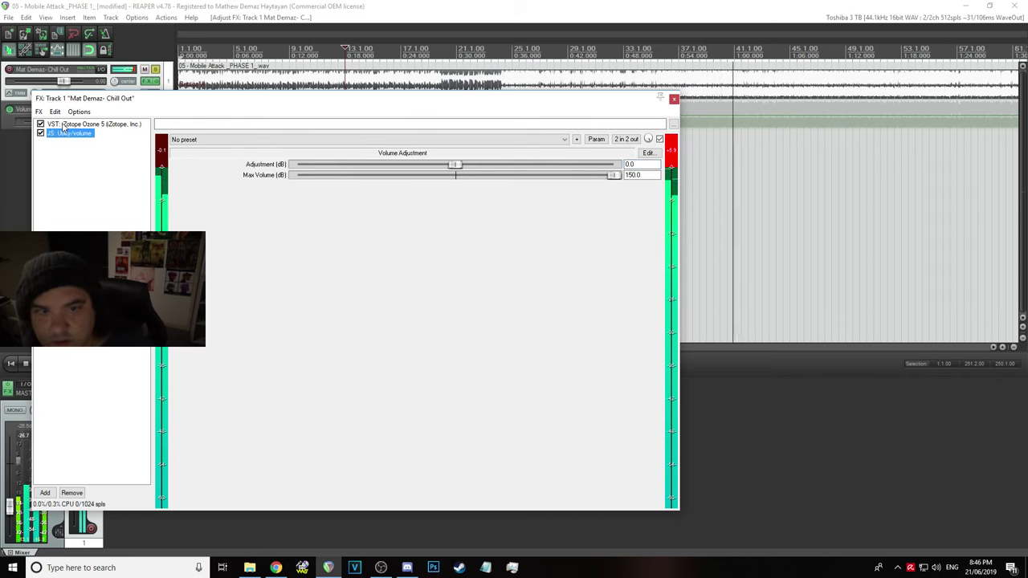
Dismiss Ozone's Preset Manager and raise the equalizer's highpass band to 80.9 Hz
{"action": "left_click", "coordinate": [63, 124]}
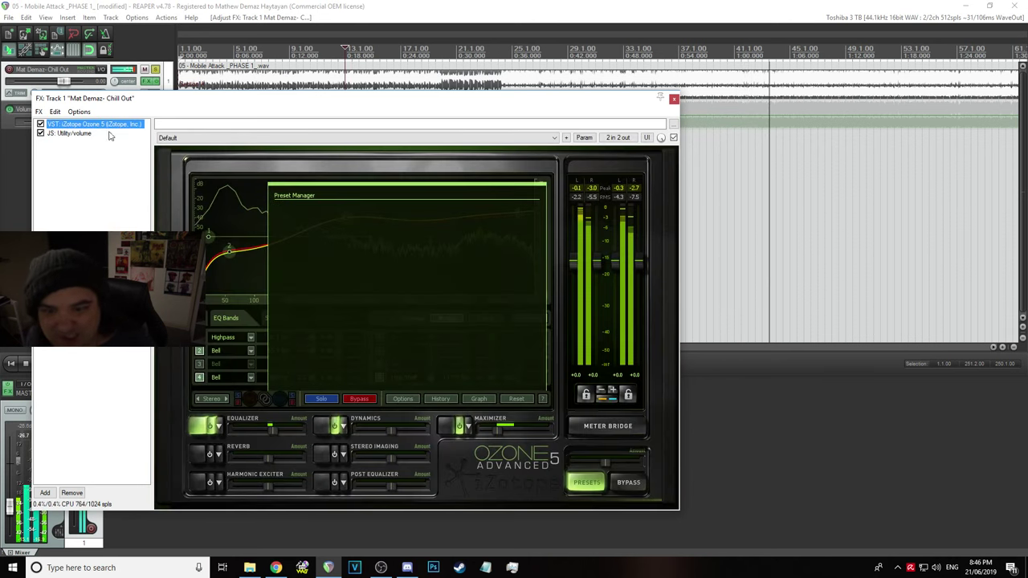
{"action": "left_click", "coordinate": [233, 338]}
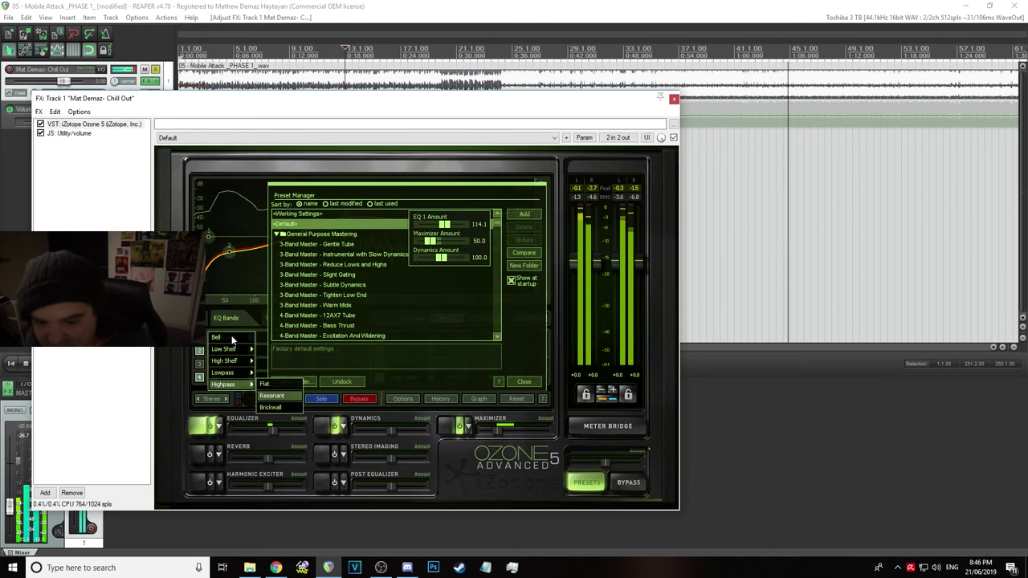
{"action": "left_click", "coordinate": [370, 177]}
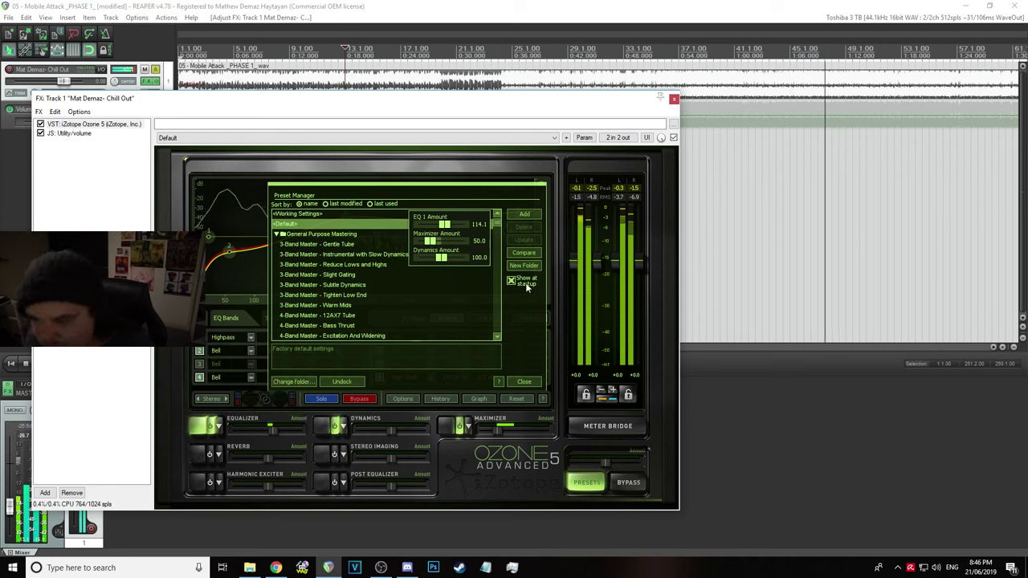
{"action": "left_click", "coordinate": [523, 382]}
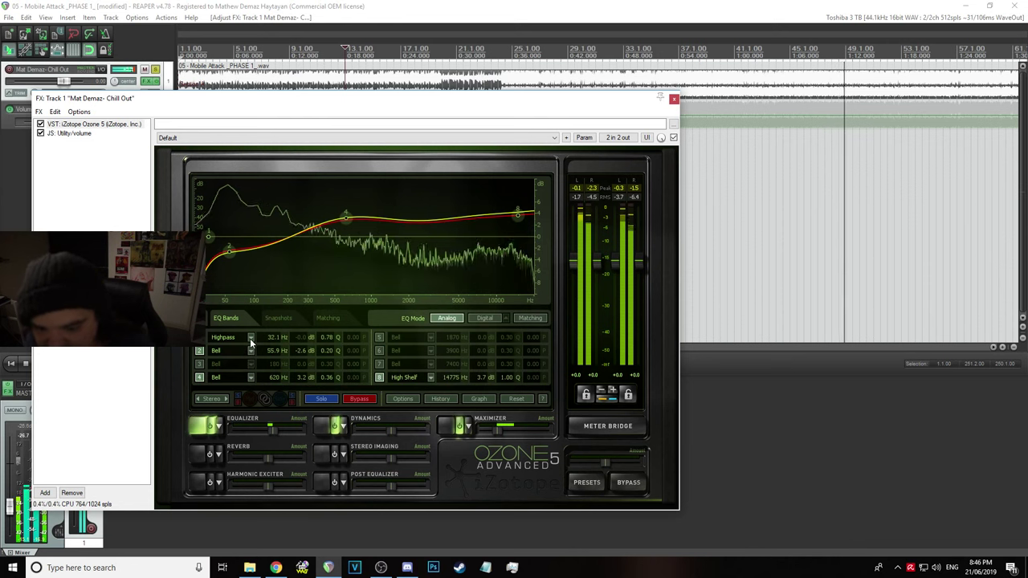
{"action": "scroll", "coordinate": [271, 337], "scroll_direction": "up", "scroll_amount": 2}
{"action": "left_click_drag", "start_coordinate": [270, 338], "coordinate": [283, 282]}
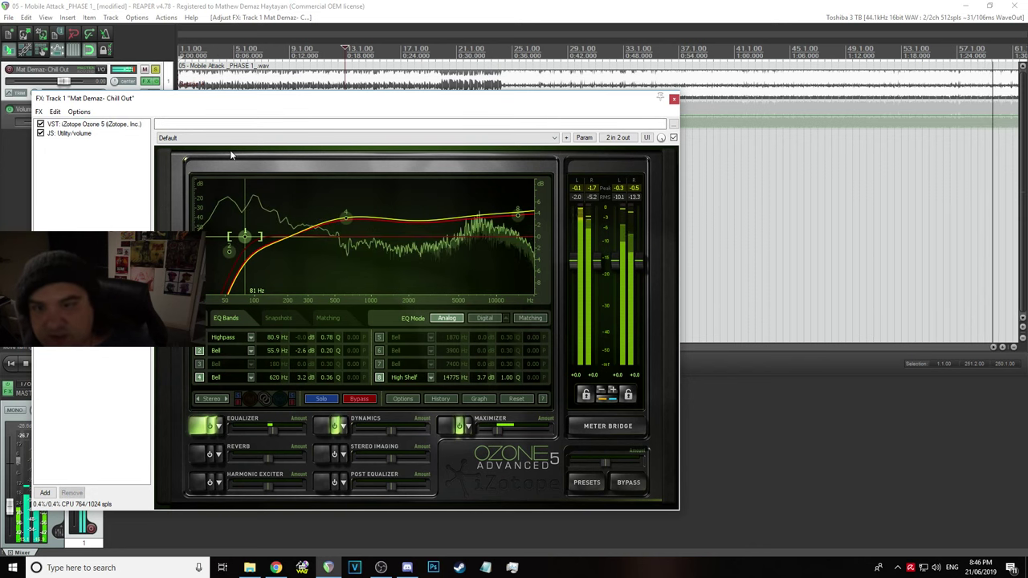
Set the JS Utility/volume adjustment to 5 dB, after trying 6 dB, and stop playback
{"action": "left_click", "coordinate": [75, 134]}
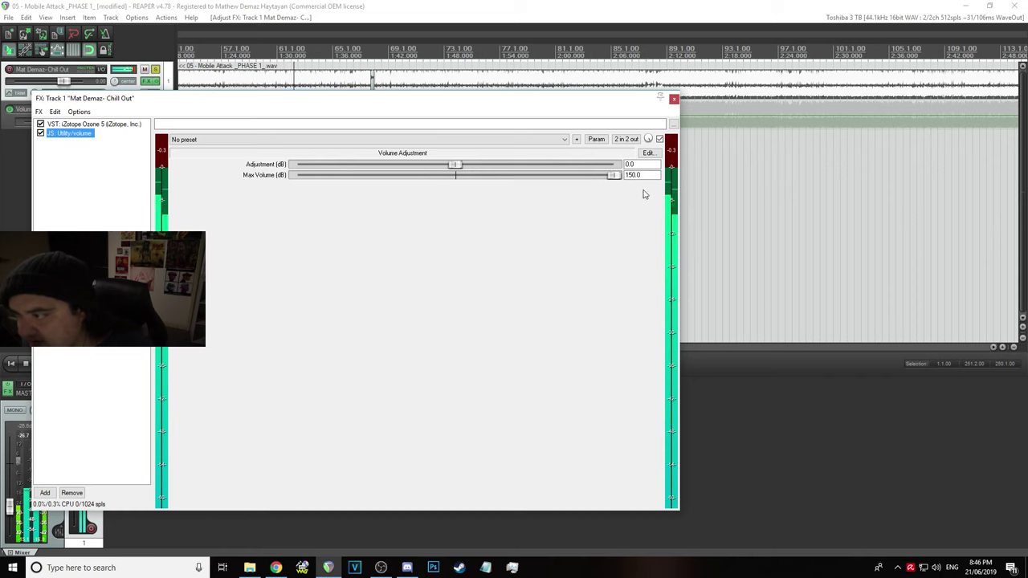
{"action": "left_click", "coordinate": [631, 165]}
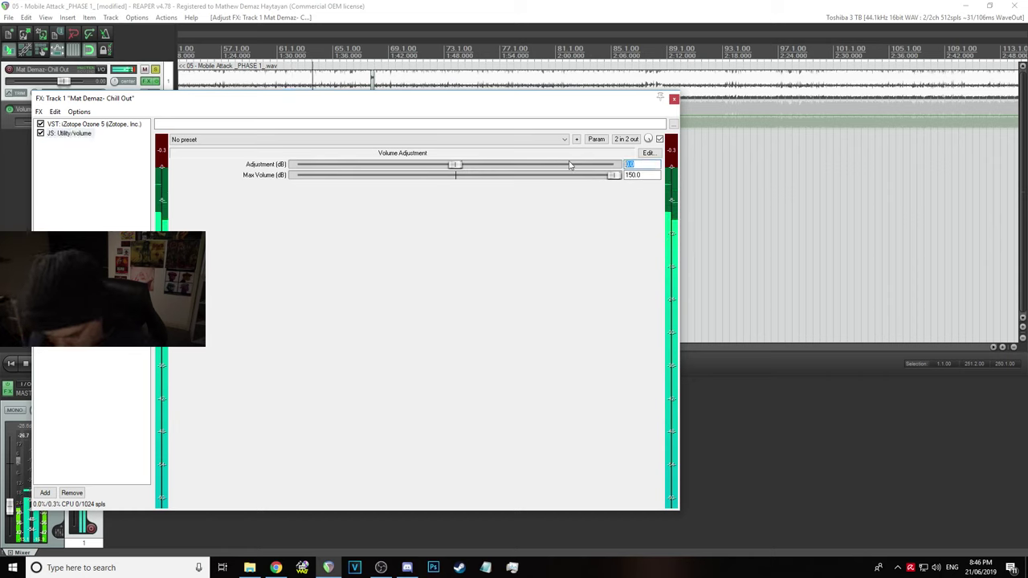
{"action": "type", "text": "6"}
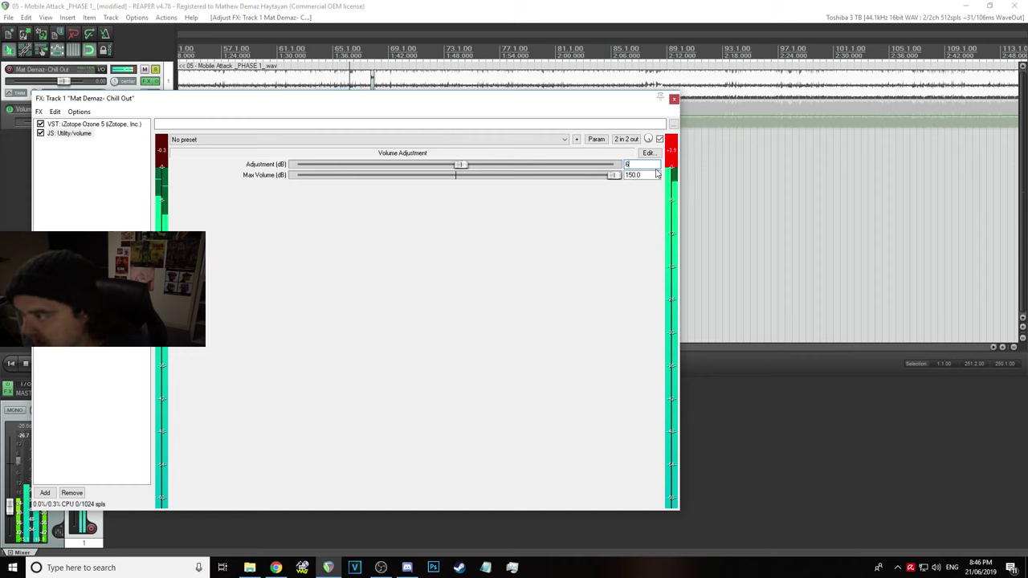
{"action": "type", "text": "5"}
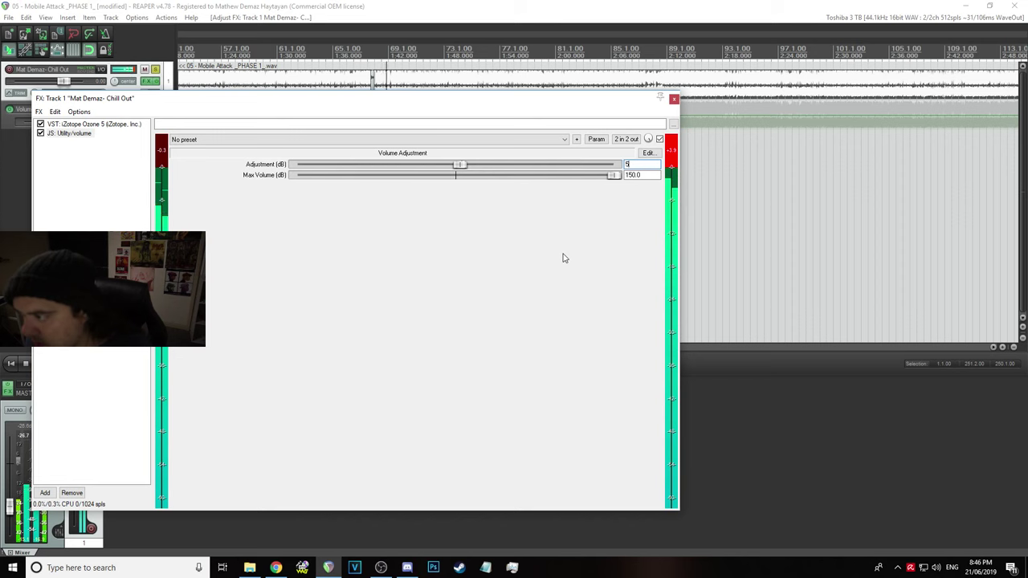
{"action": "left_click", "coordinate": [494, 5]}
{"action": "key", "text": "space"}
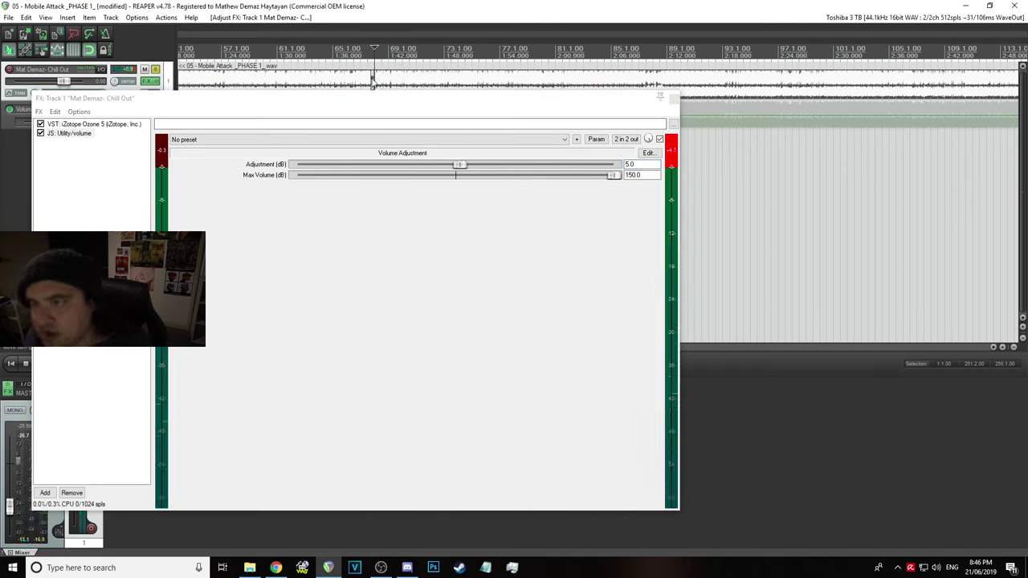
Move the main audio item later on the timeline to uncover the short stray clip near 1:40
{"action": "key", "text": "Delete"}
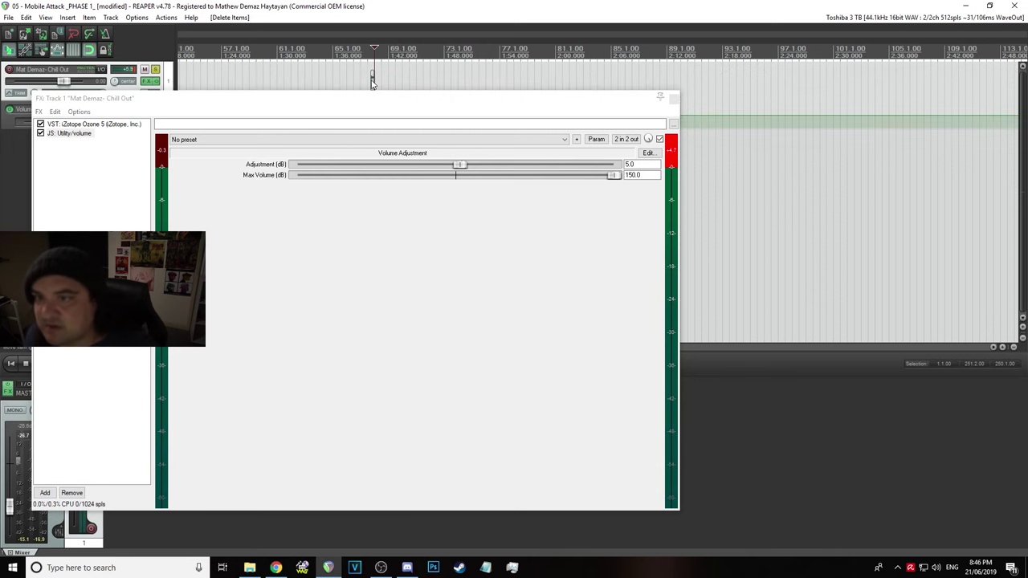
{"action": "key", "text": "ctrl+z"}
{"action": "left_click_drag", "start_coordinate": [372, 106], "coordinate": [352, 179]}
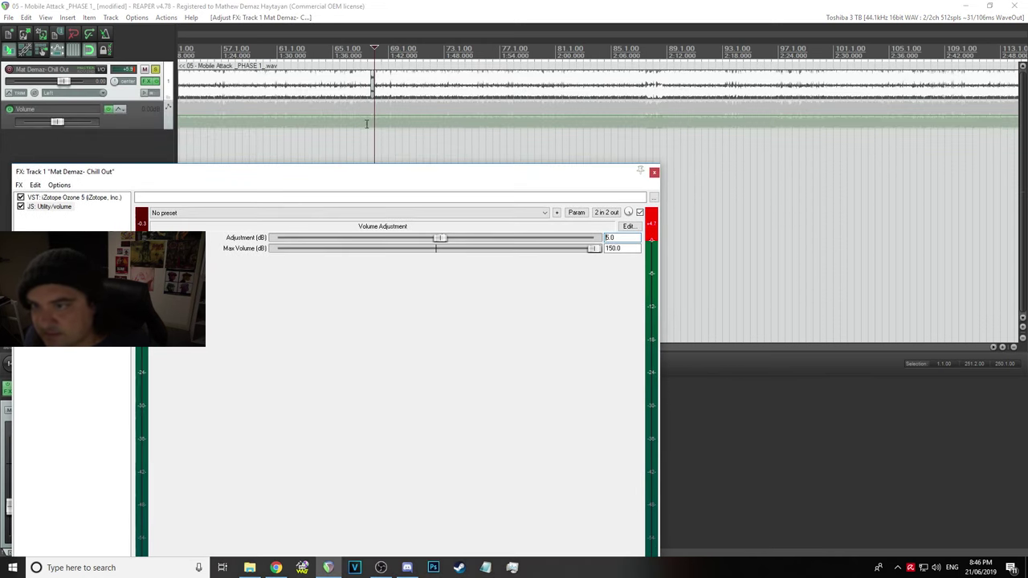
{"action": "left_click", "coordinate": [374, 94]}
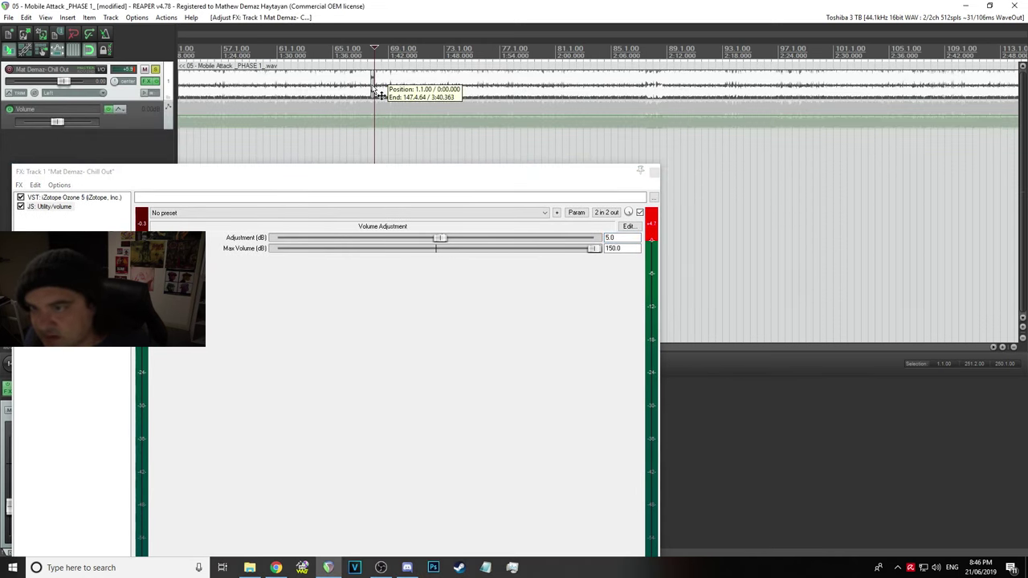
{"action": "left_click_drag", "start_coordinate": [383, 94], "coordinate": [498, 95]}
{"action": "scroll", "coordinate": [426, 121], "scroll_direction": "down", "scroll_amount": 5}
{"action": "left_click_drag", "start_coordinate": [294, 84], "coordinate": [444, 84]}
Delete the short stray clip near 1:40 and move the main audio item back to the project start
{"action": "left_click", "coordinate": [264, 46]}
{"action": "scroll", "coordinate": [265, 49], "scroll_direction": "up", "scroll_amount": 10}
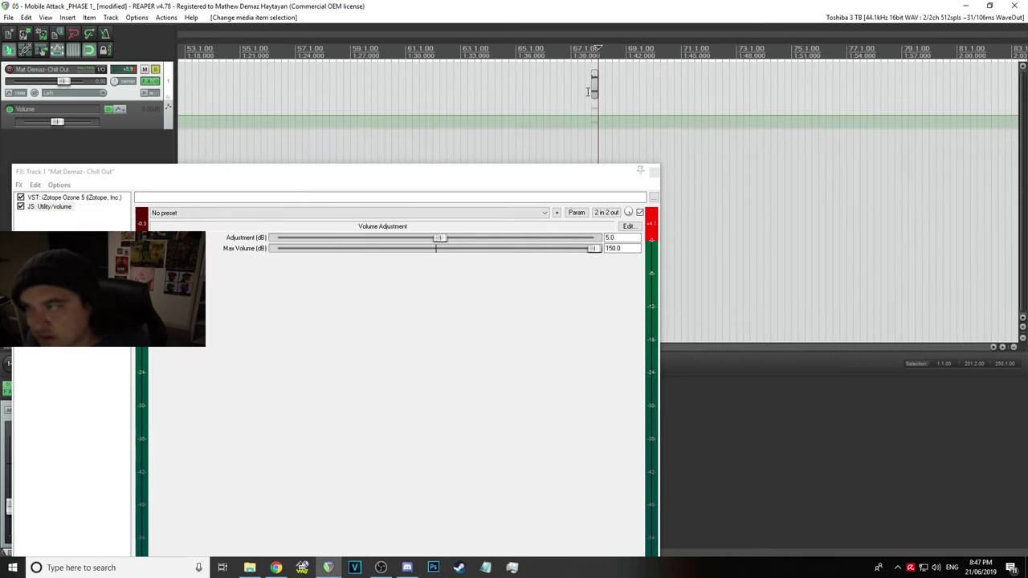
{"action": "key", "text": "Delete"}
{"action": "scroll", "coordinate": [581, 93], "scroll_direction": "down", "scroll_amount": 10}
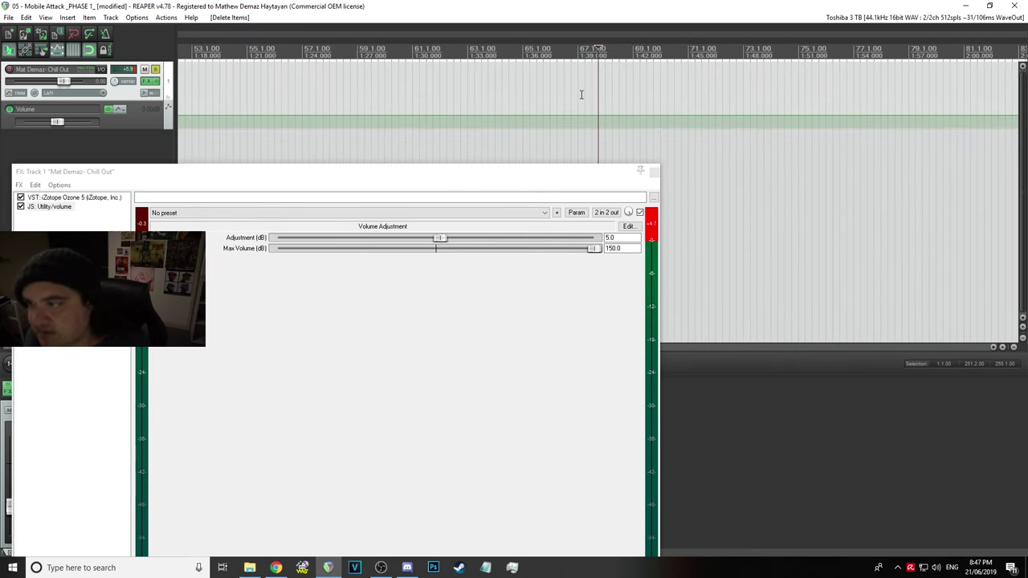
{"action": "left_click_drag", "start_coordinate": [388, 85], "coordinate": [214, 85]}
Save the project and open the recent project "04 - Duck and Groove"
{"action": "left_click", "coordinate": [8, 17]}
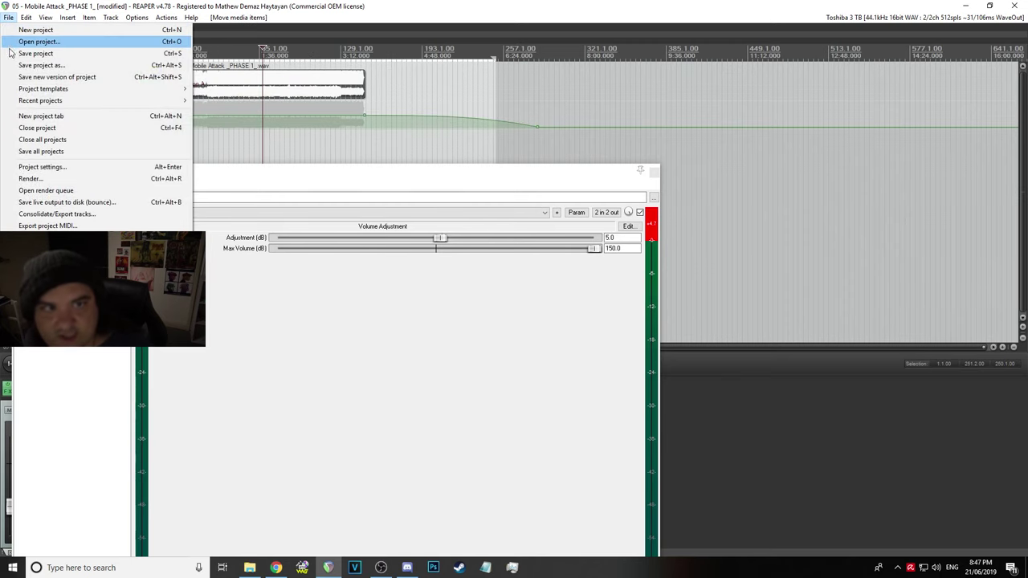
{"action": "left_click", "coordinate": [32, 53]}
{"action": "left_click", "coordinate": [8, 18]}
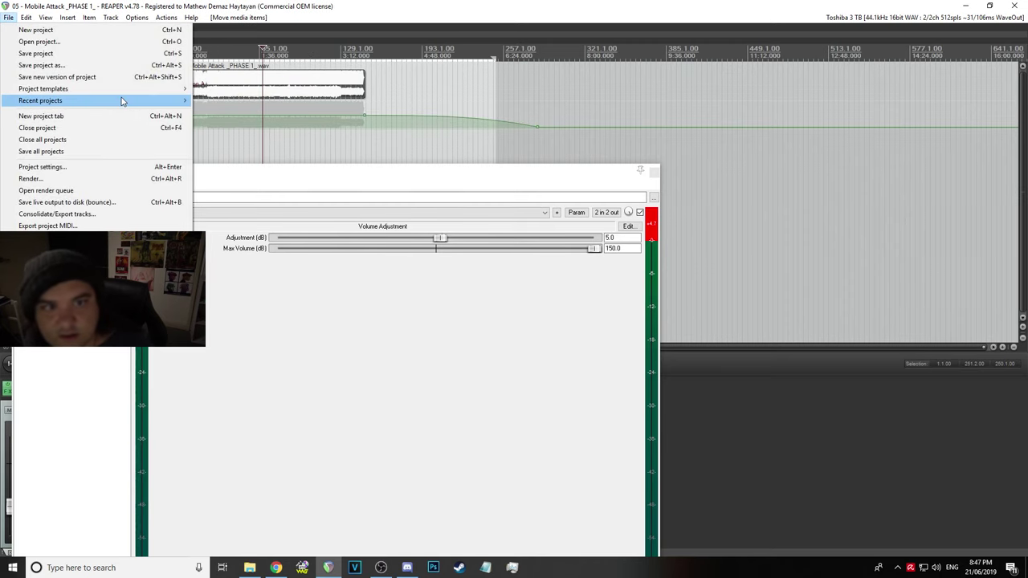
{"action": "mouse_move", "coordinate": [125, 100]}
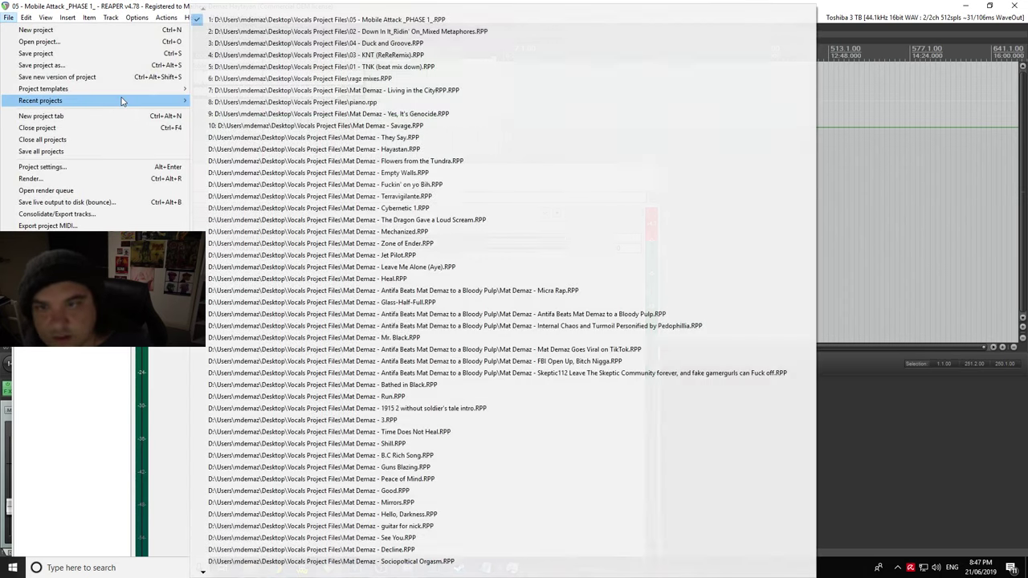
{"action": "left_click", "coordinate": [380, 44]}
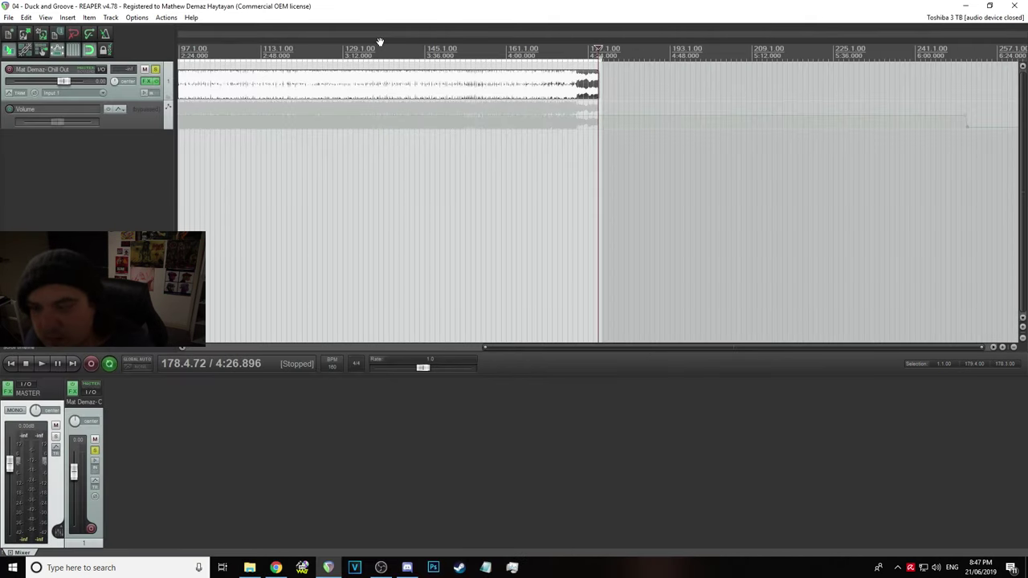
{"action": "left_click", "coordinate": [328, 60]}
{"action": "mouse_move", "coordinate": [309, 96]}
{"action": "left_mouse_down"}
{"action": "mouse_move", "coordinate": [699, 84]}
{"action": "mouse_move", "coordinate": [286, 94]}
{"action": "mouse_move", "coordinate": [324, 90]}
{"action": "left_mouse_up"}
{"action": "scroll", "coordinate": [418, 84], "scroll_direction": "down", "scroll_amount": 6}
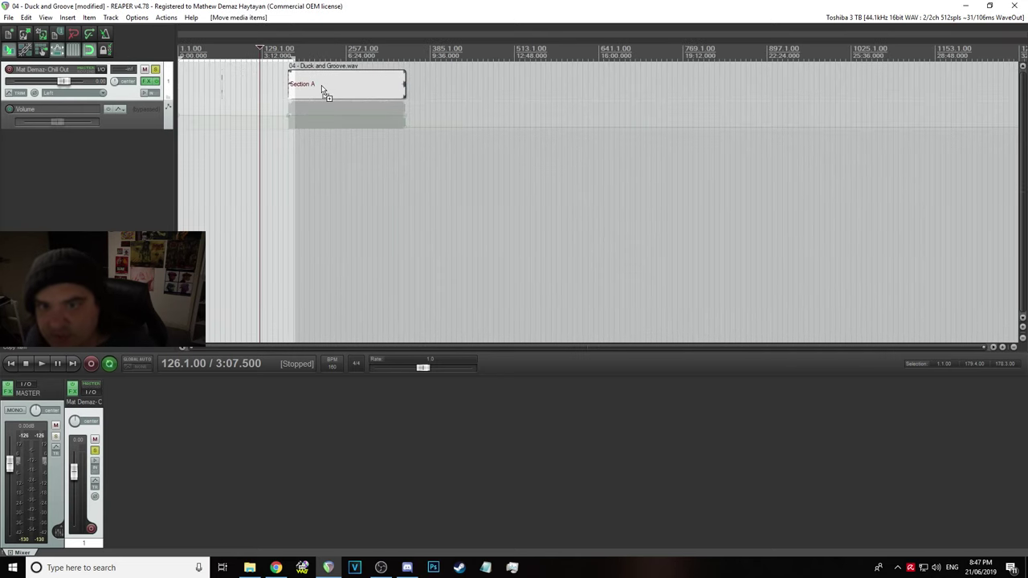
{"action": "key", "text": "ctrl+z"}
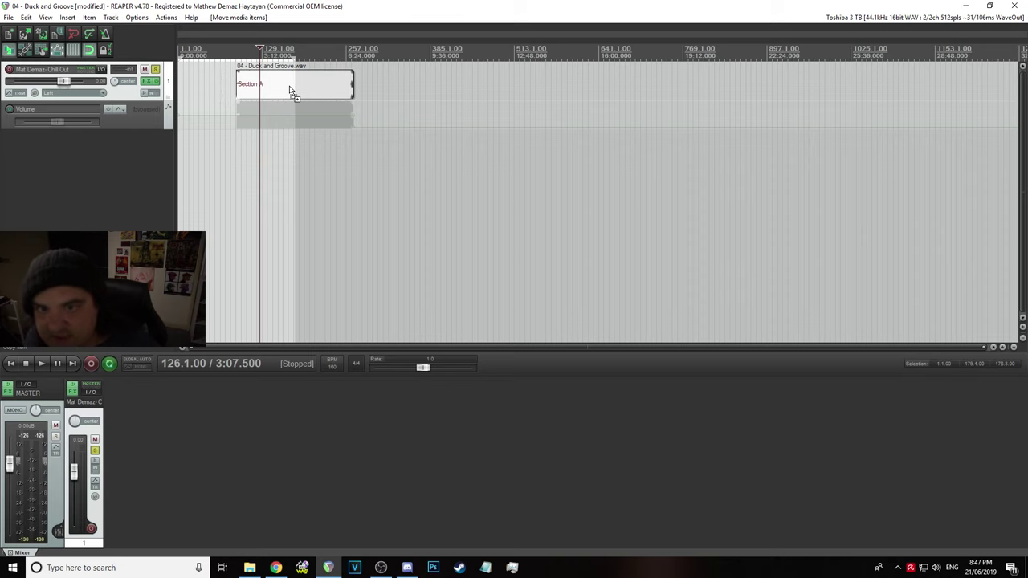
{"action": "key", "text": "ctrl+z"}
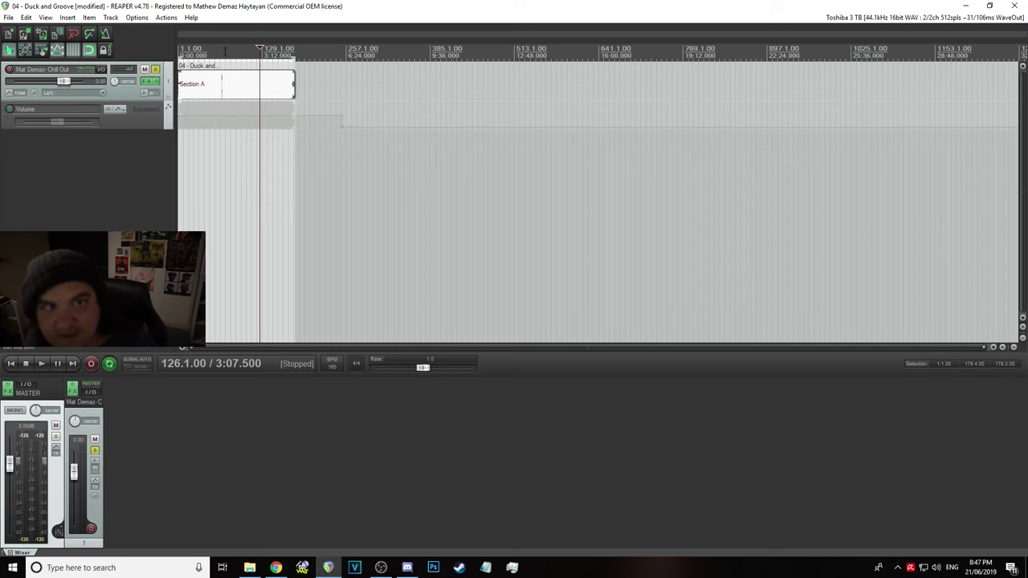
Move the main audio item later on the timeline to expose the stray clip near 1:40
{"action": "left_click", "coordinate": [225, 50]}
{"action": "scroll", "coordinate": [424, 108], "scroll_direction": "up", "scroll_amount": 10}
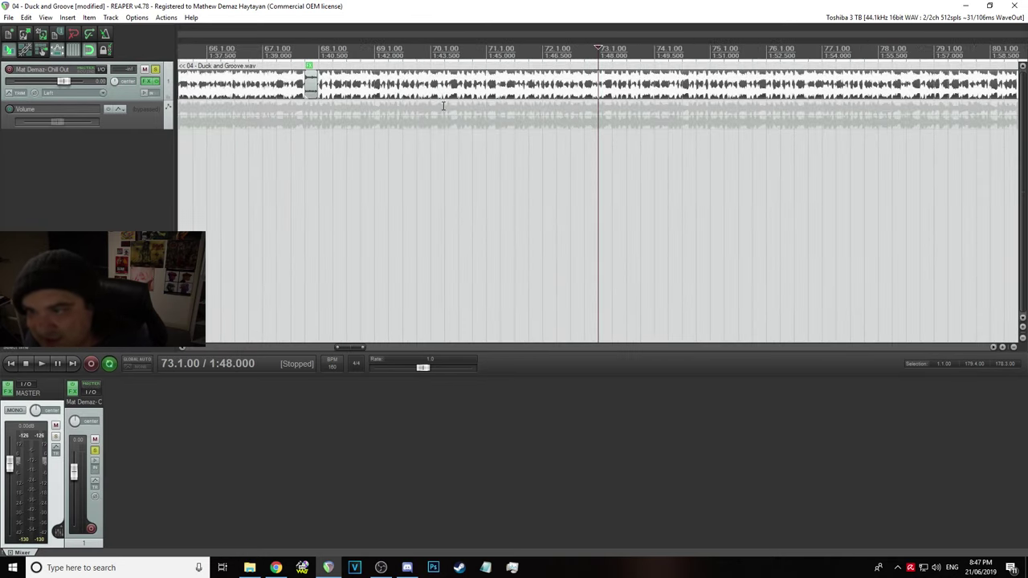
{"action": "left_click", "coordinate": [315, 82]}
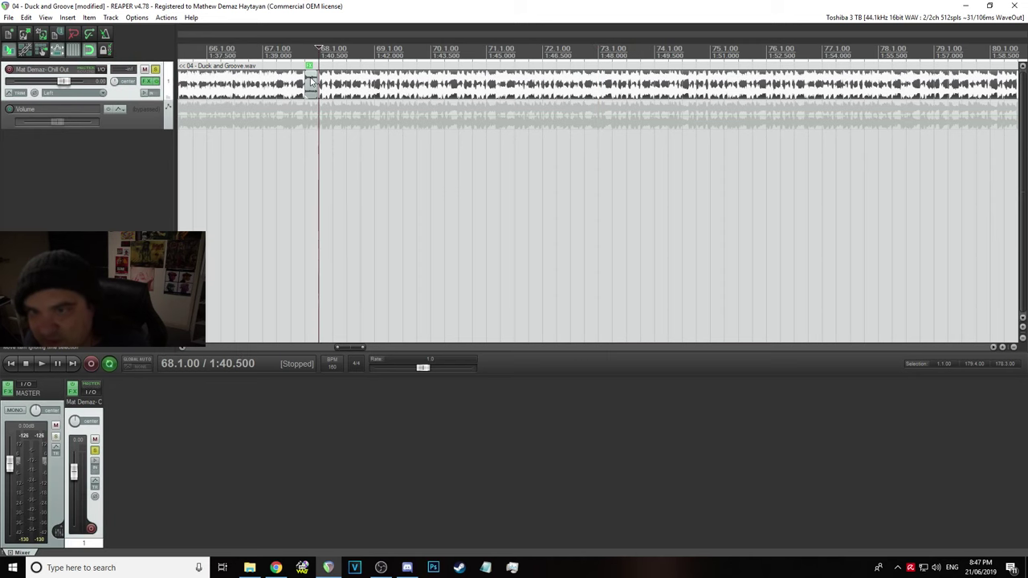
{"action": "scroll", "coordinate": [321, 85], "scroll_direction": "down", "scroll_amount": 10}
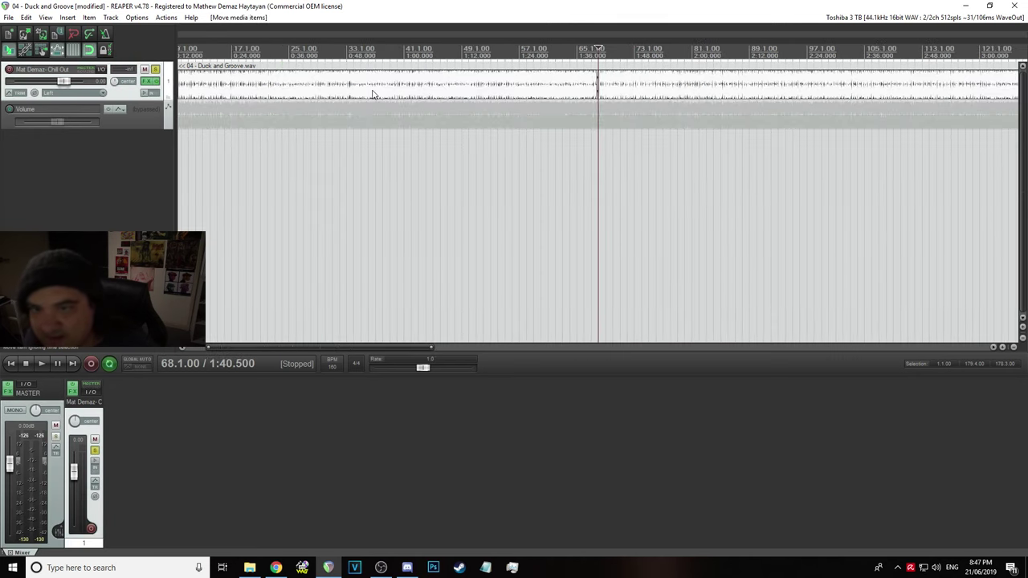
{"action": "left_click_drag", "start_coordinate": [235, 95], "coordinate": [580, 97]}
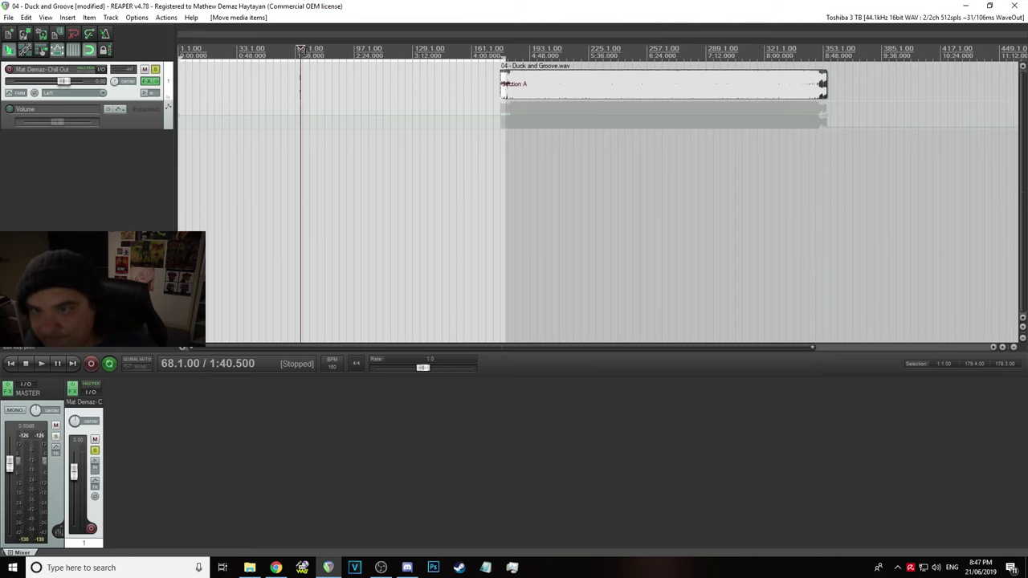
Delete the exposed short clip near 1:40 and return the main audio item to the project start
{"action": "scroll", "coordinate": [365, 83], "scroll_direction": "up", "scroll_amount": 10}
{"action": "left_click", "coordinate": [406, 81]}
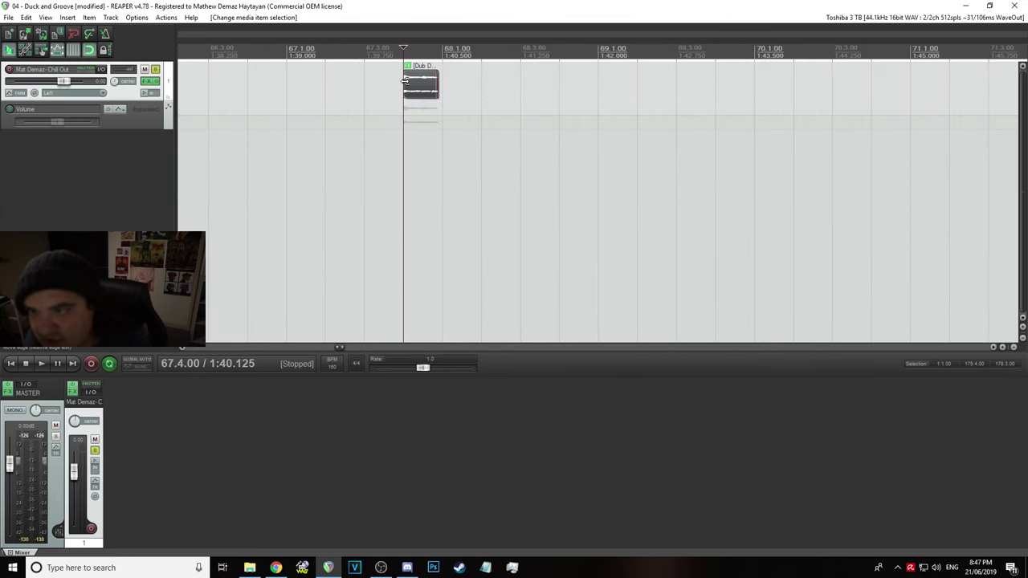
{"action": "key", "text": "Delete"}
{"action": "scroll", "coordinate": [535, 106], "scroll_direction": "down", "scroll_amount": 10}
{"action": "left_click_drag", "start_coordinate": [418, 95], "coordinate": [203, 99]}
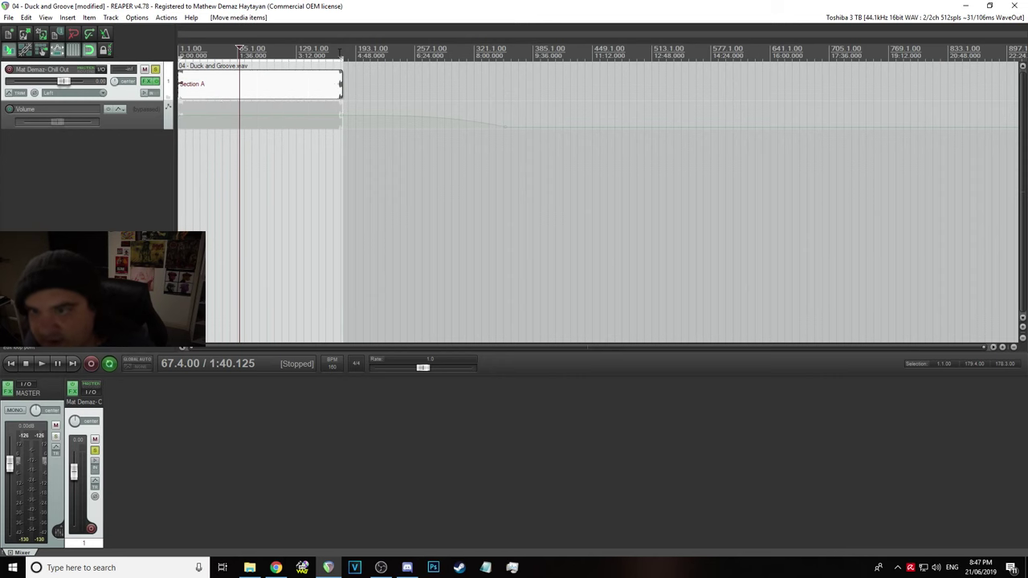
Check the end of the audio item against the end of the time selection near 4:28 and save the project
{"action": "left_click", "coordinate": [341, 52]}
{"action": "scroll", "coordinate": [642, 46], "scroll_direction": "up", "scroll_amount": 10}
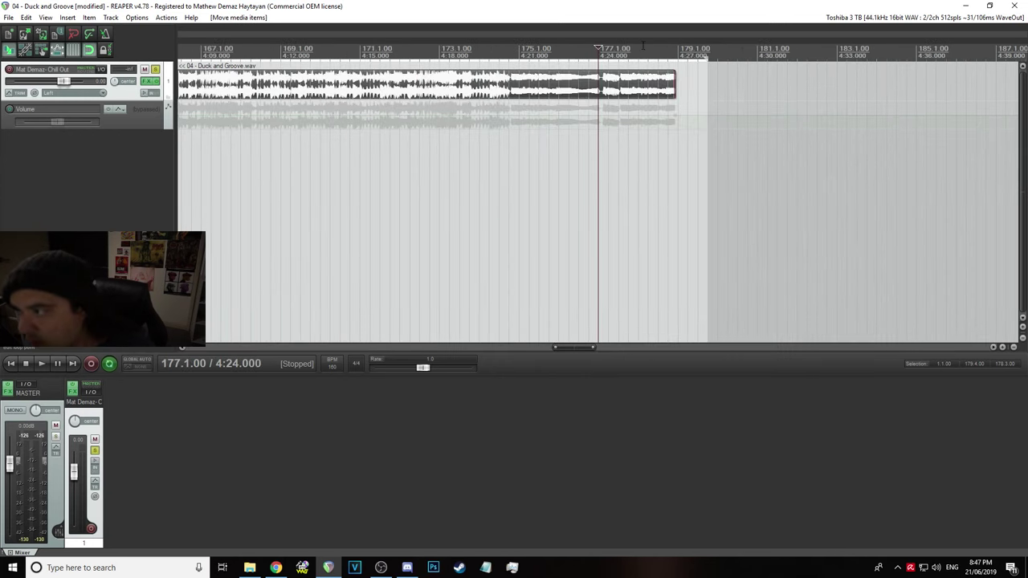
{"action": "left_click", "coordinate": [722, 46]}
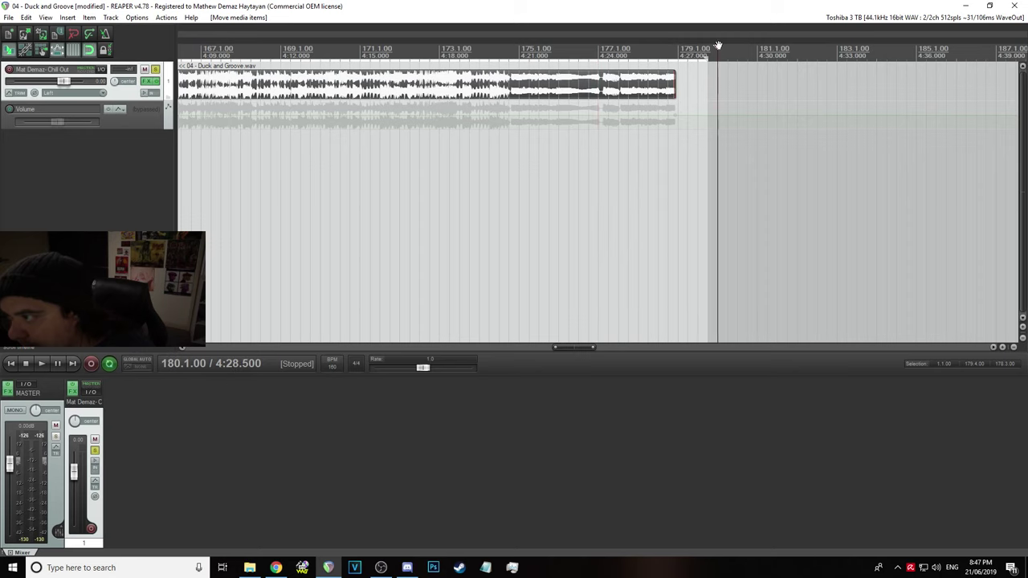
{"action": "scroll", "coordinate": [560, 126], "scroll_direction": "up", "scroll_amount": 8}
{"action": "scroll", "coordinate": [305, 127], "scroll_direction": "down", "scroll_amount": 3}
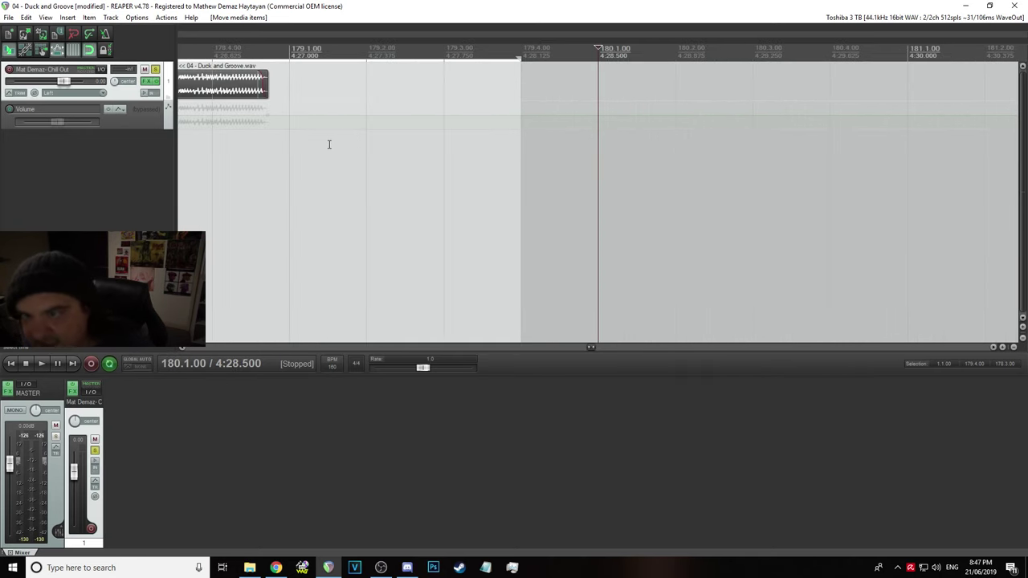
{"action": "scroll", "coordinate": [334, 143], "scroll_direction": "down", "scroll_amount": 10}
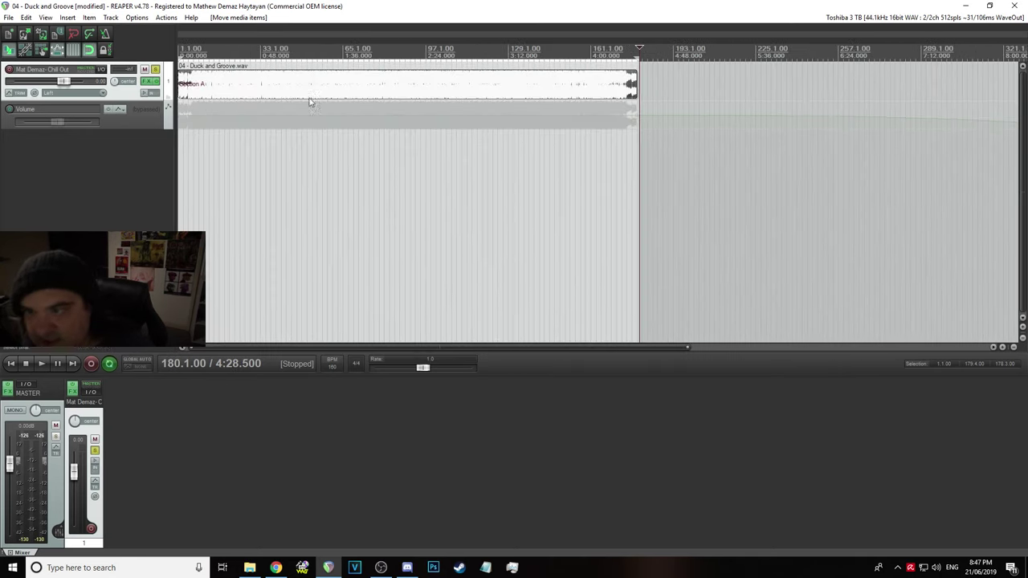
{"action": "left_click", "coordinate": [8, 18]}
{"action": "left_click", "coordinate": [35, 53]}
Render the time selection to the Desktop as the 16 bit WAV file "04 - Duck and Groove", overwriting the existing file
{"action": "left_click", "coordinate": [10, 17]}
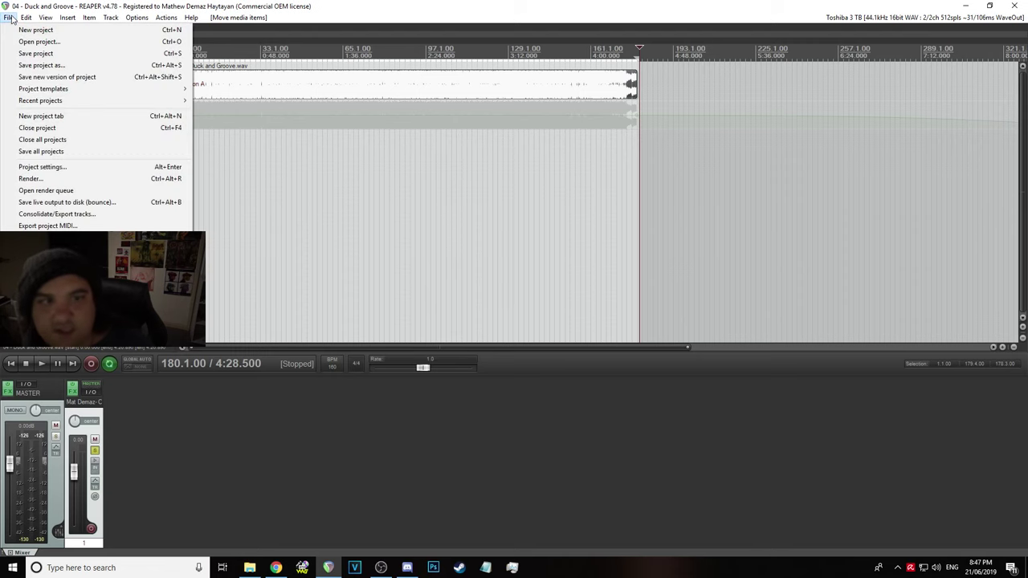
{"action": "left_click", "coordinate": [78, 179]}
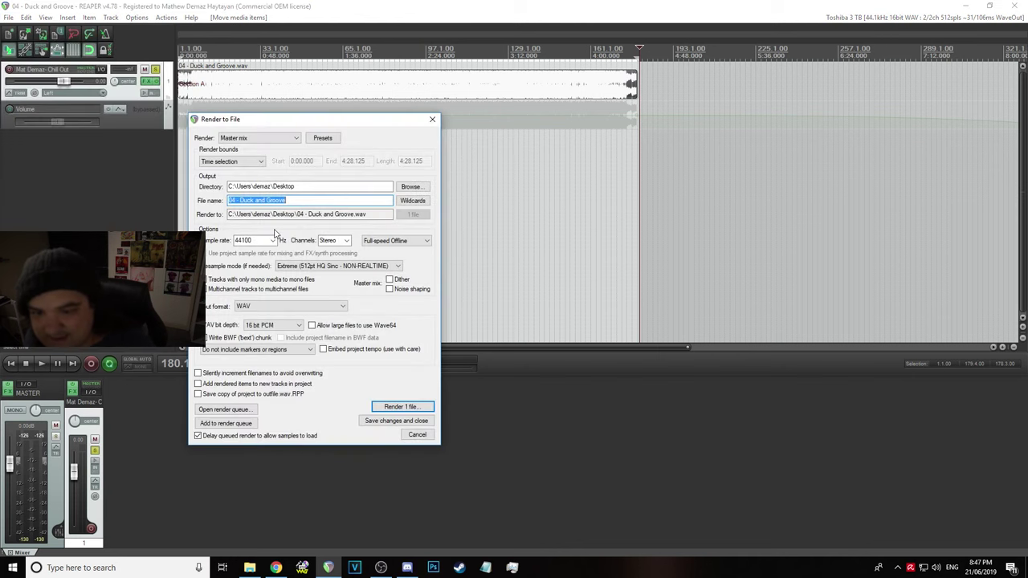
{"action": "left_click", "coordinate": [395, 406]}
{"action": "left_click", "coordinate": [303, 267]}
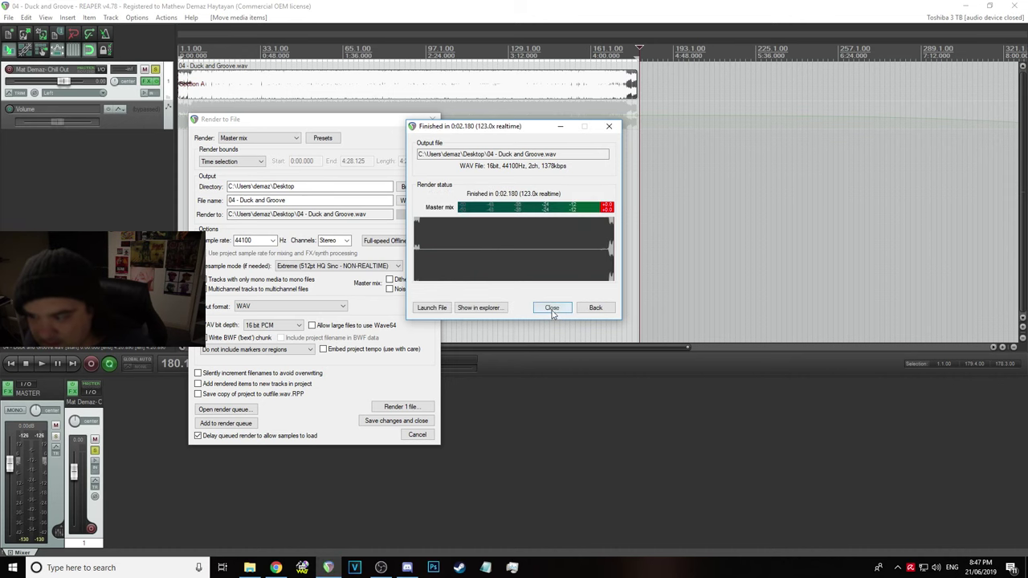
{"action": "left_click", "coordinate": [552, 311]}
Save "04 - Duck and Groove" and open the recent project "05 - Mobile Attack _PHASE 1_"
{"action": "left_click", "coordinate": [8, 17]}
{"action": "left_click", "coordinate": [5, 57]}
{"action": "left_click", "coordinate": [8, 17]}
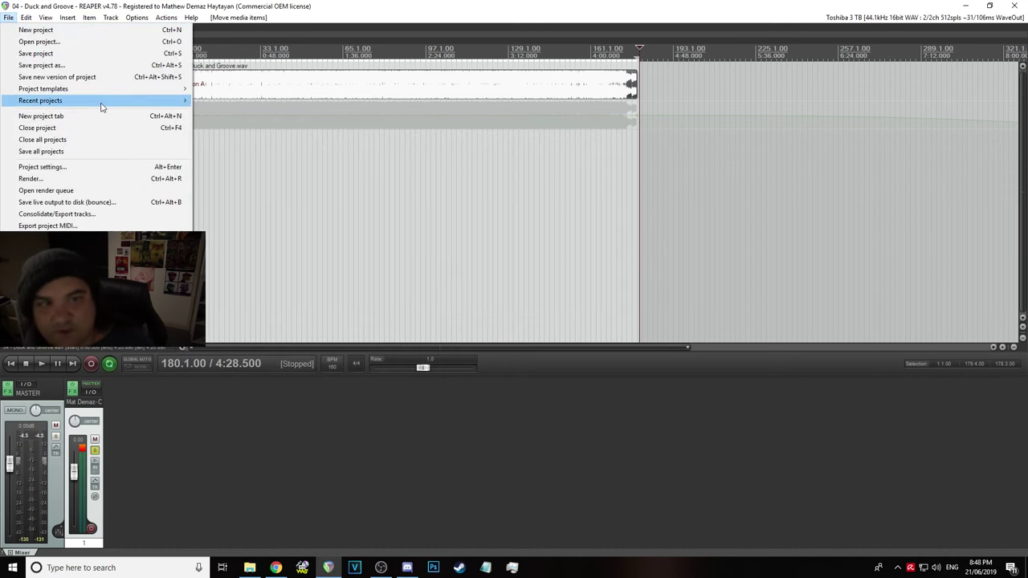
{"action": "mouse_move", "coordinate": [101, 102]}
{"action": "left_click", "coordinate": [405, 31]}
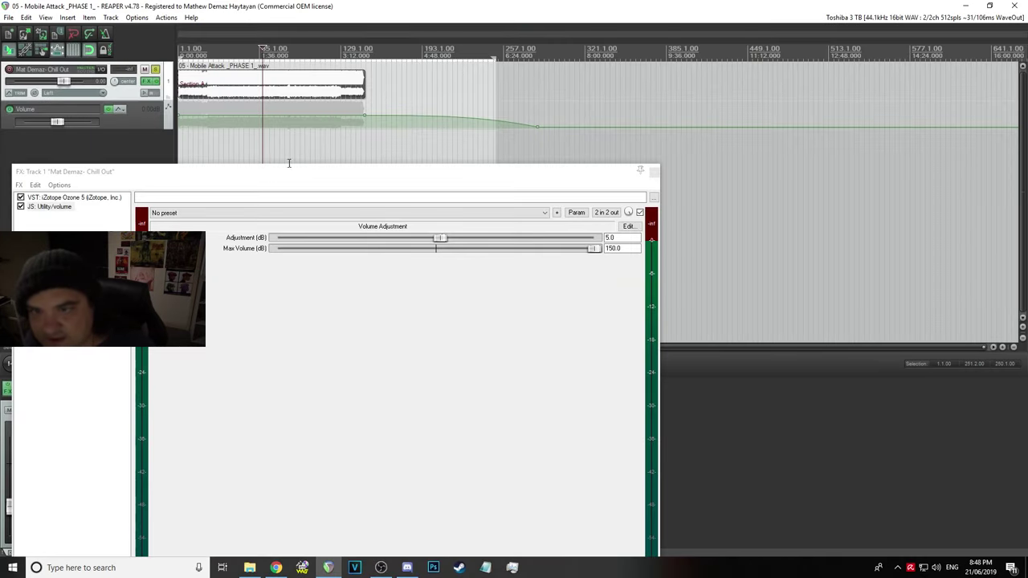
Play the track from 0:42 to check its level with the volume adjustment, and close the FX chain window
{"action": "left_click_drag", "start_coordinate": [227, 77], "coordinate": [172, 72]}
{"action": "left_click", "coordinate": [214, 43]}
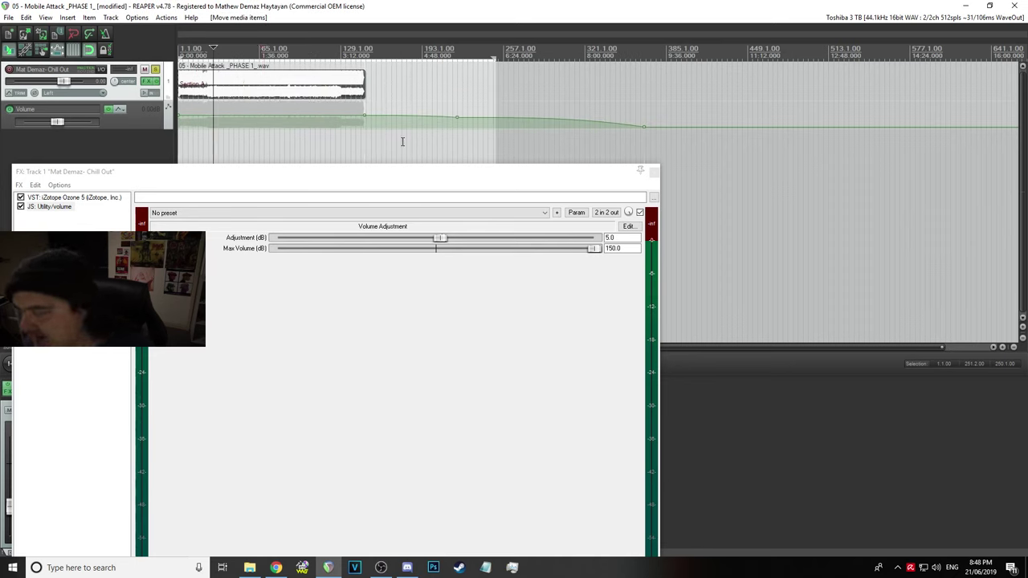
{"action": "key", "text": "space"}
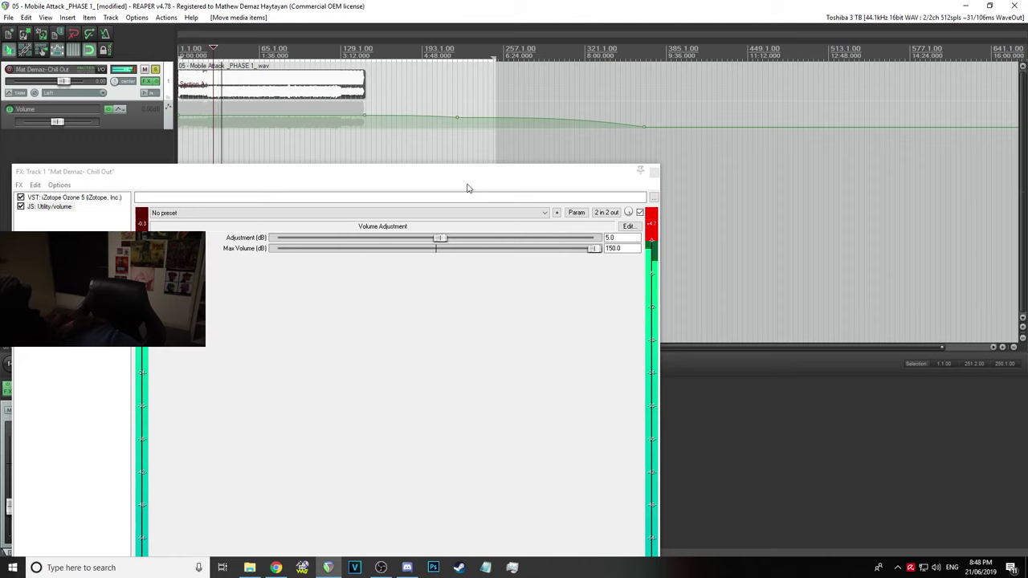
{"action": "key", "text": "space"}
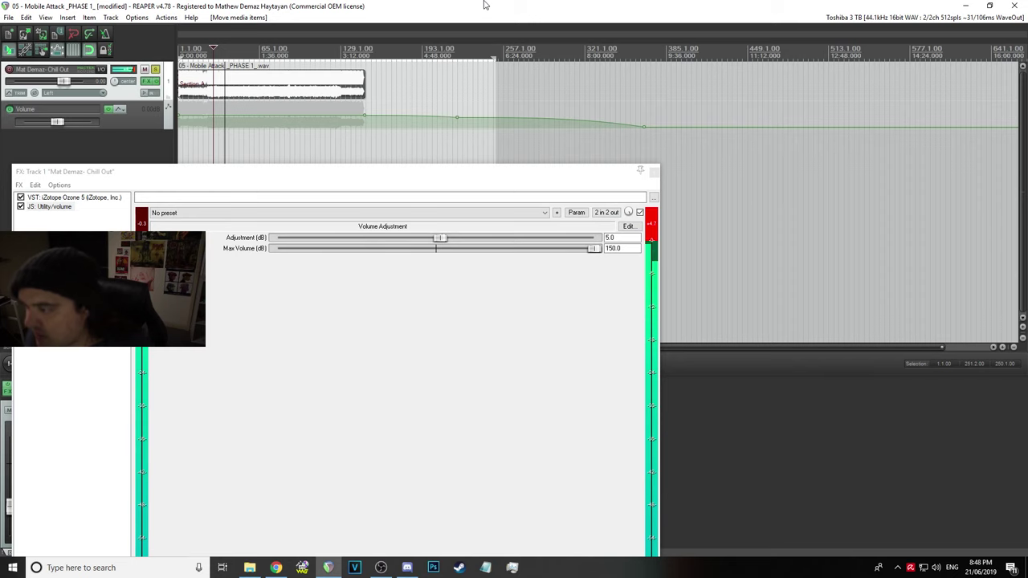
{"action": "left_click", "coordinate": [654, 171]}
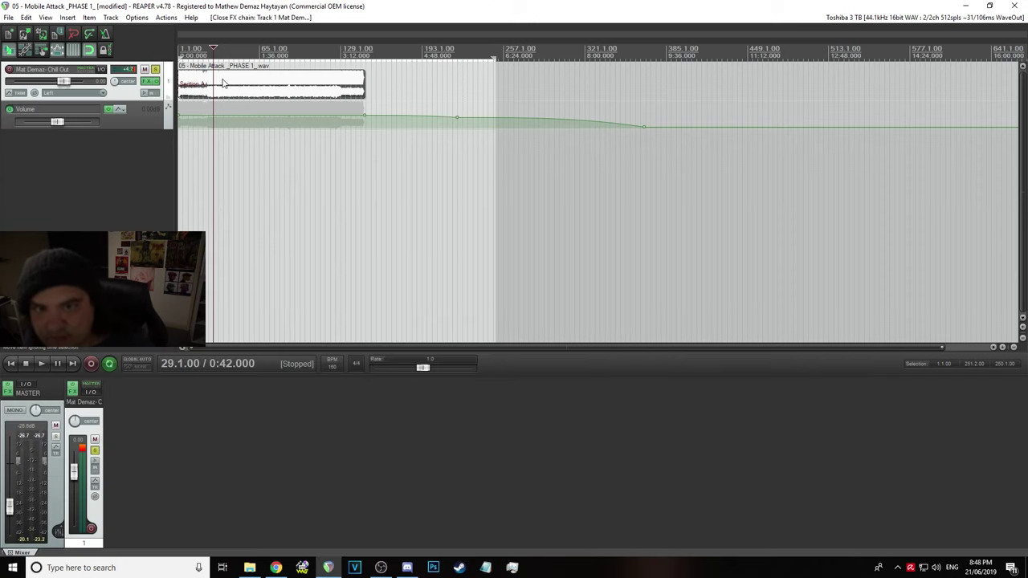
Play the track's ending from about 3:12 and again from 3:33 to check how it fades out, and stop playback
{"action": "left_click_drag", "start_coordinate": [237, 86], "coordinate": [205, 85]}
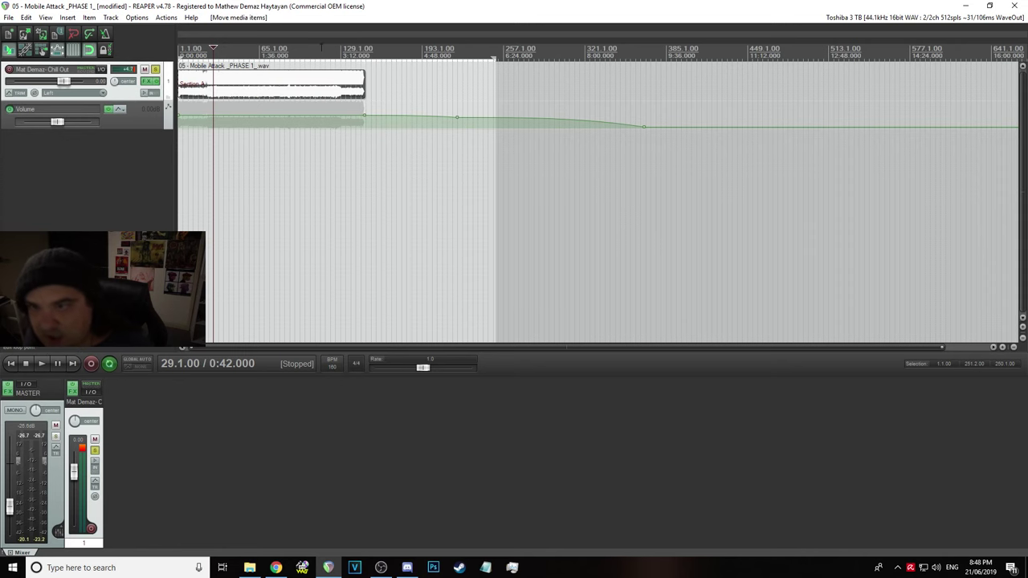
{"action": "left_click", "coordinate": [339, 70]}
{"action": "key", "text": "space"}
{"action": "scroll", "coordinate": [425, 109], "scroll_direction": "up", "scroll_amount": 4}
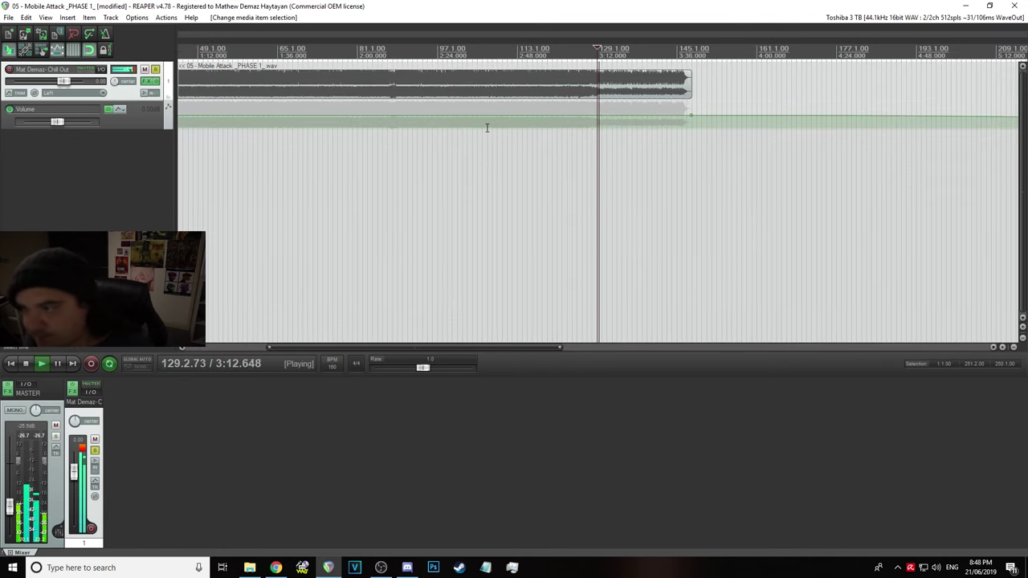
{"action": "left_click", "coordinate": [668, 52]}
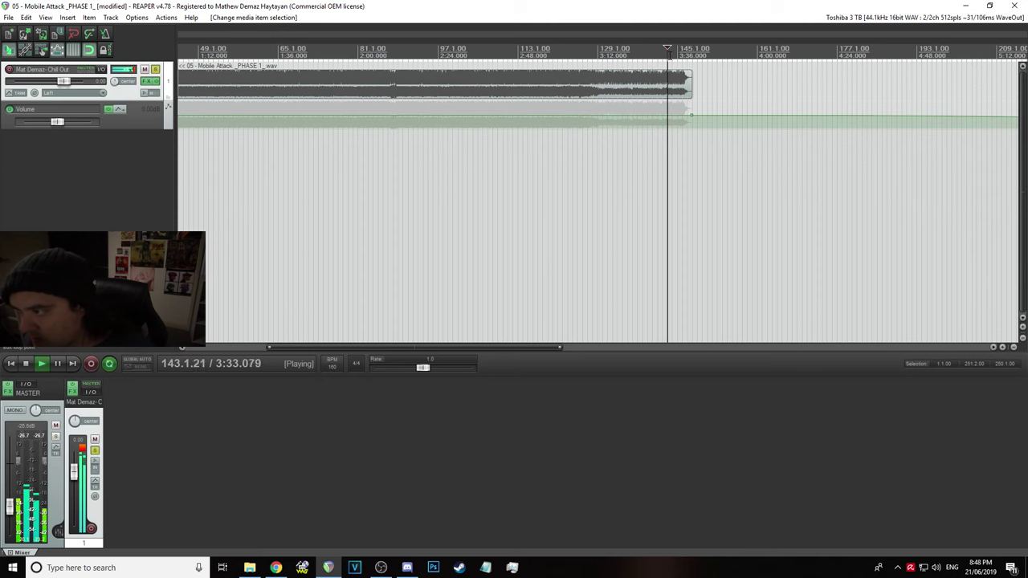
{"action": "scroll", "coordinate": [755, 120], "scroll_direction": "up", "scroll_amount": 5}
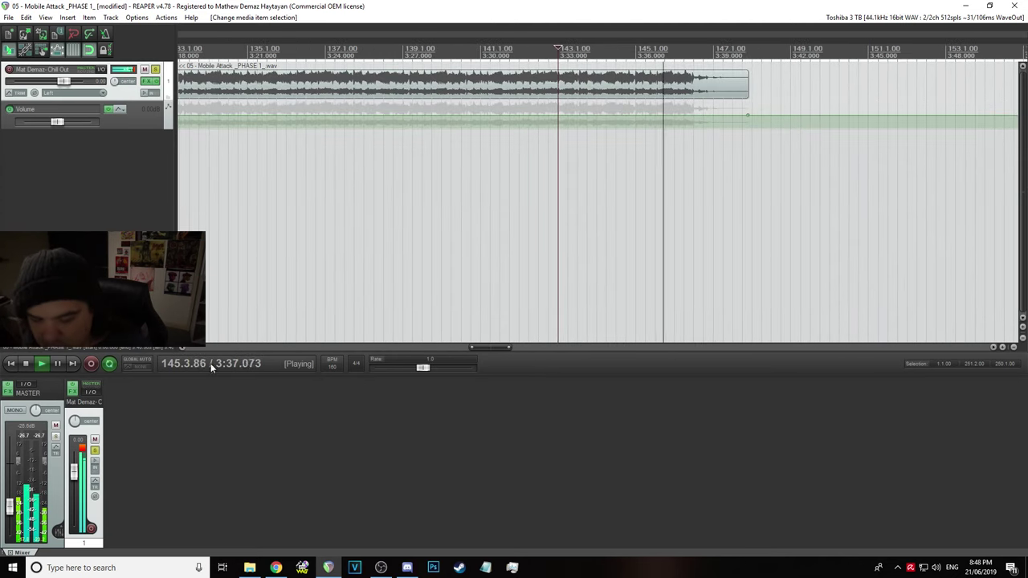
{"action": "scroll", "coordinate": [813, 129], "scroll_direction": "up", "scroll_amount": 3}
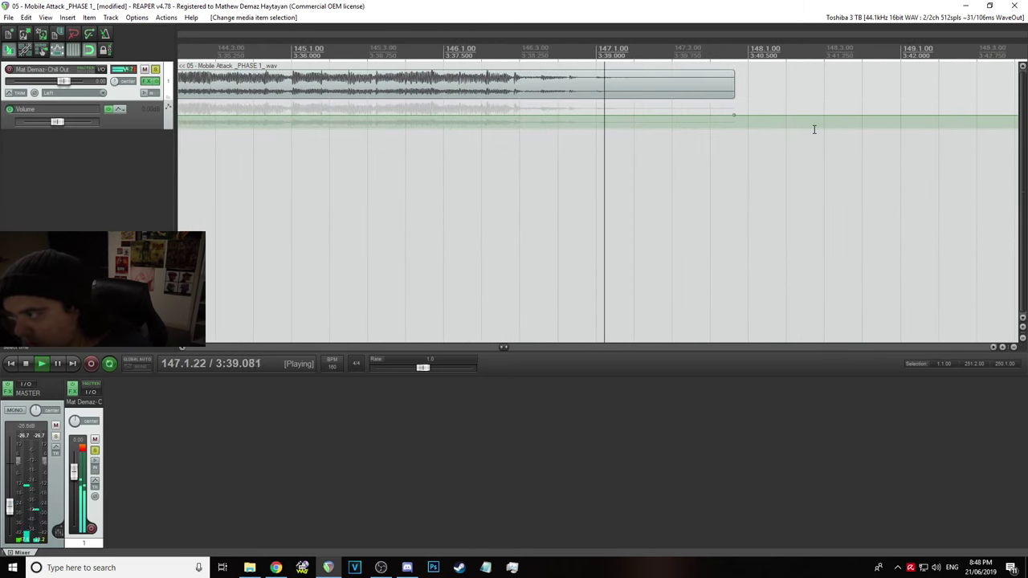
{"action": "key", "text": "space"}
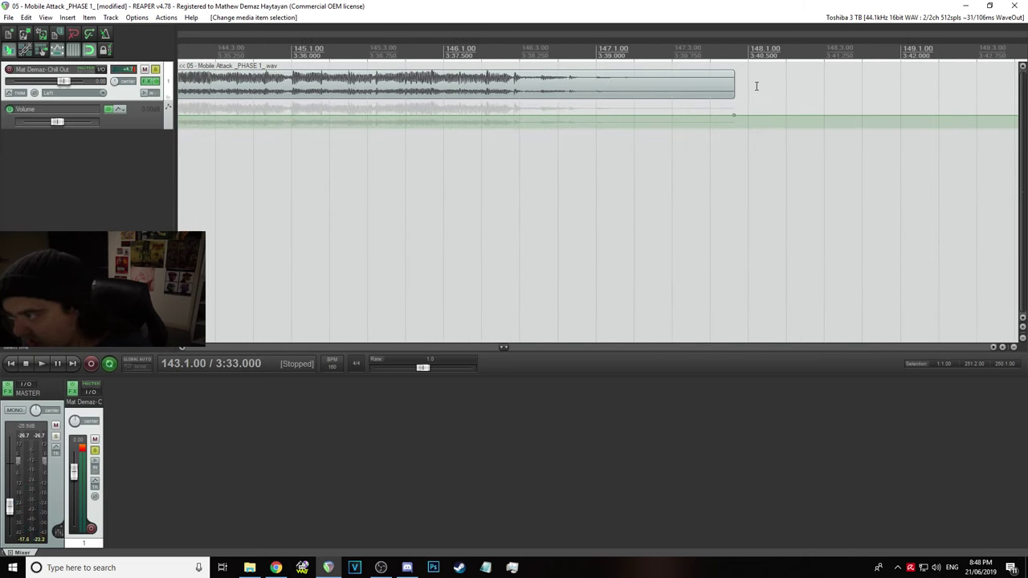
Bypass the track's volume envelope and make a time selection from 146.4.00 to 148.1.00 around the item's end
{"action": "scroll", "coordinate": [727, 46], "scroll_direction": "right", "scroll_amount": 1}
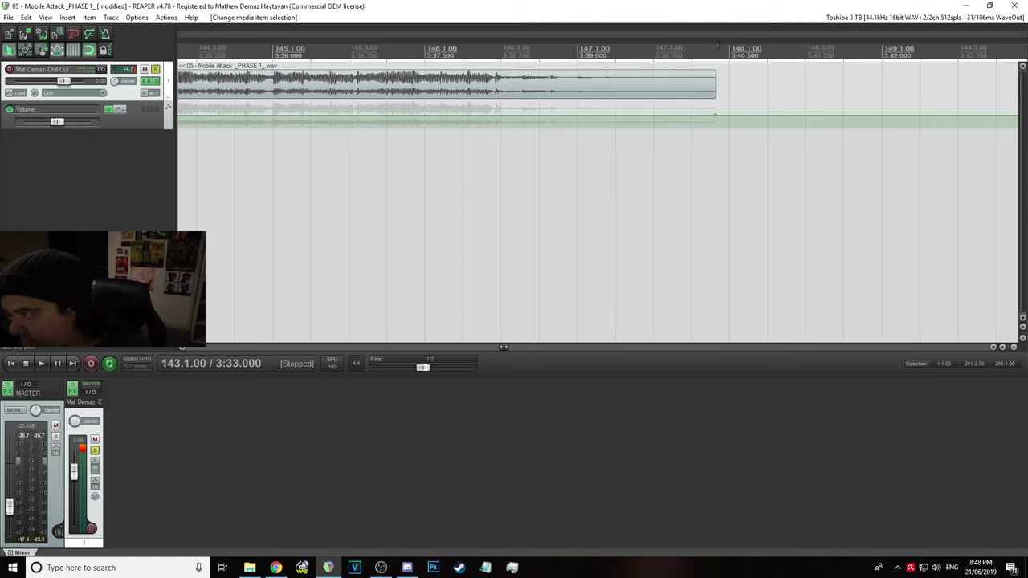
{"action": "left_click", "coordinate": [108, 109]}
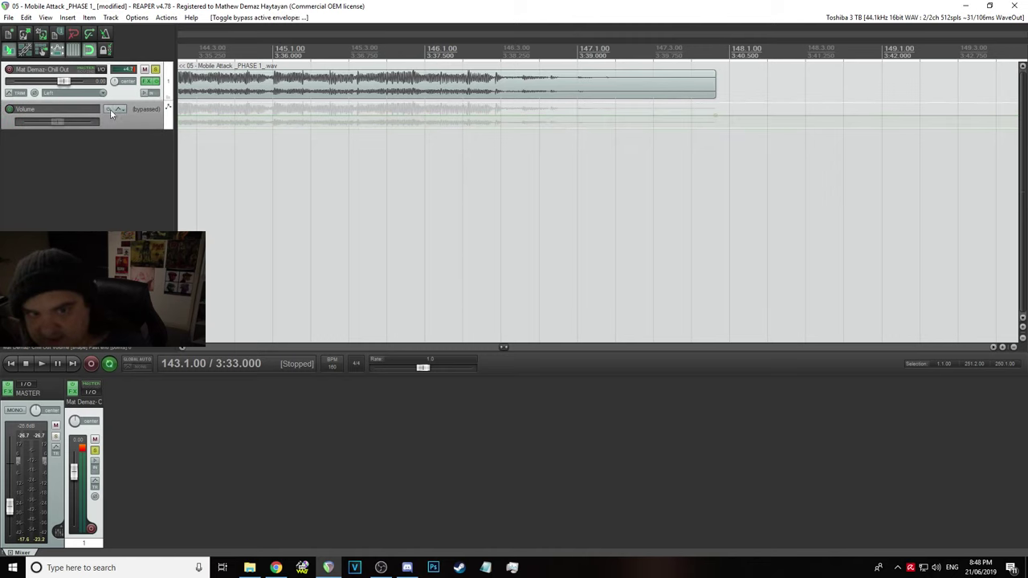
{"action": "left_click", "coordinate": [729, 48]}
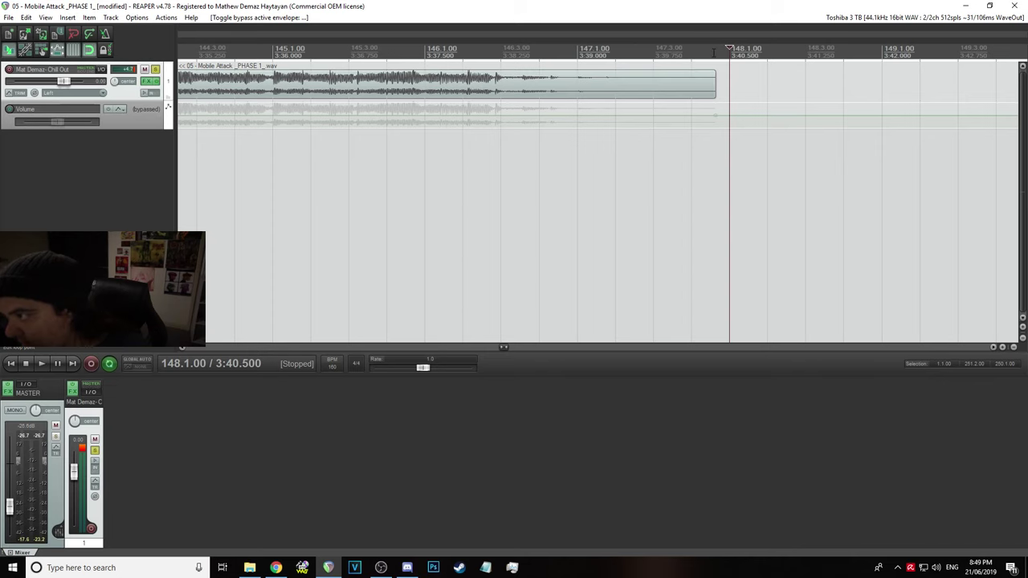
{"action": "left_click_drag", "start_coordinate": [713, 52], "coordinate": [539, 55]}
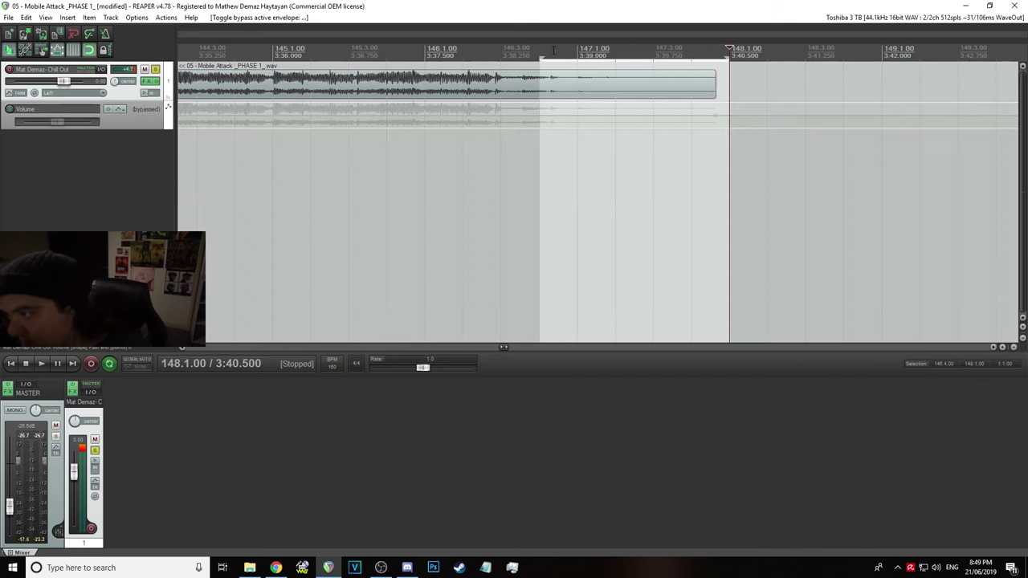
Save the project and reset the master volume to 0.00 dB
{"action": "scroll", "coordinate": [608, 153], "scroll_direction": "down", "scroll_amount": 4}
{"action": "scroll", "coordinate": [607, 143], "scroll_direction": "down", "scroll_amount": 6}
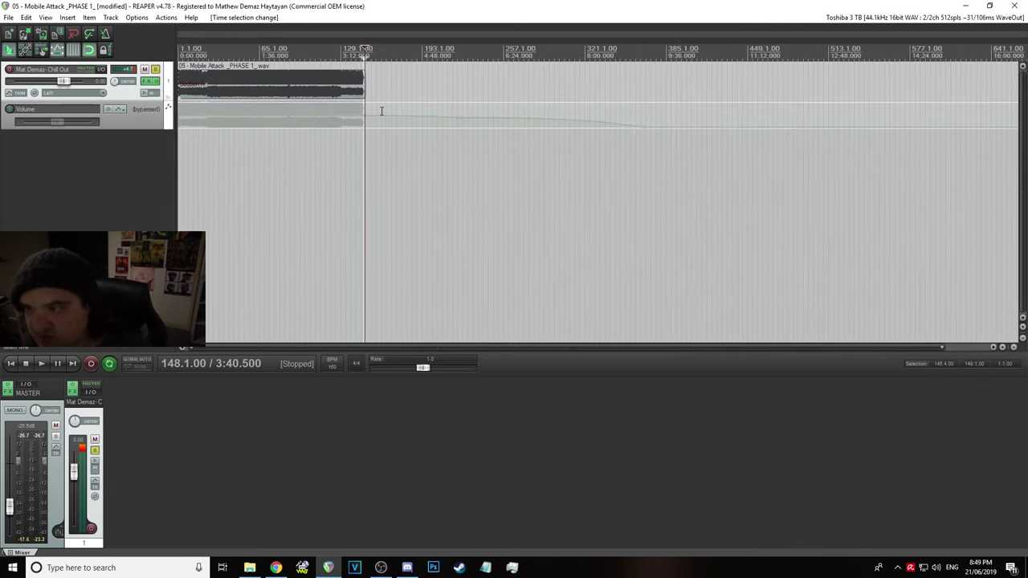
{"action": "left_click", "coordinate": [8, 18]}
{"action": "left_click", "coordinate": [24, 38]}
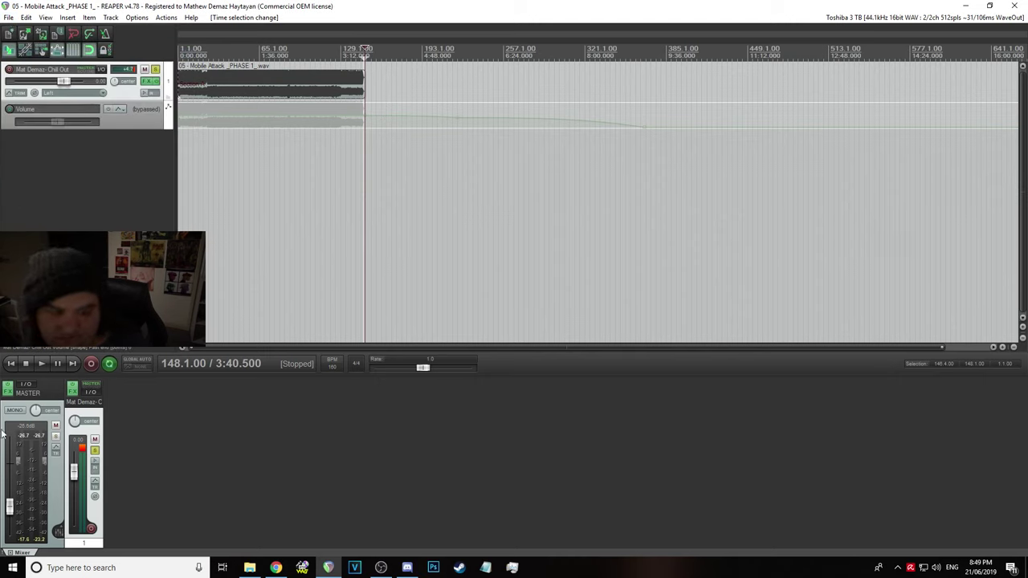
{"action": "double_click", "coordinate": [10, 504]}
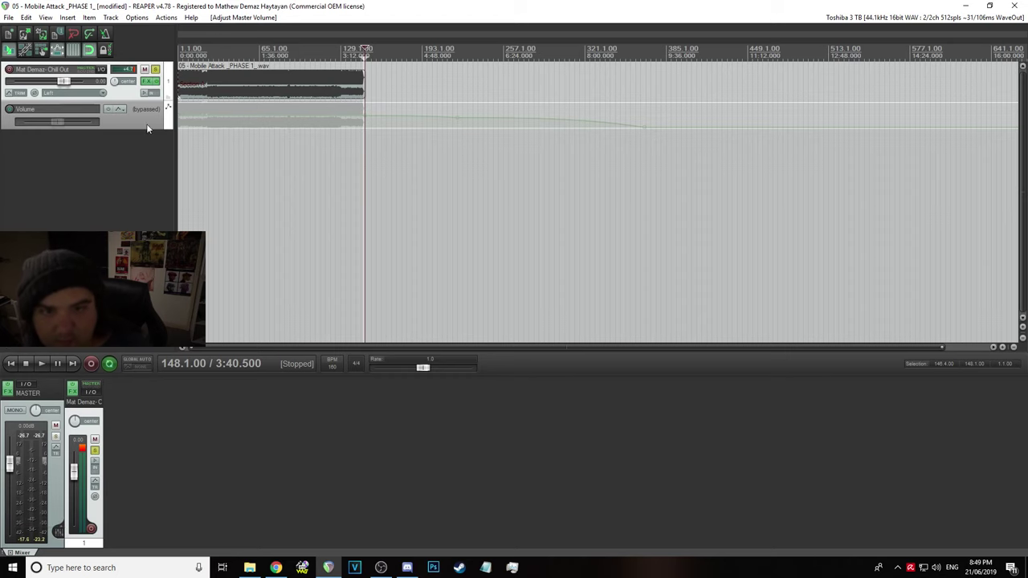
Save the project with the reset master volume and check the volume adjustment in the track's FX chain
{"action": "left_click", "coordinate": [8, 18]}
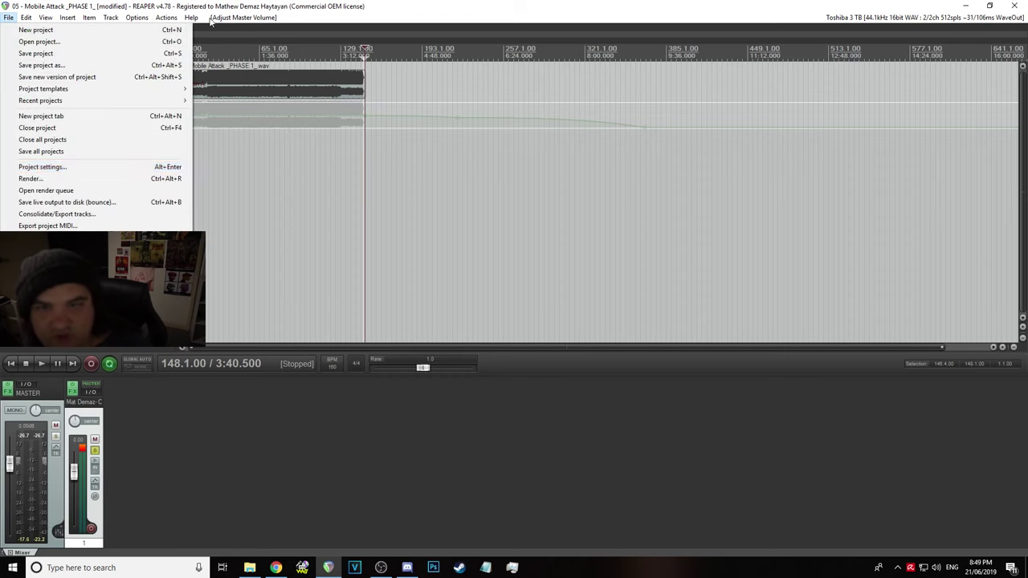
{"action": "left_click", "coordinate": [242, 4]}
{"action": "left_click", "coordinate": [148, 82]}
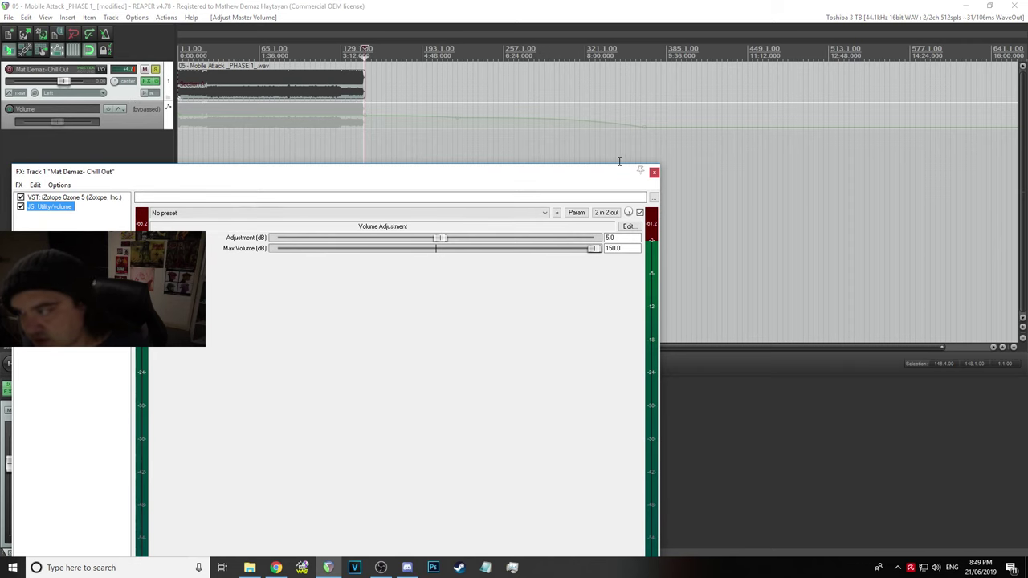
{"action": "left_click", "coordinate": [654, 172]}
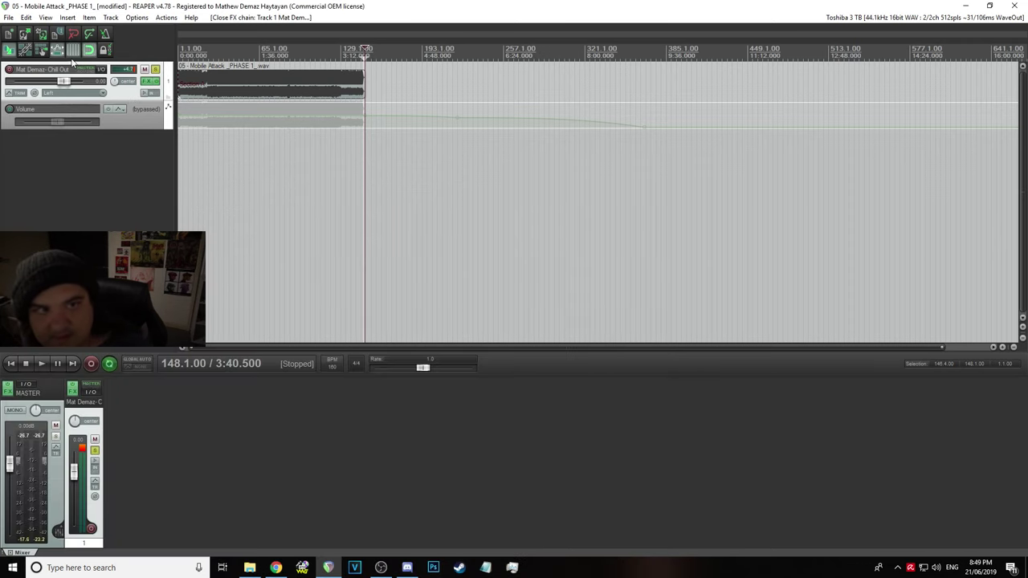
Render the time selection of the master mix as a WAV file named "05 - Mobile Attack _PHASE 1_" and return to the render settings
{"action": "left_click", "coordinate": [8, 17]}
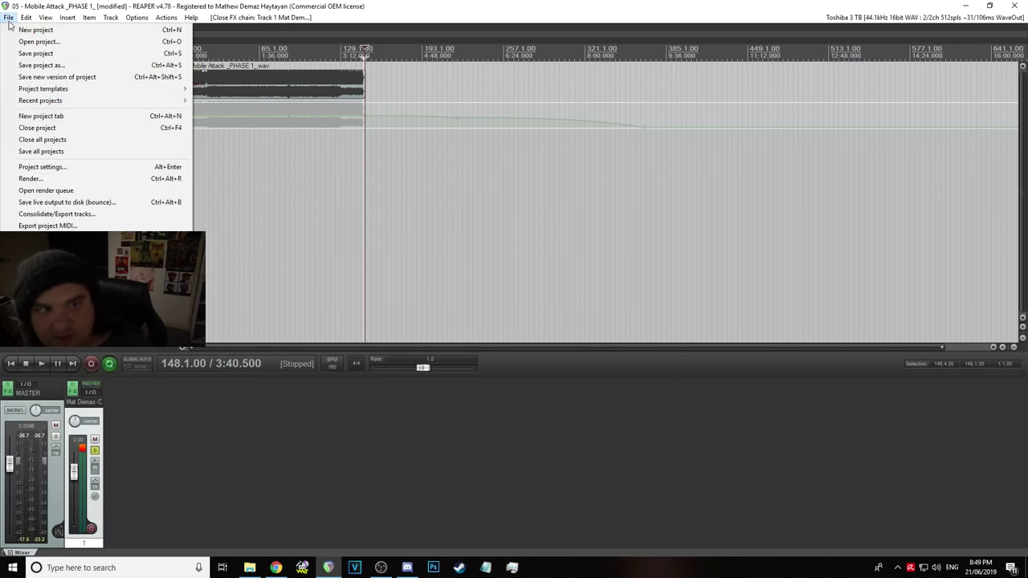
{"action": "left_click", "coordinate": [32, 179]}
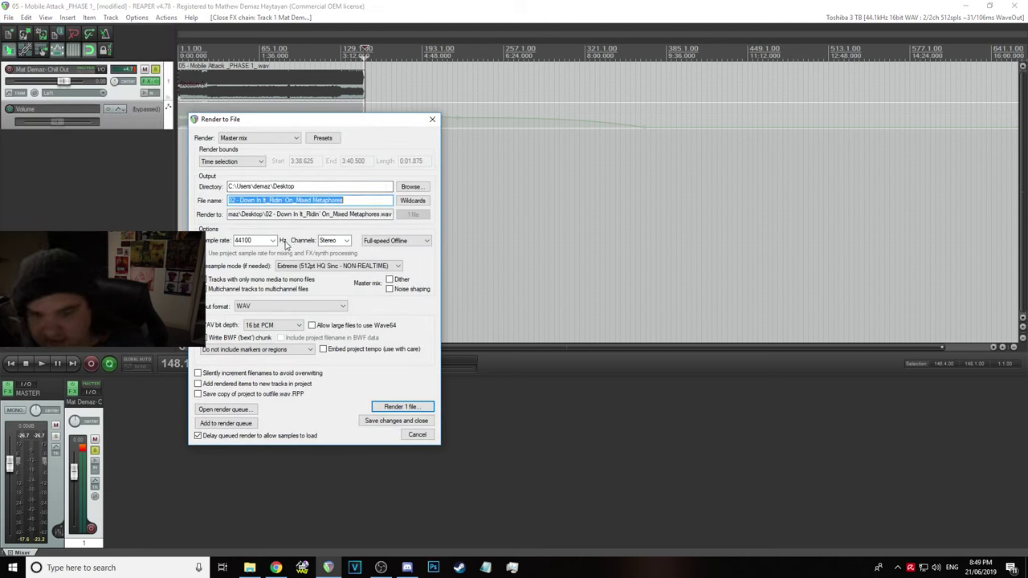
{"action": "type", "text": "05 - Mobile Attack _PHASE 1_"}
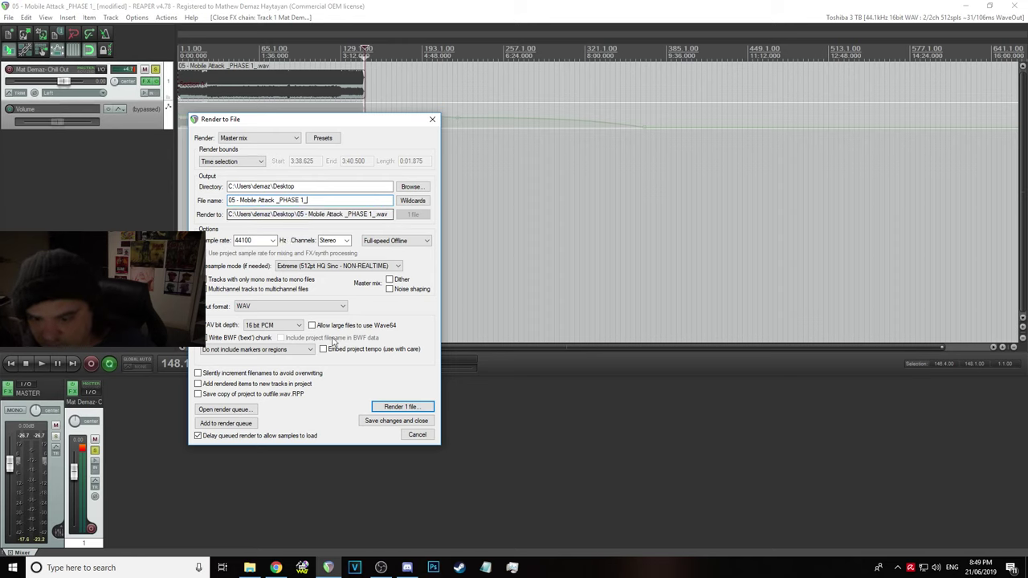
{"action": "left_click", "coordinate": [401, 407]}
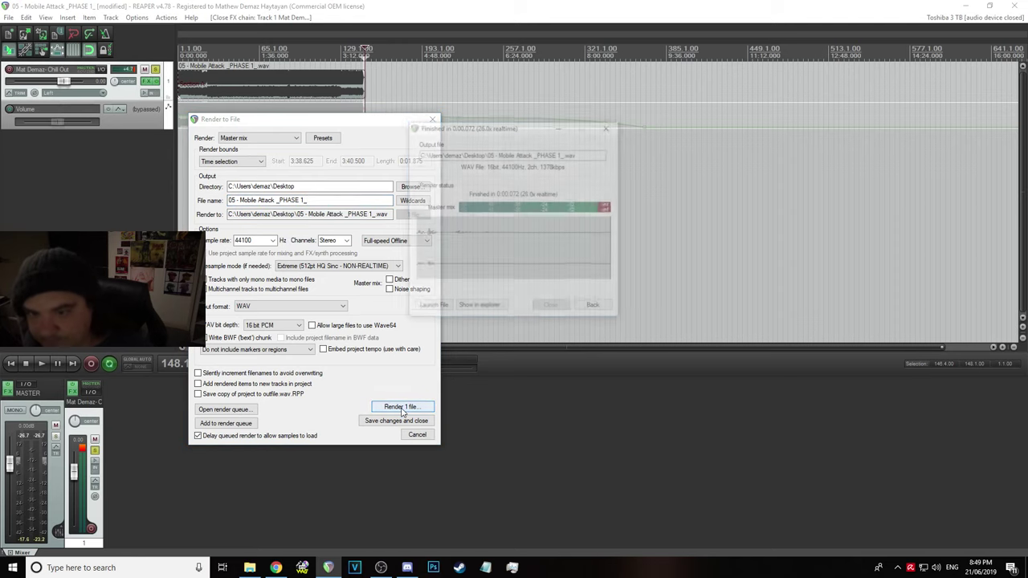
{"action": "left_click", "coordinate": [599, 309]}
Change the render bounds to Entire project and render the file again
{"action": "left_click", "coordinate": [251, 162]}
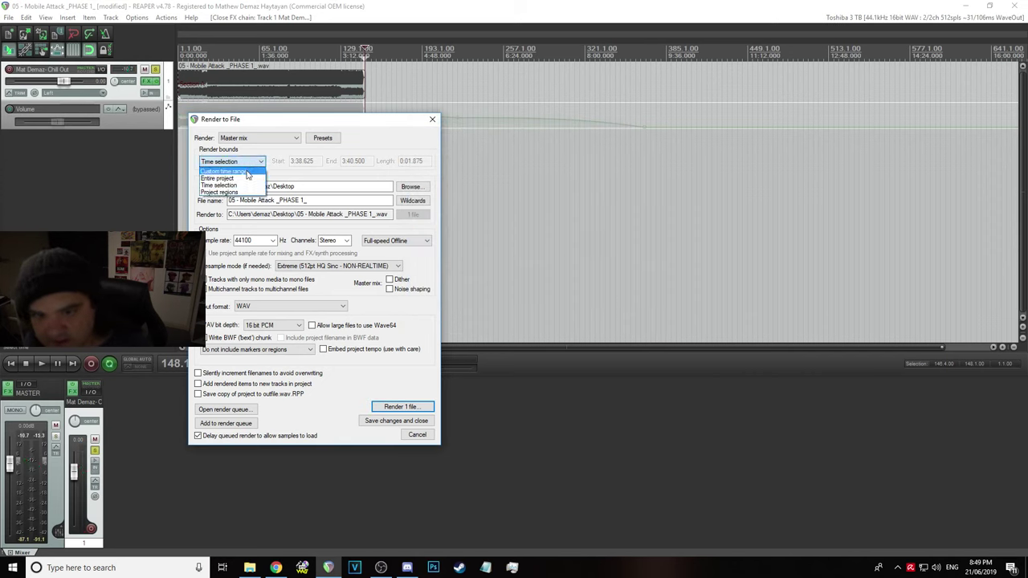
{"action": "left_click", "coordinate": [247, 178]}
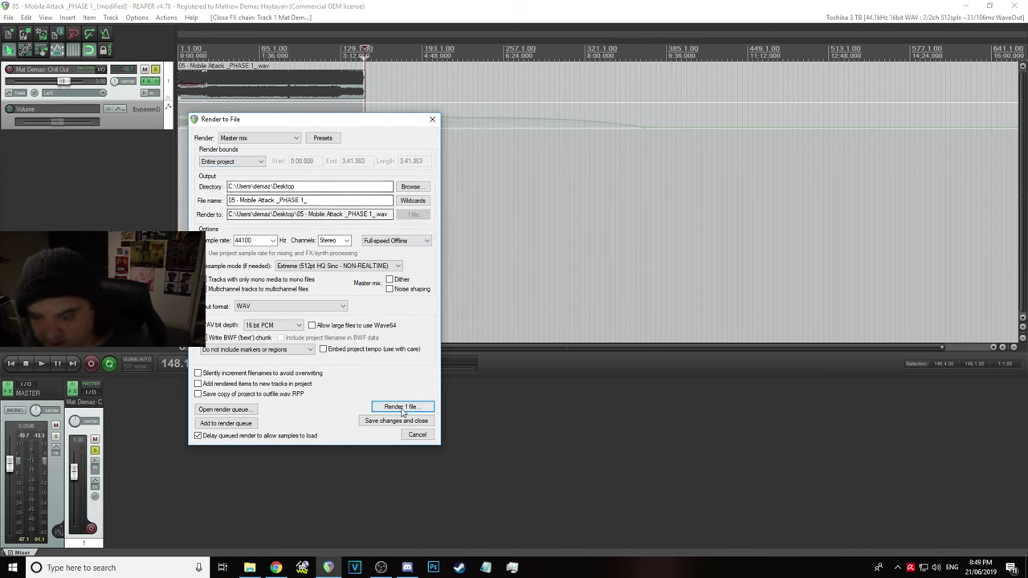
{"action": "left_click", "coordinate": [404, 408]}
{"action": "left_click", "coordinate": [295, 265]}
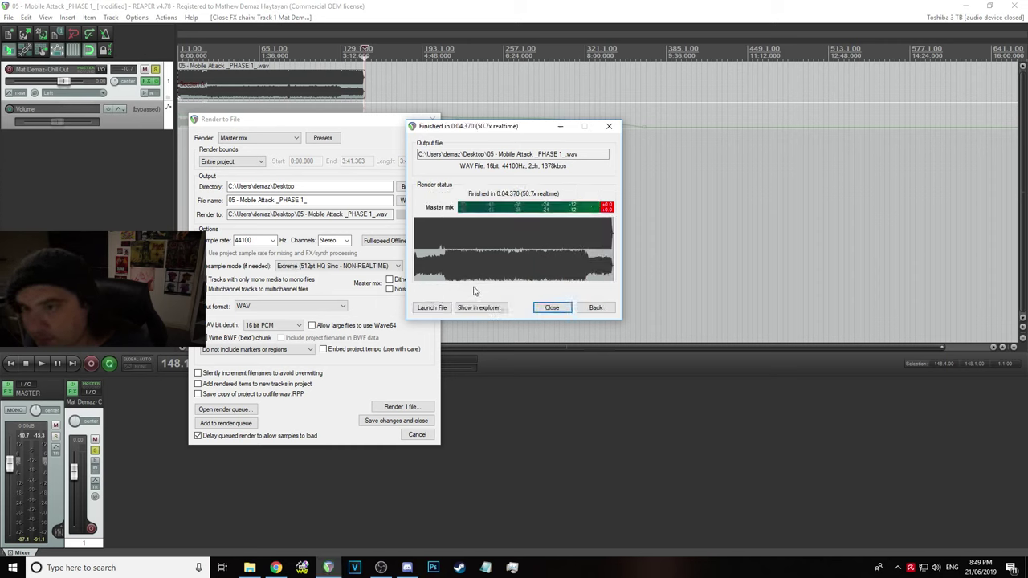
{"action": "left_click", "coordinate": [555, 308]}
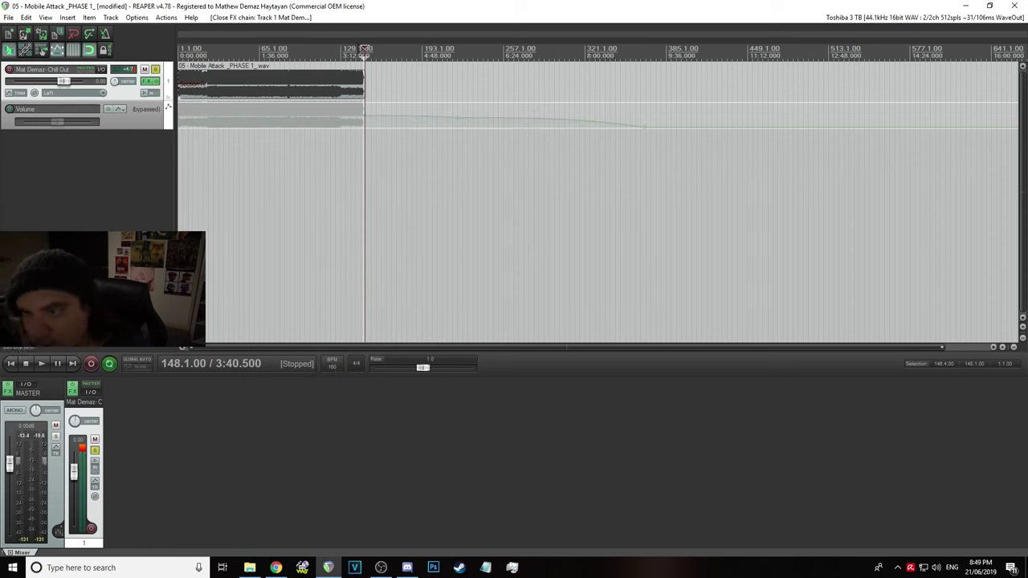
Save the project and open the recent project "02 - Down In It_Ridin' On_Mixed Metaphores"
{"action": "left_click", "coordinate": [8, 18]}
{"action": "left_click", "coordinate": [35, 53]}
{"action": "left_click", "coordinate": [5, 18]}
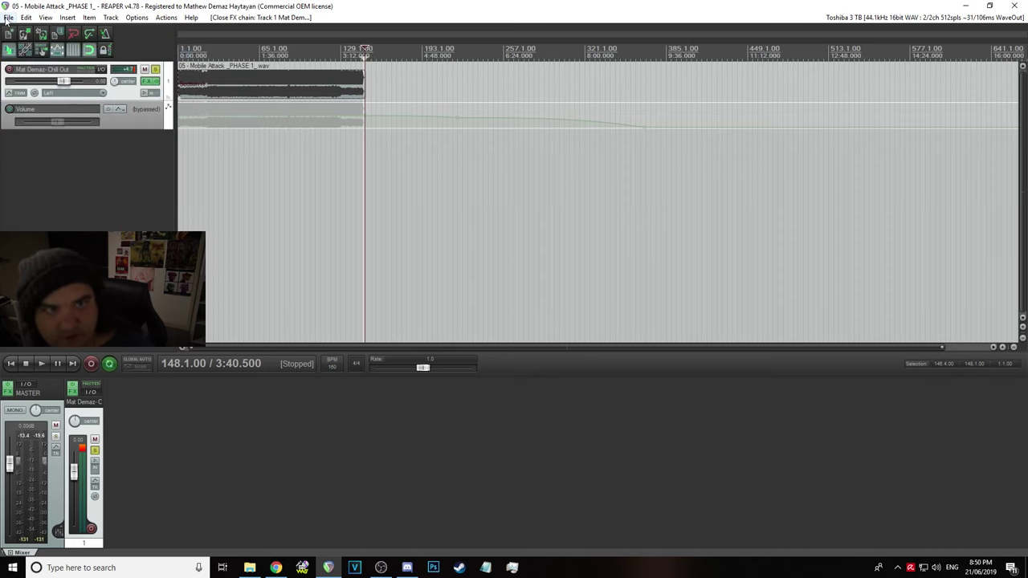
{"action": "mouse_move", "coordinate": [96, 101]}
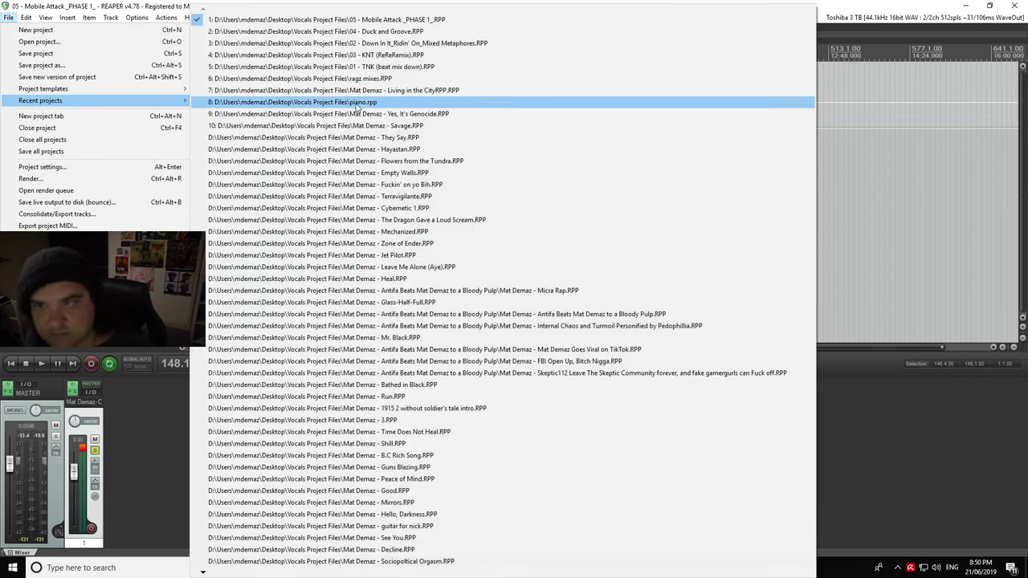
{"action": "left_click", "coordinate": [371, 43]}
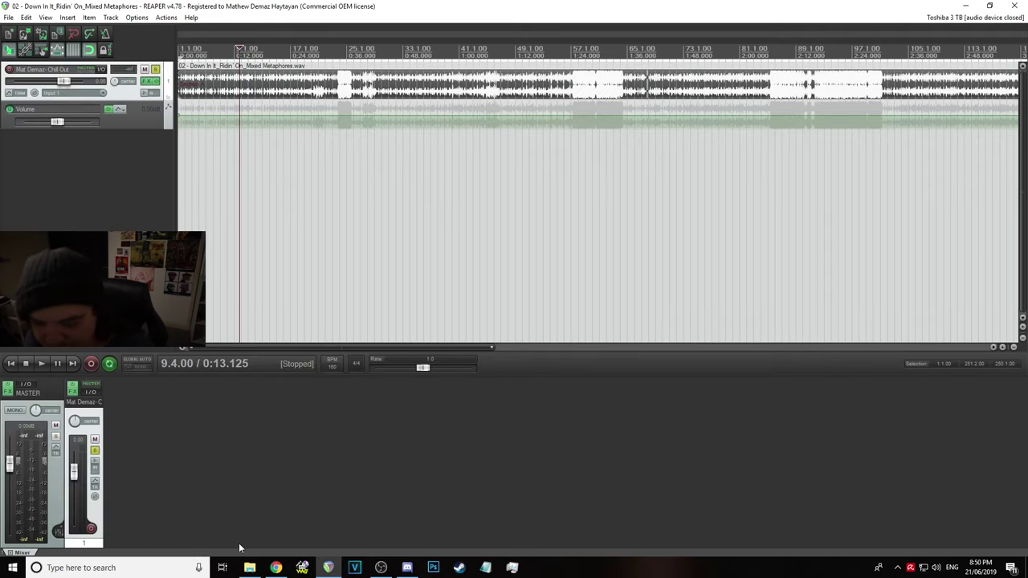
Save the project under the new name "06 - Easy Mode (The Hard Way)", taking the name from the matching WAV file in The Beat Iz Night folder
{"action": "left_click", "coordinate": [7, 17]}
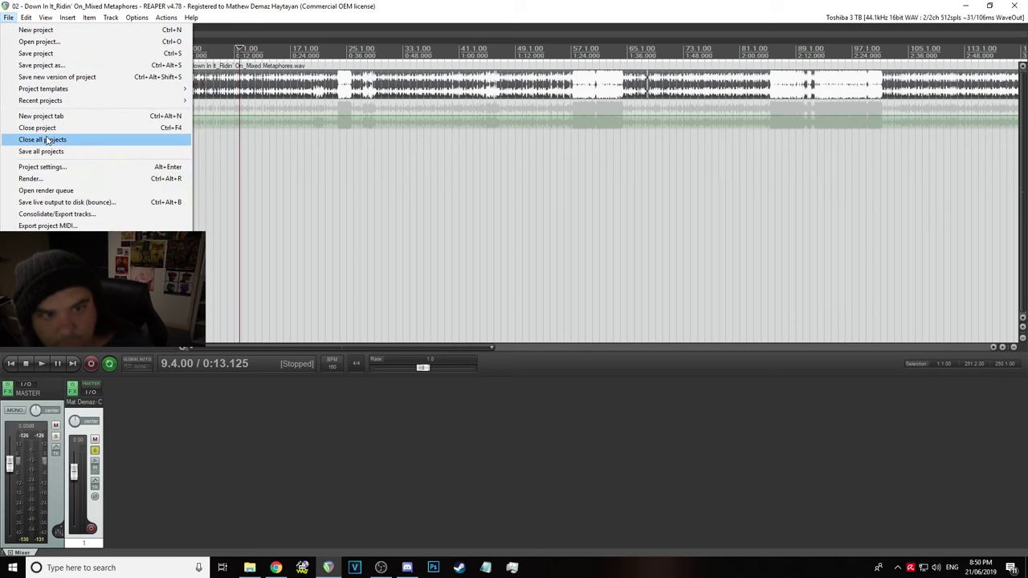
{"action": "left_click", "coordinate": [40, 65]}
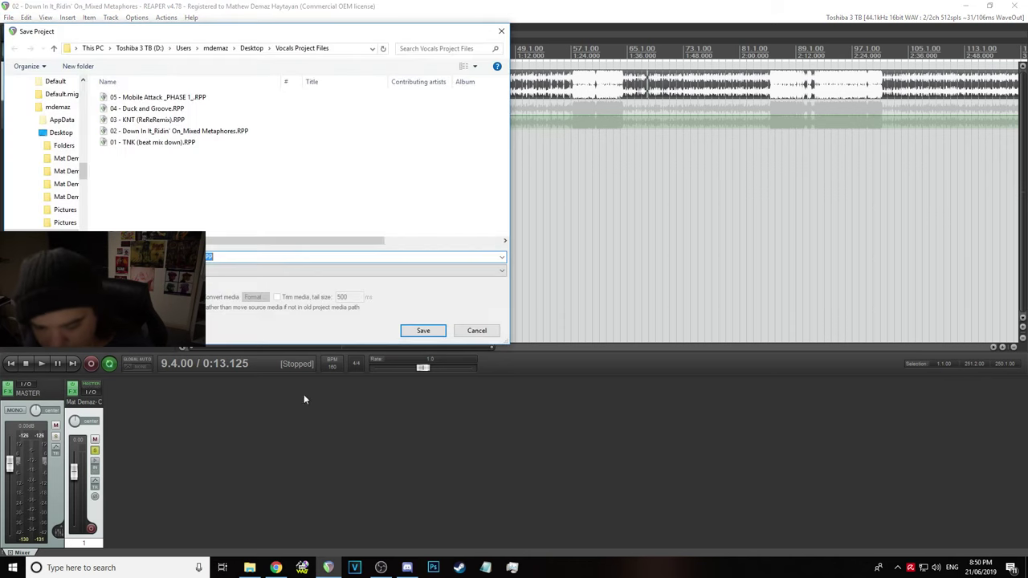
{"action": "left_click", "coordinate": [250, 568]}
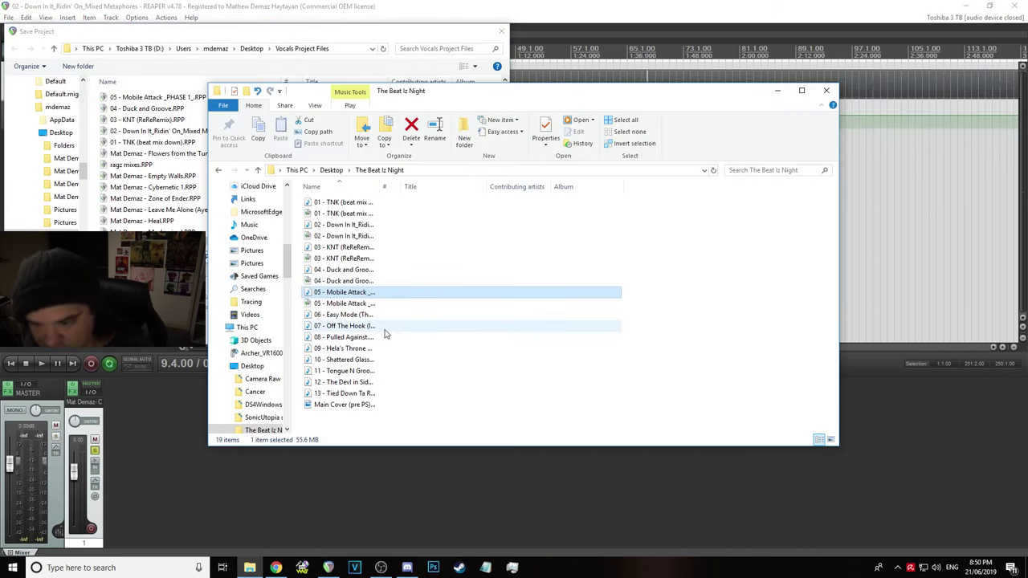
{"action": "left_click", "coordinate": [361, 319]}
{"action": "right_click", "coordinate": [361, 319]}
{"action": "left_click", "coordinate": [393, 295]}
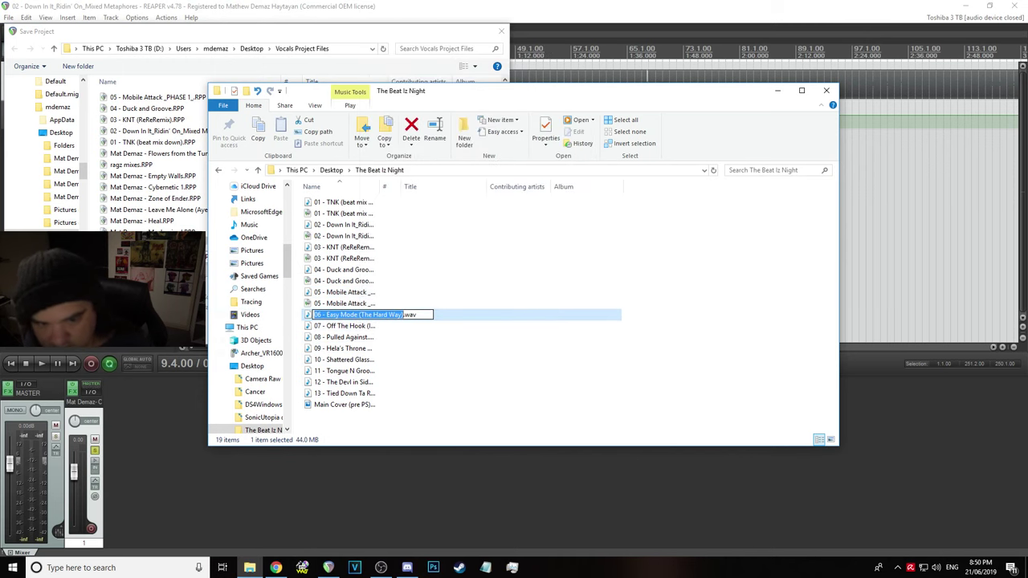
{"action": "left_click", "coordinate": [161, 257]}
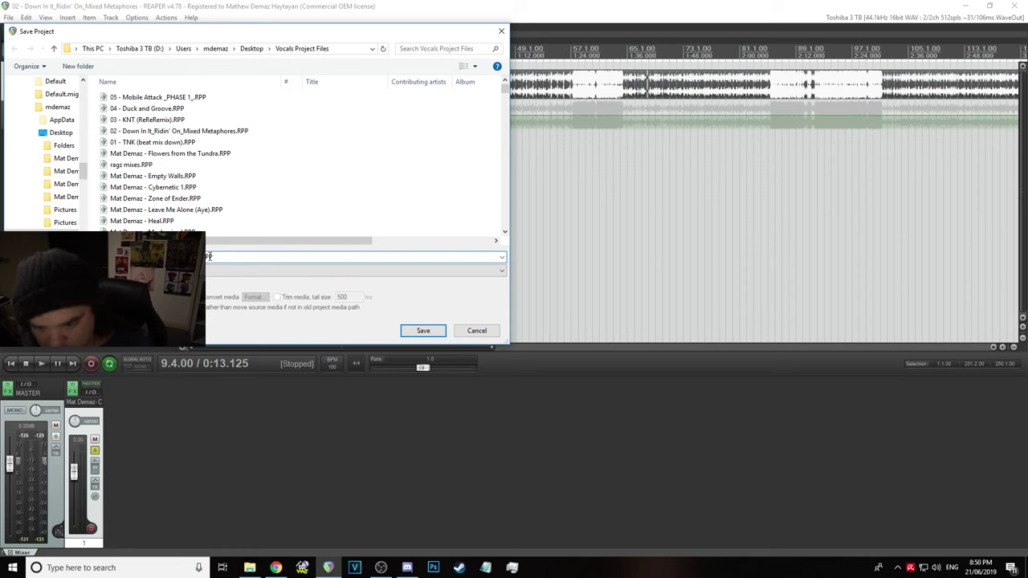
{"action": "key", "text": "ctrl+a"}
{"action": "key", "text": "BackSpace"}
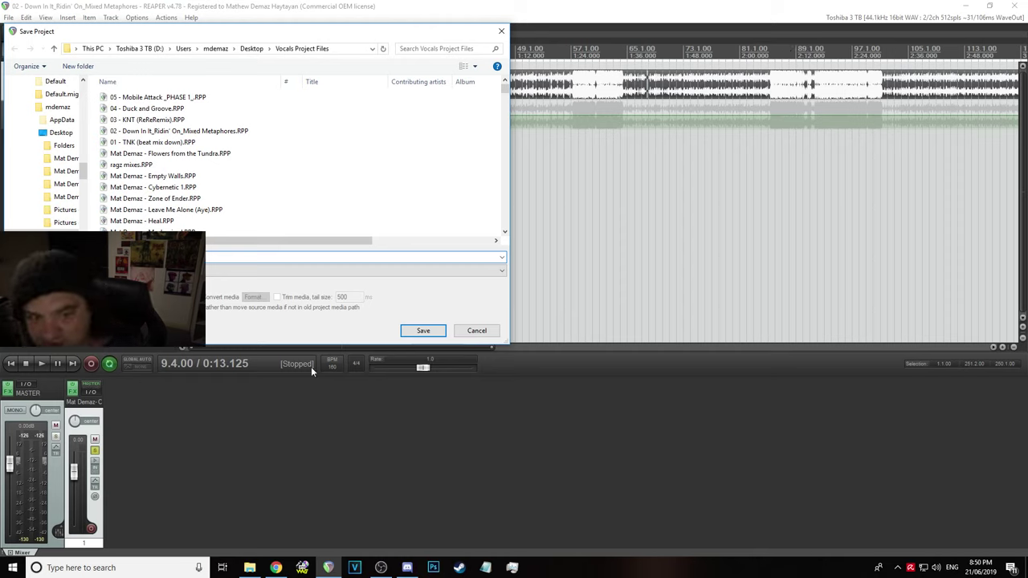
{"action": "left_click", "coordinate": [423, 330]}
Replace the old audio item with "06 - Easy Mode (The Hard Way).wav" from The Beat Iz Night folder at the start of the track
{"action": "left_click", "coordinate": [256, 77]}
{"action": "key", "text": "Delete"}
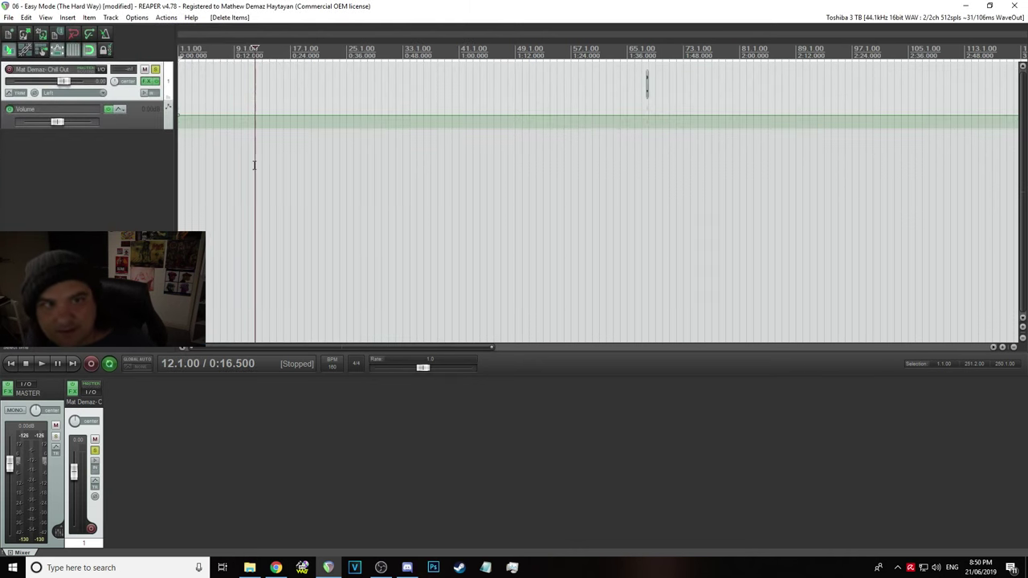
{"action": "left_click", "coordinate": [250, 568]}
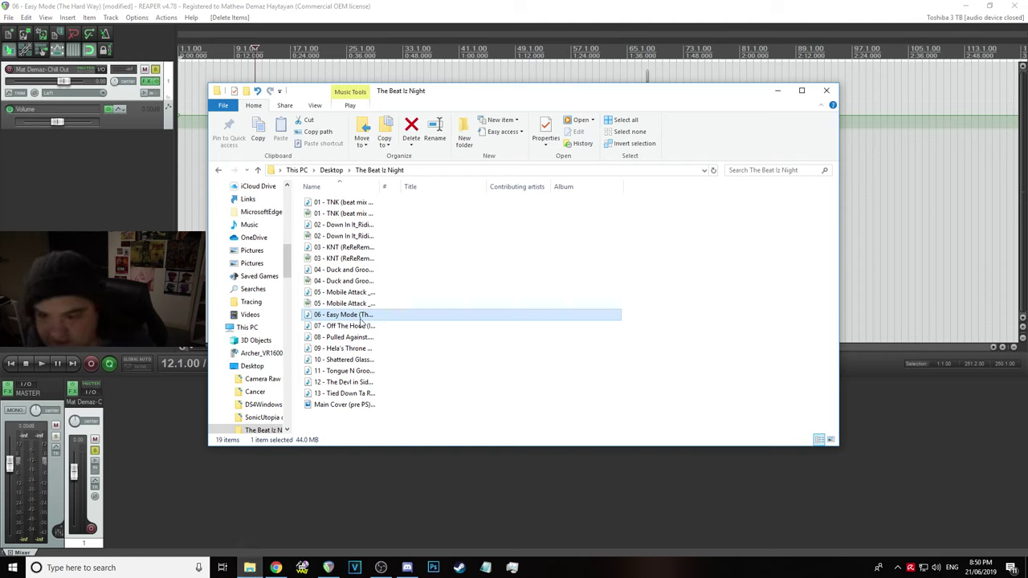
{"action": "left_click_drag", "start_coordinate": [360, 319], "coordinate": [184, 82]}
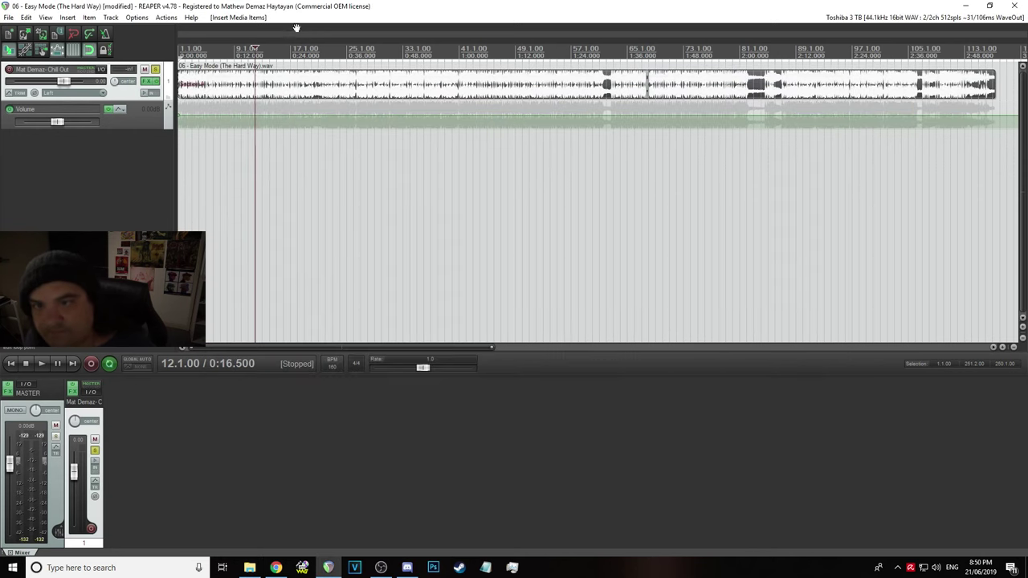
Bypass the track's Ozone 5 and volume effects and play from 24.1.00 with the master volume lowered to about -27.8 dB
{"action": "left_click_drag", "start_coordinate": [343, 86], "coordinate": [341, 85]}
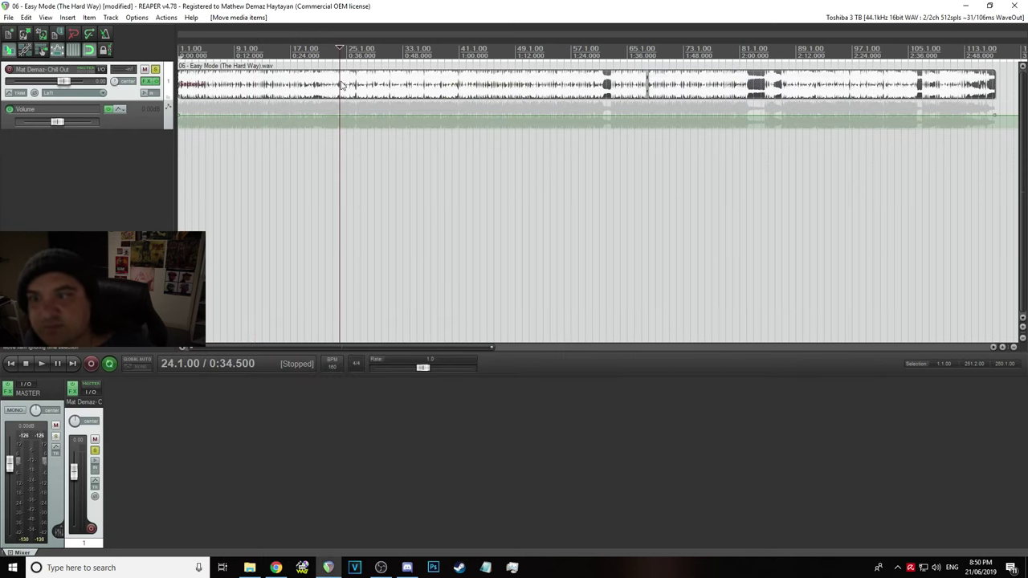
{"action": "left_click", "coordinate": [151, 82]}
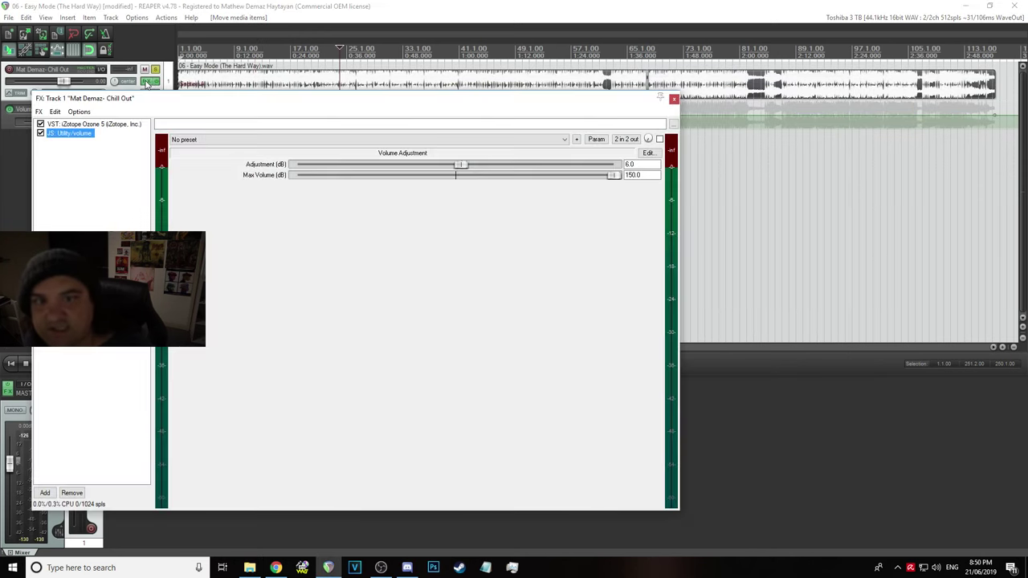
{"action": "left_click", "coordinate": [40, 124]}
{"action": "left_click", "coordinate": [259, 61]}
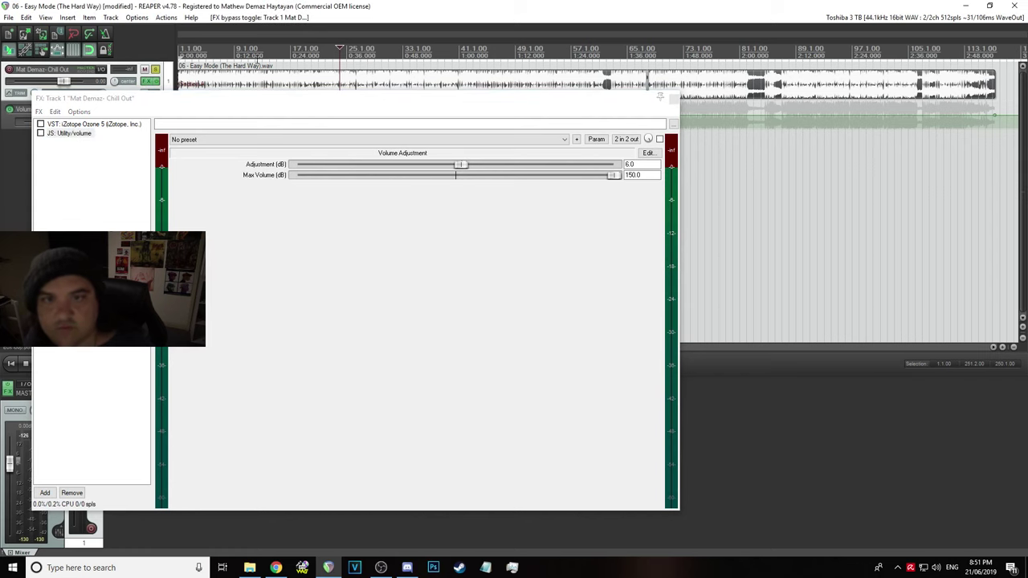
{"action": "left_click_drag", "start_coordinate": [8, 466], "coordinate": [10, 508]}
{"action": "key", "text": "space"}
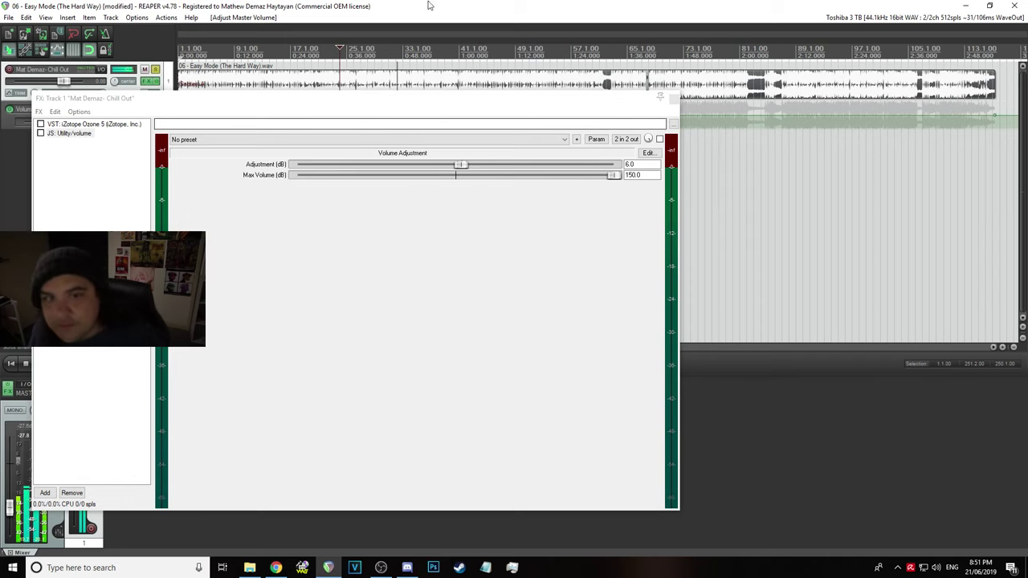
Re-enable the JS volume effect and set its adjustment first to 0 dB and finally to 1.0 dB
{"action": "left_click", "coordinate": [41, 134]}
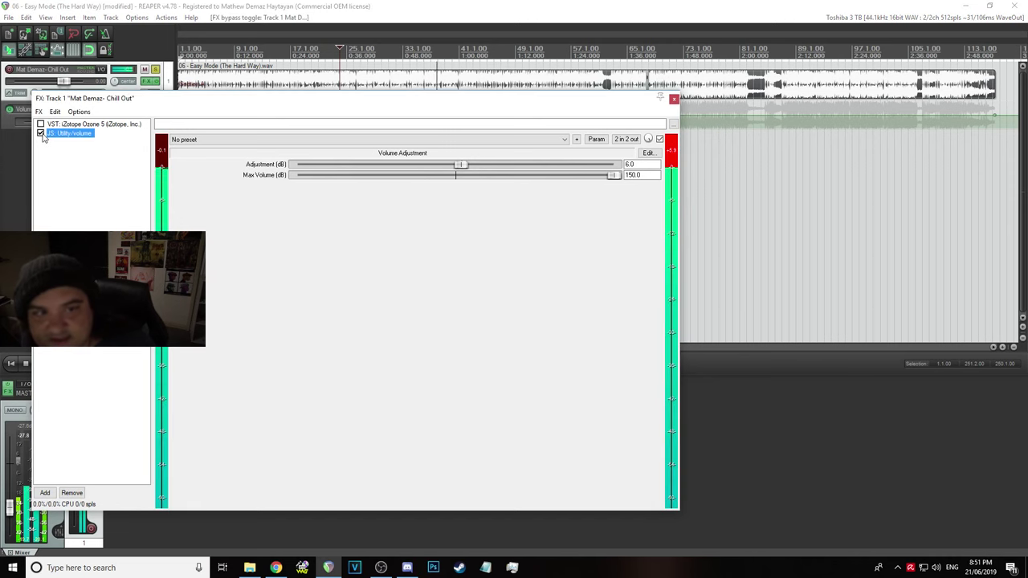
{"action": "double_click", "coordinate": [649, 164]}
{"action": "type", "text": "0"}
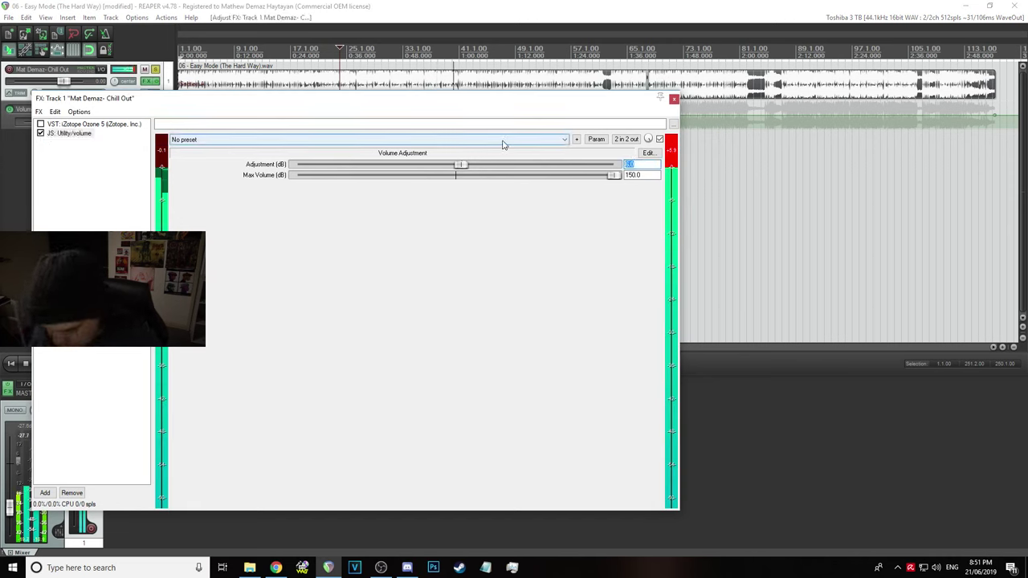
{"action": "left_click", "coordinate": [115, 211]}
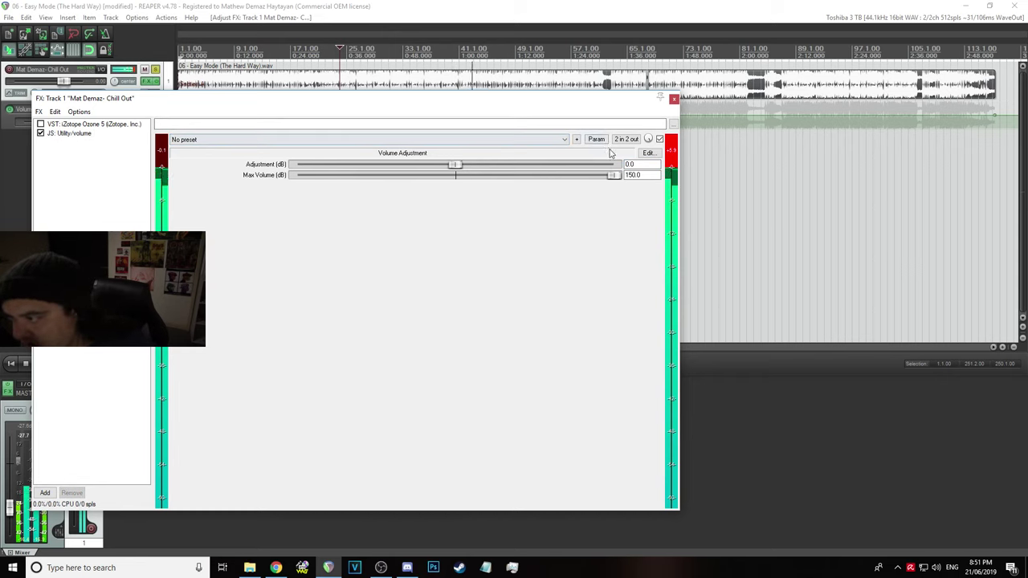
{"action": "double_click", "coordinate": [645, 175]}
{"action": "double_click", "coordinate": [634, 165]}
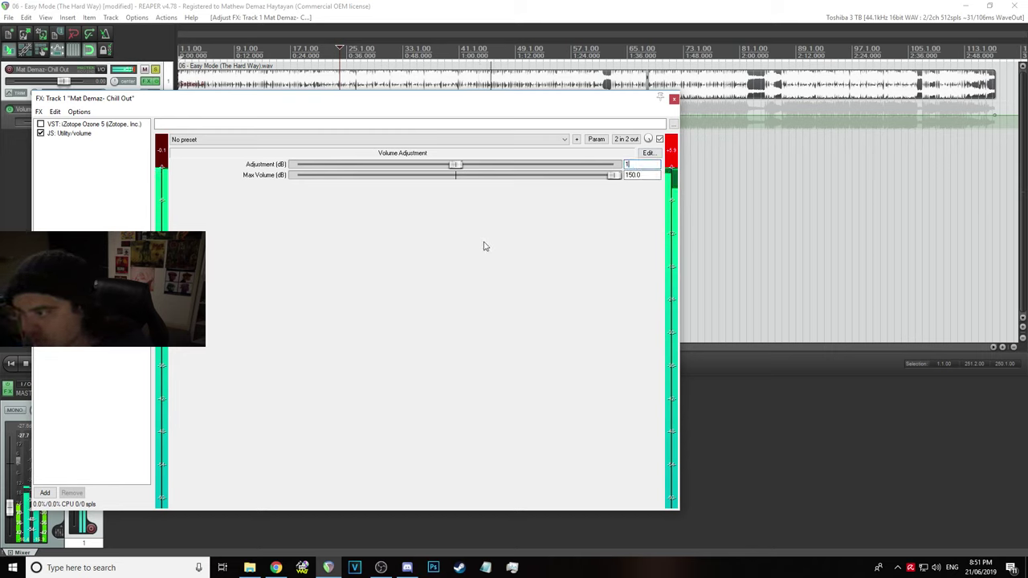
{"action": "type", "text": "1"}
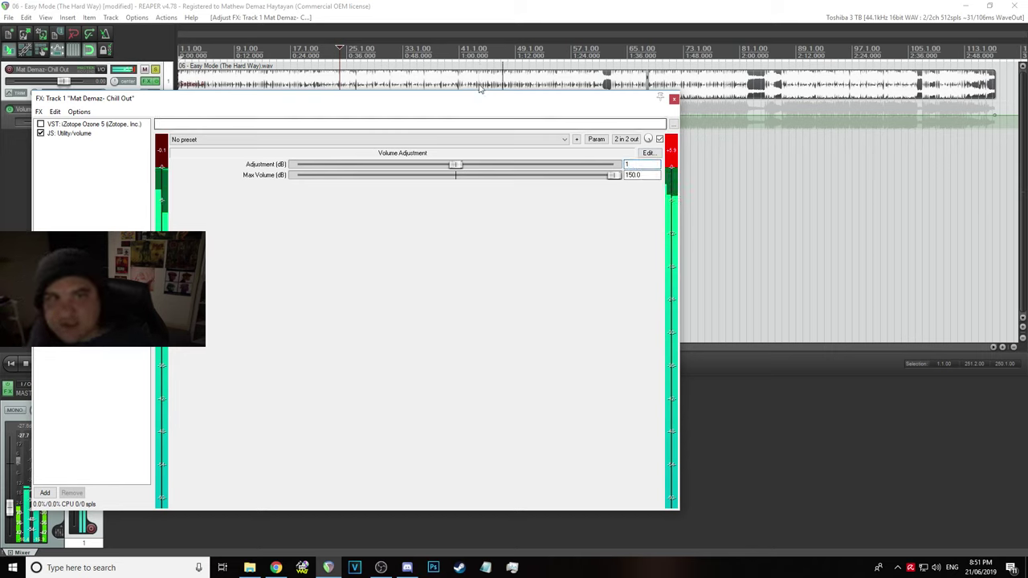
Save the project and close the track's FX chain
{"action": "left_click", "coordinate": [8, 17]}
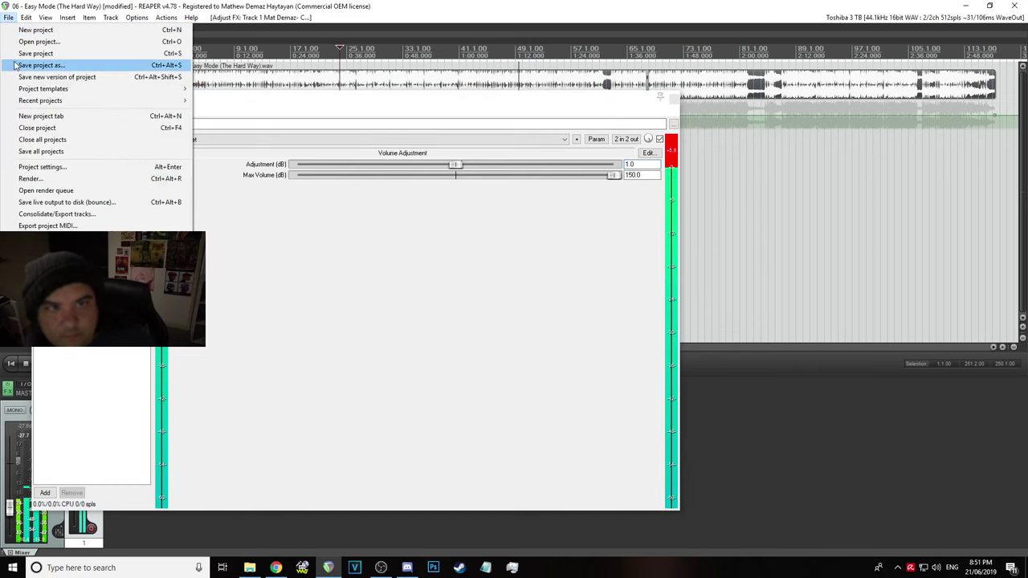
{"action": "left_click", "coordinate": [24, 54]}
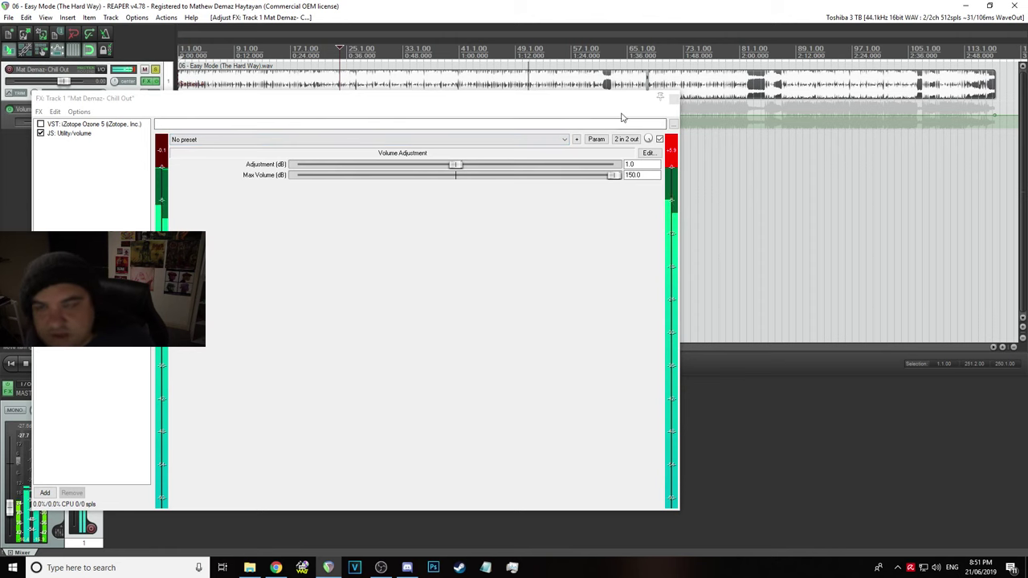
{"action": "left_click", "coordinate": [674, 101]}
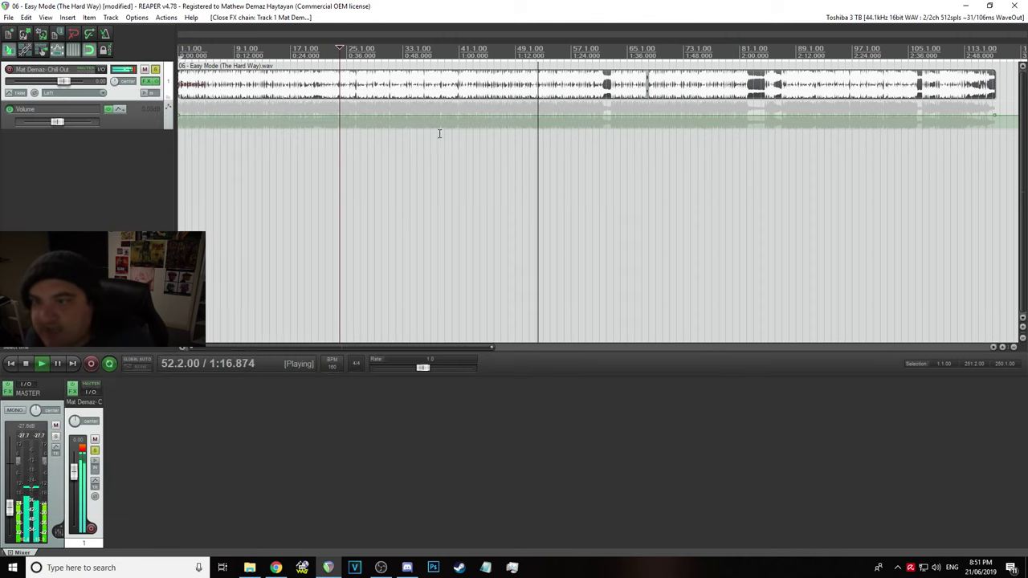
Move the "06 - Easy Mode (The Hard Way).wav" item aside and delete the small leftover "Dub D..." item hidden beneath it around 1:40
{"action": "scroll", "coordinate": [235, 96], "scroll_direction": "down", "scroll_amount": 3}
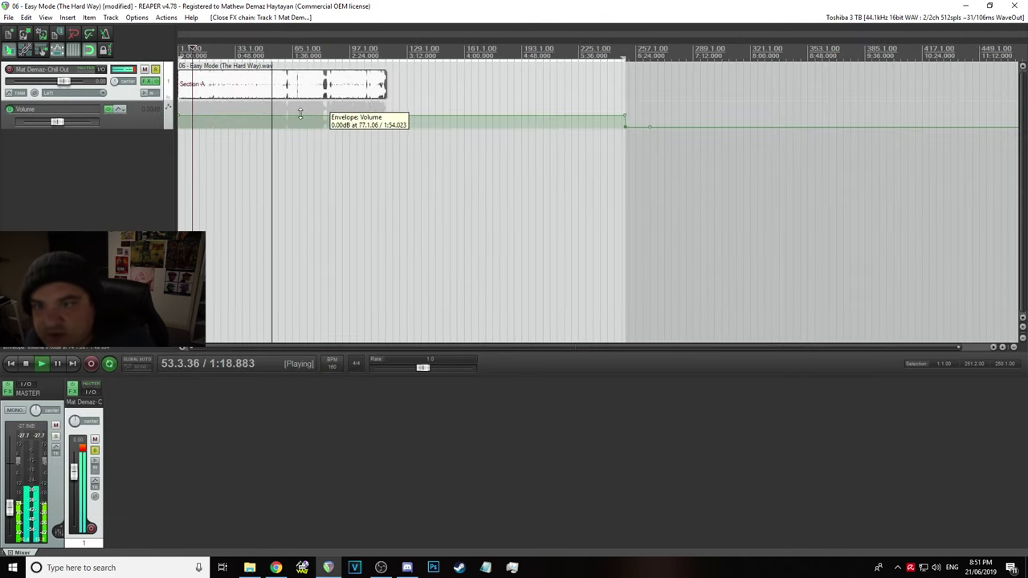
{"action": "left_click_drag", "start_coordinate": [233, 98], "coordinate": [429, 92]}
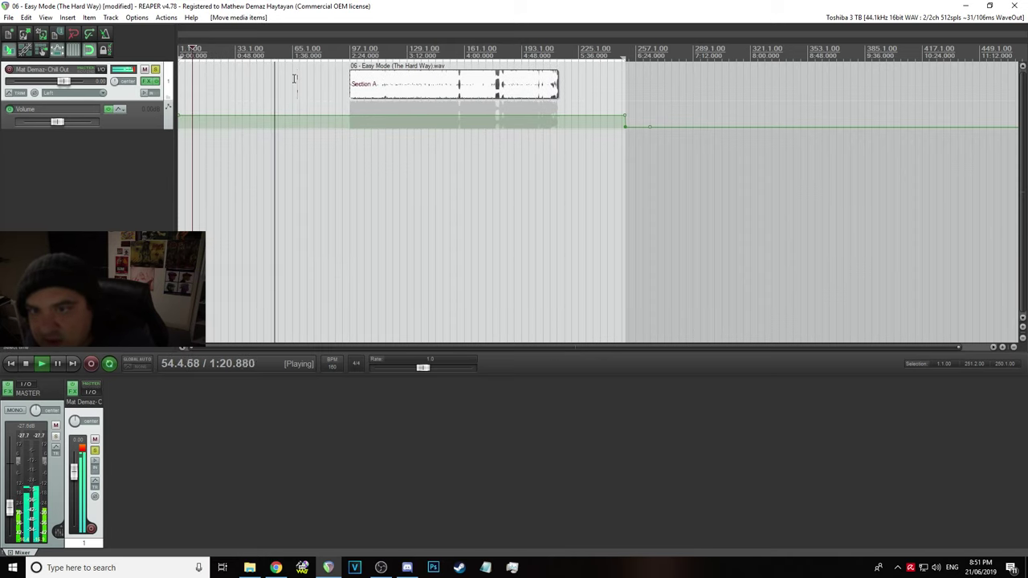
{"action": "left_click", "coordinate": [299, 69]}
{"action": "scroll", "coordinate": [301, 56], "scroll_direction": "up", "scroll_amount": 5}
{"action": "left_click", "coordinate": [424, 84]}
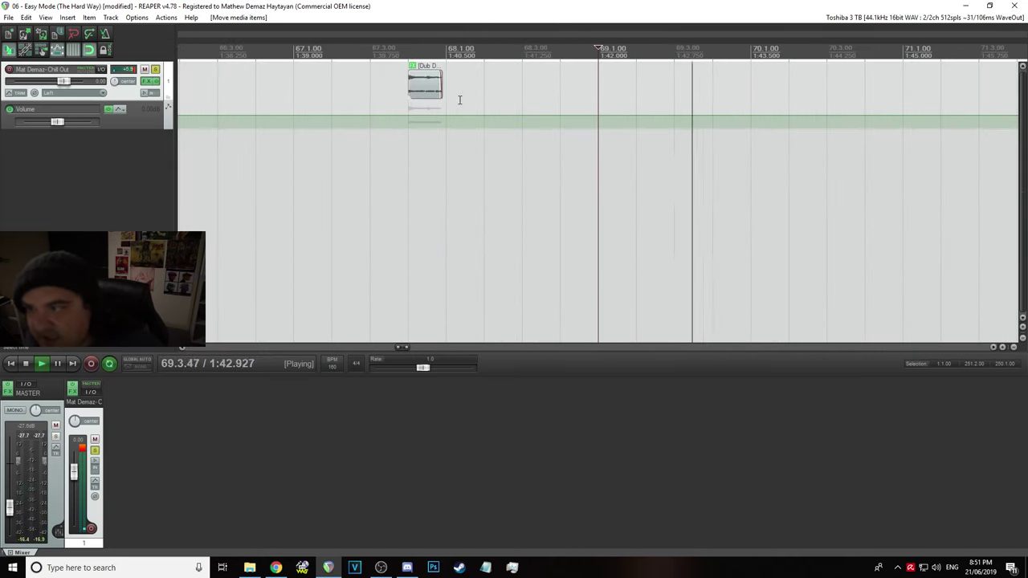
{"action": "key", "text": "Delete"}
{"action": "scroll", "coordinate": [447, 83], "scroll_direction": "down", "scroll_amount": 8}
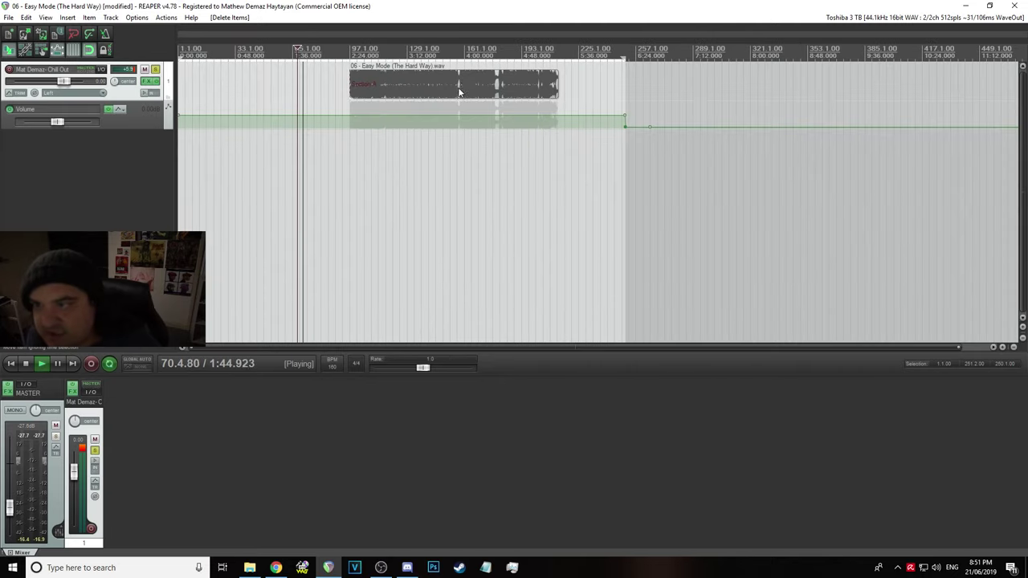
Move the "06 - Easy Mode (The Hard Way).wav" item back to the start of the project and save the project
{"action": "scroll", "coordinate": [466, 89], "scroll_direction": "up", "scroll_amount": 3}
{"action": "left_click_drag", "start_coordinate": [498, 94], "coordinate": [257, 92]}
{"action": "left_click", "coordinate": [8, 17]}
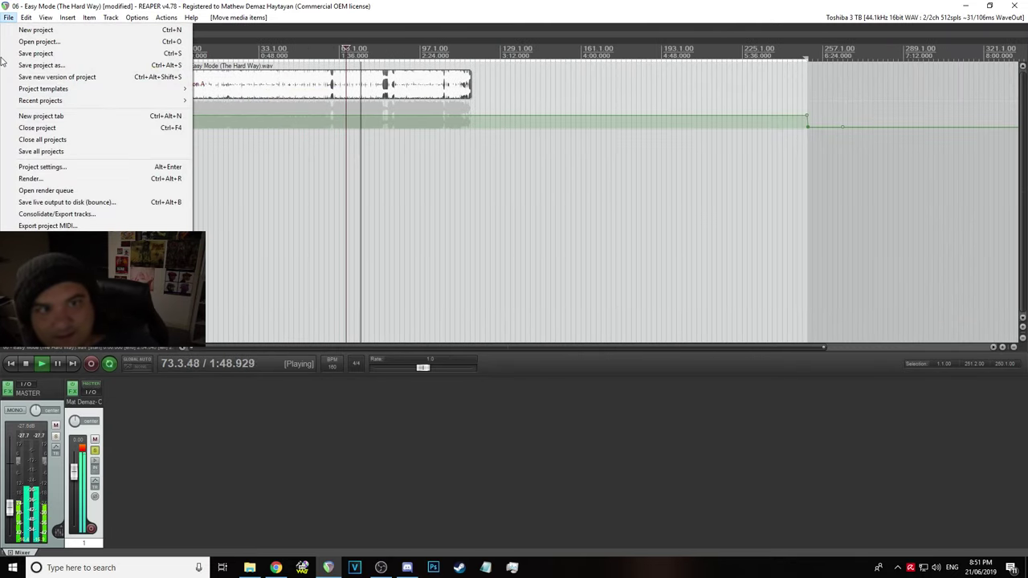
{"action": "left_click", "coordinate": [9, 54]}
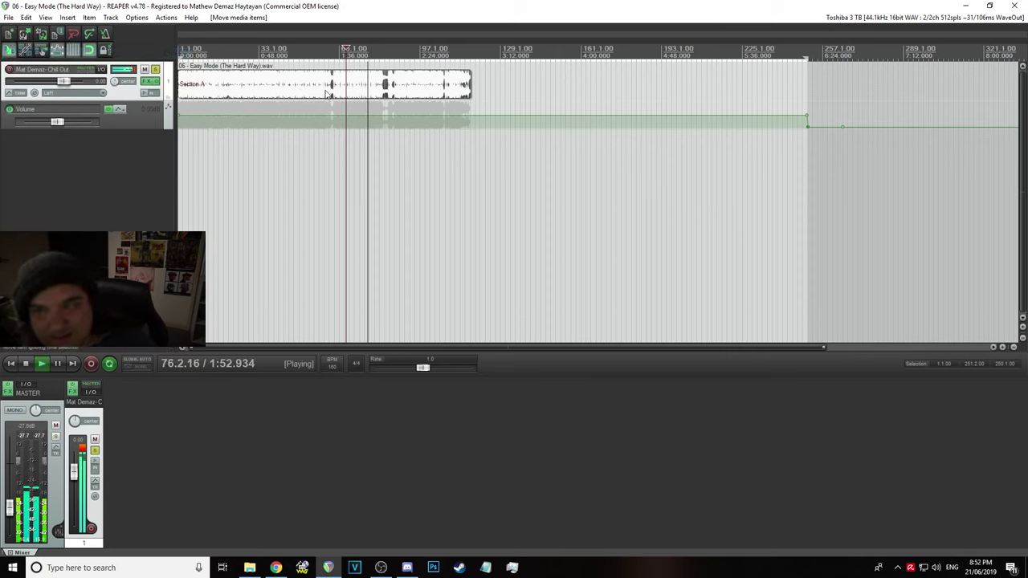
Add a very short fade-in at the start of the audio item, change its fade shape, and play from the project start
{"action": "left_click", "coordinate": [14, 363]}
{"action": "left_click", "coordinate": [14, 363]}
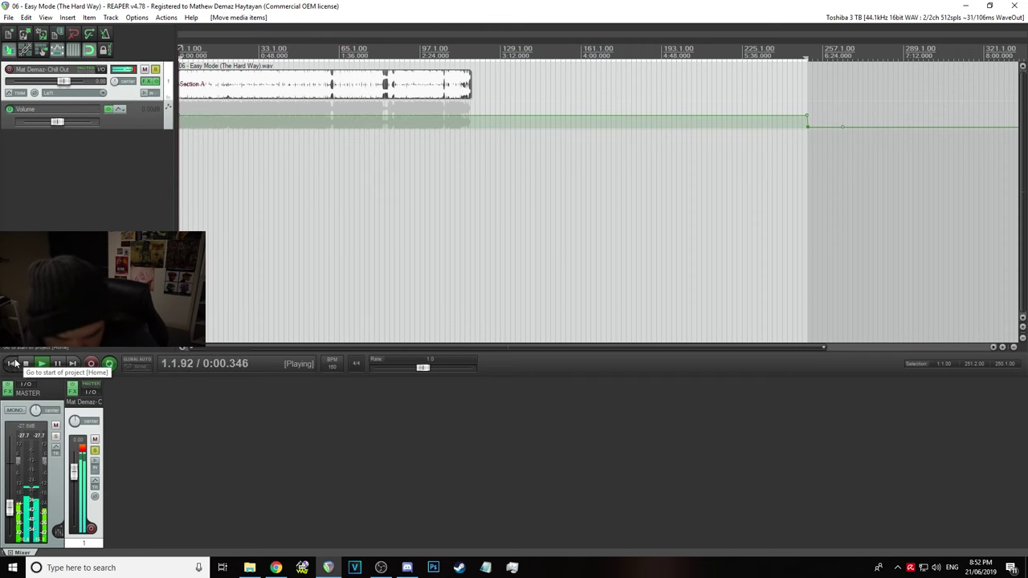
{"action": "left_click", "coordinate": [14, 363]}
{"action": "left_click", "coordinate": [14, 363]}
{"action": "key", "text": "space"}
{"action": "scroll", "coordinate": [194, 148], "scroll_direction": "up", "scroll_amount": 6}
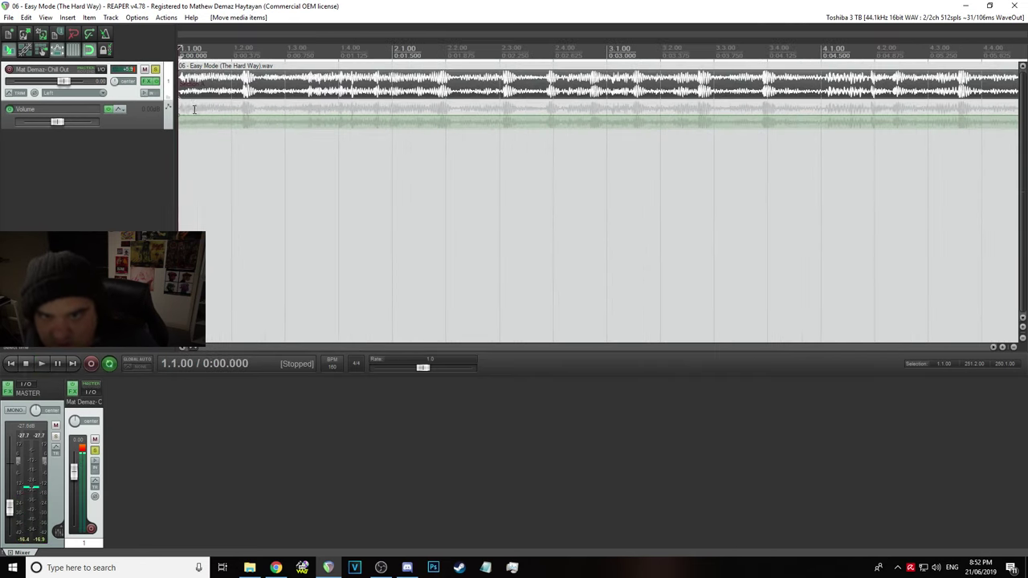
{"action": "scroll", "coordinate": [194, 89], "scroll_direction": "up", "scroll_amount": 4}
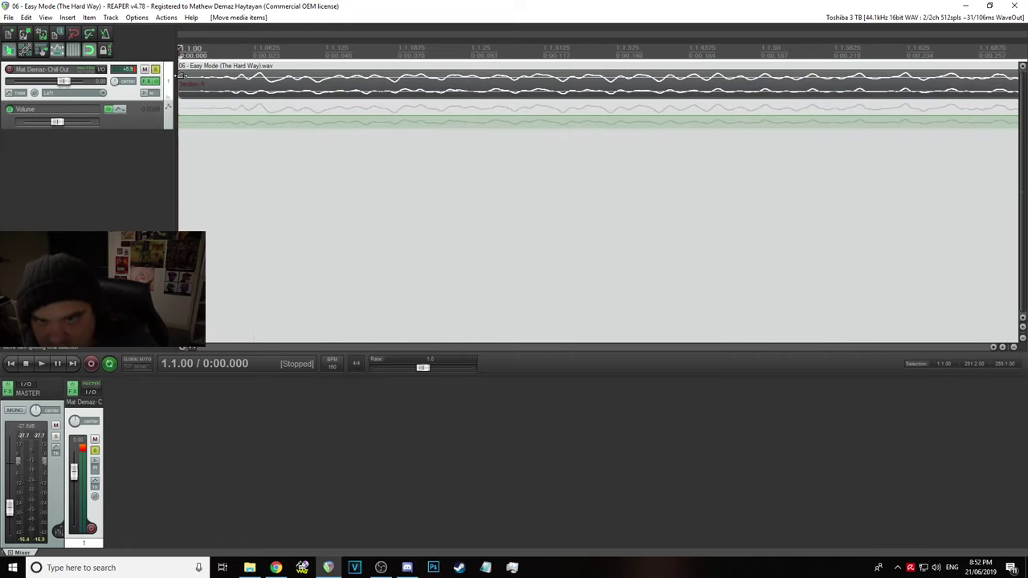
{"action": "left_click_drag", "start_coordinate": [180, 71], "coordinate": [193, 74]}
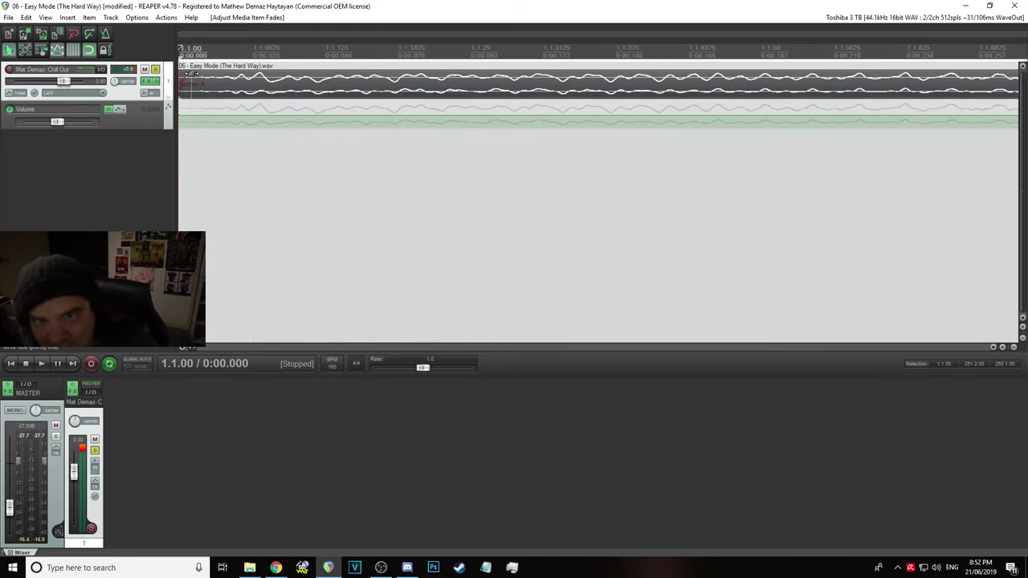
{"action": "right_click", "coordinate": [193, 74]}
{"action": "left_click", "coordinate": [222, 165]}
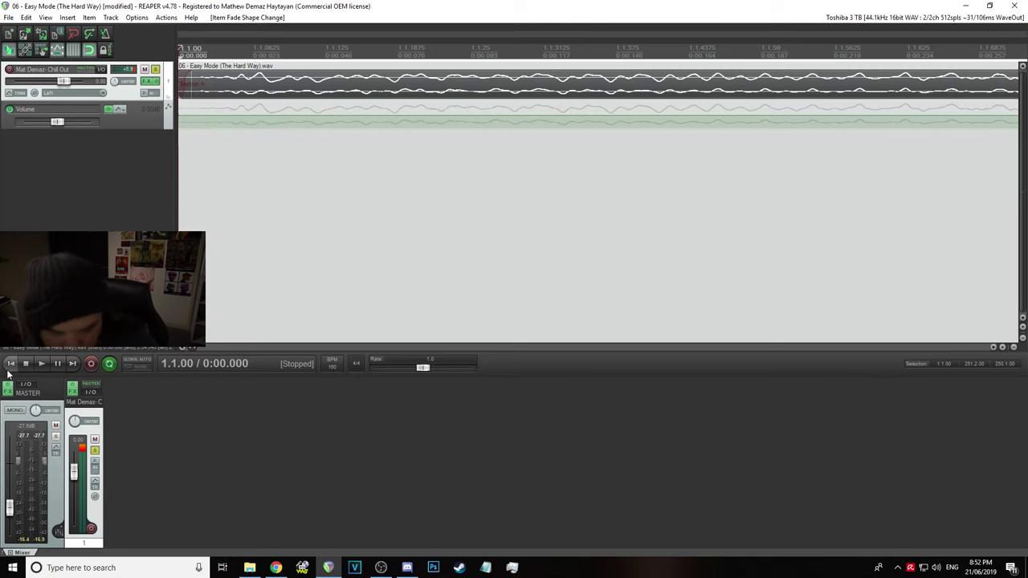
{"action": "left_click", "coordinate": [42, 363]}
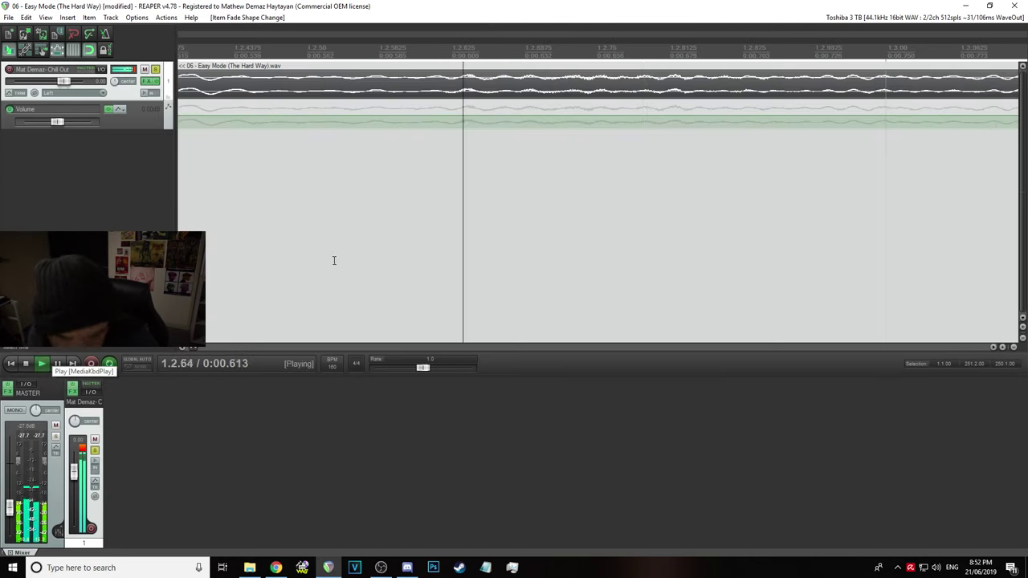
Add a very short fade-out at the end of the audio item and change its fade shape
{"action": "scroll", "coordinate": [351, 248], "scroll_direction": "down", "scroll_amount": 15}
{"action": "left_click", "coordinate": [322, 73]}
{"action": "scroll", "coordinate": [379, 91], "scroll_direction": "up", "scroll_amount": 10}
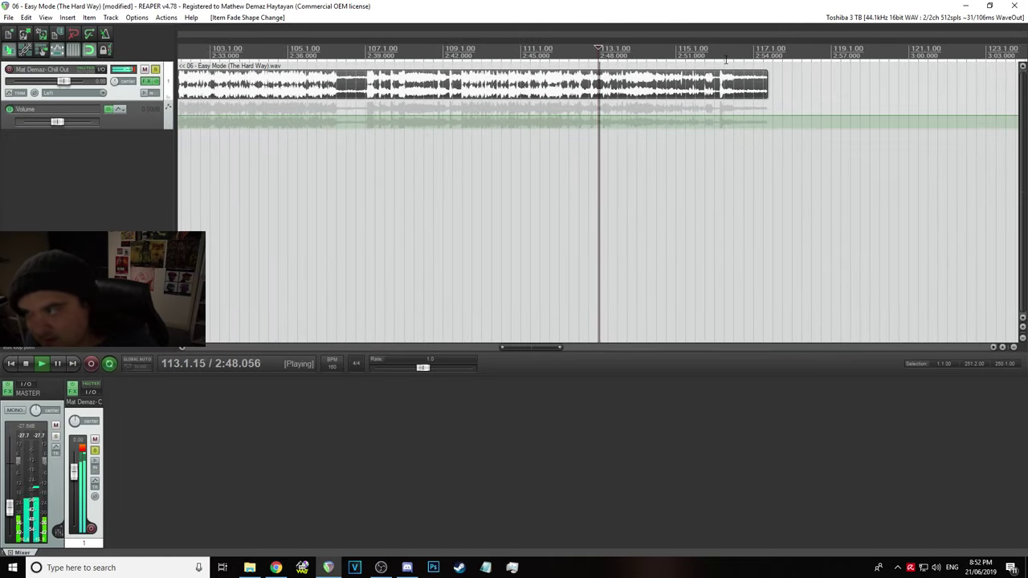
{"action": "scroll", "coordinate": [735, 76], "scroll_direction": "up", "scroll_amount": 4}
{"action": "key", "text": "space"}
{"action": "left_click", "coordinate": [460, 80]}
{"action": "left_click", "coordinate": [615, 83]}
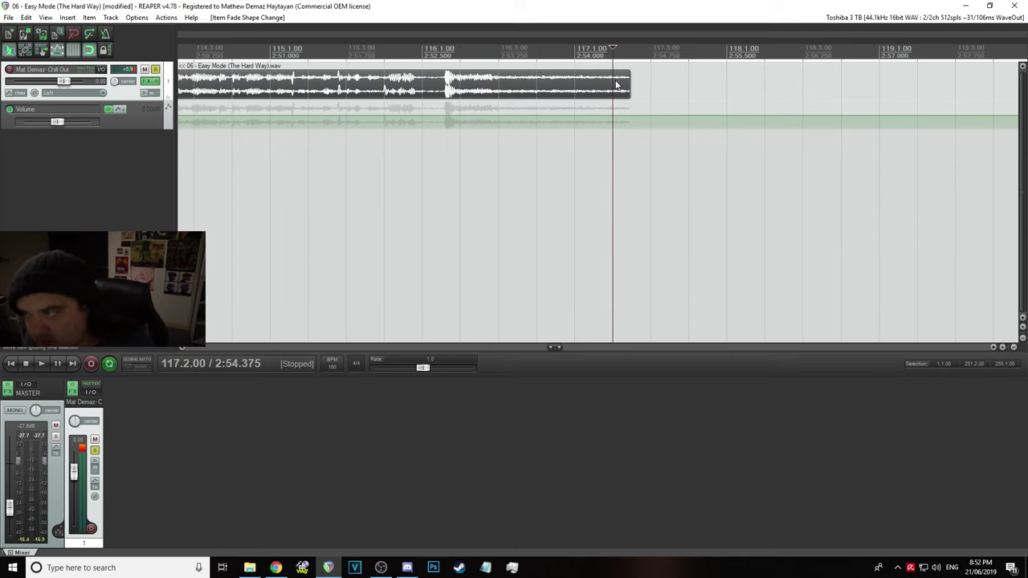
{"action": "scroll", "coordinate": [617, 83], "scroll_direction": "up", "scroll_amount": 8}
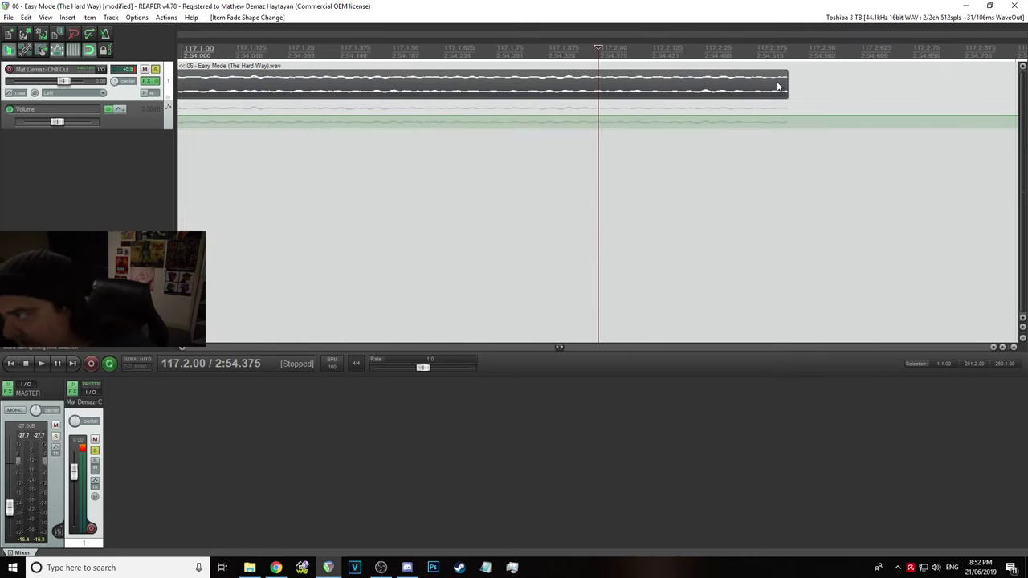
{"action": "left_click_drag", "start_coordinate": [787, 72], "coordinate": [769, 73]}
{"action": "right_click", "coordinate": [768, 73]}
{"action": "left_click", "coordinate": [781, 163]}
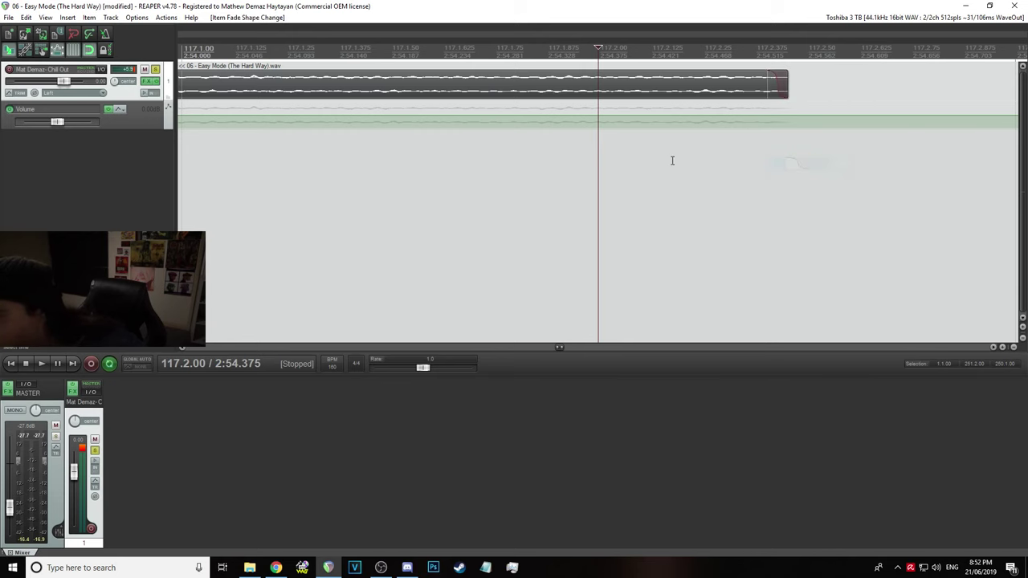
Play the item's ending from 116.4.00 to check the fade-out, and save the project
{"action": "scroll", "coordinate": [672, 158], "scroll_direction": "down", "scroll_amount": 8}
{"action": "left_click", "coordinate": [563, 48]}
{"action": "key", "text": "space"}
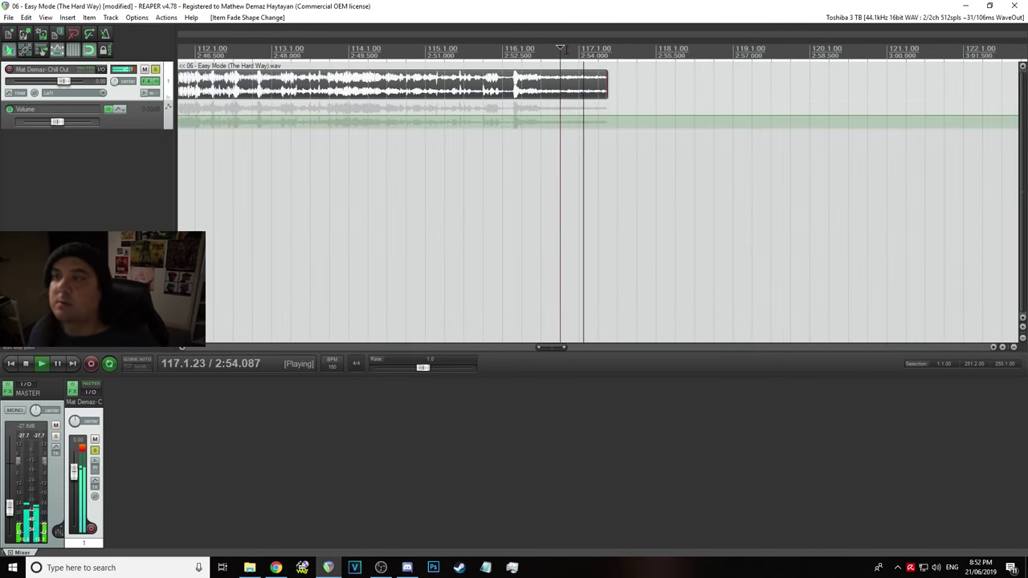
{"action": "key", "text": "space"}
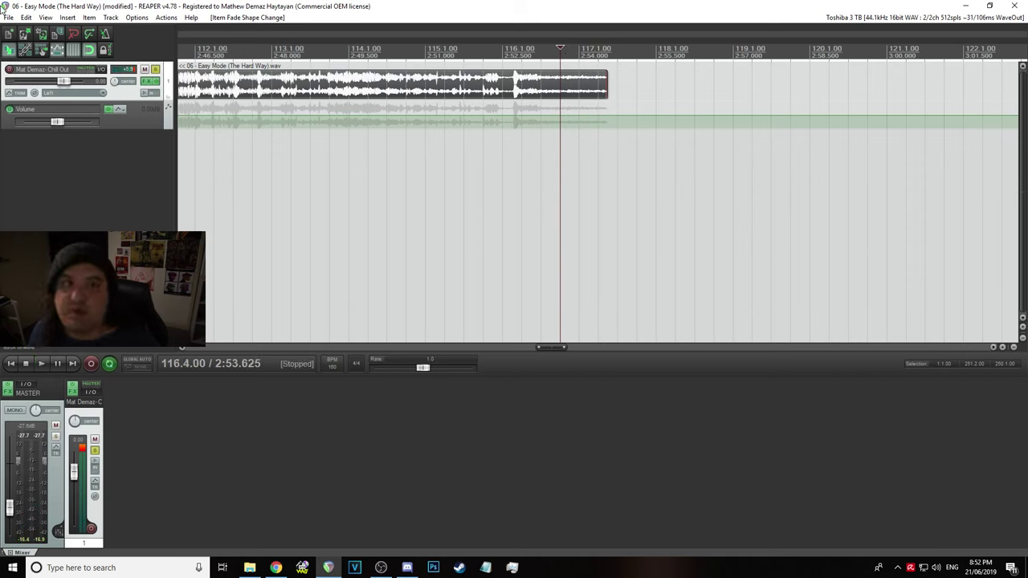
{"action": "left_click", "coordinate": [6, 17]}
{"action": "left_click", "coordinate": [18, 51]}
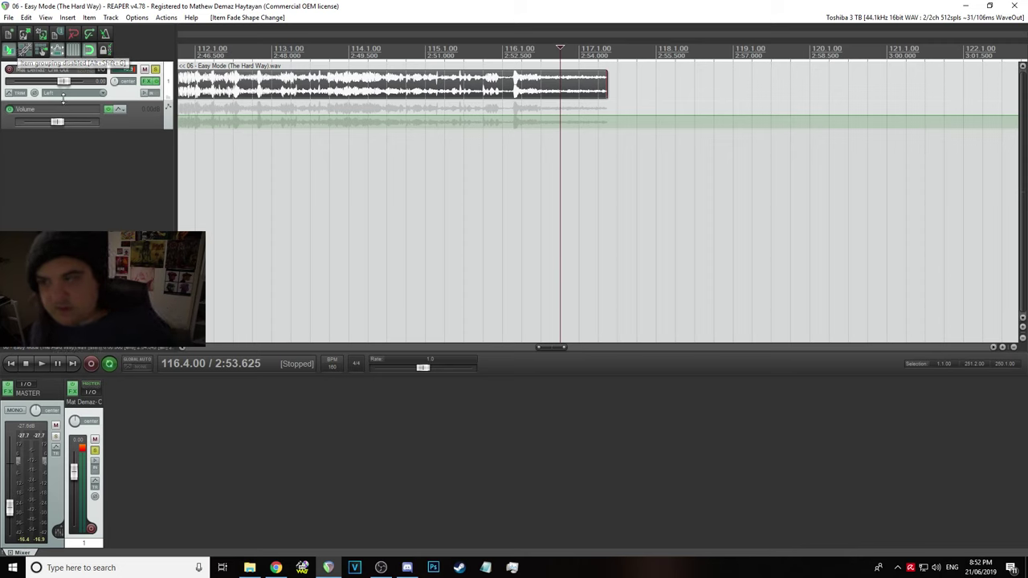
Bypass the track's volume envelope and save the project
{"action": "left_click", "coordinate": [109, 109]}
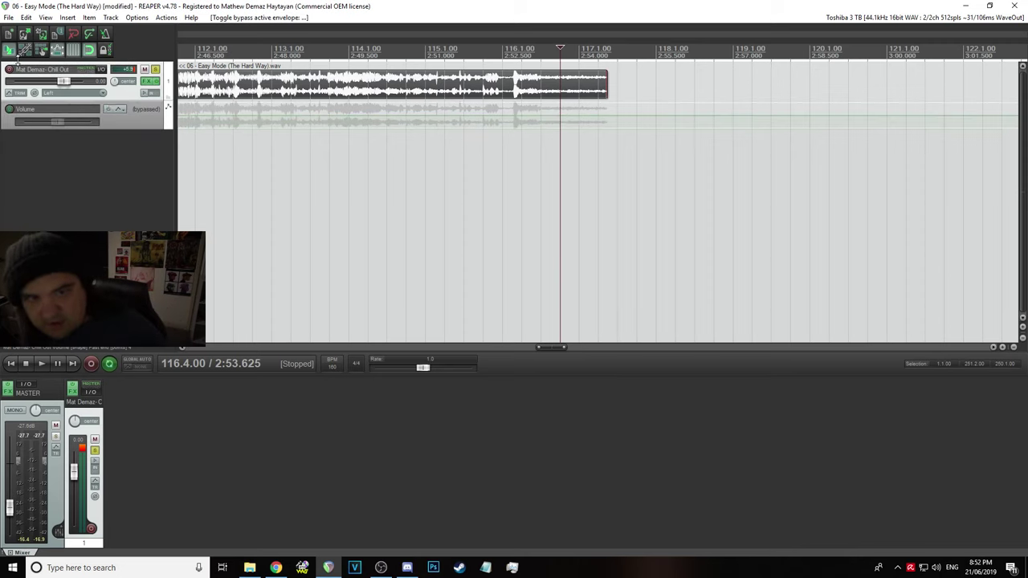
{"action": "left_click", "coordinate": [8, 17]}
{"action": "left_click", "coordinate": [18, 51]}
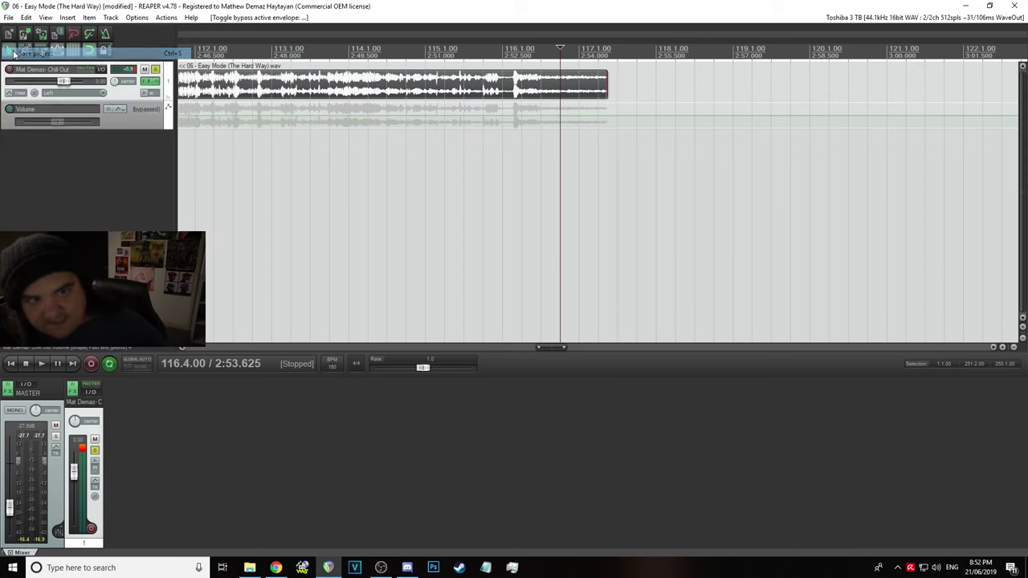
{"action": "left_click", "coordinate": [8, 22]}
{"action": "left_click", "coordinate": [15, 51]}
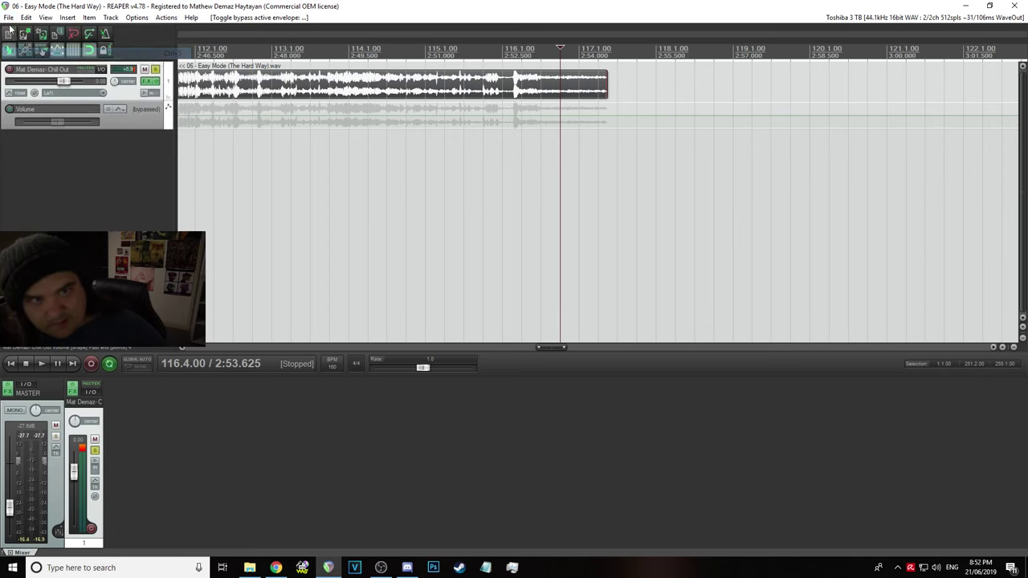
Reset the master volume to 0.00 dB and save the project again
{"action": "left_click", "coordinate": [8, 19]}
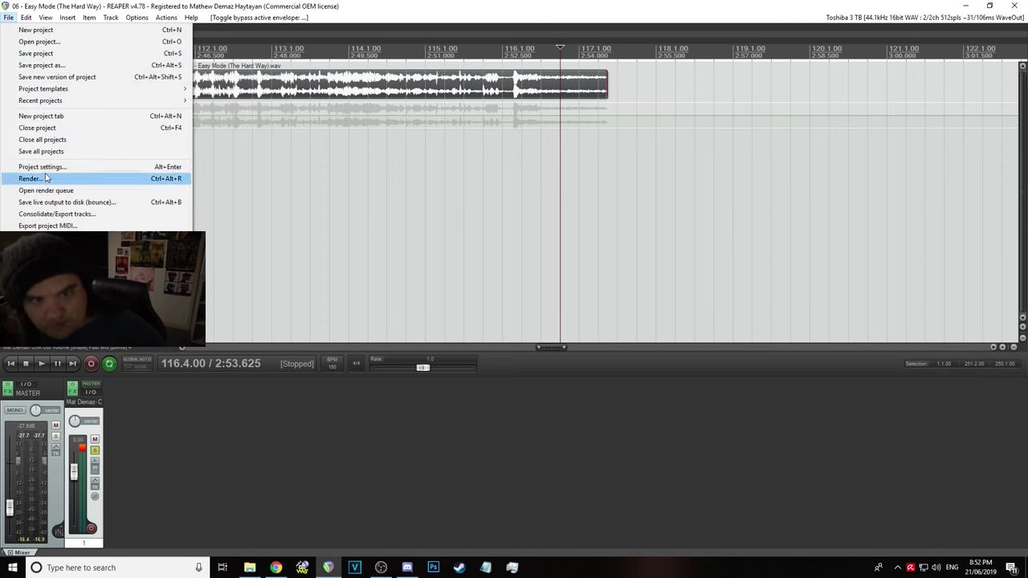
{"action": "double_click", "coordinate": [9, 508]}
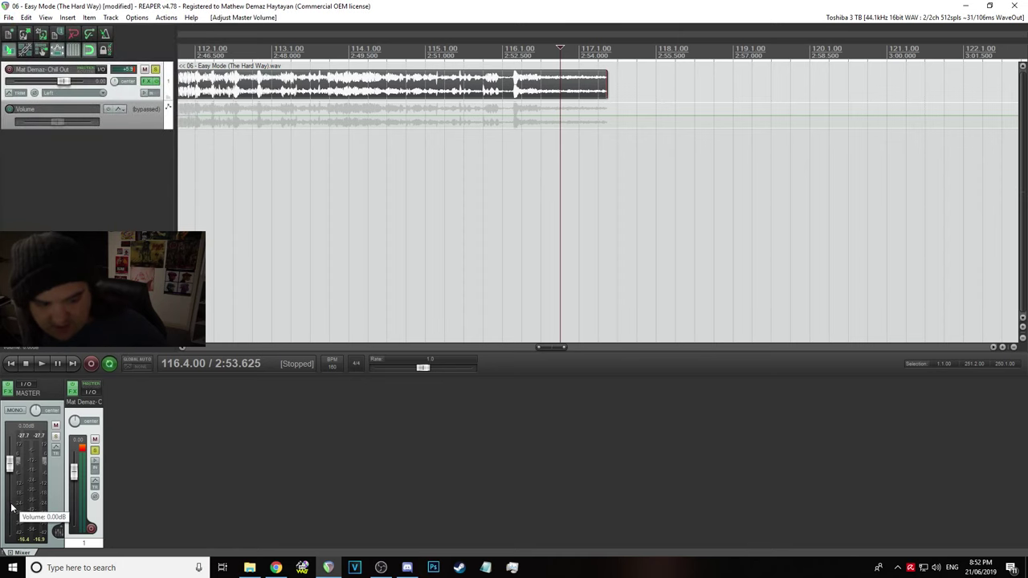
{"action": "left_click", "coordinate": [6, 19]}
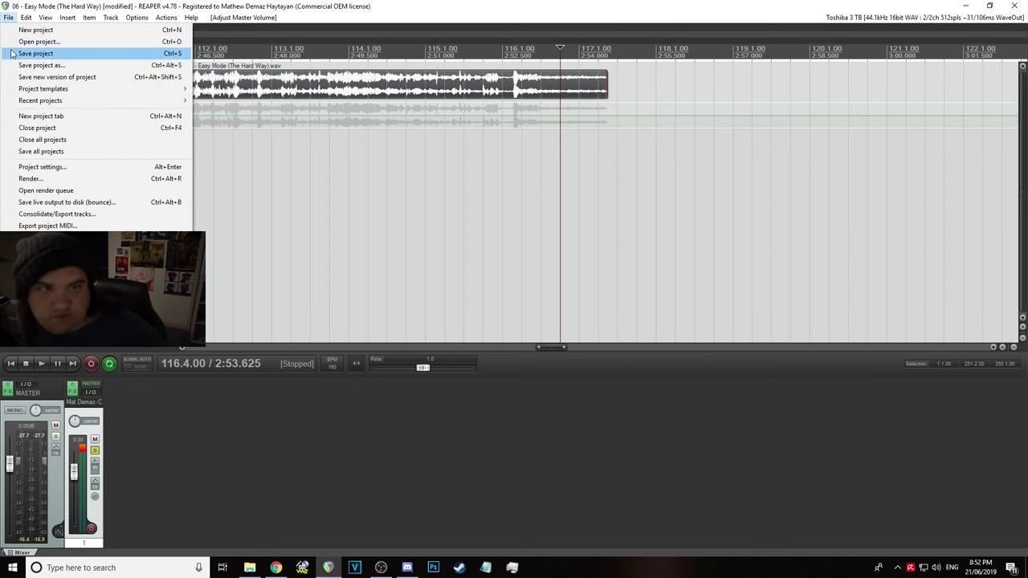
{"action": "left_click", "coordinate": [14, 51]}
Set the render file name to "06 - Easy Mode (The Hard Way)", copied from the WAV in the The Beat Iz Night folder
{"action": "left_click", "coordinate": [8, 18]}
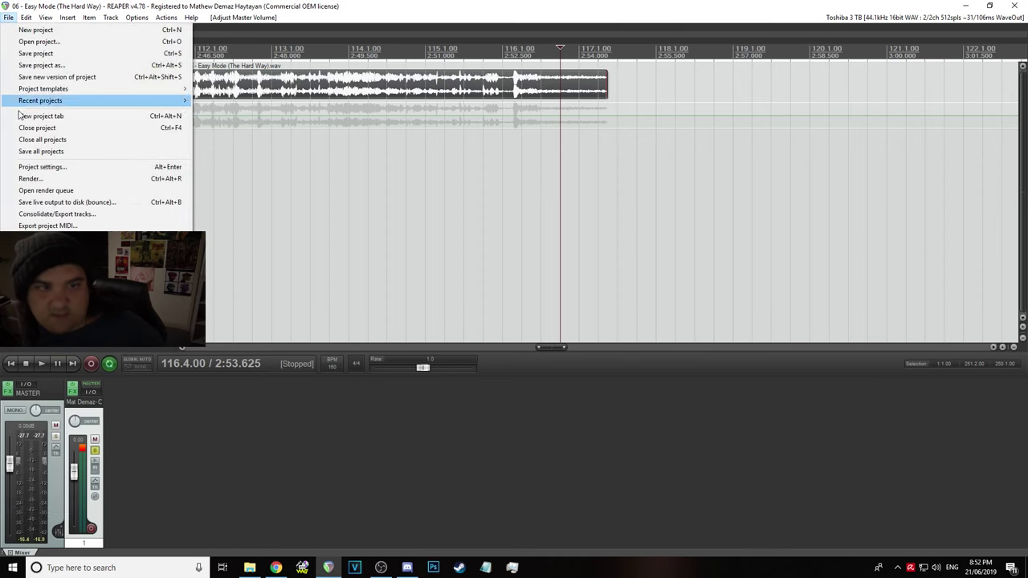
{"action": "left_click", "coordinate": [42, 182]}
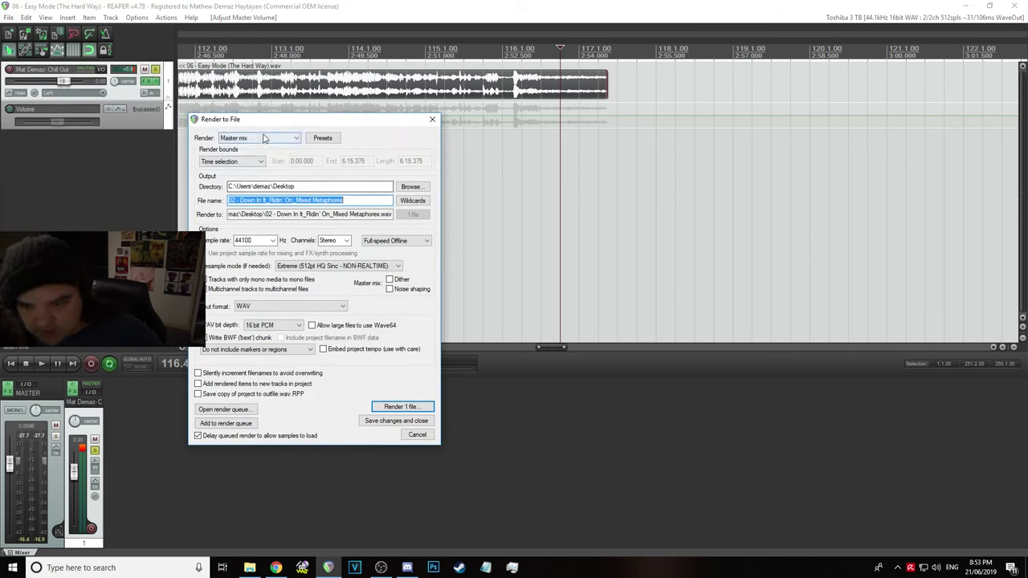
{"action": "left_click", "coordinate": [247, 571]}
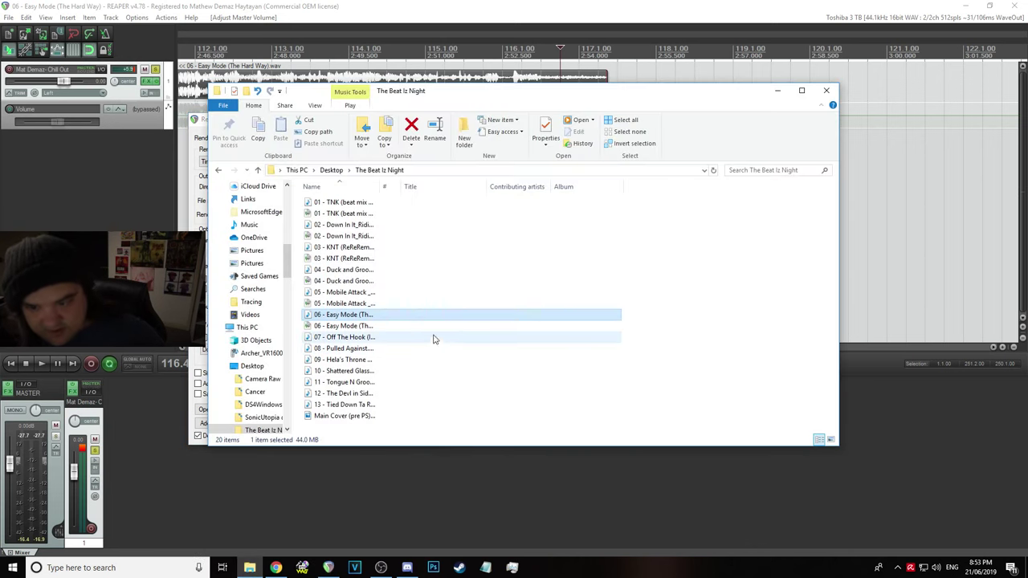
{"action": "right_click", "coordinate": [374, 319]}
{"action": "left_click", "coordinate": [403, 291]}
{"action": "key", "text": "ctrl+c"}
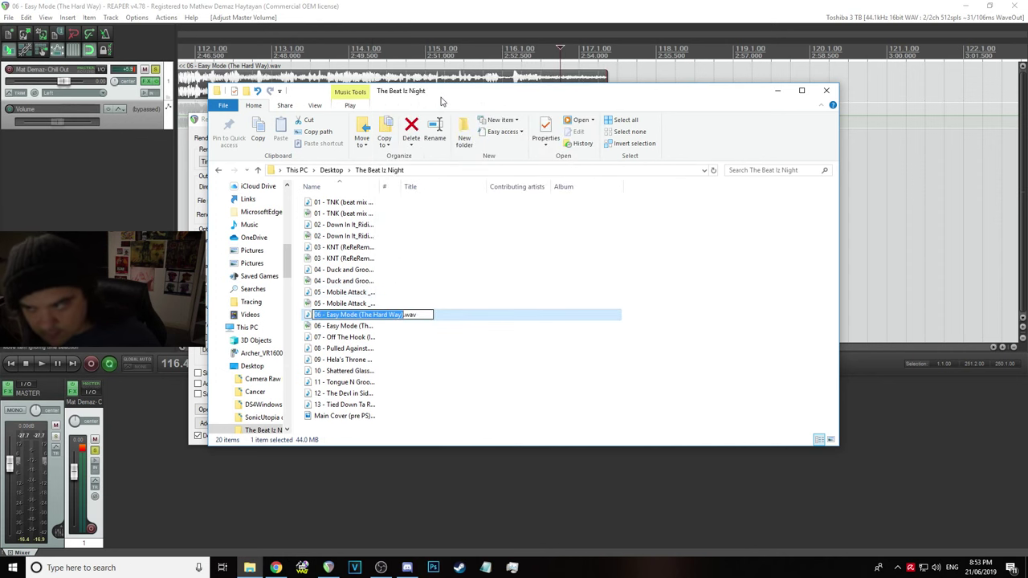
{"action": "left_click_drag", "start_coordinate": [443, 94], "coordinate": [471, 232]}
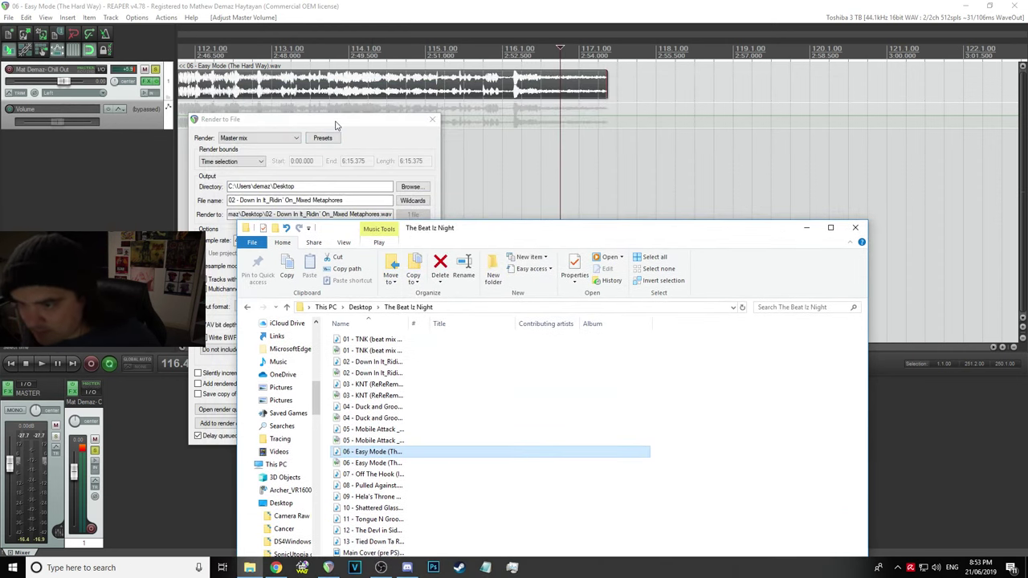
{"action": "left_click", "coordinate": [340, 122]}
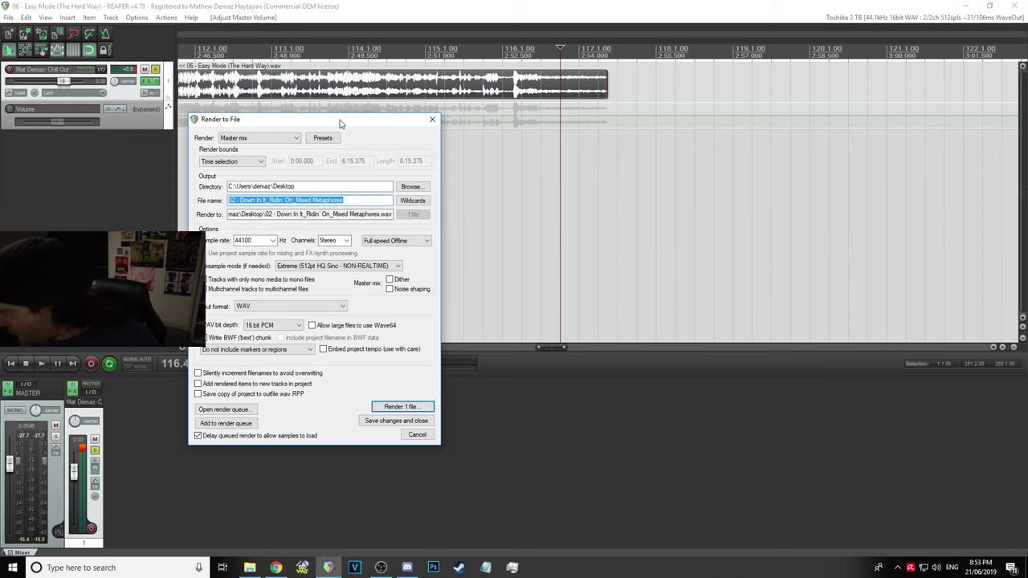
{"action": "key", "text": "ctrl+v"}
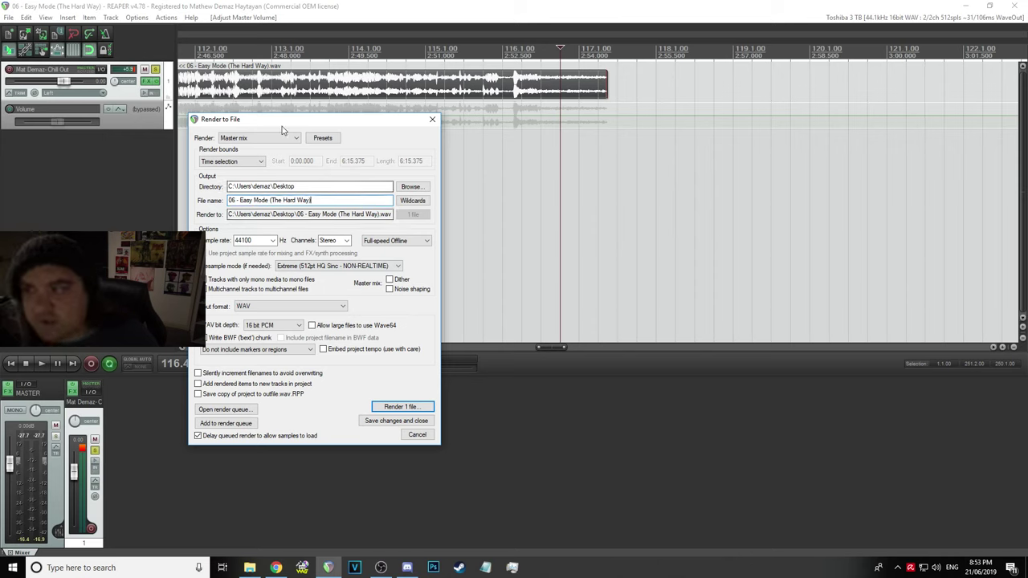
Set the render bounds to Entire project and render the file
{"action": "left_click", "coordinate": [233, 161]}
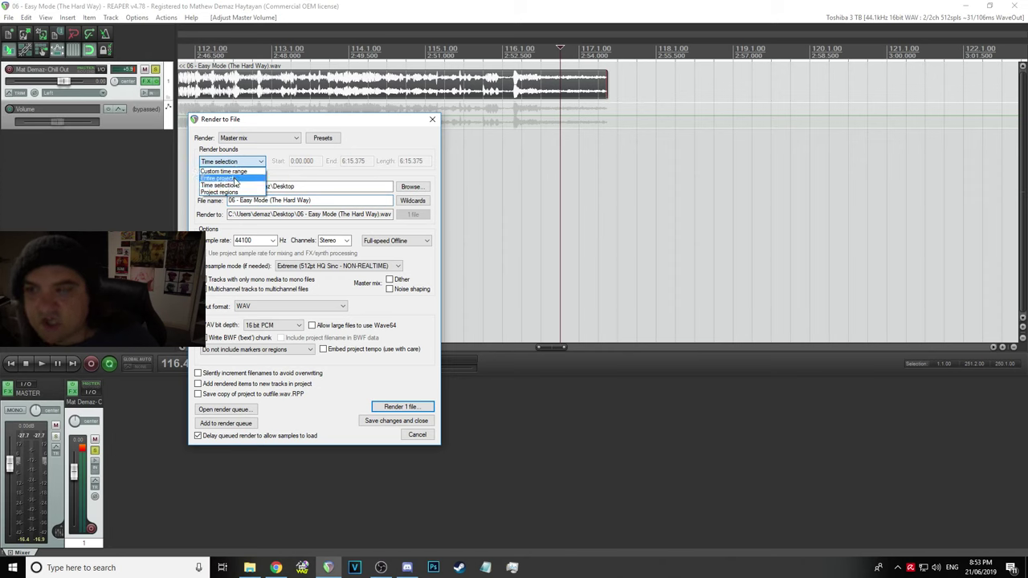
{"action": "left_click", "coordinate": [233, 178]}
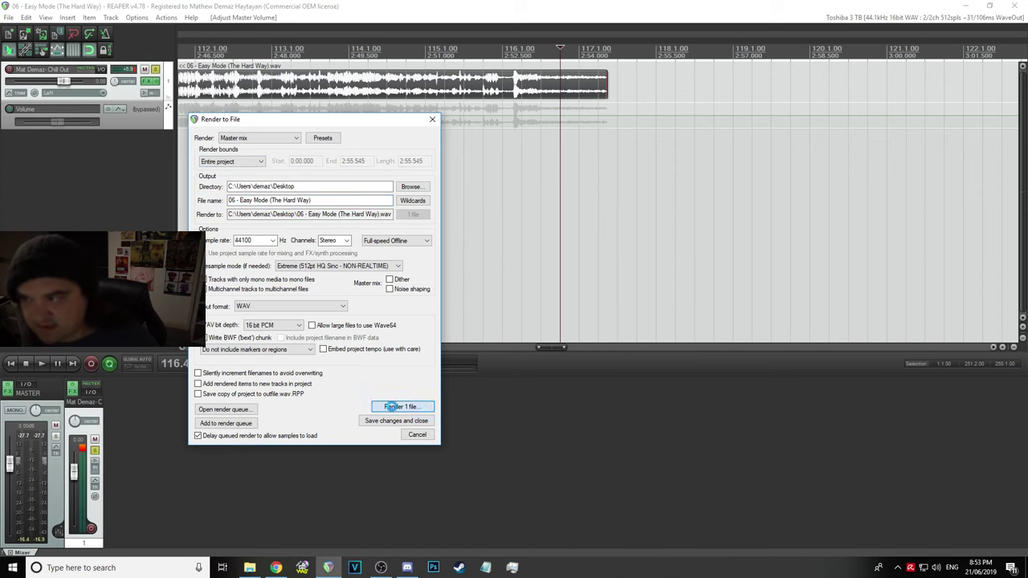
{"action": "left_click", "coordinate": [392, 408]}
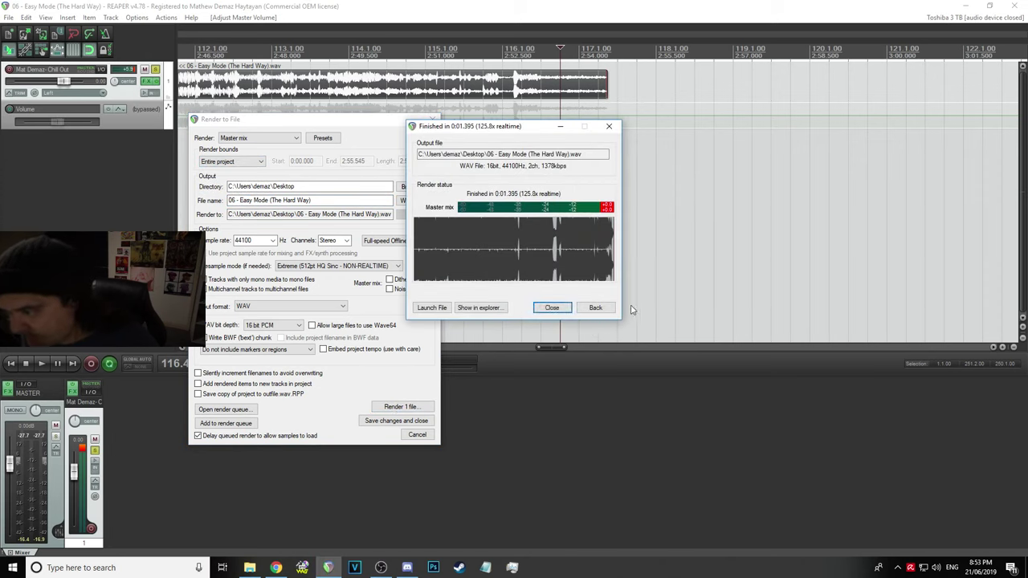
Close the finished render report and save the project
{"action": "left_click", "coordinate": [563, 309]}
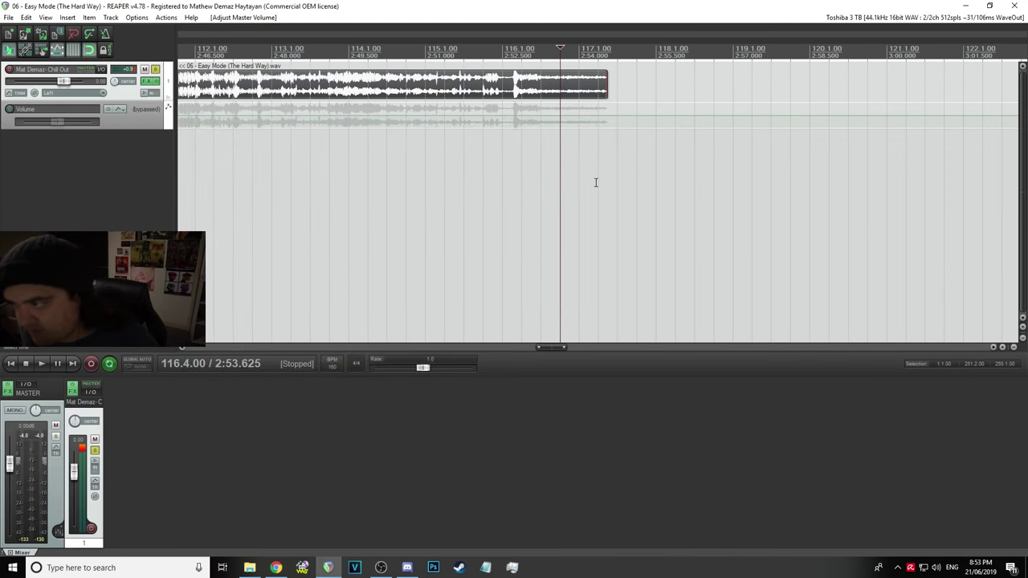
{"action": "scroll", "coordinate": [592, 213], "scroll_direction": "down", "scroll_amount": 10}
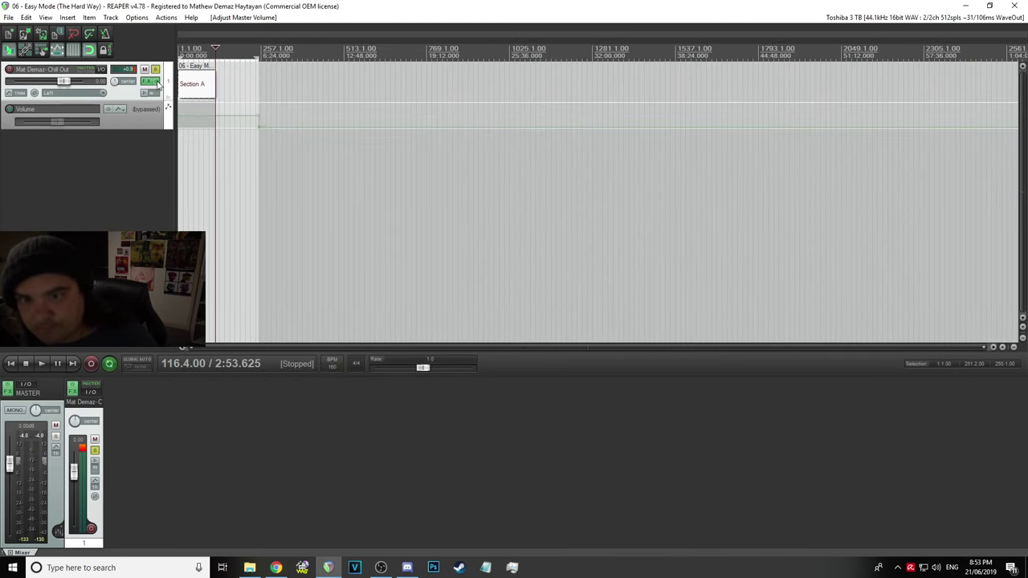
{"action": "left_click", "coordinate": [8, 17]}
{"action": "left_click", "coordinate": [33, 51]}
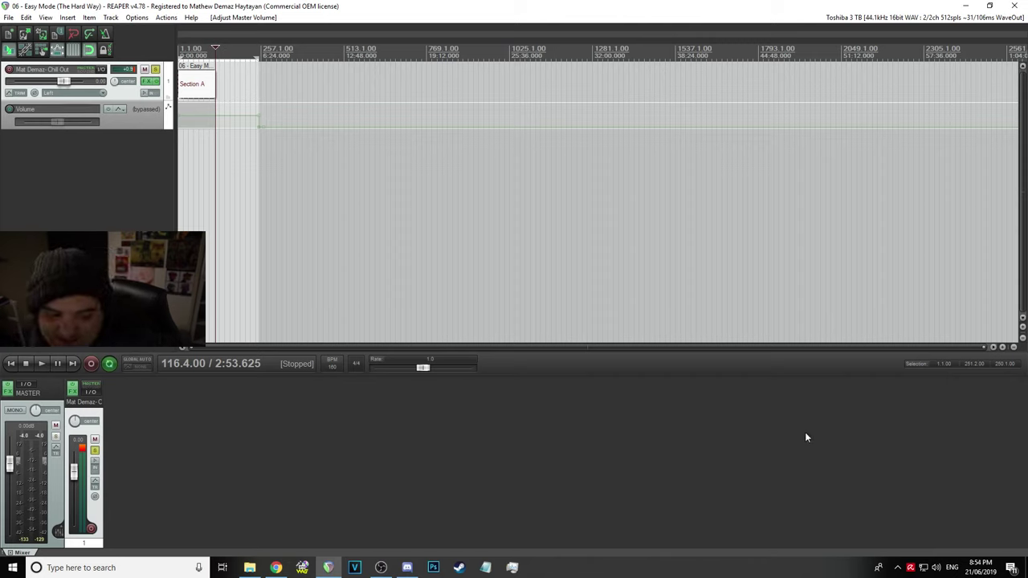
Readjust the master volume fader to 0.00 dB and save the project again
{"action": "left_click_drag", "start_coordinate": [8, 466], "coordinate": [9, 469]}
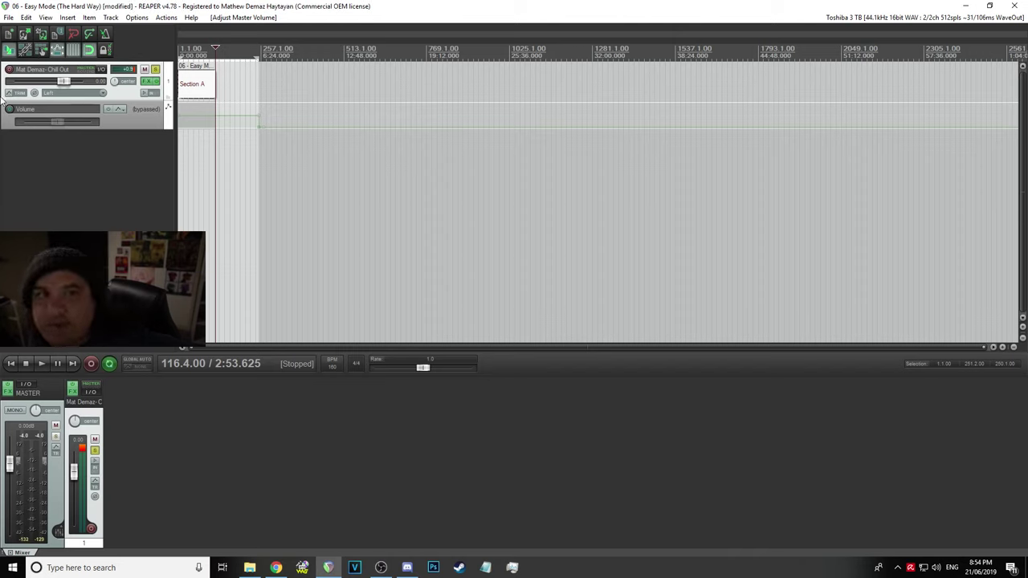
{"action": "left_click", "coordinate": [8, 18]}
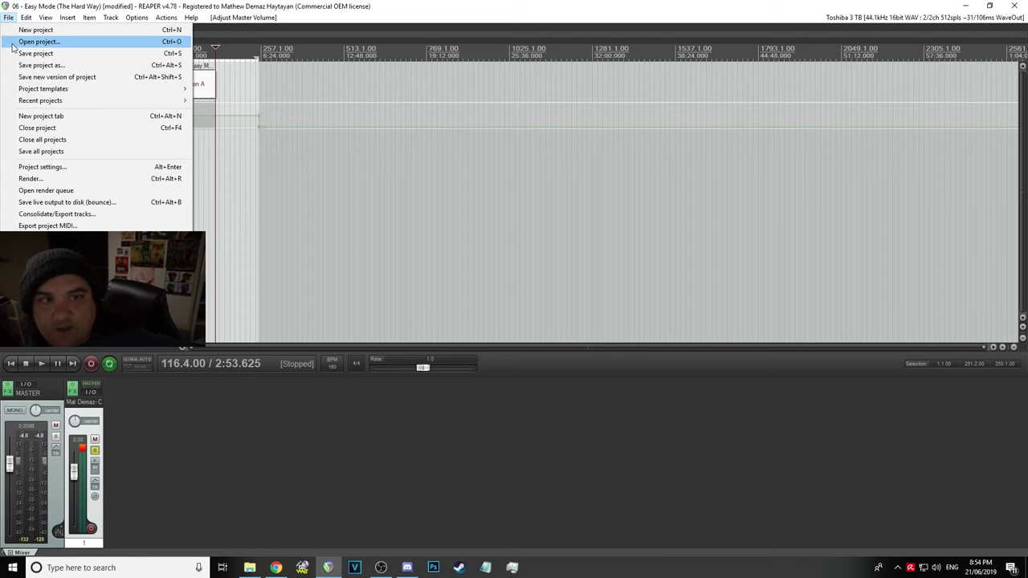
{"action": "left_click", "coordinate": [24, 53]}
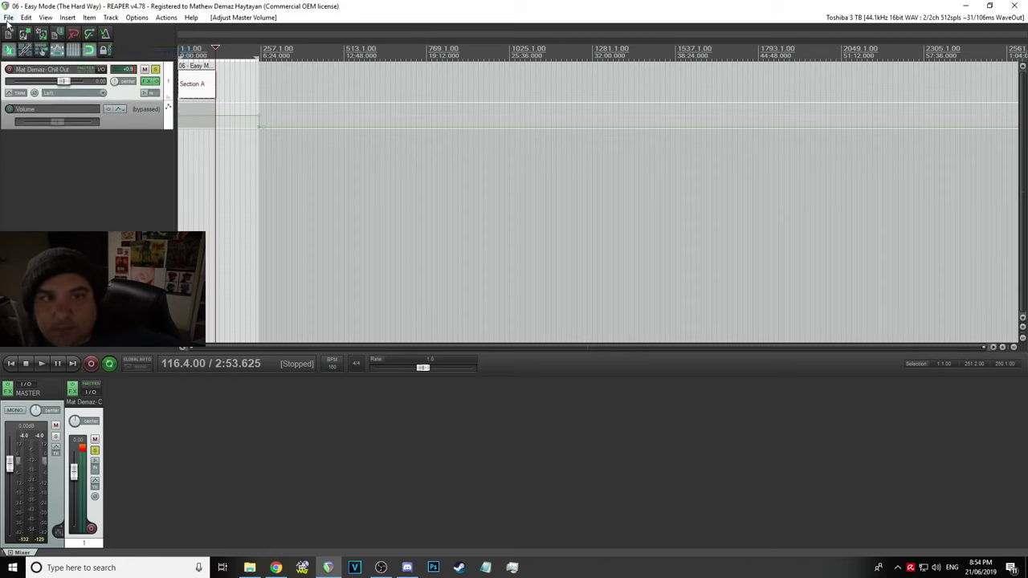
Render the entire project again to the Desktop as "06 - Easy Mode (The Hard Way)" in 16-bit WAV, overwriting the earlier file, and close the report
{"action": "left_click", "coordinate": [8, 19]}
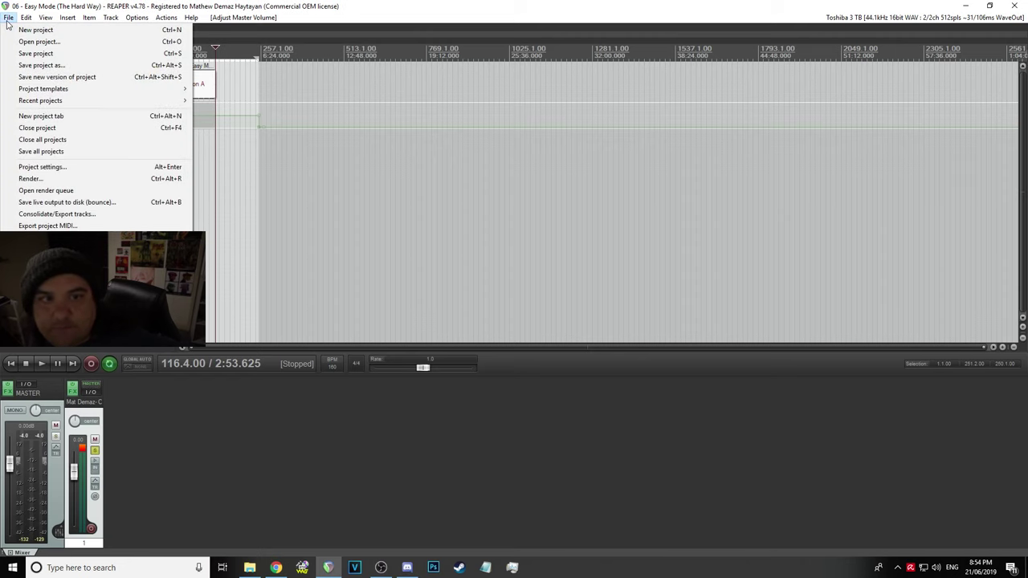
{"action": "left_click", "coordinate": [69, 179]}
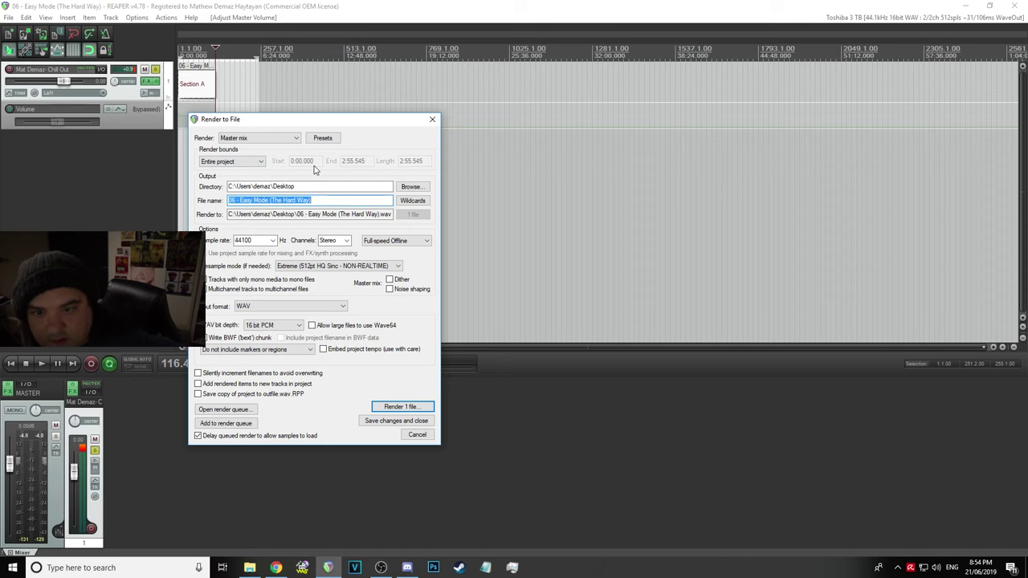
{"action": "left_click", "coordinate": [386, 407]}
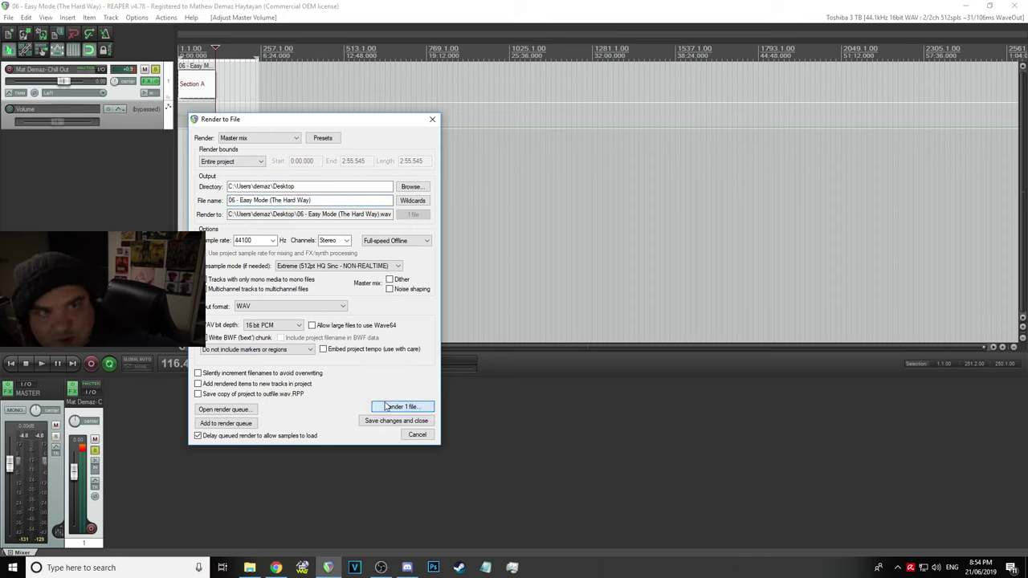
{"action": "left_click", "coordinate": [304, 270]}
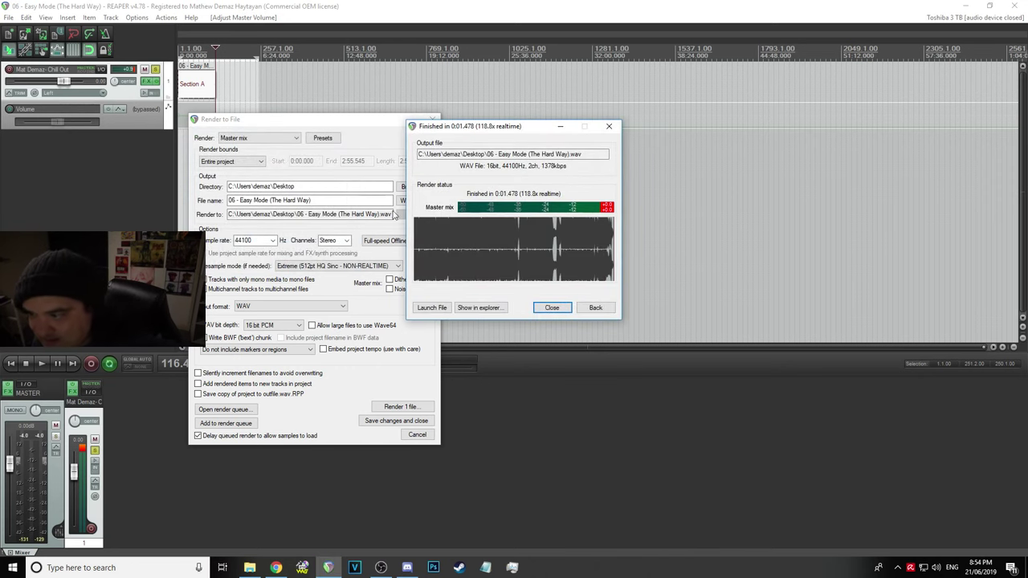
{"action": "left_click", "coordinate": [552, 307]}
Save the "06 - Easy Mode (The Hard Way)" project after the new render
{"action": "left_click", "coordinate": [8, 17]}
{"action": "left_click", "coordinate": [35, 53]}
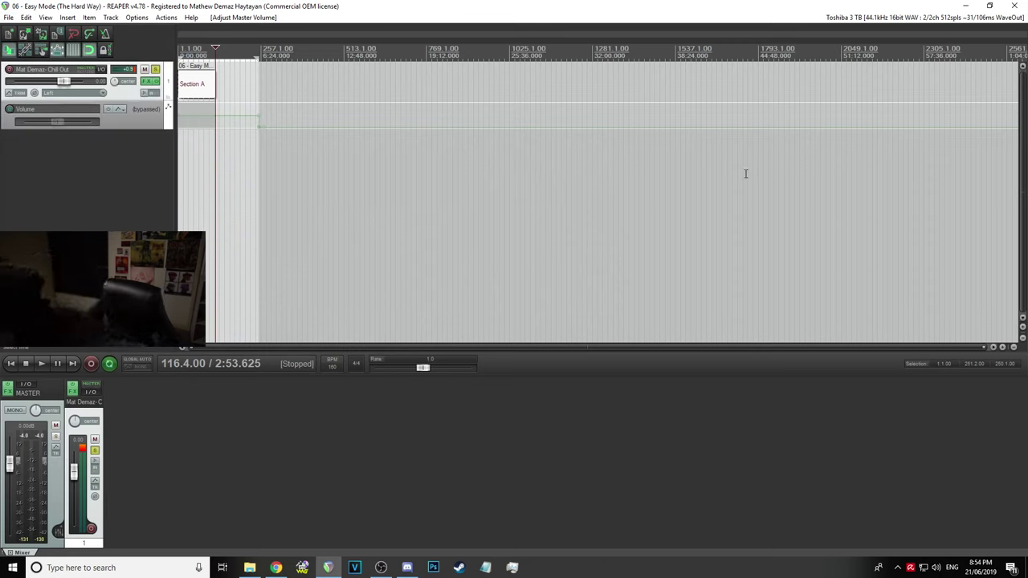
{"action": "left_click", "coordinate": [8, 17]}
{"action": "left_click", "coordinate": [13, 51]}
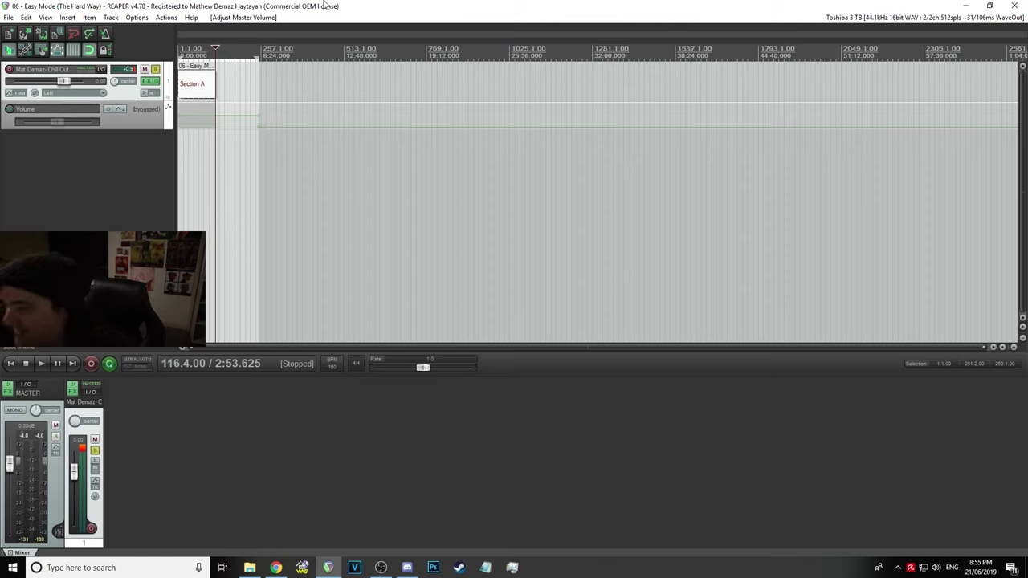
{"action": "left_click", "coordinate": [8, 16]}
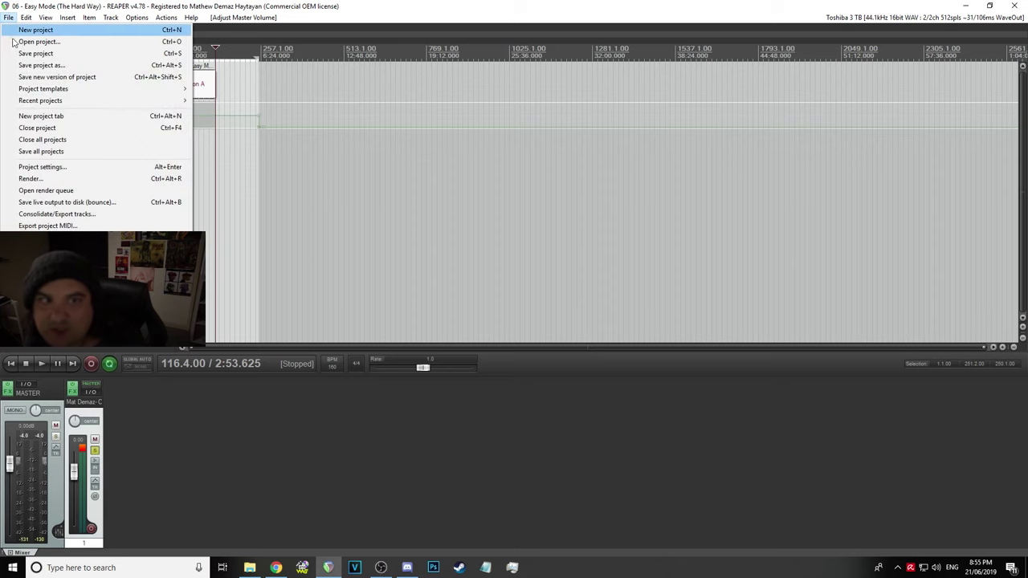
{"action": "key", "text": "Escape"}
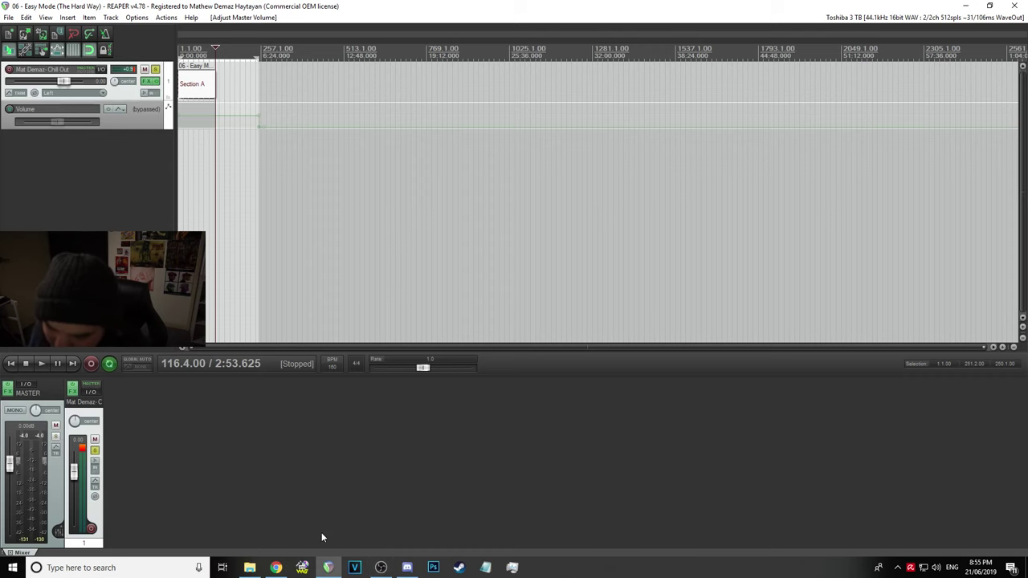
Bring up the The Beat Iz Night folder window, move it higher on the desktop and select the "07 - Off The Hook" audio file
{"action": "mouse_move", "coordinate": [249, 568]}
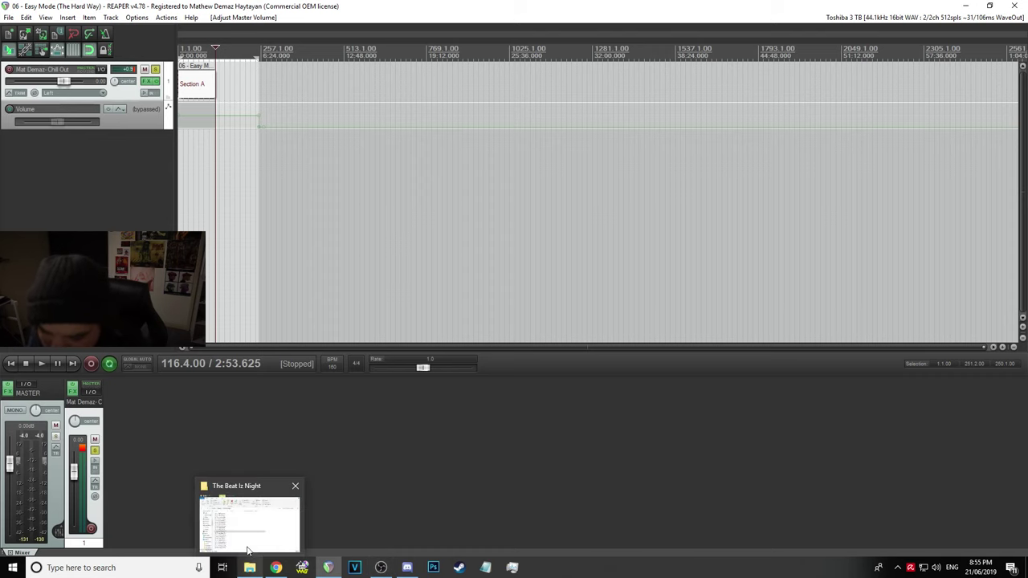
{"action": "left_click", "coordinate": [270, 526]}
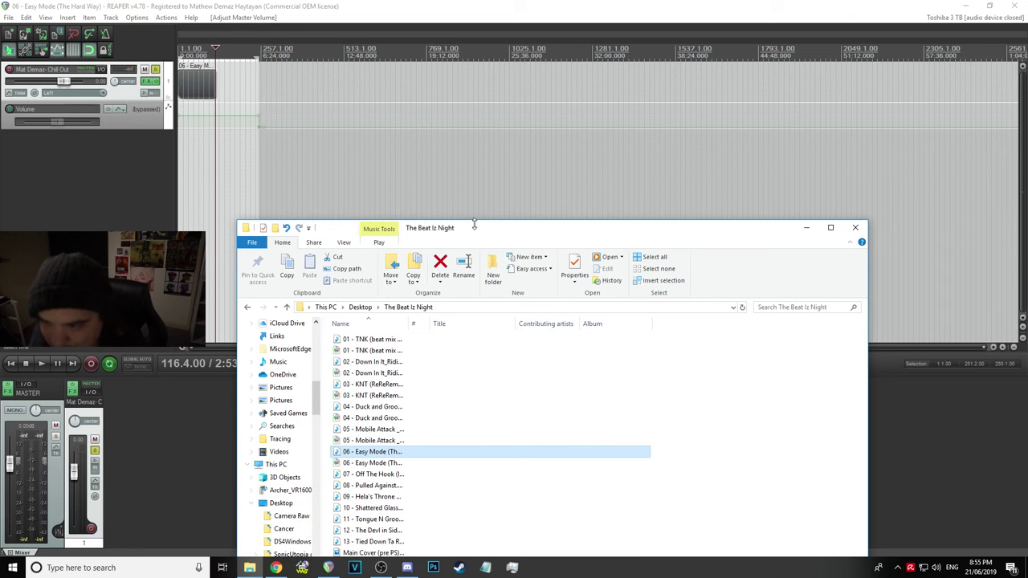
{"action": "left_click_drag", "start_coordinate": [475, 234], "coordinate": [400, 71]}
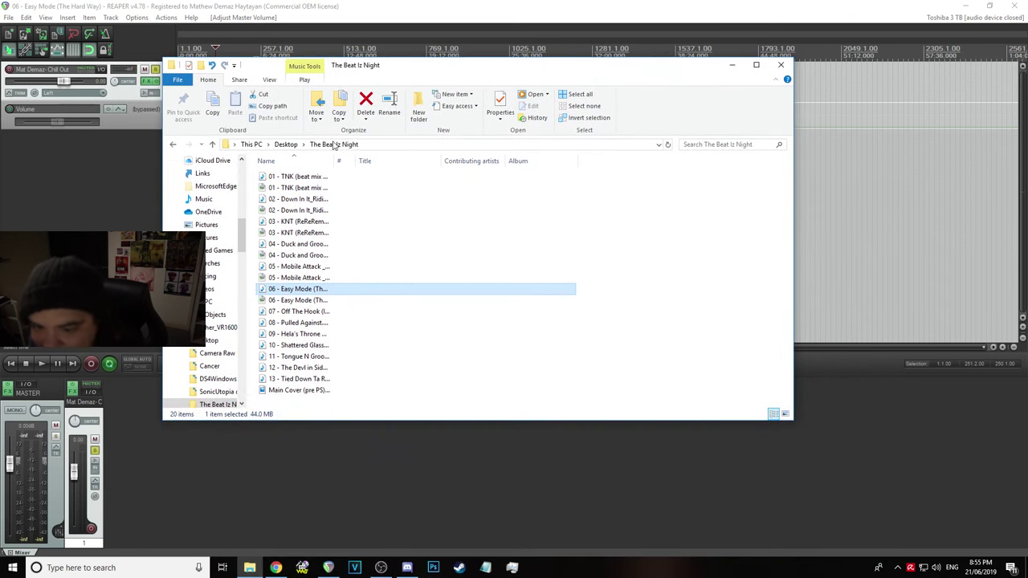
{"action": "left_click", "coordinate": [301, 313]}
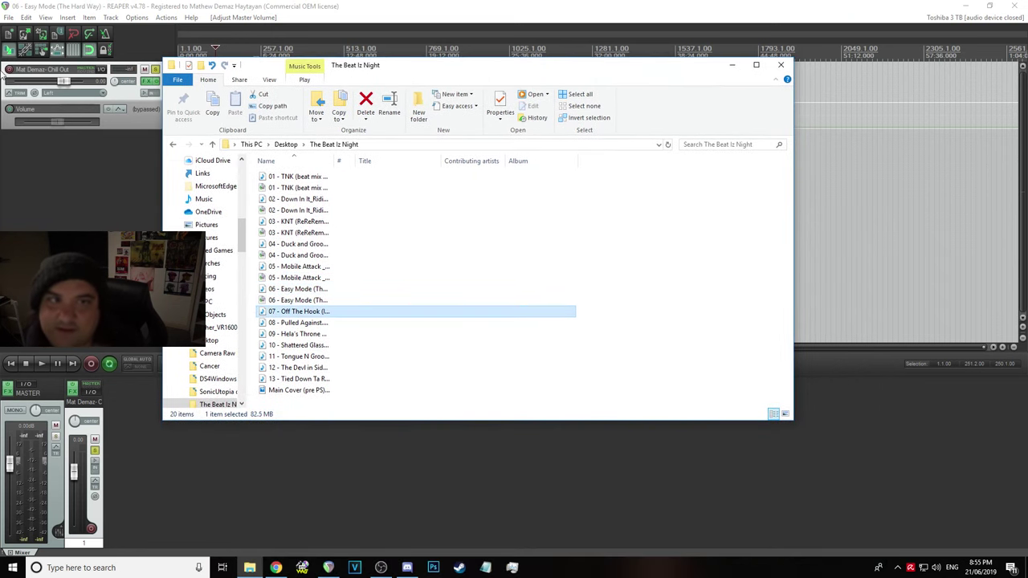
Return to REAPER and save the current project once more
{"action": "left_click", "coordinate": [8, 17]}
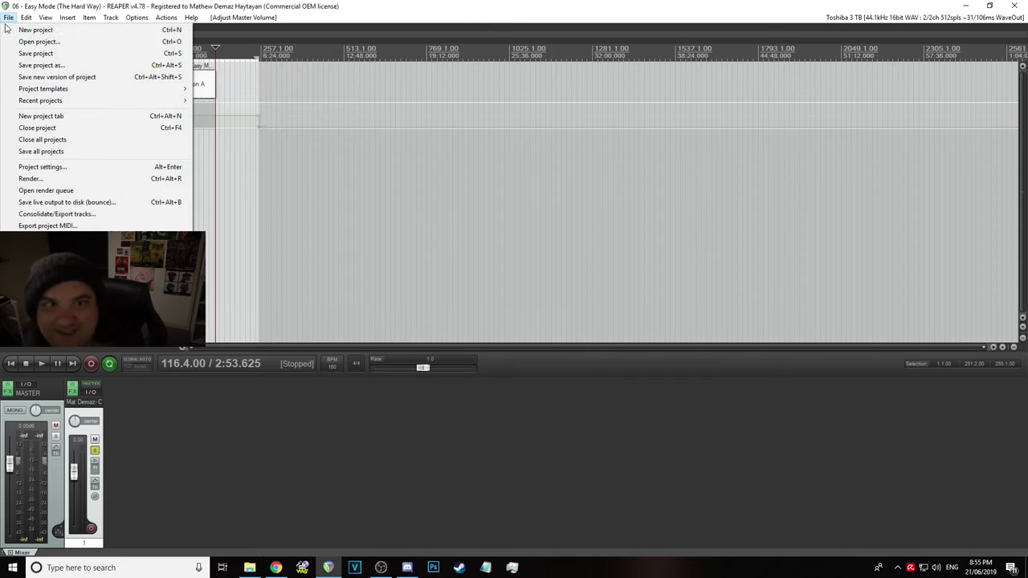
{"action": "left_click", "coordinate": [14, 54]}
{"action": "left_click", "coordinate": [8, 17]}
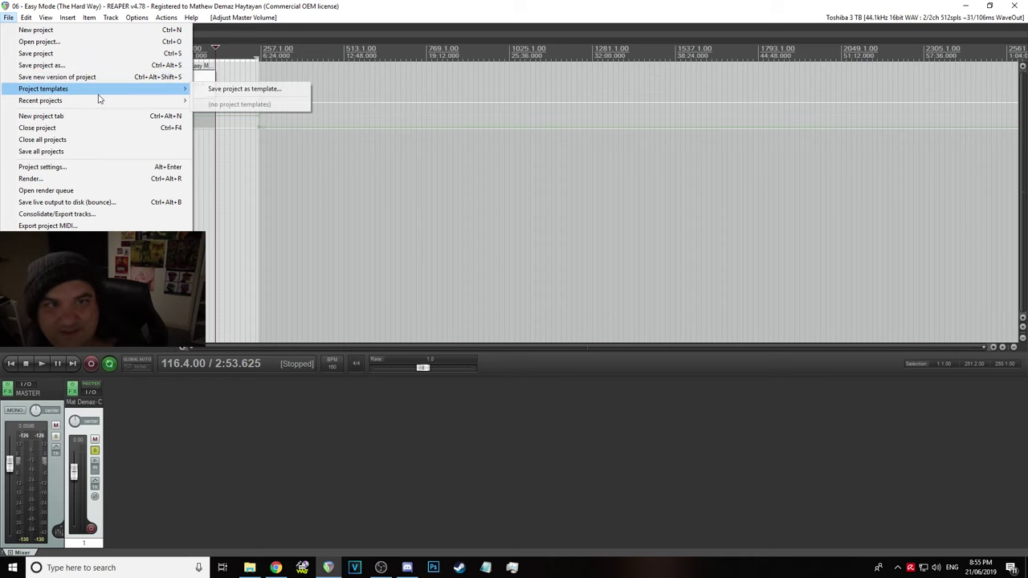
{"action": "mouse_move", "coordinate": [67, 17]}
{"action": "mouse_move", "coordinate": [8, 17]}
{"action": "left_click", "coordinate": [22, 54]}
Start saving the project under a new name and switch to the The Beat Iz Night folder to get the track 07 file name
{"action": "left_click", "coordinate": [8, 16]}
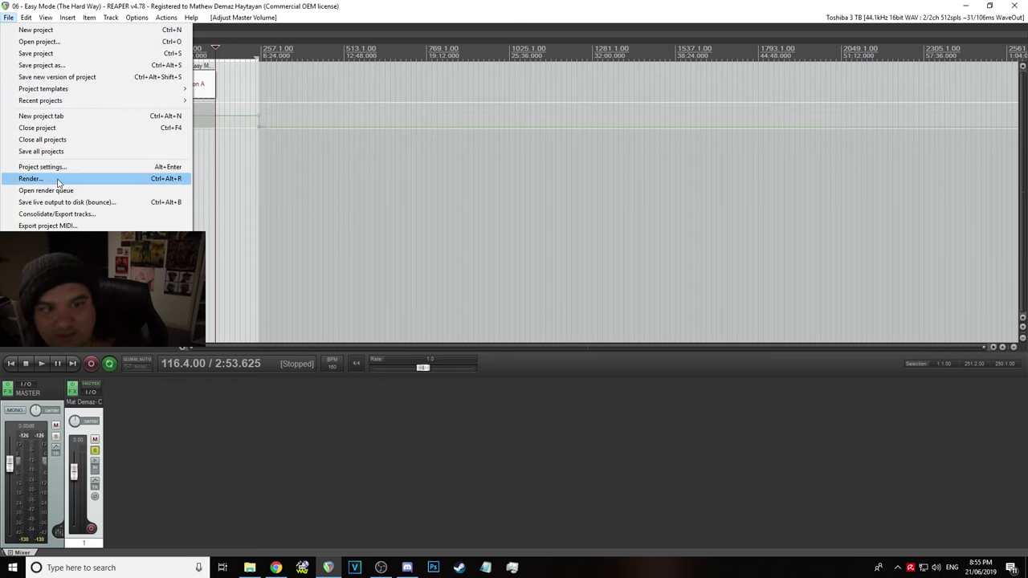
{"action": "left_click", "coordinate": [46, 70]}
{"action": "left_click", "coordinate": [250, 568]}
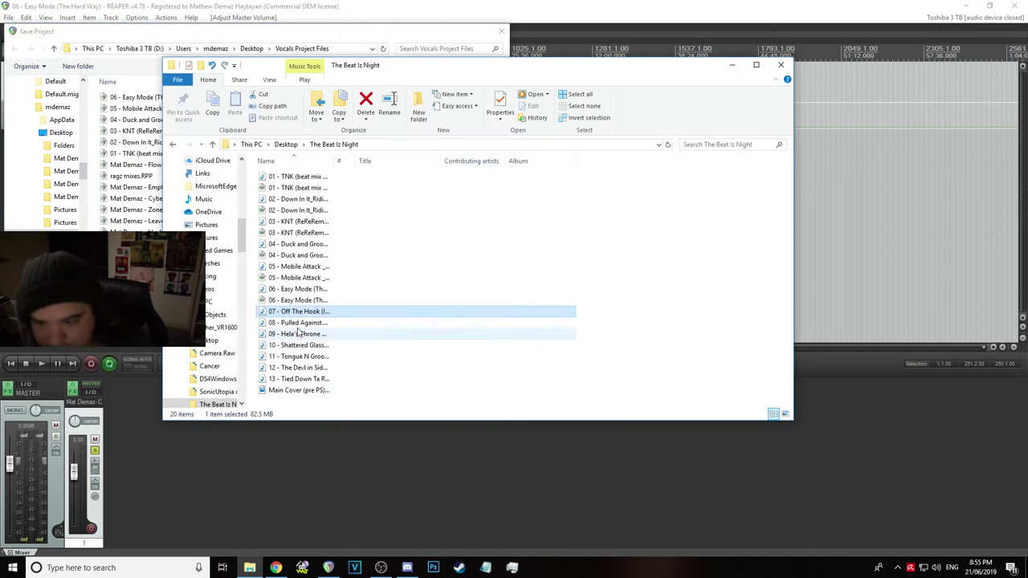
Save the project as 07 - Off The Hook (In The Thick) in Vocals Project Files, copying the name from the matching WAV file
{"action": "right_click", "coordinate": [292, 312]}
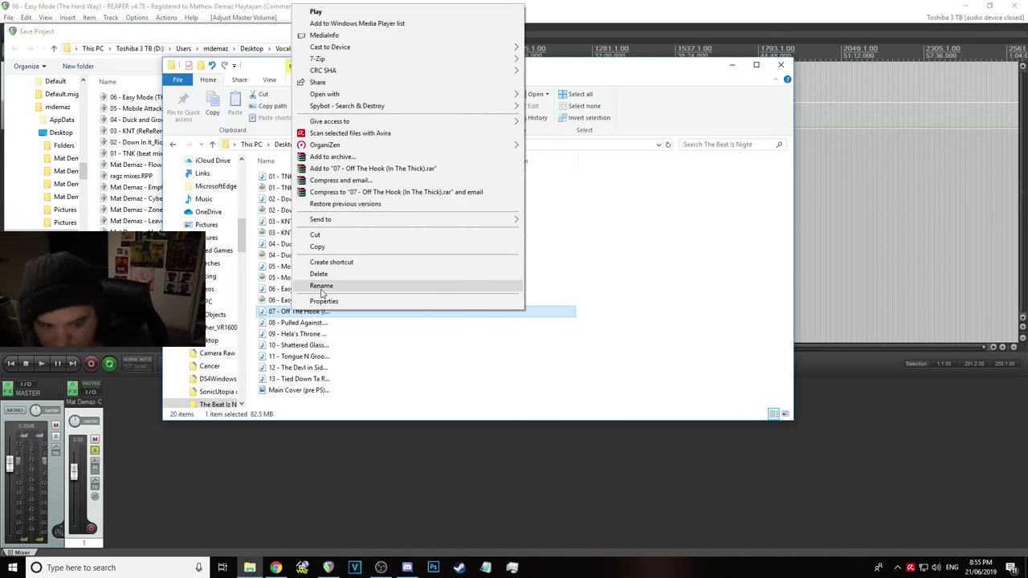
{"action": "left_click", "coordinate": [321, 288]}
{"action": "key", "text": "ctrl+c"}
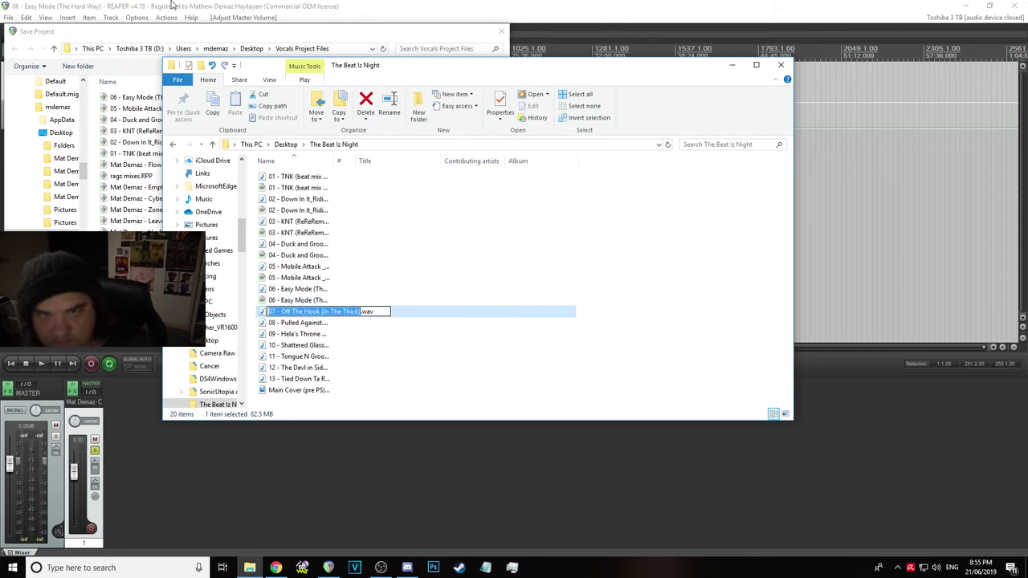
{"action": "left_click", "coordinate": [174, 32]}
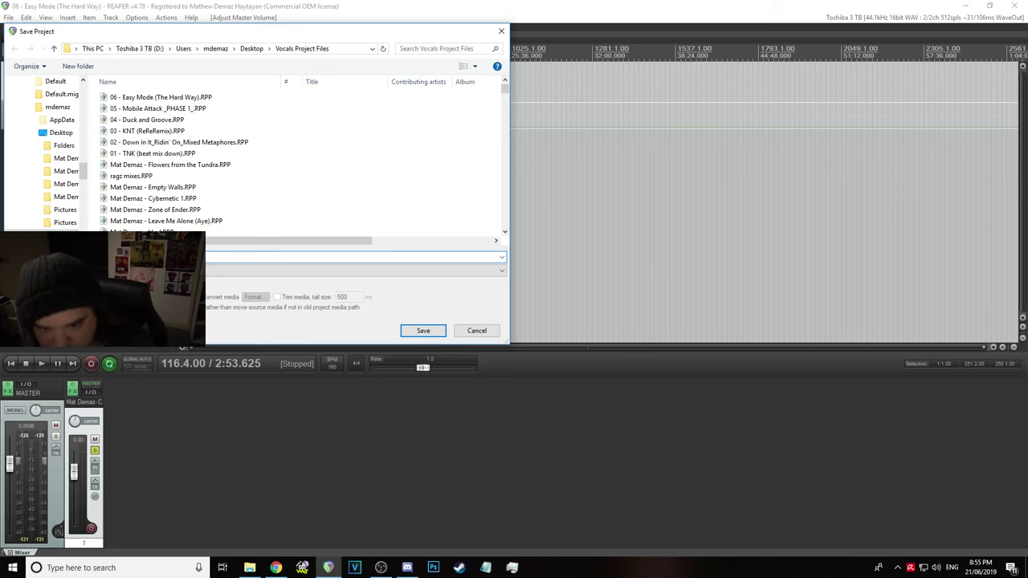
{"action": "key", "text": "ctrl+v"}
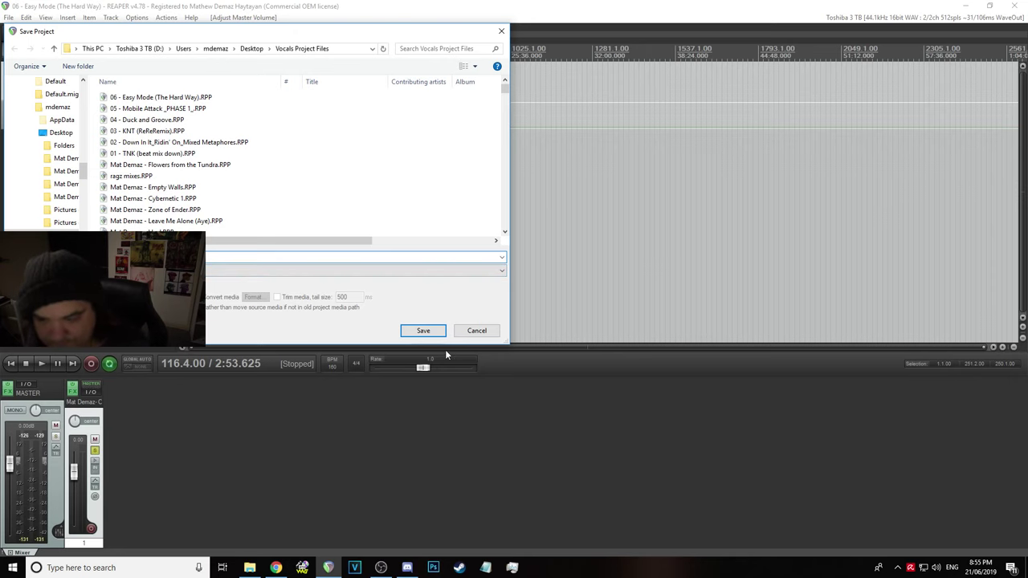
{"action": "left_click", "coordinate": [423, 330]}
{"action": "scroll", "coordinate": [236, 127], "scroll_direction": "up", "scroll_amount": 5}
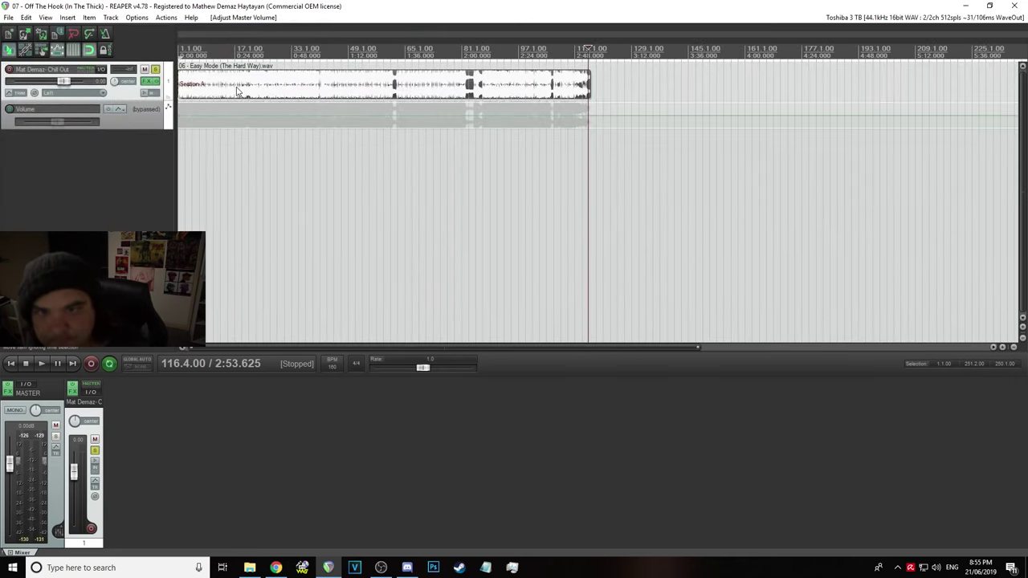
Delete the 06 - Easy Mode (The Hard Way) audio item from the track and save the project
{"action": "left_click", "coordinate": [238, 90]}
{"action": "key", "text": "Delete"}
{"action": "left_click", "coordinate": [7, 17]}
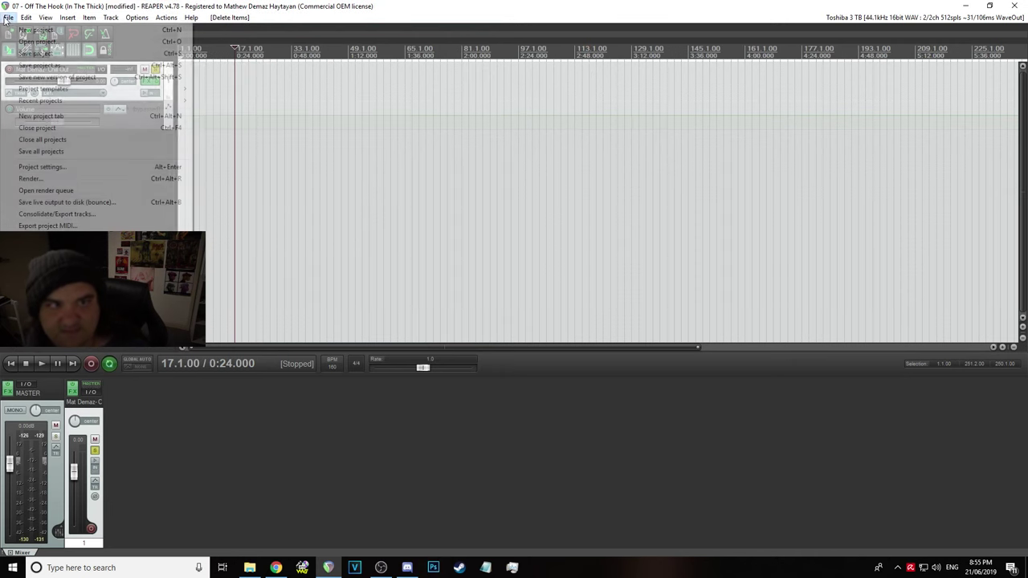
{"action": "left_click", "coordinate": [28, 51]}
Import 07 - Off The Hook (In The Thick).wav from the The Beat Iz Night folder onto the track at the project start
{"action": "left_click", "coordinate": [250, 567]}
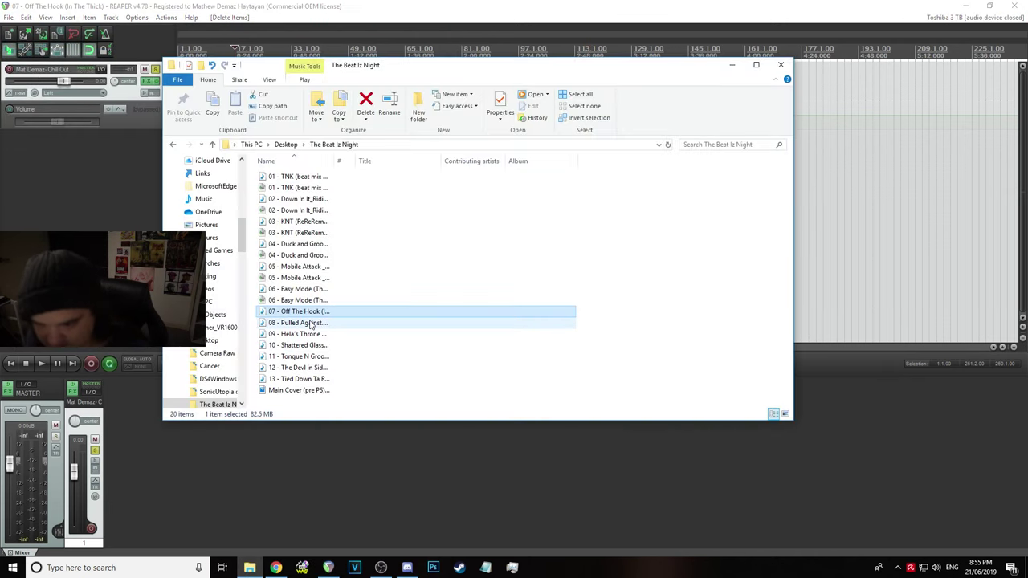
{"action": "left_click_drag", "start_coordinate": [349, 67], "coordinate": [359, 184]}
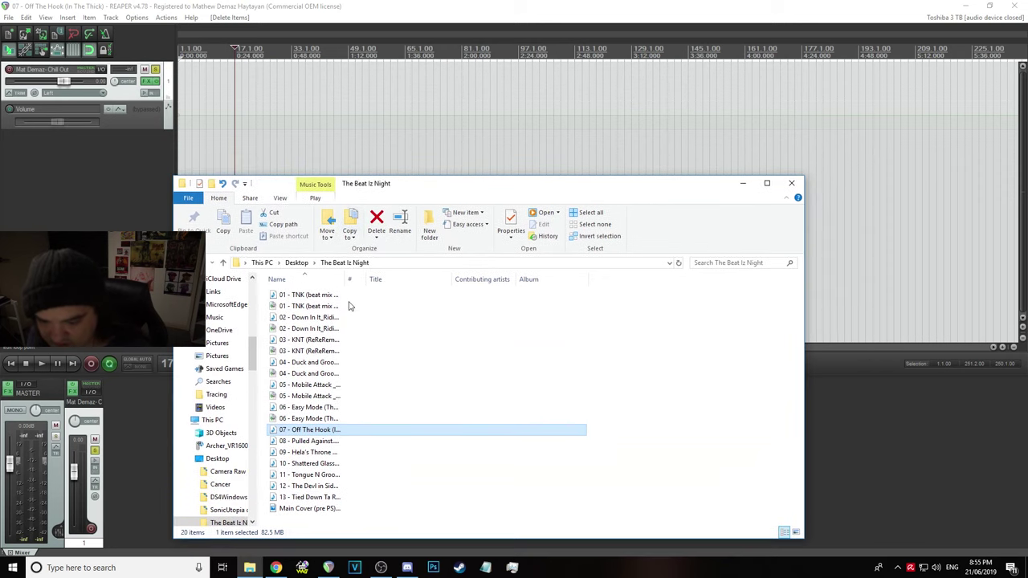
{"action": "left_click_drag", "start_coordinate": [329, 431], "coordinate": [195, 91]}
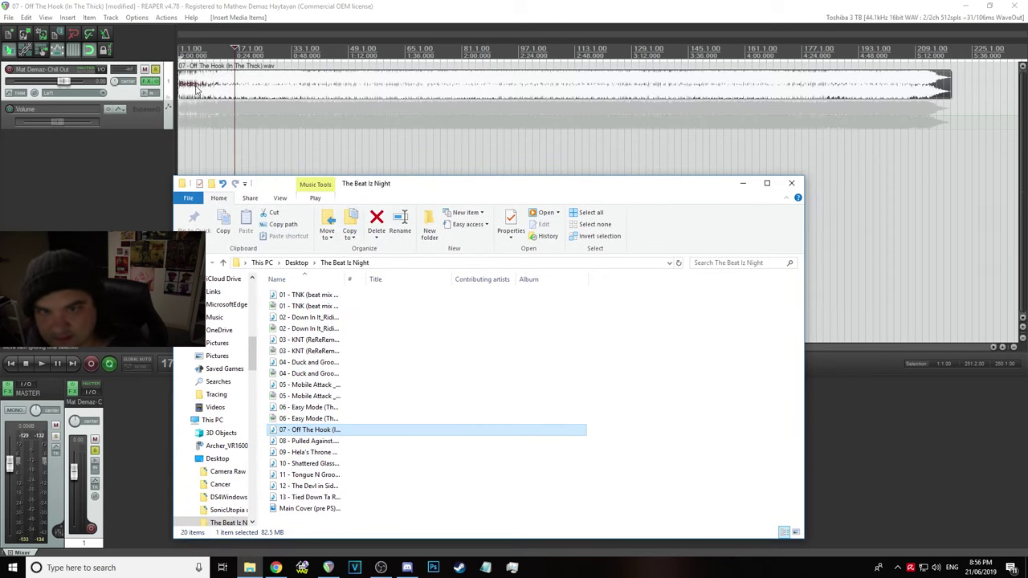
{"action": "left_click", "coordinate": [263, 86]}
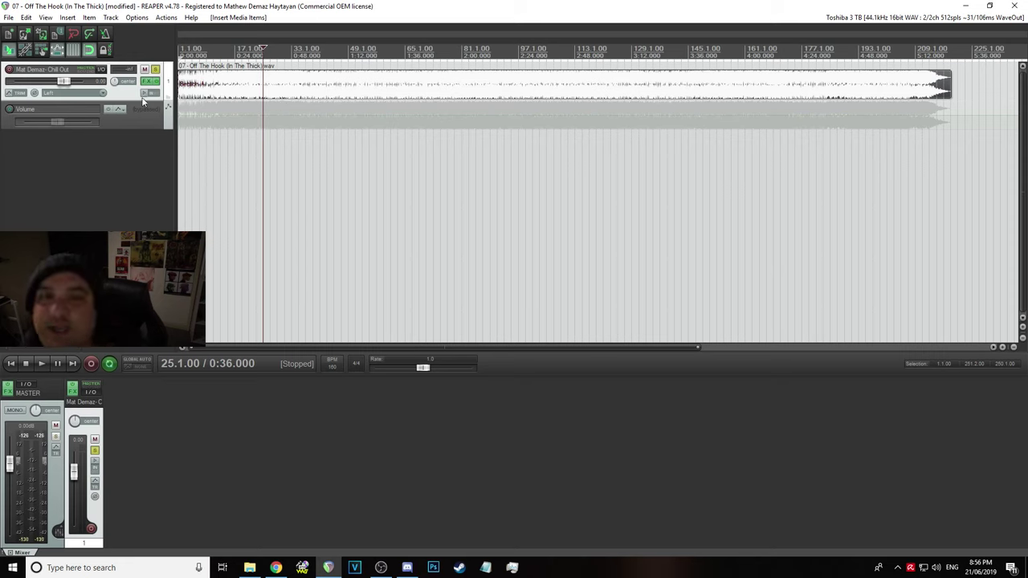
Play the song with the track's effects chain open and lower the master volume
{"action": "left_click", "coordinate": [150, 83]}
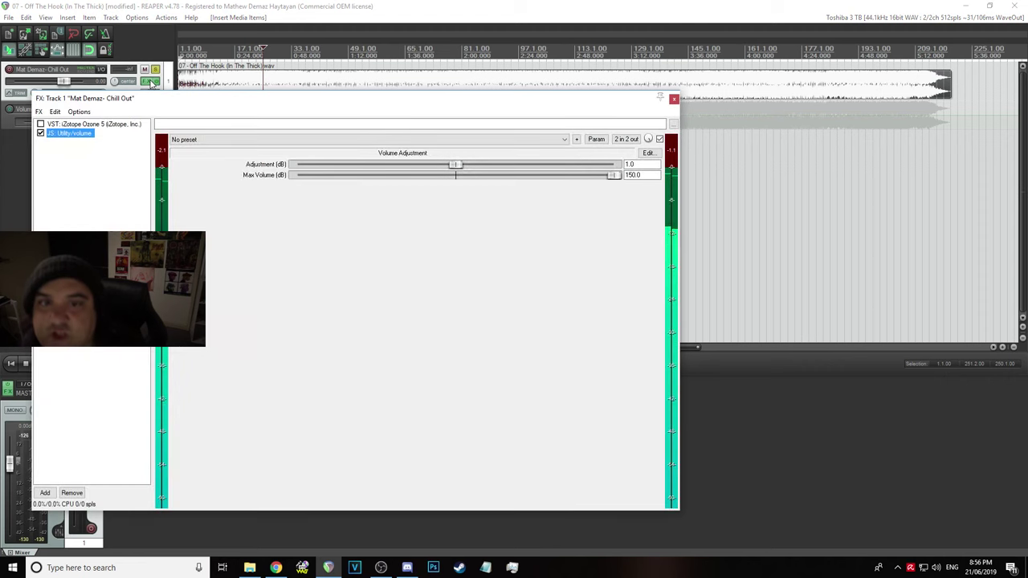
{"action": "left_click", "coordinate": [240, 70]}
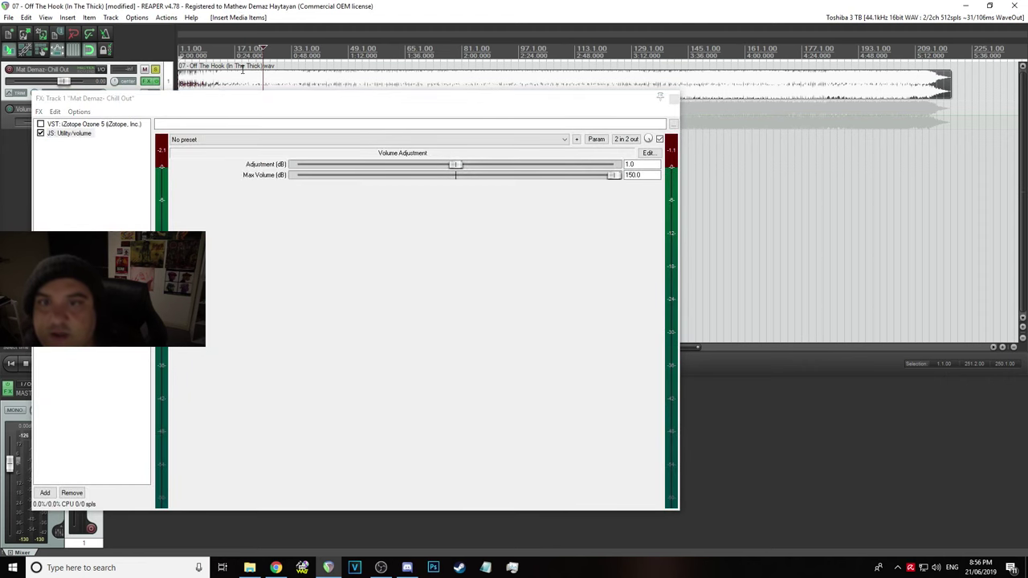
{"action": "key", "text": "space"}
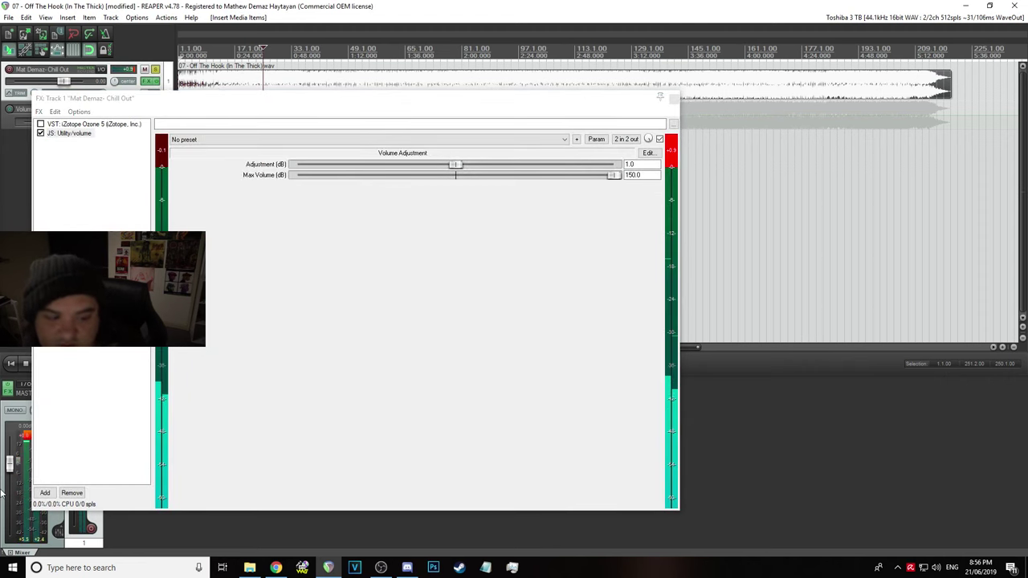
{"action": "left_click_drag", "start_coordinate": [10, 470], "coordinate": [9, 511]}
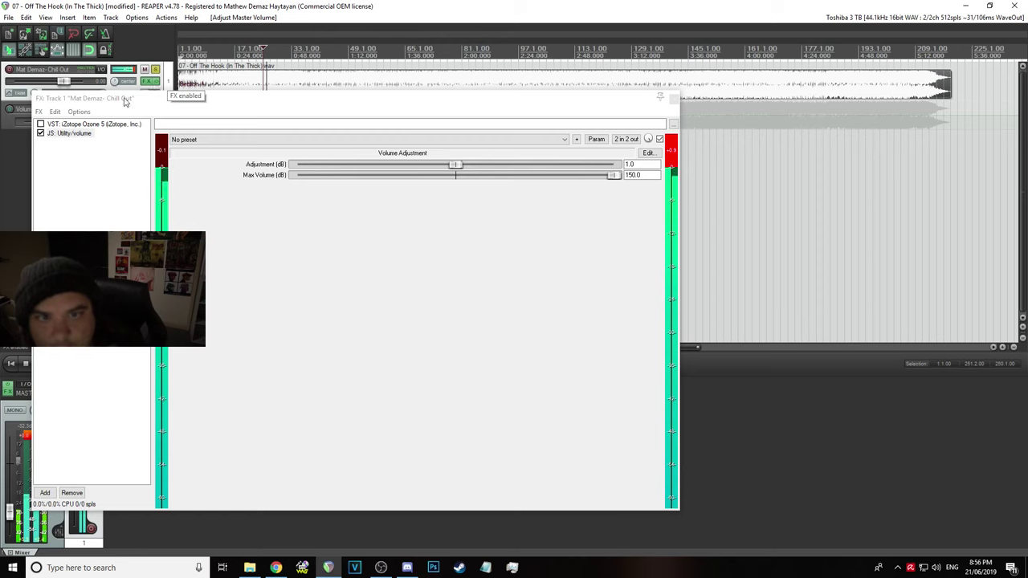
Set the Adjustment of the track's JS: Utility/volume effect to 0 dB
{"action": "double_click", "coordinate": [634, 174]}
{"action": "key", "text": "Tab"}
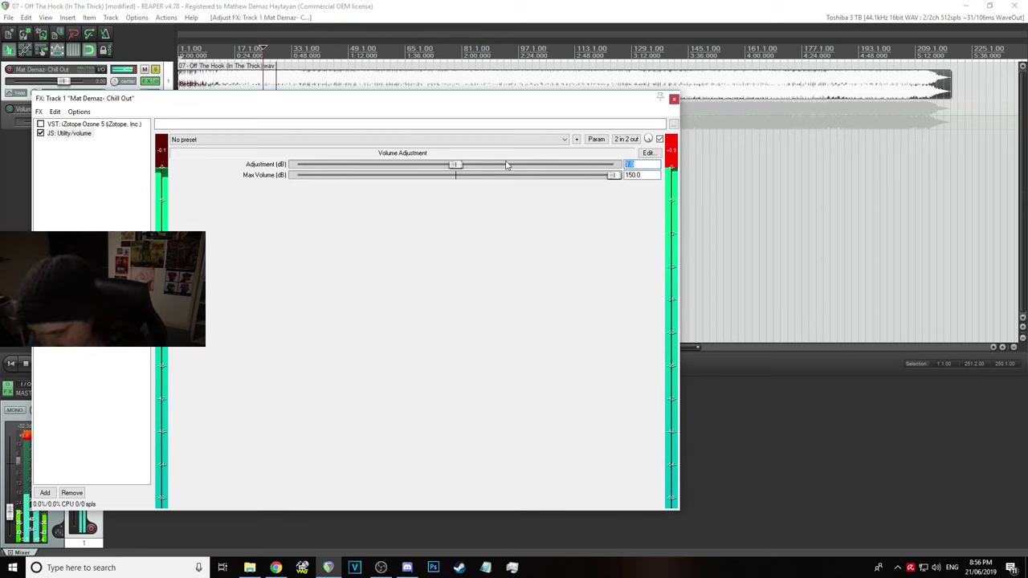
{"action": "type", "text": "0"}
{"action": "left_click", "coordinate": [441, 4]}
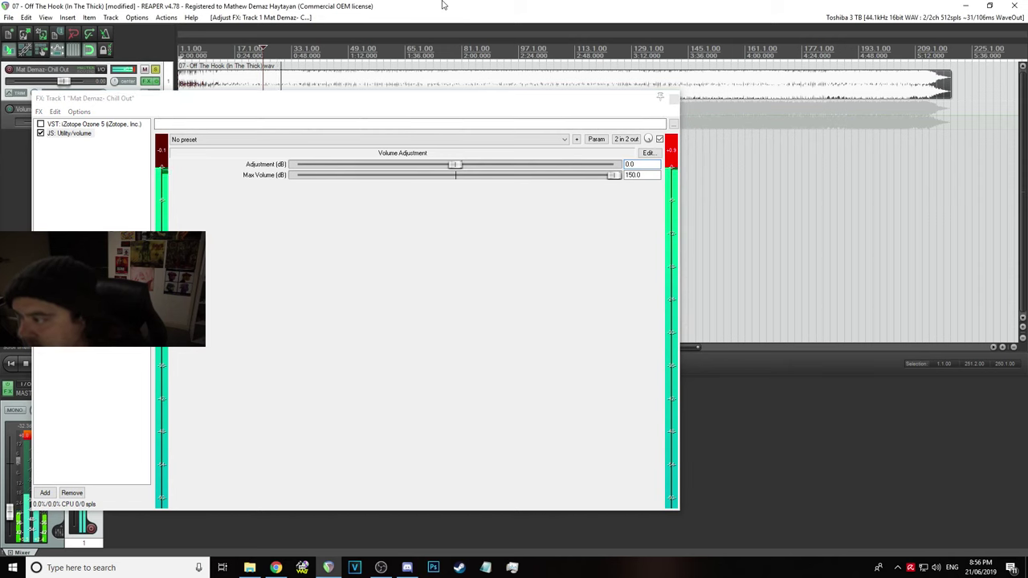
Compare the song with iZotope Ozone 5 on and off during playback, leaving the plug-in enabled
{"action": "left_click", "coordinate": [61, 126]}
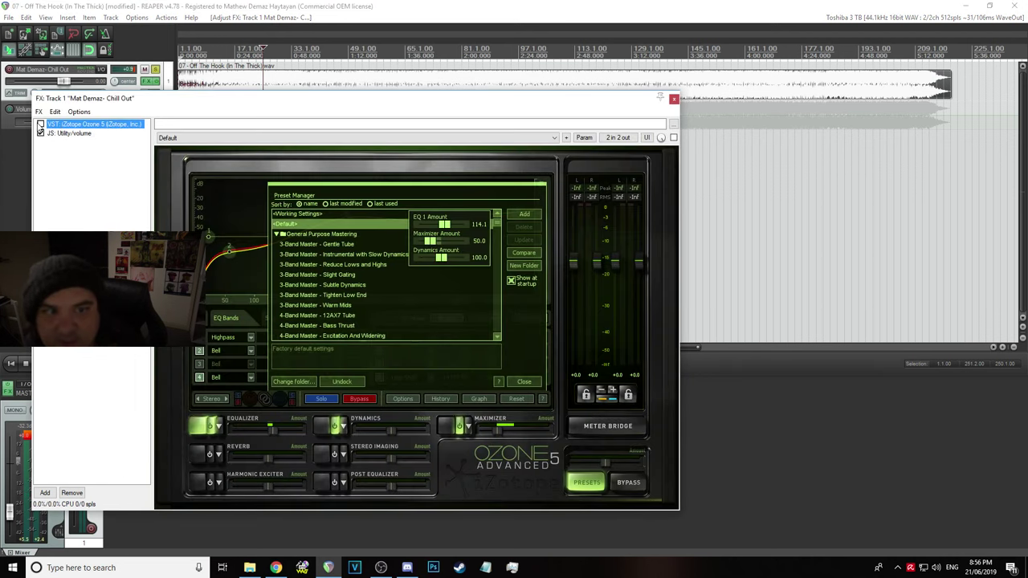
{"action": "key", "text": "space"}
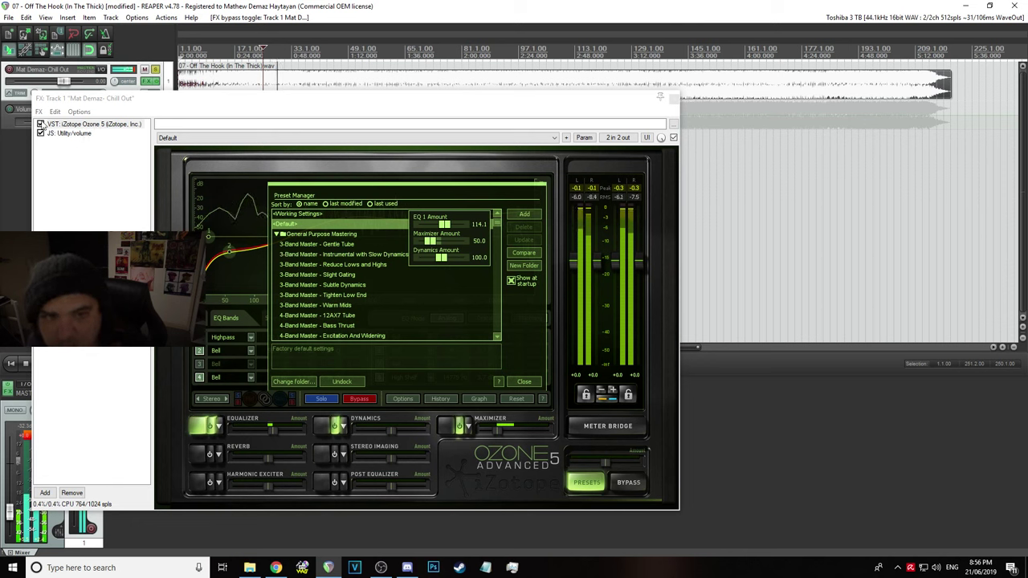
{"action": "left_click", "coordinate": [41, 124]}
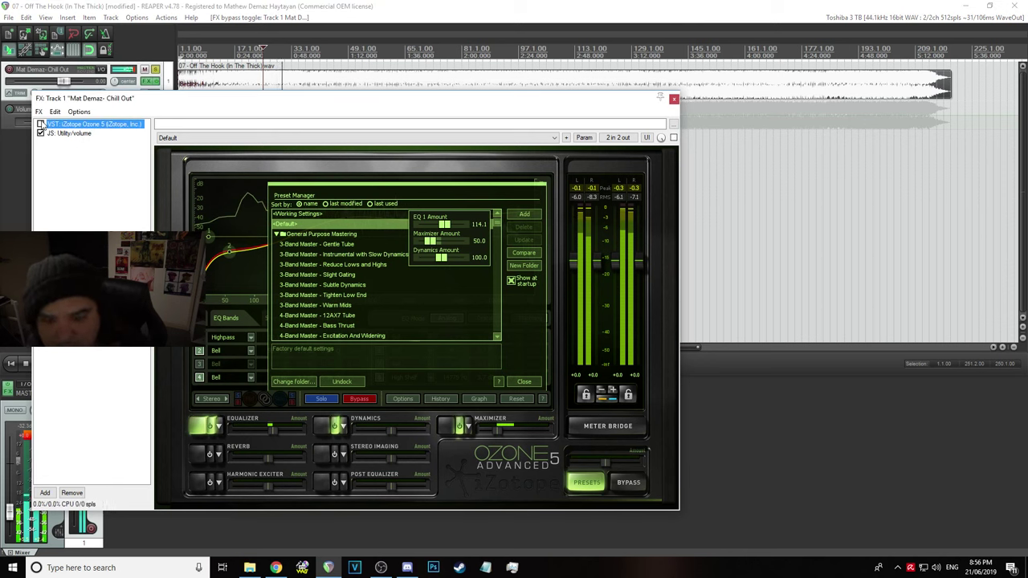
{"action": "left_click", "coordinate": [41, 125]}
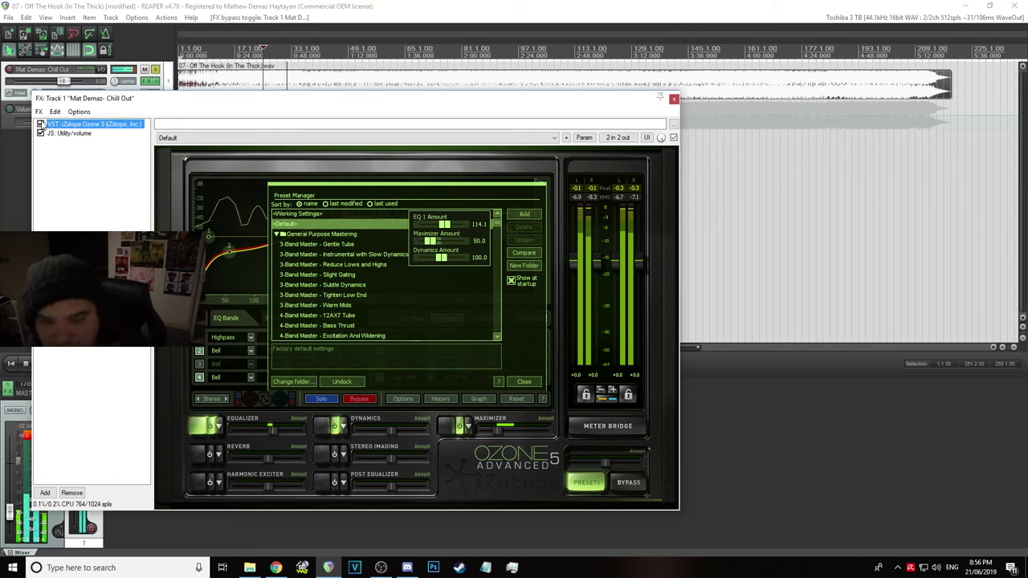
{"action": "left_click", "coordinate": [133, 34]}
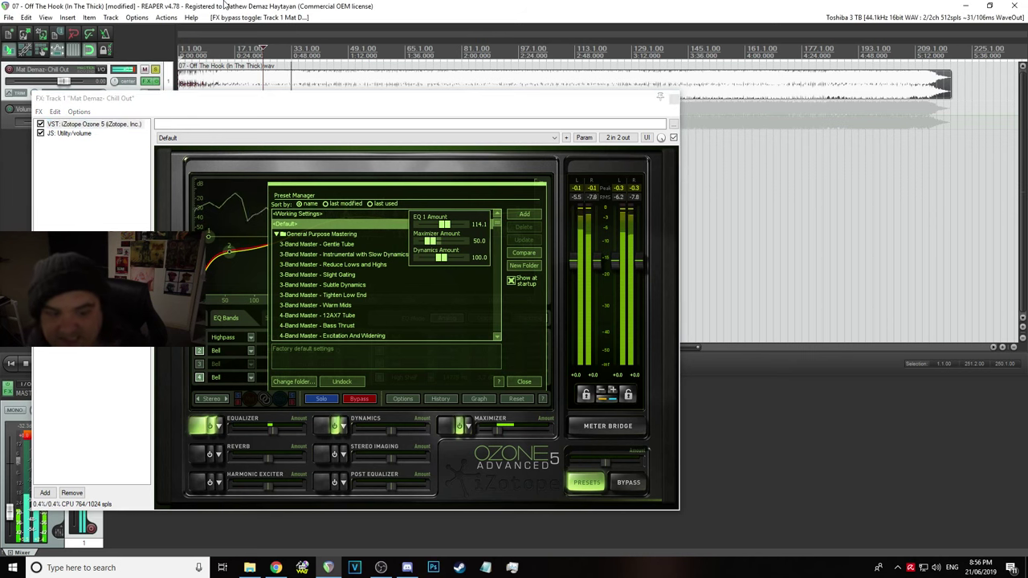
Set the JS: Utility/volume Adjustment to 1 dB, save the project and stop playback
{"action": "left_click", "coordinate": [91, 134]}
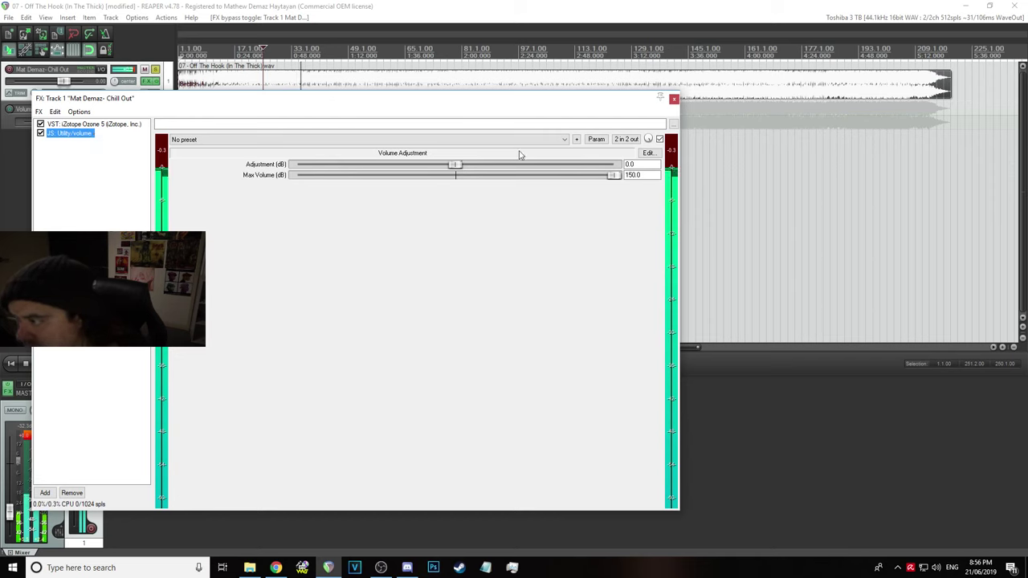
{"action": "left_click", "coordinate": [635, 164]}
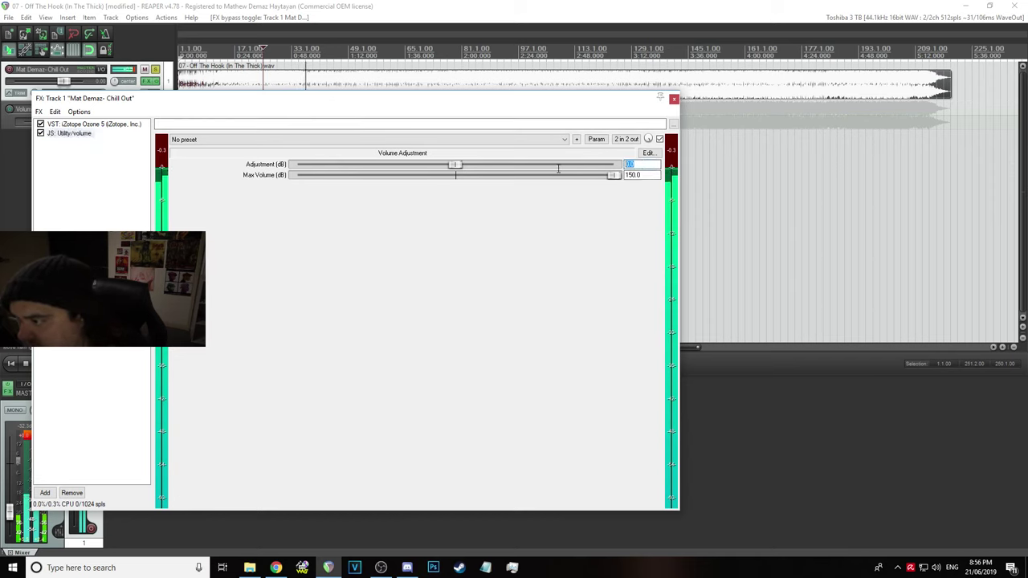
{"action": "type", "text": "1"}
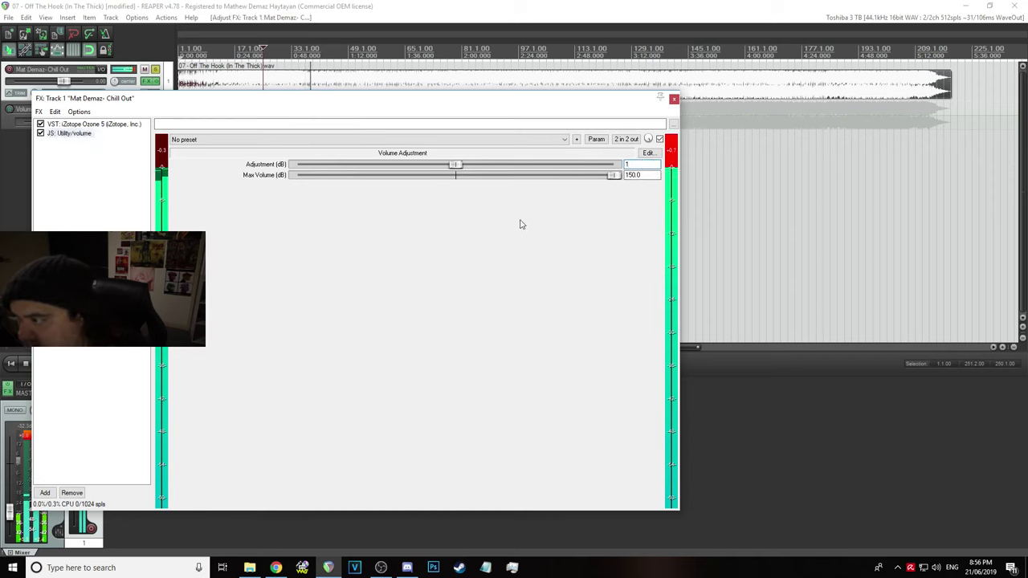
{"action": "left_click", "coordinate": [9, 17]}
{"action": "left_click", "coordinate": [13, 53]}
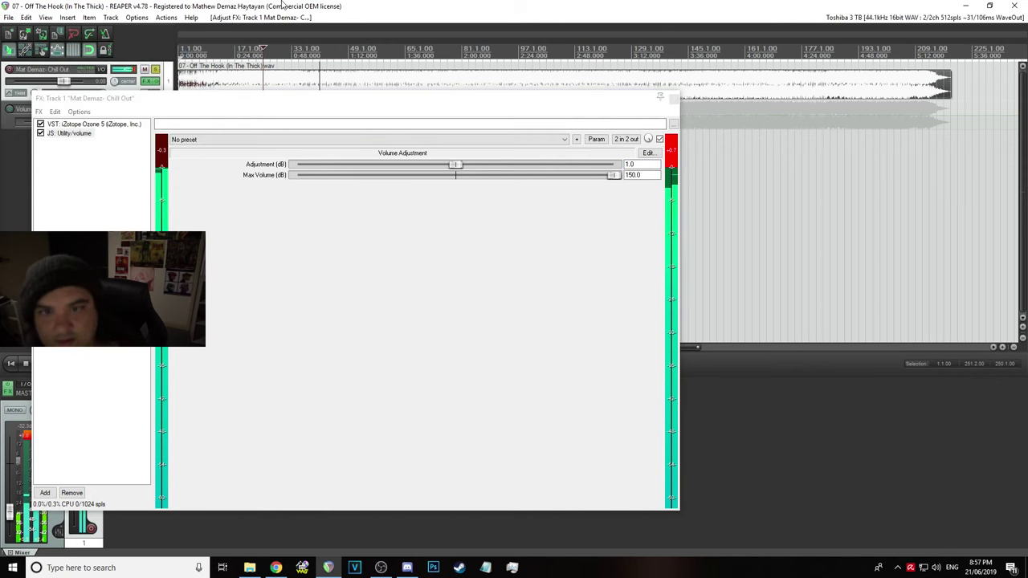
{"action": "key", "text": "space"}
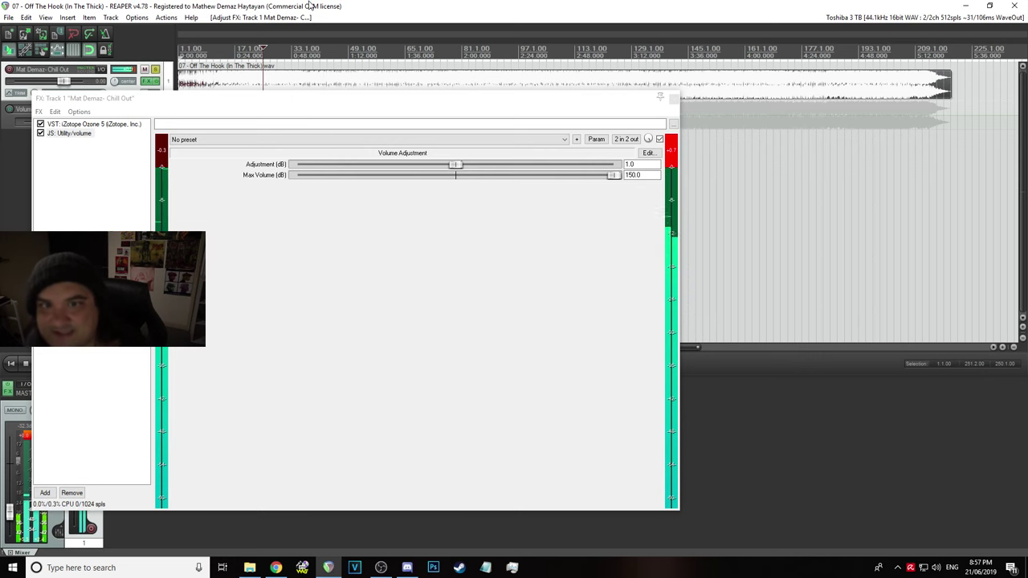
Close the track's effects window and save the project again
{"action": "left_click", "coordinate": [675, 100]}
{"action": "left_click", "coordinate": [674, 100]}
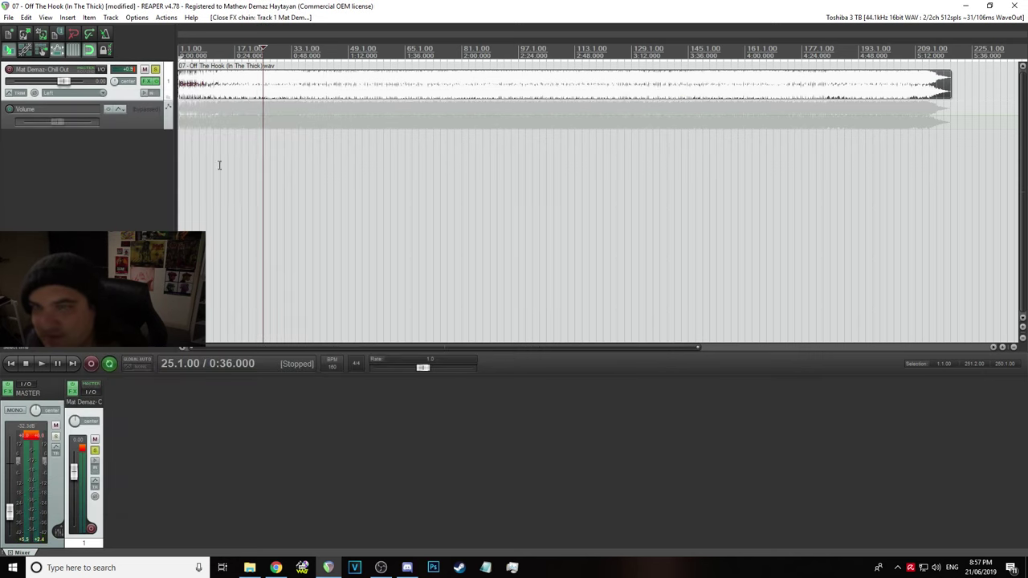
{"action": "left_click", "coordinate": [9, 17]}
{"action": "left_click", "coordinate": [36, 54]}
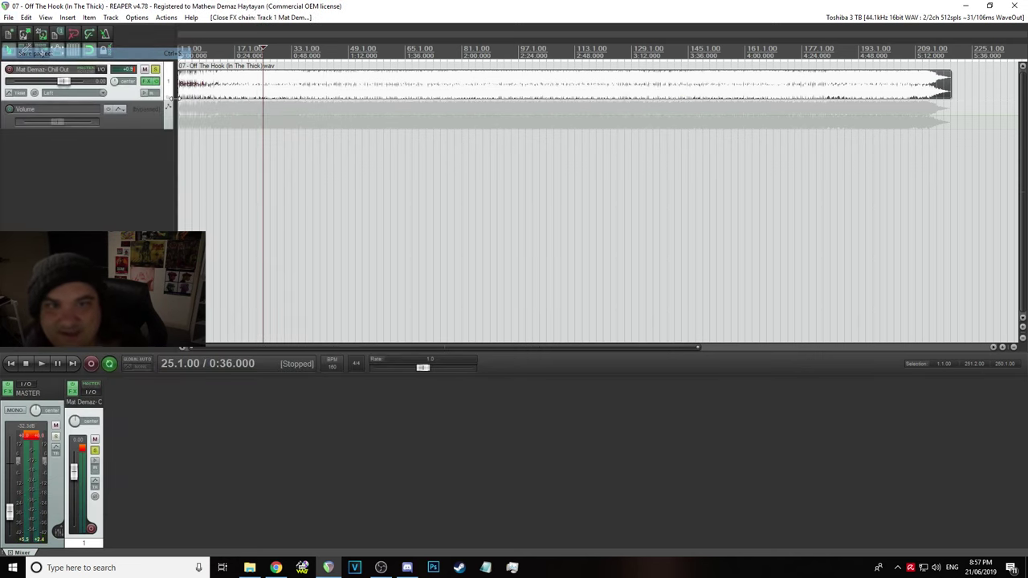
Try moving the Off The Hook audio item along the timeline near the project start
{"action": "scroll", "coordinate": [458, 165], "scroll_direction": "down", "scroll_amount": 8}
{"action": "left_click", "coordinate": [12, 363]}
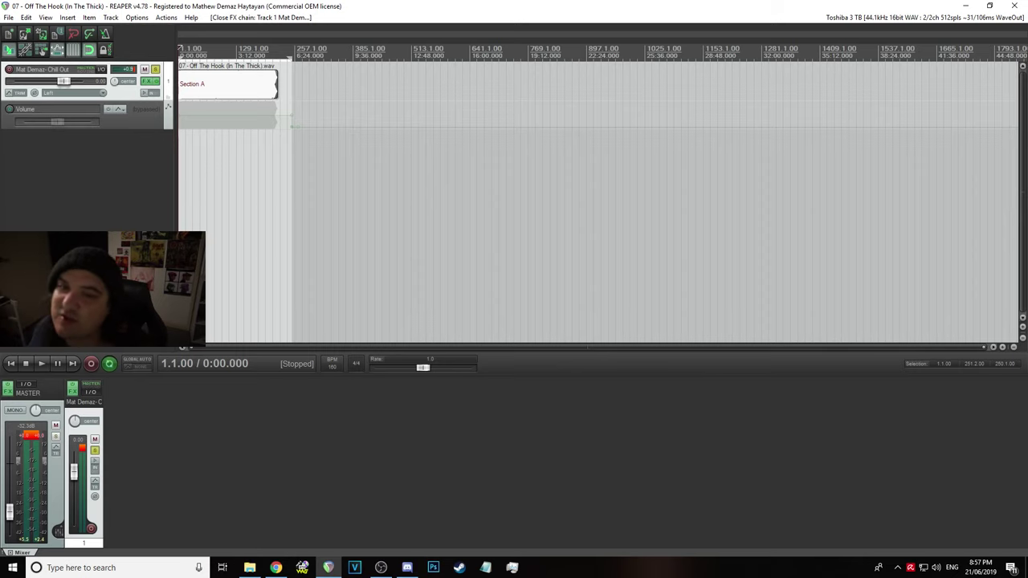
{"action": "left_click", "coordinate": [201, 82]}
{"action": "scroll", "coordinate": [204, 84], "scroll_direction": "up", "scroll_amount": 5}
{"action": "left_click", "coordinate": [207, 86]}
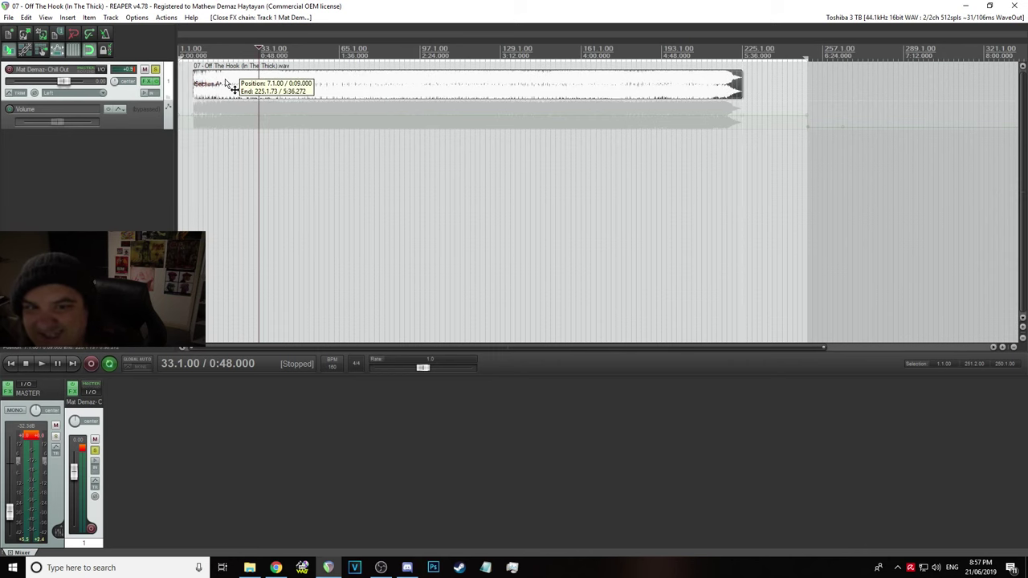
{"action": "left_click_drag", "start_coordinate": [189, 87], "coordinate": [194, 86]}
{"action": "left_click", "coordinate": [195, 86]}
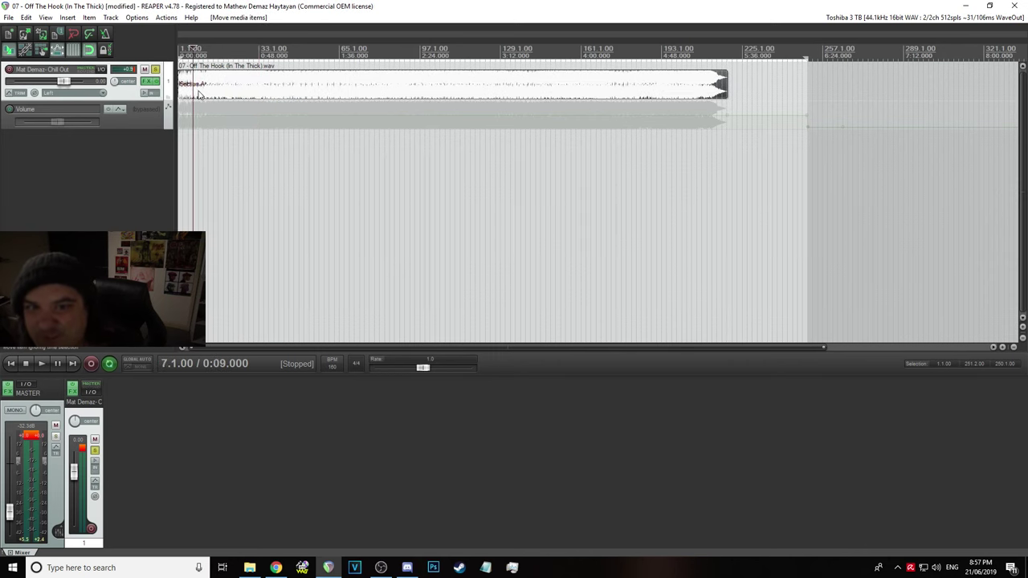
{"action": "scroll", "coordinate": [201, 95], "scroll_direction": "up", "scroll_amount": 5}
{"action": "left_click", "coordinate": [195, 88]}
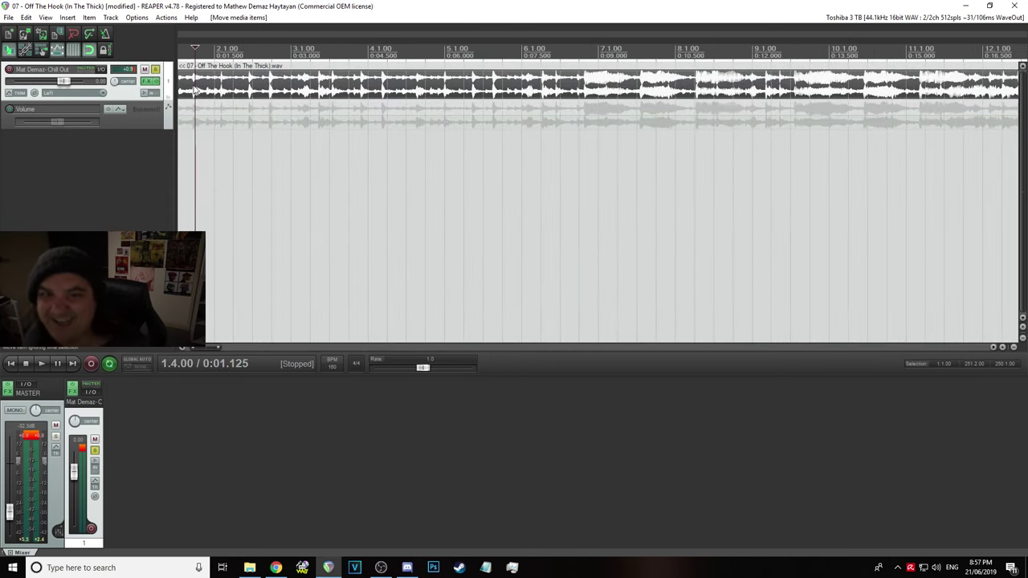
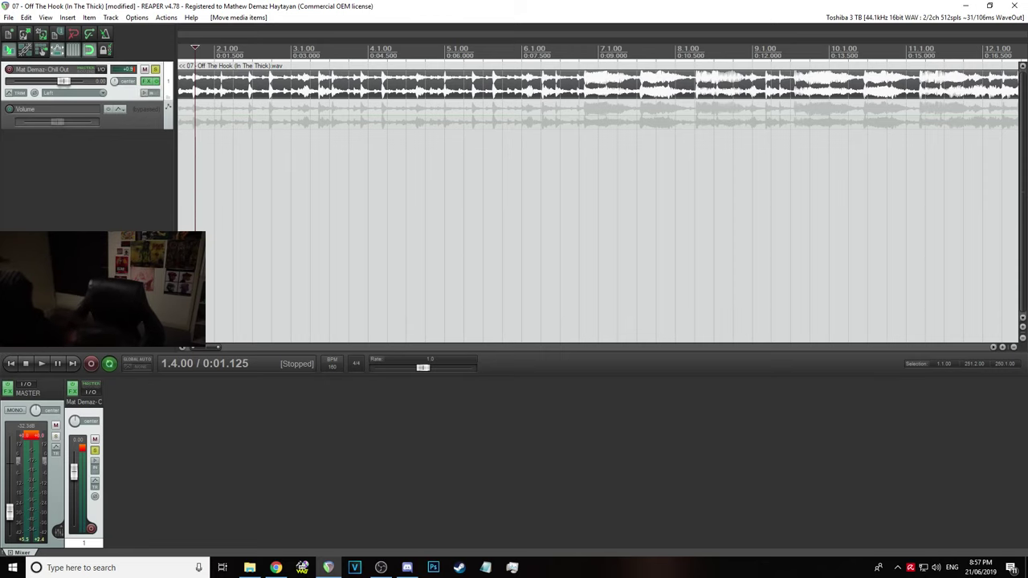
{"action": "key", "text": "alt+Tab"}
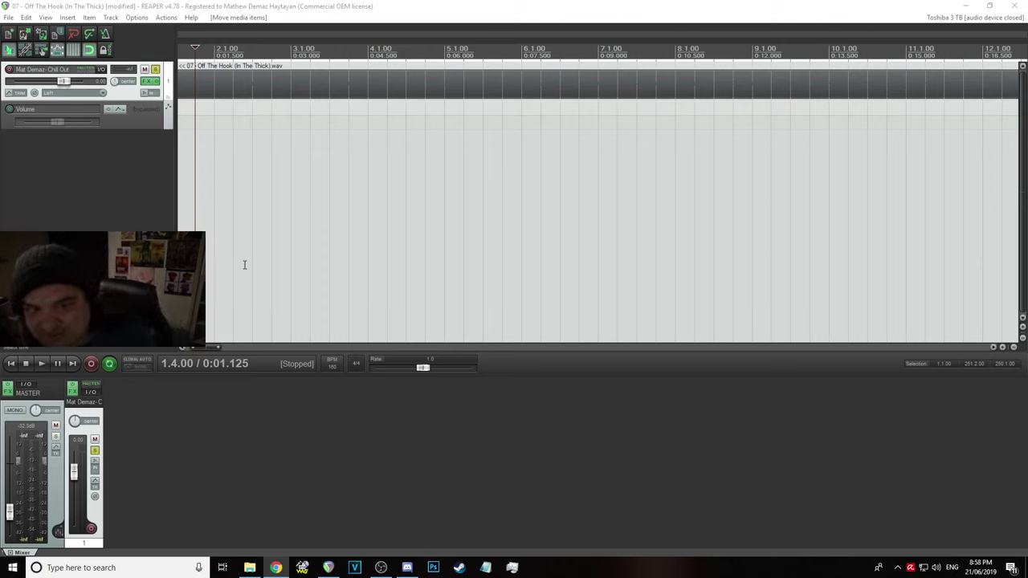
{"action": "left_click", "coordinate": [272, 78]}
{"action": "scroll", "coordinate": [241, 72], "scroll_direction": "down", "scroll_amount": 5}
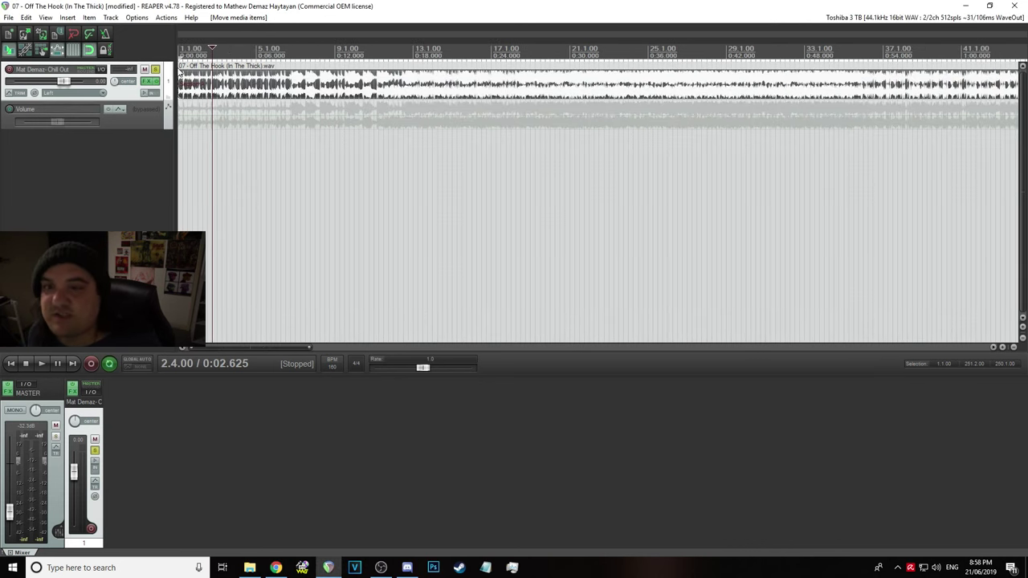
Play the opening of the Off The Hook song from the project start and stop playback
{"action": "mouse_move", "coordinate": [193, 85]}
{"action": "left_mouse_down"}
{"action": "mouse_move", "coordinate": [202, 88]}
{"action": "mouse_move", "coordinate": [193, 88]}
{"action": "left_mouse_up"}
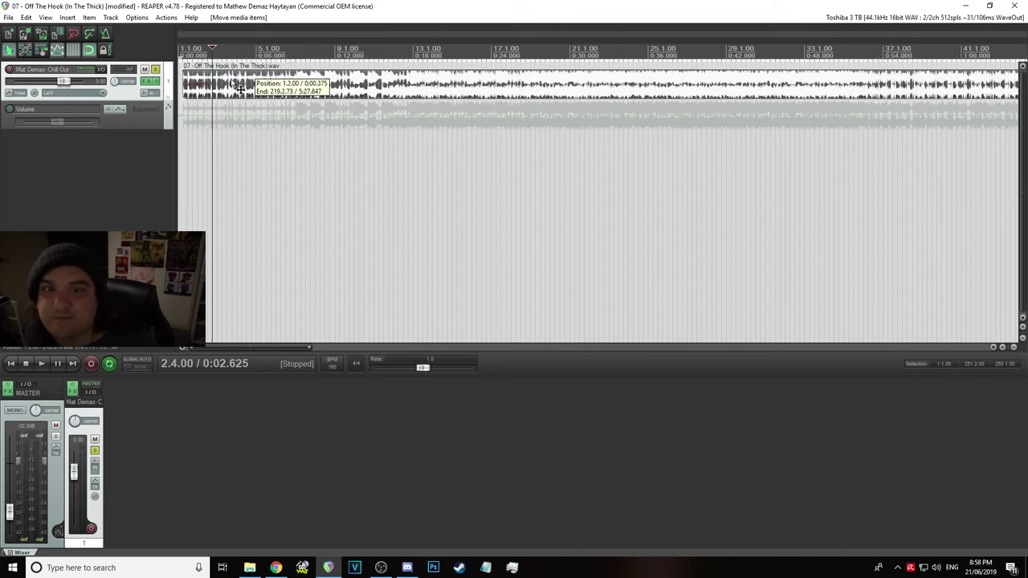
{"action": "left_click", "coordinate": [10, 364]}
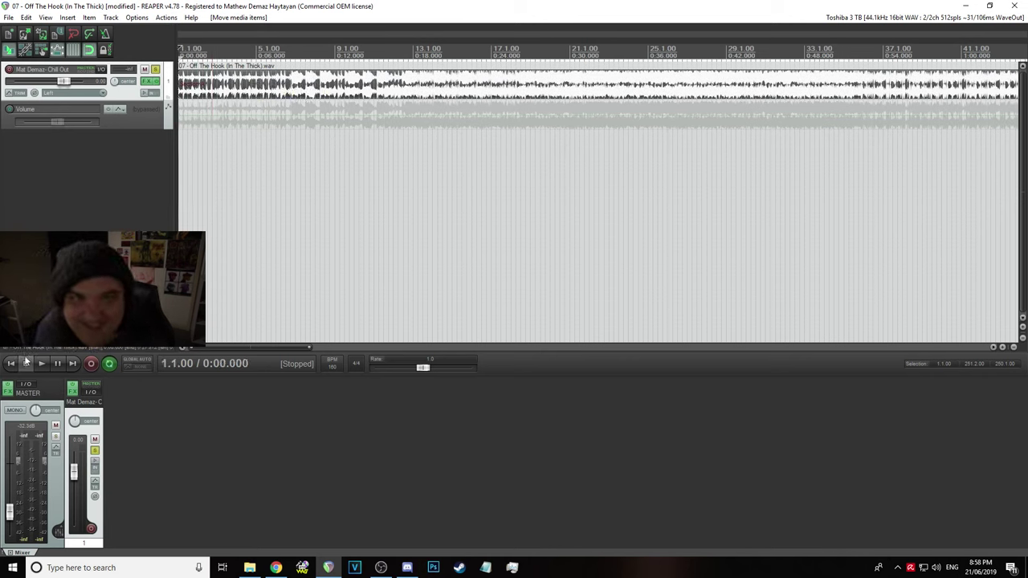
{"action": "left_click", "coordinate": [42, 364]}
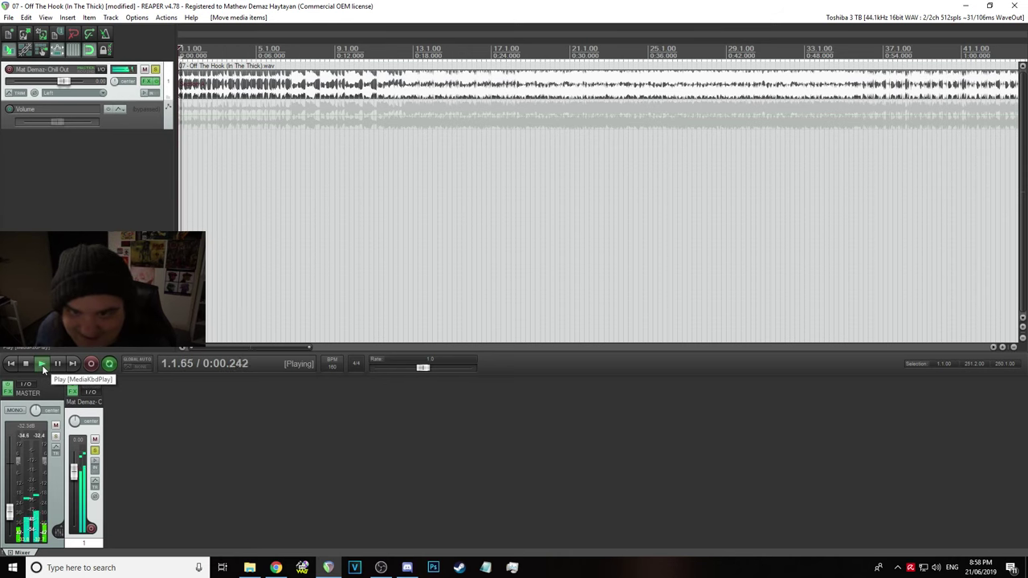
{"action": "key", "text": "space"}
{"action": "scroll", "coordinate": [214, 189], "scroll_direction": "up", "scroll_amount": 5}
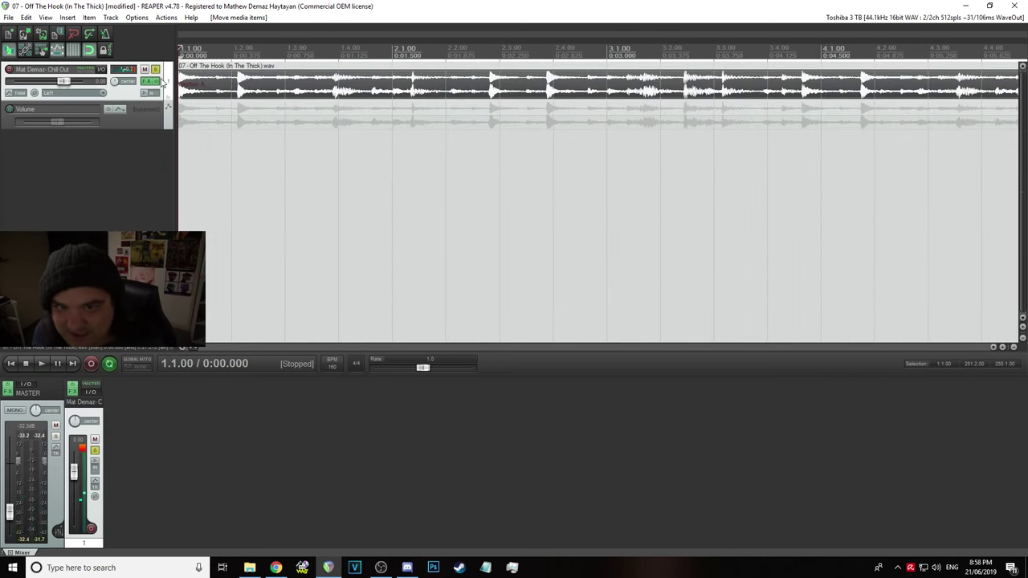
{"action": "key", "text": "space"}
{"action": "key", "text": "space"}
Bypass the track's effects and play the song without them, first the opening and then the passage from 0:54
{"action": "left_click", "coordinate": [156, 82]}
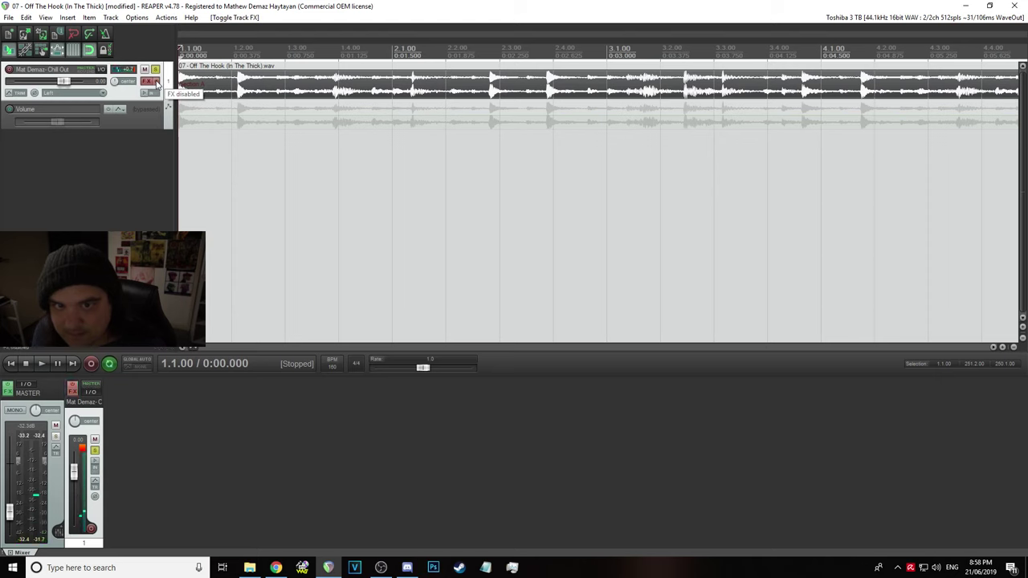
{"action": "key", "text": "space"}
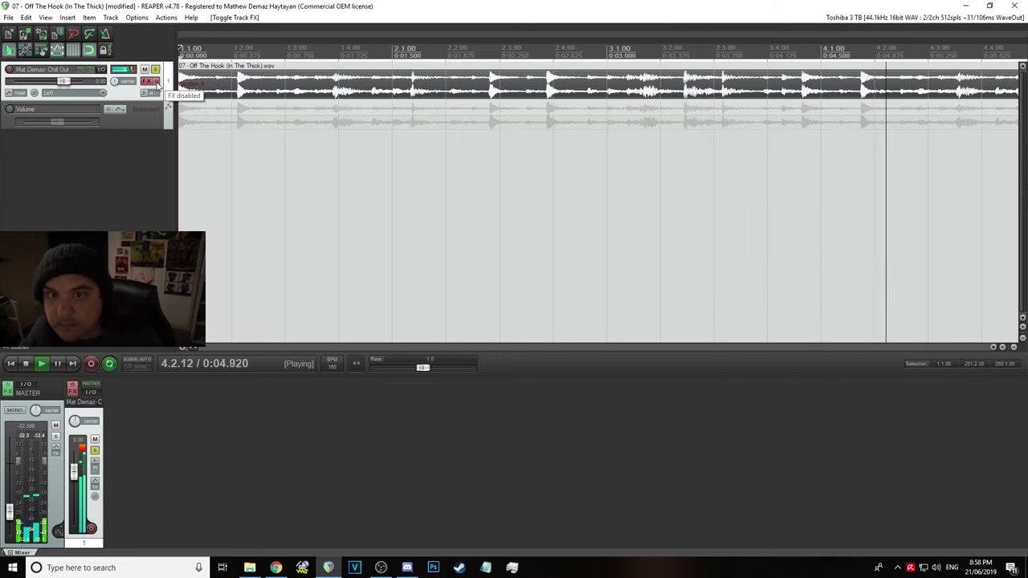
{"action": "key", "text": "space"}
{"action": "key", "text": "space"}
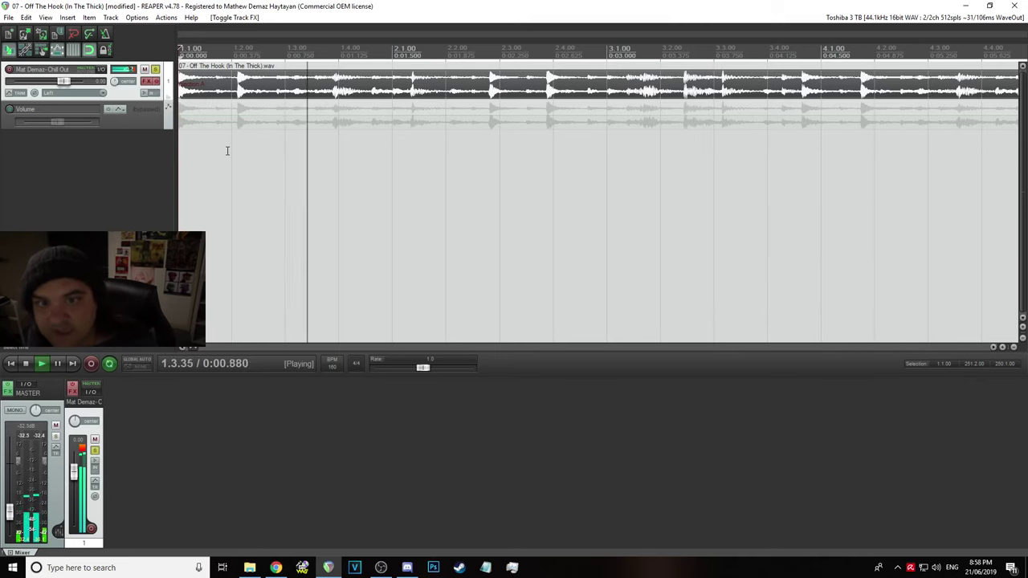
{"action": "scroll", "coordinate": [251, 157], "scroll_direction": "down", "scroll_amount": 10}
{"action": "scroll", "coordinate": [232, 80], "scroll_direction": "down", "scroll_amount": 5}
{"action": "scroll", "coordinate": [233, 81], "scroll_direction": "up", "scroll_amount": 3}
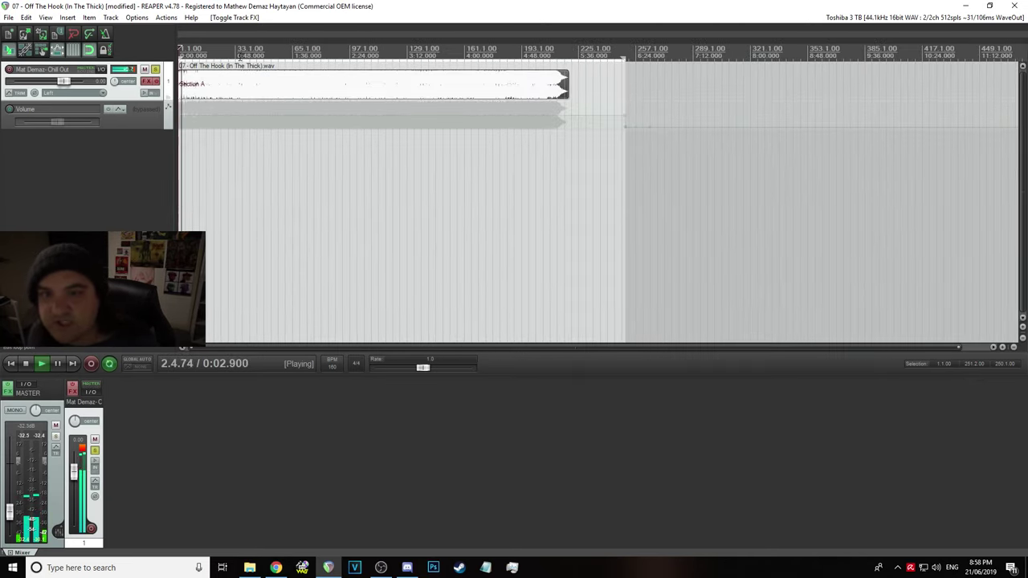
{"action": "left_click", "coordinate": [243, 52]}
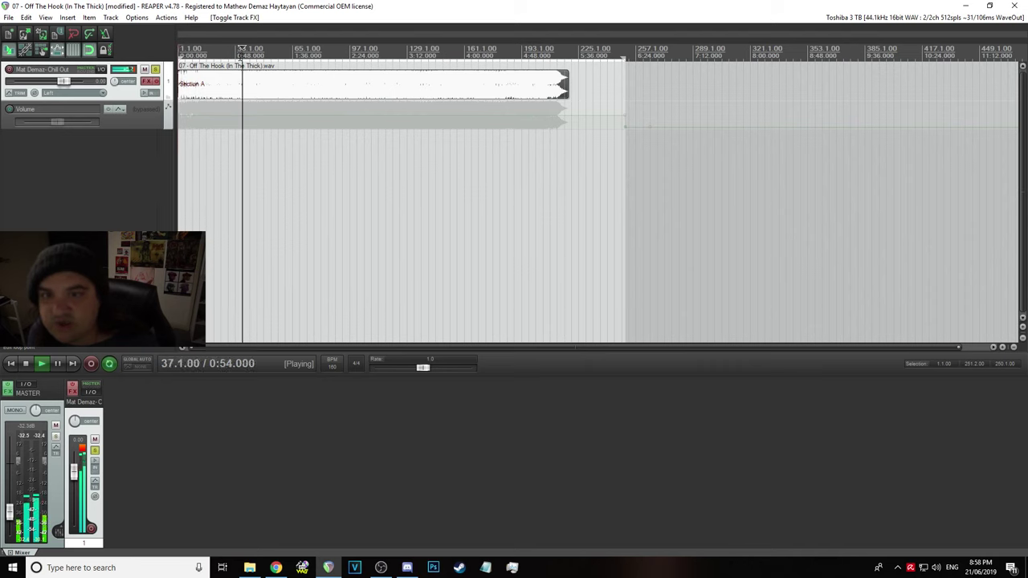
Re-enable the track's effects and save the project, leaving the effects window closed
{"action": "left_click", "coordinate": [150, 83]}
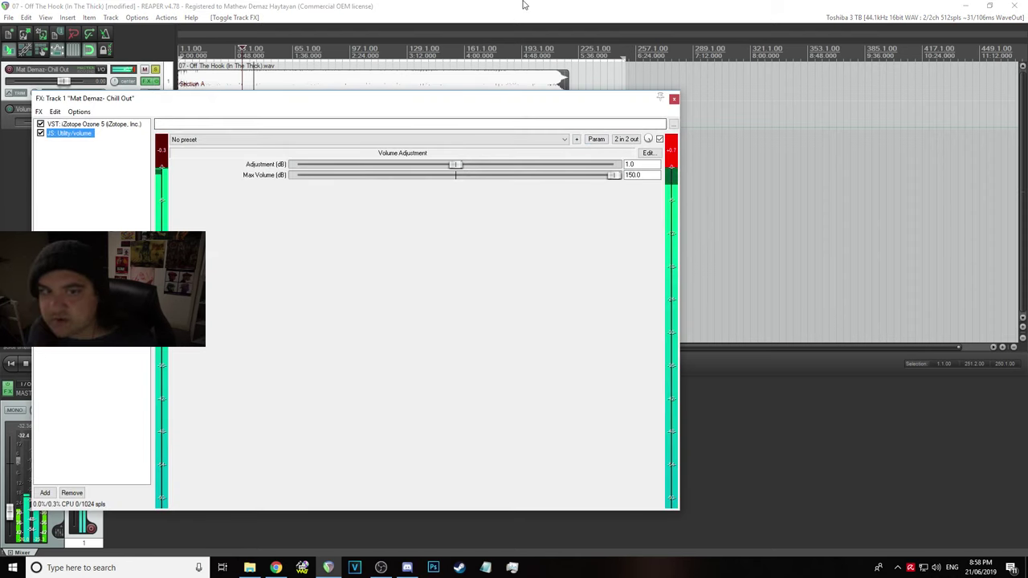
{"action": "left_click", "coordinate": [8, 17]}
{"action": "left_click", "coordinate": [17, 53]}
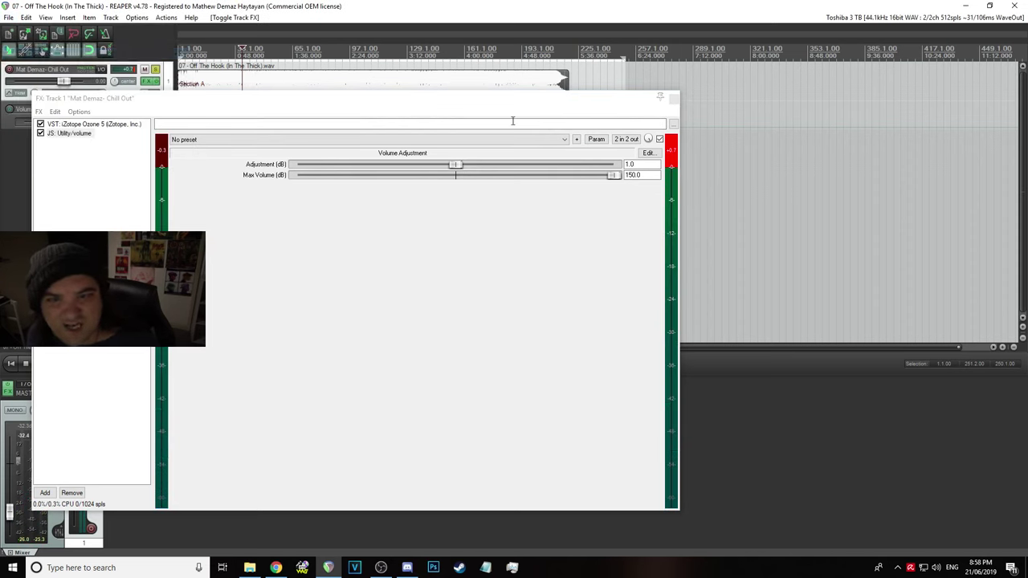
{"action": "left_click", "coordinate": [674, 99]}
Reset the master volume to 0 dB and play the song's ending briefly from 5:18
{"action": "double_click", "coordinate": [12, 517]}
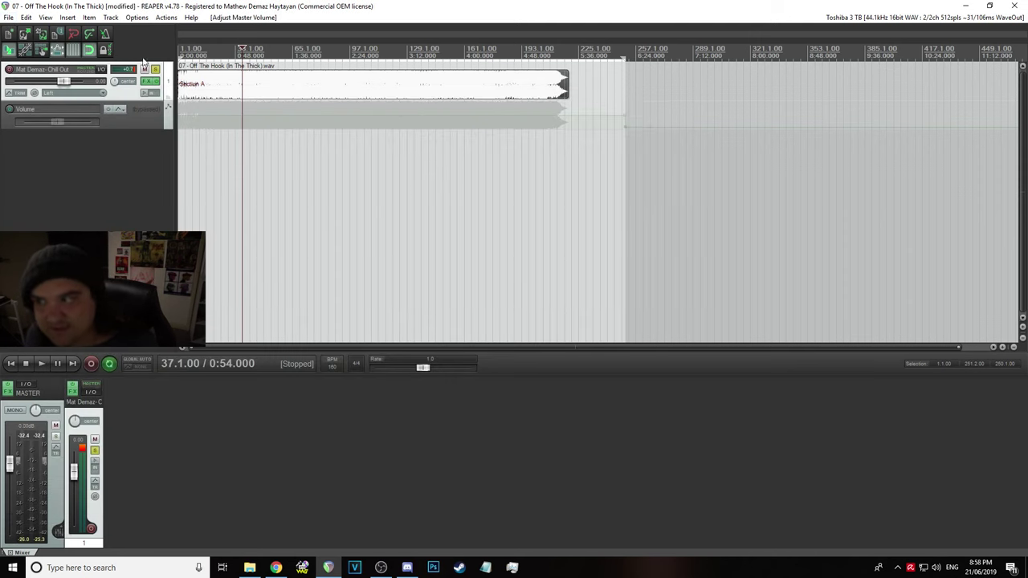
{"action": "left_click", "coordinate": [549, 68]}
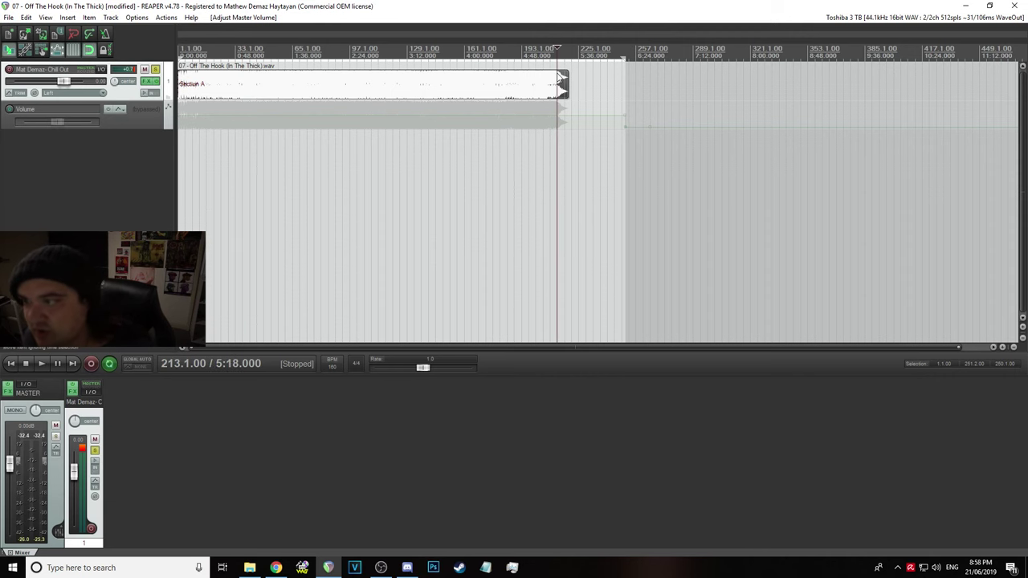
{"action": "key", "text": "space"}
{"action": "scroll", "coordinate": [631, 120], "scroll_direction": "up", "scroll_amount": 3}
{"action": "key", "text": "space"}
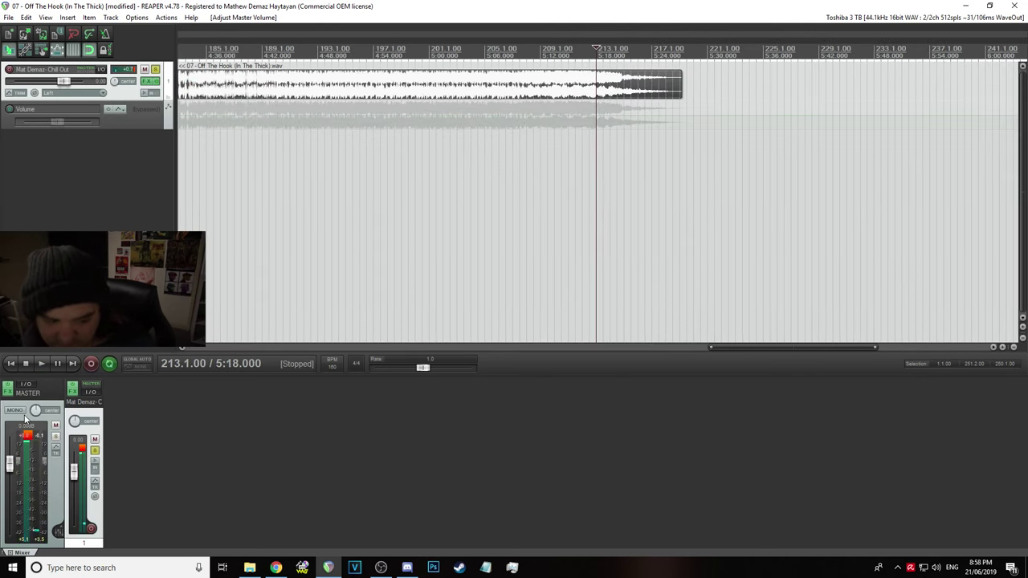
Turn the master volume well down and play the song's fade-out from about 5:24
{"action": "left_click_drag", "start_coordinate": [13, 460], "coordinate": [11, 511]}
{"action": "key", "text": "space"}
{"action": "left_click", "coordinate": [657, 85]}
{"action": "scroll", "coordinate": [755, 110], "scroll_direction": "up", "scroll_amount": 2}
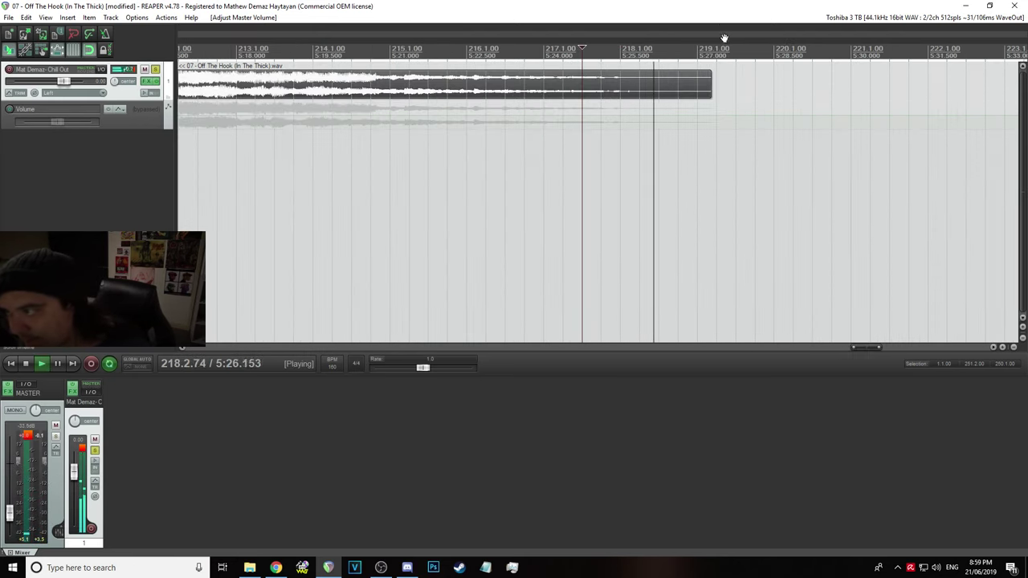
{"action": "key", "text": "space"}
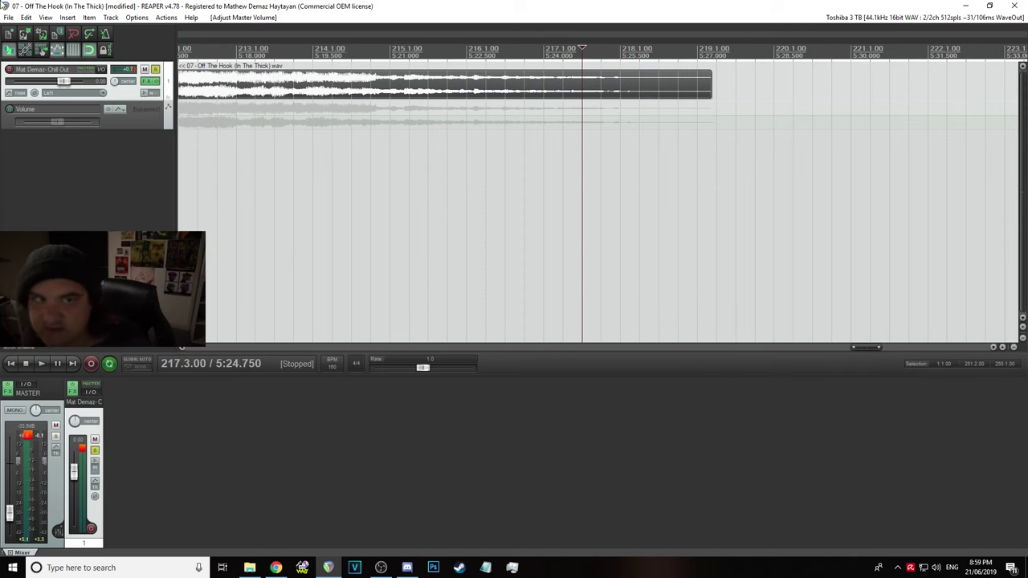
Save the project and open the render settings for the whole song
{"action": "left_click", "coordinate": [8, 17]}
{"action": "left_click", "coordinate": [32, 56]}
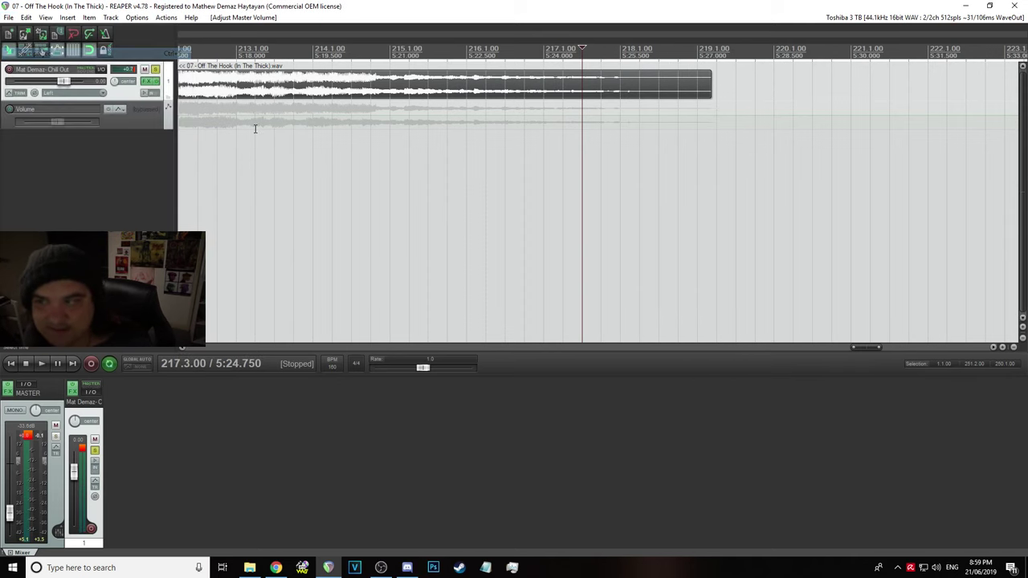
{"action": "scroll", "coordinate": [468, 172], "scroll_direction": "down", "scroll_amount": 4}
{"action": "scroll", "coordinate": [468, 172], "scroll_direction": "down", "scroll_amount": 6}
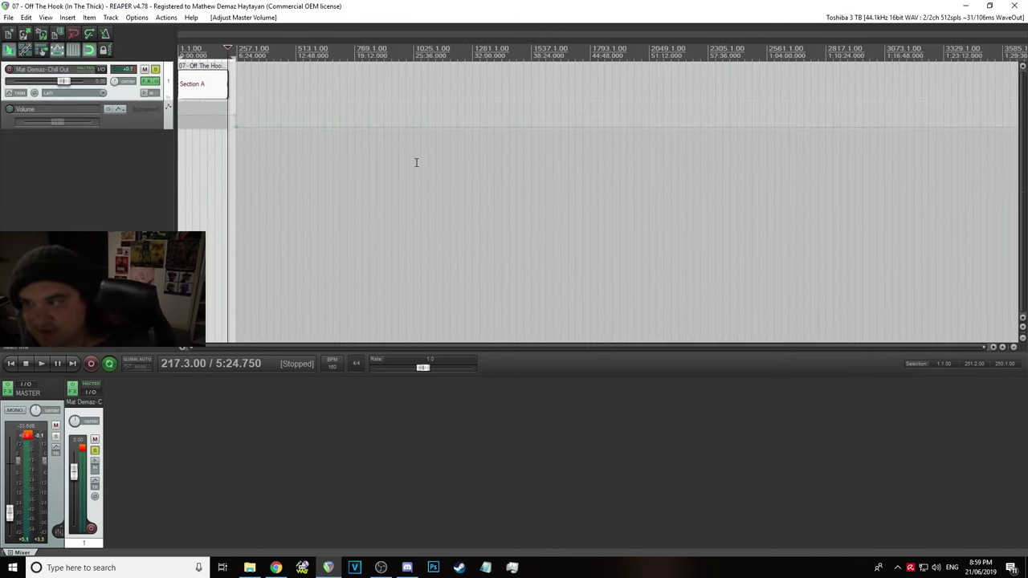
{"action": "left_click", "coordinate": [8, 17]}
{"action": "left_click", "coordinate": [76, 178]}
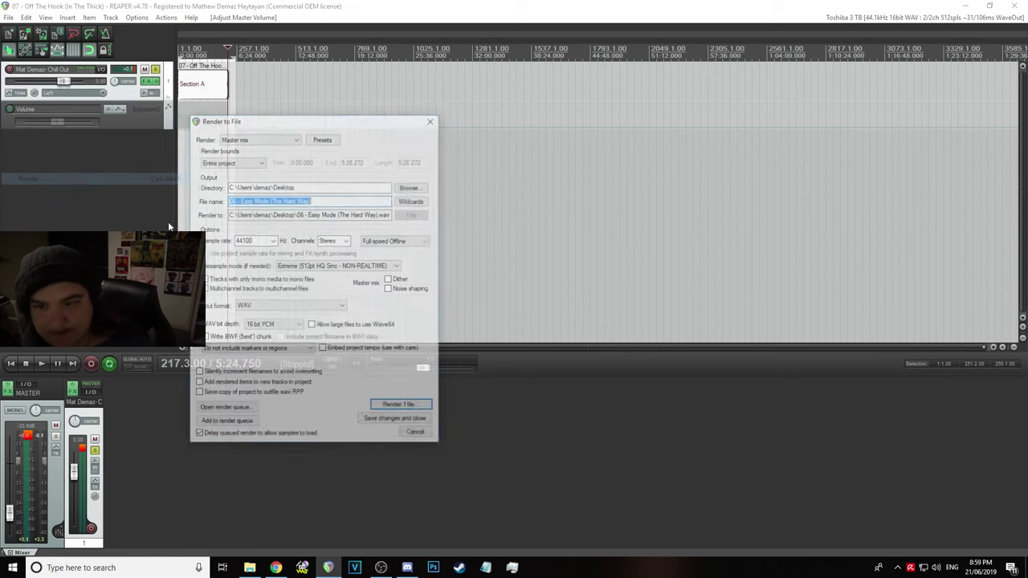
{"action": "left_click", "coordinate": [402, 406]}
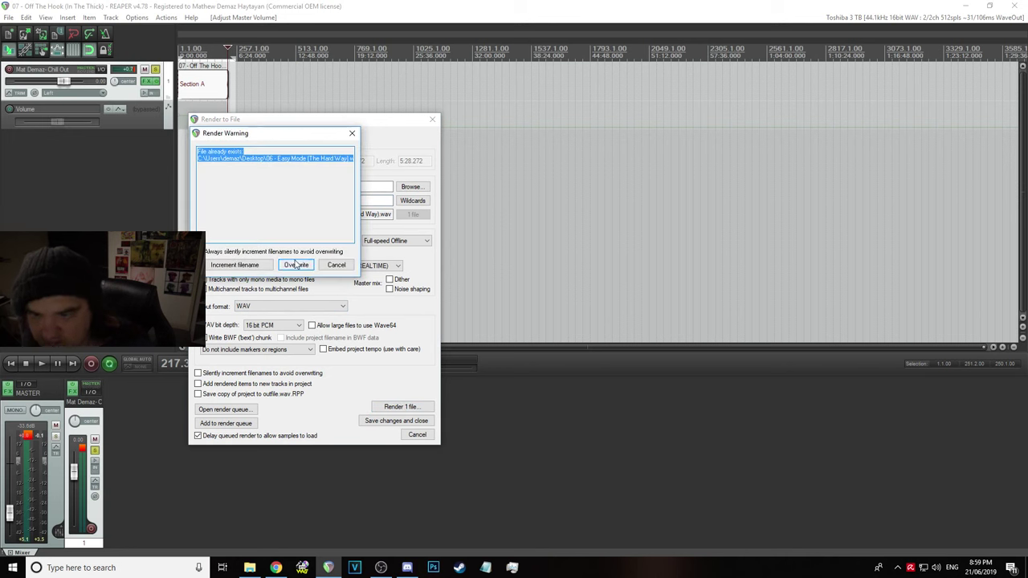
{"action": "left_click", "coordinate": [296, 266]}
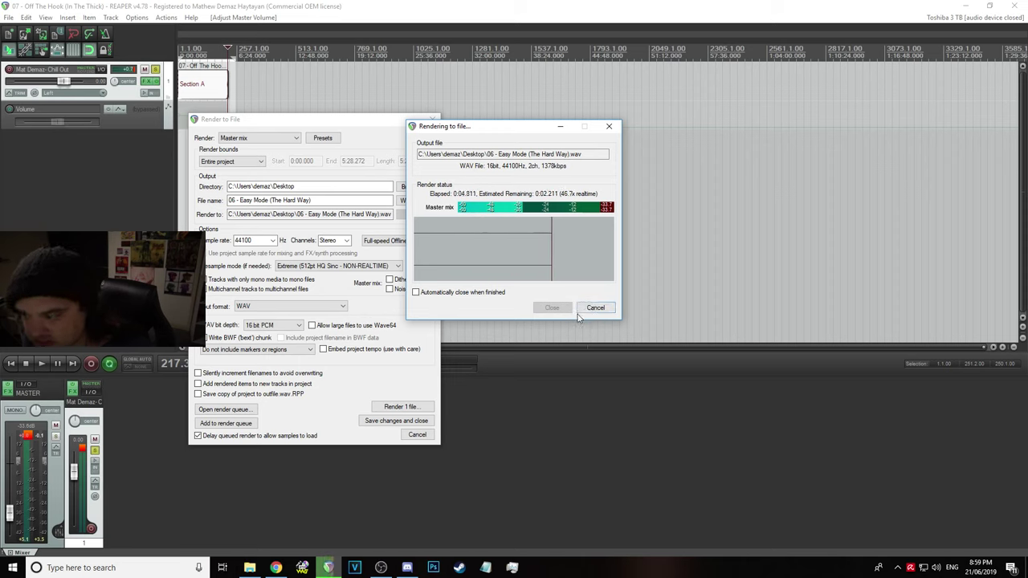
{"action": "left_click", "coordinate": [580, 310]}
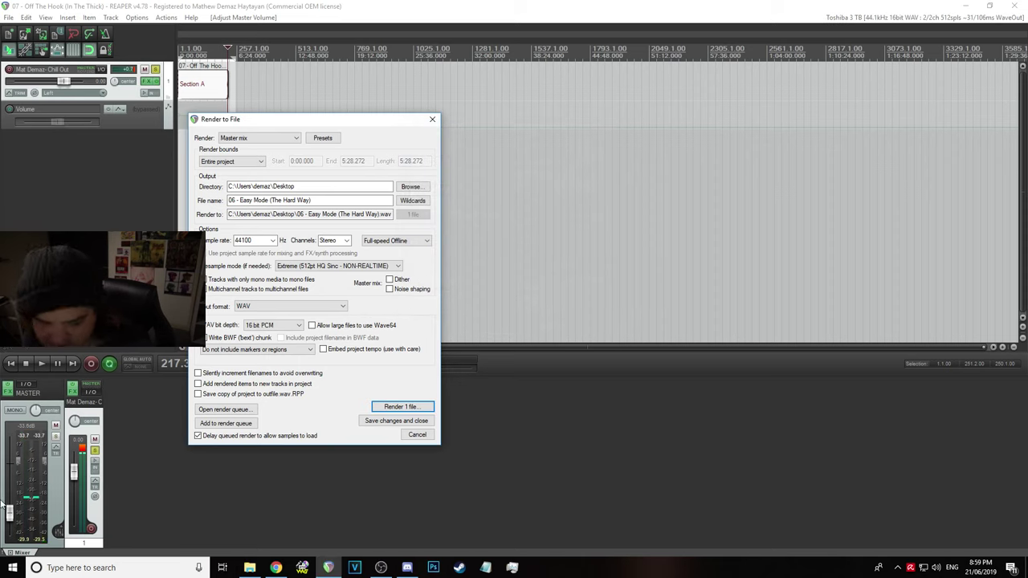
Reset the master volume to 0 dB and render the master mix, overwriting 06 - Easy Mode (The Hard Way).wav
{"action": "left_click", "coordinate": [80, 505]}
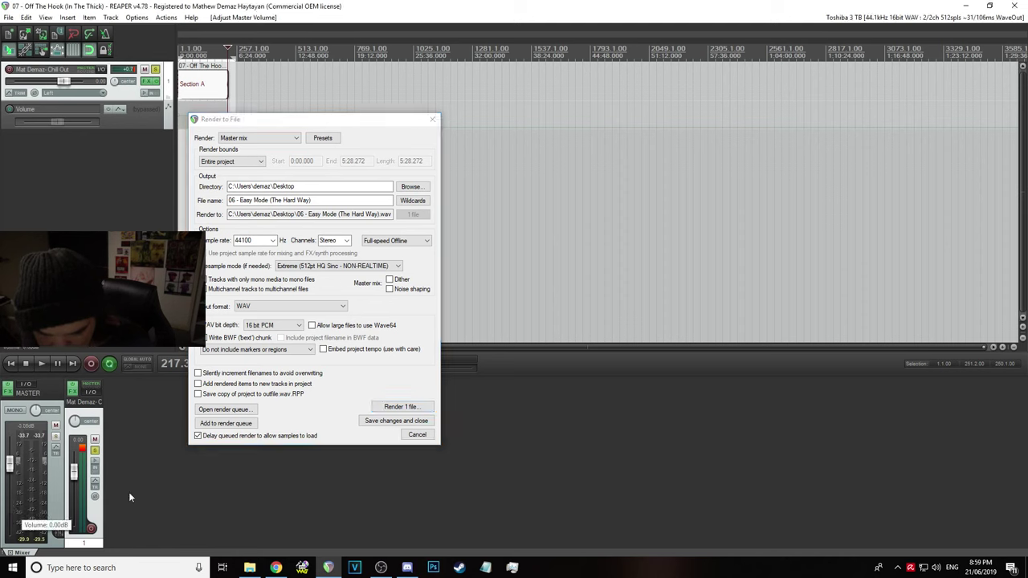
{"action": "left_click", "coordinate": [397, 408]}
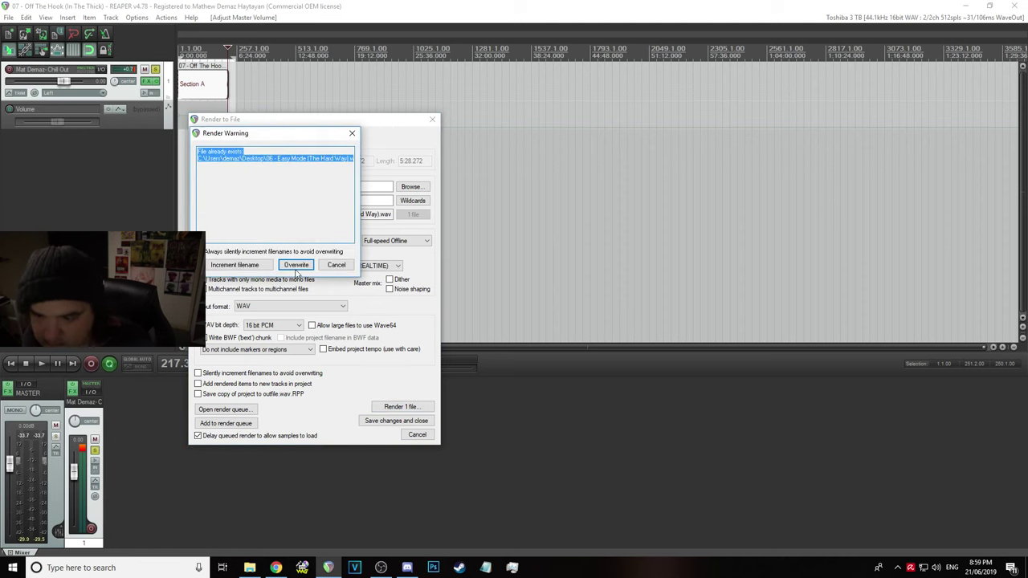
{"action": "left_click", "coordinate": [296, 268]}
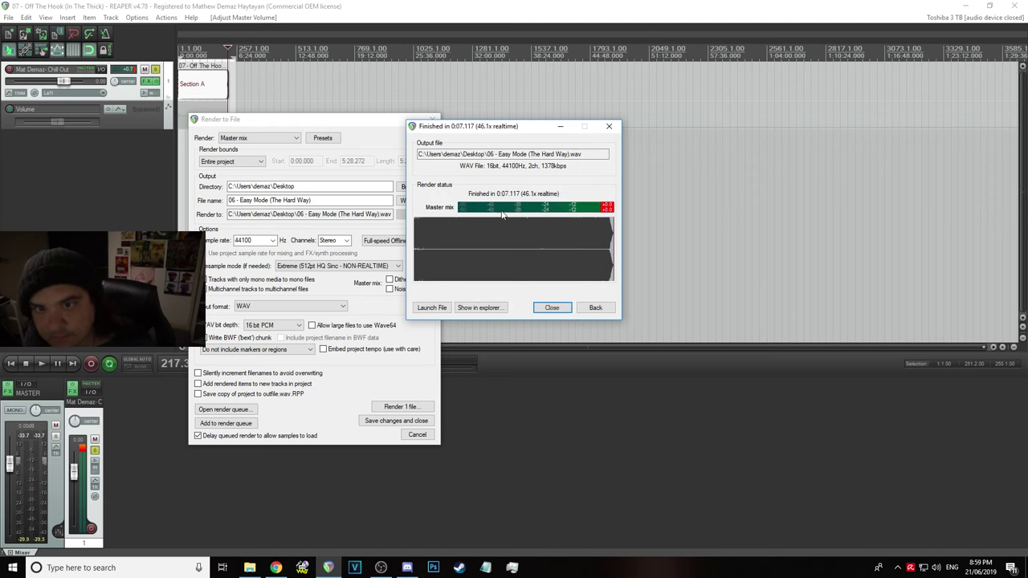
{"action": "left_click", "coordinate": [552, 308]}
Save the project under the new name 08 - Pulled Against, copying the name from the song file in File Explorer
{"action": "scroll", "coordinate": [292, 205], "scroll_direction": "up", "scroll_amount": 6}
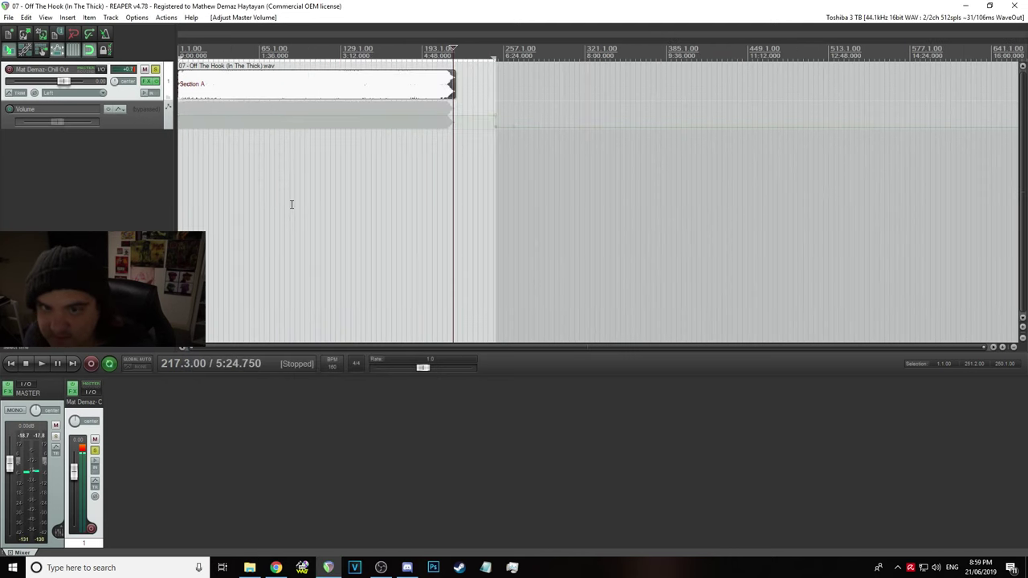
{"action": "scroll", "coordinate": [297, 207], "scroll_direction": "down", "scroll_amount": 2}
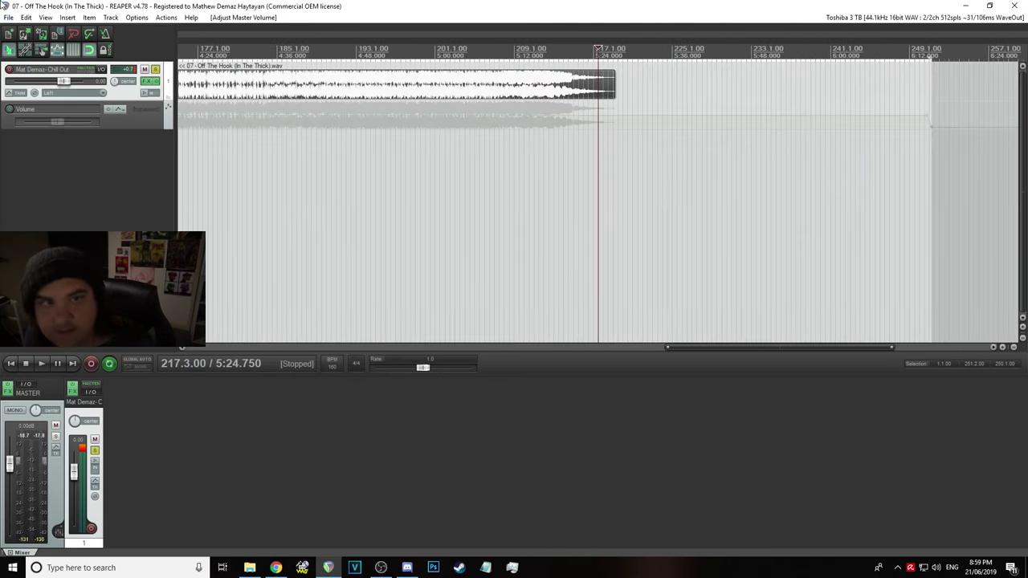
{"action": "left_click", "coordinate": [8, 18]}
{"action": "left_click", "coordinate": [7, 18]}
{"action": "left_click", "coordinate": [4, 17]}
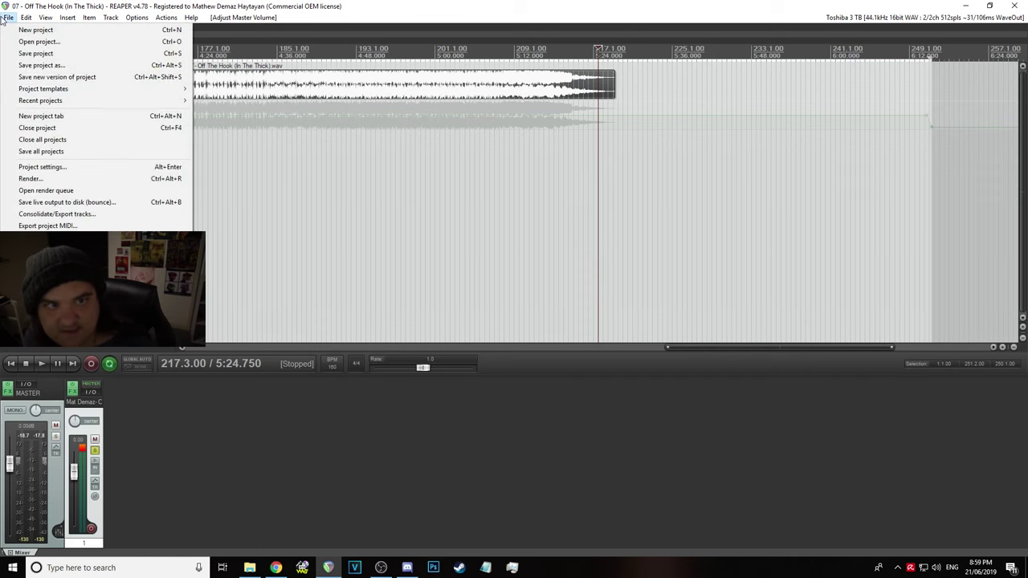
{"action": "left_click", "coordinate": [30, 65]}
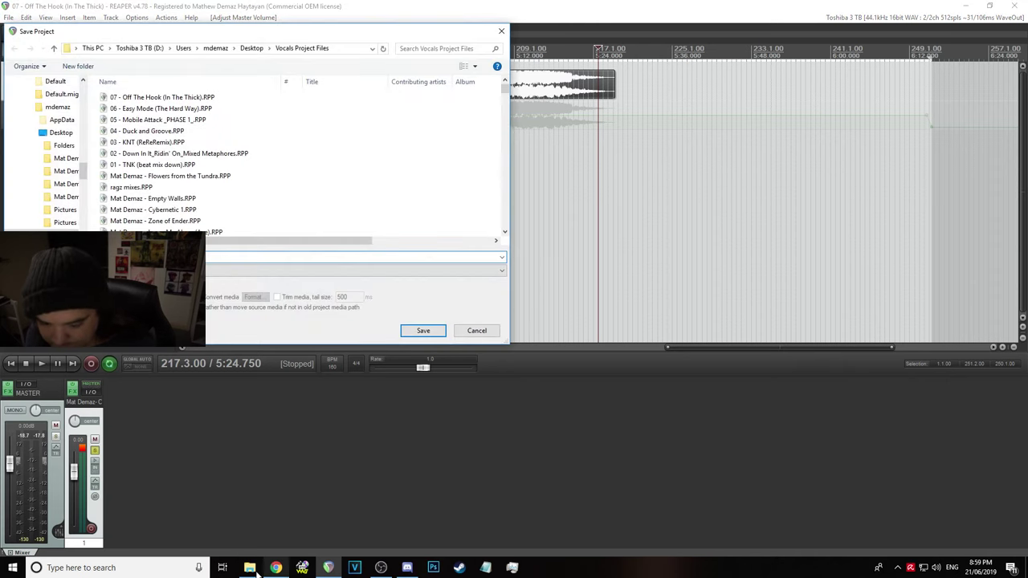
{"action": "left_click", "coordinate": [250, 568]}
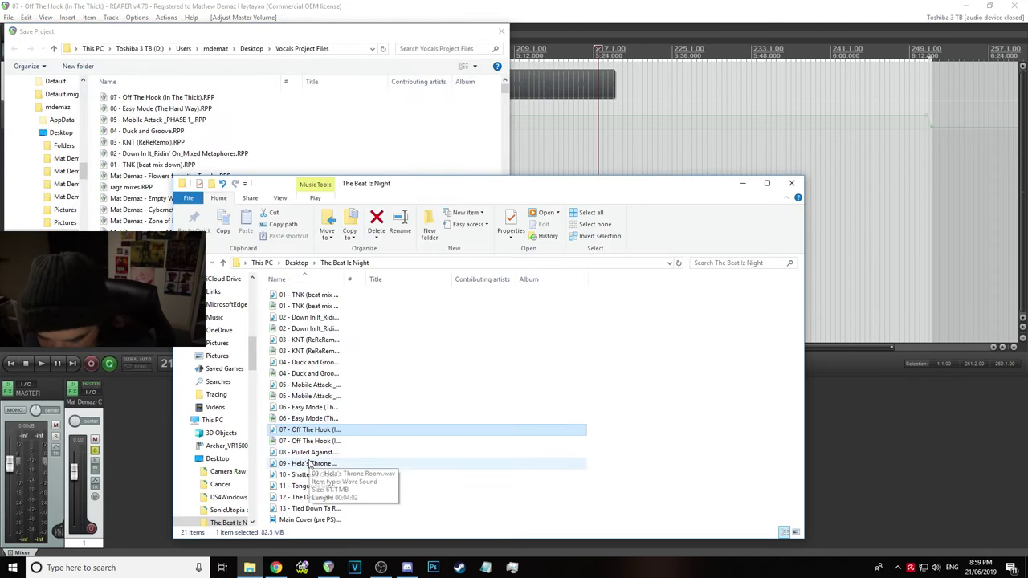
{"action": "left_click", "coordinate": [309, 454]}
{"action": "right_click", "coordinate": [309, 454]}
{"action": "left_click", "coordinate": [347, 426]}
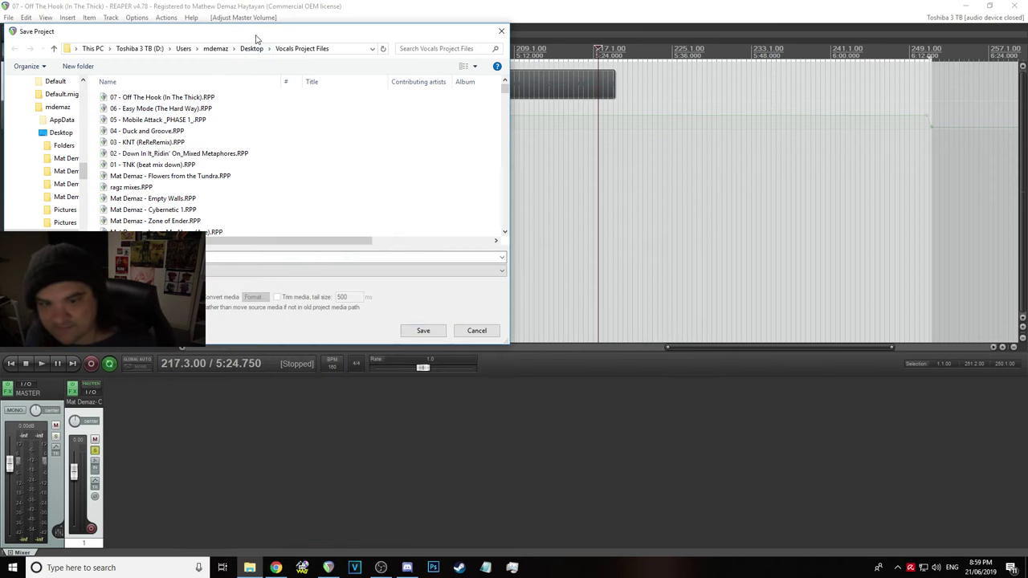
{"action": "left_click", "coordinate": [257, 34]}
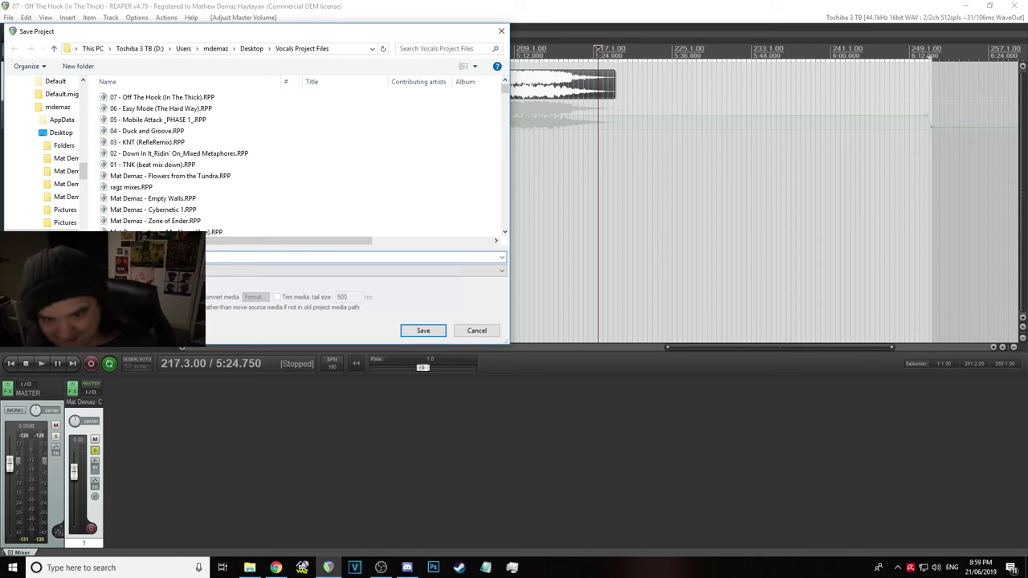
{"action": "left_click", "coordinate": [424, 332]}
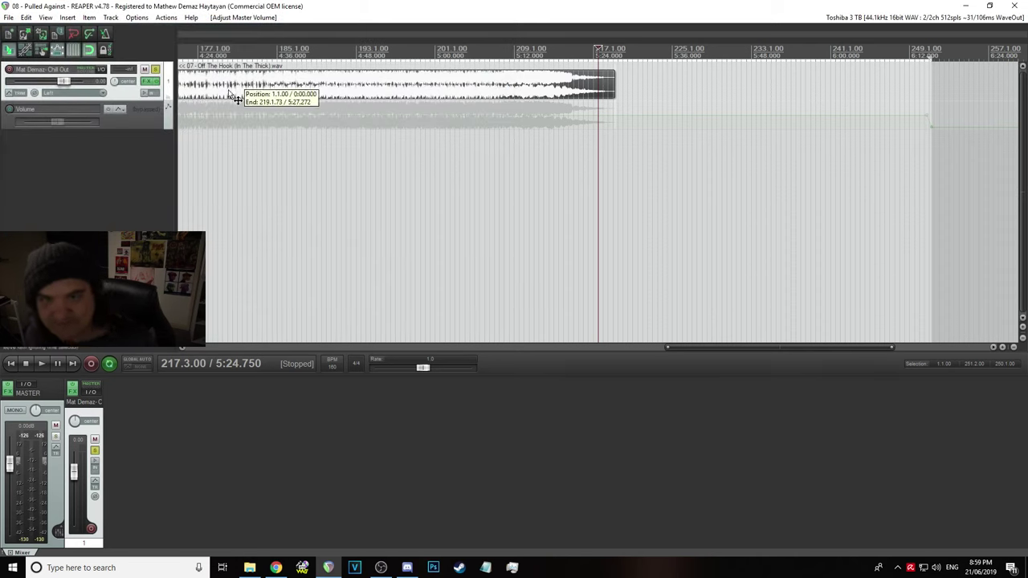
Replace the Off The Hook audio item on the track with 08 - Pulled Against.wav from The Beat Iz Night folder
{"action": "left_click", "coordinate": [228, 77]}
{"action": "key", "text": "Delete"}
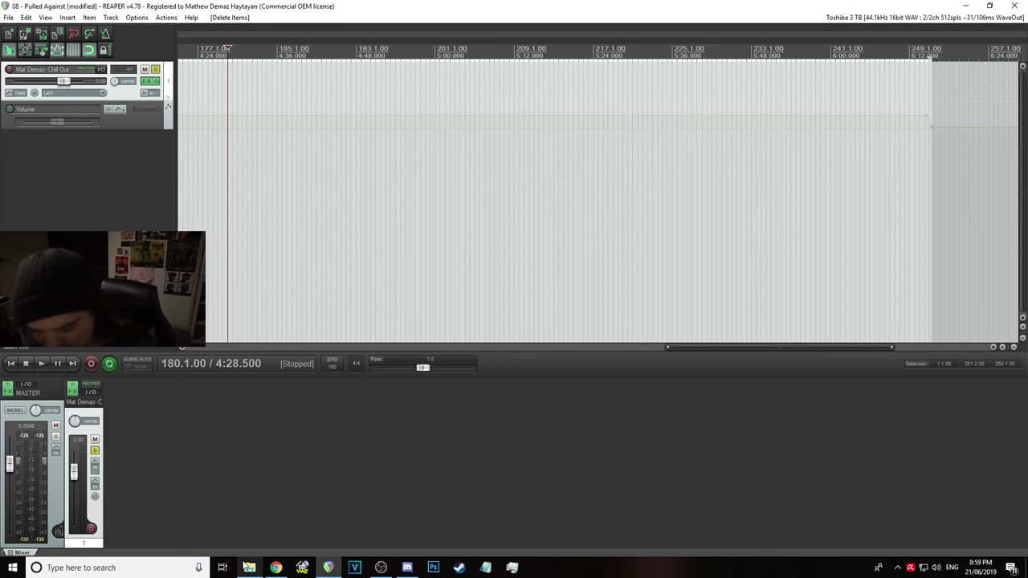
{"action": "left_click", "coordinate": [250, 568]}
{"action": "left_click_drag", "start_coordinate": [335, 454], "coordinate": [210, 105]}
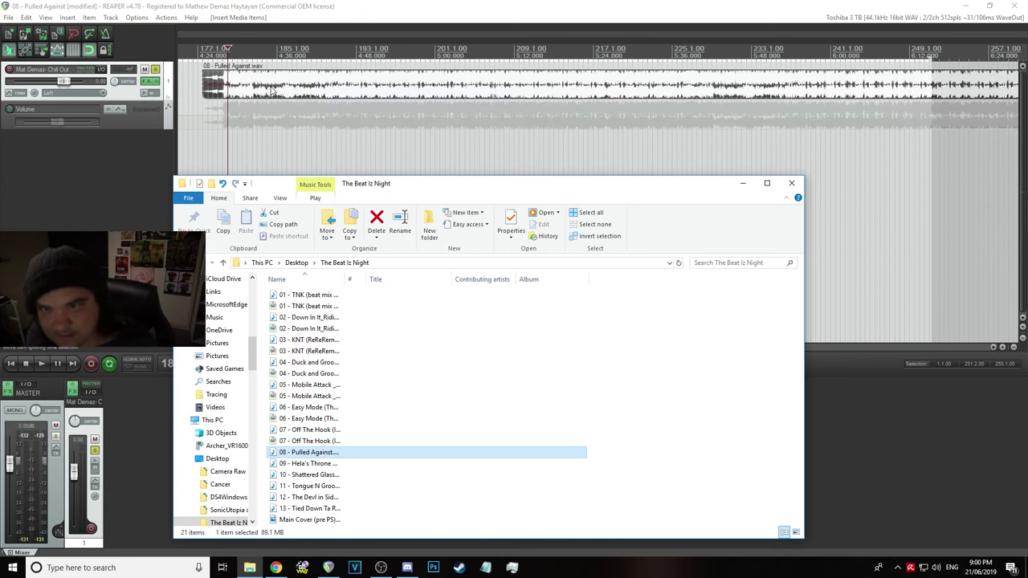
Move the 08 - Pulled Against audio item to the very start of the timeline
{"action": "scroll", "coordinate": [292, 126], "scroll_direction": "down", "scroll_amount": 5}
{"action": "scroll", "coordinate": [356, 162], "scroll_direction": "down", "scroll_amount": 5}
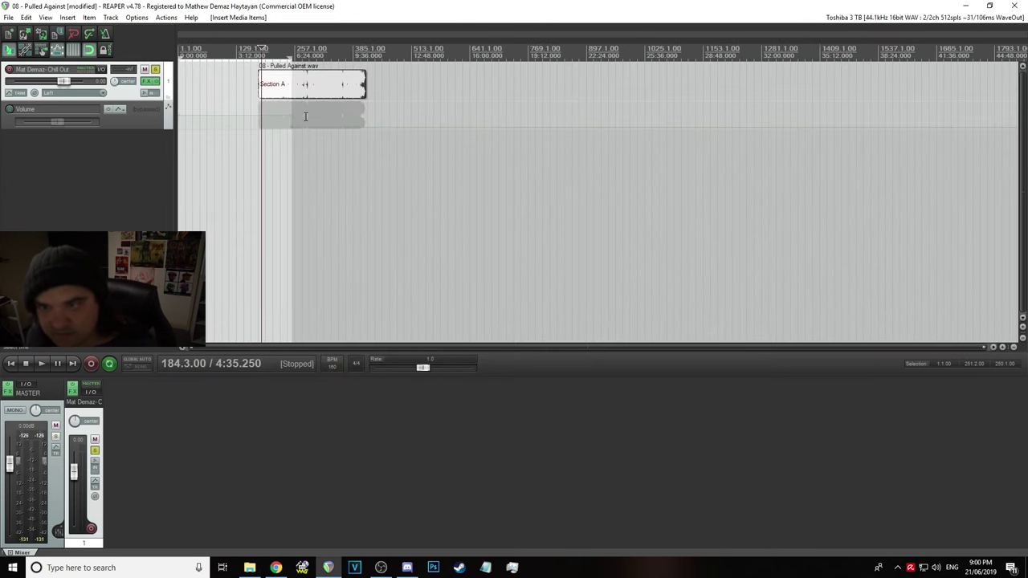
{"action": "left_click_drag", "start_coordinate": [308, 81], "coordinate": [162, 80]}
Open the track's effects chain and play the song with the master volume lowered to about -22.3 dB
{"action": "left_click", "coordinate": [150, 82]}
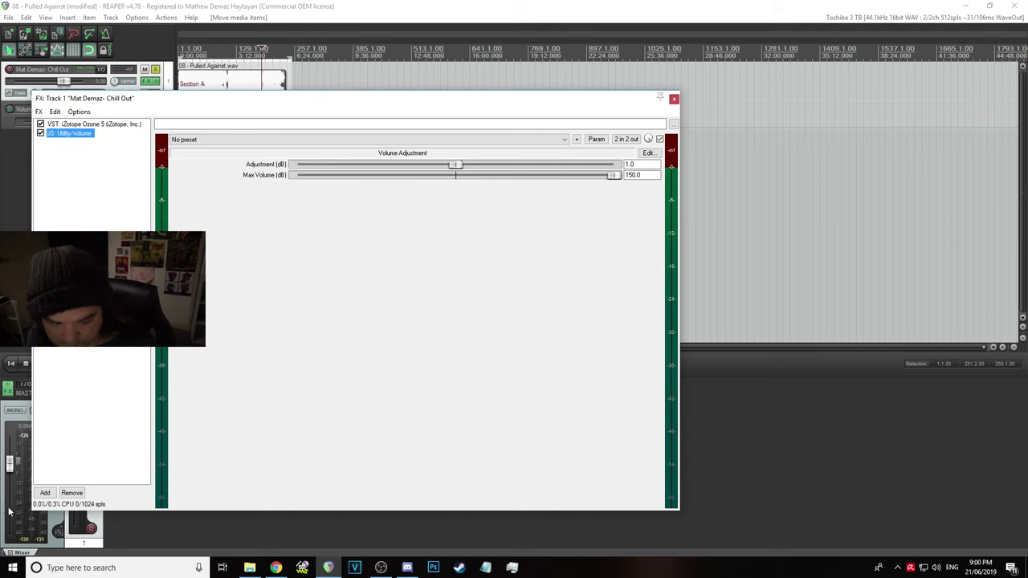
{"action": "left_click_drag", "start_coordinate": [9, 461], "coordinate": [10, 498]}
{"action": "key", "text": "space"}
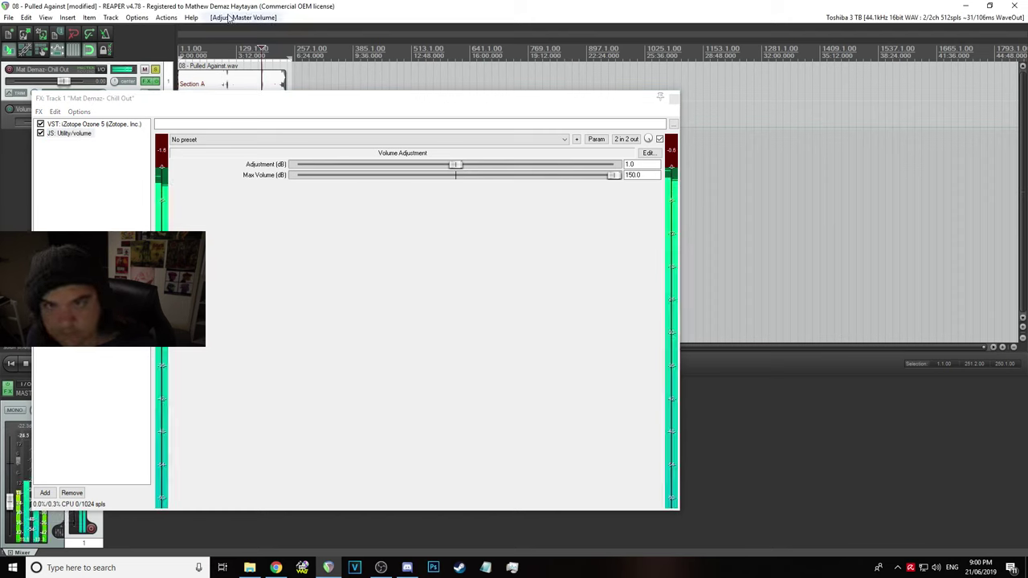
Try the JS volume effect's Adjustment at 1 dB and 0 dB while the song plays
{"action": "left_click", "coordinate": [639, 164]}
{"action": "type", "text": "1"}
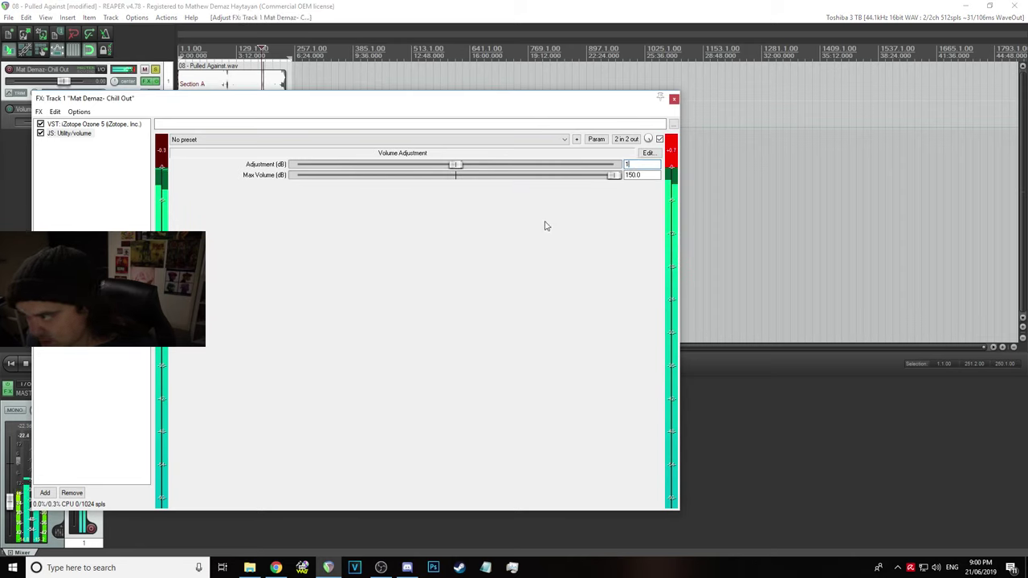
{"action": "left_click", "coordinate": [485, 5]}
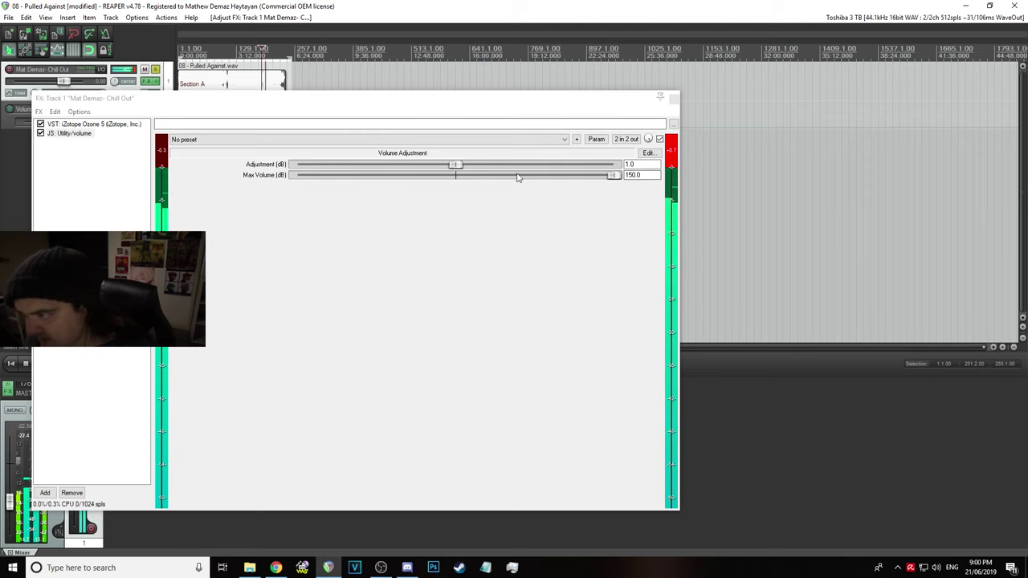
{"action": "left_click", "coordinate": [646, 164]}
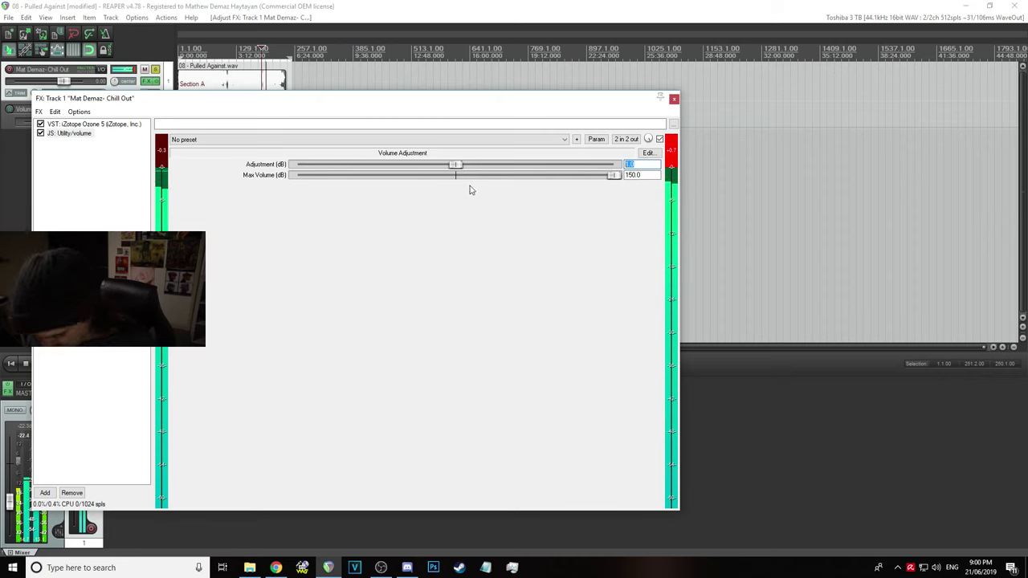
{"action": "type", "text": "0"}
{"action": "left_click", "coordinate": [287, 4]}
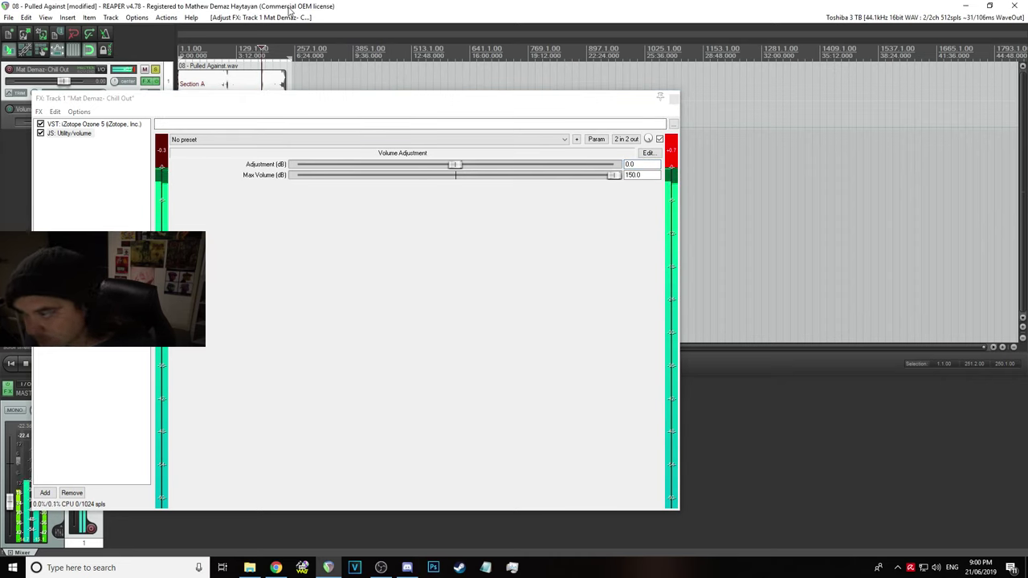
Set the JS volume effect's Adjustment to 2 dB and compare playback with iZotope Ozone 5 bypassed and re-enabled
{"action": "left_click", "coordinate": [651, 165]}
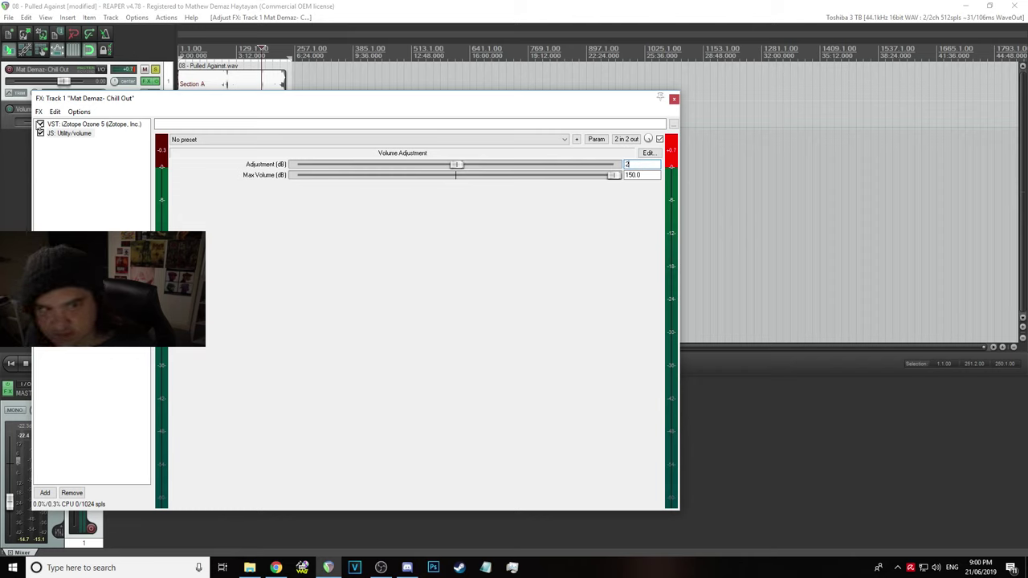
{"action": "left_click", "coordinate": [40, 125]}
{"action": "left_click", "coordinate": [69, 132]}
{"action": "key", "text": "space"}
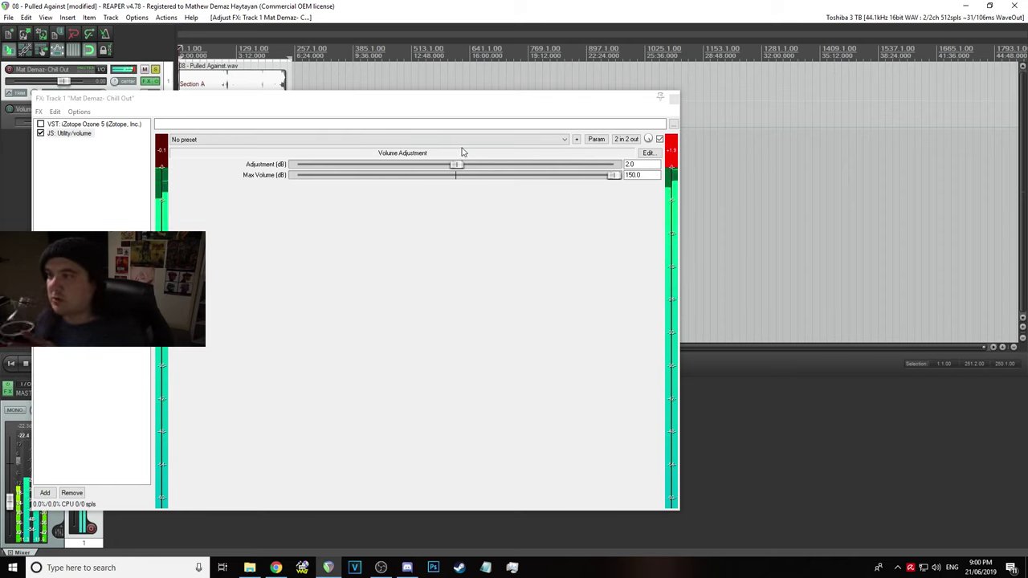
{"action": "left_click", "coordinate": [40, 123]}
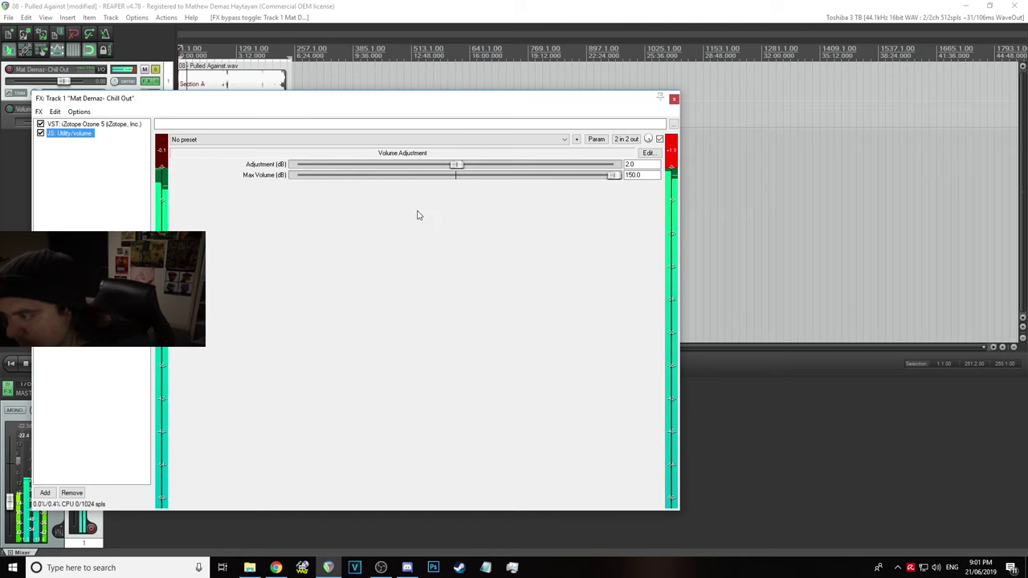
{"action": "left_click", "coordinate": [209, 29]}
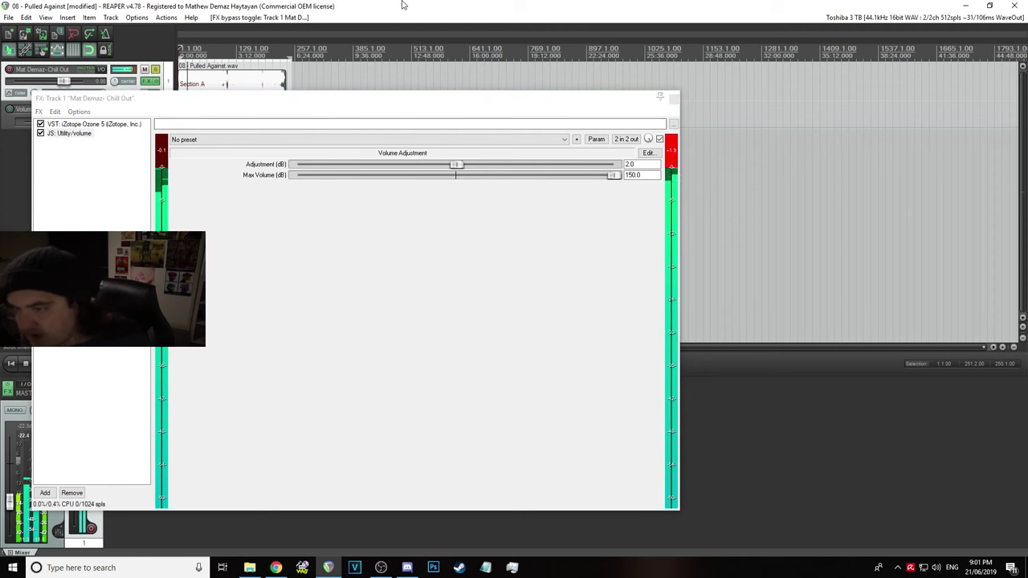
Save the project and close the track's effects window
{"action": "left_click", "coordinate": [8, 17]}
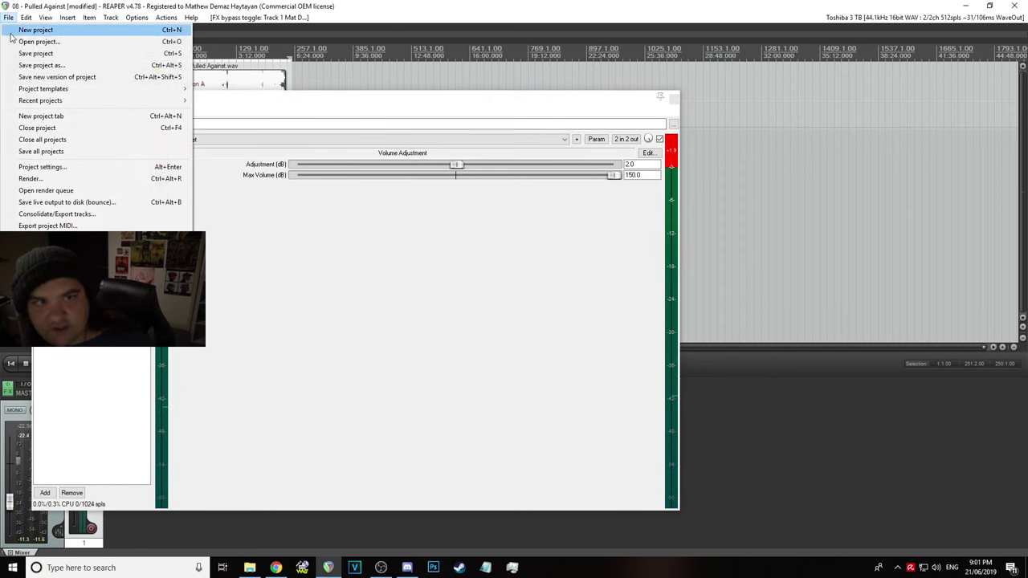
{"action": "left_click", "coordinate": [32, 60]}
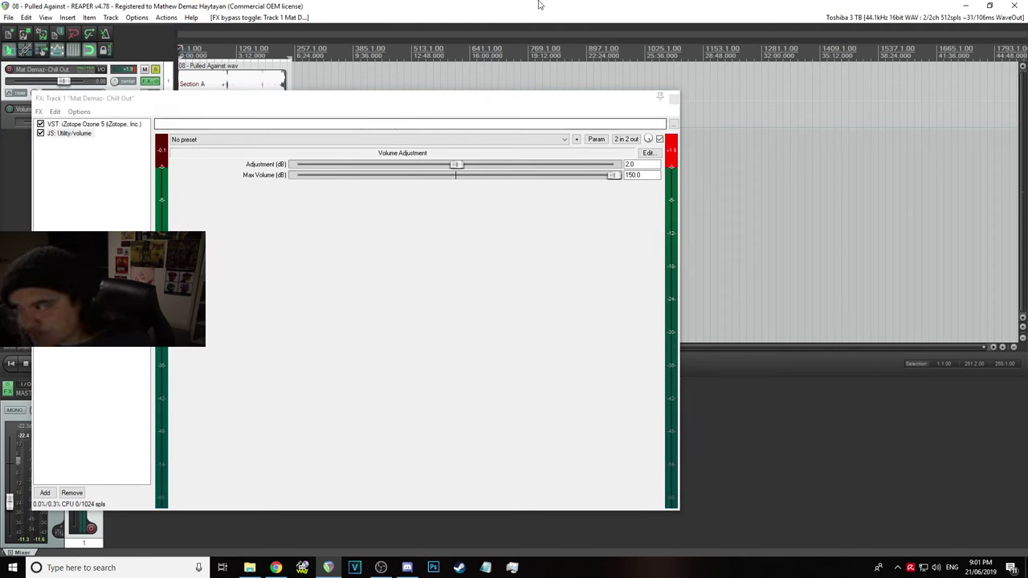
{"action": "left_click", "coordinate": [674, 99]}
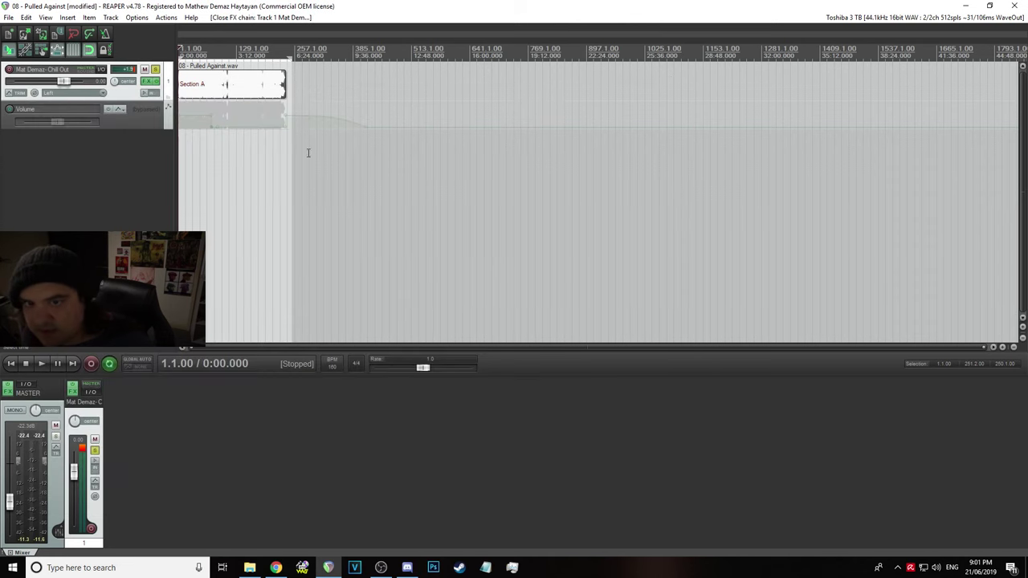
Audition the song's opening and raise the master volume to -2.65 dB
{"action": "scroll", "coordinate": [303, 137], "scroll_direction": "up", "scroll_amount": 4}
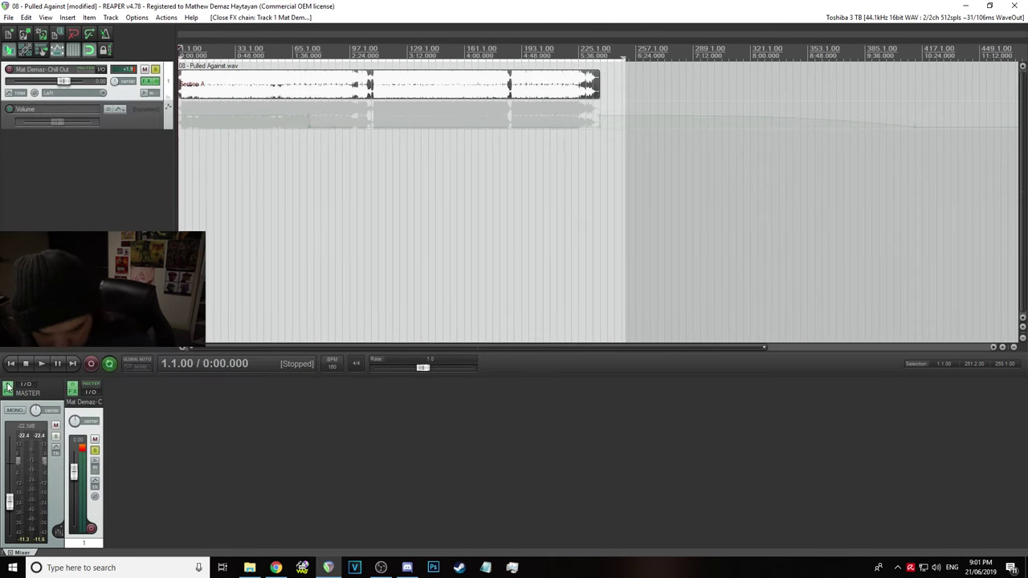
{"action": "left_click", "coordinate": [38, 363]}
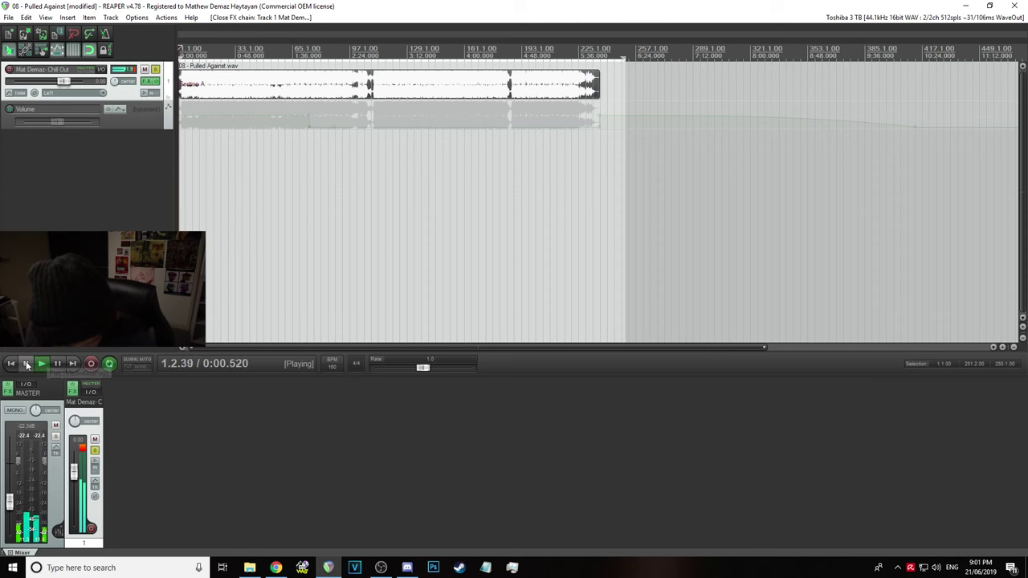
{"action": "key", "text": "space"}
{"action": "scroll", "coordinate": [250, 283], "scroll_direction": "up", "scroll_amount": 15}
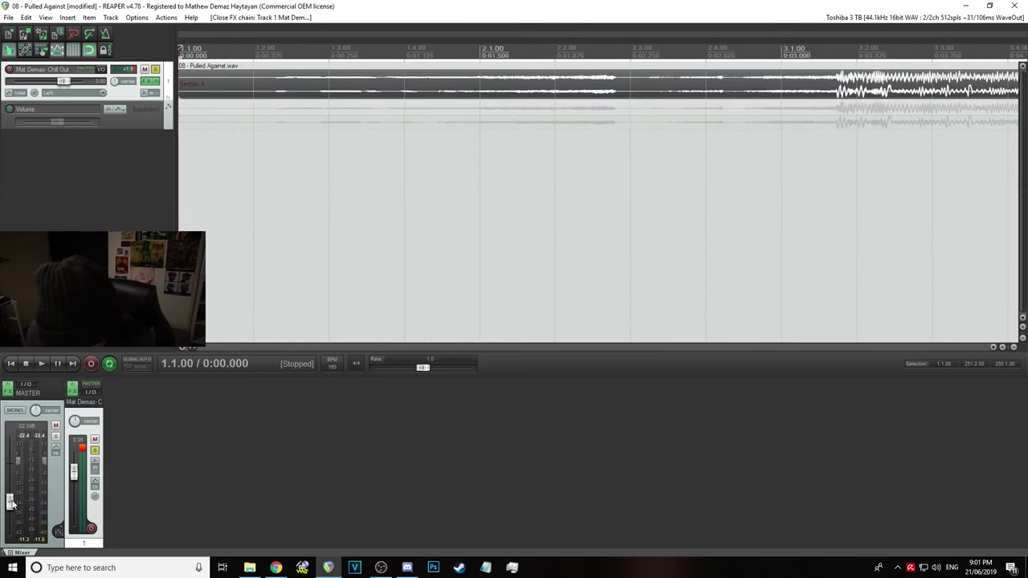
{"action": "left_click_drag", "start_coordinate": [10, 501], "coordinate": [10, 469]}
{"action": "left_click", "coordinate": [42, 367]}
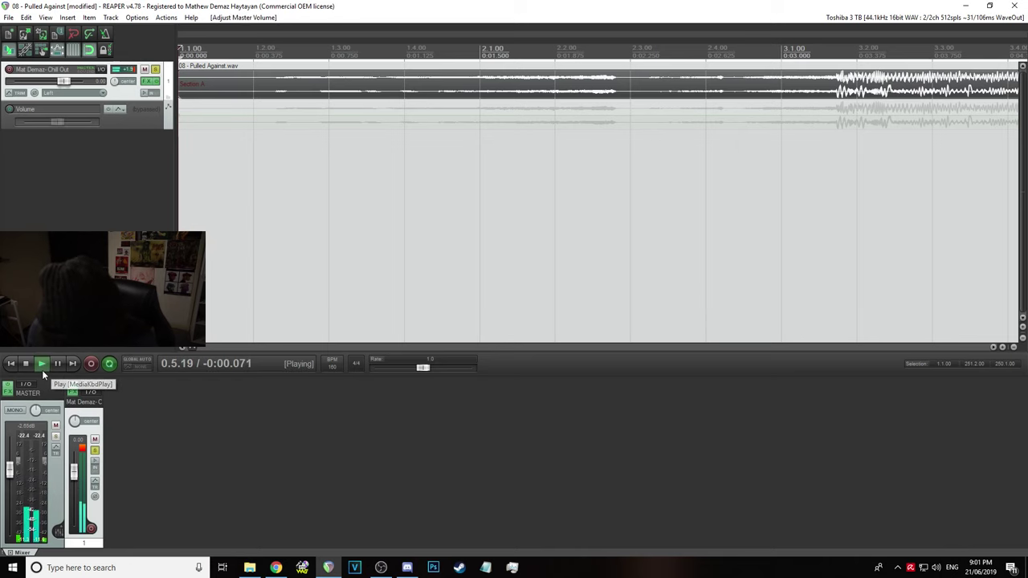
{"action": "left_click", "coordinate": [27, 365]}
Add a short fade-in at the start of the audio item and save the project
{"action": "scroll", "coordinate": [241, 204], "scroll_direction": "up", "scroll_amount": 3}
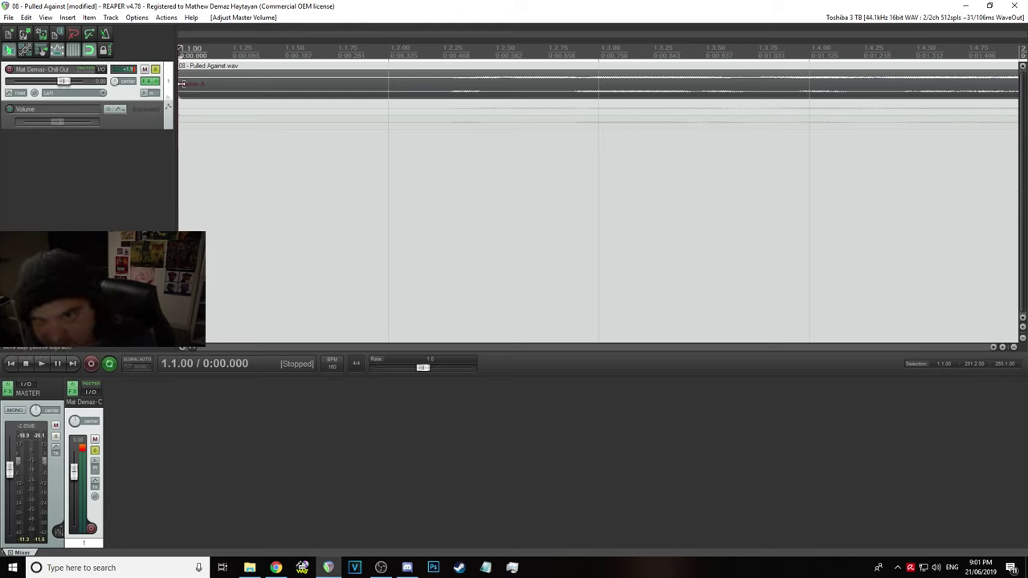
{"action": "left_click_drag", "start_coordinate": [182, 70], "coordinate": [217, 73]}
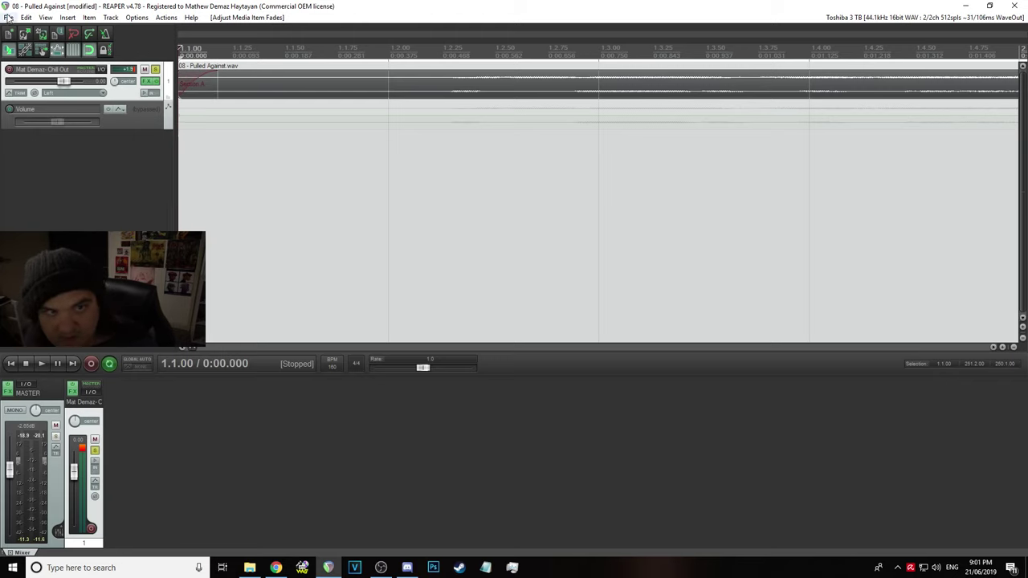
{"action": "left_click", "coordinate": [8, 18]}
{"action": "left_click", "coordinate": [28, 53]}
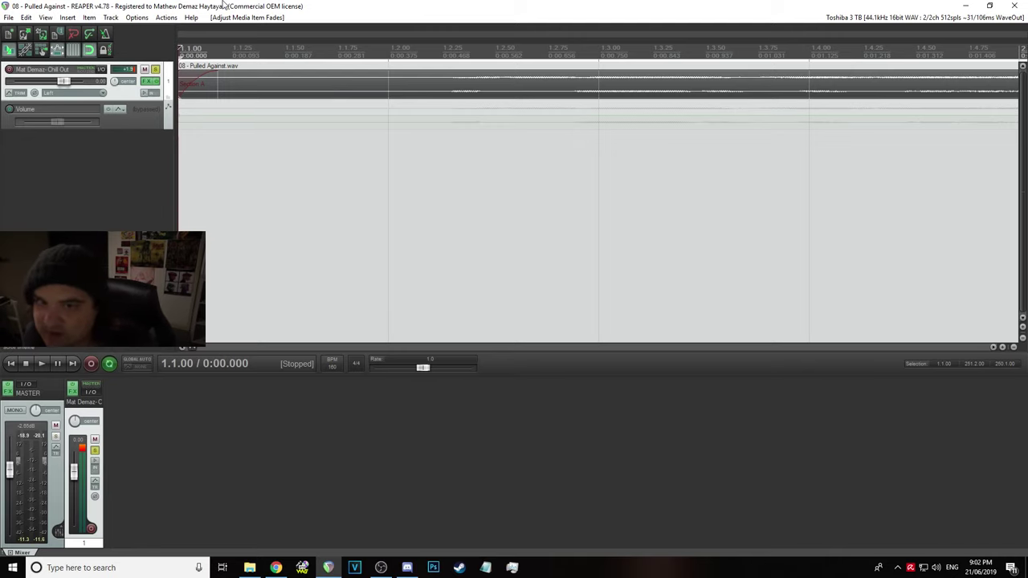
Play back the beginning of the song to check the fade-in
{"action": "scroll", "coordinate": [298, 137], "scroll_direction": "down", "scroll_amount": 5}
{"action": "left_click_drag", "start_coordinate": [273, 88], "coordinate": [297, 90]}
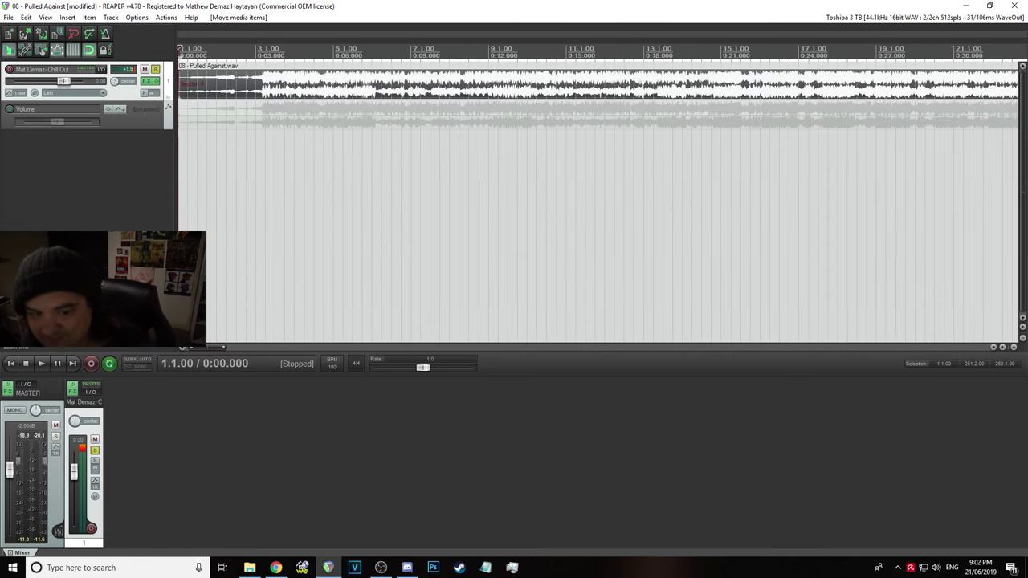
{"action": "left_click", "coordinate": [42, 364]}
{"action": "key", "text": "space"}
{"action": "left_click", "coordinate": [42, 364]}
{"action": "key", "text": "space"}
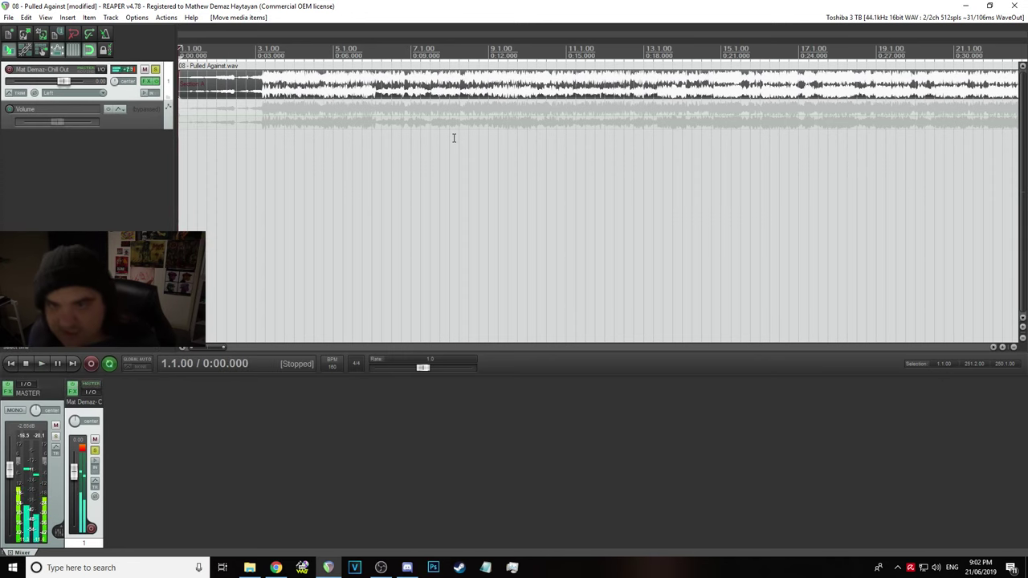
Listen to the end of the song from several positions to find where the audio dies out
{"action": "scroll", "coordinate": [475, 179], "scroll_direction": "down", "scroll_amount": 10}
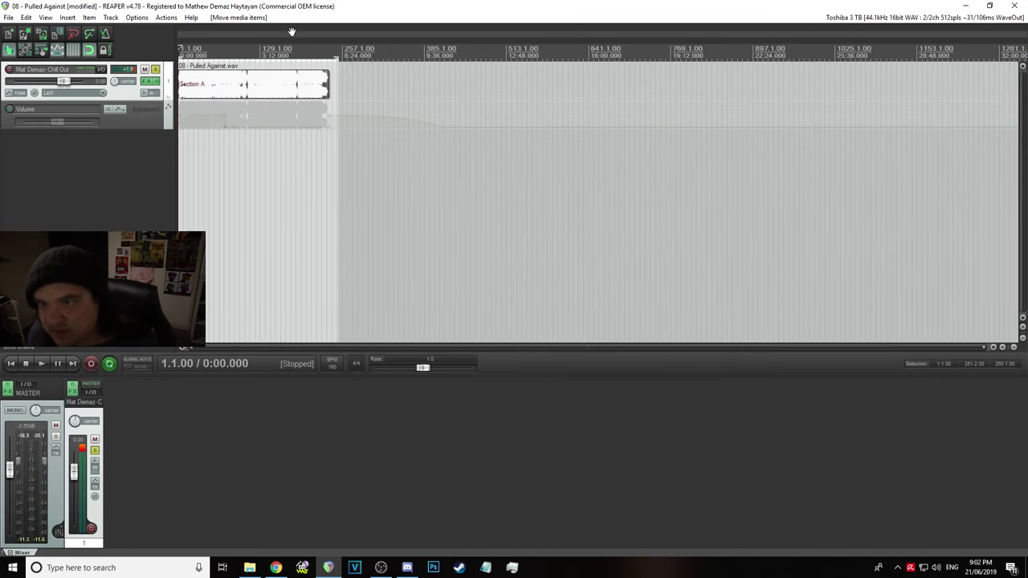
{"action": "left_click", "coordinate": [325, 64]}
{"action": "key", "text": "space"}
{"action": "scroll", "coordinate": [475, 155], "scroll_direction": "up", "scroll_amount": 10}
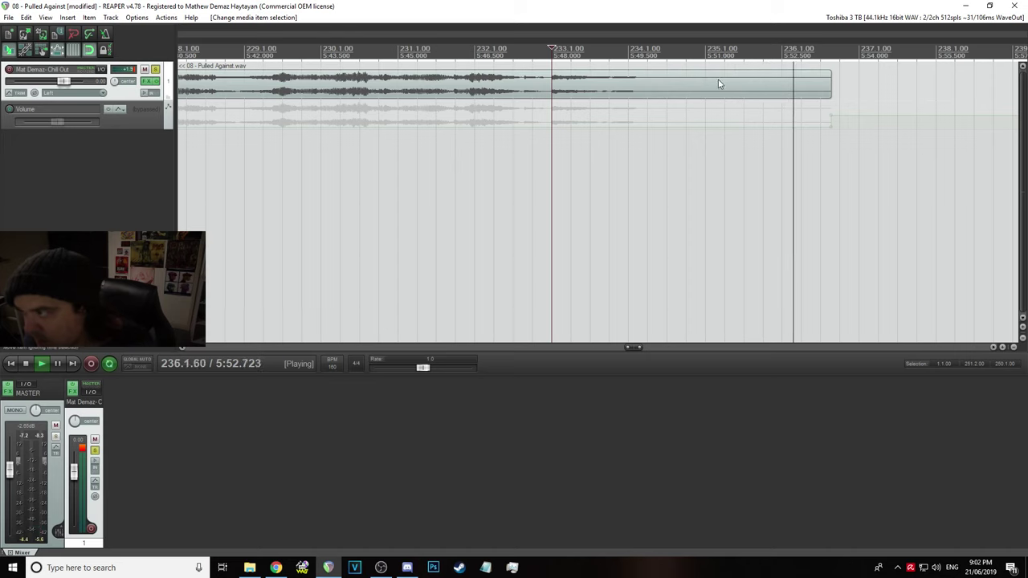
{"action": "left_click", "coordinate": [686, 51]}
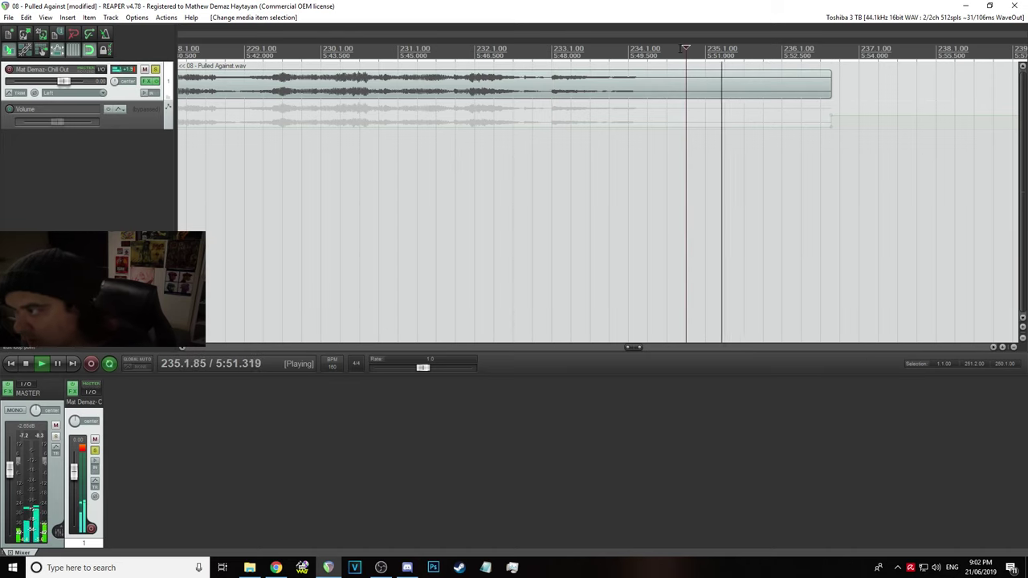
{"action": "key", "text": "space"}
{"action": "left_click", "coordinate": [609, 49]}
{"action": "key", "text": "space"}
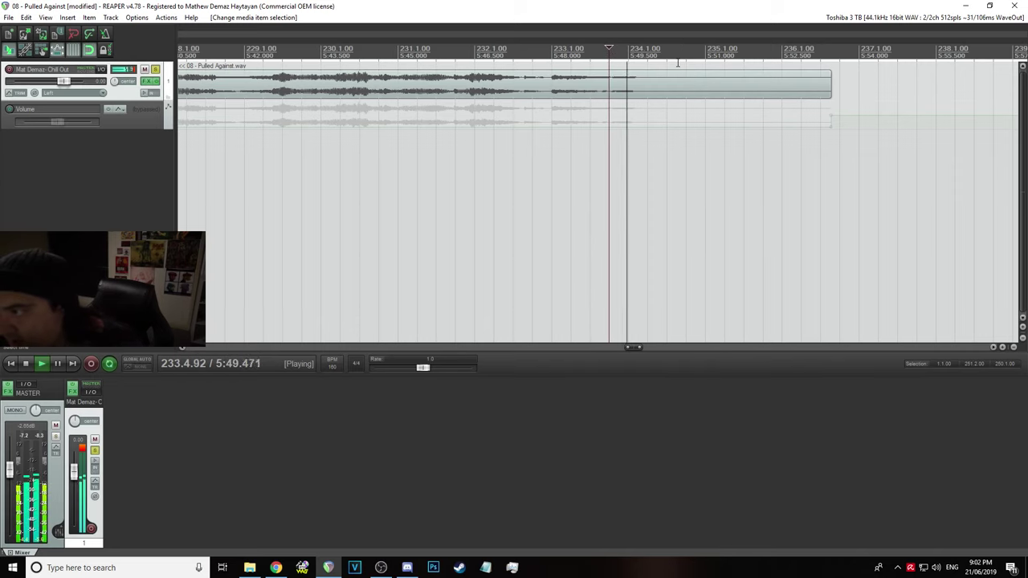
{"action": "key", "text": "space"}
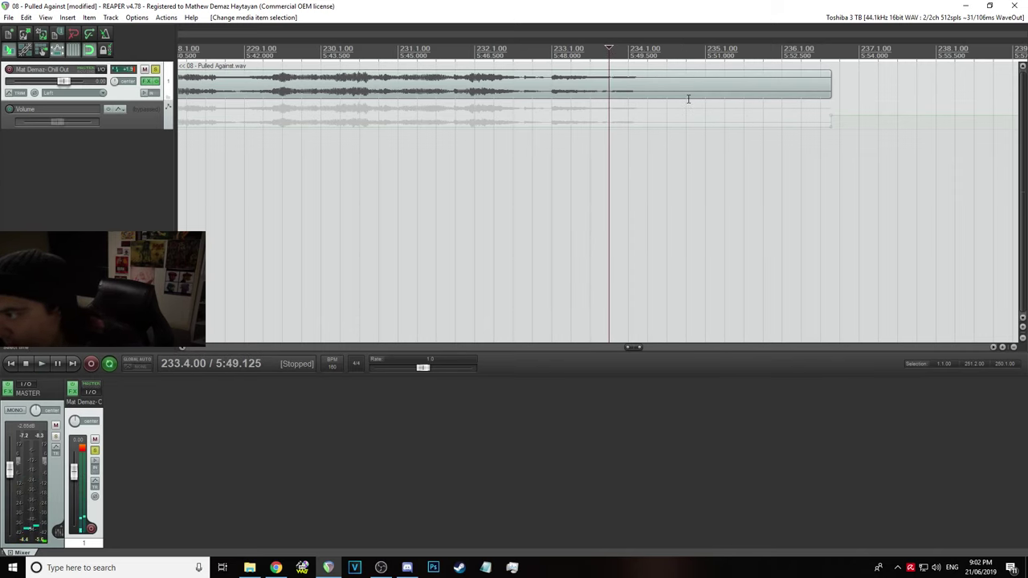
Split the audio item at 234.4.00 and delete the silent tail after it
{"action": "left_click", "coordinate": [689, 97]}
{"action": "key", "text": "s"}
{"action": "scroll", "coordinate": [707, 113], "scroll_direction": "up", "scroll_amount": 3}
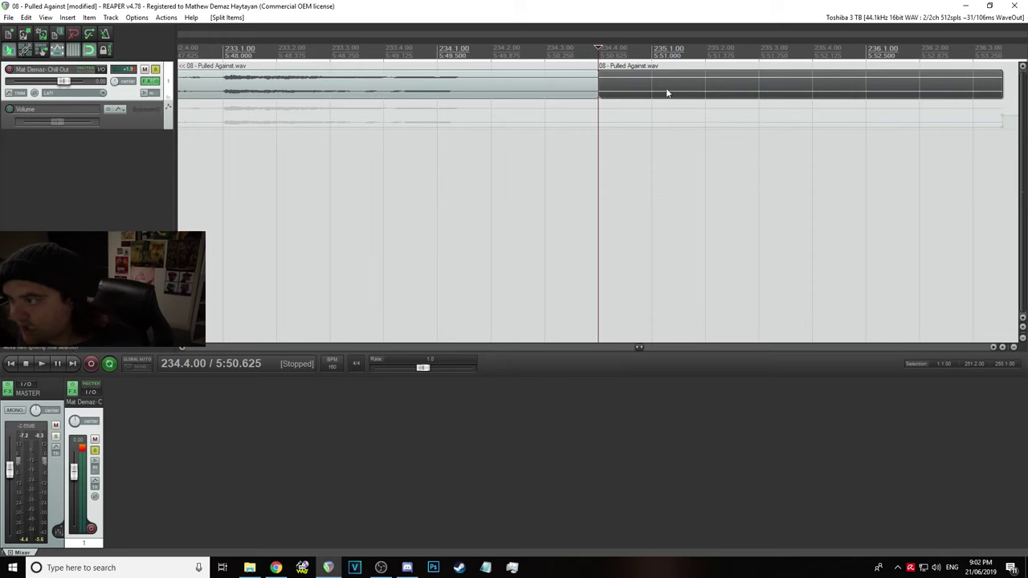
{"action": "key", "text": "Delete"}
Add a very short fade-out at the item's new end and give it the steep S-curve shape
{"action": "left_click_drag", "start_coordinate": [596, 71], "coordinate": [592, 71]}
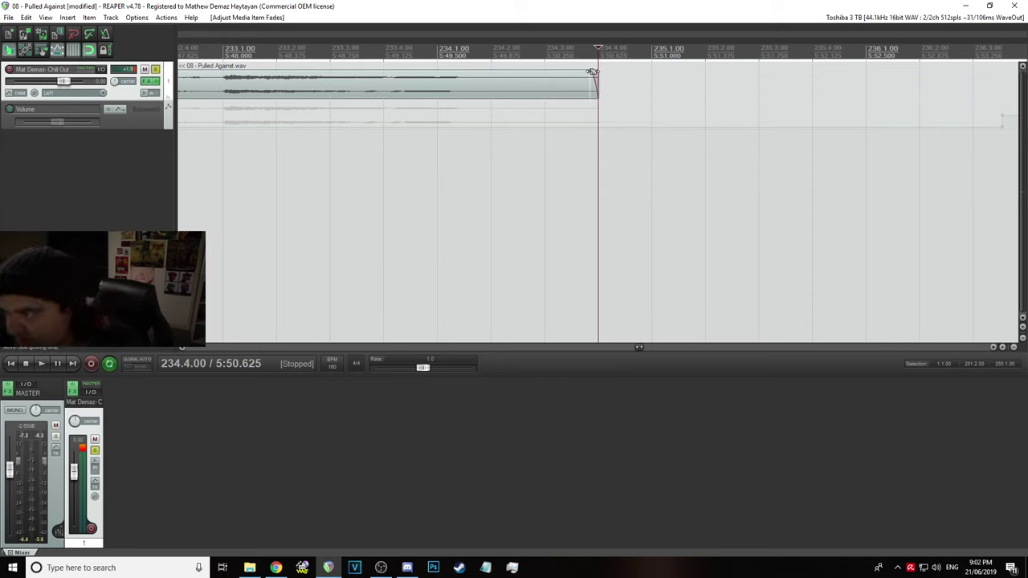
{"action": "right_click", "coordinate": [592, 72]}
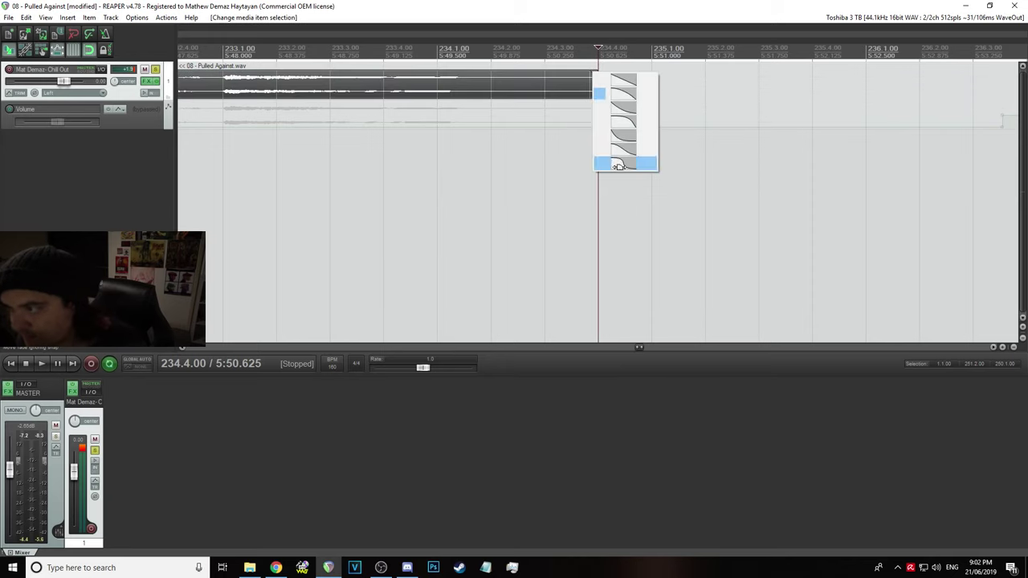
{"action": "left_click", "coordinate": [620, 164]}
Play back the ending from 233.3.00 to check the fade-out and save the project
{"action": "left_click", "coordinate": [330, 47]}
{"action": "key", "text": "space"}
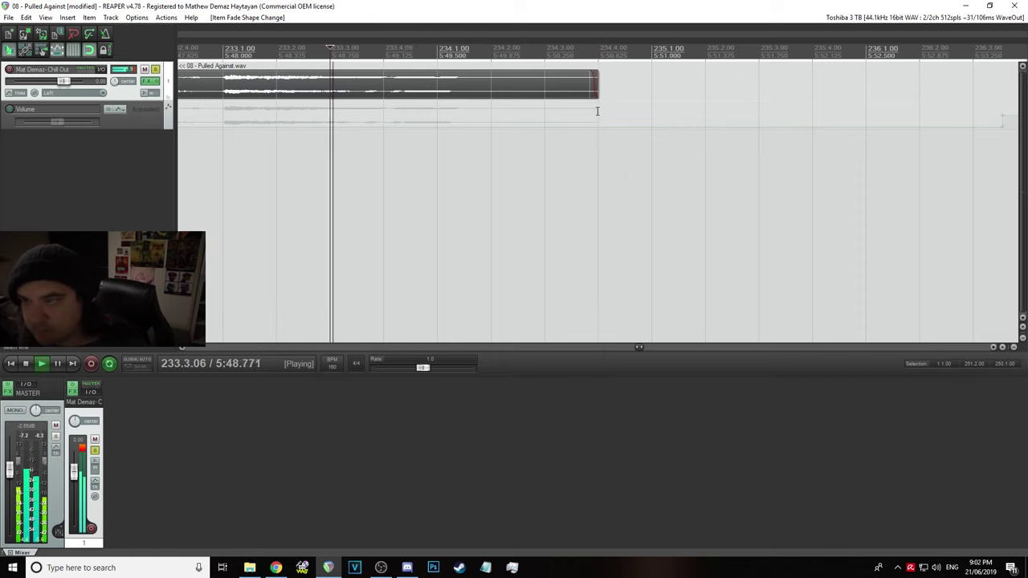
{"action": "key", "text": "space"}
{"action": "left_click", "coordinate": [11, 18]}
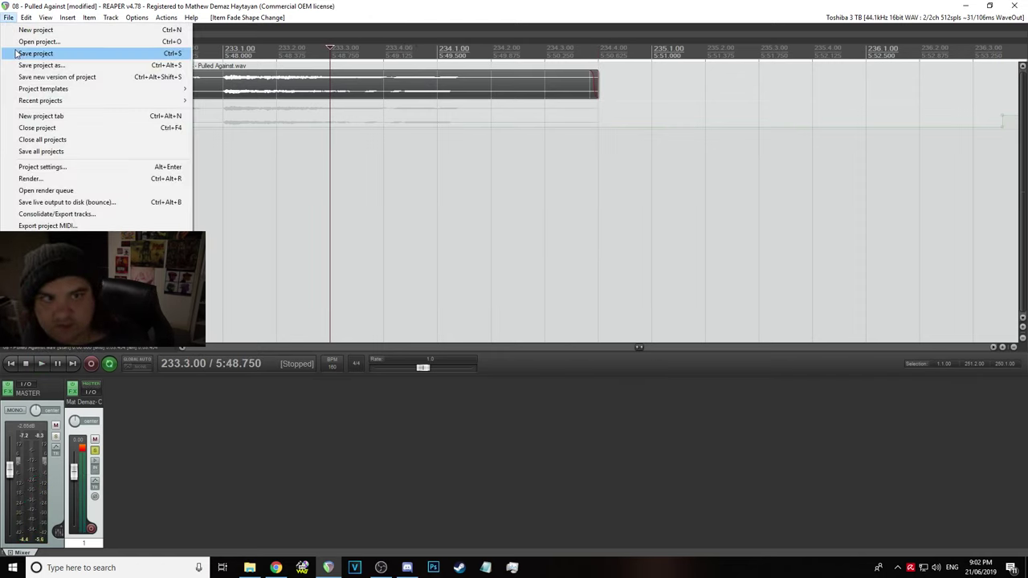
{"action": "left_click", "coordinate": [40, 115]}
Reset the master volume to 0.00 dB and save the project
{"action": "scroll", "coordinate": [393, 170], "scroll_direction": "down", "scroll_amount": 5}
{"action": "scroll", "coordinate": [378, 185], "scroll_direction": "down", "scroll_amount": 5}
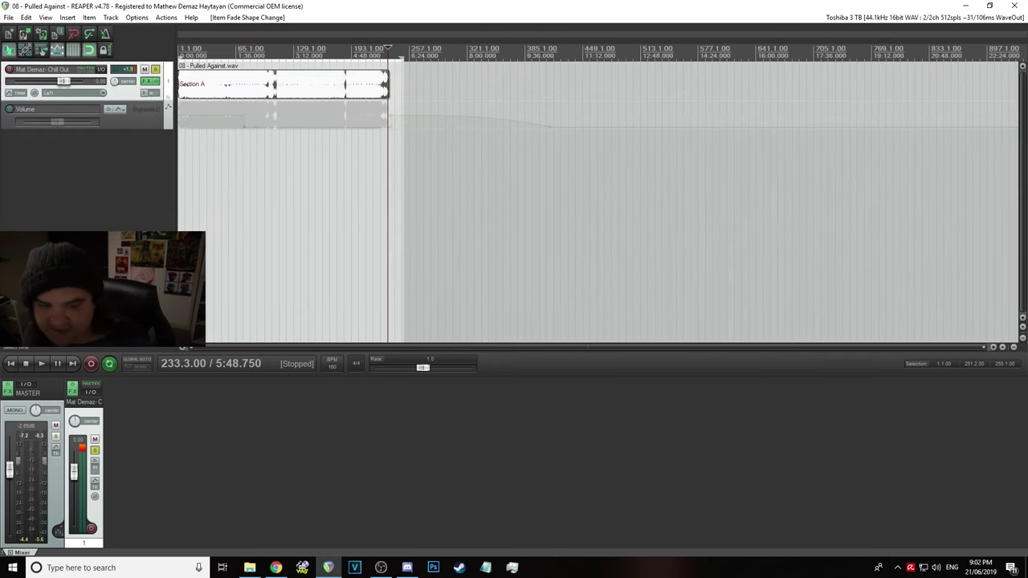
{"action": "double_click", "coordinate": [10, 470]}
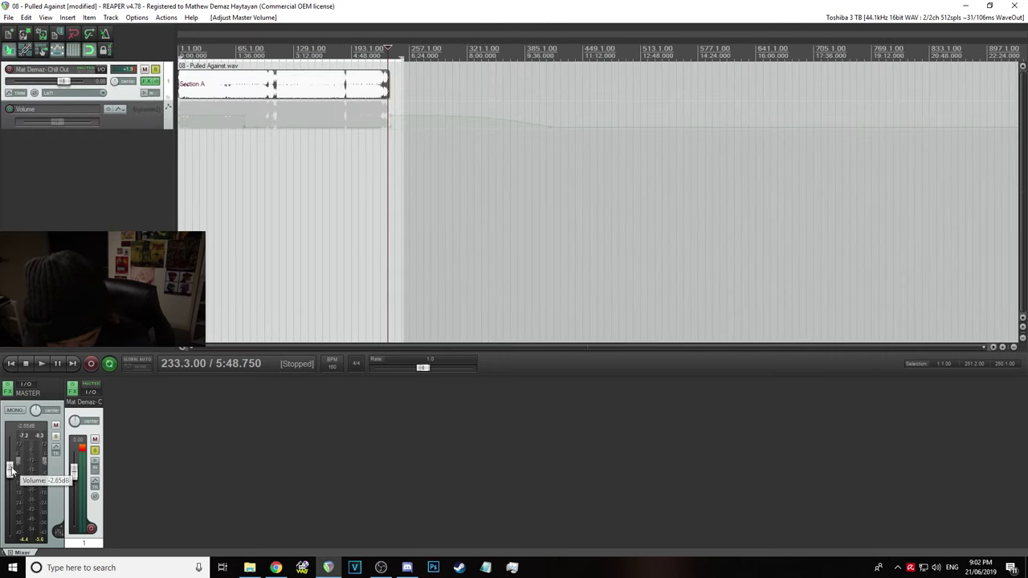
{"action": "left_click", "coordinate": [9, 18]}
{"action": "left_click", "coordinate": [32, 53]}
Render the entire project's master mix to a 16-bit WAV named 08 - Pulled Against on the Desktop, and save the project
{"action": "left_click", "coordinate": [10, 18]}
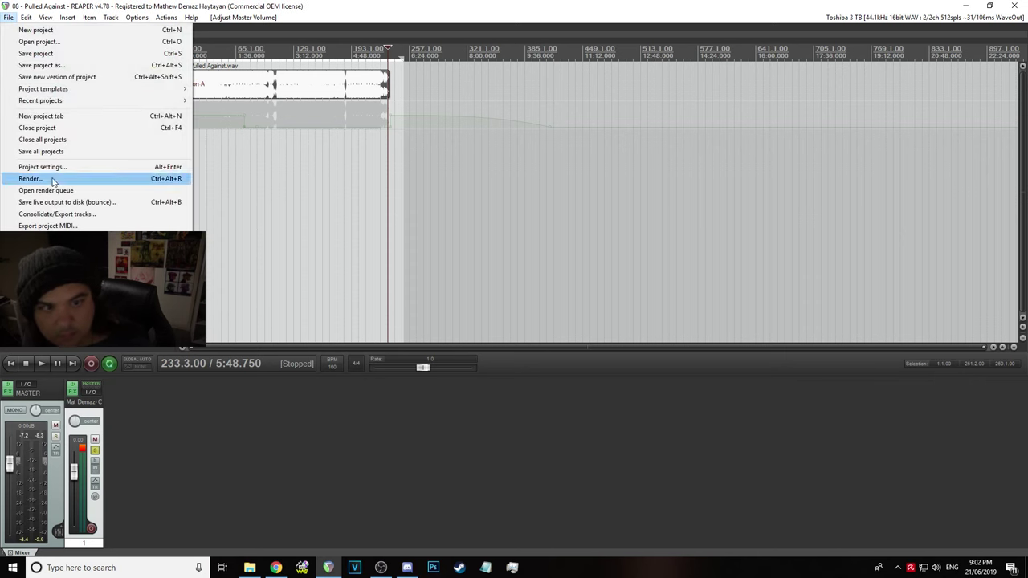
{"action": "left_click", "coordinate": [80, 178]}
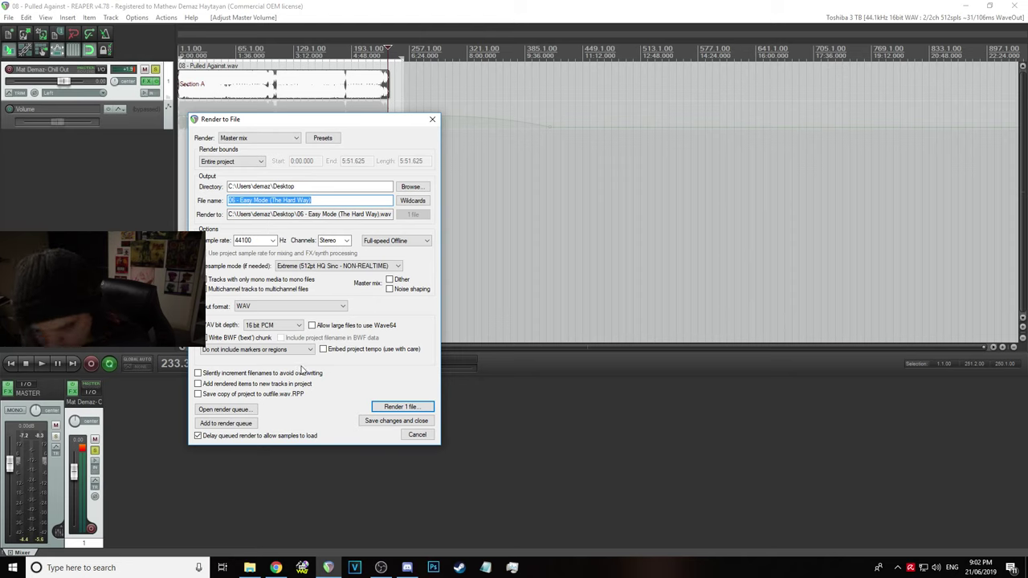
{"action": "type", "text": "08 - Pulled Against"}
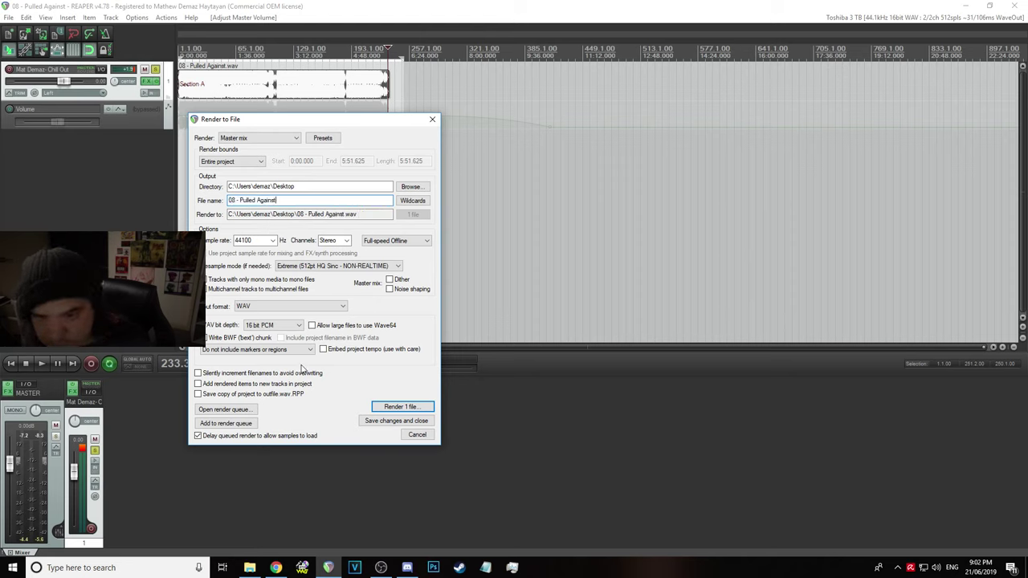
{"action": "left_click", "coordinate": [400, 408]}
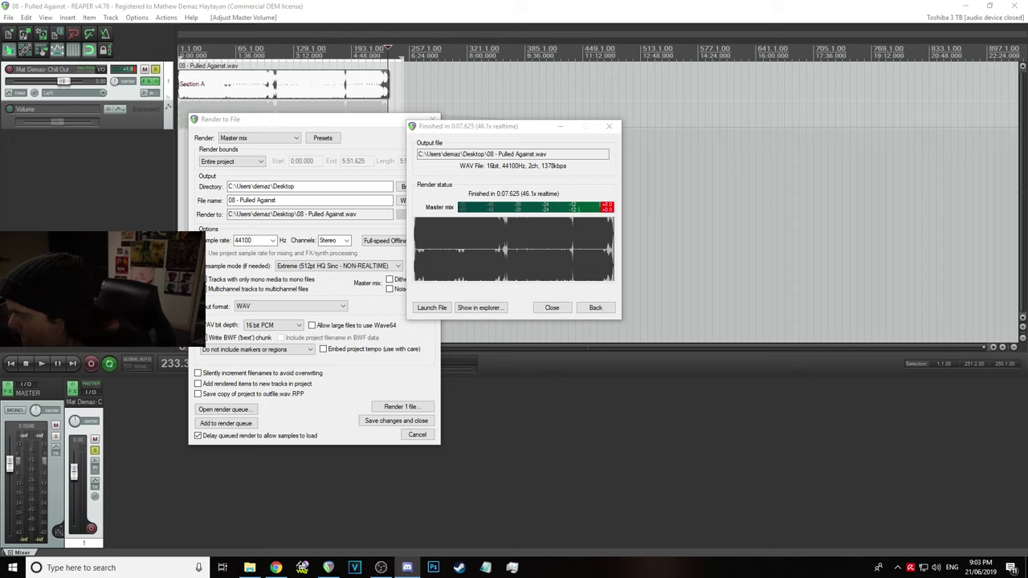
{"action": "left_click", "coordinate": [552, 309]}
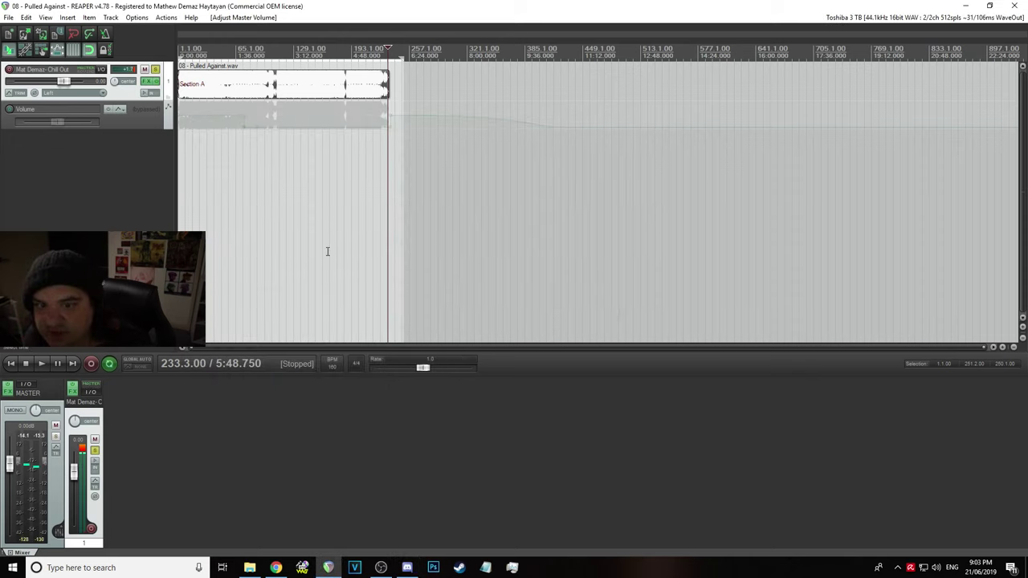
{"action": "left_click", "coordinate": [8, 17]}
{"action": "left_click", "coordinate": [32, 51]}
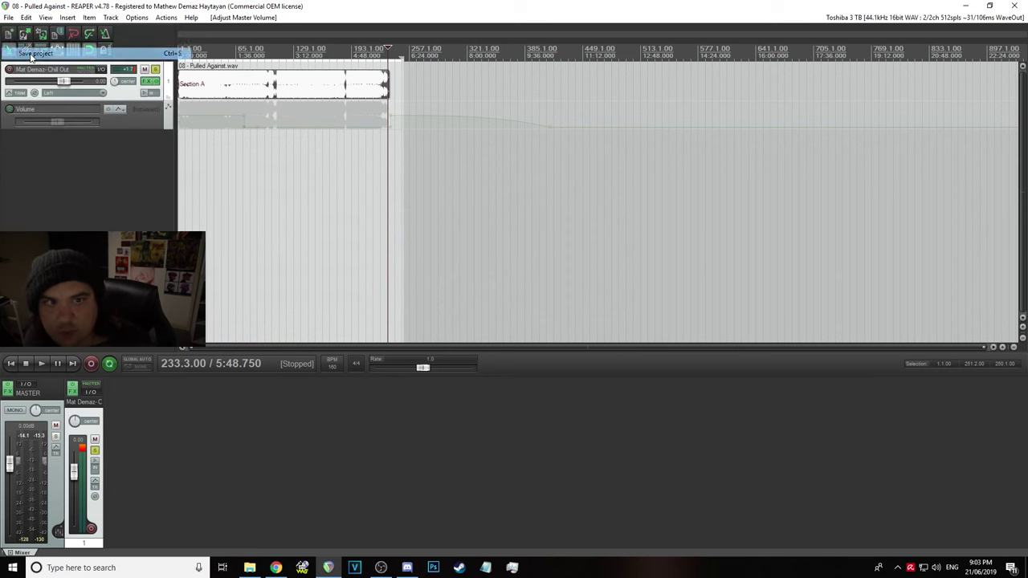
Copy the name of the ninth song's WAV in The Beat Iz Night folder and save the project as 09 - Hela's Throne Room
{"action": "left_click", "coordinate": [250, 568]}
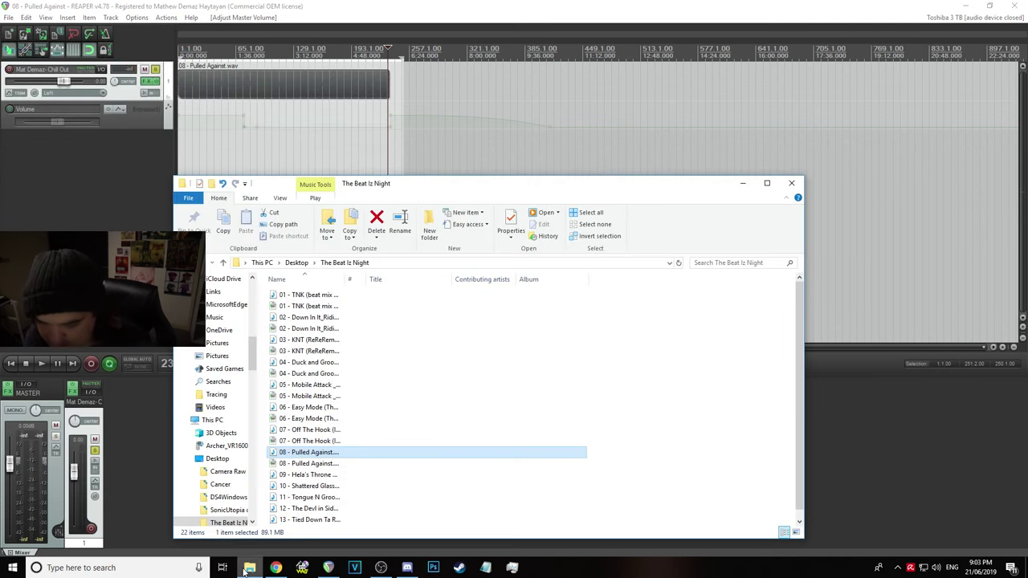
{"action": "left_click", "coordinate": [320, 475]}
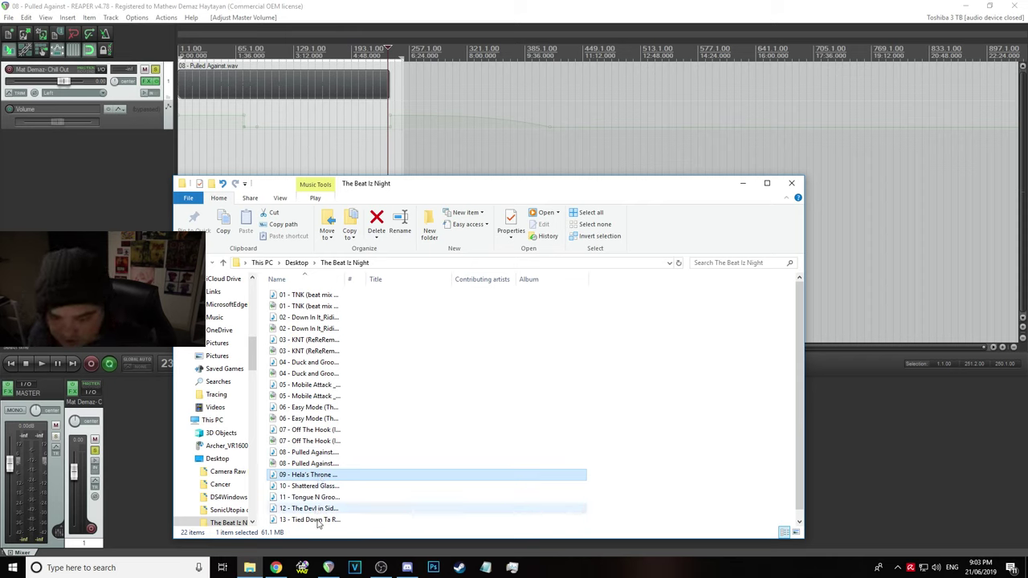
{"action": "right_click", "coordinate": [311, 479]}
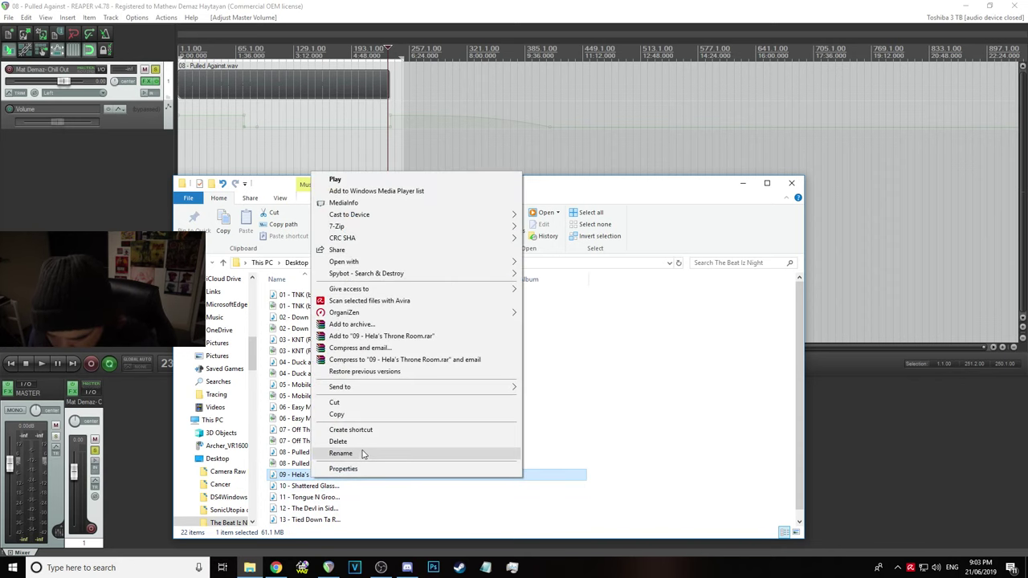
{"action": "left_click", "coordinate": [363, 455]}
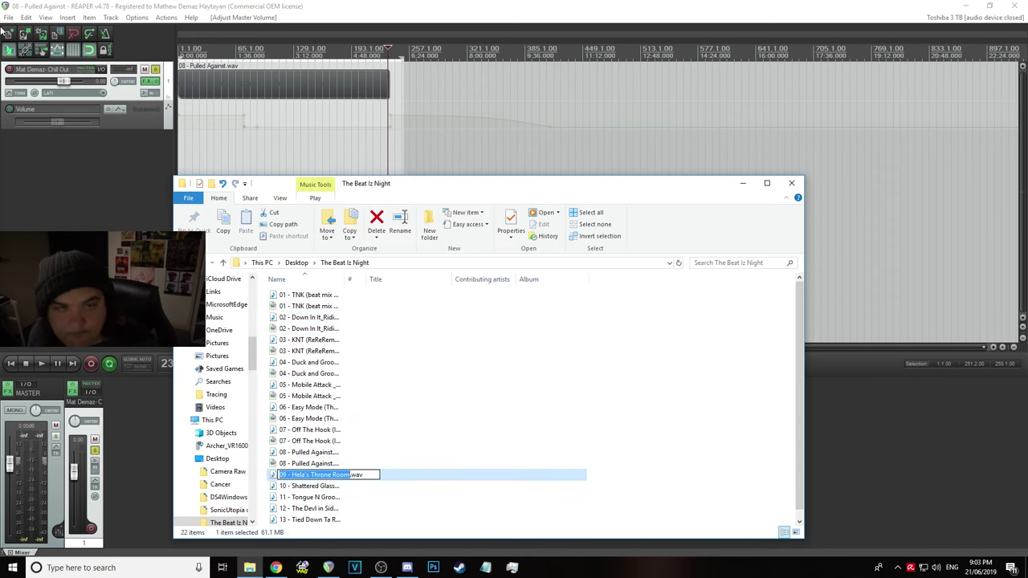
{"action": "left_click", "coordinate": [10, 18]}
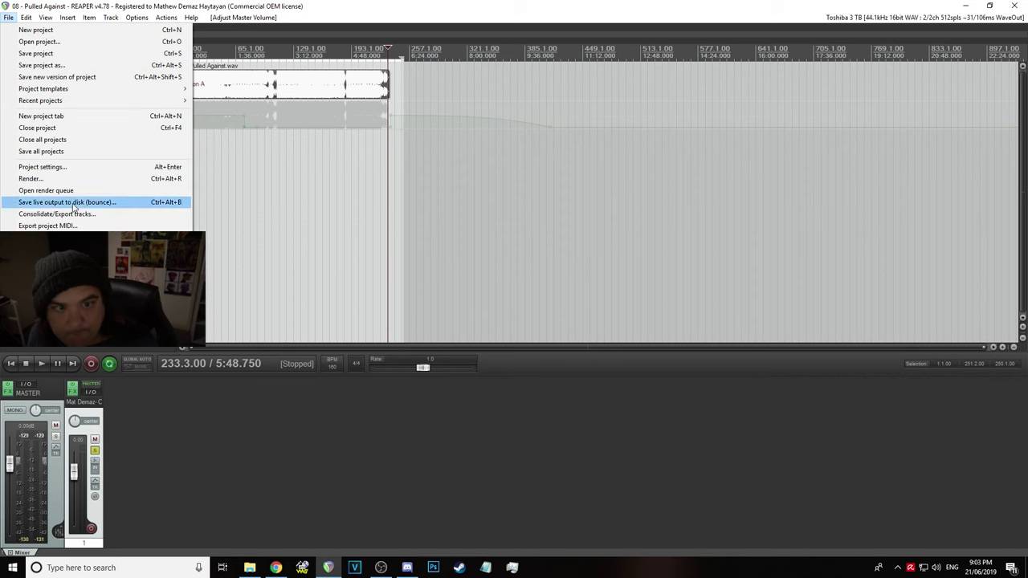
{"action": "left_click", "coordinate": [73, 65]}
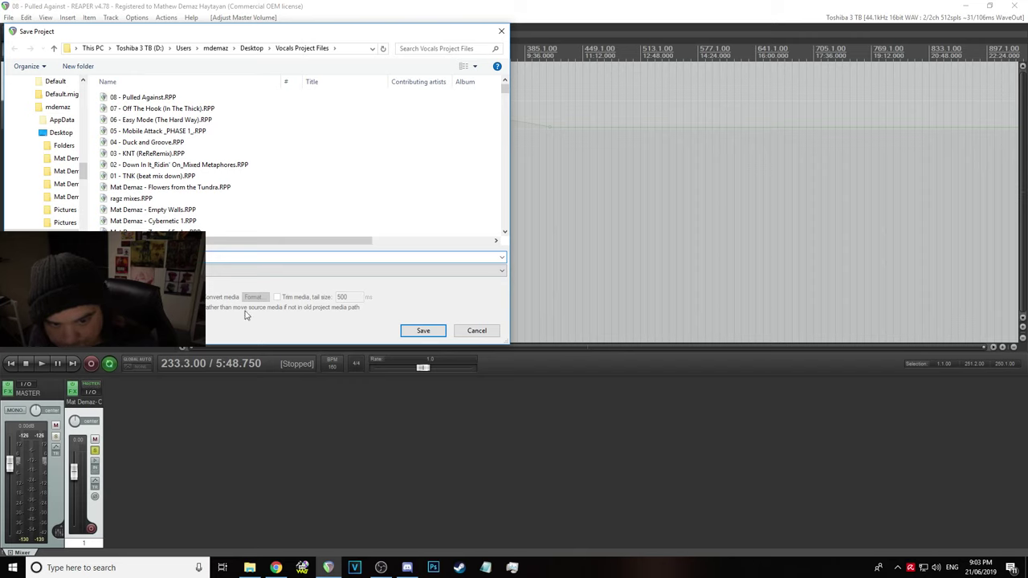
{"action": "left_click", "coordinate": [424, 331]}
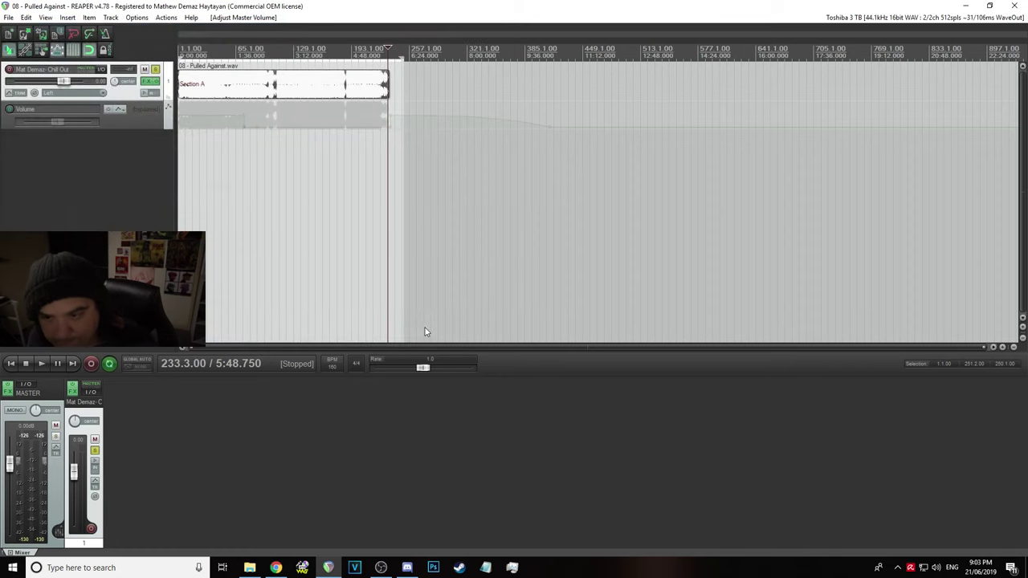
Lower the master volume to about -22.7 dB and play the track from 17.1.00
{"action": "left_click", "coordinate": [12, 364]}
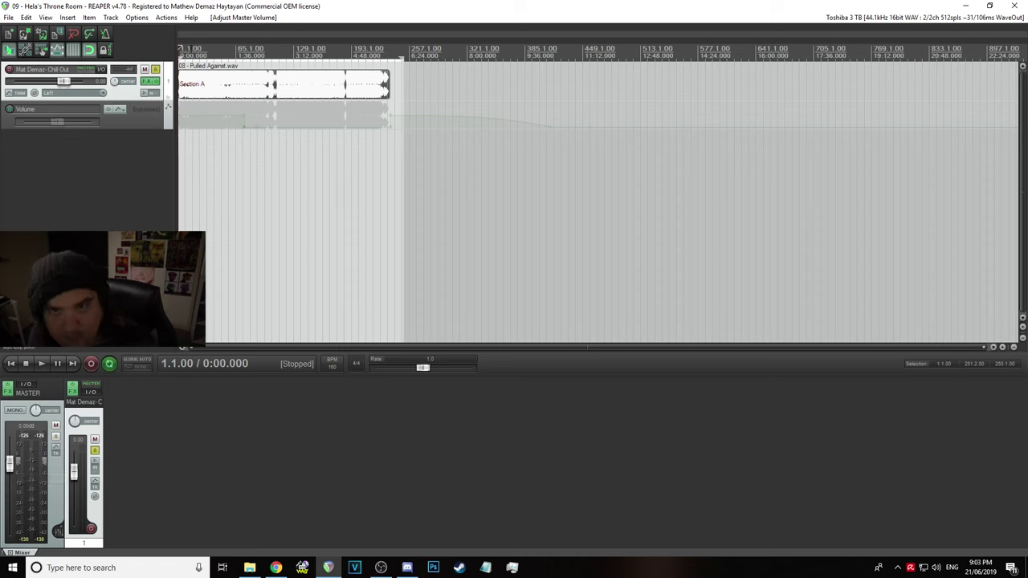
{"action": "left_click", "coordinate": [192, 50]}
{"action": "key", "text": "space"}
{"action": "key", "text": "space"}
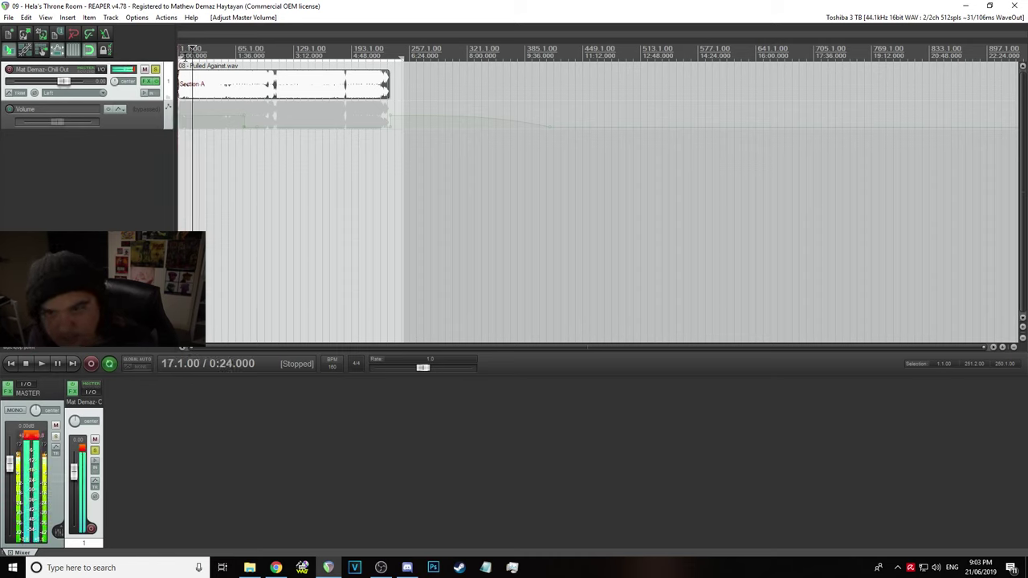
{"action": "left_click_drag", "start_coordinate": [8, 466], "coordinate": [10, 504]}
{"action": "key", "text": "space"}
{"action": "scroll", "coordinate": [276, 243], "scroll_direction": "up", "scroll_amount": 2}
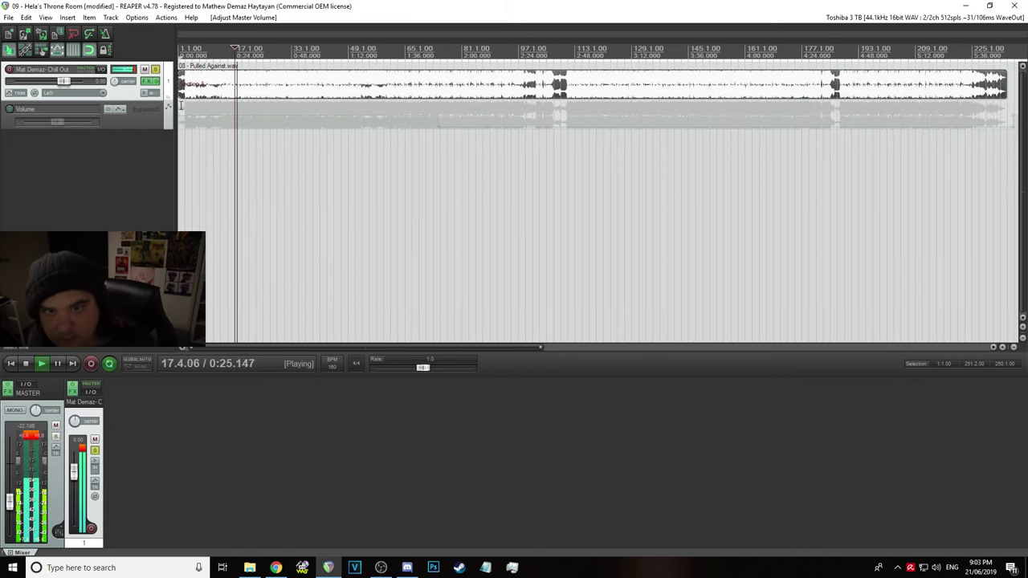
Open the track's effects chain, delete the Pulled Against audio item and place 09 - Hela's Throne Room.wav at the start of the track
{"action": "left_click", "coordinate": [147, 82]}
{"action": "left_click", "coordinate": [148, 82]}
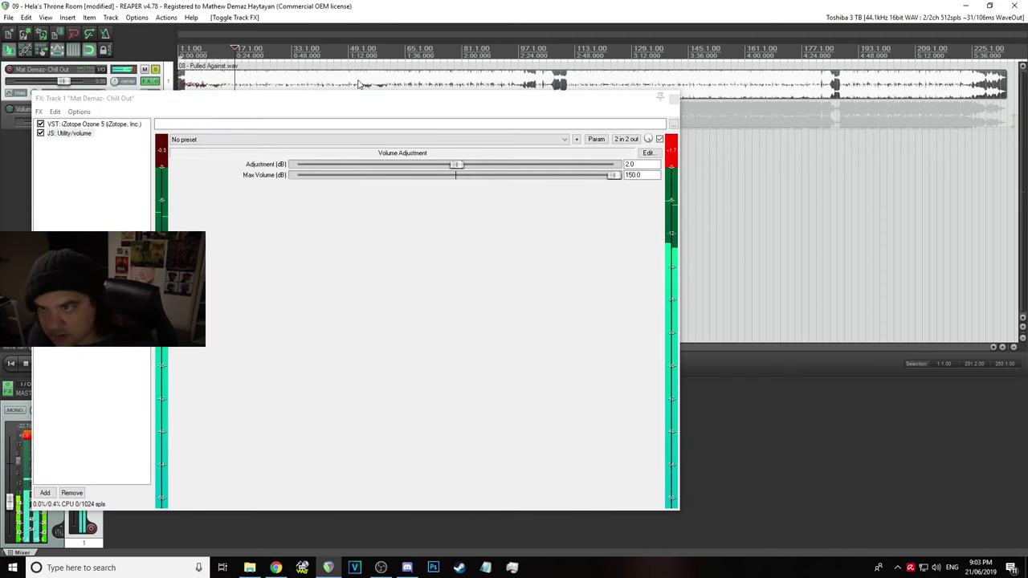
{"action": "key", "text": "Delete"}
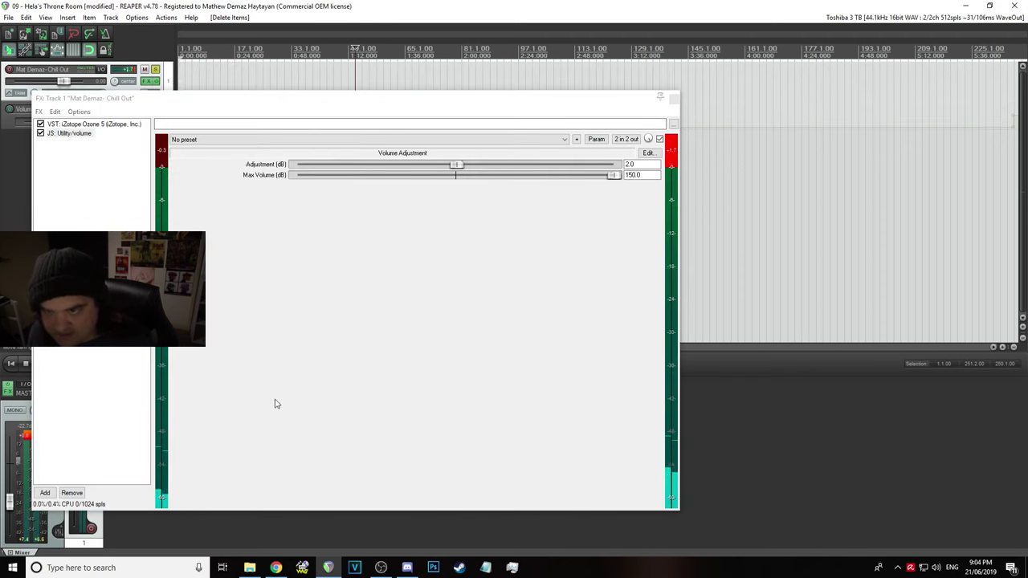
{"action": "left_click", "coordinate": [250, 568]}
{"action": "left_click_drag", "start_coordinate": [305, 472], "coordinate": [182, 78]}
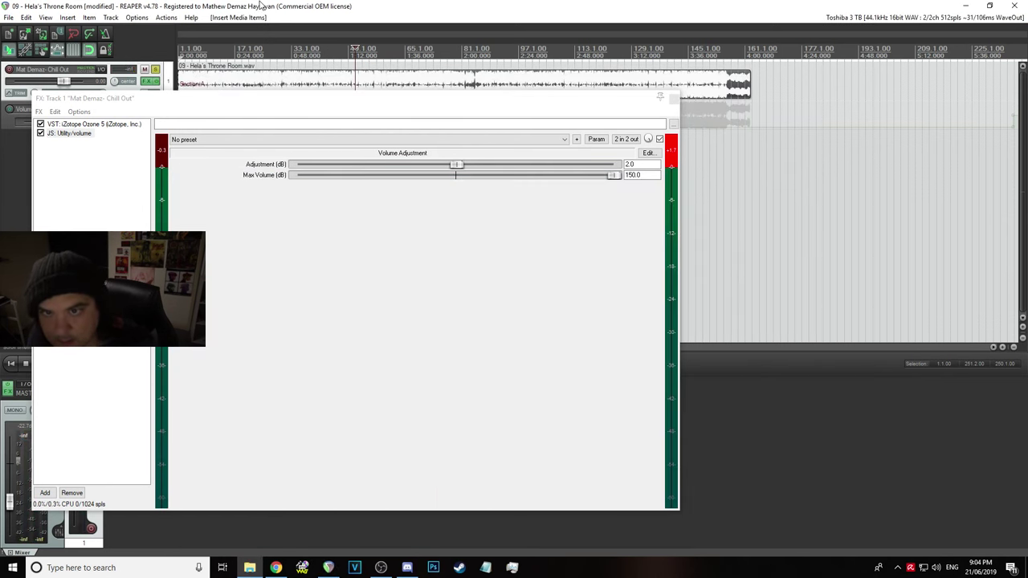
Play the song with iZotope Ozone 5 bypassed and toggle the Utility/volume effect to compare the sound
{"action": "key", "text": "space"}
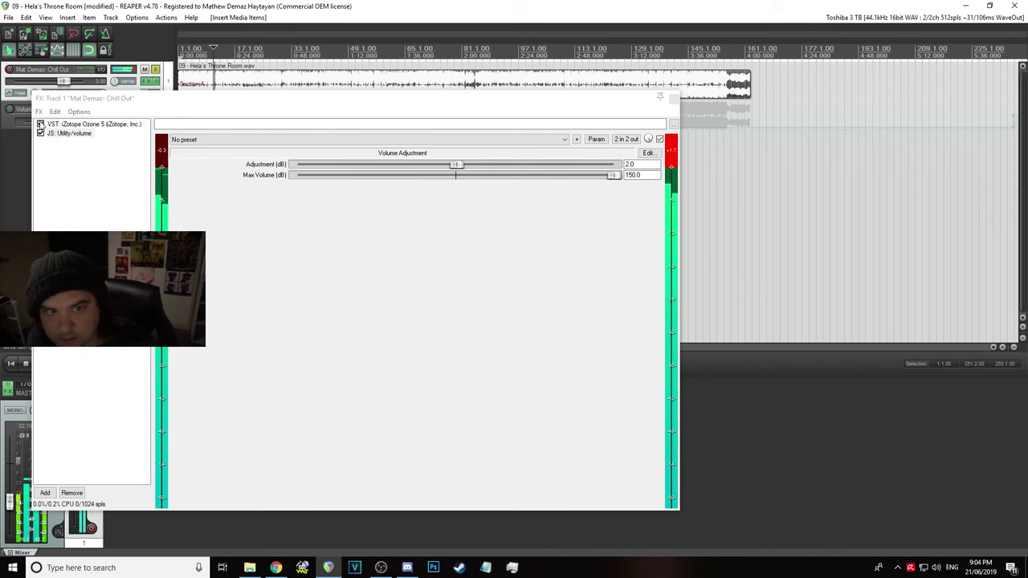
{"action": "left_click", "coordinate": [40, 125]}
{"action": "left_click_drag", "start_coordinate": [39, 139], "coordinate": [50, 222]}
{"action": "left_click", "coordinate": [50, 219]}
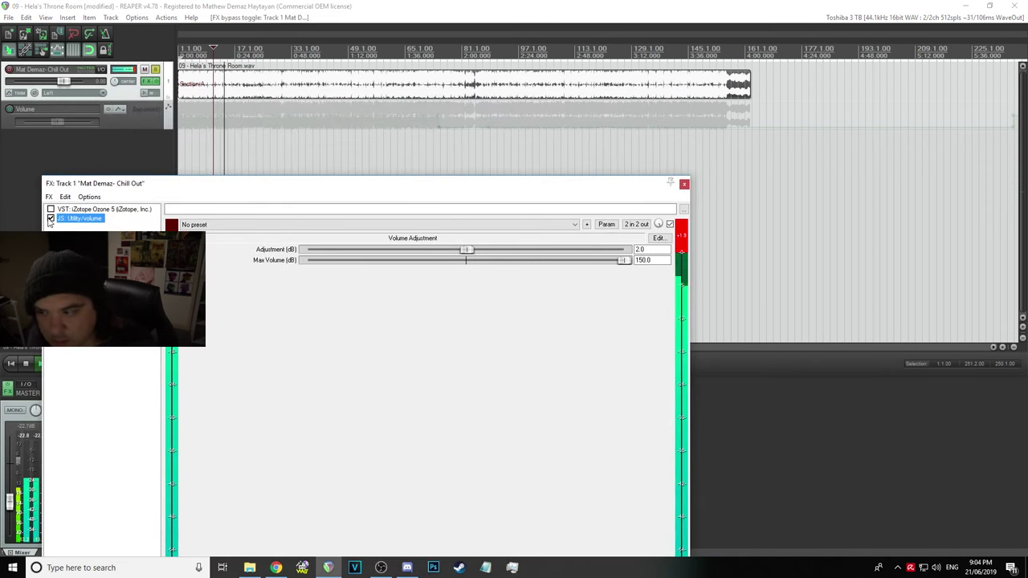
{"action": "key", "text": "space"}
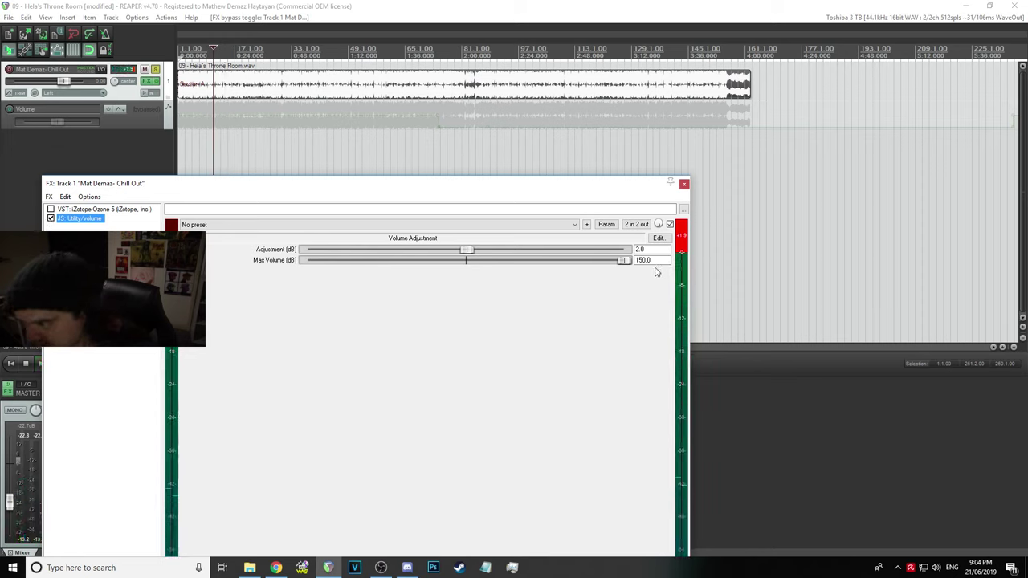
Set the Utility/volume adjustment to 0 dB and play the song to compare the level
{"action": "type", "text": "0"}
{"action": "key", "text": "Return"}
{"action": "left_click", "coordinate": [290, 5]}
{"action": "key", "text": "space"}
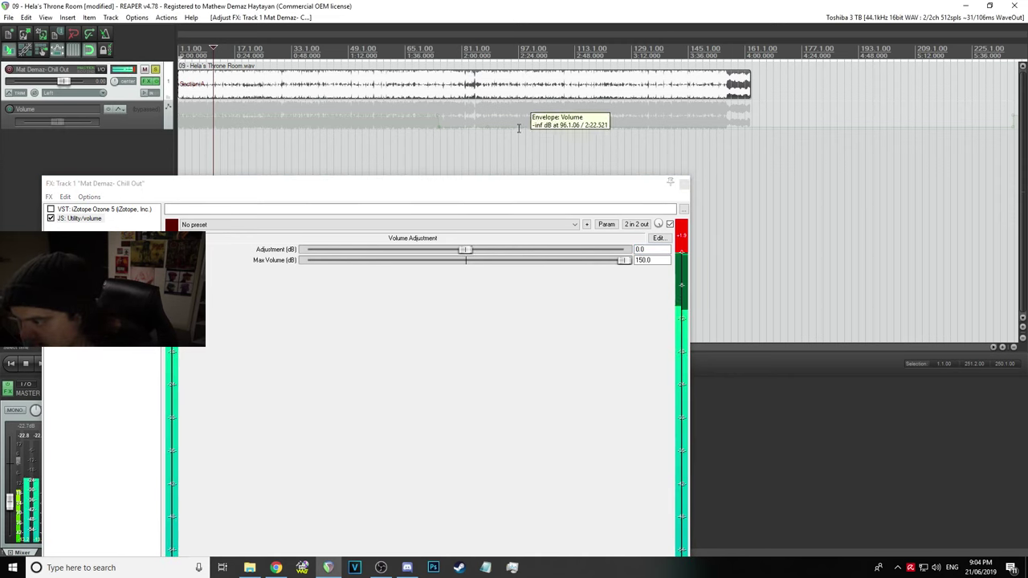
Set the Utility/volume adjustment back to 2 dB, re-enable iZotope Ozone 5 while listening, and close the effects chain
{"action": "key", "text": "space"}
{"action": "left_click", "coordinate": [600, 258]}
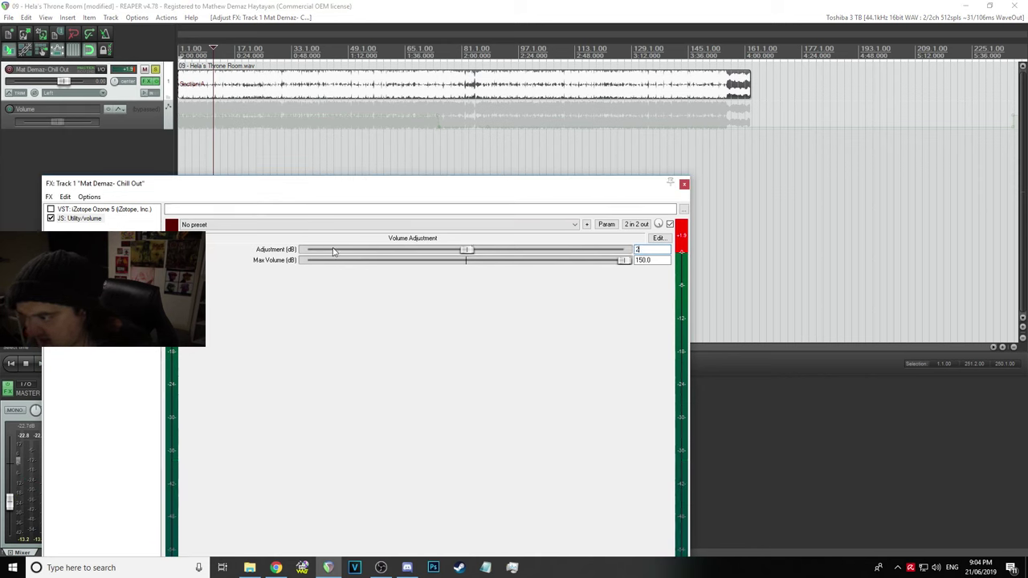
{"action": "left_click", "coordinate": [100, 162]}
{"action": "key", "text": "space"}
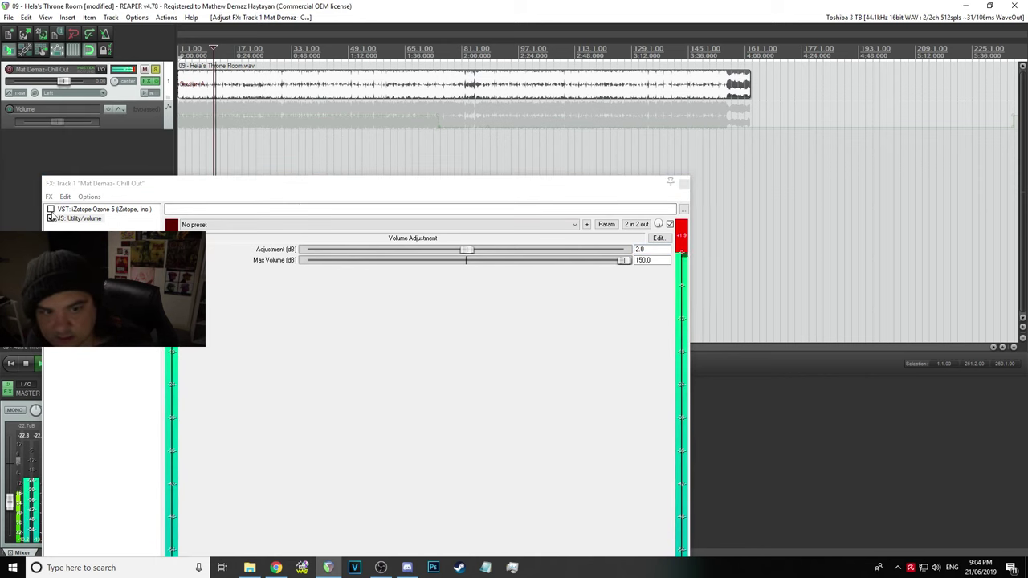
{"action": "left_click", "coordinate": [50, 209]}
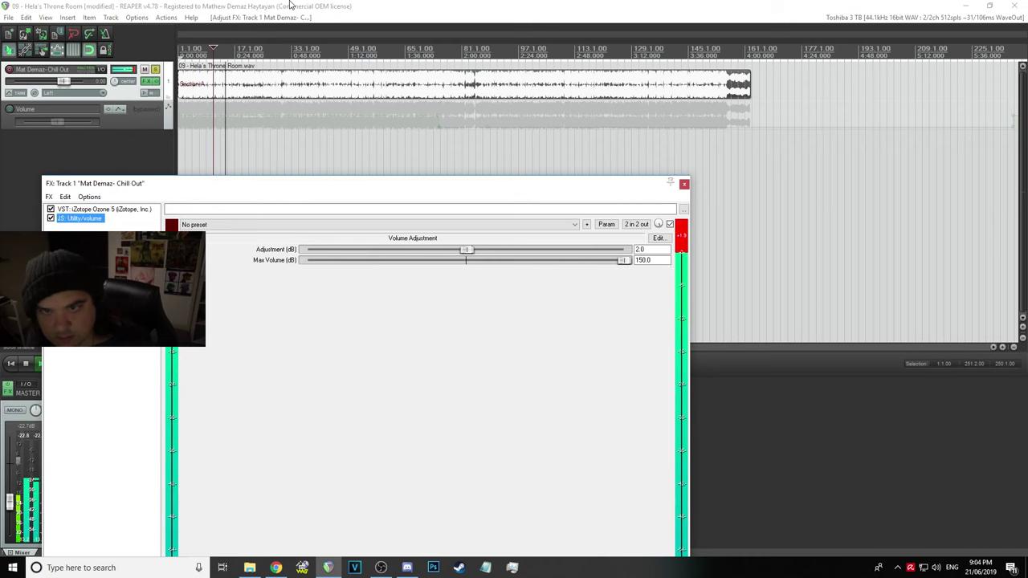
{"action": "left_click", "coordinate": [243, 154]}
{"action": "key", "text": "space"}
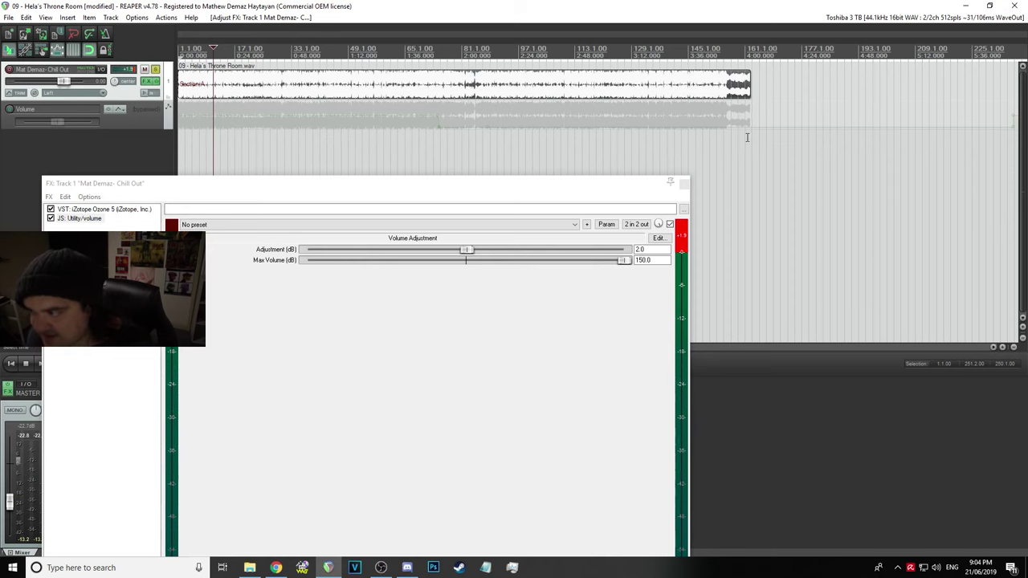
{"action": "left_click", "coordinate": [682, 184]}
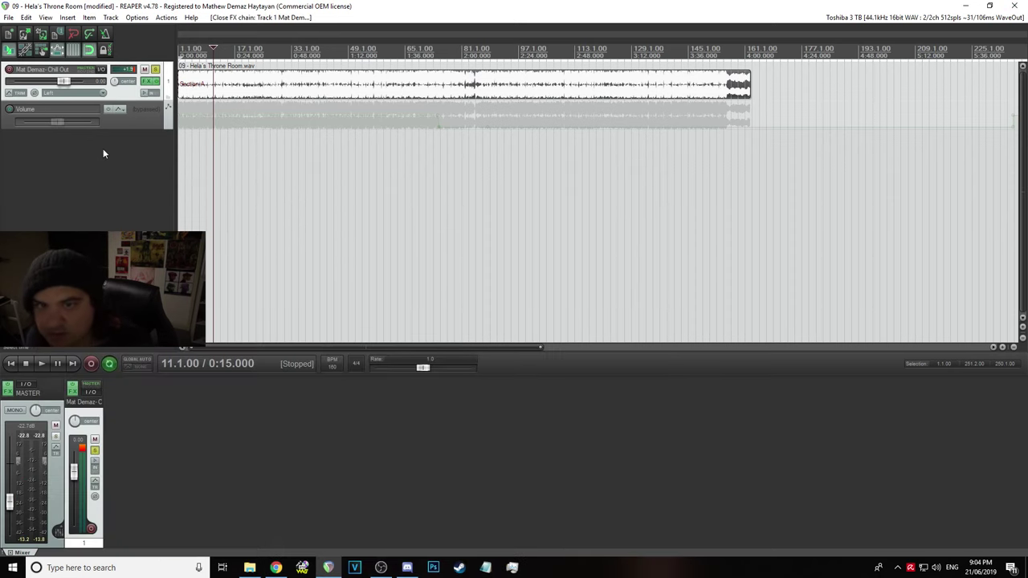
Move the Hela's Throne Room audio item to the very start of the timeline and save the project
{"action": "left_click_drag", "start_coordinate": [225, 76], "coordinate": [225, 85]}
{"action": "left_click", "coordinate": [9, 17]}
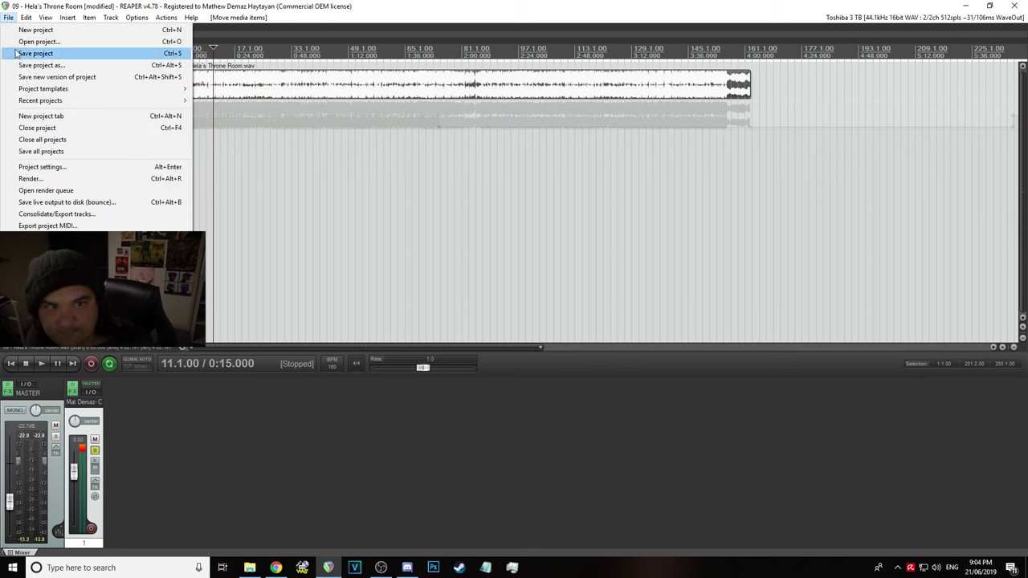
{"action": "left_click", "coordinate": [32, 53]}
Play the song's opening from 1.1.00 twice to check how it starts
{"action": "left_click", "coordinate": [11, 364]}
{"action": "left_click", "coordinate": [40, 364]}
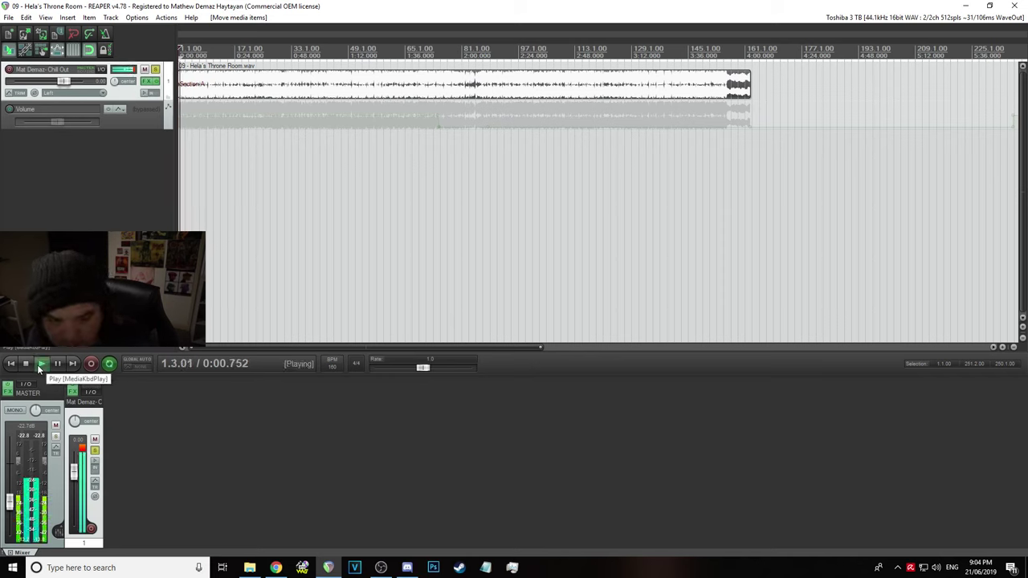
{"action": "left_click", "coordinate": [16, 364]}
{"action": "left_click", "coordinate": [25, 364]}
{"action": "left_click", "coordinate": [40, 365]}
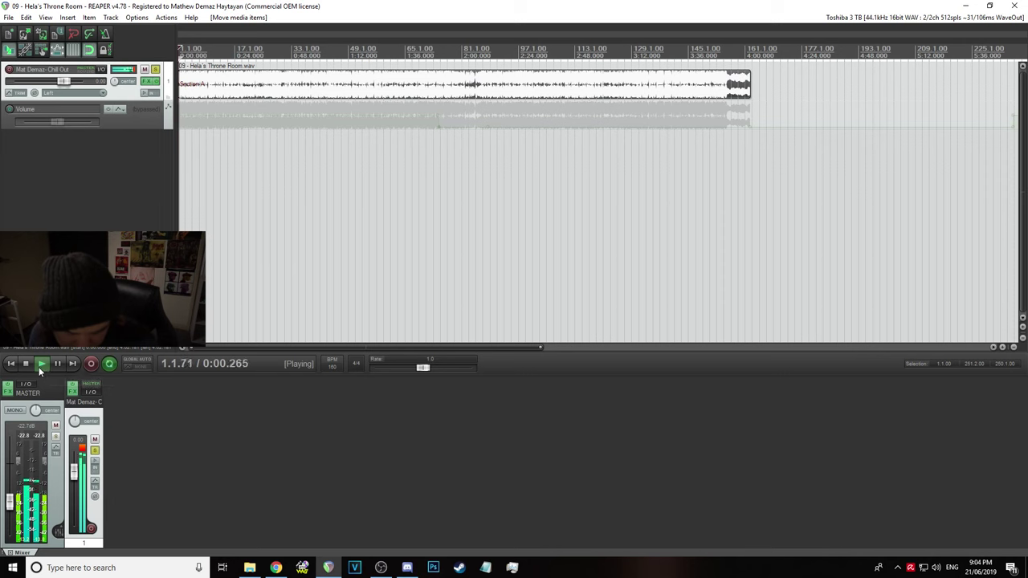
{"action": "left_click", "coordinate": [24, 363]}
Play the song's ending from 161.3.00 to check how it finishes
{"action": "scroll", "coordinate": [647, 42], "scroll_direction": "down", "scroll_amount": 2}
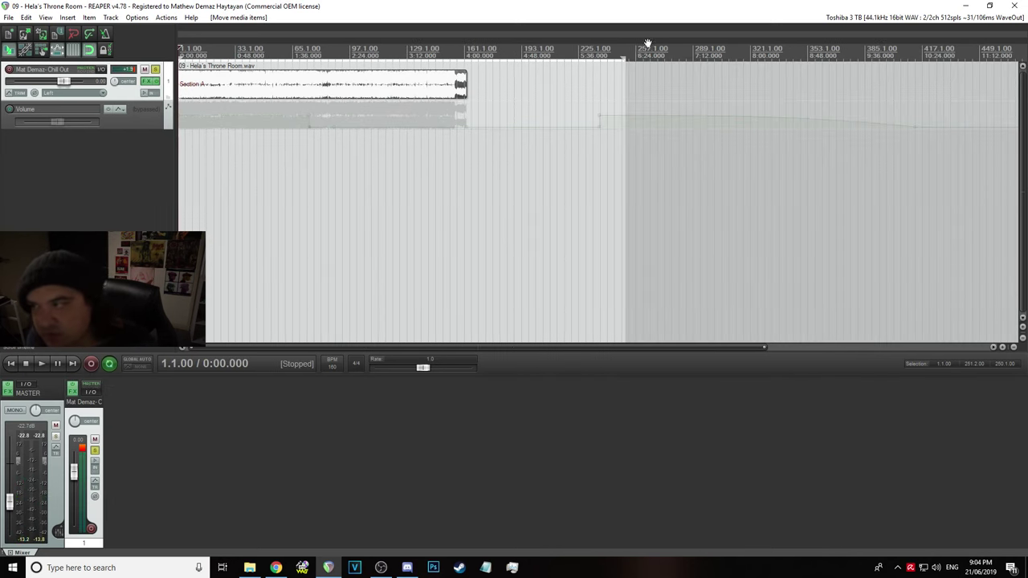
{"action": "left_click", "coordinate": [473, 50]}
{"action": "scroll", "coordinate": [471, 44], "scroll_direction": "up", "scroll_amount": 5}
{"action": "left_click", "coordinate": [477, 49]}
{"action": "key", "text": "space"}
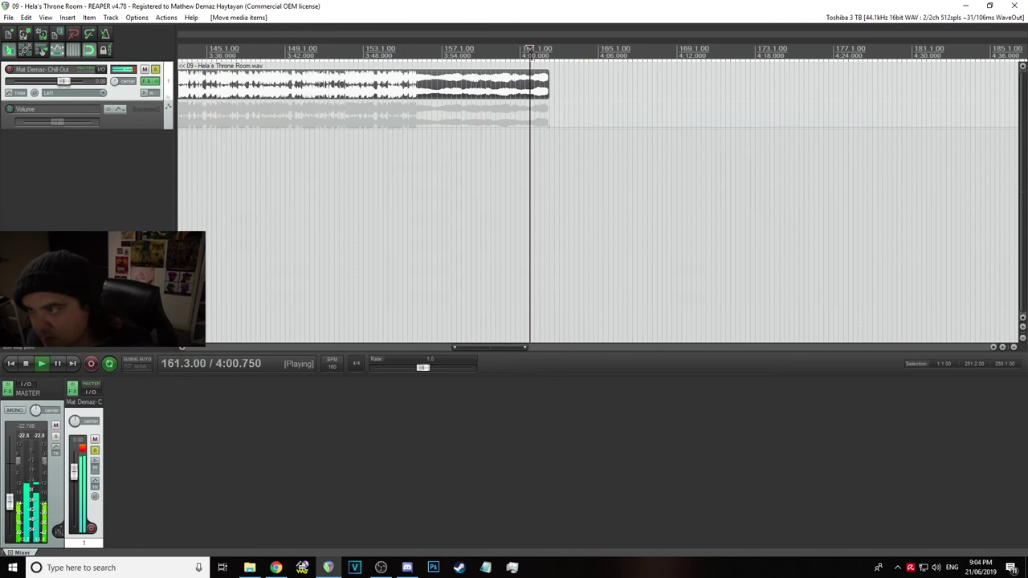
Stop playback and add a very short fade-out at the end of the audio item, using the steepest S-curve fade shape
{"action": "scroll", "coordinate": [619, 101], "scroll_direction": "up", "scroll_amount": 4}
{"action": "key", "text": "space"}
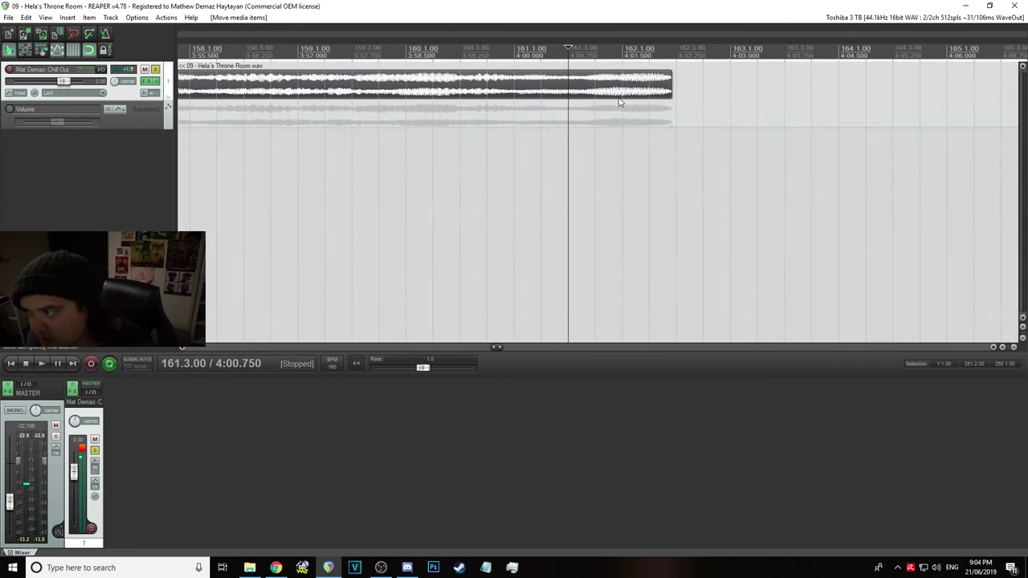
{"action": "left_click", "coordinate": [649, 46]}
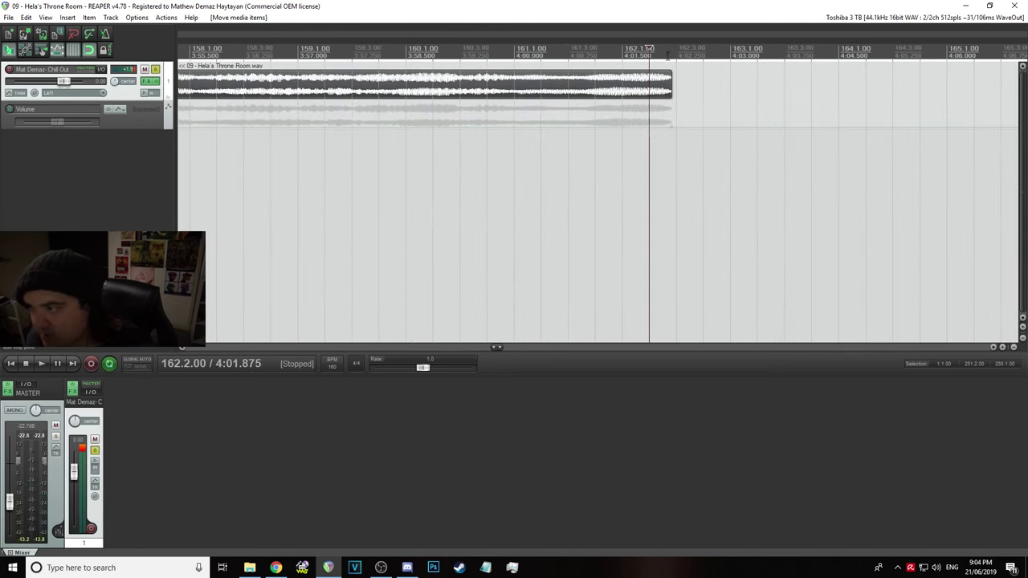
{"action": "left_click", "coordinate": [648, 46]}
{"action": "scroll", "coordinate": [648, 47], "scroll_direction": "up", "scroll_amount": 4}
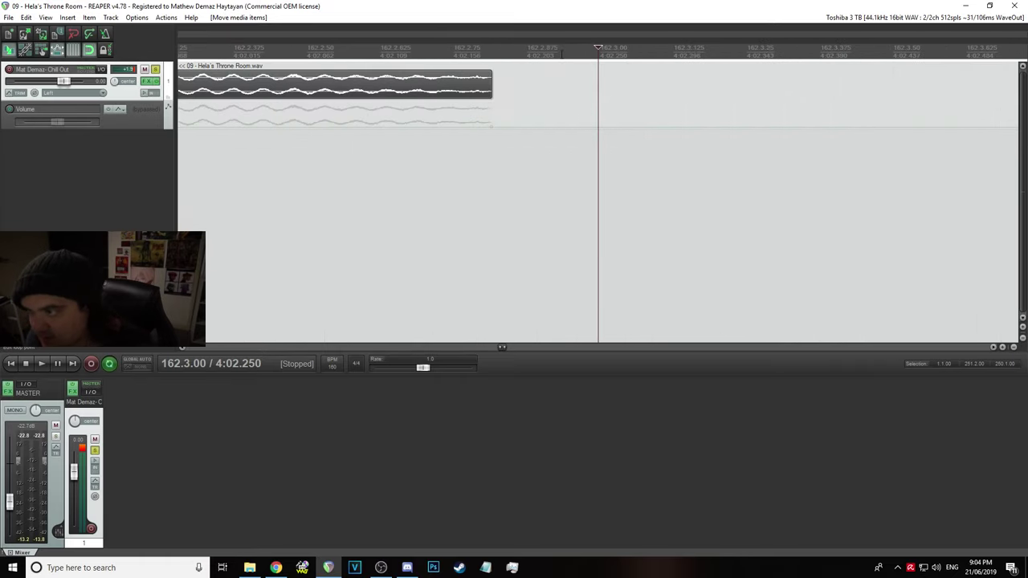
{"action": "left_click_drag", "start_coordinate": [488, 71], "coordinate": [468, 72]}
{"action": "right_click", "coordinate": [468, 71]}
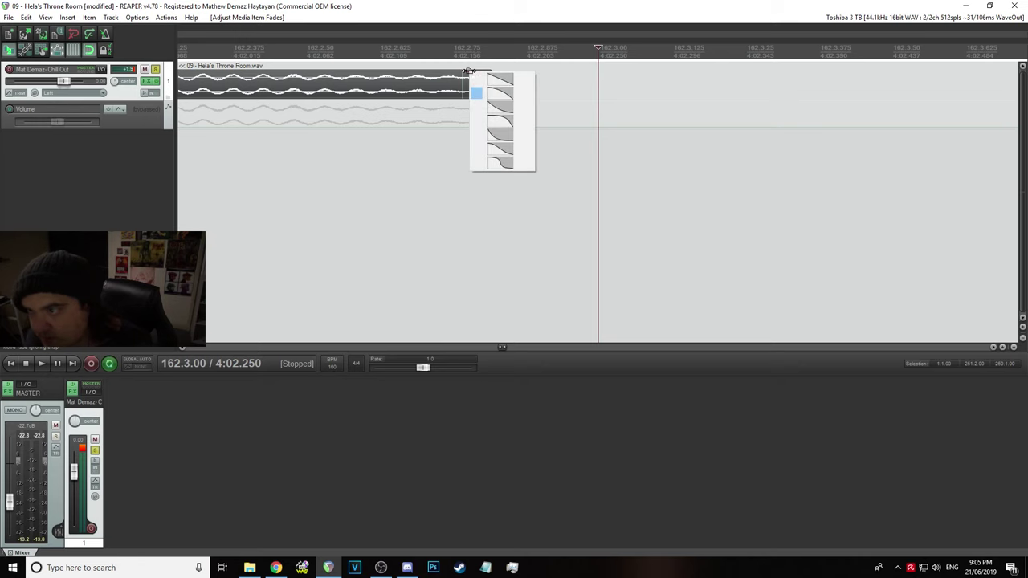
{"action": "left_click", "coordinate": [500, 162]}
Play the ending from 161.4.00, lengthen the item's fade-out slightly, and play it again to check the result
{"action": "scroll", "coordinate": [496, 160], "scroll_direction": "down", "scroll_amount": 4}
{"action": "left_click", "coordinate": [420, 38]}
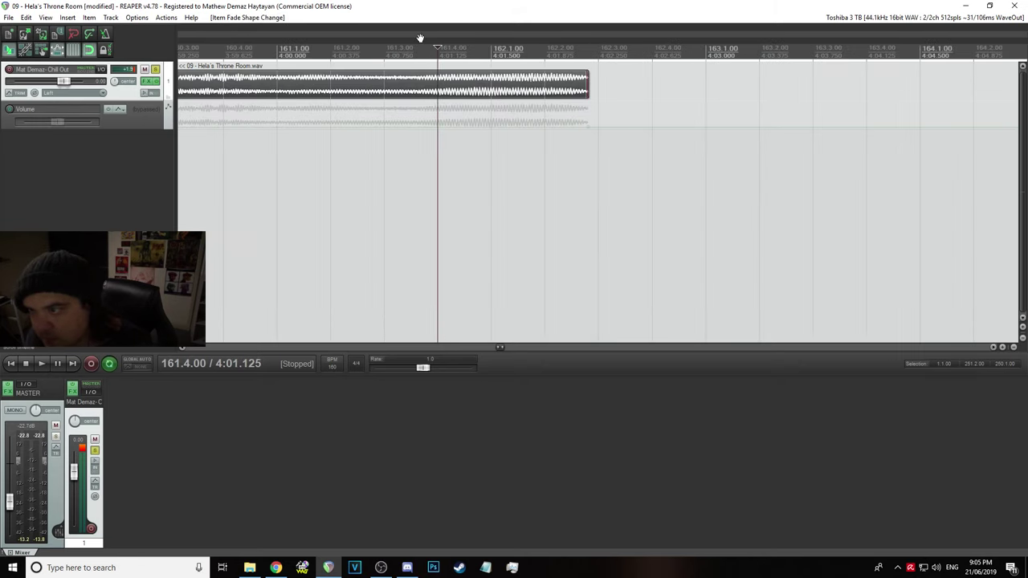
{"action": "key", "text": "space"}
{"action": "key", "text": "space"}
{"action": "left_click_drag", "start_coordinate": [585, 75], "coordinate": [582, 74]}
{"action": "key", "text": "space"}
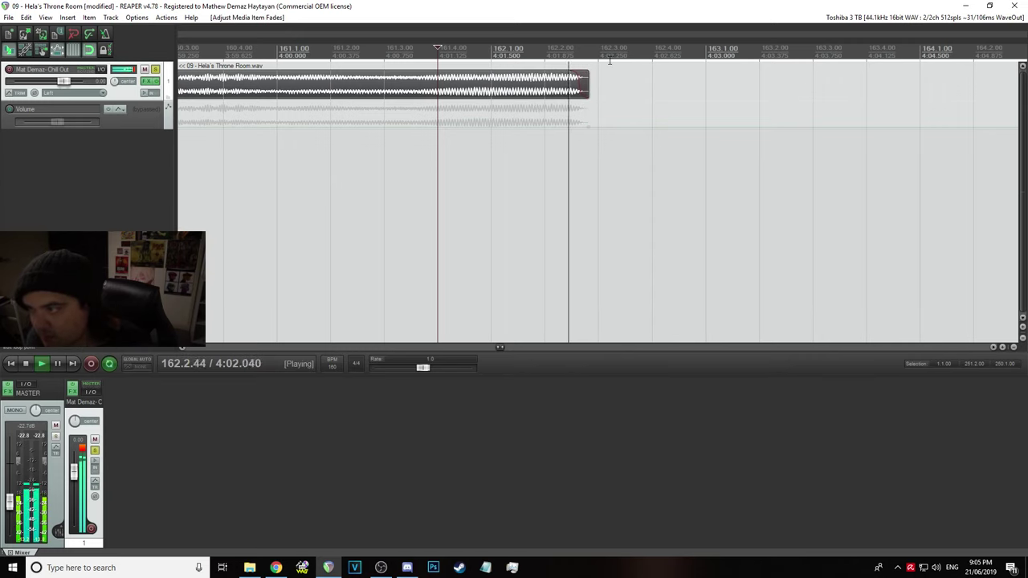
{"action": "key", "text": "space"}
Play the ending from 158.1.00 to check the faded finish, and save the project
{"action": "scroll", "coordinate": [444, 125], "scroll_direction": "down", "scroll_amount": 3}
{"action": "left_click", "coordinate": [454, 42]}
{"action": "key", "text": "space"}
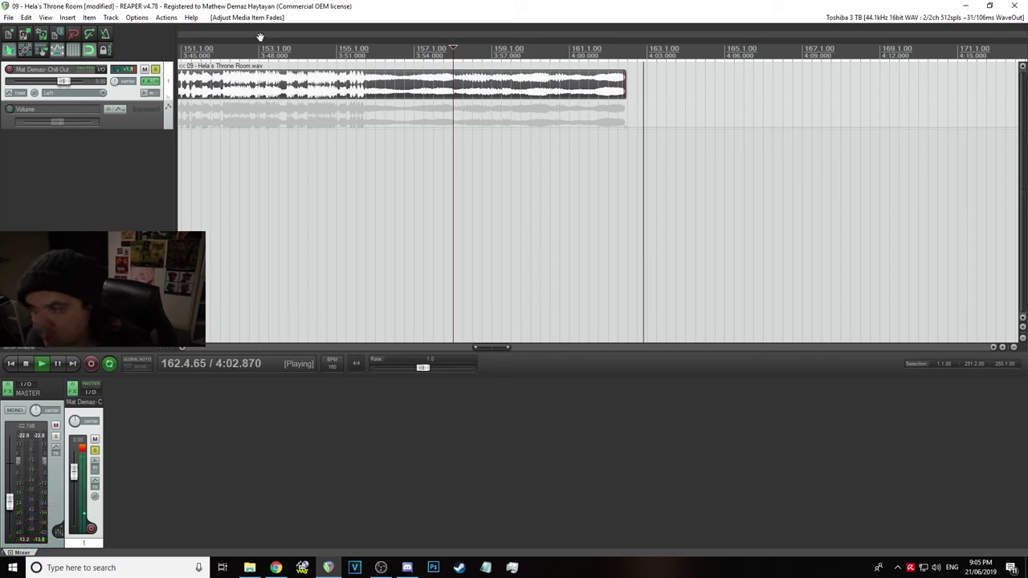
{"action": "key", "text": "space"}
{"action": "left_click", "coordinate": [9, 21]}
{"action": "left_click", "coordinate": [35, 53]}
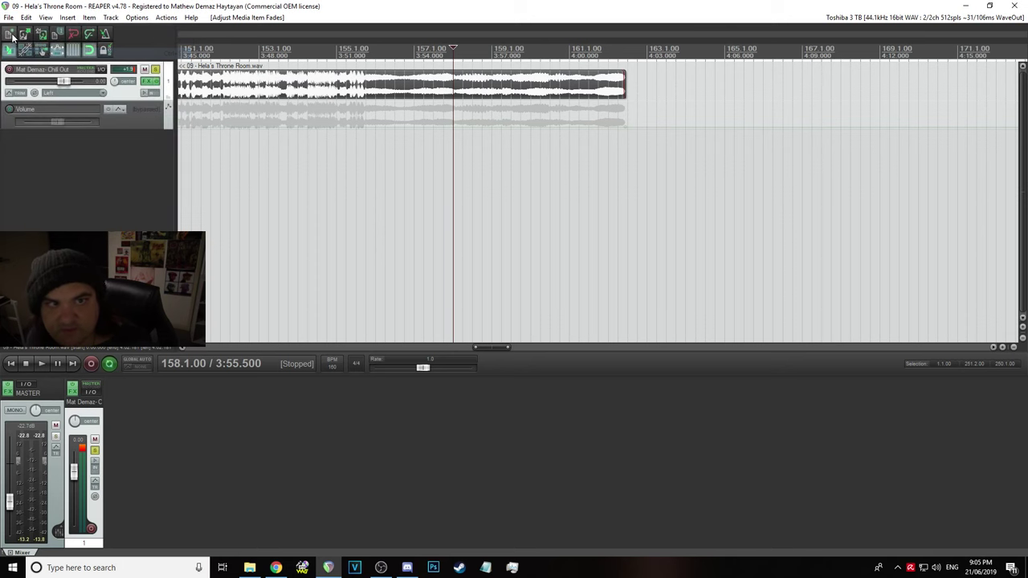
Set up a render of the master mix named 09 - Hela's Throne Room, start it, and cancel this first pass
{"action": "left_click", "coordinate": [9, 22]}
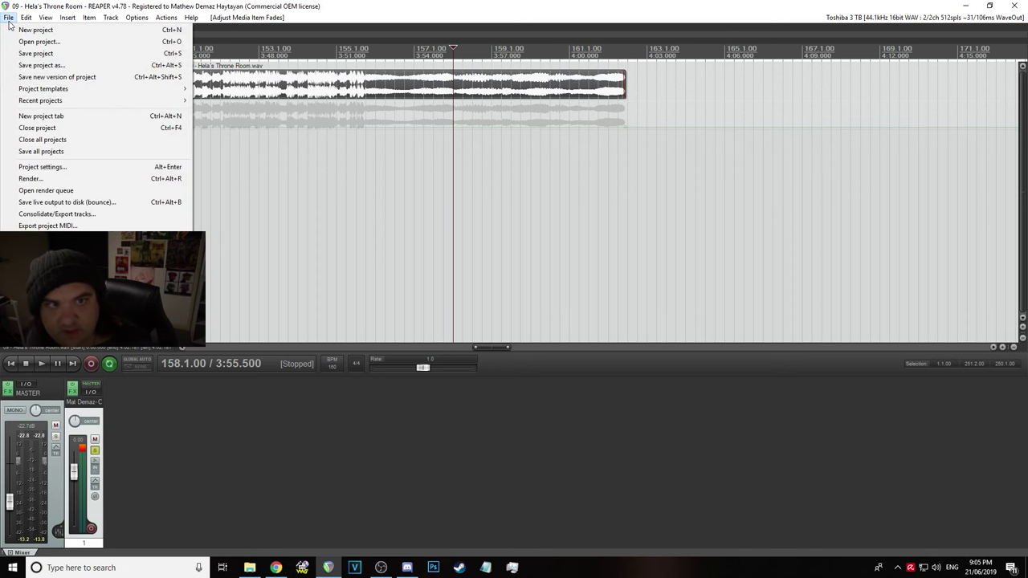
{"action": "left_click", "coordinate": [56, 178]}
{"action": "type", "text": "09 - Hela's Throne Room"}
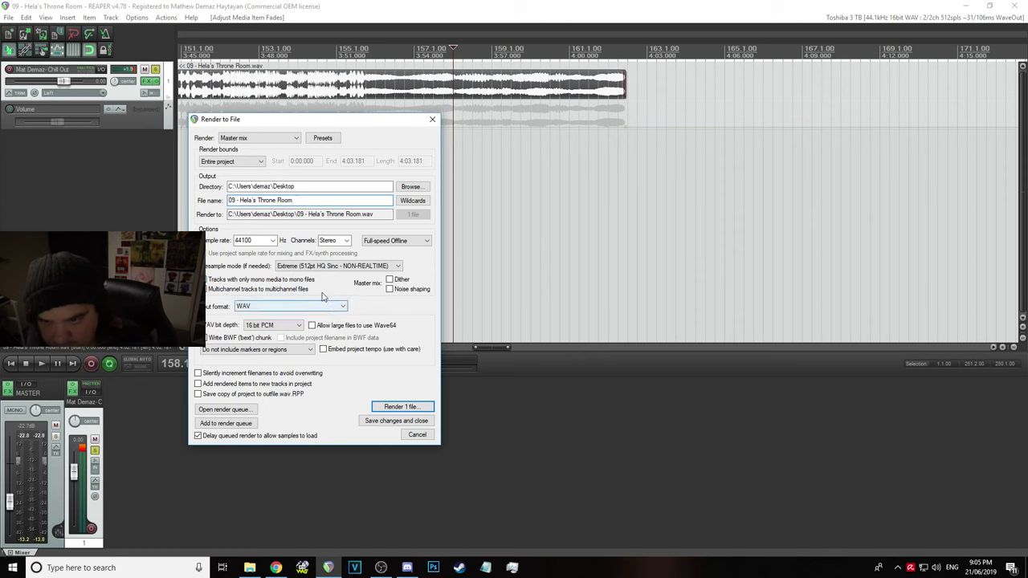
{"action": "left_click", "coordinate": [394, 408]}
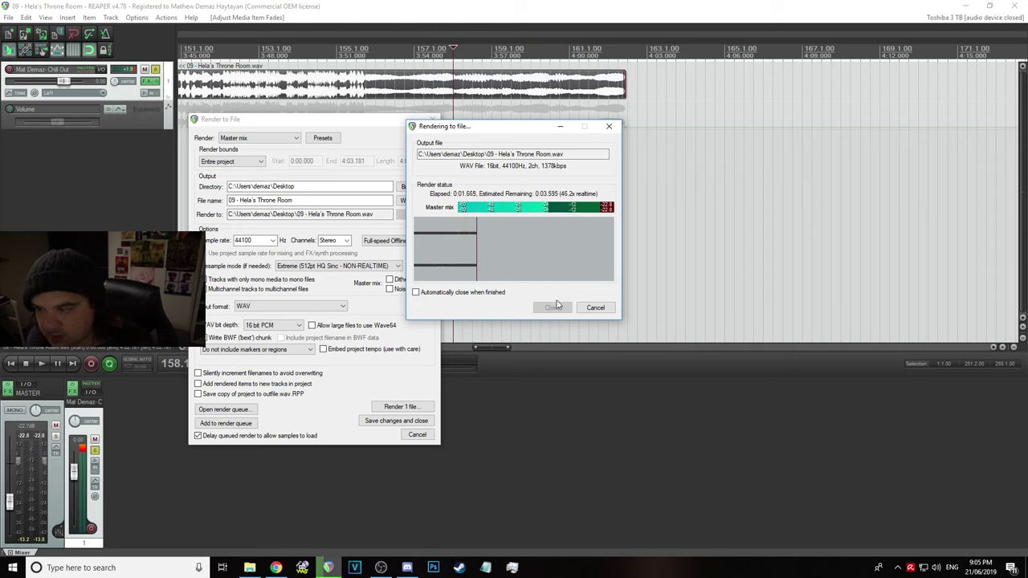
{"action": "left_click", "coordinate": [597, 309]}
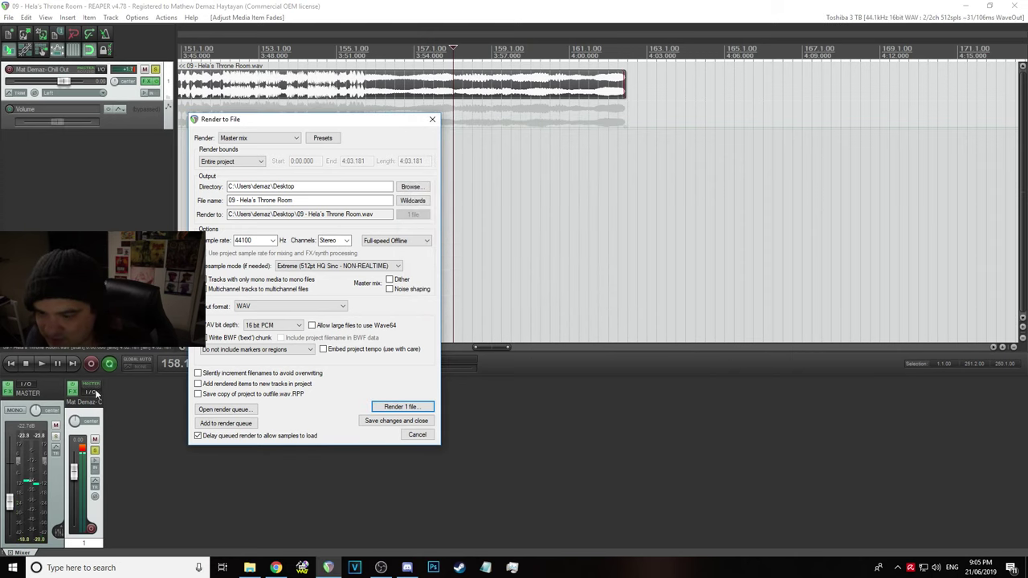
Reset the master volume to 0.00 dB and render the song to 09 - Hela's Throne Room.wav on the desktop
{"action": "double_click", "coordinate": [8, 503]}
{"action": "left_click", "coordinate": [414, 407]}
{"action": "left_click", "coordinate": [302, 267]}
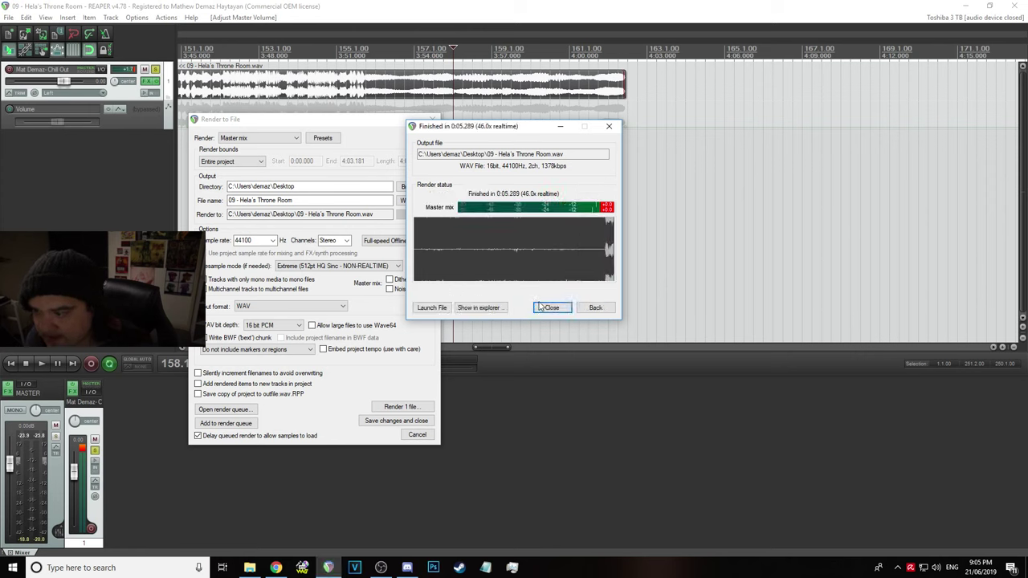
{"action": "left_click", "coordinate": [540, 308]}
Save the project, and look over The Beat Iz Night folder in File Explorer before moving its window off this screen
{"action": "left_click", "coordinate": [8, 16]}
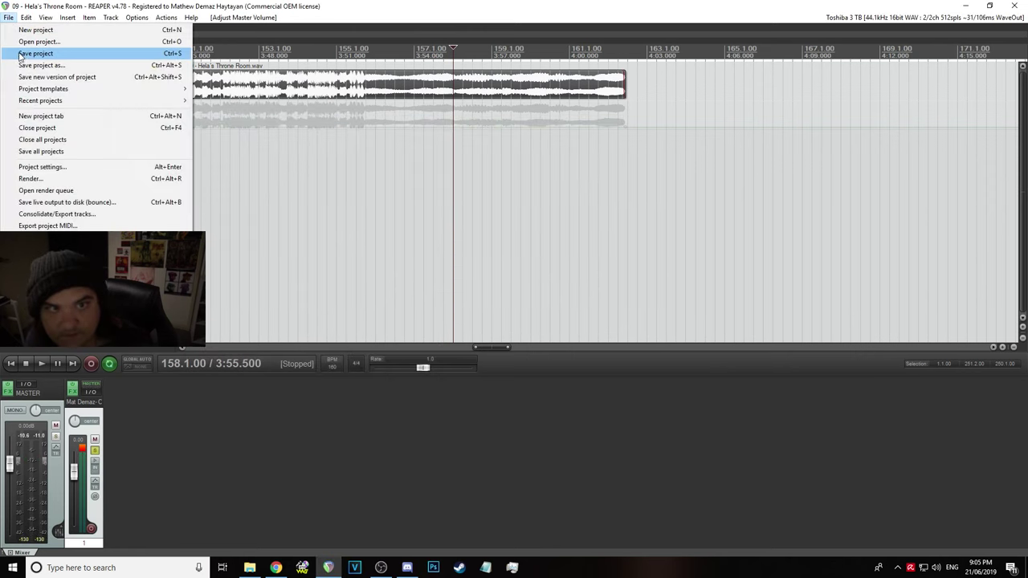
{"action": "left_click", "coordinate": [36, 53]}
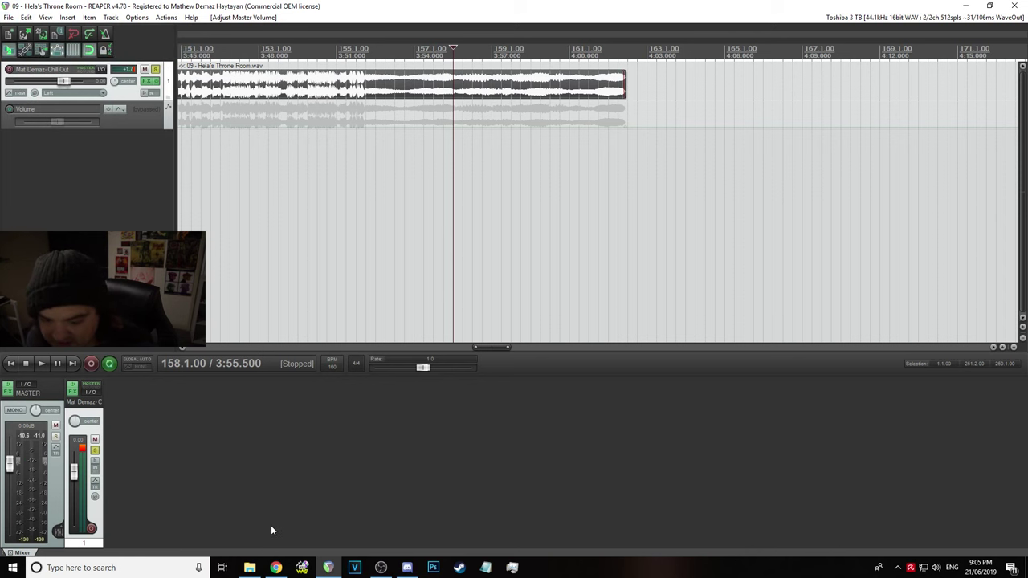
{"action": "left_click", "coordinate": [250, 568]}
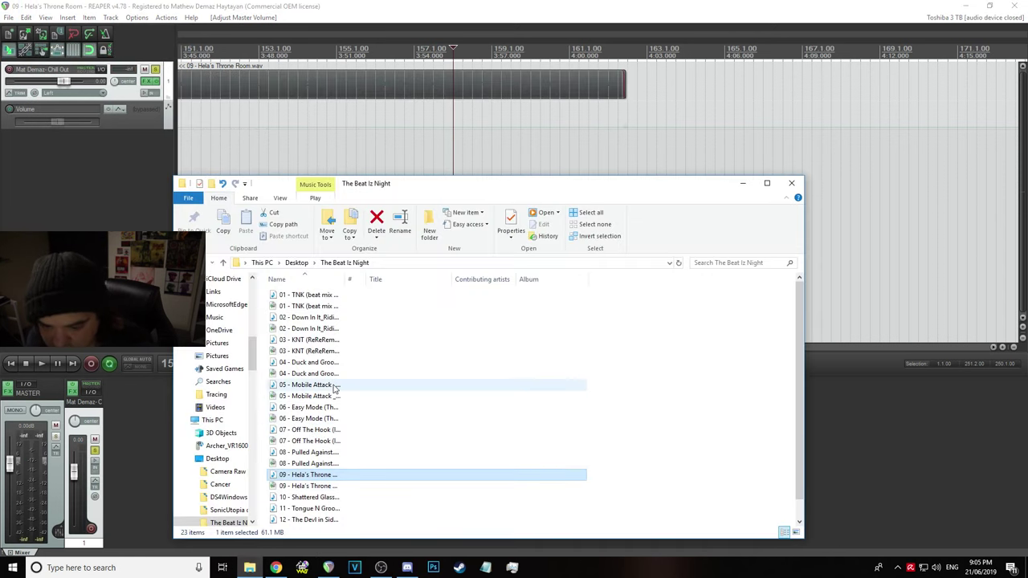
{"action": "left_click", "coordinate": [313, 421]}
{"action": "scroll", "coordinate": [313, 428], "scroll_direction": "down", "scroll_amount": 1}
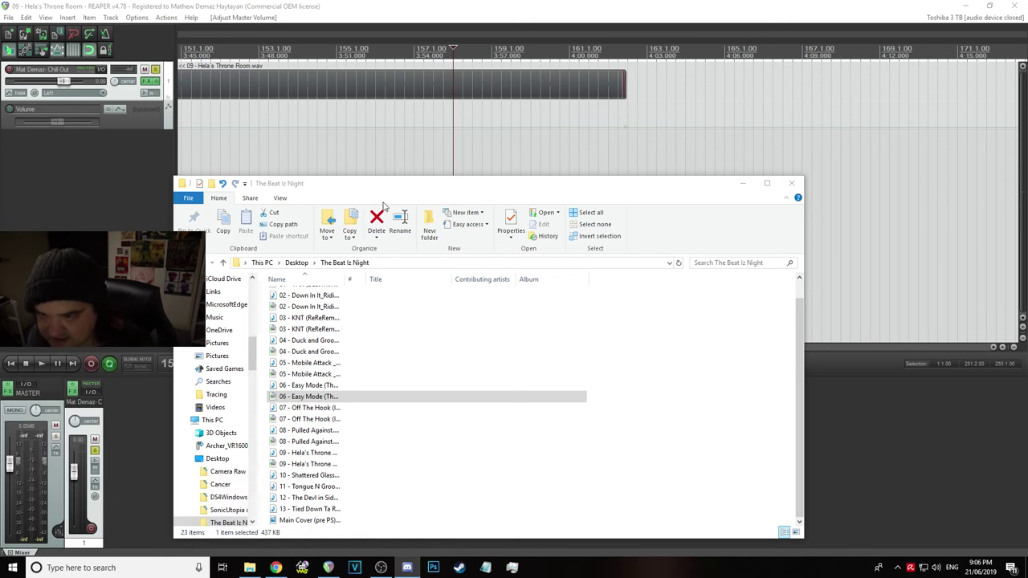
{"action": "left_click_drag", "start_coordinate": [391, 185], "coordinate": [1027, 241]}
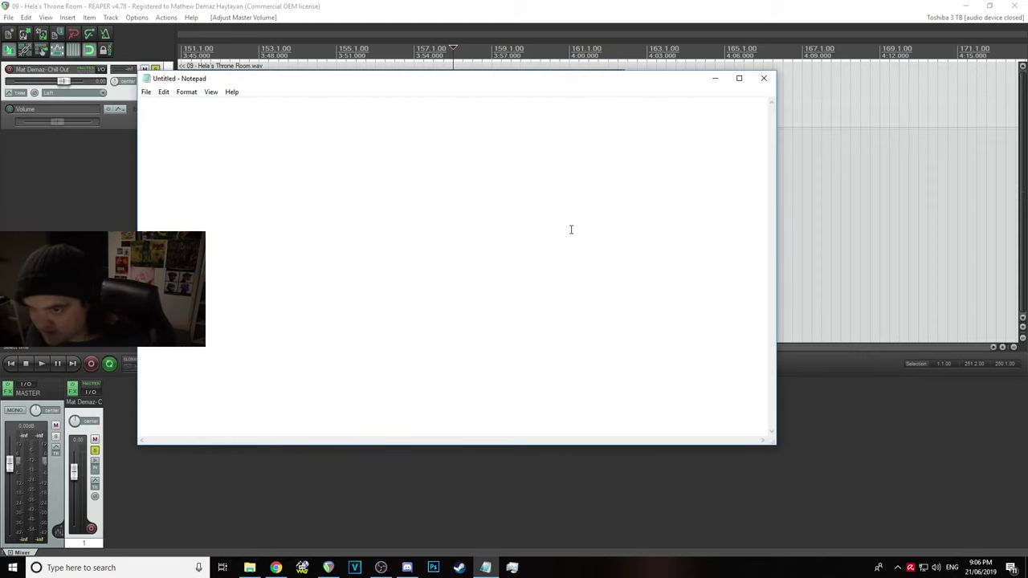
Write ILL BE BACK SOON in a blank Notepad document and enlarge the font to size 72
{"action": "type", "text": "BE BACK S"}
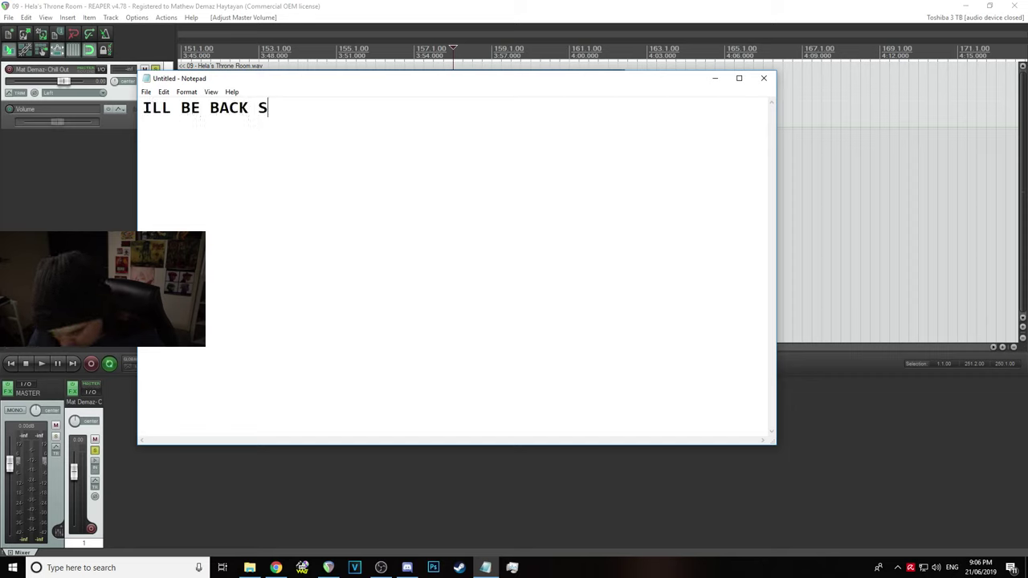
{"action": "type", "text": "OON"}
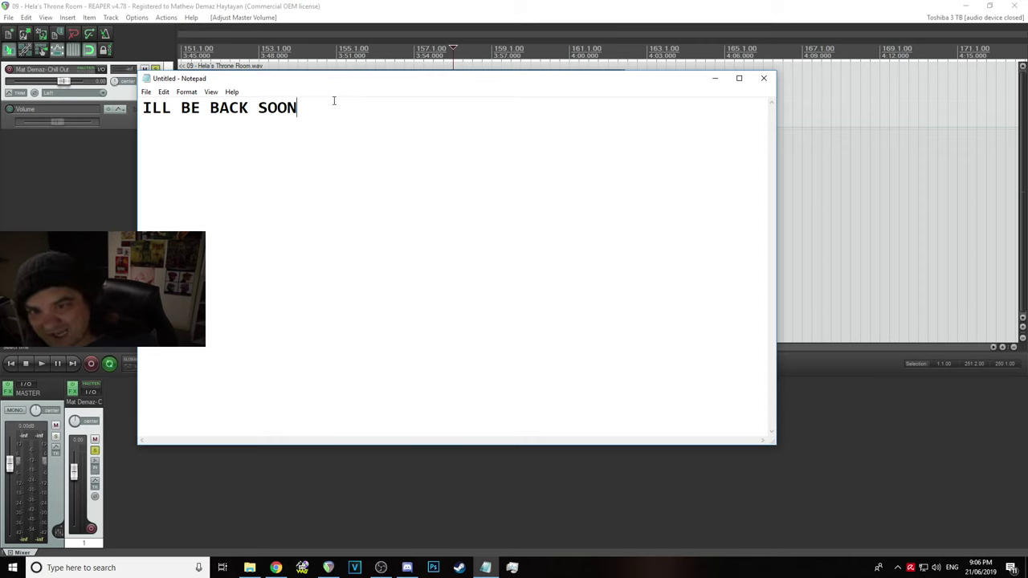
{"action": "key", "text": "ctrl+shift+Left"}
{"action": "key", "text": "ctrl+shift+Left"}
{"action": "key", "text": "ctrl+shift+Left"}
{"action": "key", "text": "ctrl+shift+Left"}
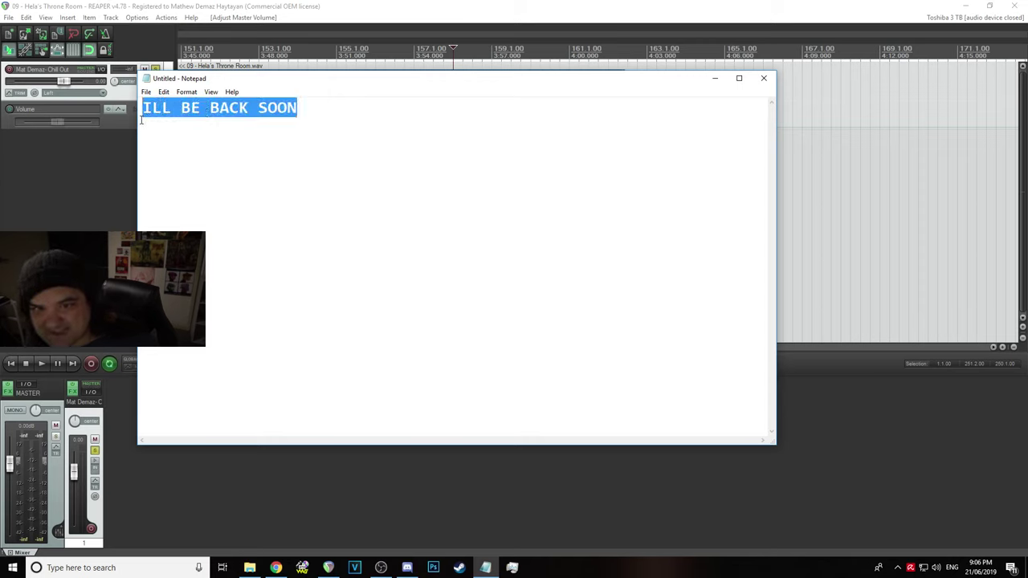
{"action": "left_click", "coordinate": [211, 94]}
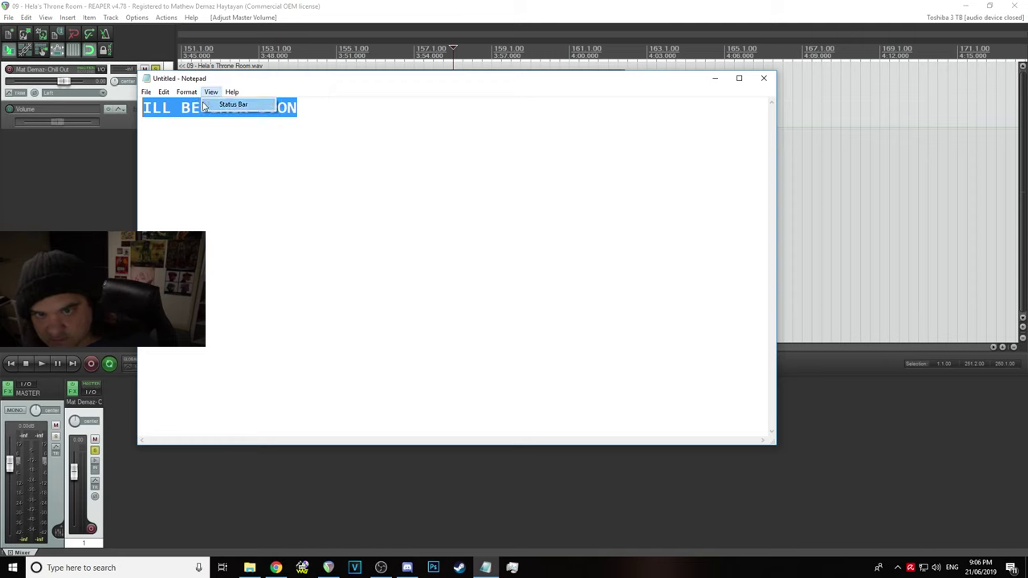
{"action": "mouse_move", "coordinate": [187, 93]}
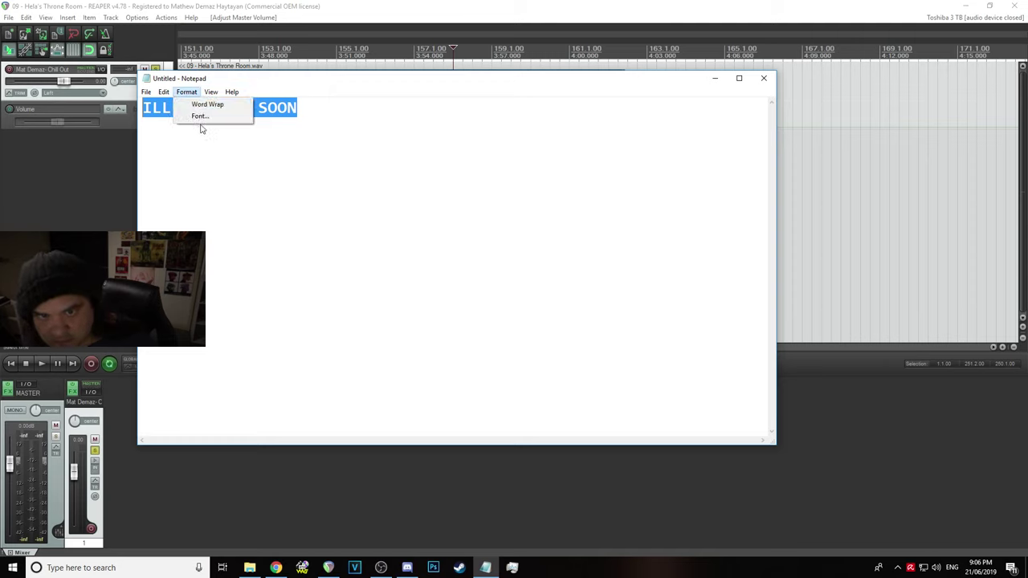
{"action": "left_click", "coordinate": [201, 116]}
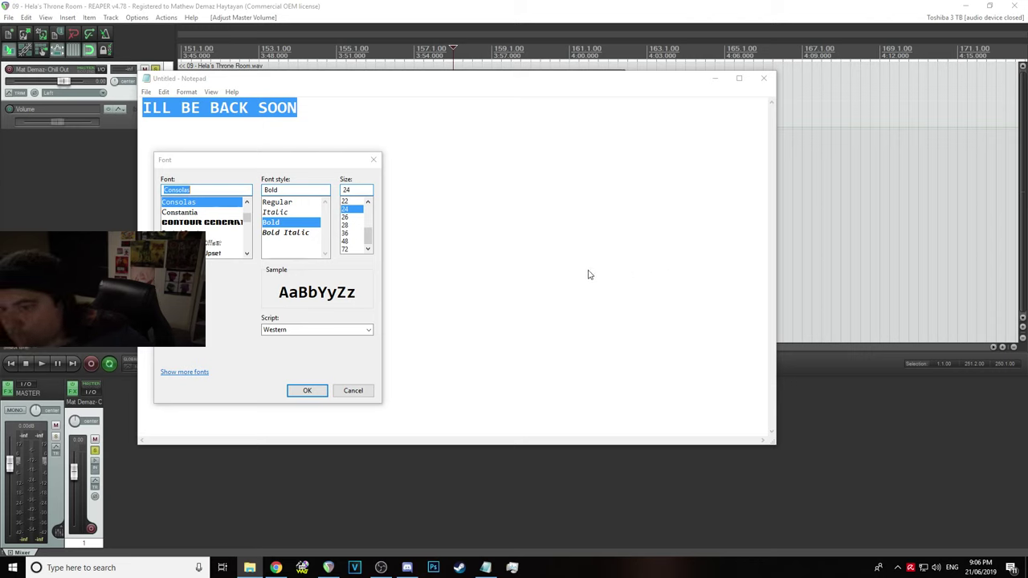
{"action": "left_click", "coordinate": [352, 242]}
{"action": "left_click", "coordinate": [307, 390]}
{"action": "left_click", "coordinate": [409, 316]}
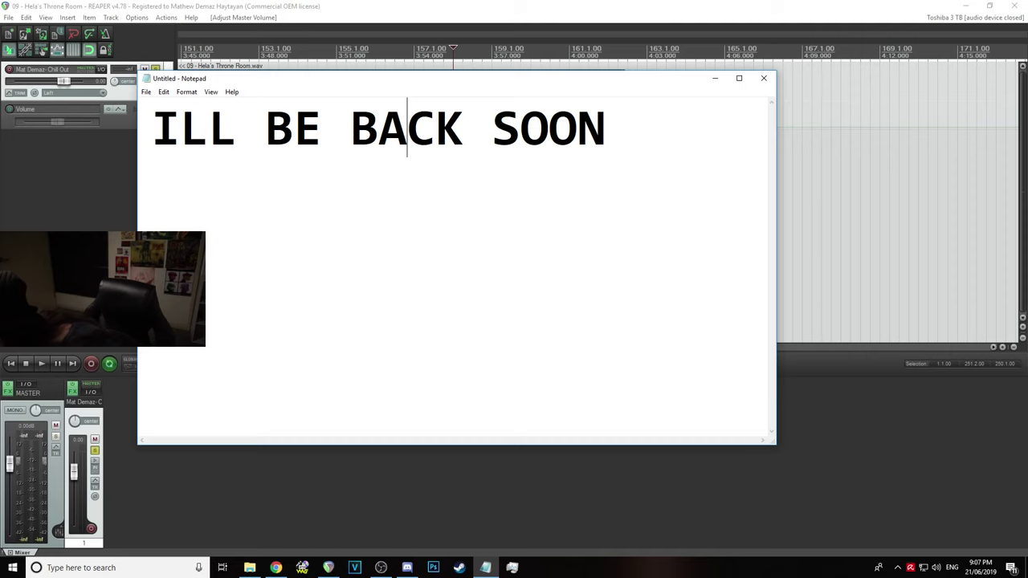
Play 03 What Will It Do To My Brain in the media player, lower its volume, and move the player below the Notepad message
{"action": "key", "text": "super+e"}
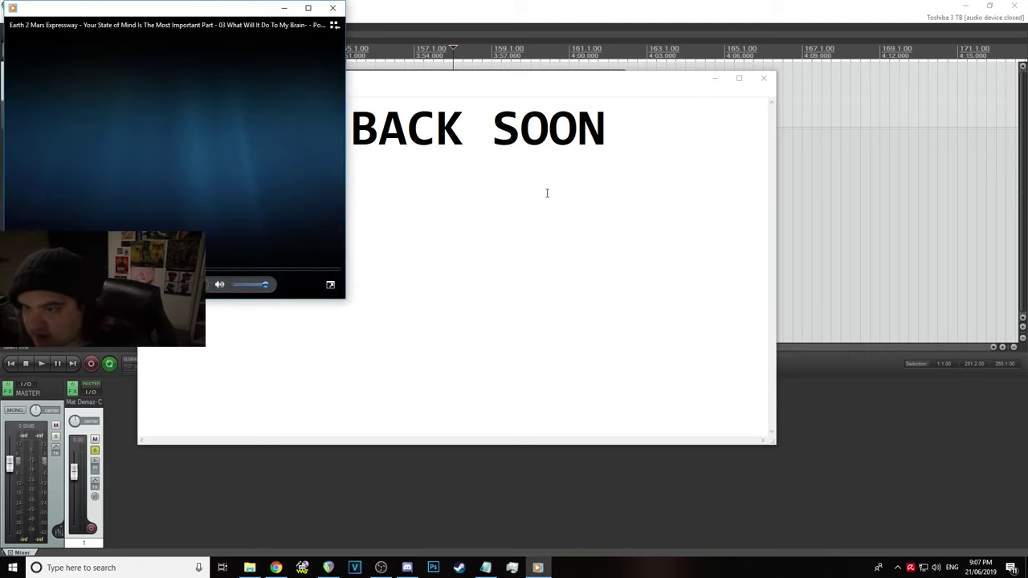
{"action": "left_click_drag", "start_coordinate": [263, 286], "coordinate": [242, 296]}
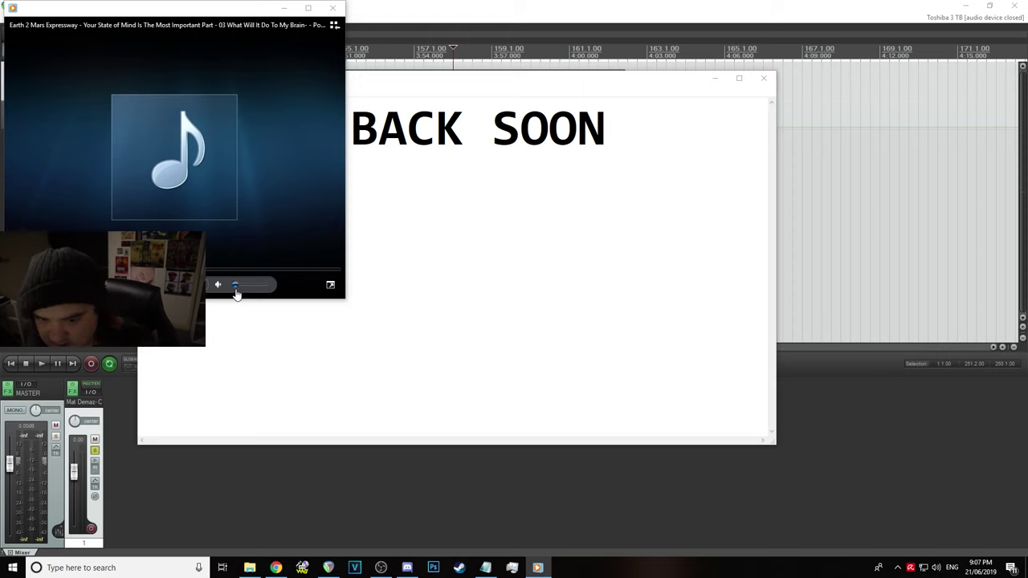
{"action": "mouse_move", "coordinate": [236, 293]}
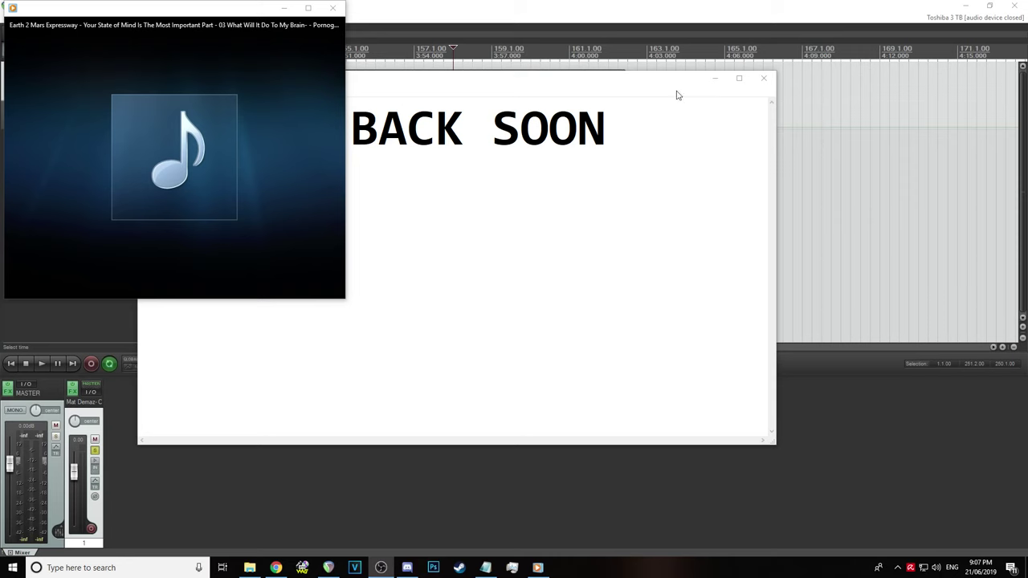
{"action": "left_click_drag", "start_coordinate": [217, 16], "coordinate": [403, 228]}
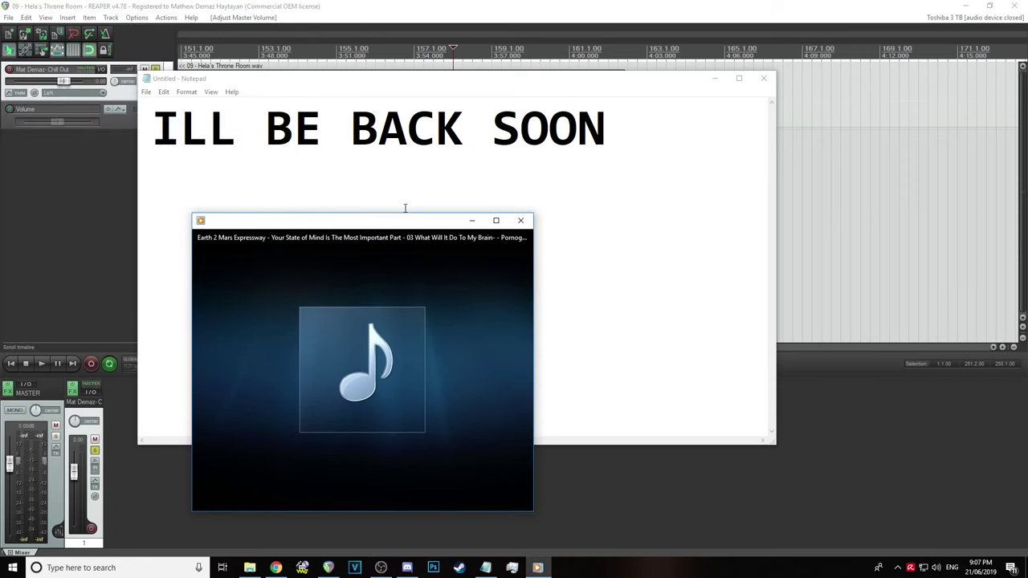
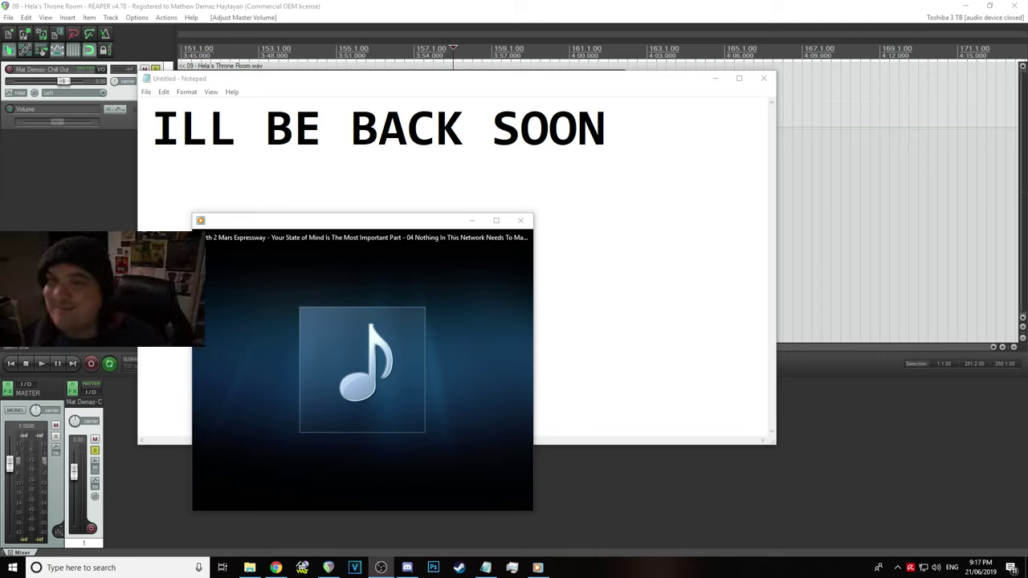
Close the media player and the Notepad document, discarding the unsaved note
{"action": "mouse_move", "coordinate": [429, 342]}
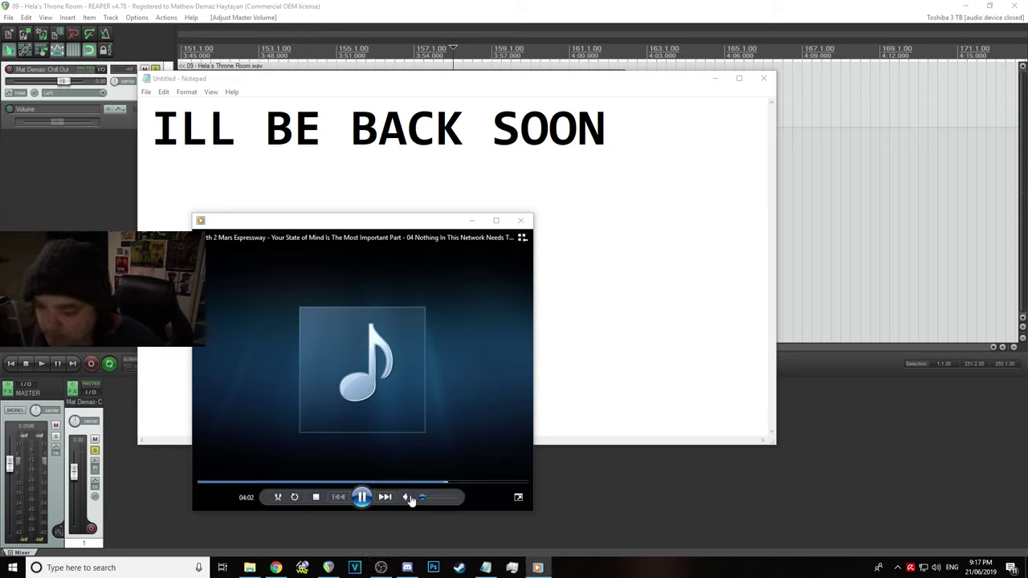
{"action": "left_click", "coordinate": [521, 220]}
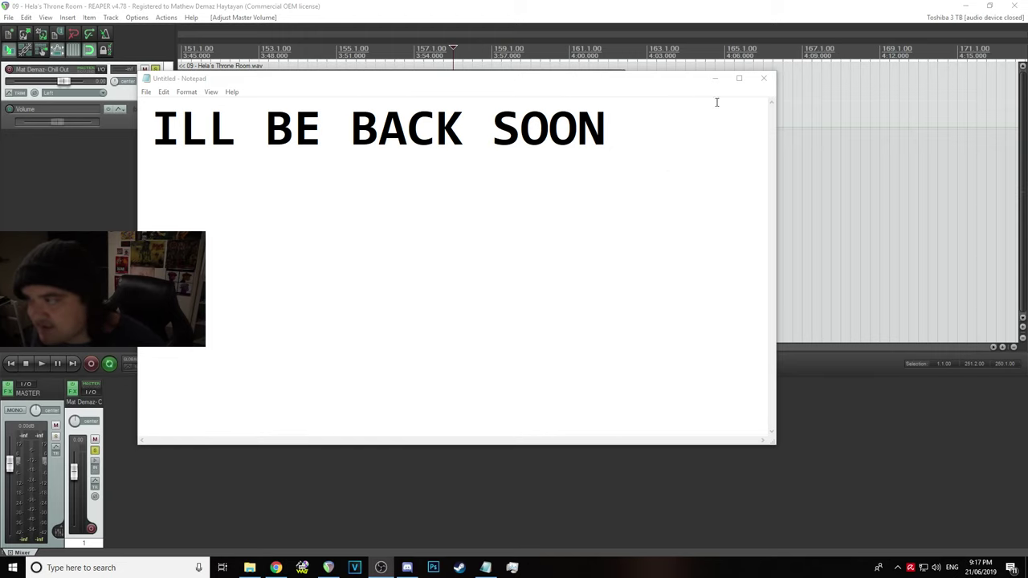
{"action": "left_click", "coordinate": [763, 78]}
{"action": "left_click", "coordinate": [520, 285]}
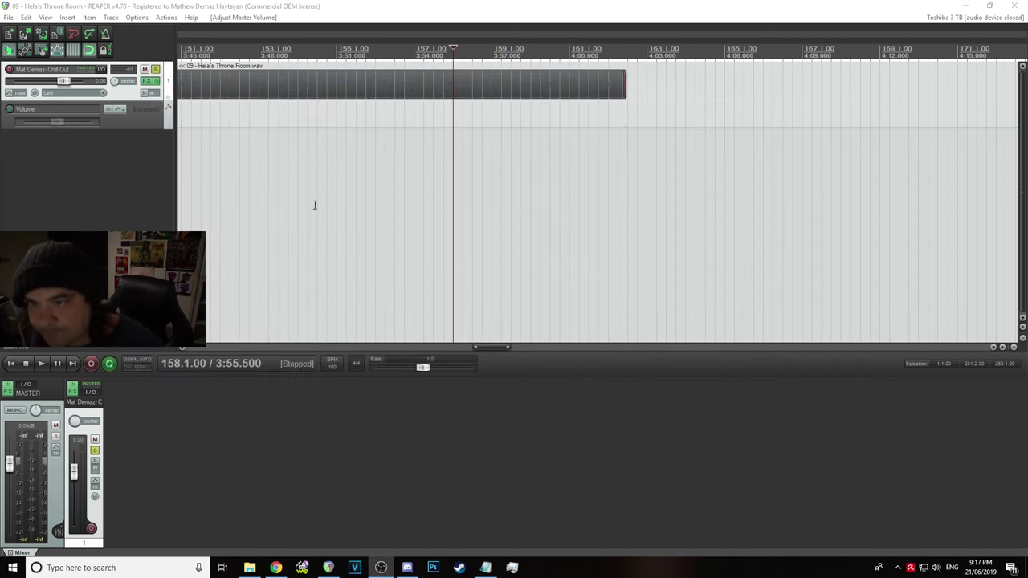
Bring the YouTube live chat window onto this screen, read the recent messages, and move it back off
{"action": "left_click", "coordinate": [210, 82]}
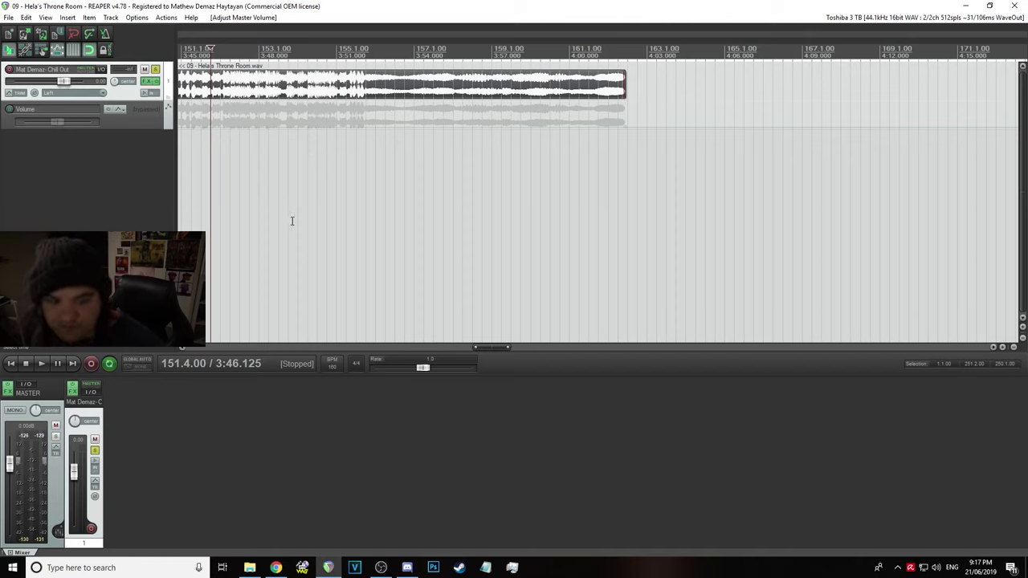
{"action": "left_click", "coordinate": [250, 567]}
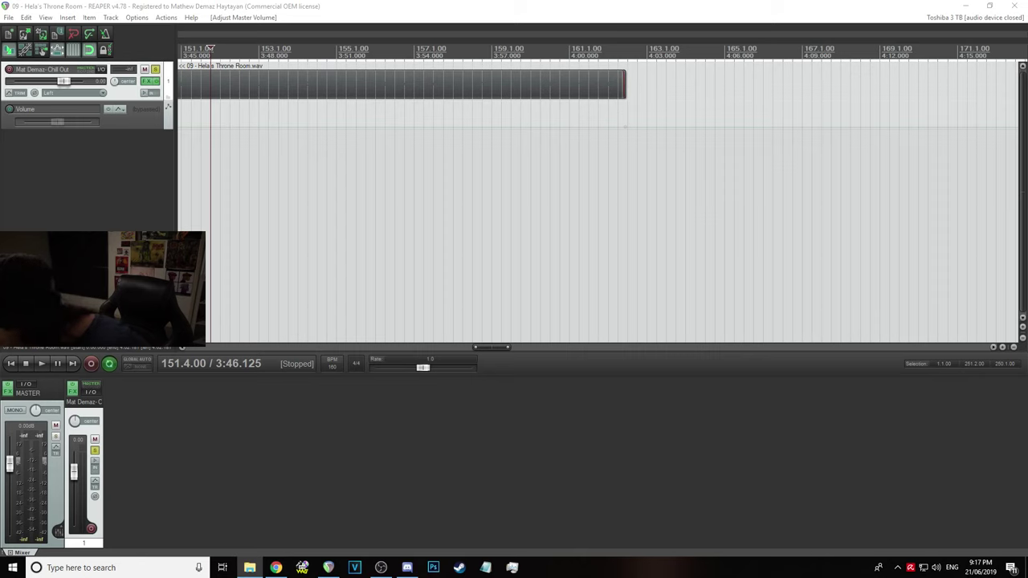
{"action": "key", "text": "alt+Tab"}
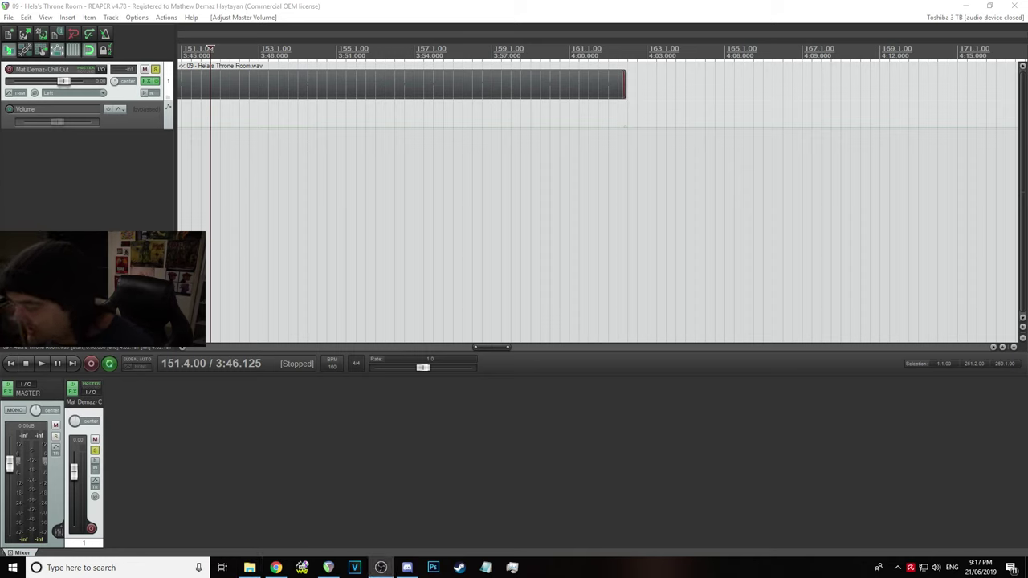
{"action": "key", "text": "alt+Tab"}
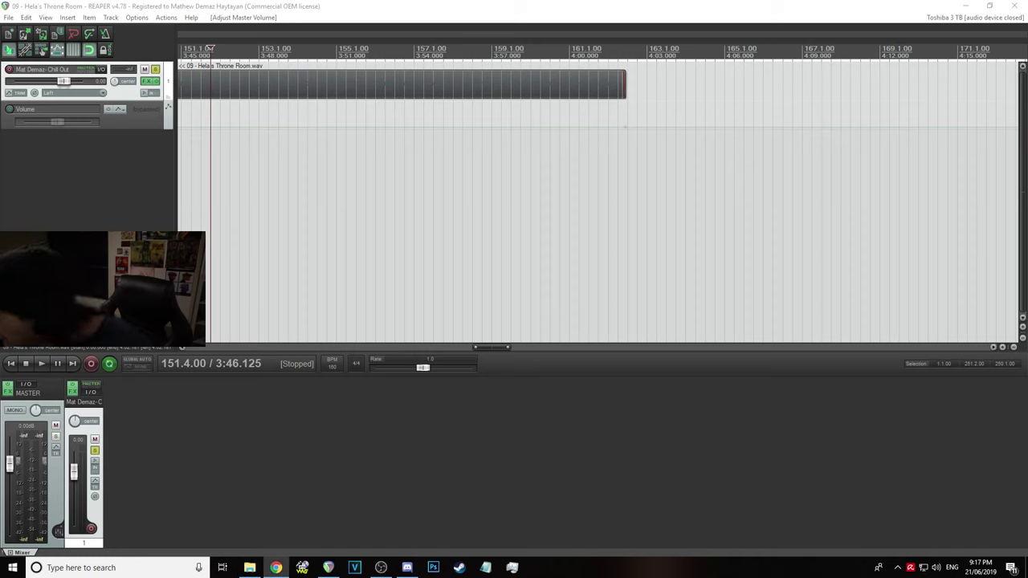
{"action": "left_click_drag", "start_coordinate": [1027, 33], "coordinate": [382, 36]}
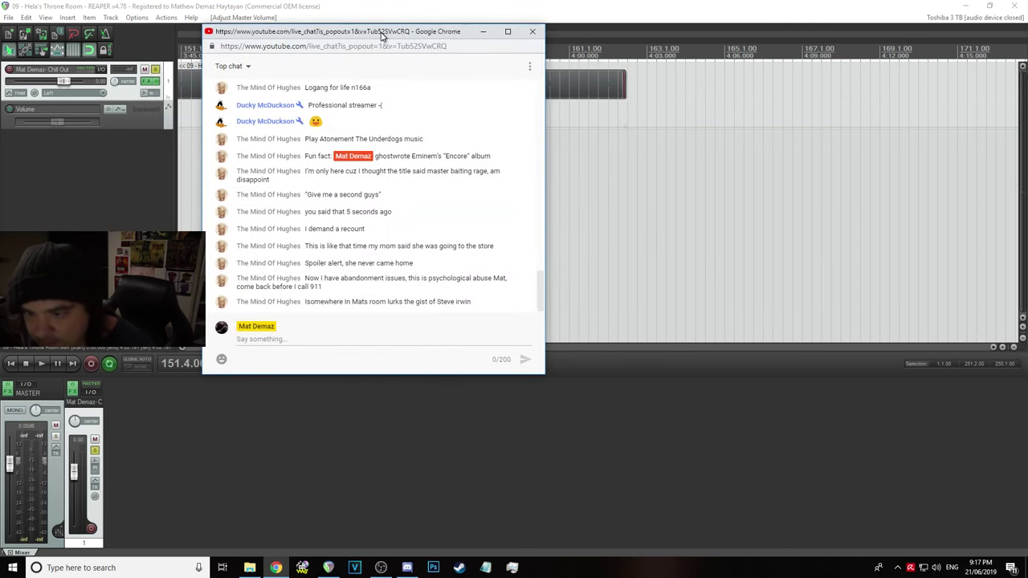
{"action": "left_click_drag", "start_coordinate": [382, 36], "coordinate": [384, 37]}
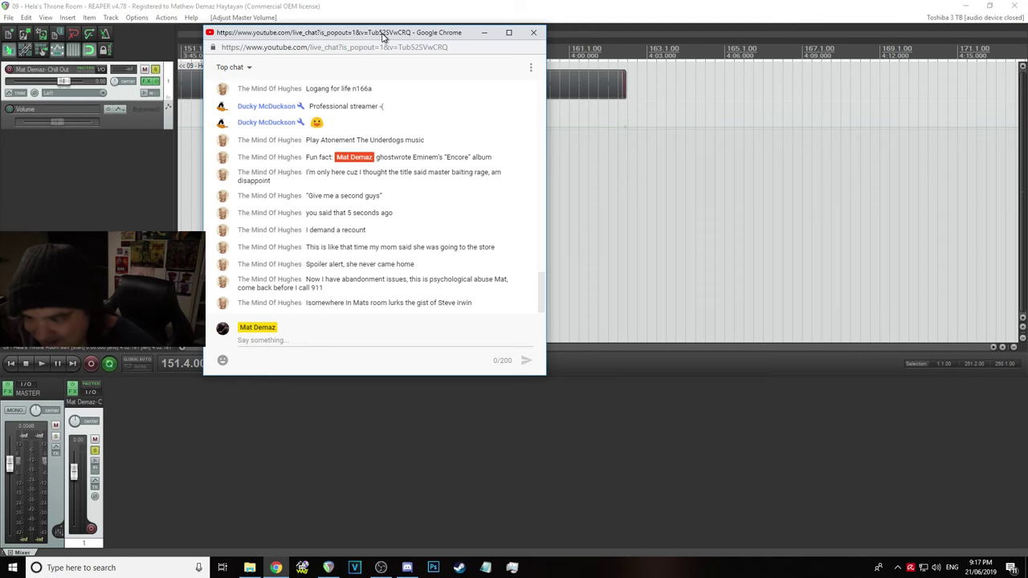
{"action": "left_click_drag", "start_coordinate": [382, 36], "coordinate": [1027, 209]}
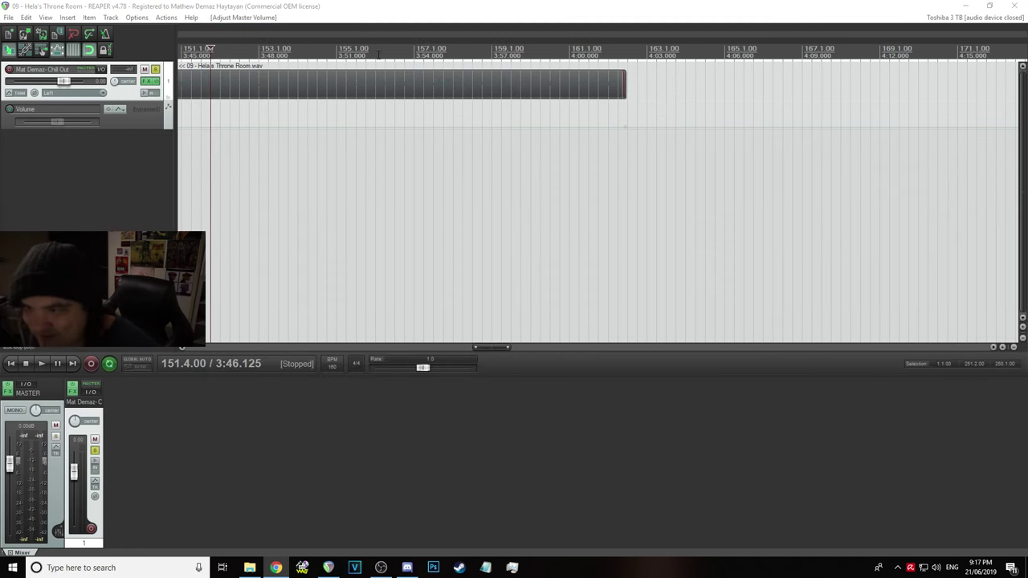
Save the project, check the next song's name in The Beat Iz Night folder, and save the project as 10 - Shattered Glass
{"action": "left_click", "coordinate": [8, 18]}
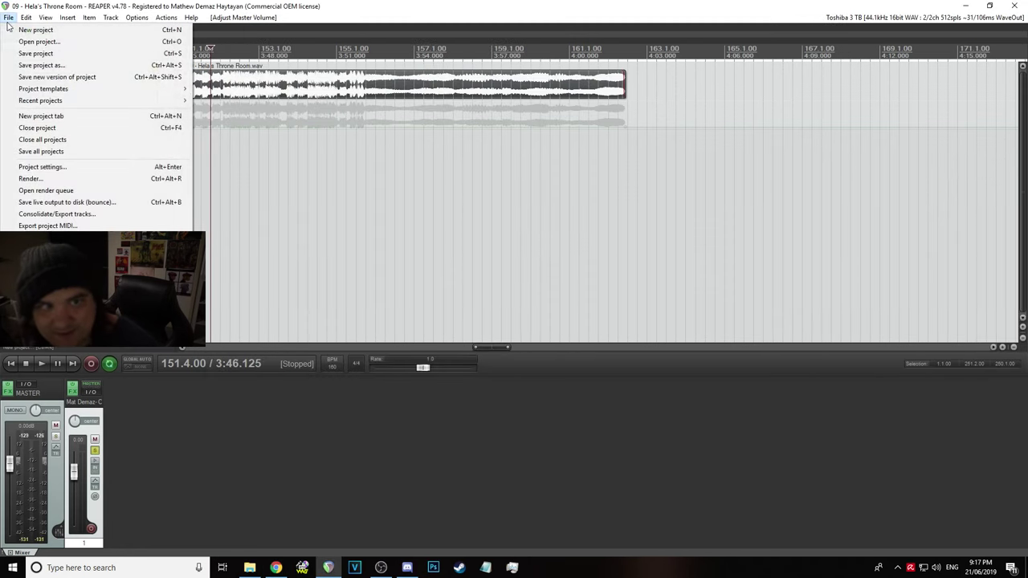
{"action": "left_click", "coordinate": [36, 53]}
{"action": "left_click", "coordinate": [8, 17]}
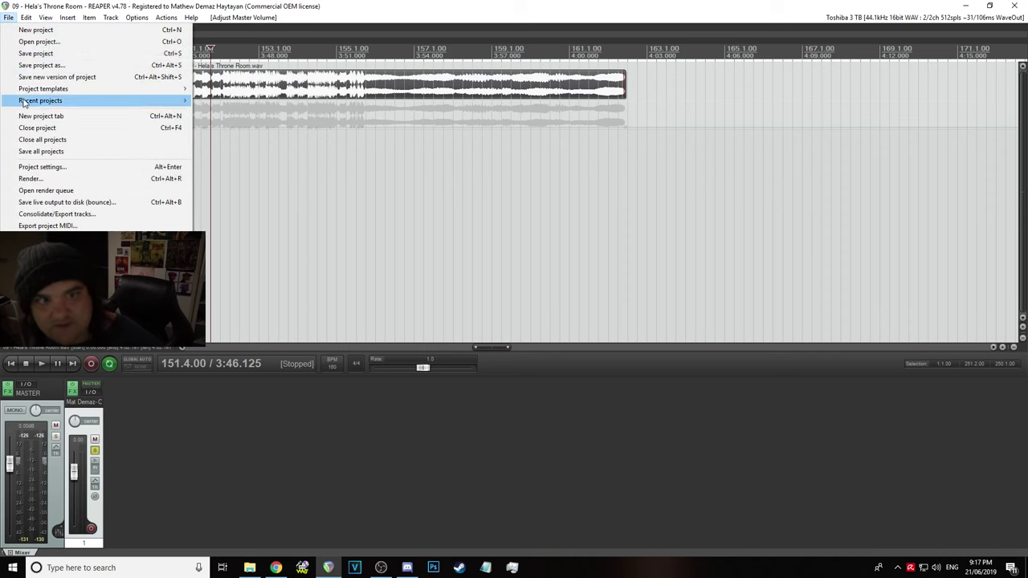
{"action": "left_click", "coordinate": [38, 65]}
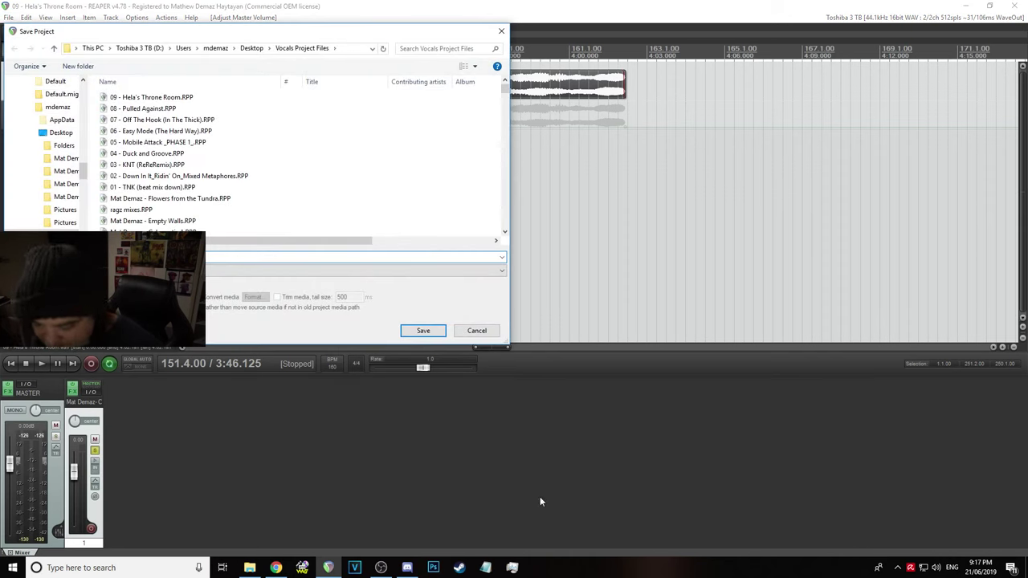
{"action": "mouse_move", "coordinate": [246, 571]}
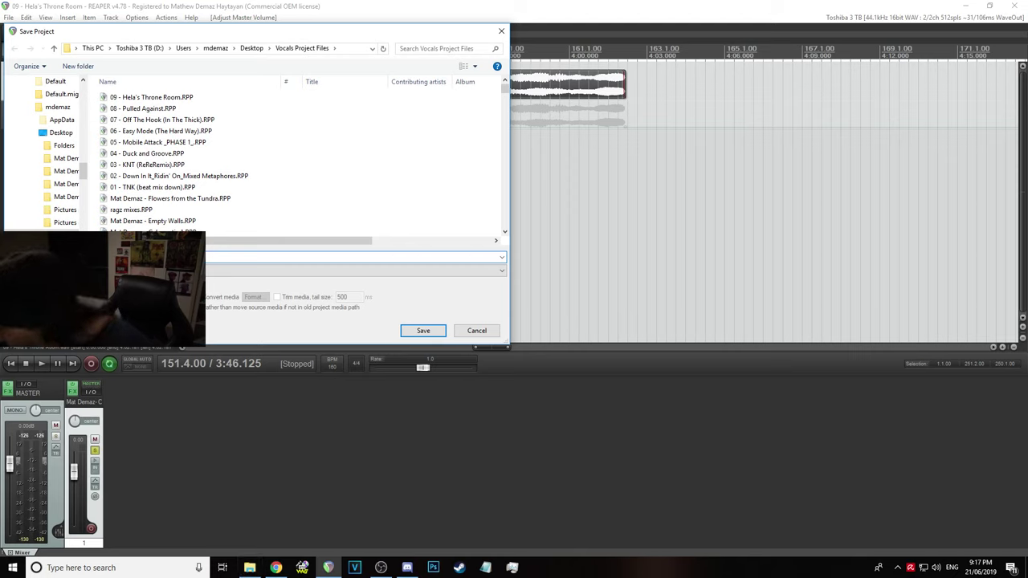
{"action": "key", "text": "alt+Tab"}
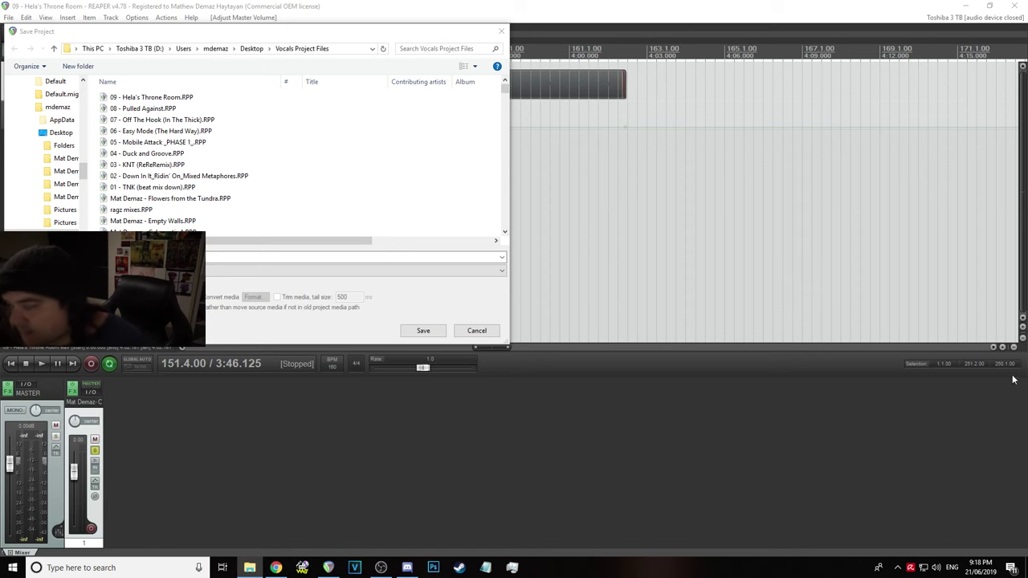
{"action": "left_click_drag", "start_coordinate": [1027, 137], "coordinate": [405, 107]}
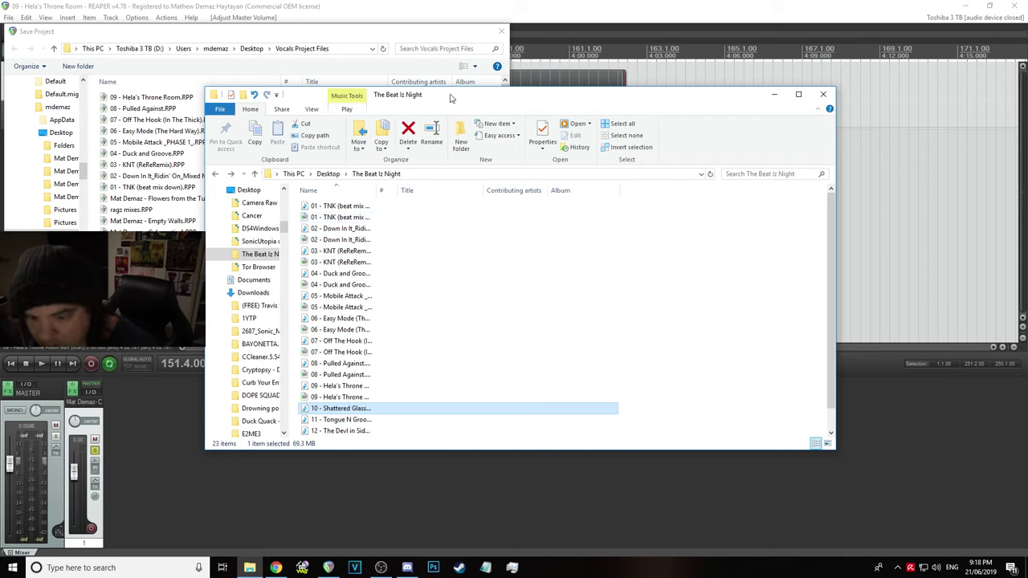
{"action": "left_click_drag", "start_coordinate": [450, 97], "coordinate": [1024, 140]}
{"action": "key", "text": "alt+F4"}
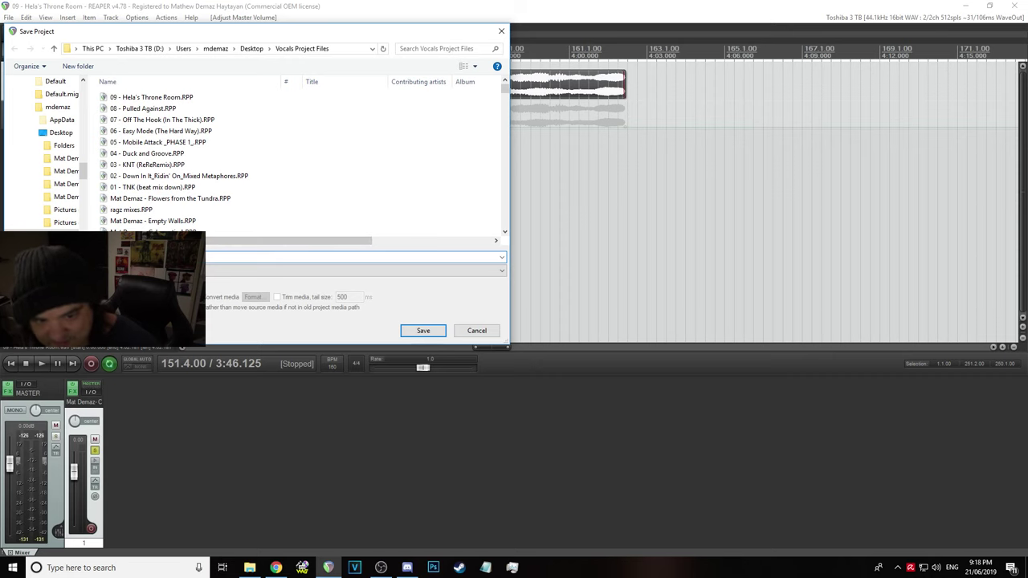
{"action": "left_click", "coordinate": [434, 330]}
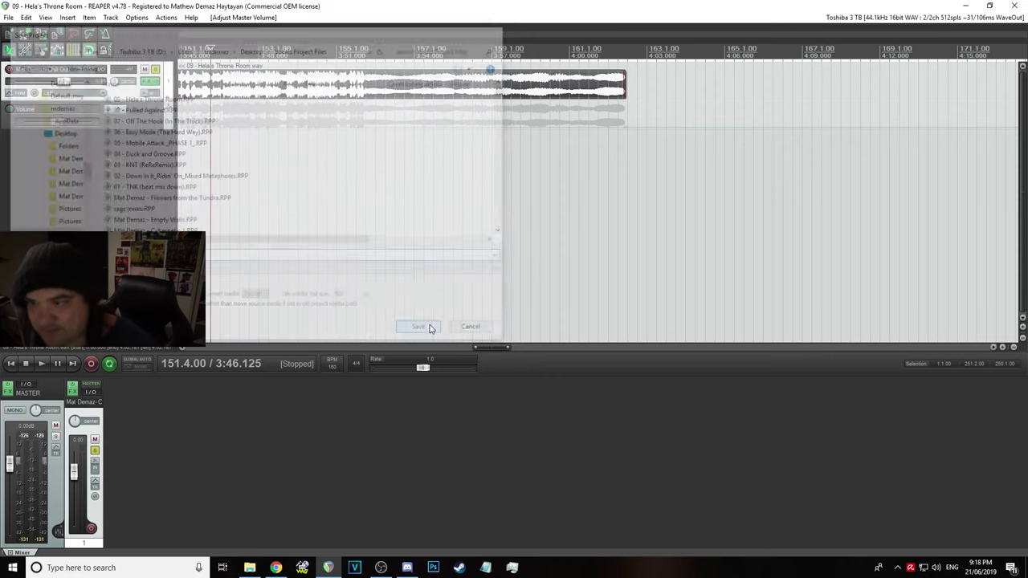
Replace the Hela's Throne Room item with 10 - Shattered Glass.wav at the start of the track, and save the project
{"action": "left_click", "coordinate": [357, 97]}
{"action": "key", "text": "Delete"}
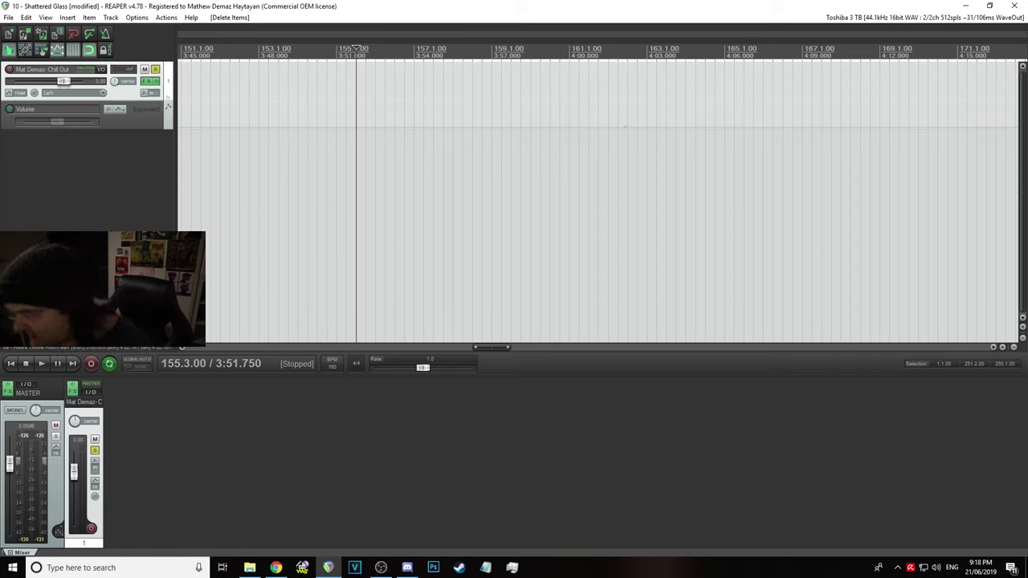
{"action": "left_click_drag", "start_coordinate": [958, 418], "coordinate": [184, 91]}
{"action": "left_click", "coordinate": [269, 90]}
{"action": "scroll", "coordinate": [339, 152], "scroll_direction": "down", "scroll_amount": 10}
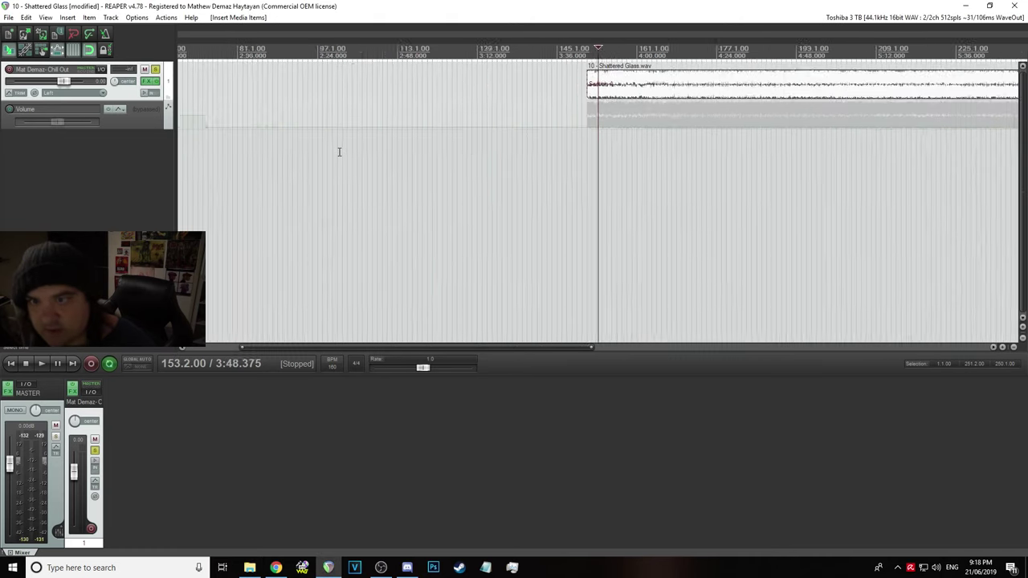
{"action": "left_click_drag", "start_coordinate": [369, 93], "coordinate": [195, 77]}
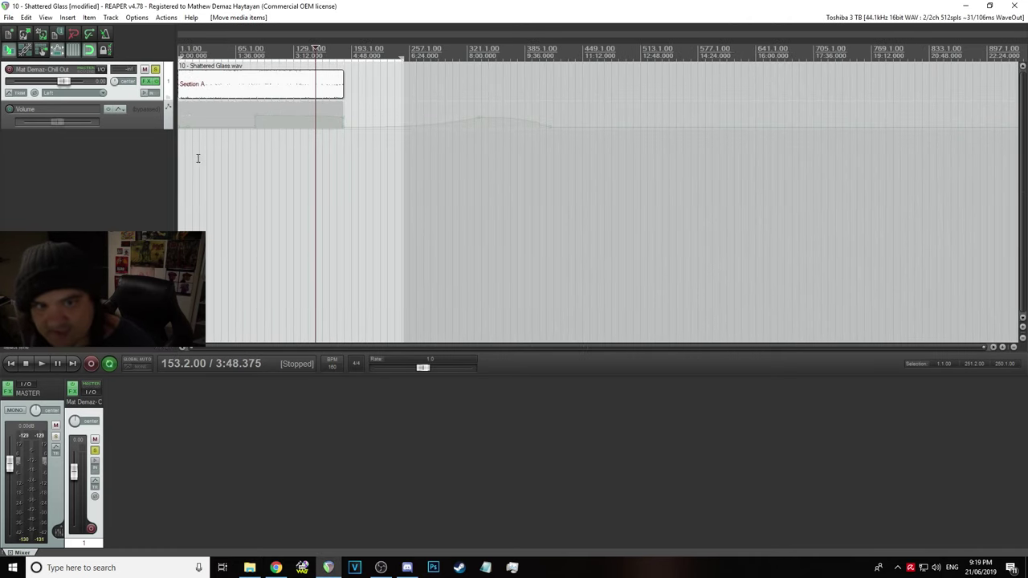
{"action": "left_click", "coordinate": [13, 16]}
{"action": "left_click", "coordinate": [33, 64]}
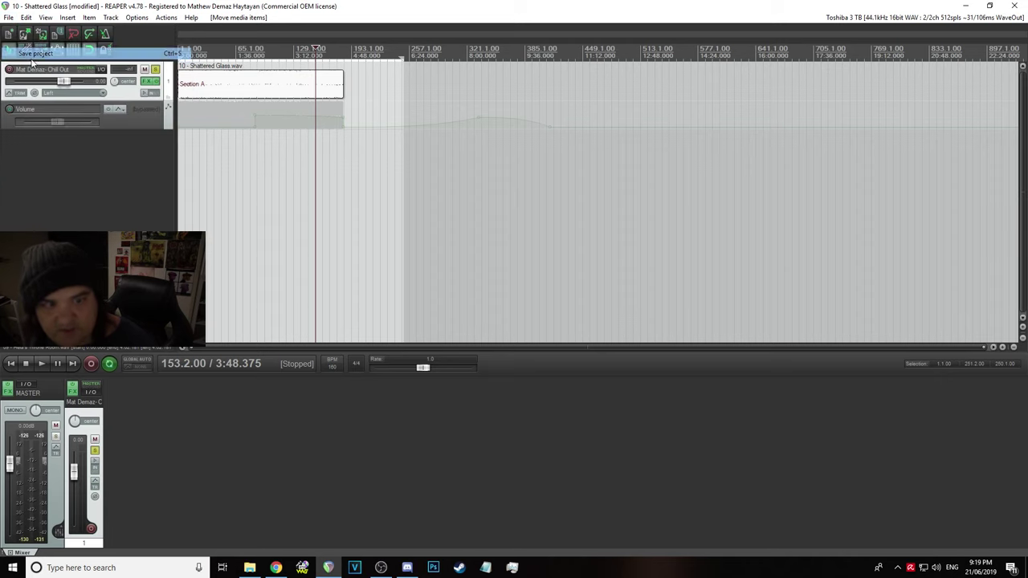
Lower the master volume to about -24.2 dB and play the song from its beginning
{"action": "left_click", "coordinate": [10, 364]}
{"action": "left_click_drag", "start_coordinate": [13, 464], "coordinate": [12, 503]}
{"action": "left_click", "coordinate": [44, 371]}
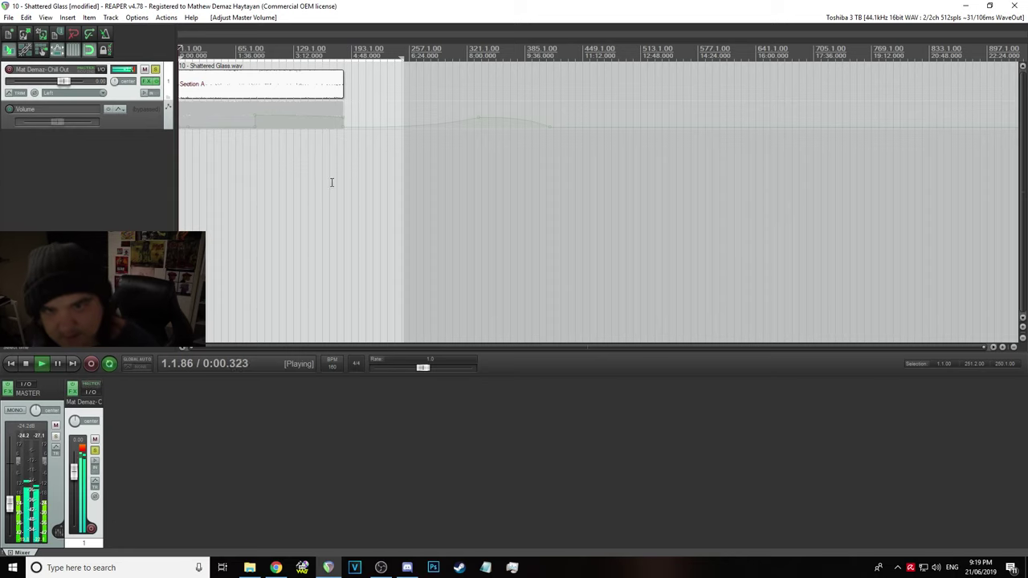
{"action": "scroll", "coordinate": [333, 179], "scroll_direction": "up", "scroll_amount": 10}
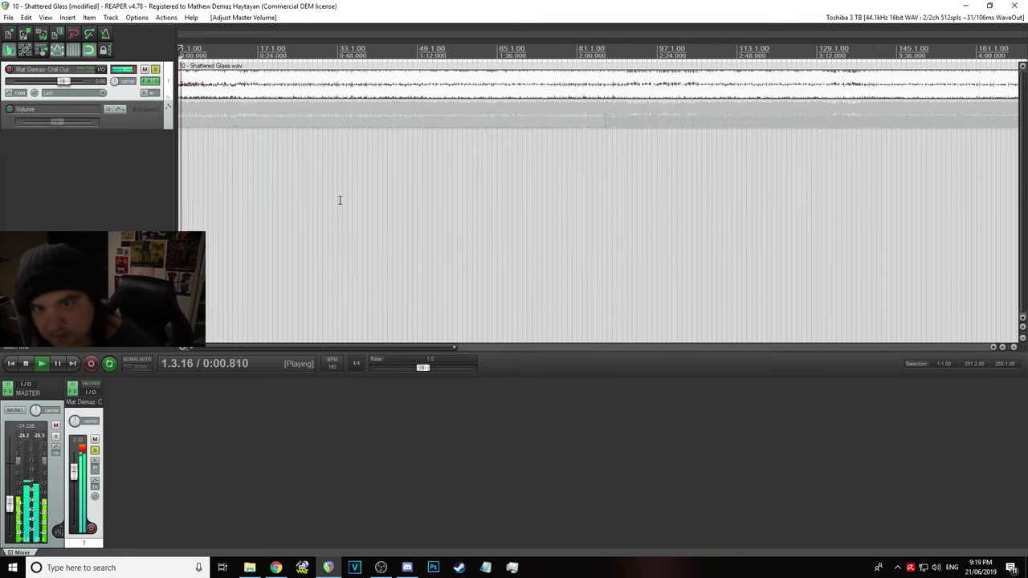
Compare the song with iZotope Ozone 5 bypassed and enabled, with the track's Utility/volume adjustment set to 0 dB
{"action": "left_click", "coordinate": [149, 81]}
{"action": "left_click", "coordinate": [51, 210]}
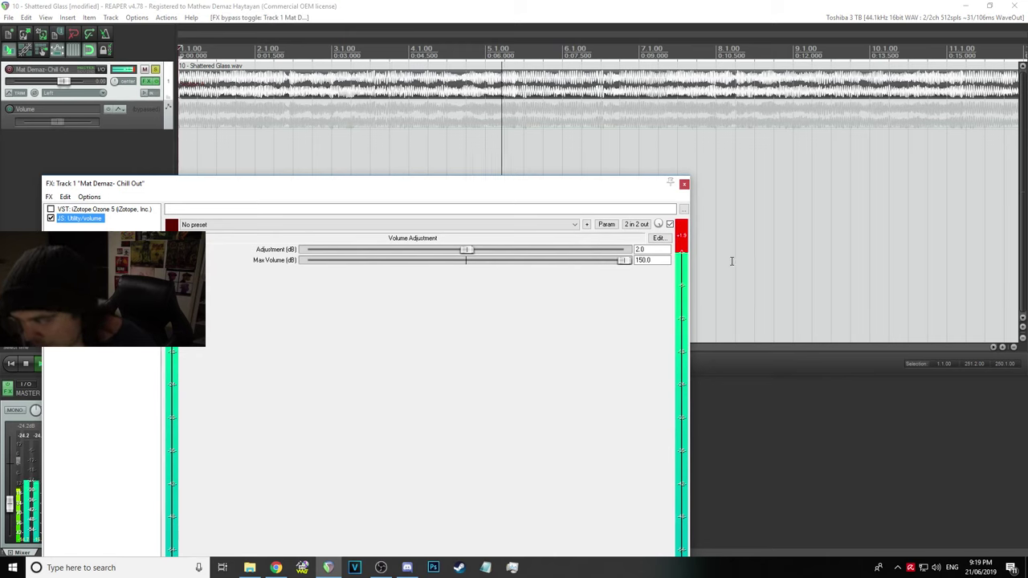
{"action": "left_click", "coordinate": [650, 250]}
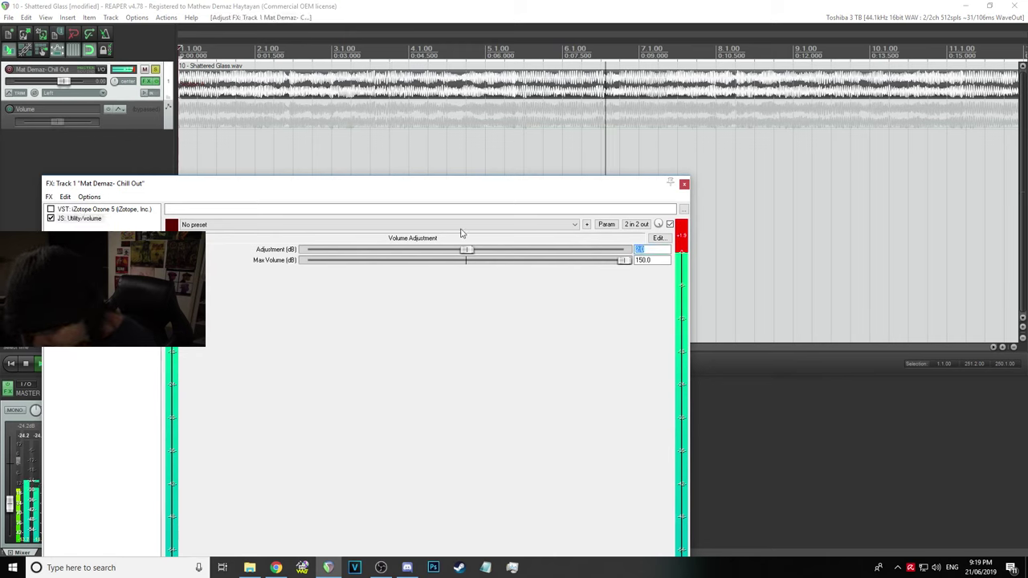
{"action": "type", "text": "0"}
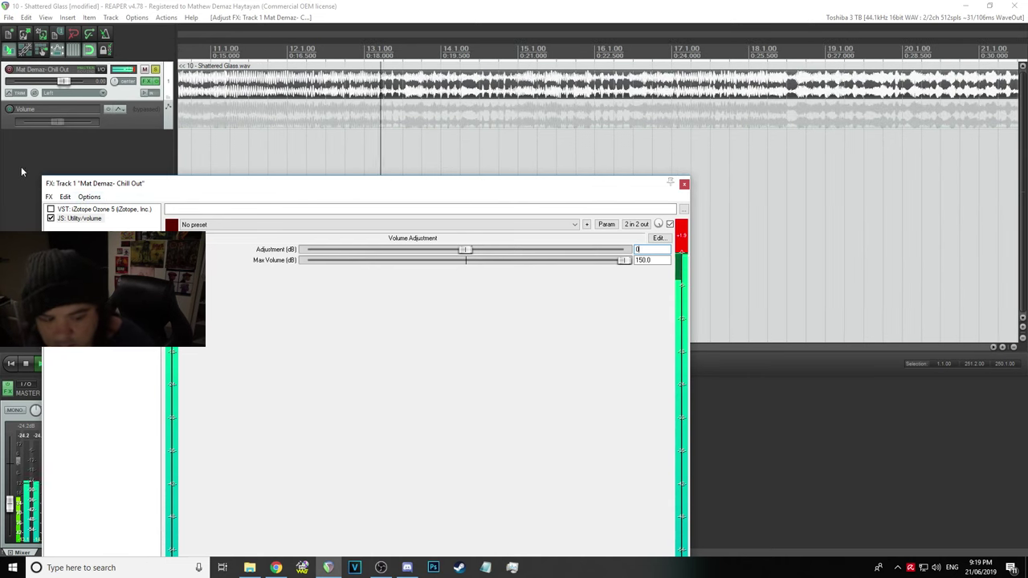
{"action": "key", "text": "Return"}
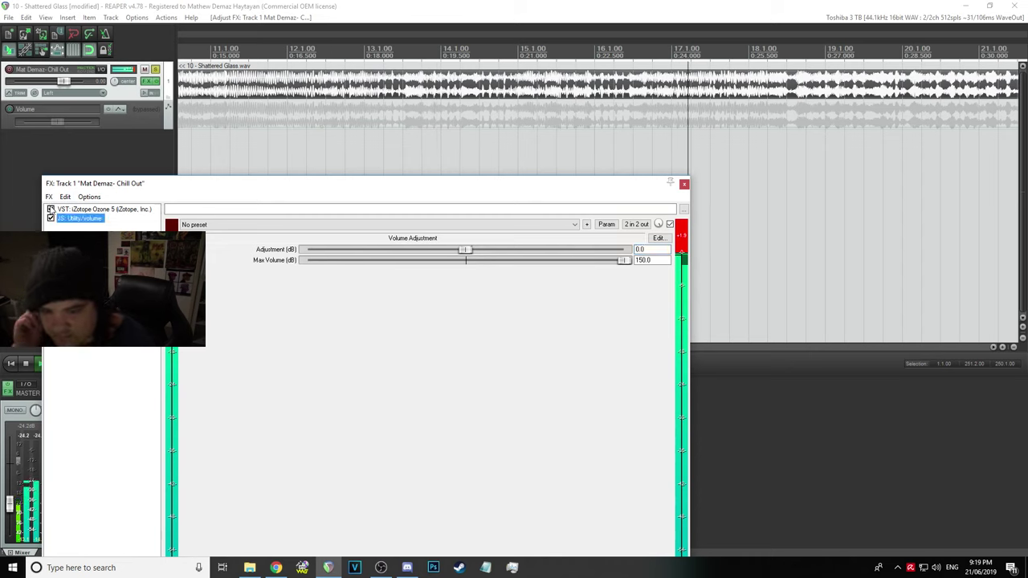
{"action": "left_click", "coordinate": [51, 209]}
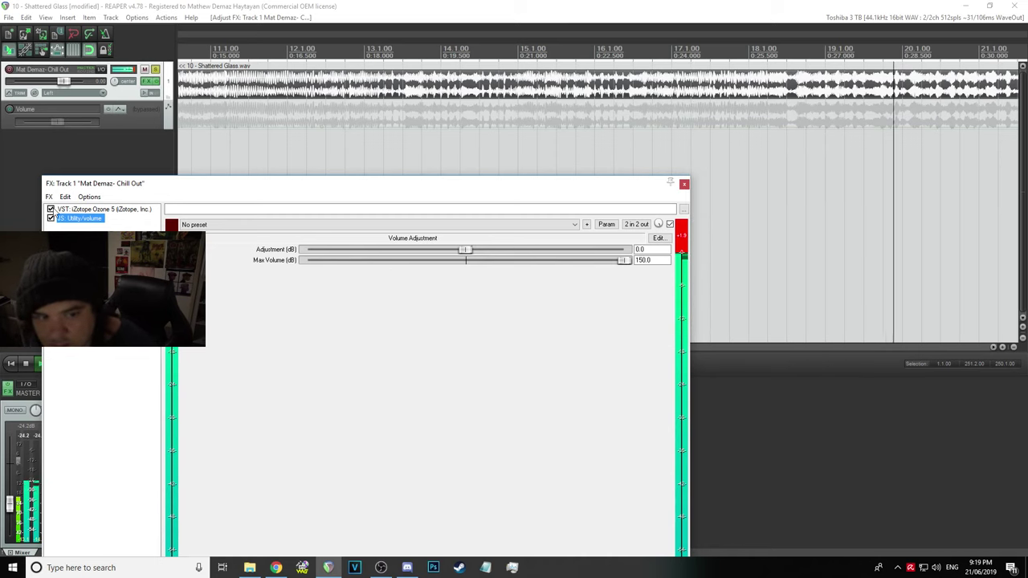
{"action": "left_click", "coordinate": [51, 209]}
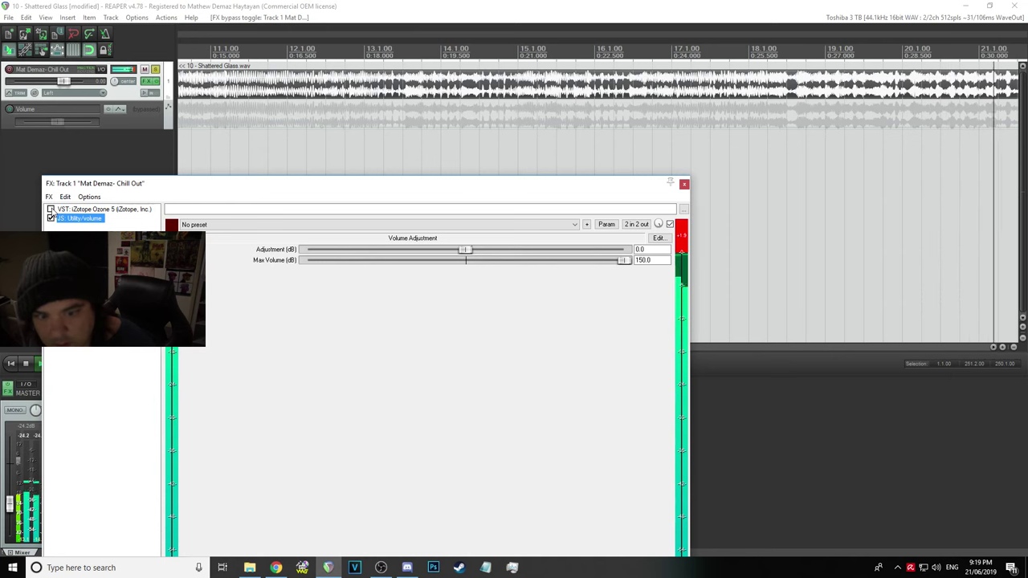
{"action": "left_click", "coordinate": [50, 209]}
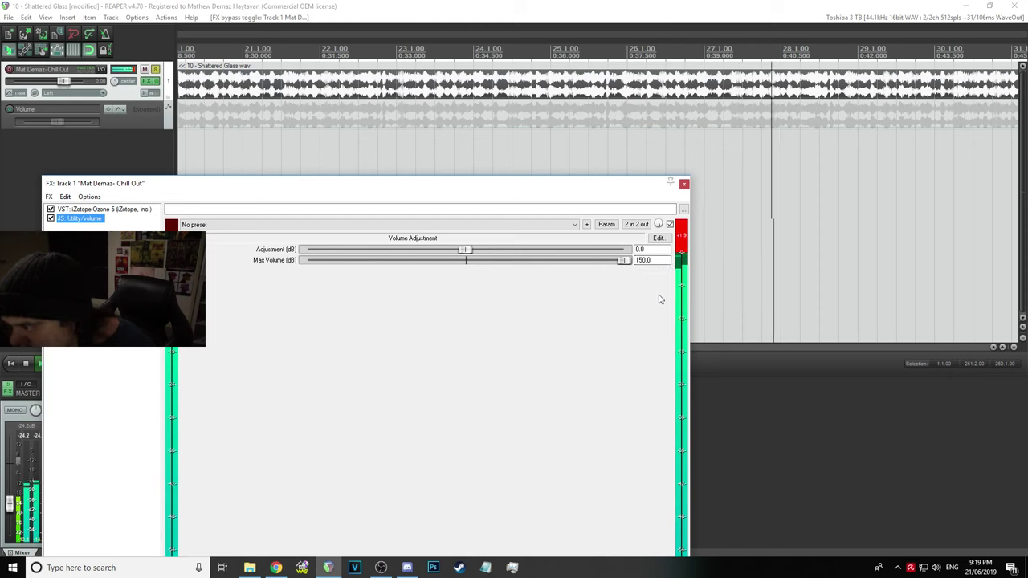
Try a Utility/volume adjustment of 1 dB, set it to 2 dB, stop playback, and save the project
{"action": "left_click_drag", "start_coordinate": [645, 249], "coordinate": [576, 250]}
{"action": "type", "text": "1"}
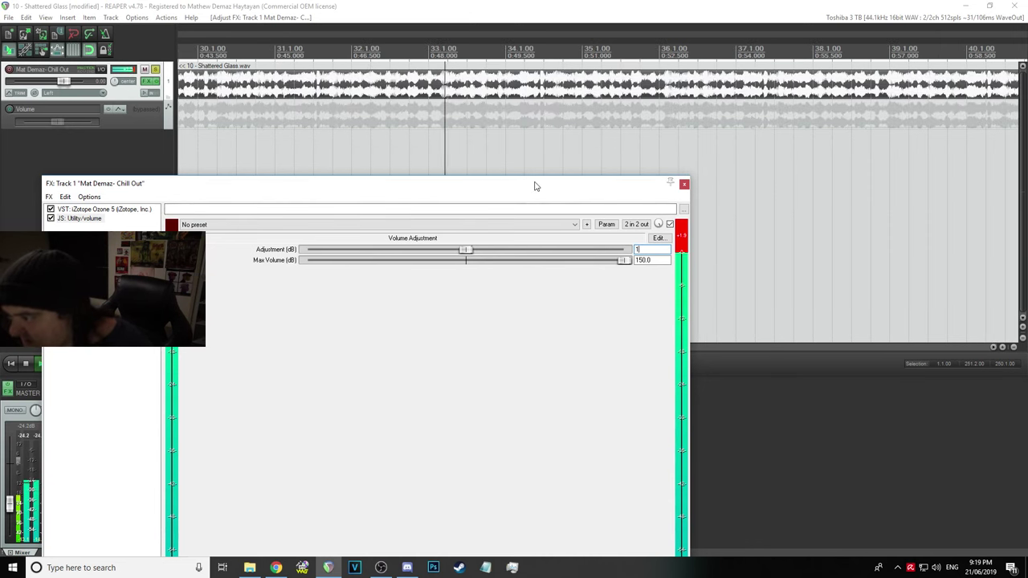
{"action": "left_click_drag", "start_coordinate": [652, 249], "coordinate": [568, 248]}
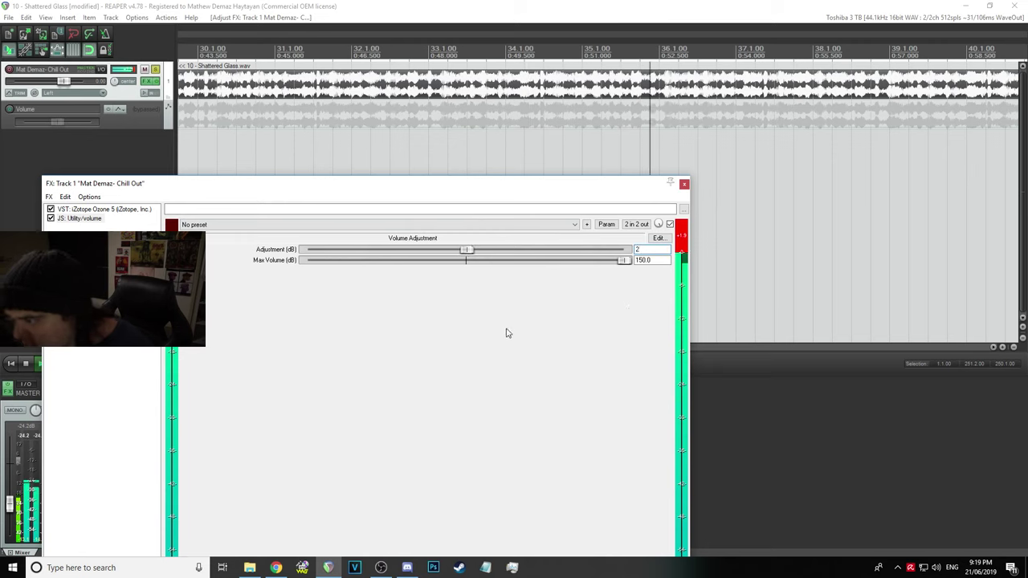
{"action": "left_click", "coordinate": [686, 183]}
{"action": "key", "text": "space"}
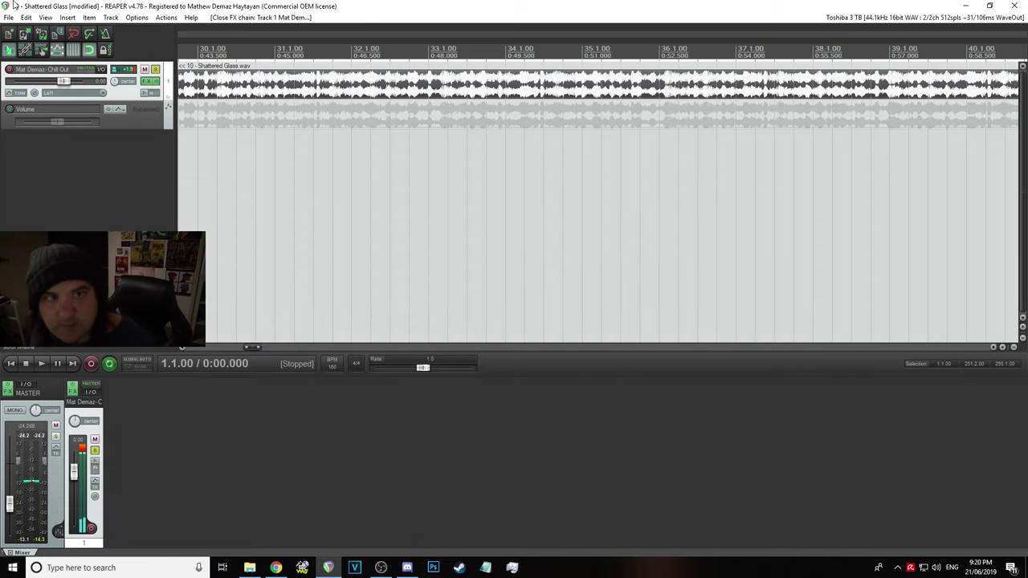
{"action": "left_click", "coordinate": [6, 18]}
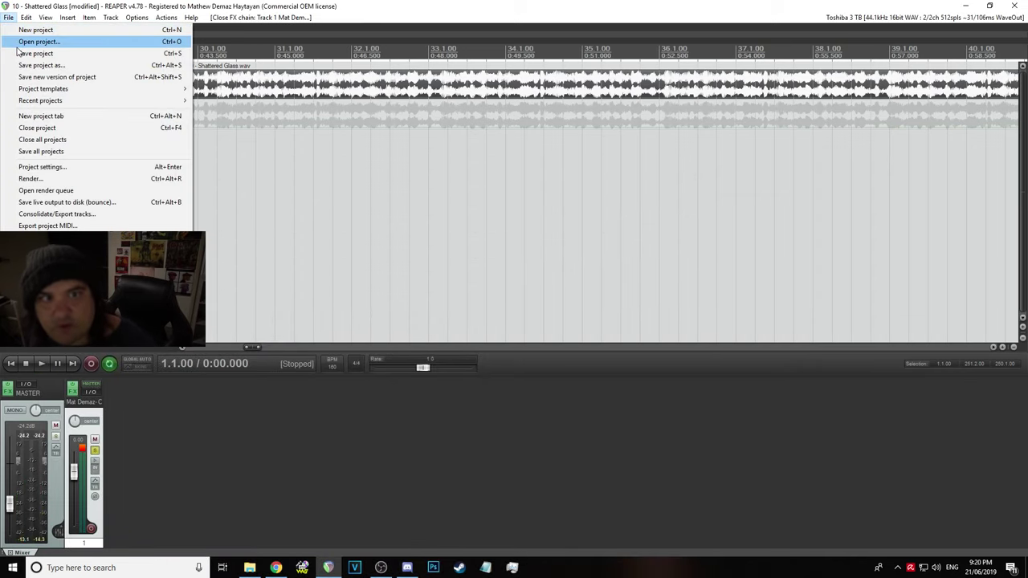
{"action": "left_click", "coordinate": [17, 53]}
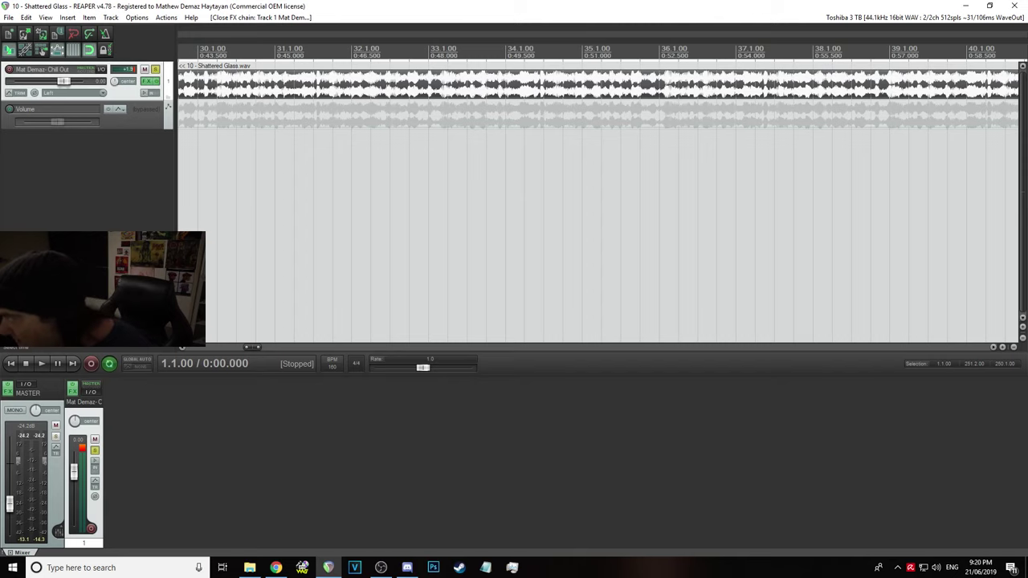
{"action": "key", "text": "alt+Tab"}
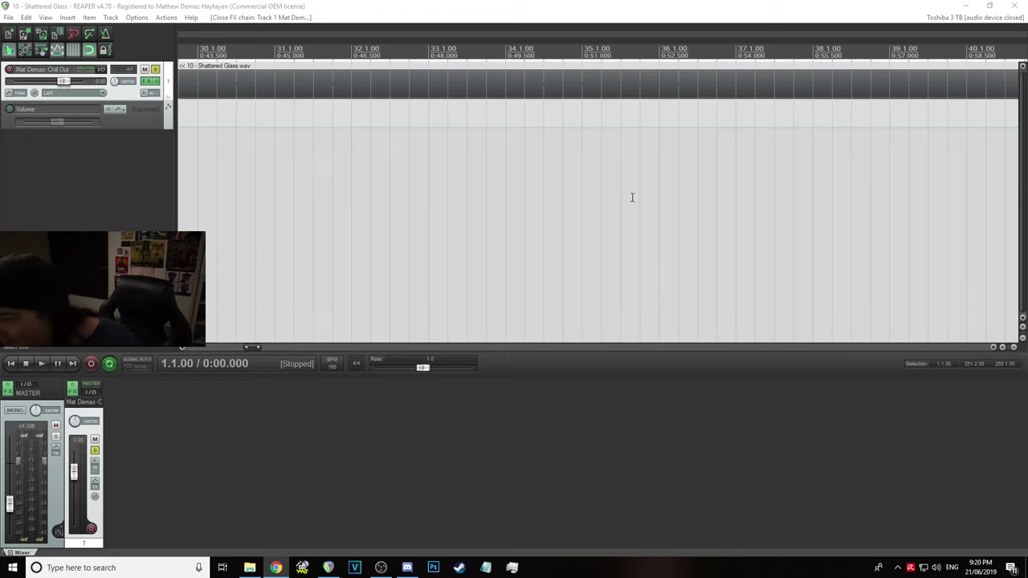
{"action": "left_click", "coordinate": [231, 81]}
{"action": "scroll", "coordinate": [303, 122], "scroll_direction": "down", "scroll_amount": 5}
{"action": "scroll", "coordinate": [302, 113], "scroll_direction": "down", "scroll_amount": 5}
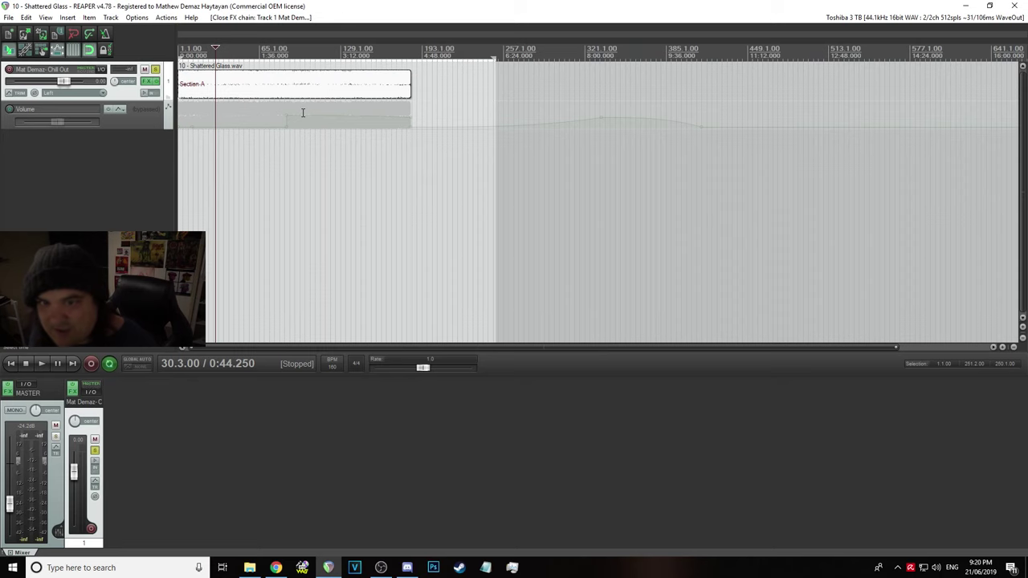
{"action": "left_click", "coordinate": [7, 18]}
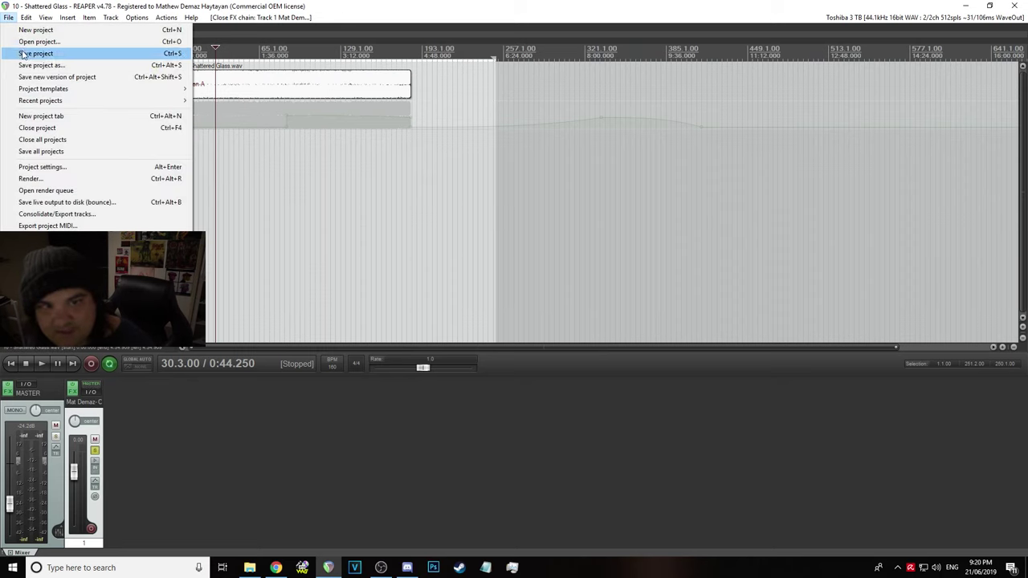
{"action": "left_click", "coordinate": [635, 271]}
{"action": "left_click", "coordinate": [250, 568]}
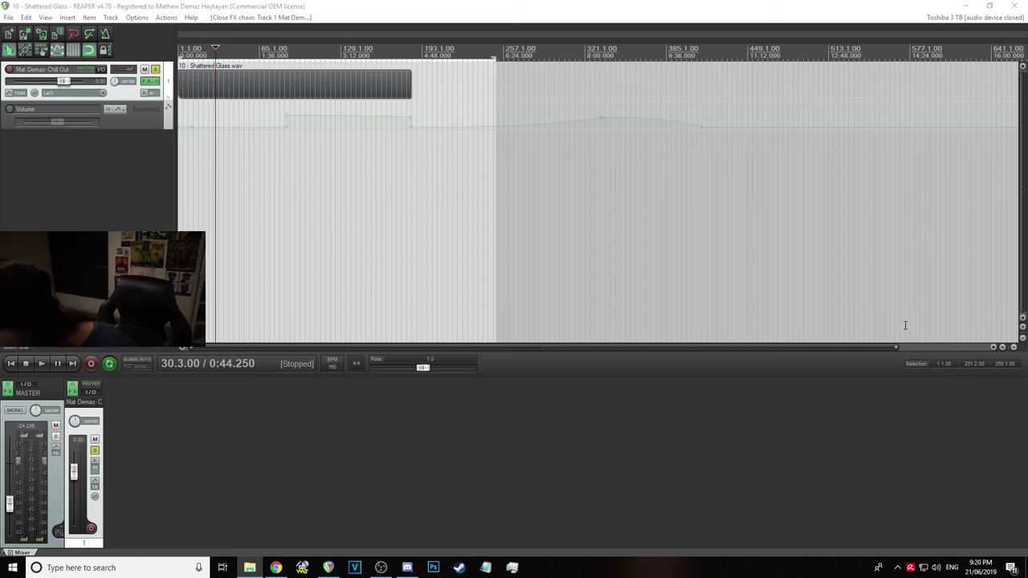
Play the opening of 10 - Shattered Glass from the start of the project
{"action": "left_click", "coordinate": [10, 363]}
{"action": "left_click", "coordinate": [41, 364]}
{"action": "key", "text": "space"}
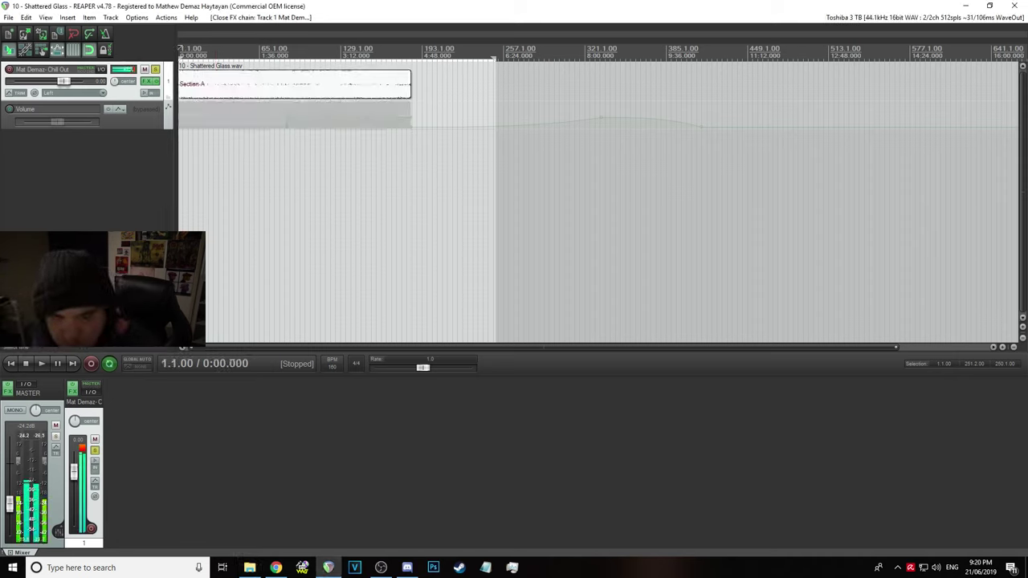
{"action": "left_click", "coordinate": [41, 363]}
{"action": "key", "text": "space"}
Play the last moments of 10 - Shattered Glass from 184.1.00 to check how the song ends
{"action": "left_click", "coordinate": [422, 45]}
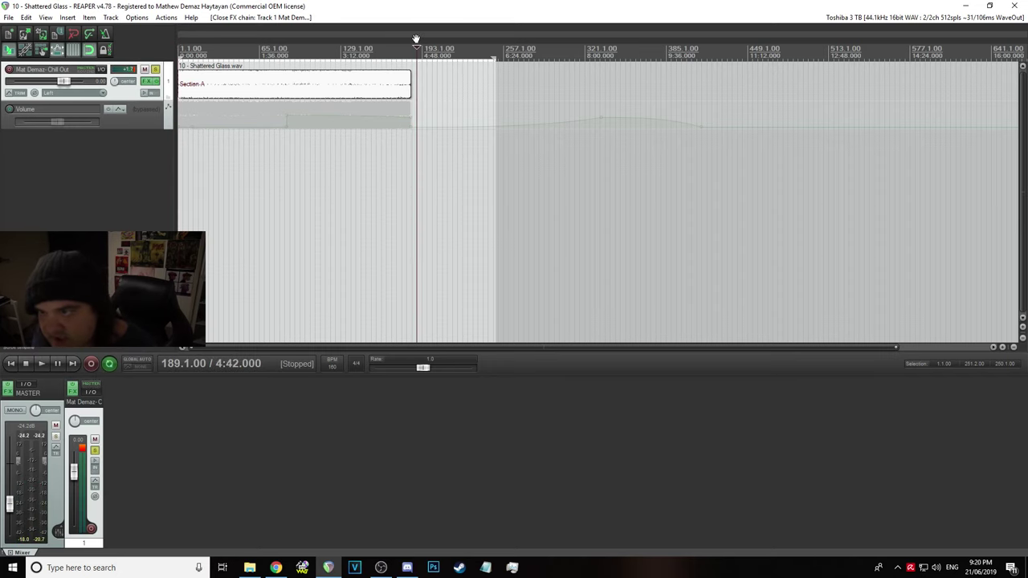
{"action": "scroll", "coordinate": [337, 84], "scroll_direction": "up", "scroll_amount": 8}
{"action": "left_click", "coordinate": [335, 85]}
{"action": "key", "text": "space"}
{"action": "scroll", "coordinate": [598, 120], "scroll_direction": "up", "scroll_amount": 8}
{"action": "key", "text": "space"}
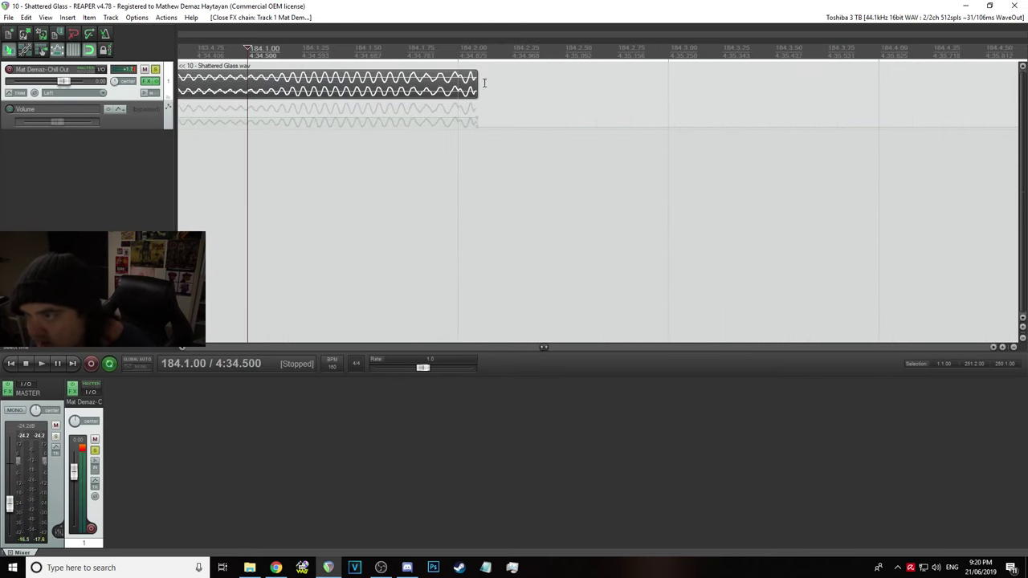
Add a very short fade-out with the steep S-shaped curve at the song's end and audition it
{"action": "left_click_drag", "start_coordinate": [478, 76], "coordinate": [446, 78]}
{"action": "right_click", "coordinate": [447, 78]}
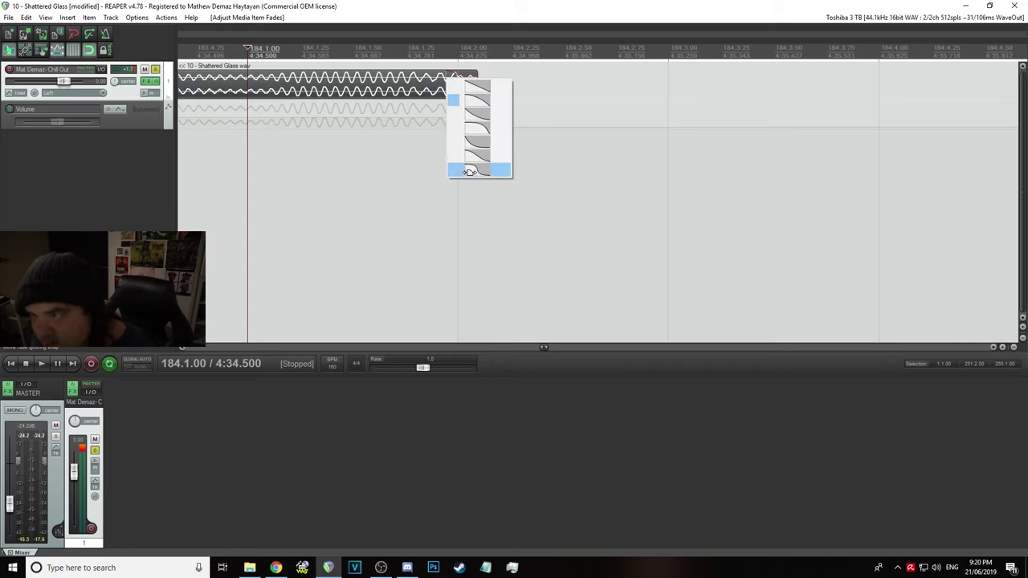
{"action": "left_click", "coordinate": [461, 168]}
{"action": "key", "text": "space"}
{"action": "key", "text": "space"}
Shorten the fade-out at the song's end, check it by playback, and save the project
{"action": "left_click_drag", "start_coordinate": [456, 76], "coordinate": [482, 79]}
{"action": "key", "text": "space"}
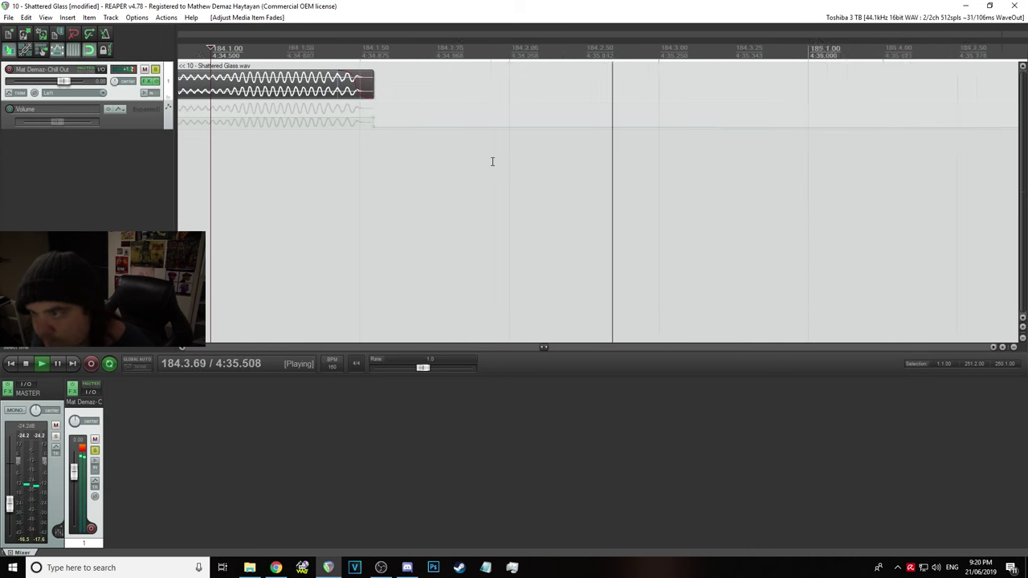
{"action": "scroll", "coordinate": [493, 162], "scroll_direction": "down", "scroll_amount": 5}
{"action": "key", "text": "space"}
{"action": "left_click", "coordinate": [8, 17]}
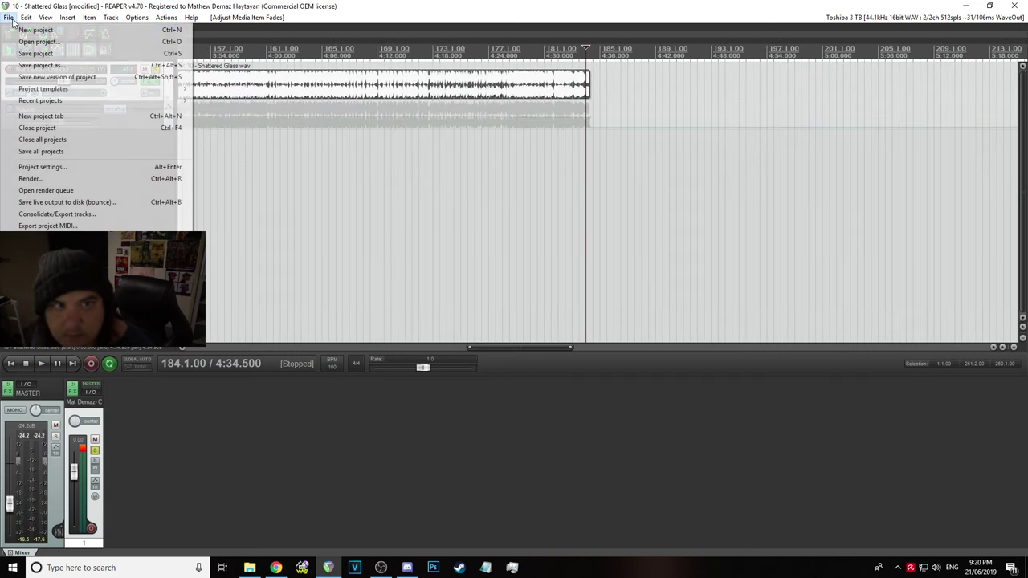
{"action": "left_click", "coordinate": [27, 54]}
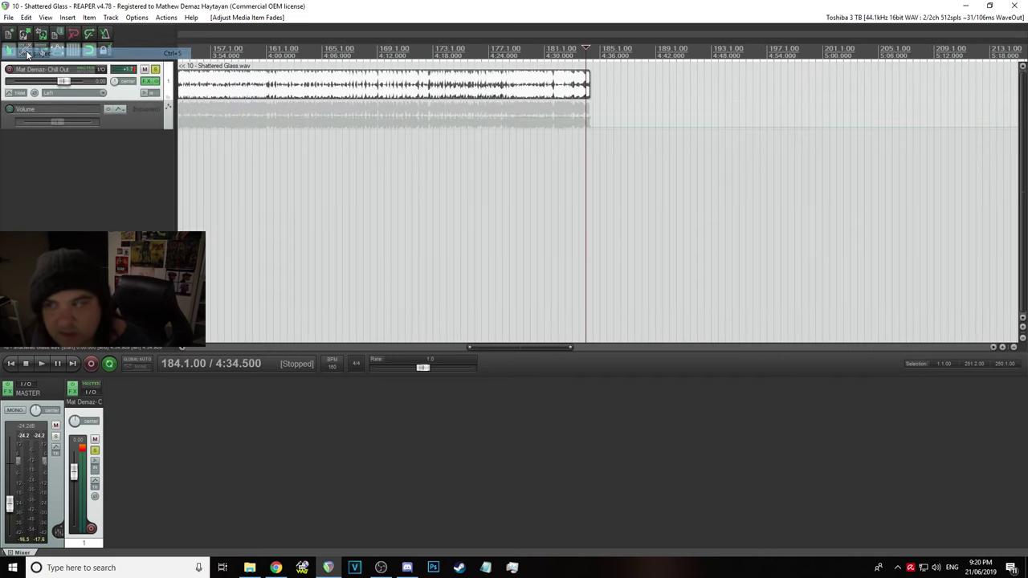
Reset the master volume to 0.00 dB and save the project
{"action": "left_click_drag", "start_coordinate": [261, 95], "coordinate": [259, 100]}
{"action": "left_click", "coordinate": [6, 7]}
{"action": "left_click", "coordinate": [34, 133]}
{"action": "double_click", "coordinate": [11, 502]}
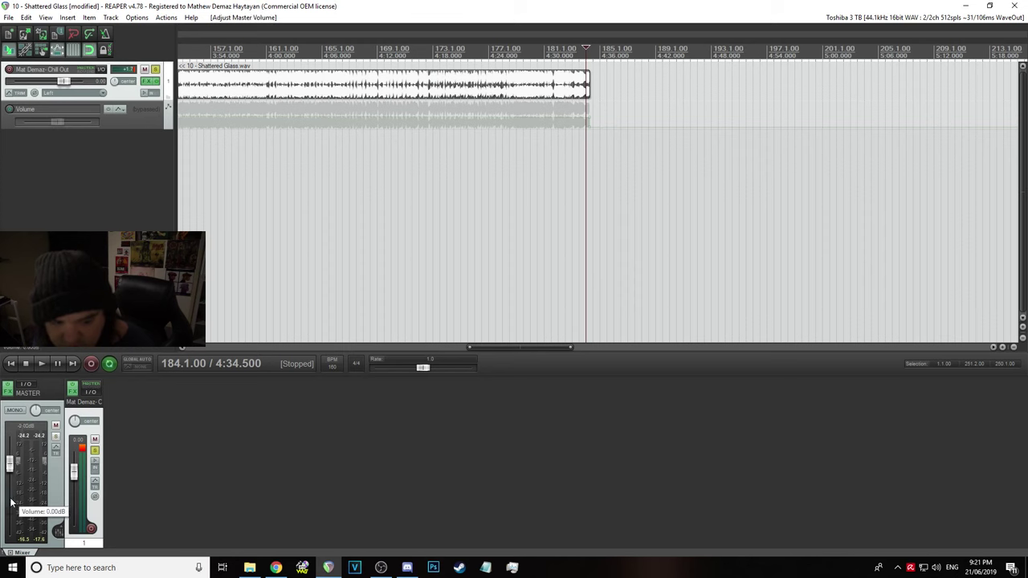
{"action": "left_click", "coordinate": [8, 17]}
{"action": "left_click", "coordinate": [35, 53]}
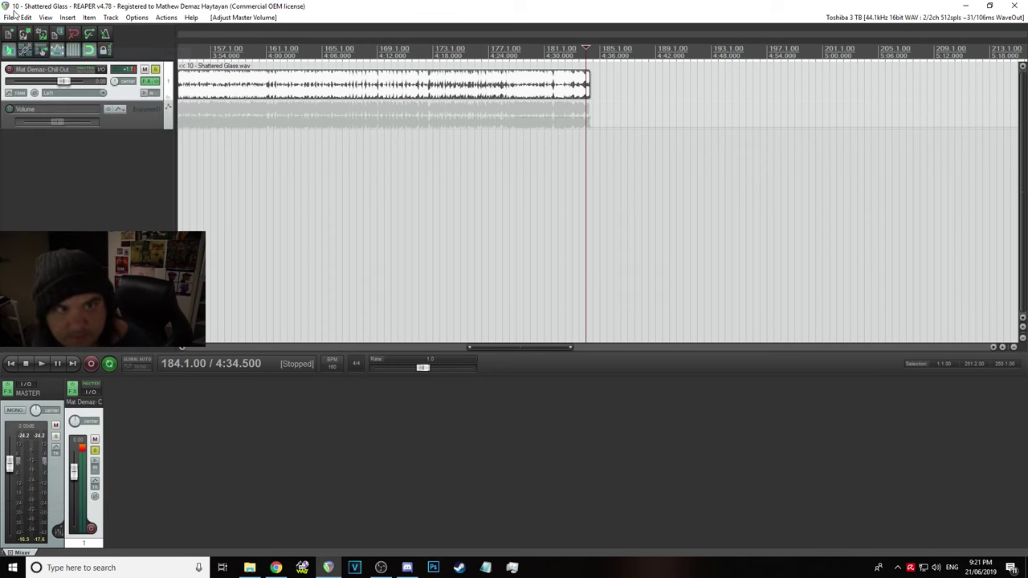
Render the entire project's master mix to the Desktop as the WAV file 10 - Shattered Glass
{"action": "left_click", "coordinate": [8, 17]}
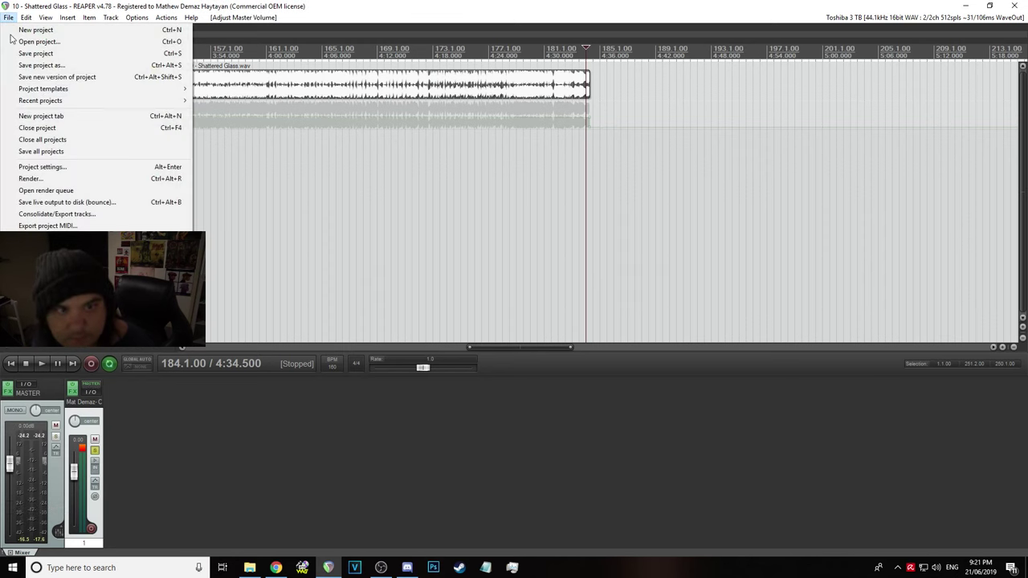
{"action": "left_click", "coordinate": [63, 179]}
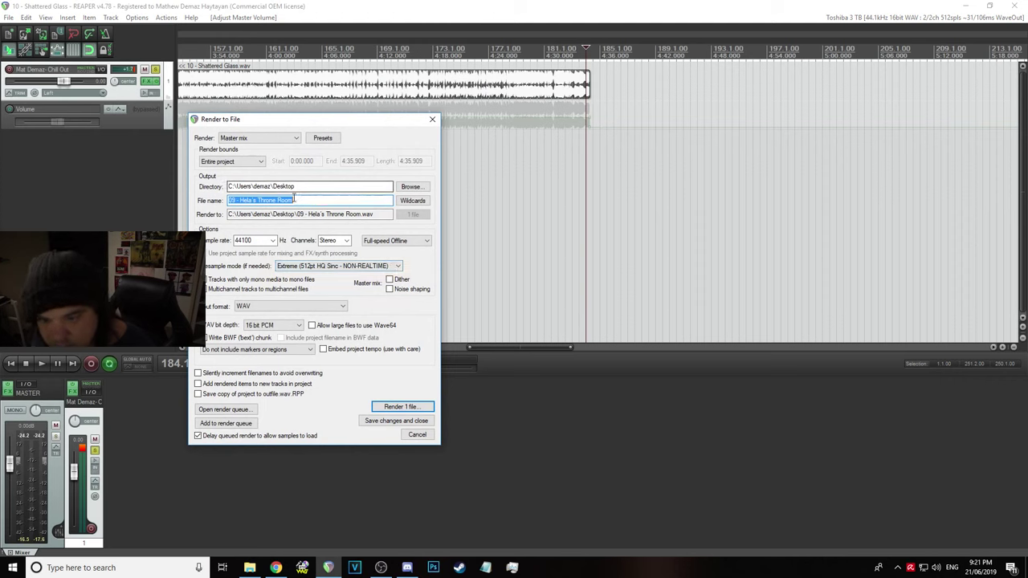
{"action": "type", "text": "10 - Shattered Glass"}
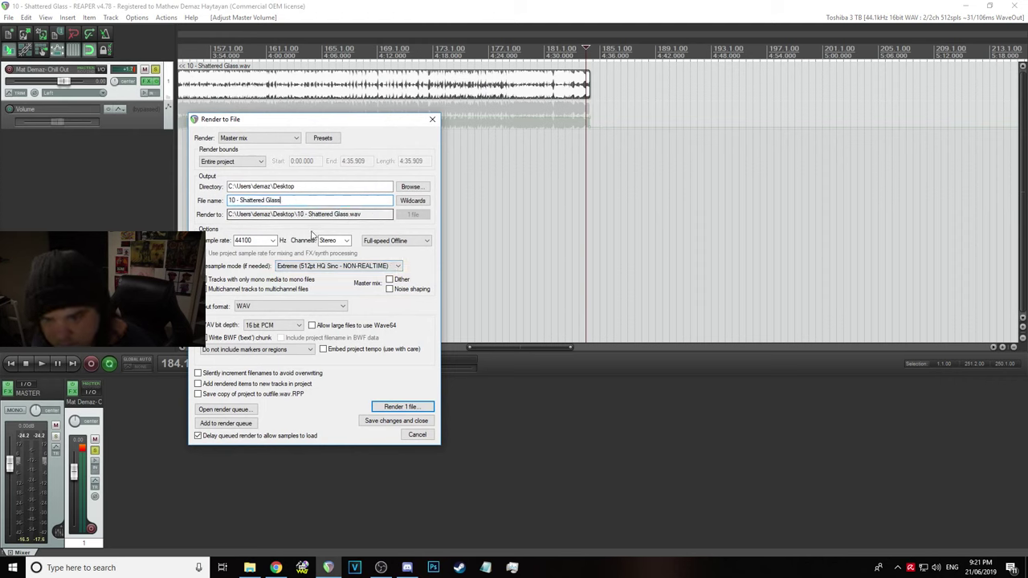
{"action": "left_click", "coordinate": [397, 408]}
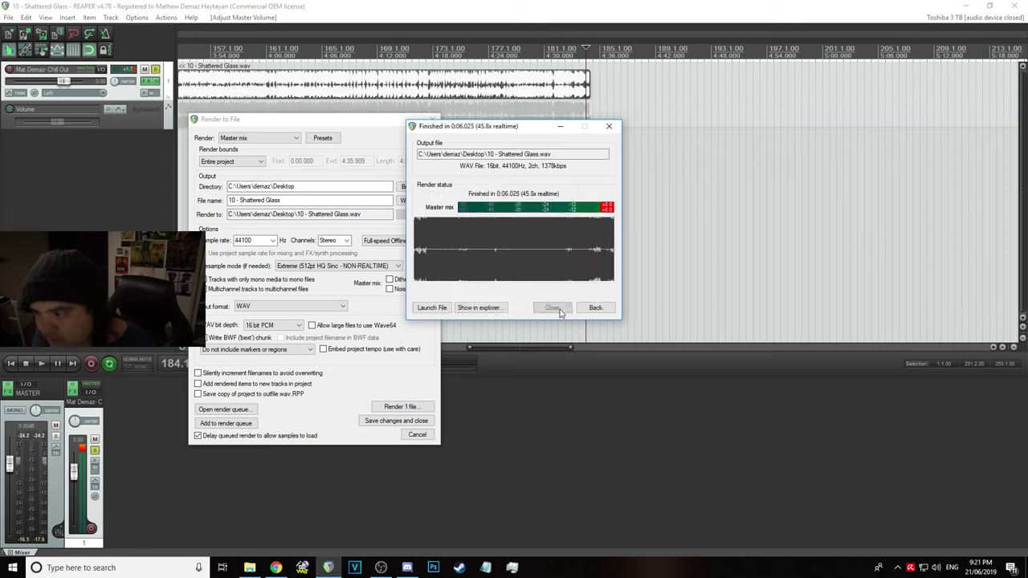
{"action": "left_click", "coordinate": [553, 308]}
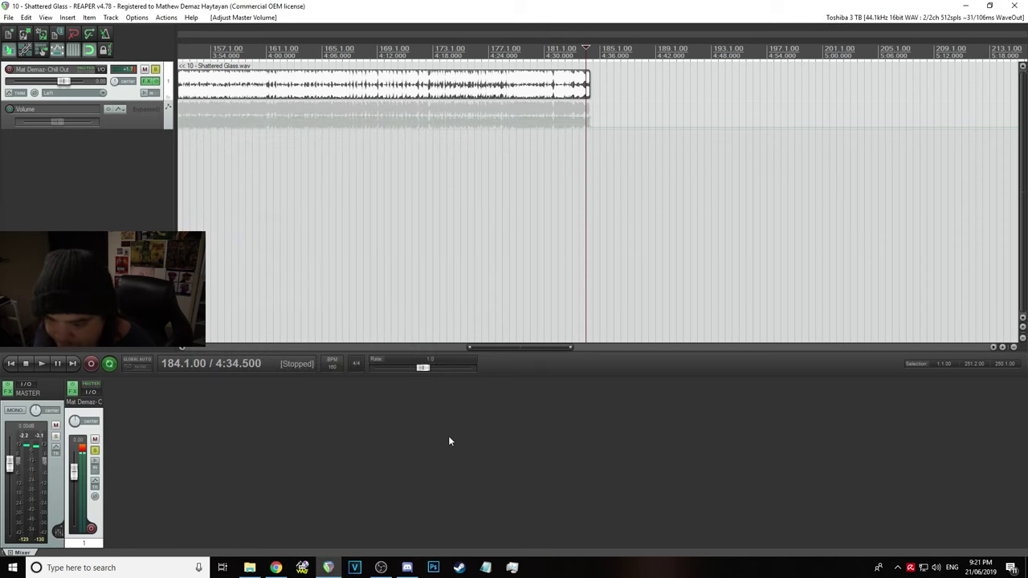
Save the project under the new name 11 - Tongue N Groove in the Vocals Project Files folder
{"action": "left_click", "coordinate": [8, 17]}
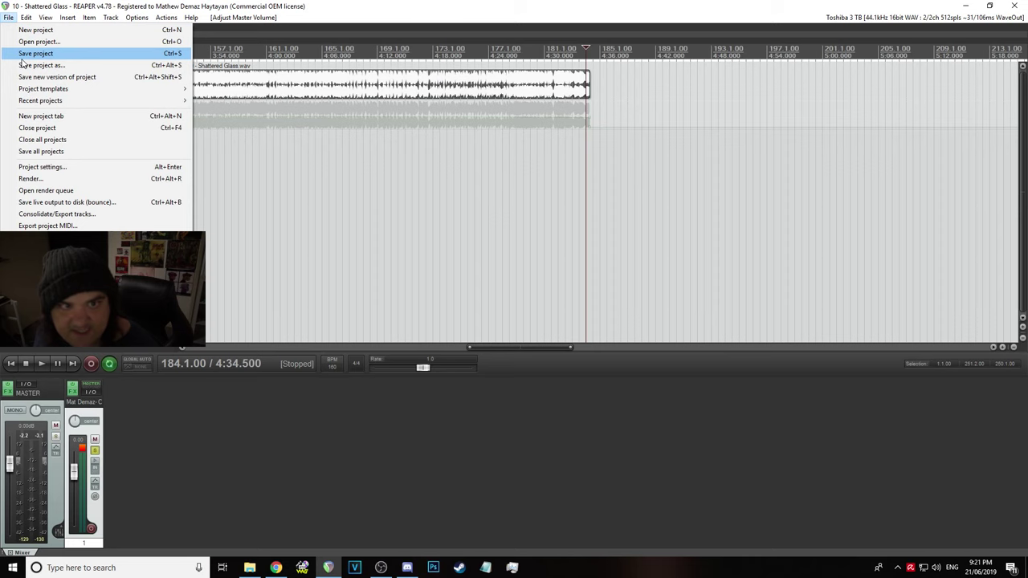
{"action": "left_click", "coordinate": [32, 78]}
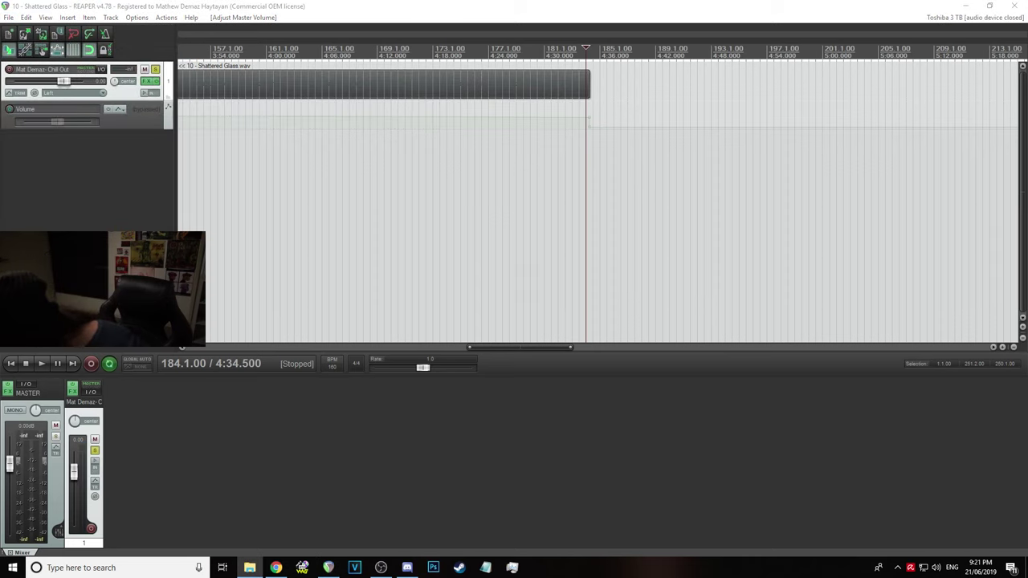
{"action": "left_click", "coordinate": [8, 18]}
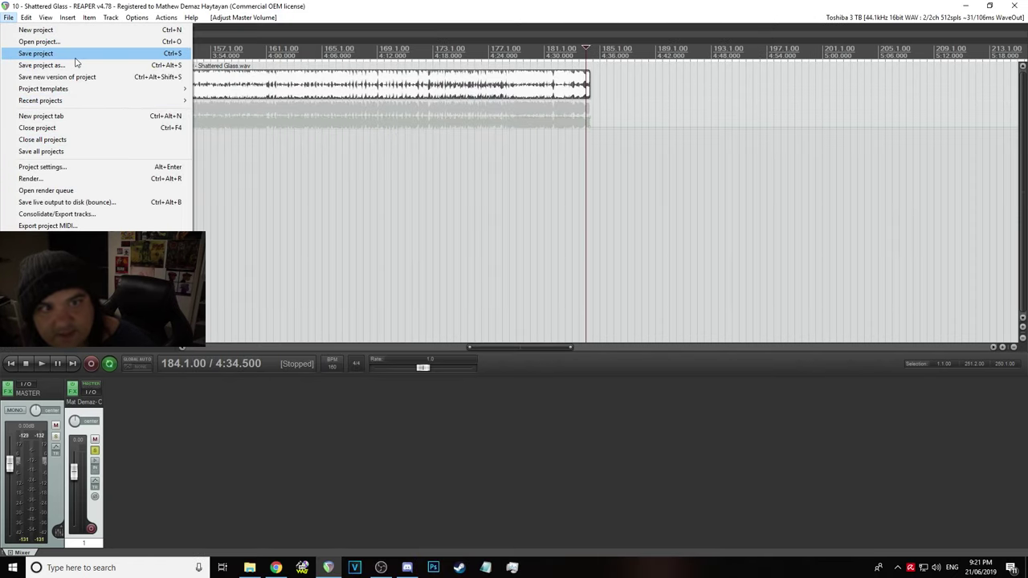
{"action": "left_click", "coordinate": [48, 65]}
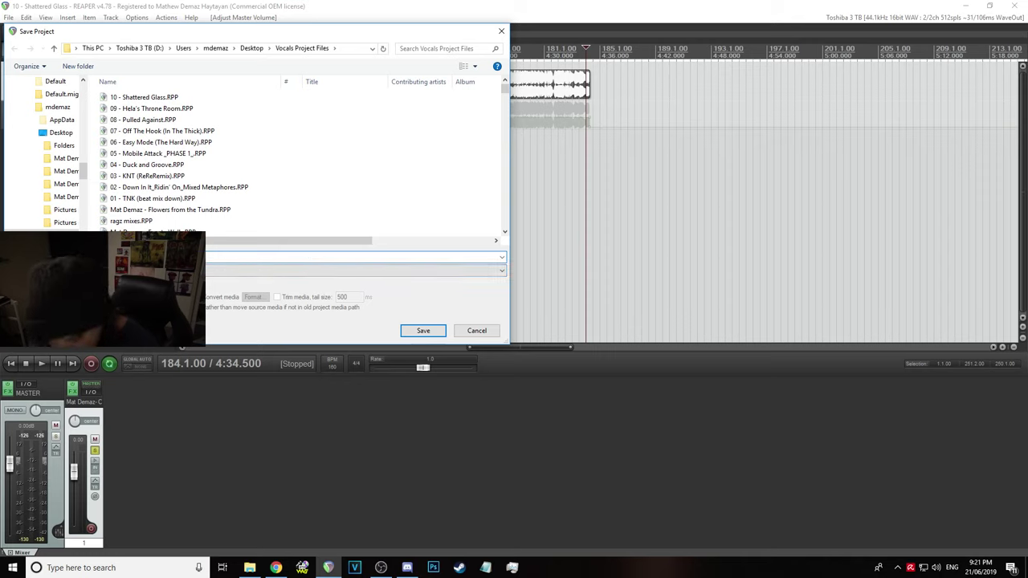
{"action": "key", "text": "Return"}
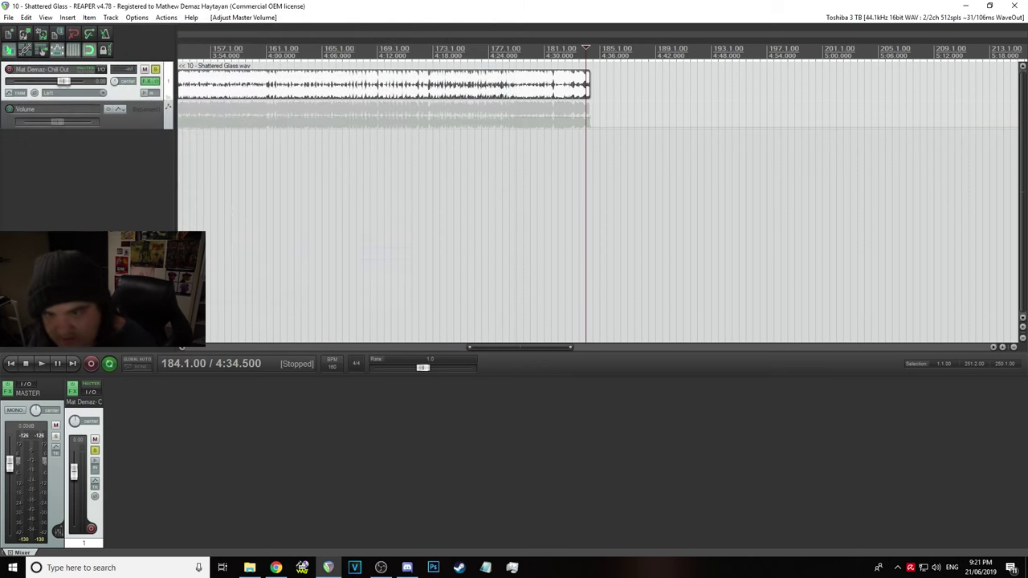
Replace the Shattered Glass item with 11 - Tongue N Groove.wav, placed at the start of the track
{"action": "left_click", "coordinate": [216, 95]}
{"action": "key", "text": "Delete"}
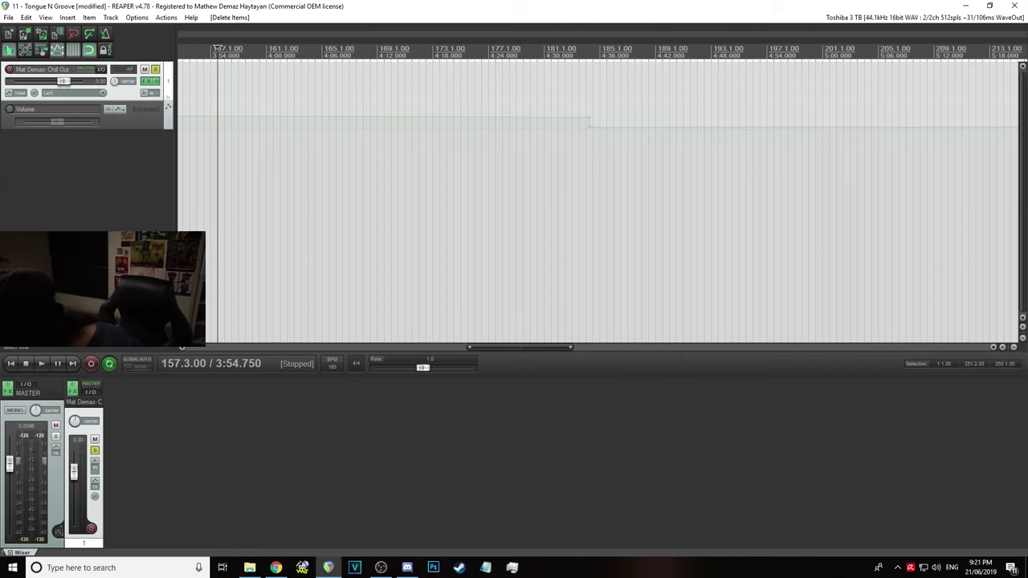
{"action": "left_click_drag", "start_coordinate": [1027, 322], "coordinate": [182, 87]}
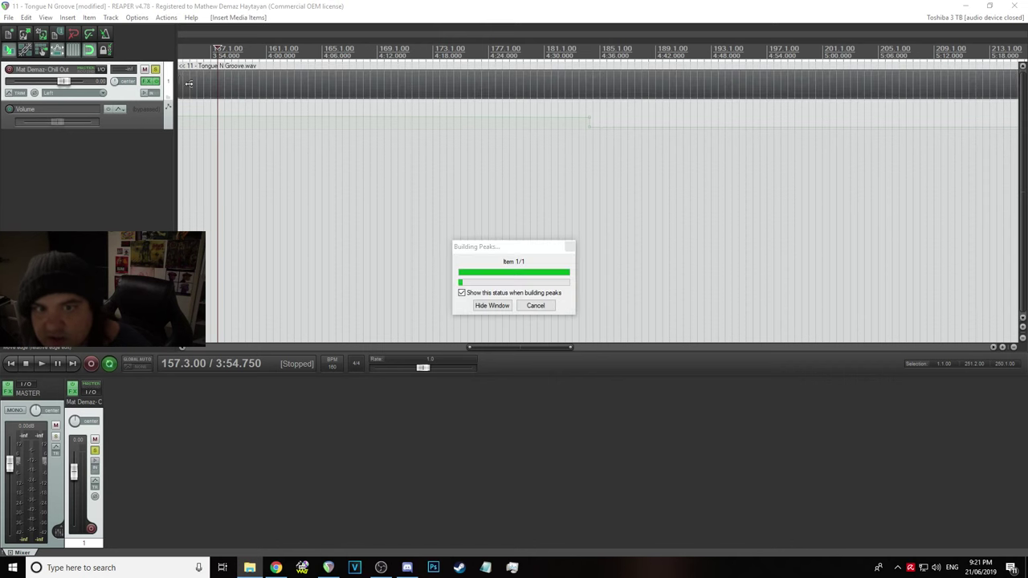
{"action": "scroll", "coordinate": [264, 92], "scroll_direction": "down", "scroll_amount": 3}
{"action": "scroll", "coordinate": [438, 168], "scroll_direction": "down", "scroll_amount": 2}
{"action": "scroll", "coordinate": [449, 177], "scroll_direction": "down", "scroll_amount": 3}
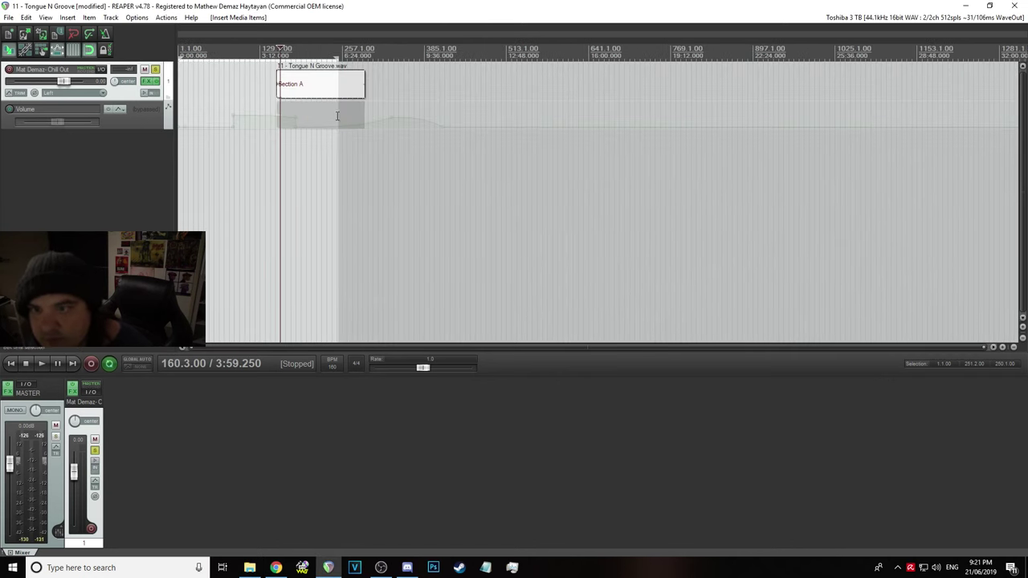
{"action": "left_click_drag", "start_coordinate": [291, 87], "coordinate": [149, 82]}
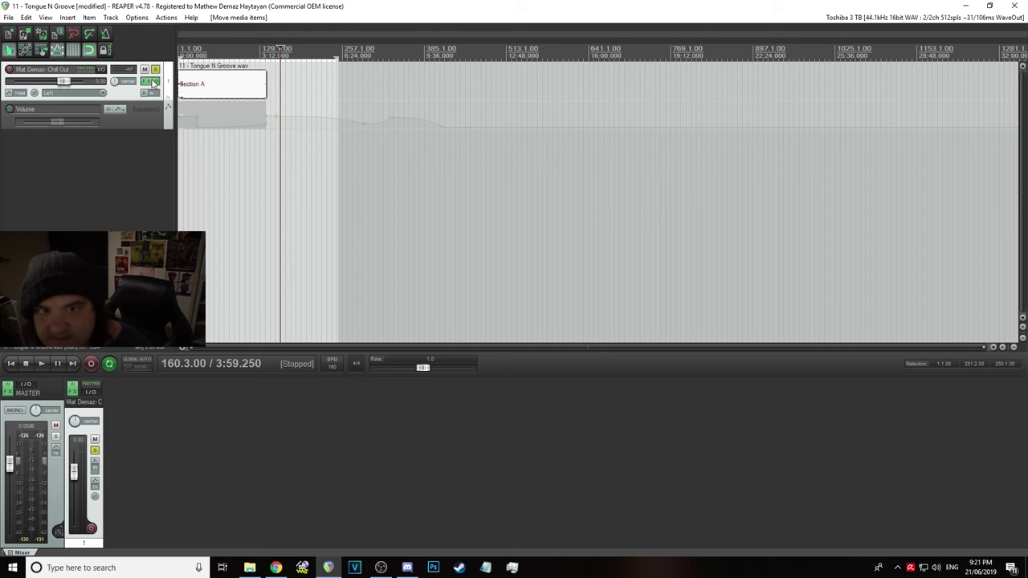
Set the Utility/volume adjustment in the track's effects to 0 dB
{"action": "left_click", "coordinate": [150, 82]}
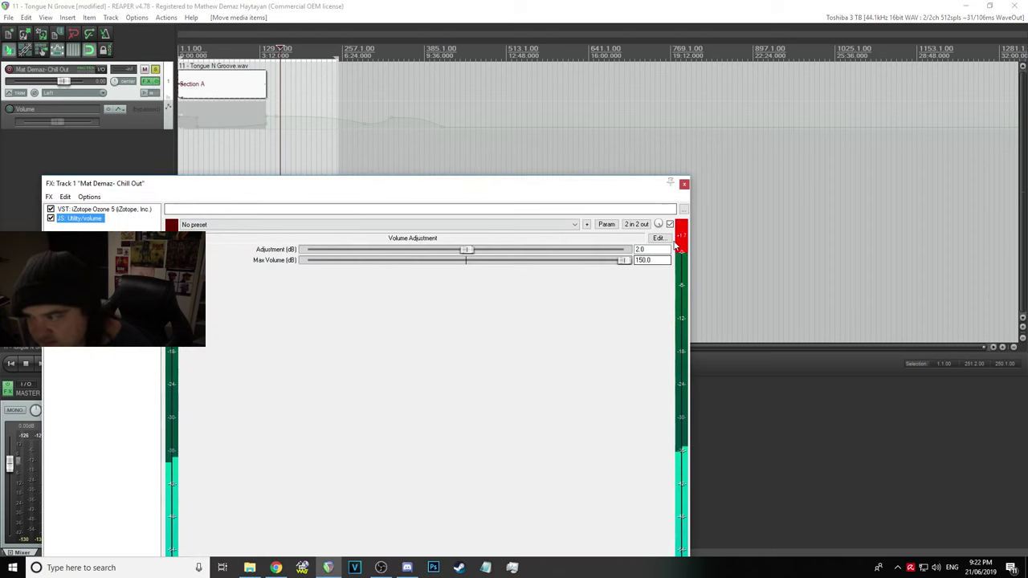
{"action": "type", "text": "0"}
{"action": "key", "text": "Return"}
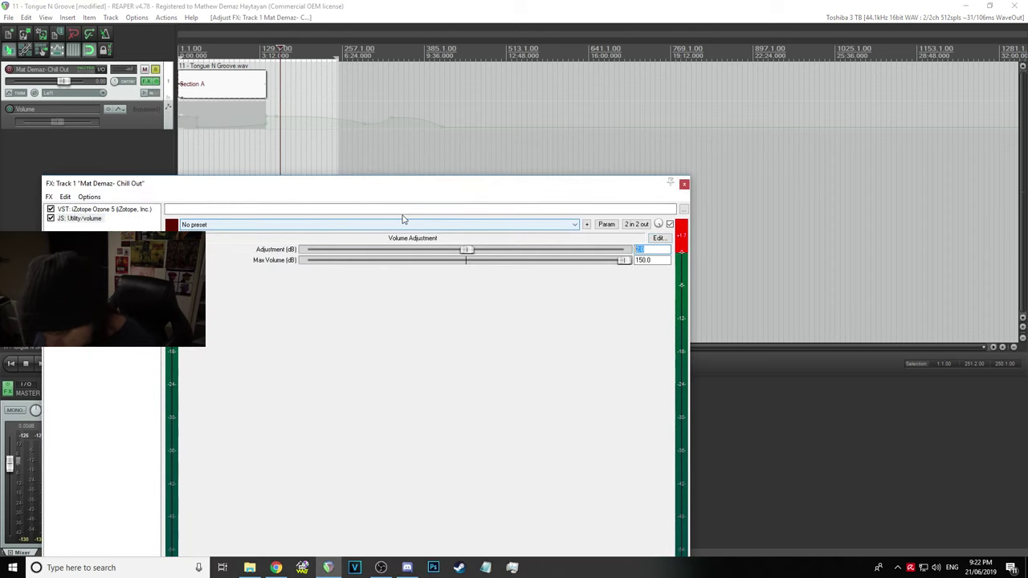
Play the song with the master volume lowered and compare it with iZotope Ozone 5 bypassed and enabled
{"action": "scroll", "coordinate": [238, 81], "scroll_direction": "up", "scroll_amount": 3}
{"action": "left_click_drag", "start_coordinate": [199, 143], "coordinate": [662, 142]}
{"action": "left_click", "coordinate": [457, 142]}
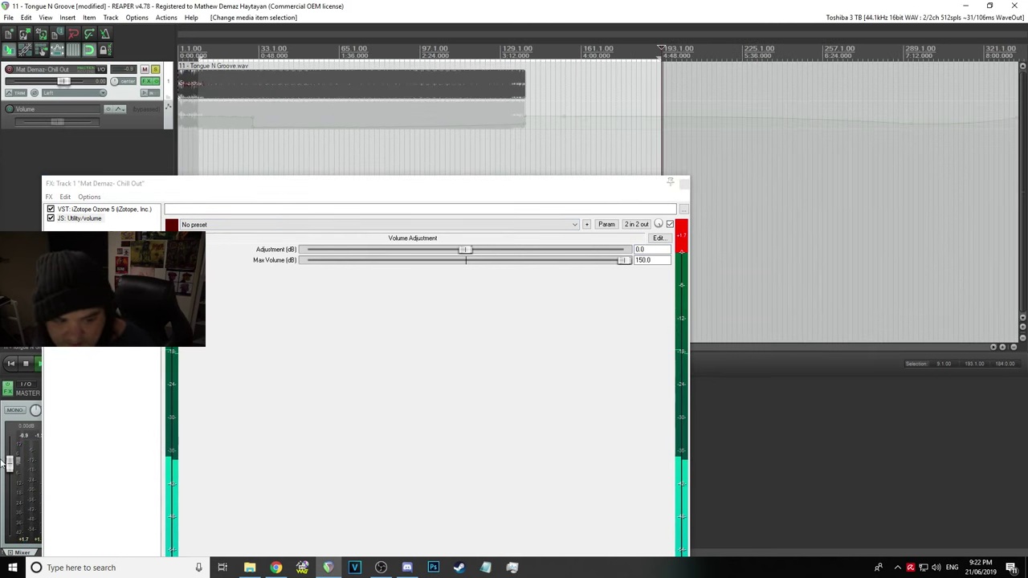
{"action": "left_click_drag", "start_coordinate": [9, 464], "coordinate": [10, 503]}
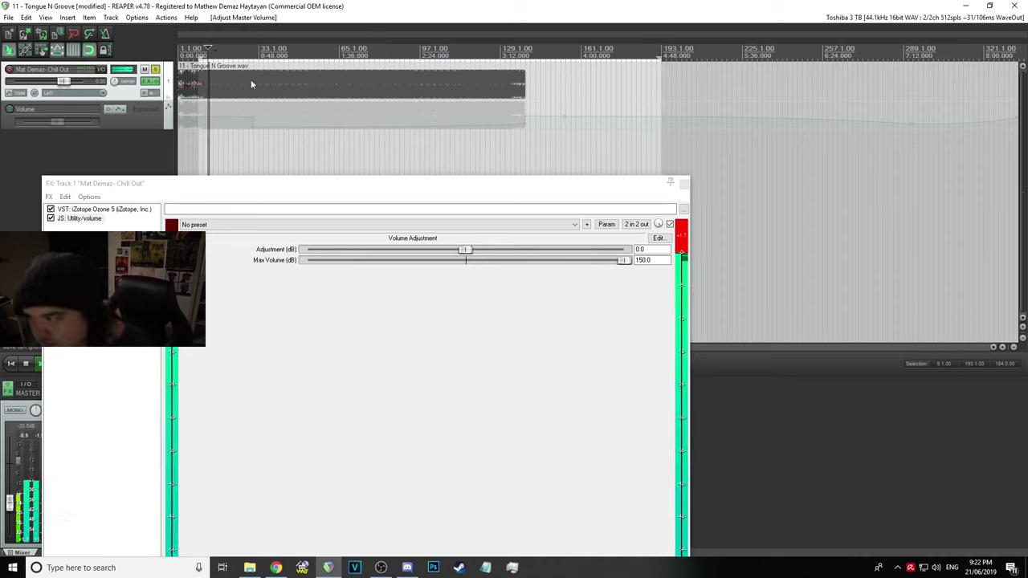
{"action": "left_click", "coordinate": [51, 209]}
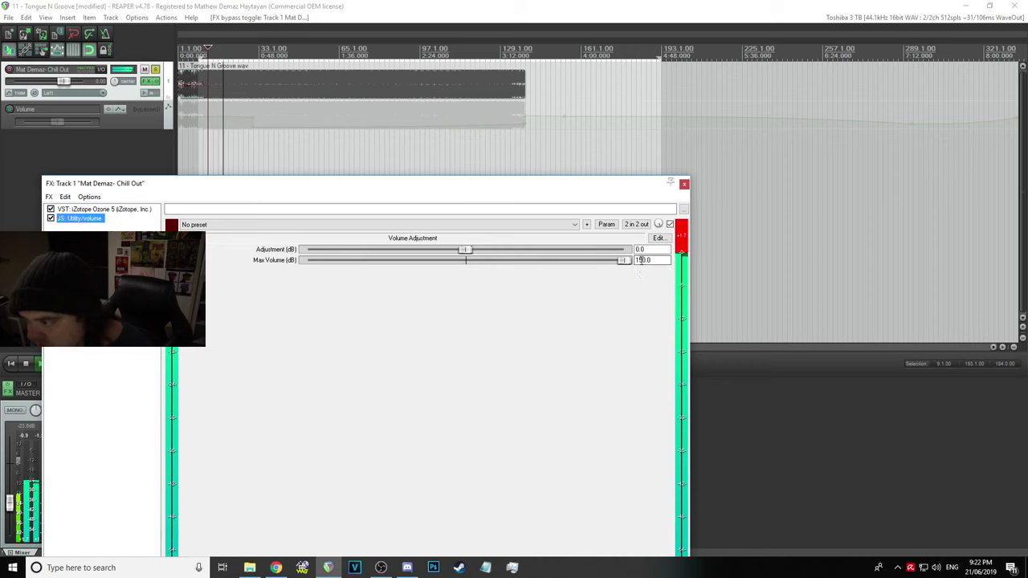
Set the track's Utility/volume adjustment to 2 dB, stop playback, and raise the master volume partway
{"action": "type", "text": "2"}
{"action": "key", "text": "Return"}
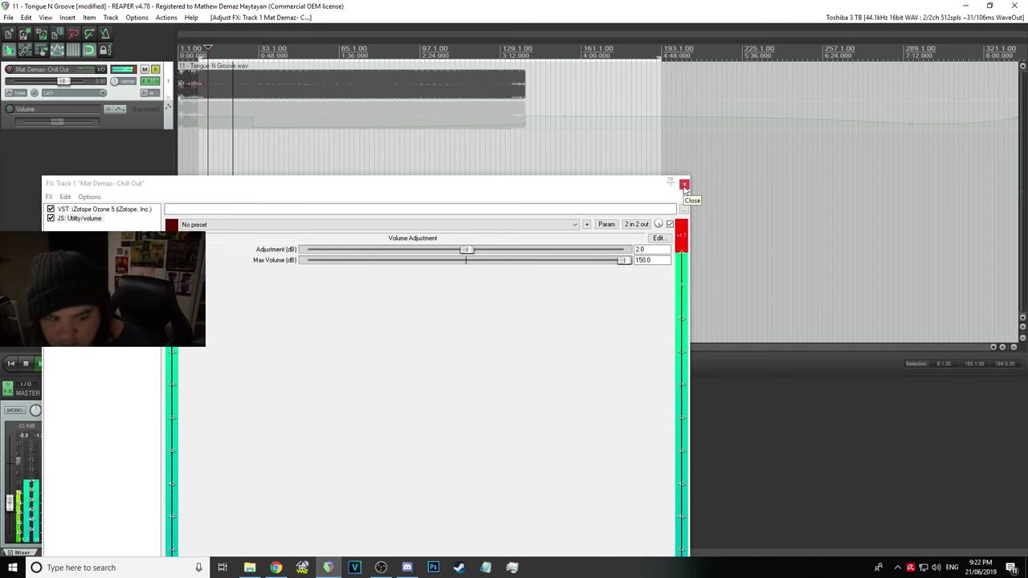
{"action": "left_click", "coordinate": [683, 185]}
{"action": "key", "text": "space"}
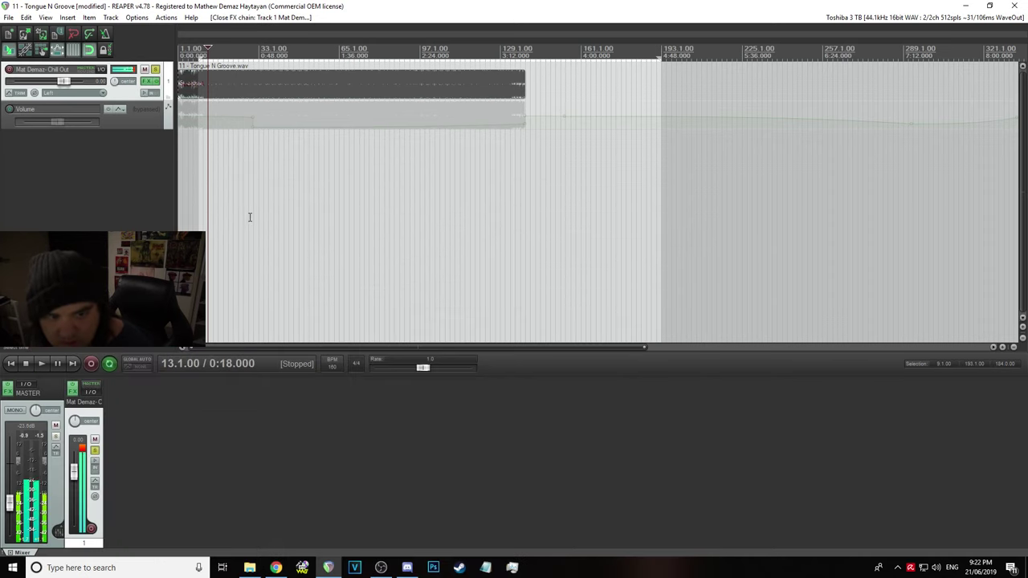
{"action": "left_click_drag", "start_coordinate": [10, 502], "coordinate": [9, 489]}
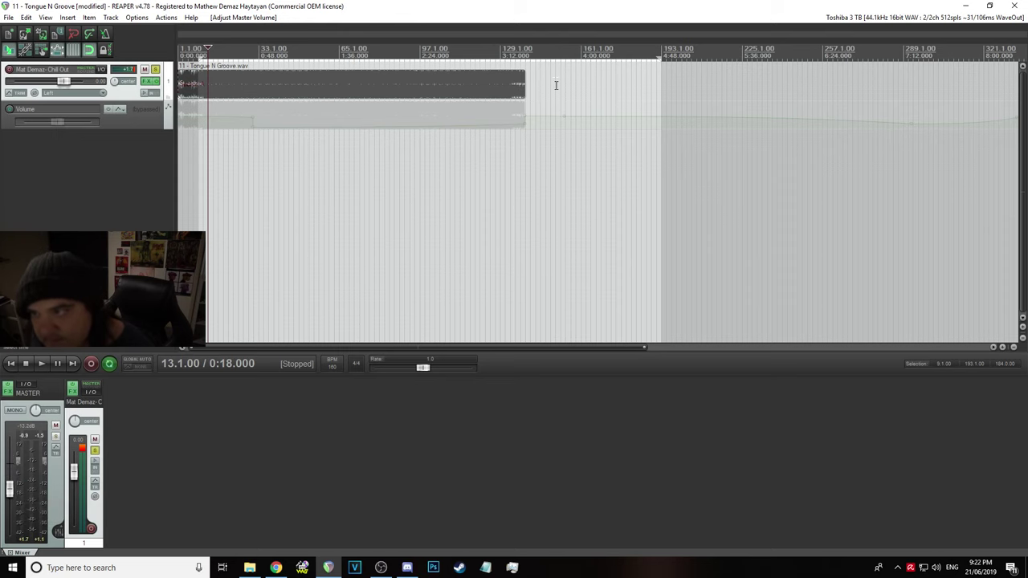
Play the last bars of 11 - Tongue N Groove and check how the song ends
{"action": "left_click", "coordinate": [523, 39]}
{"action": "scroll", "coordinate": [550, 90], "scroll_direction": "up", "scroll_amount": 10}
{"action": "key", "text": "space"}
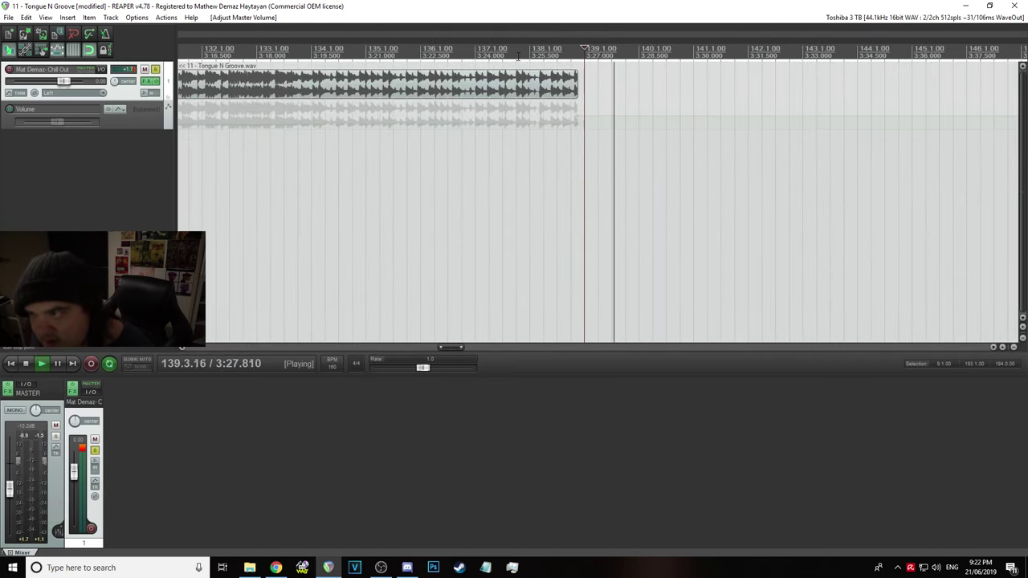
{"action": "left_click_drag", "start_coordinate": [560, 84], "coordinate": [758, 108]}
{"action": "key", "text": "ctrl+z"}
{"action": "scroll", "coordinate": [757, 108], "scroll_direction": "up", "scroll_amount": 2}
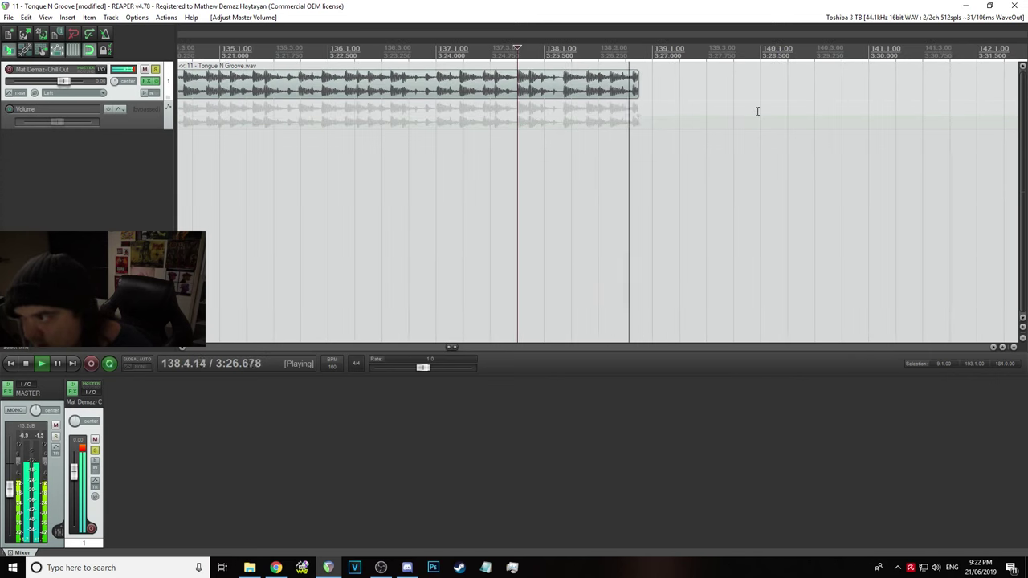
{"action": "key", "text": "space"}
Add a very short fade-out to the end of the 11 - Tongue N Groove item
{"action": "left_click", "coordinate": [642, 74]}
{"action": "scroll", "coordinate": [699, 104], "scroll_direction": "up", "scroll_amount": 6}
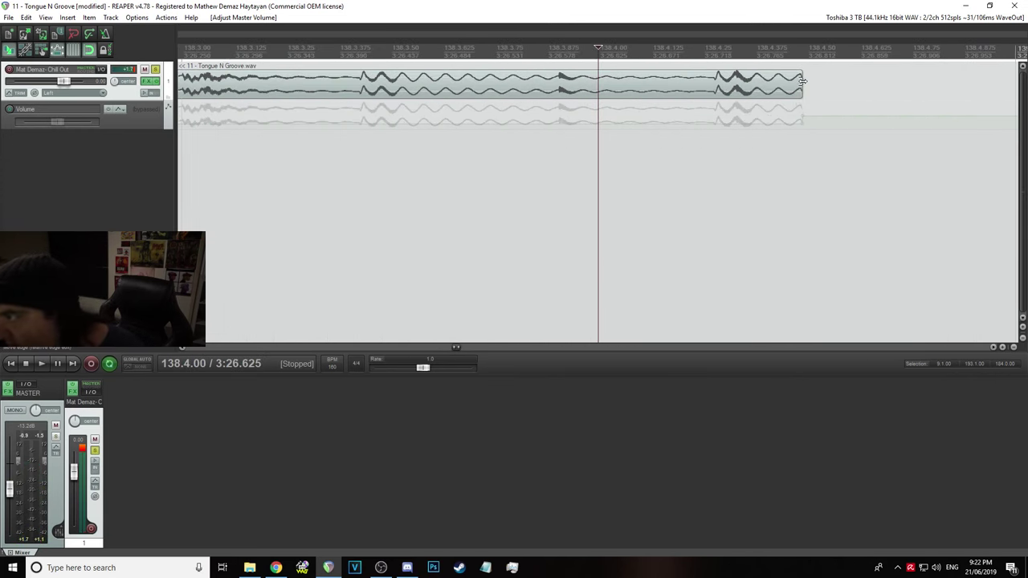
{"action": "left_click", "coordinate": [802, 81]}
{"action": "left_click_drag", "start_coordinate": [799, 74], "coordinate": [737, 77]}
{"action": "right_click", "coordinate": [738, 76]}
{"action": "key", "text": "Escape"}
Play the faded ending repeatedly from around bar 138.3 and listen for a clean finish
{"action": "key", "text": "space"}
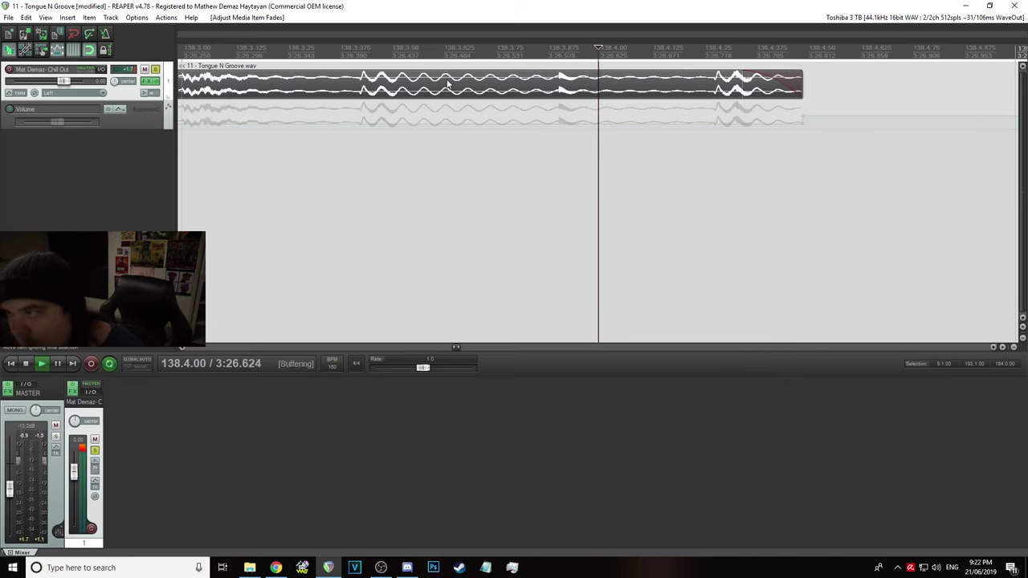
{"action": "scroll", "coordinate": [498, 120], "scroll_direction": "down", "scroll_amount": 3}
{"action": "key", "text": "space"}
{"action": "left_click", "coordinate": [484, 51]}
{"action": "key", "text": "space"}
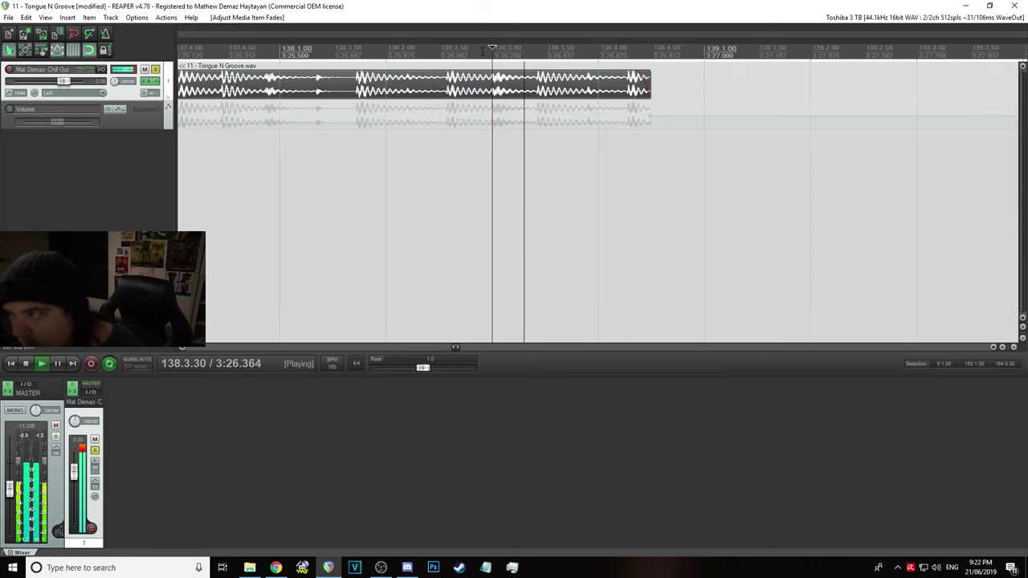
{"action": "key", "text": "space"}
{"action": "key", "text": "space"}
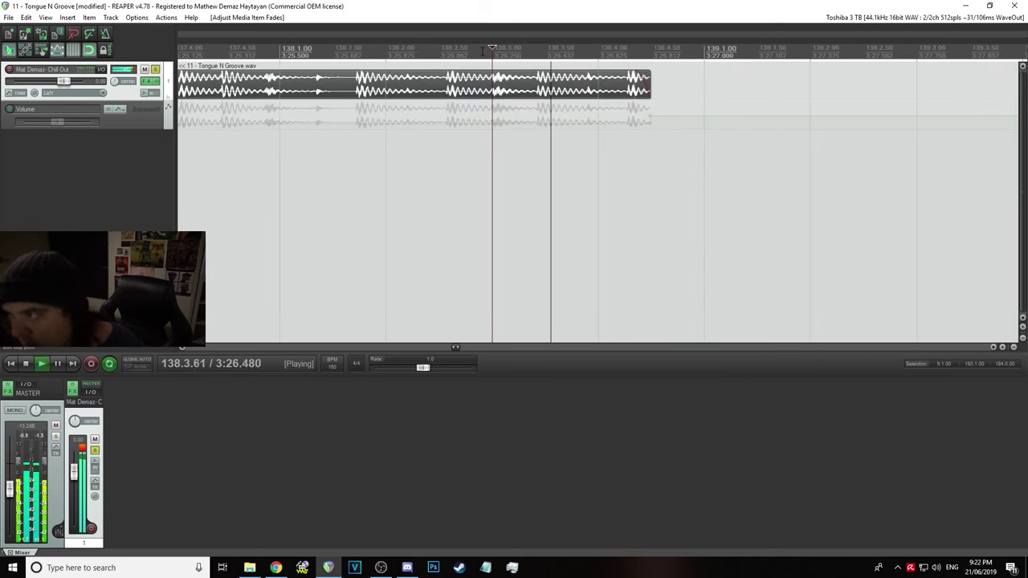
{"action": "key", "text": "space"}
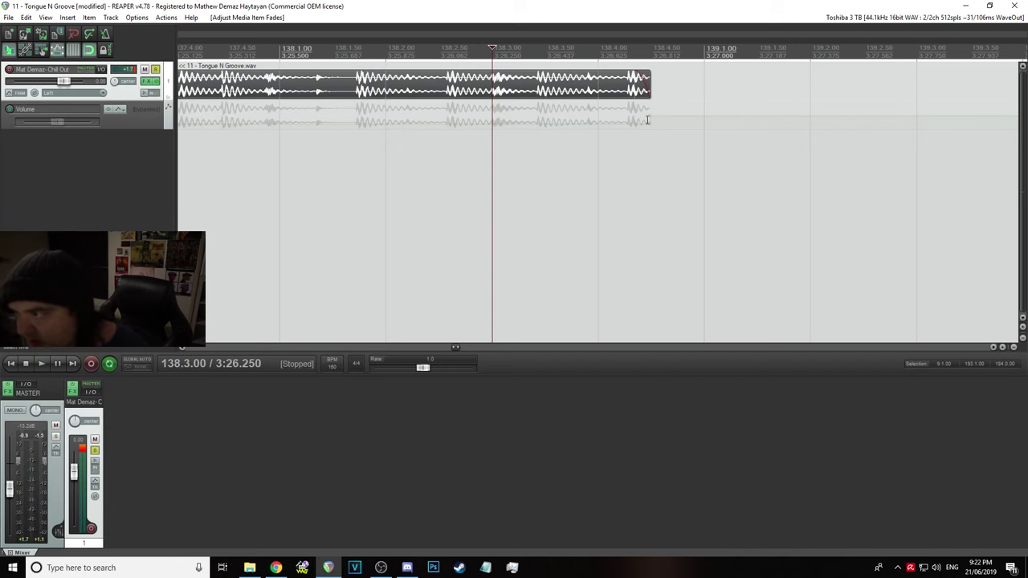
{"action": "key", "text": "space"}
{"action": "key", "text": "space"}
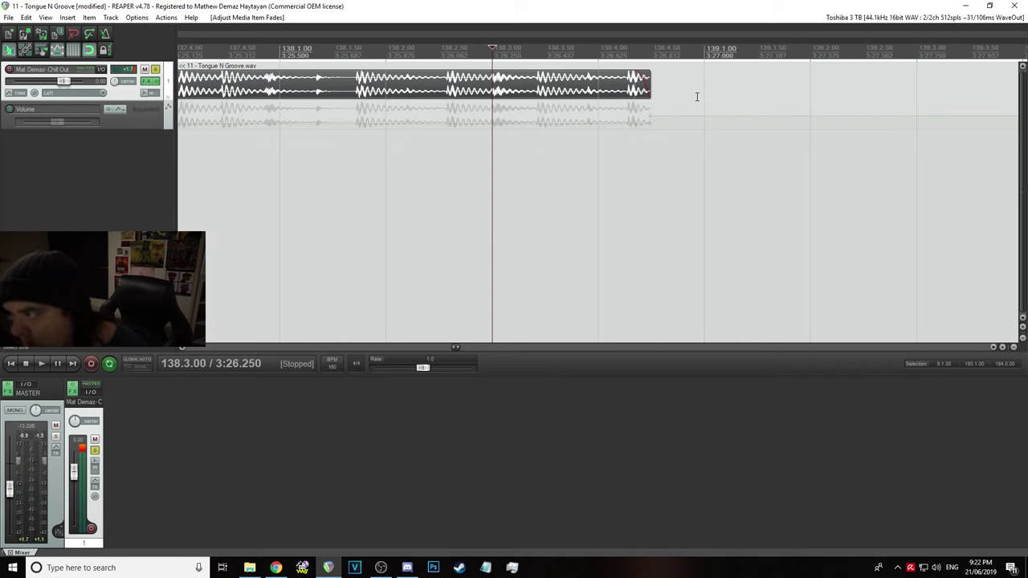
{"action": "scroll", "coordinate": [696, 94], "scroll_direction": "down", "scroll_amount": 3}
{"action": "key", "text": "space"}
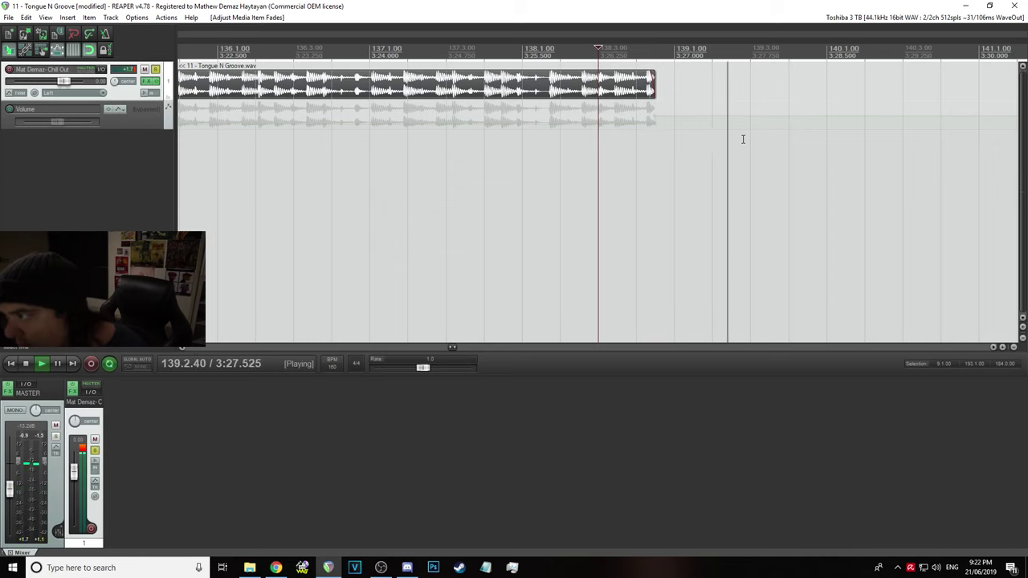
{"action": "key", "text": "space"}
{"action": "key", "text": "space"}
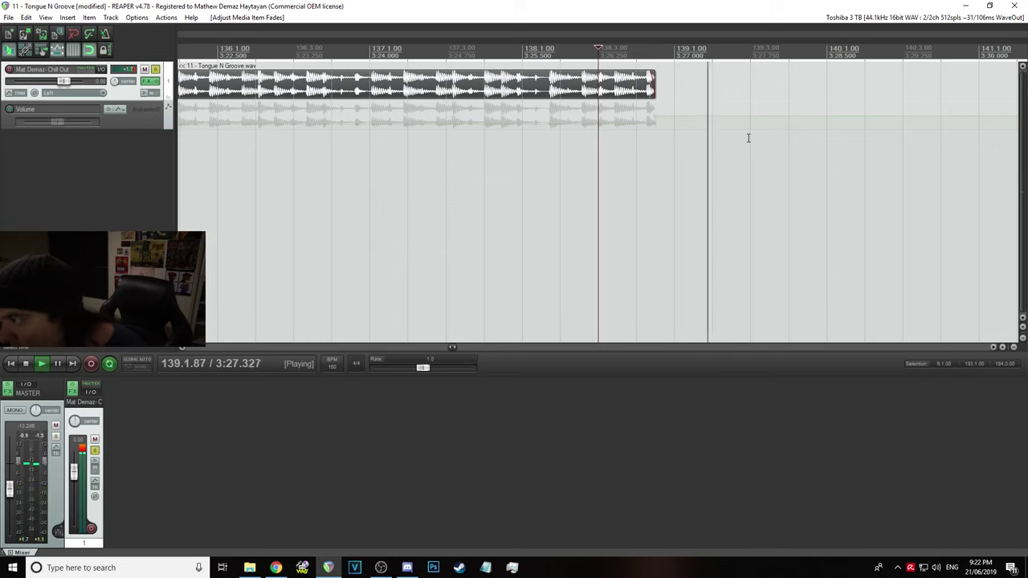
{"action": "key", "text": "space"}
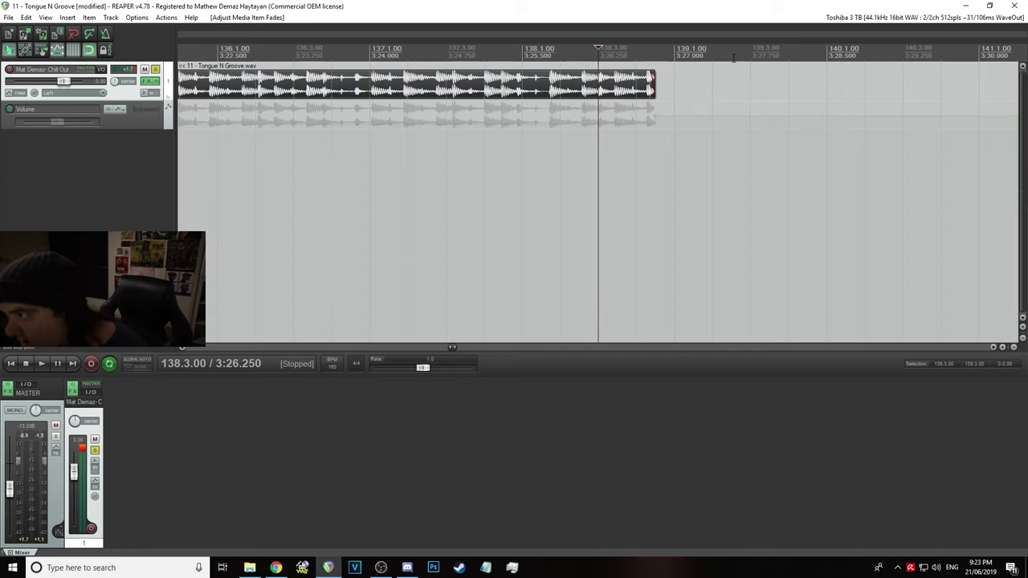
Set the time selection from the project start at 1.1.00 to 139.3.00, just past the song's end
{"action": "left_click", "coordinate": [733, 58]}
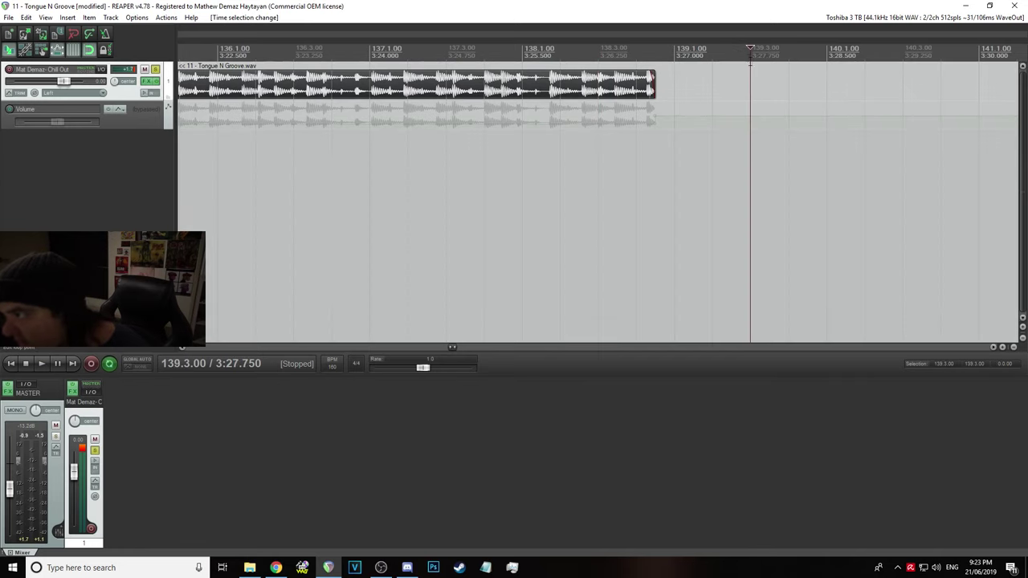
{"action": "left_click_drag", "start_coordinate": [751, 58], "coordinate": [5, 8]}
{"action": "scroll", "coordinate": [339, 98], "scroll_direction": "down", "scroll_amount": 5}
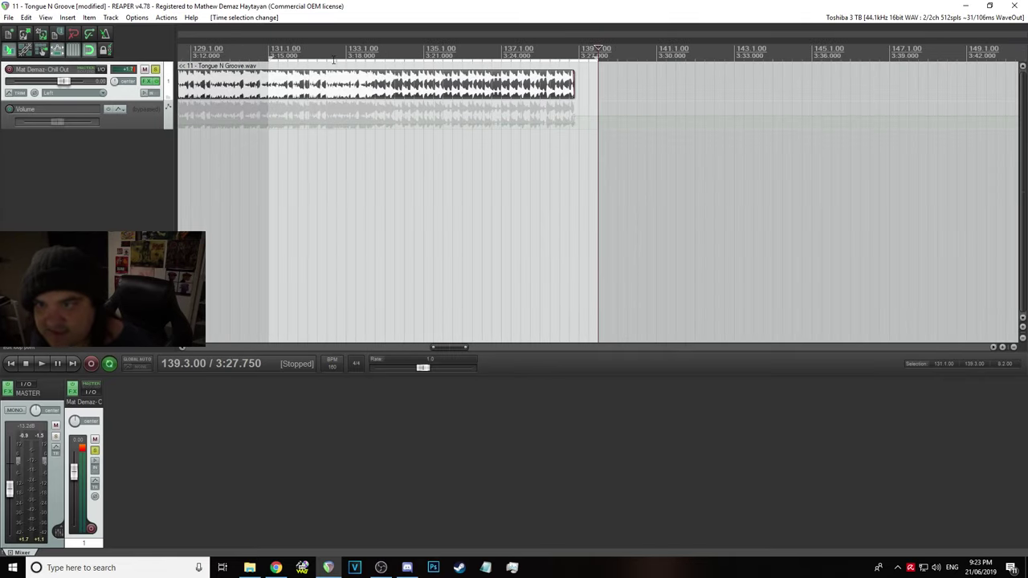
{"action": "scroll", "coordinate": [346, 99], "scroll_direction": "down", "scroll_amount": 4}
{"action": "left_click_drag", "start_coordinate": [416, 55], "coordinate": [178, 56]}
Return the master volume to 0.00 dB and save the project
{"action": "left_click", "coordinate": [8, 16]}
{"action": "left_click", "coordinate": [10, 55]}
{"action": "left_click_drag", "start_coordinate": [8, 493], "coordinate": [10, 464]}
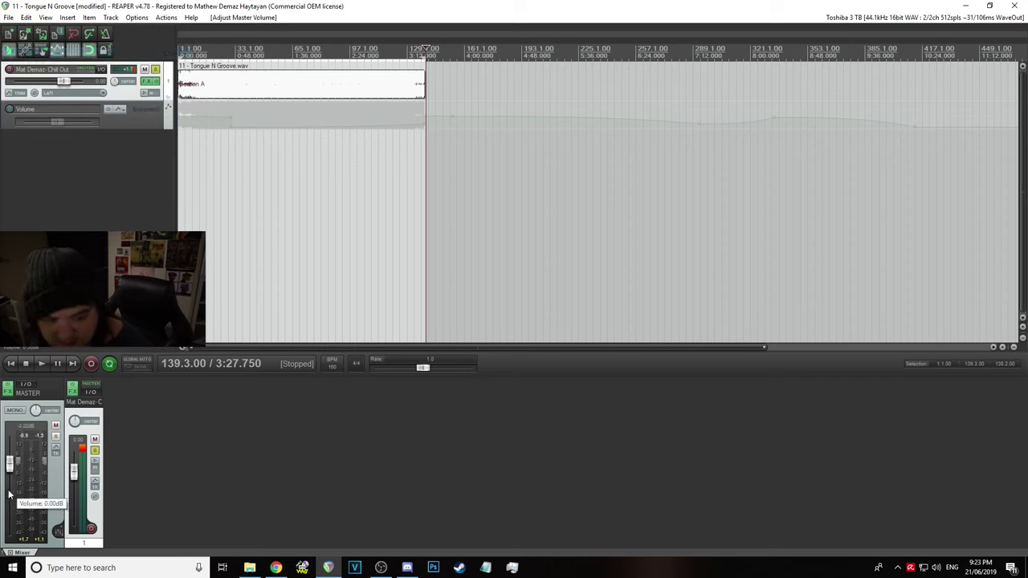
{"action": "left_click", "coordinate": [8, 17]}
{"action": "left_click", "coordinate": [10, 55]}
Render the master mix of the entire project to the Desktop as 11 - Tongue N Groove in WAV format
{"action": "left_click", "coordinate": [8, 17]}
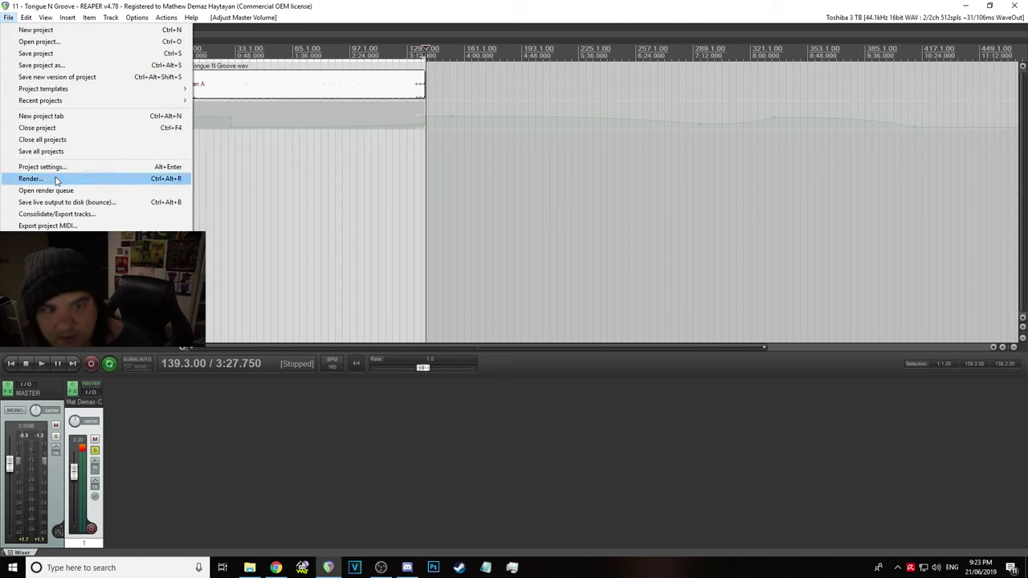
{"action": "left_click", "coordinate": [58, 177]}
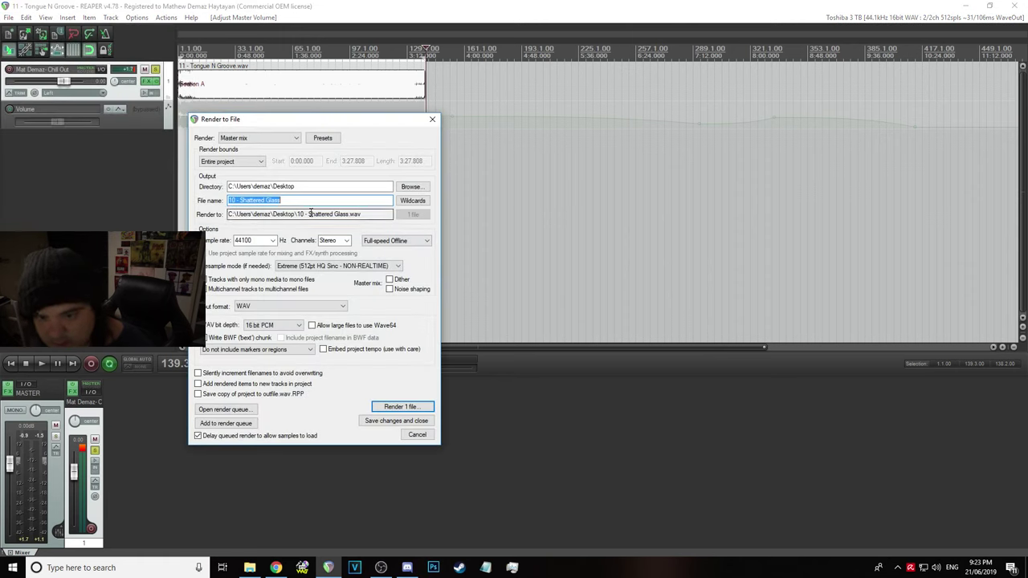
{"action": "type", "text": "11 - Tongue N Groove"}
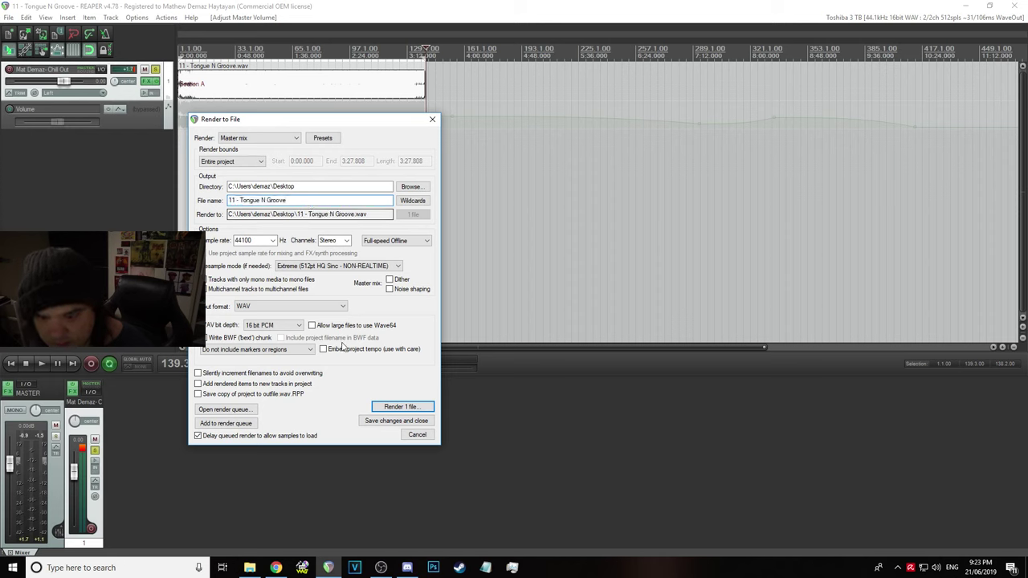
{"action": "left_click", "coordinate": [383, 410]}
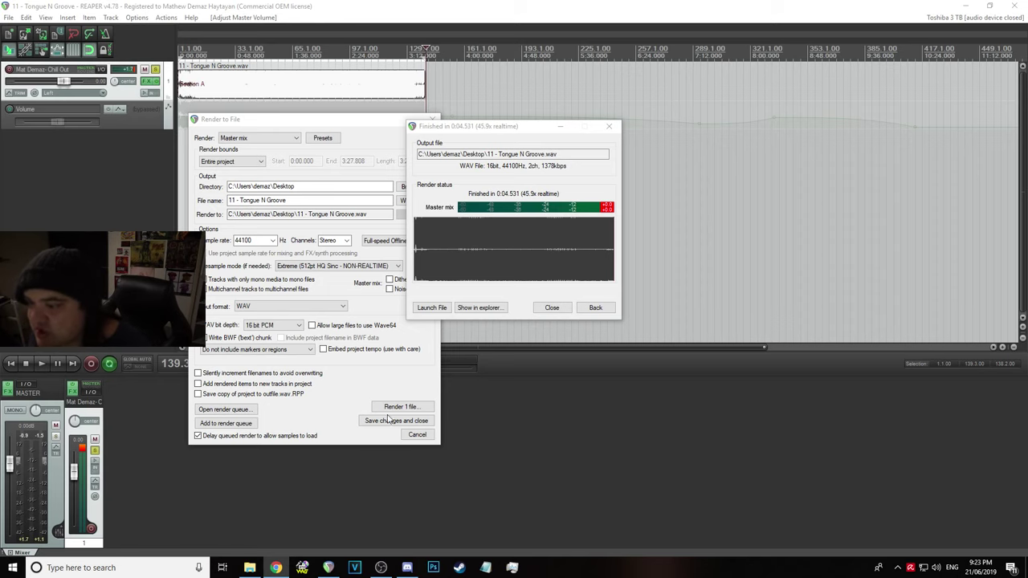
{"action": "left_click", "coordinate": [555, 309]}
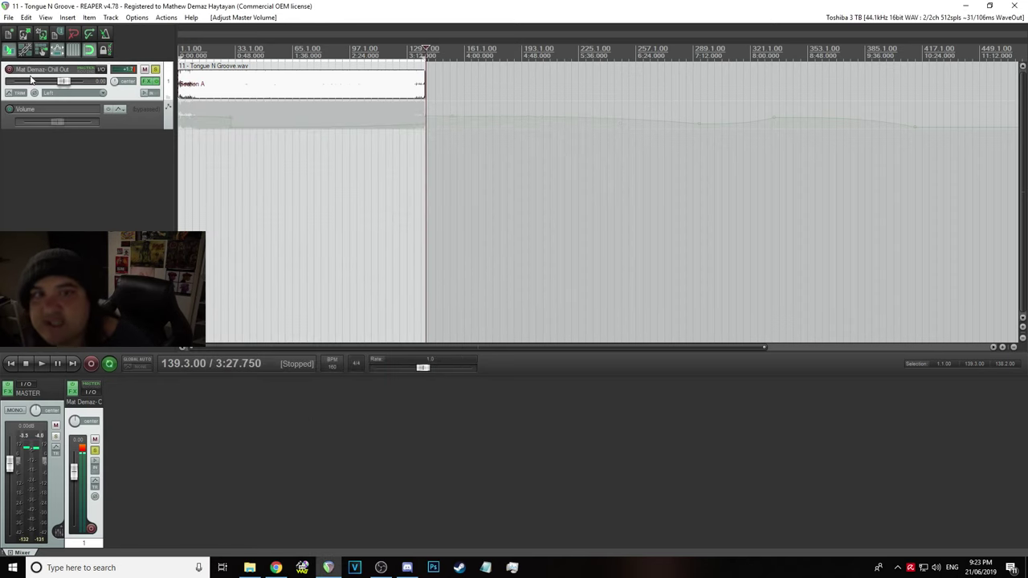
Save the rendered song's project, inspect the end of the item up close, and save again
{"action": "left_click", "coordinate": [8, 16]}
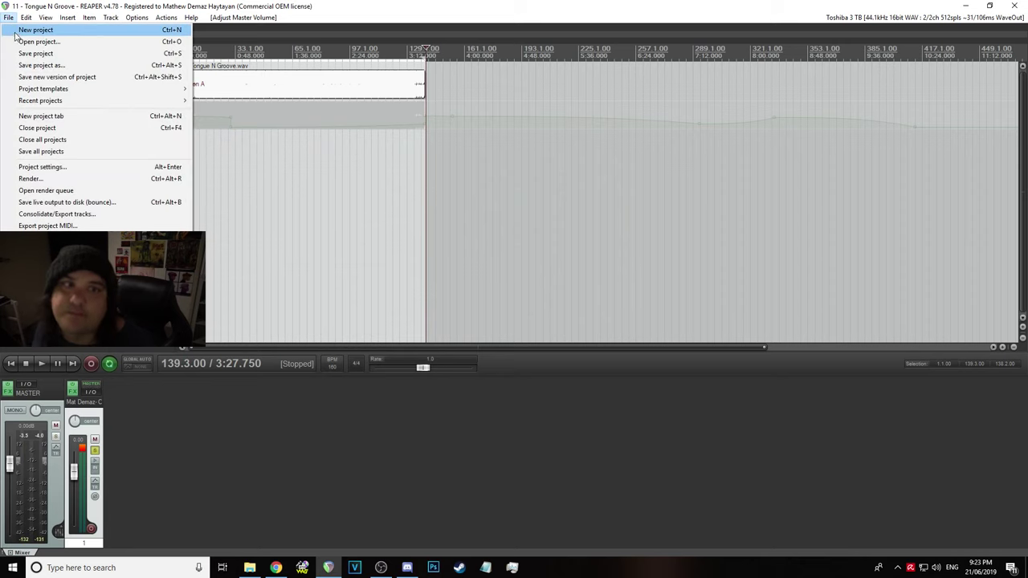
{"action": "left_click", "coordinate": [34, 53]}
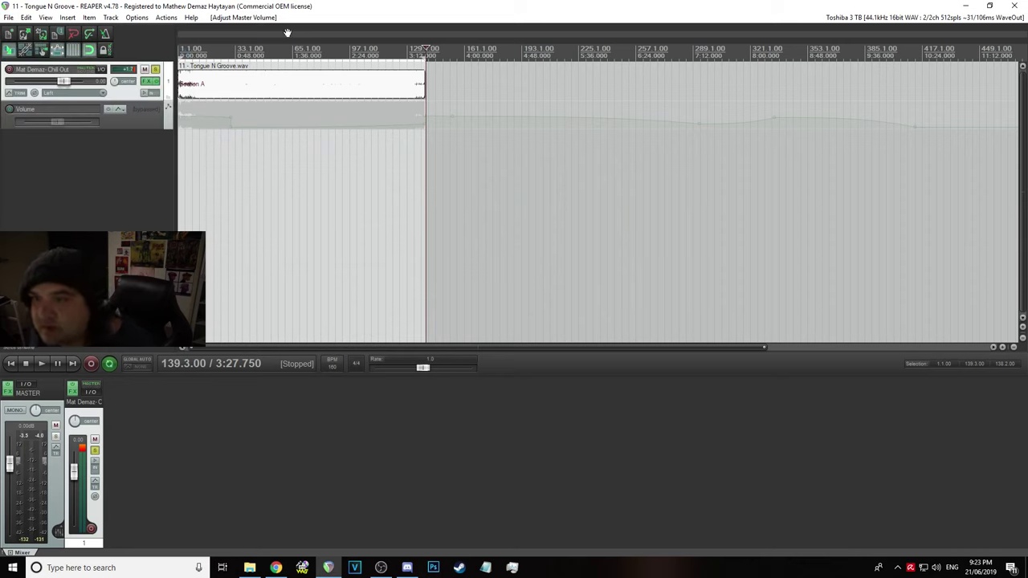
{"action": "scroll", "coordinate": [451, 115], "scroll_direction": "up", "scroll_amount": 10}
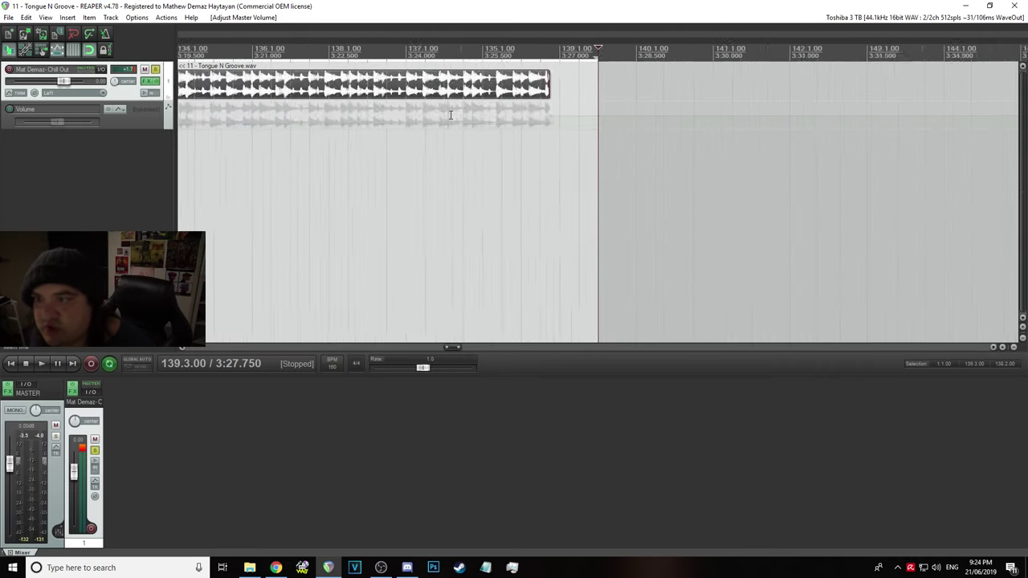
{"action": "scroll", "coordinate": [453, 119], "scroll_direction": "up", "scroll_amount": 5}
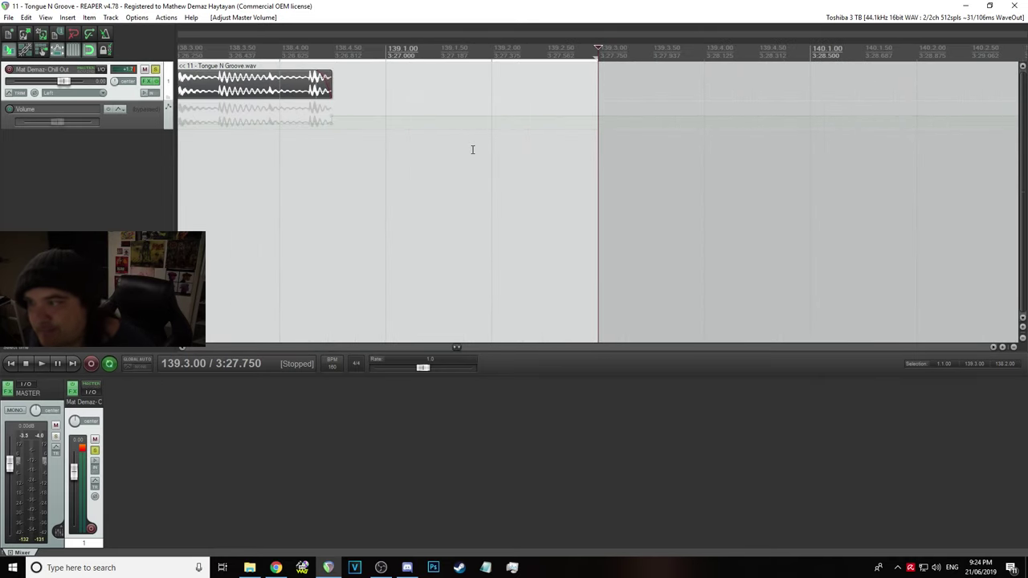
{"action": "scroll", "coordinate": [472, 149], "scroll_direction": "down", "scroll_amount": 15}
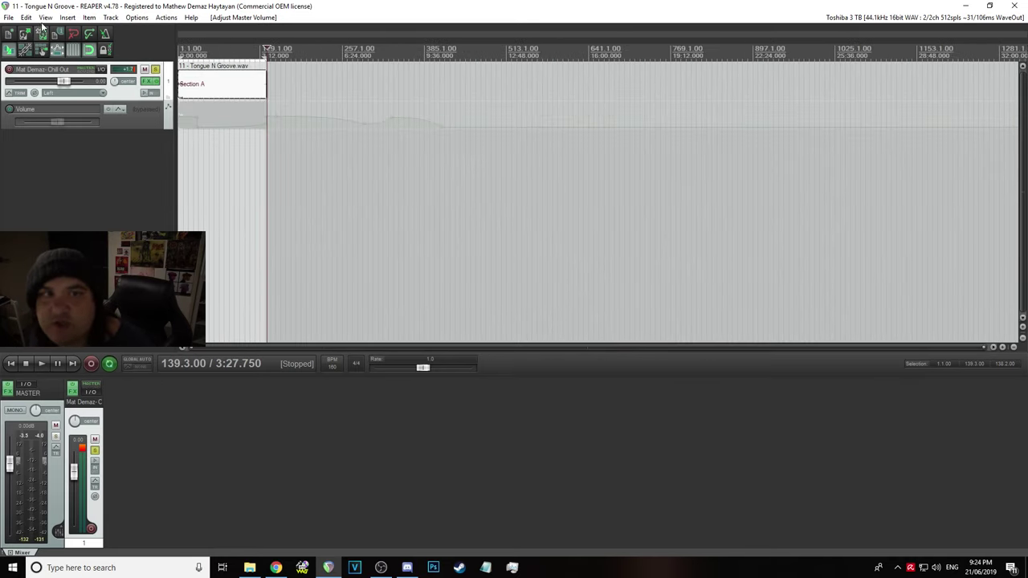
{"action": "left_click", "coordinate": [8, 17]}
{"action": "left_click", "coordinate": [16, 54]}
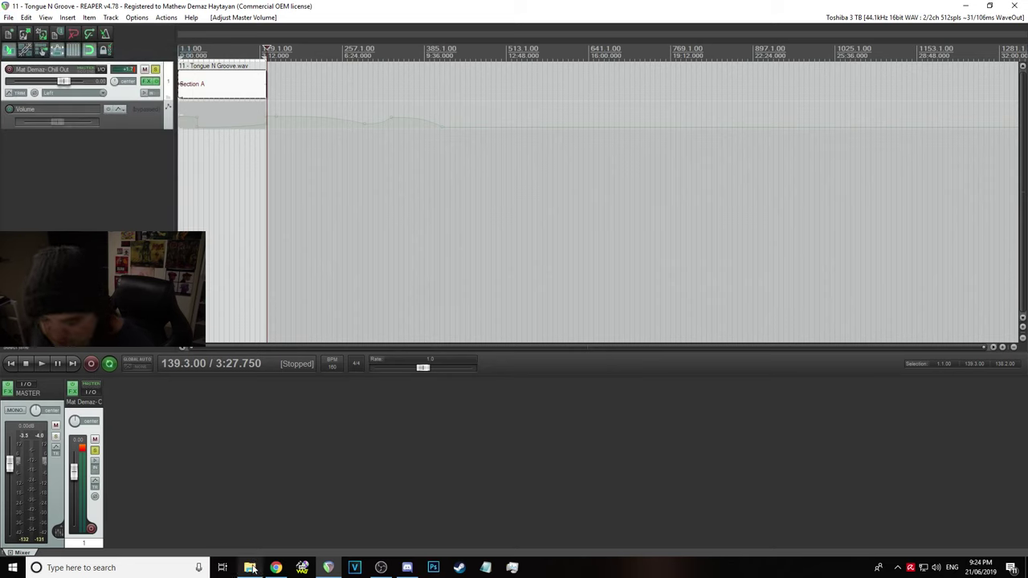
{"action": "left_click", "coordinate": [8, 17]}
{"action": "left_click", "coordinate": [14, 53]}
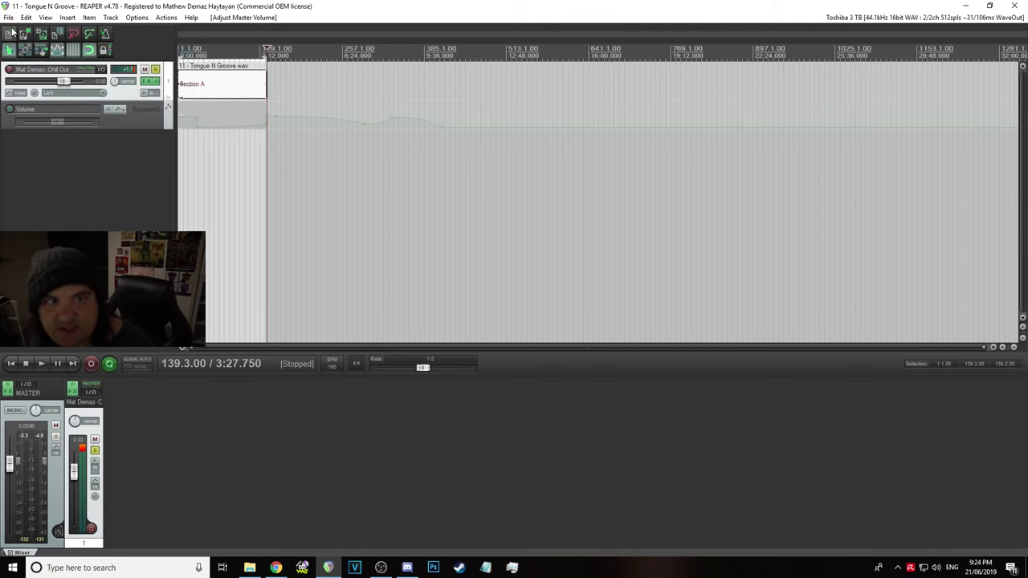
{"action": "left_click", "coordinate": [8, 16]}
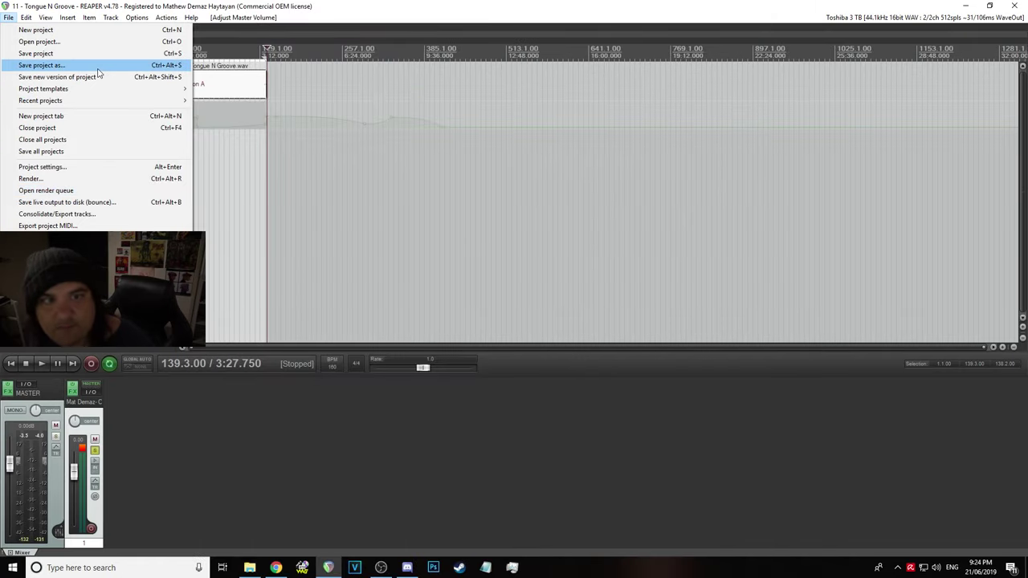
{"action": "left_click", "coordinate": [97, 69]}
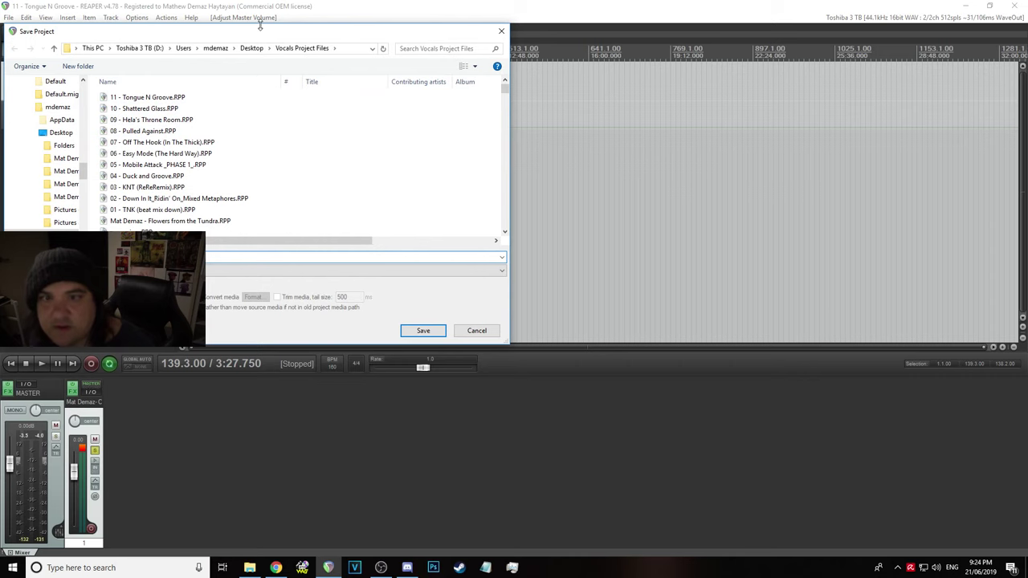
{"action": "left_click", "coordinate": [502, 32]}
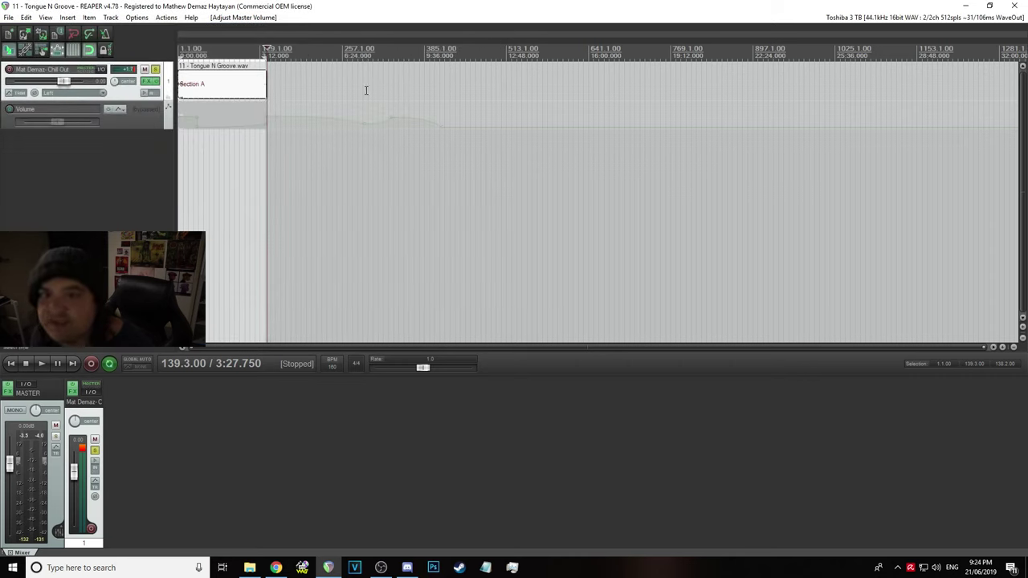
Save the 11 - Tongue N Groove project under its existing name
{"action": "left_click", "coordinate": [8, 16]}
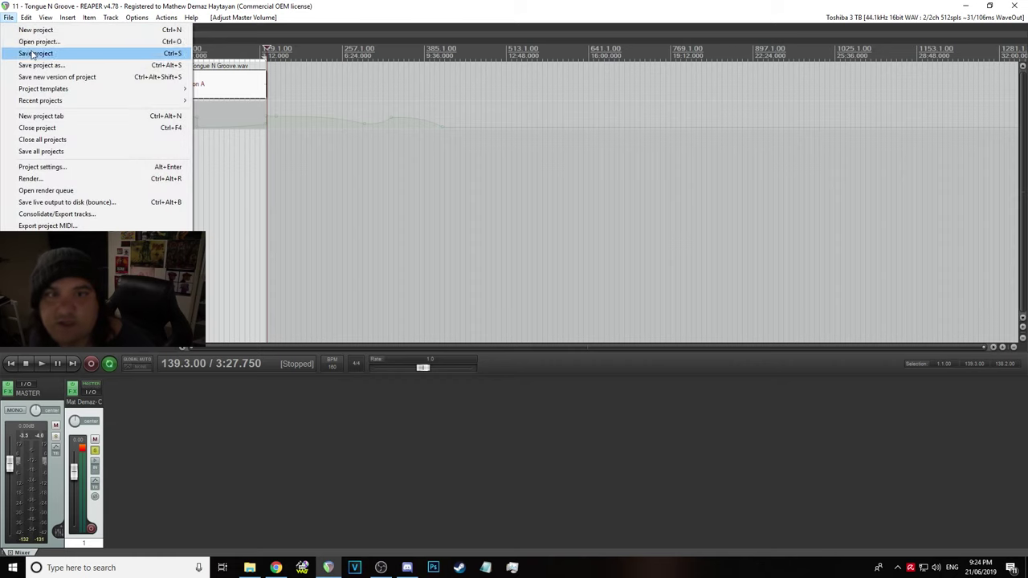
{"action": "left_click", "coordinate": [33, 54]}
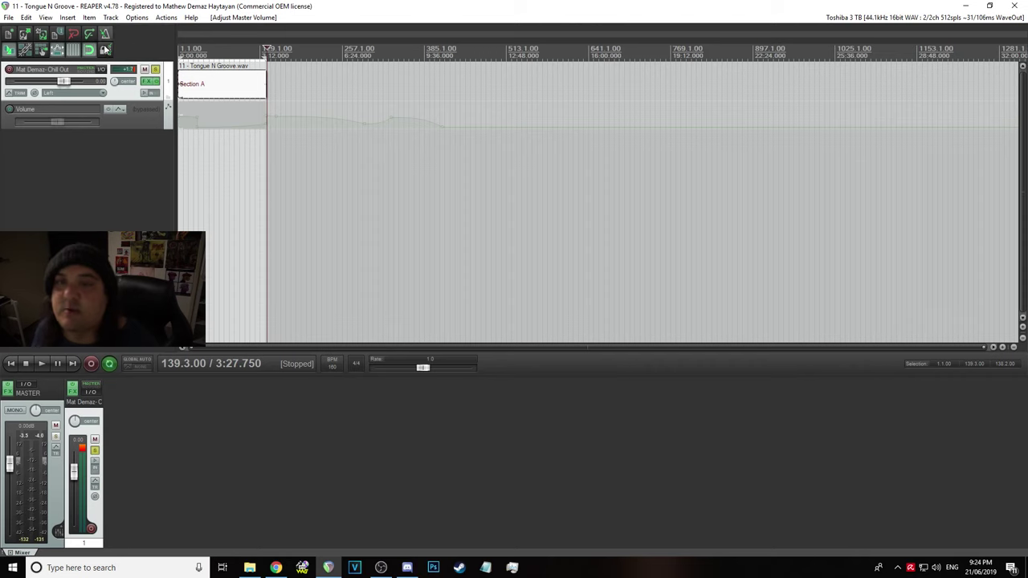
{"action": "left_click", "coordinate": [8, 17]}
{"action": "left_click", "coordinate": [12, 54]}
Save the project under a new name as 12 - The Devl in Side (pvm)
{"action": "left_click", "coordinate": [8, 17]}
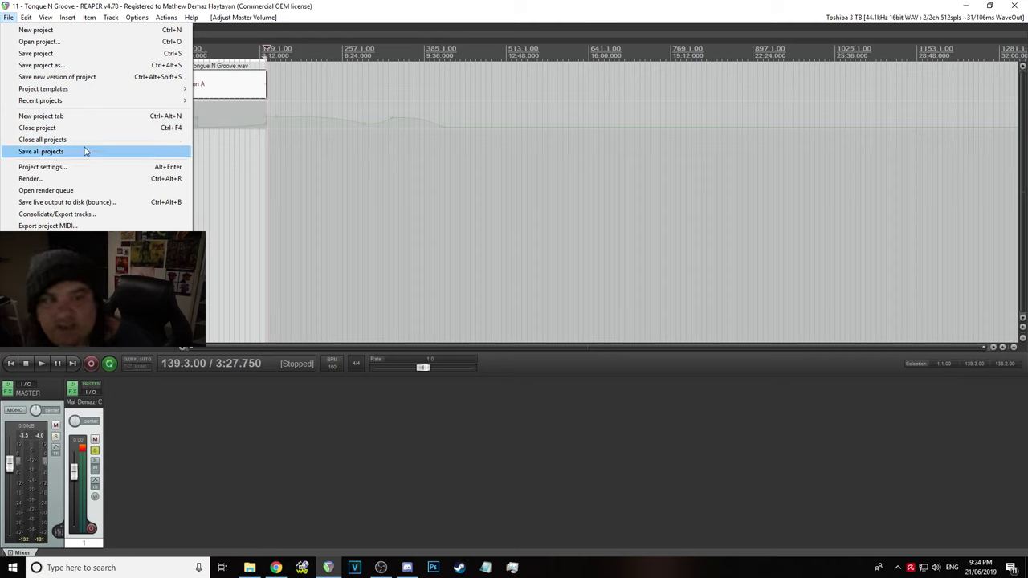
{"action": "left_click", "coordinate": [68, 67]}
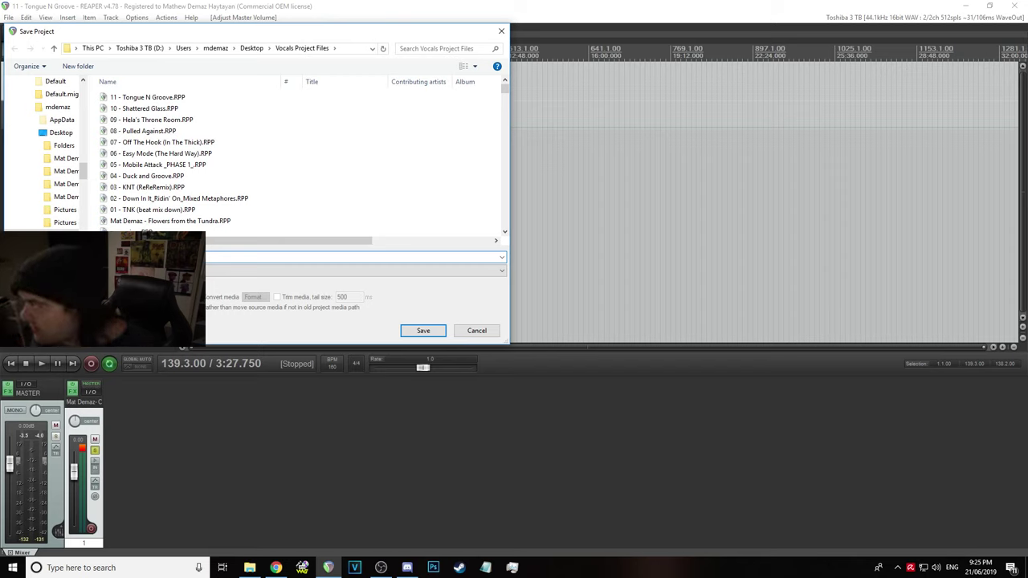
{"action": "key", "text": "alt+Tab"}
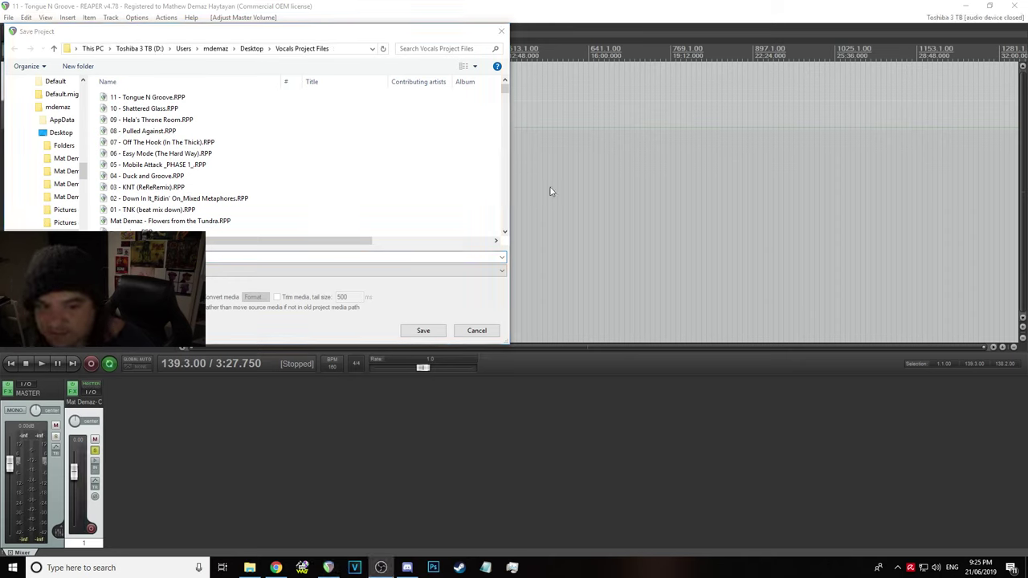
{"action": "mouse_move", "coordinate": [253, 568]}
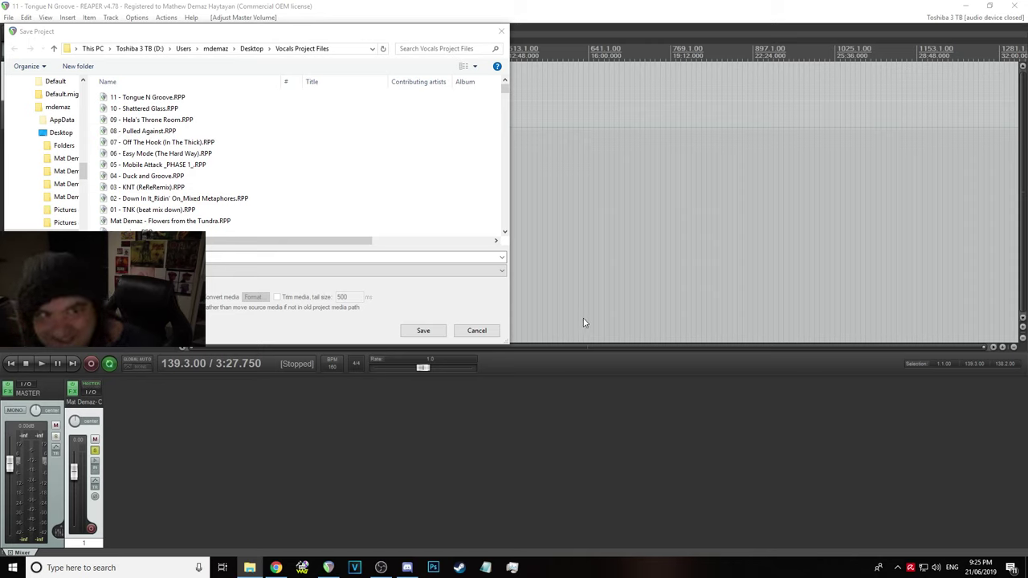
{"action": "left_click", "coordinate": [328, 567]}
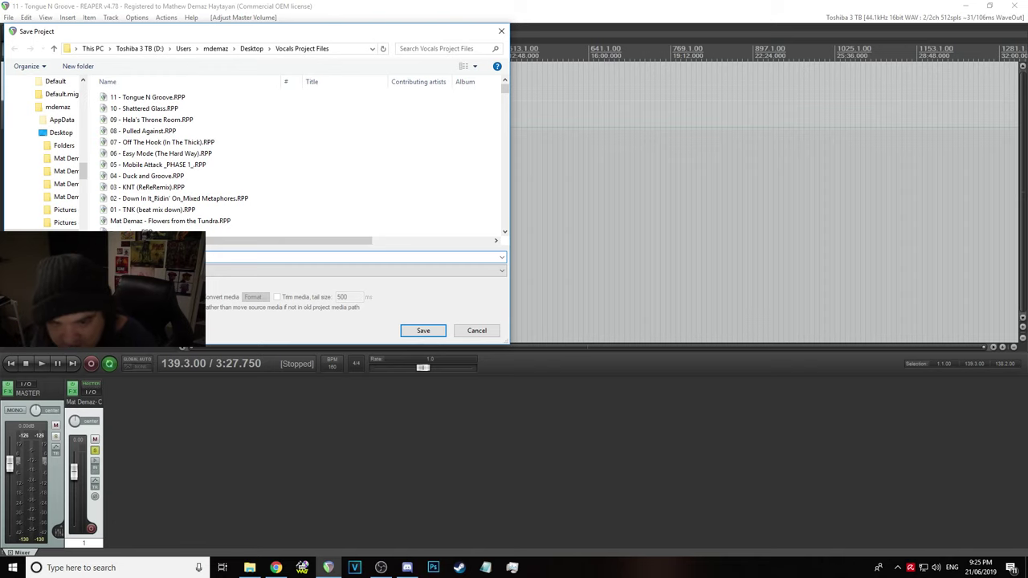
{"action": "key", "text": "Return"}
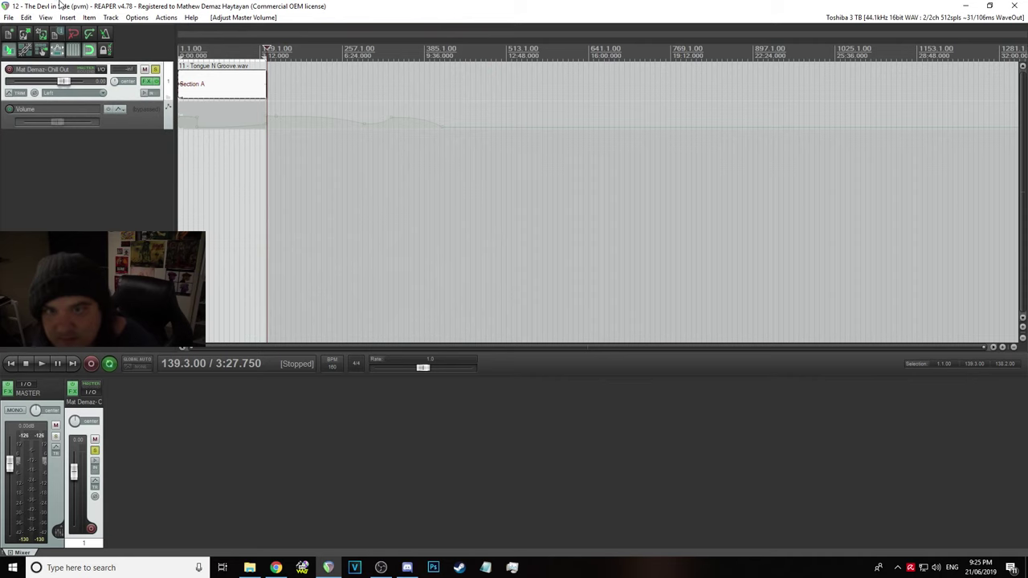
Replace the Tongue N Groove item with 12 - The Devl in Side (pvm).wav at the start of the track
{"action": "key", "text": "Delete"}
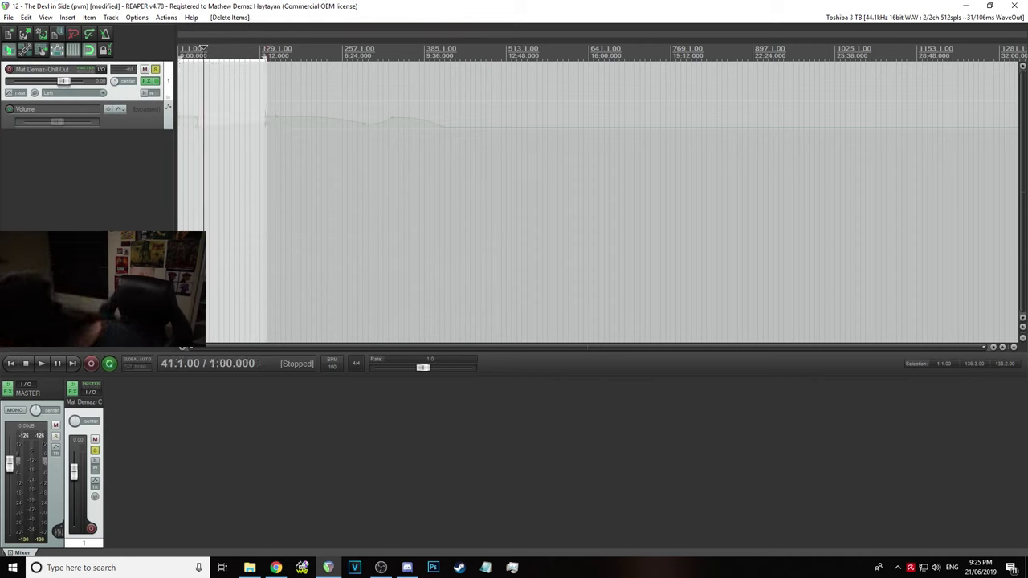
{"action": "left_click_drag", "start_coordinate": [563, 281], "coordinate": [182, 81]}
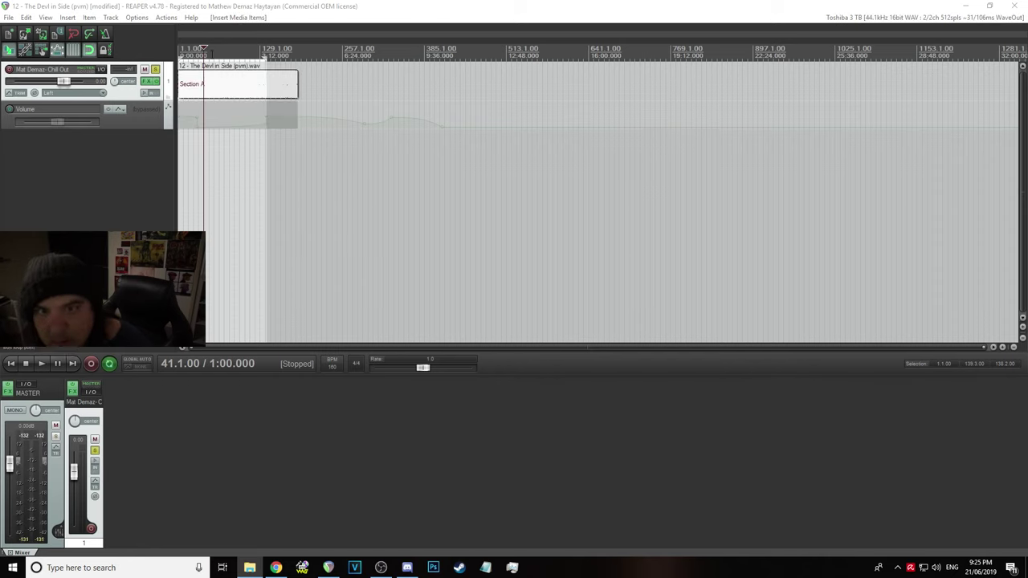
Lower the master volume to about -39 dB and play the new song briefly, including from its beginning
{"action": "left_click_drag", "start_coordinate": [10, 460], "coordinate": [13, 519]}
{"action": "key", "text": "space"}
{"action": "scroll", "coordinate": [306, 174], "scroll_direction": "up", "scroll_amount": 3}
{"action": "scroll", "coordinate": [307, 175], "scroll_direction": "up", "scroll_amount": 3}
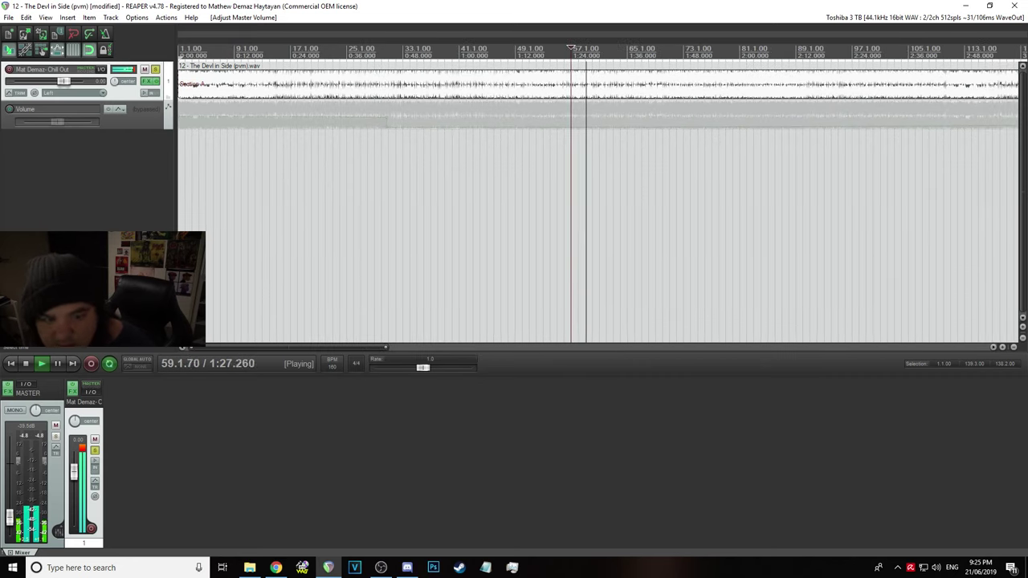
{"action": "left_click", "coordinate": [12, 364]}
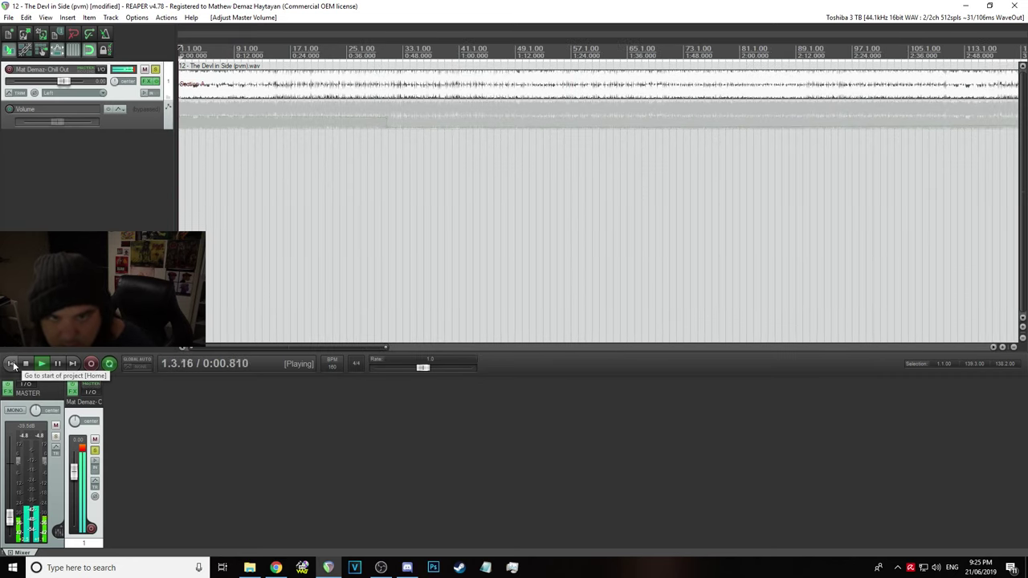
{"action": "key", "text": "space"}
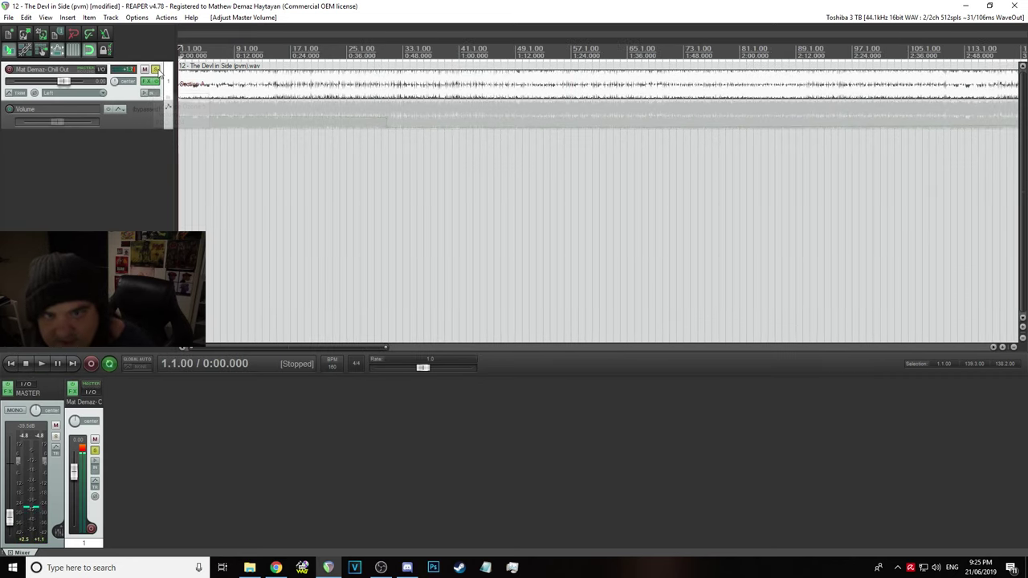
Bypass Ozone 5 in the track's effects chain and audition the song with the Utility/volume adjustment at 0 dB
{"action": "left_click", "coordinate": [149, 82]}
{"action": "left_click", "coordinate": [51, 209]}
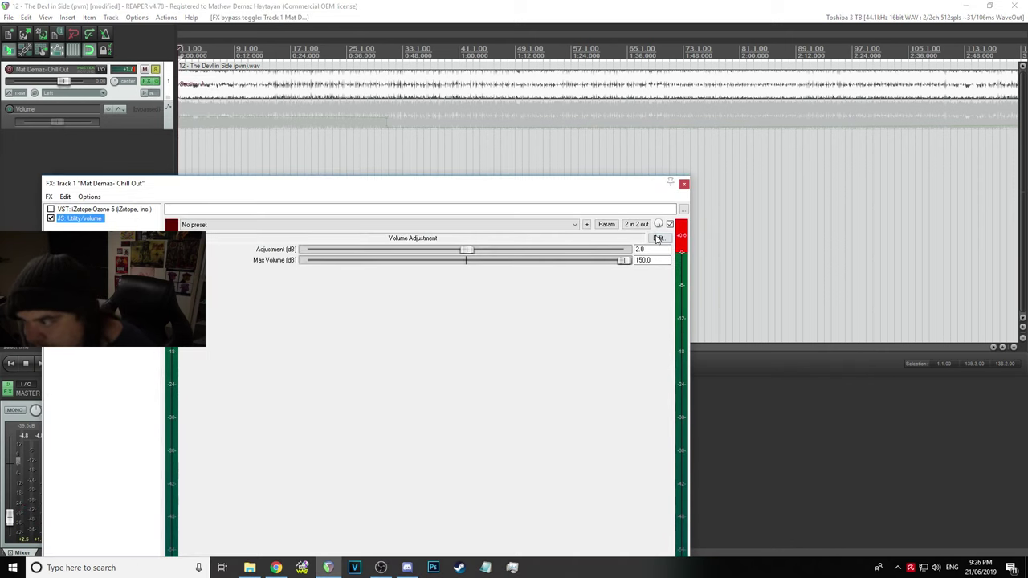
{"action": "double_click", "coordinate": [653, 249]}
{"action": "type", "text": "0"}
{"action": "key", "text": "Return"}
{"action": "left_click", "coordinate": [508, 36]}
{"action": "key", "text": "space"}
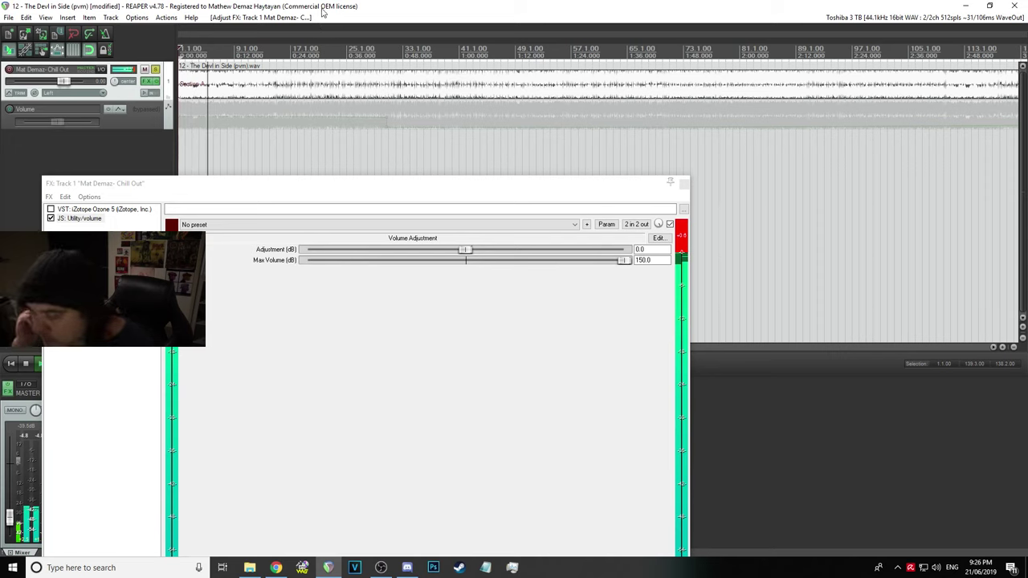
{"action": "left_click", "coordinate": [231, 43]}
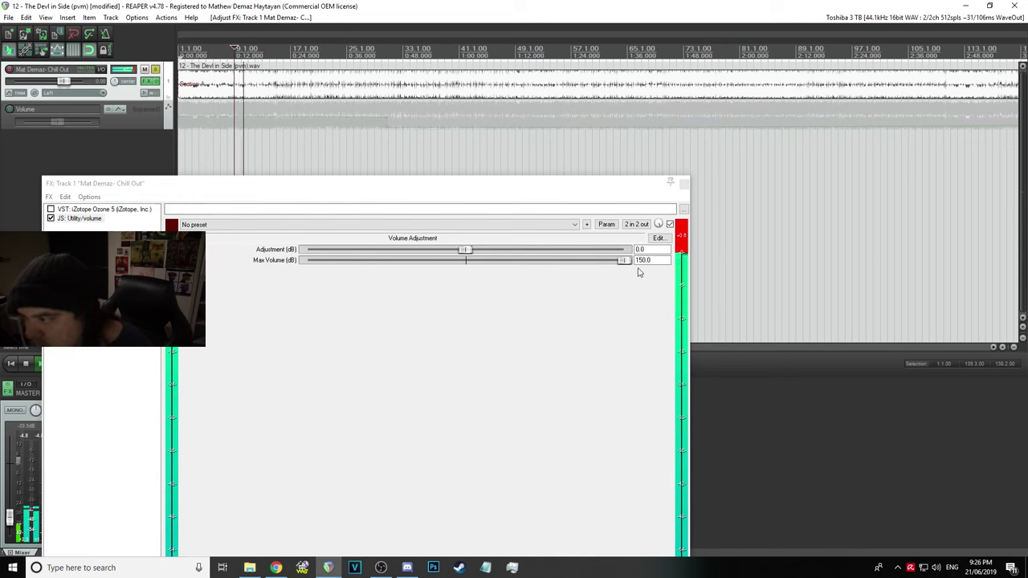
Set the Utility/volume effect's adjustment to 1 dB
{"action": "double_click", "coordinate": [654, 249]}
{"action": "type", "text": "1"}
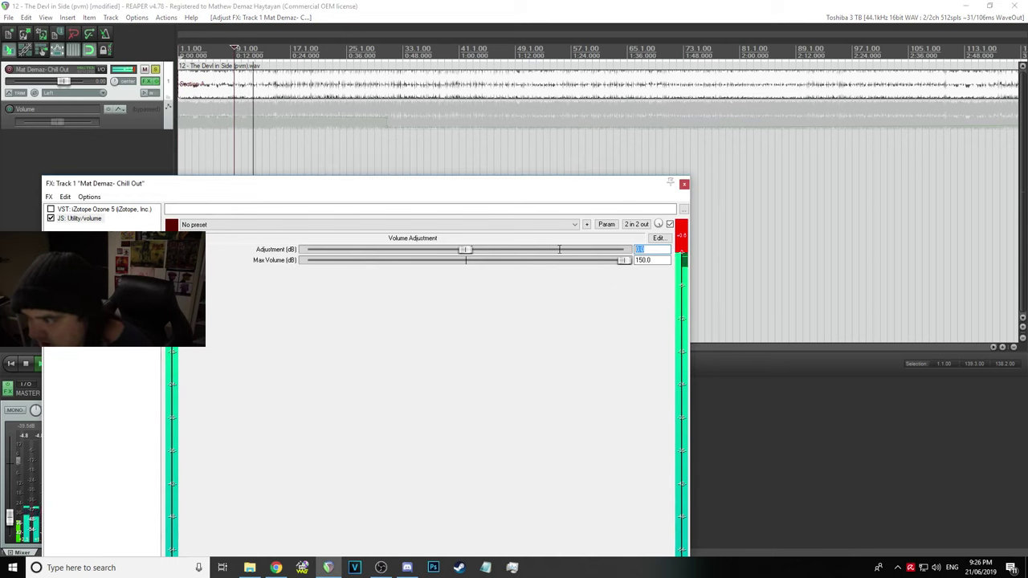
{"action": "left_click", "coordinate": [53, 217]}
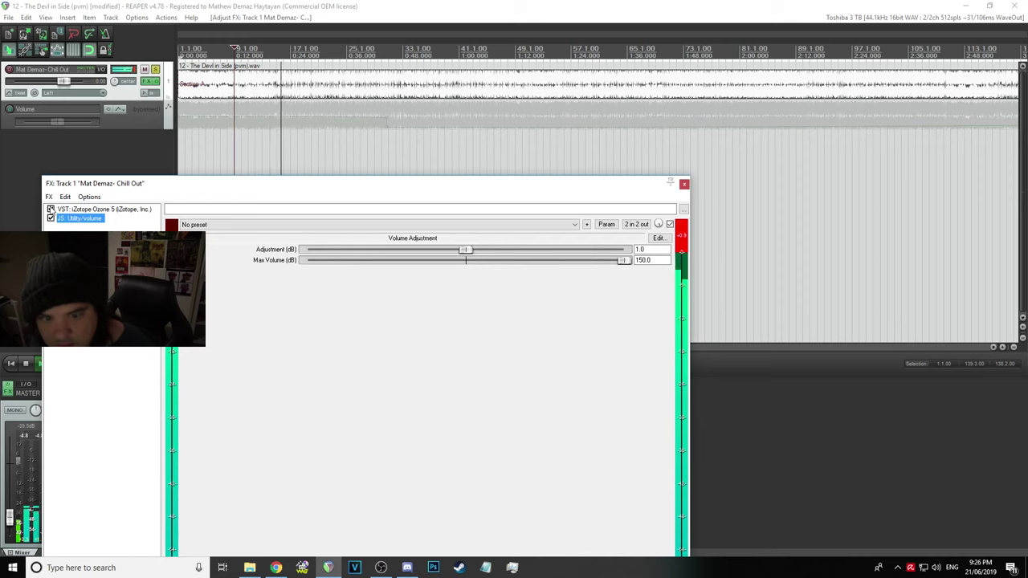
Compare the song with and without Ozone 5, leaving it enabled, and raise the master volume to -25.7 dB
{"action": "left_click", "coordinate": [51, 209]}
{"action": "left_click", "coordinate": [50, 209]}
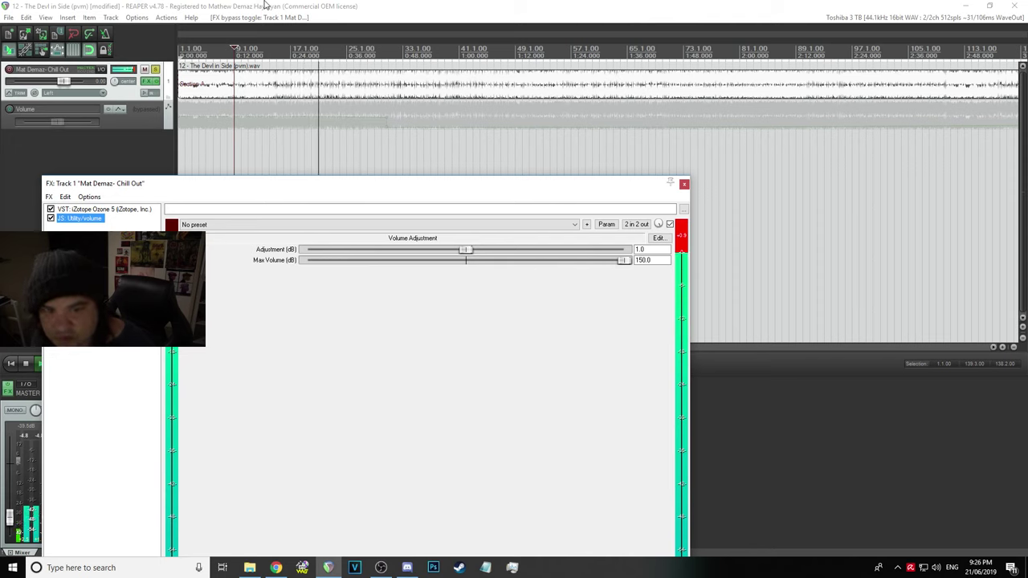
{"action": "left_click", "coordinate": [50, 211]}
{"action": "left_click", "coordinate": [51, 211]}
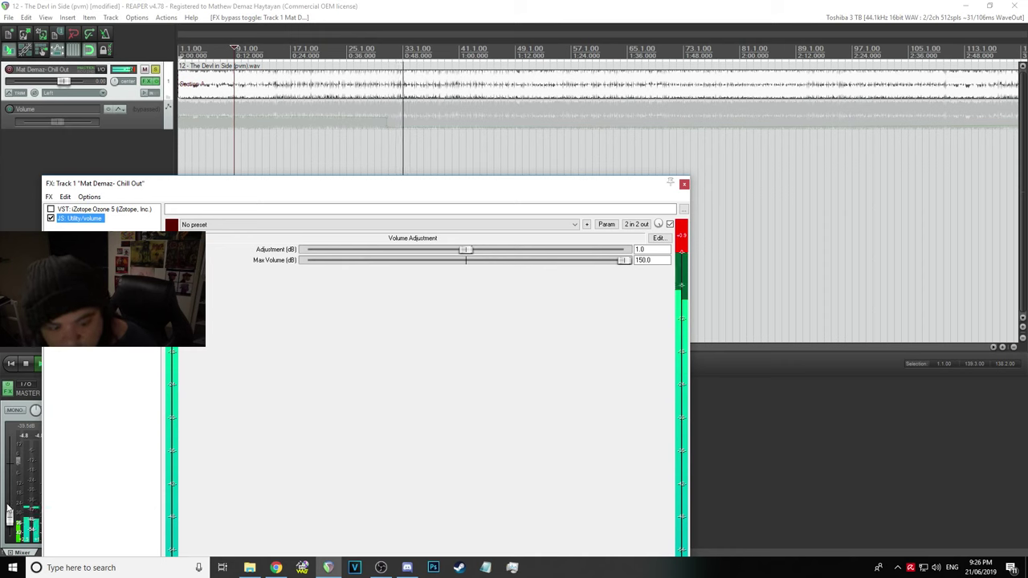
{"action": "left_click_drag", "start_coordinate": [9, 518], "coordinate": [9, 505]}
{"action": "left_click", "coordinate": [51, 209]}
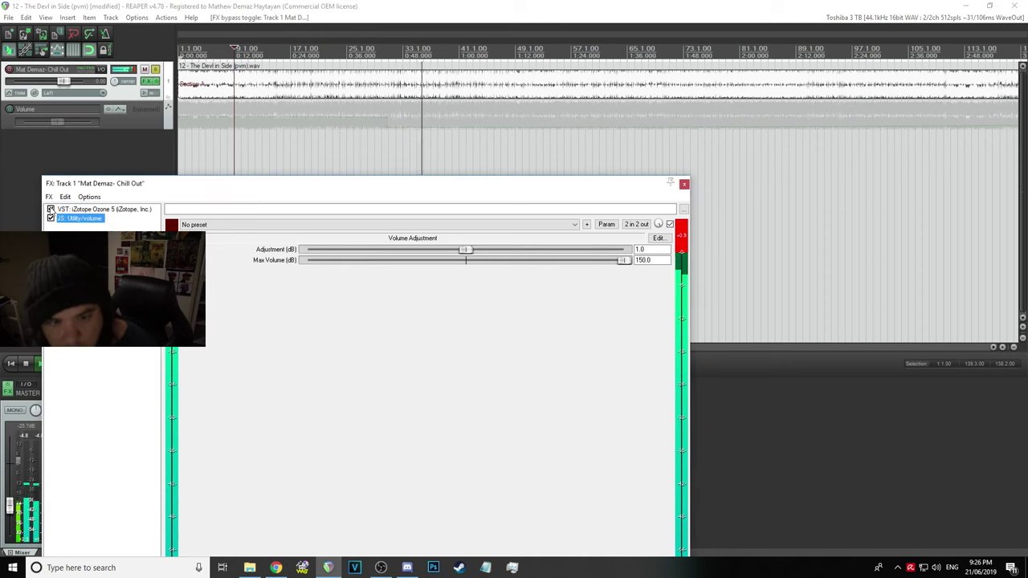
In Ozone 5, set the Maximizer Amount to 0.0 and the Dynamics Amount to 69.0
{"action": "left_click", "coordinate": [90, 210]}
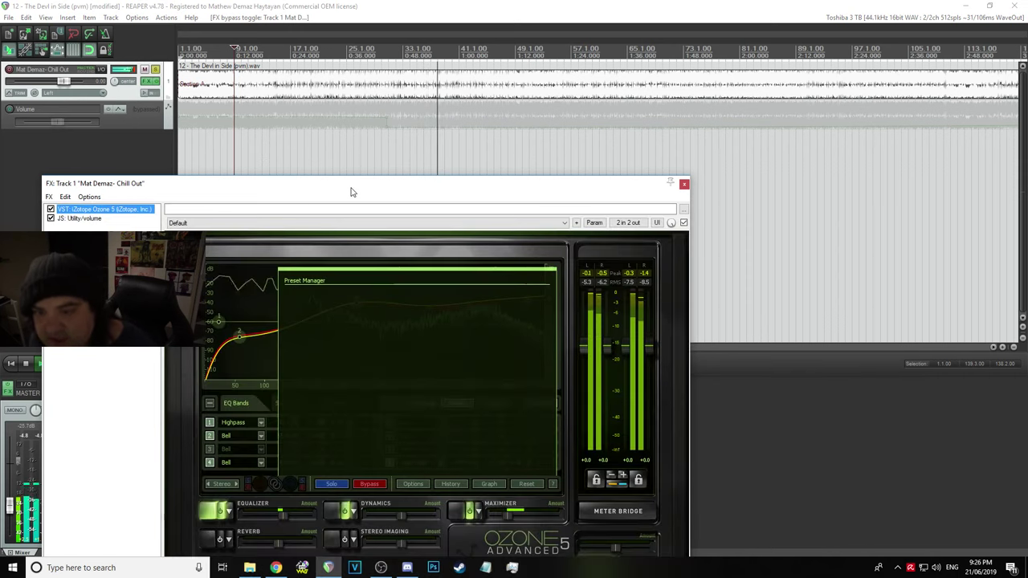
{"action": "left_click_drag", "start_coordinate": [351, 189], "coordinate": [315, 57]}
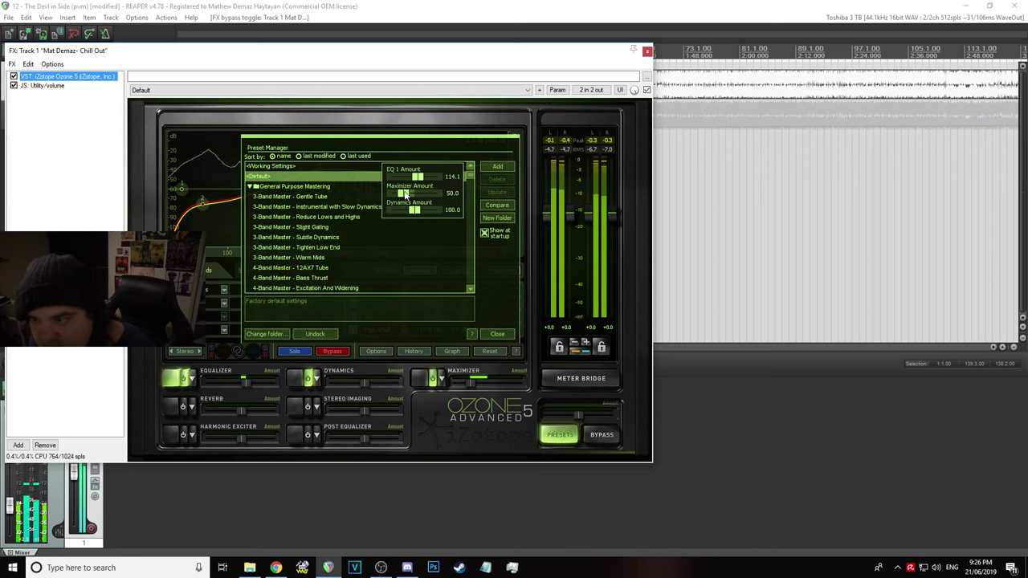
{"action": "left_click_drag", "start_coordinate": [405, 194], "coordinate": [436, 200]}
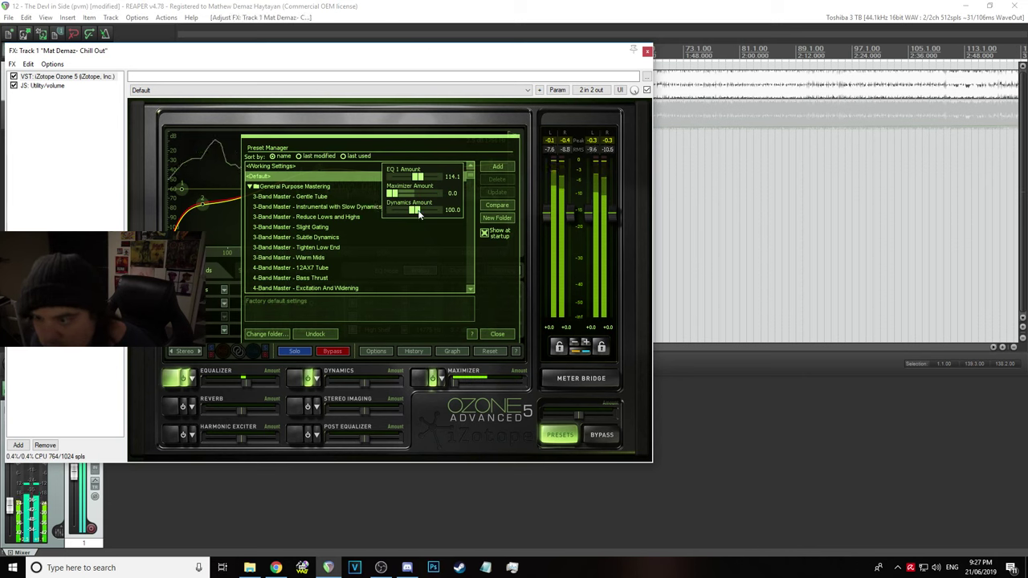
{"action": "left_click_drag", "start_coordinate": [418, 214], "coordinate": [374, 213]}
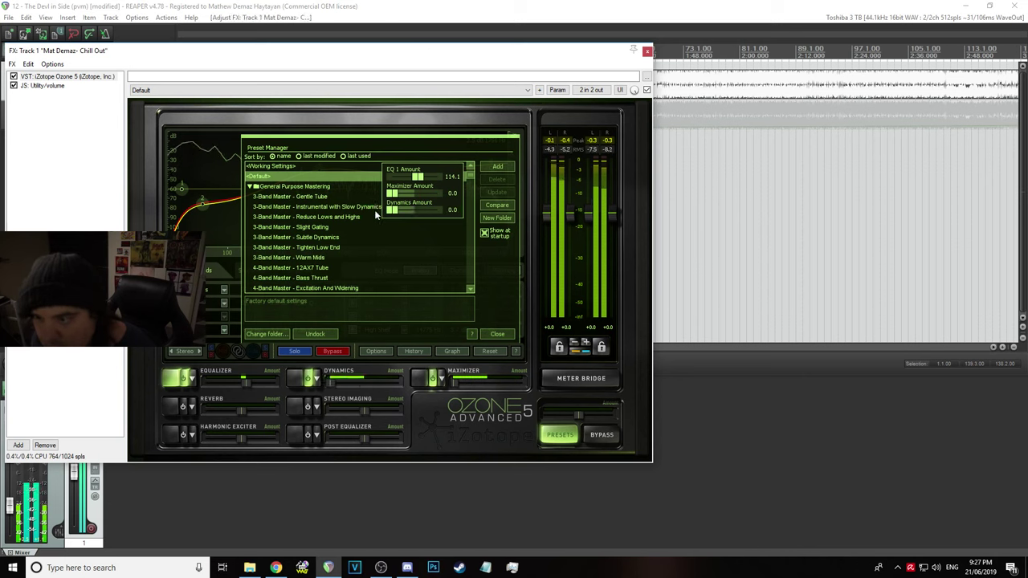
{"action": "left_click_drag", "start_coordinate": [374, 210], "coordinate": [413, 214]}
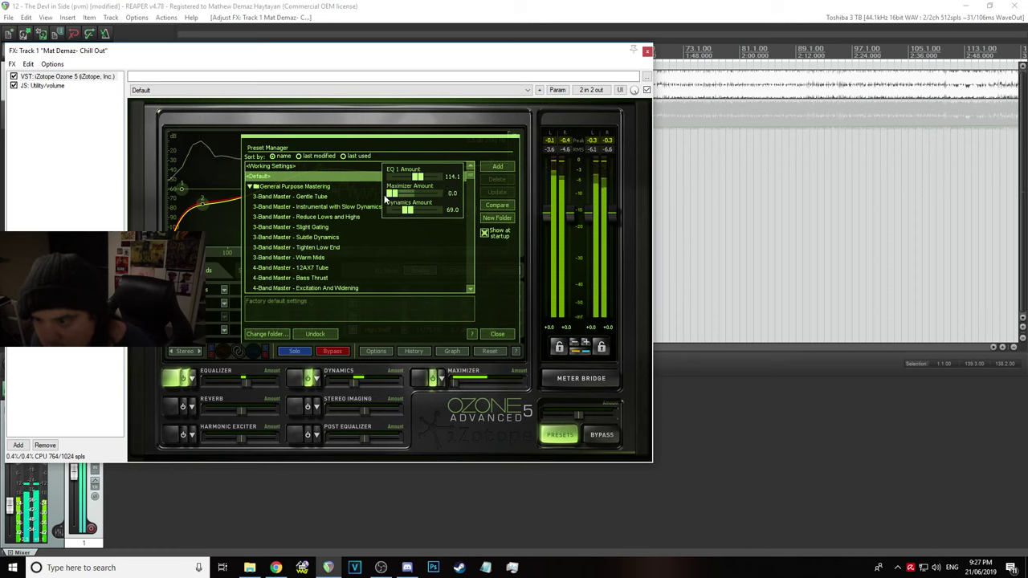
Try a Maximizer Amount of 100.0 during playback and return it to 0.0
{"action": "left_click_drag", "start_coordinate": [342, 59], "coordinate": [349, 175]}
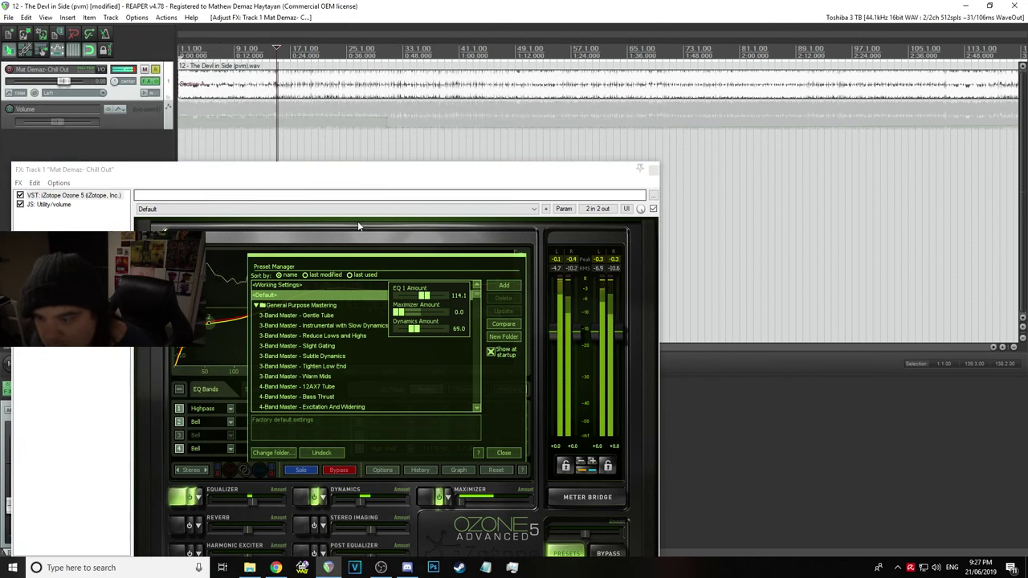
{"action": "left_click_drag", "start_coordinate": [398, 312], "coordinate": [421, 312]}
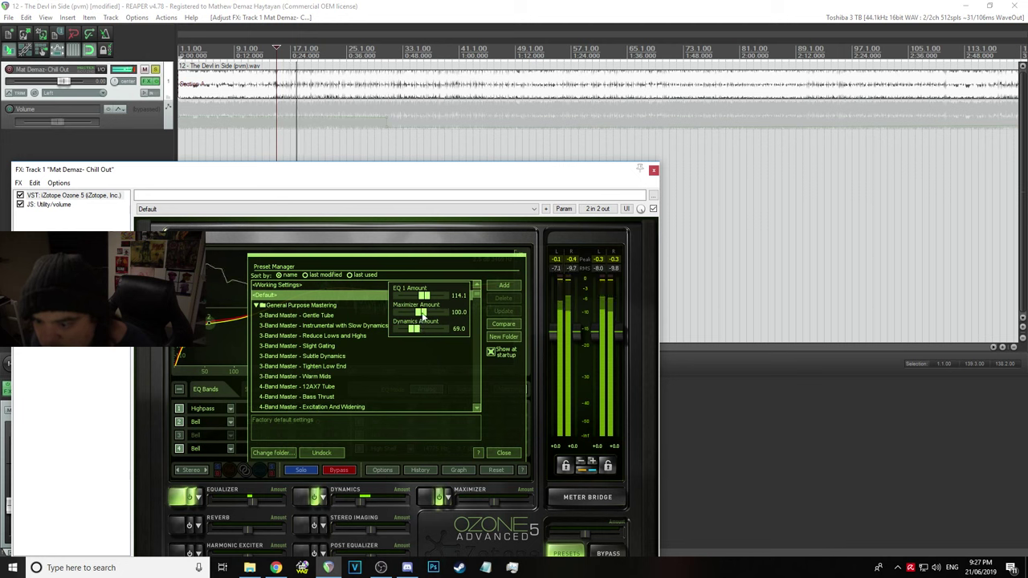
{"action": "left_click_drag", "start_coordinate": [422, 315], "coordinate": [360, 315]}
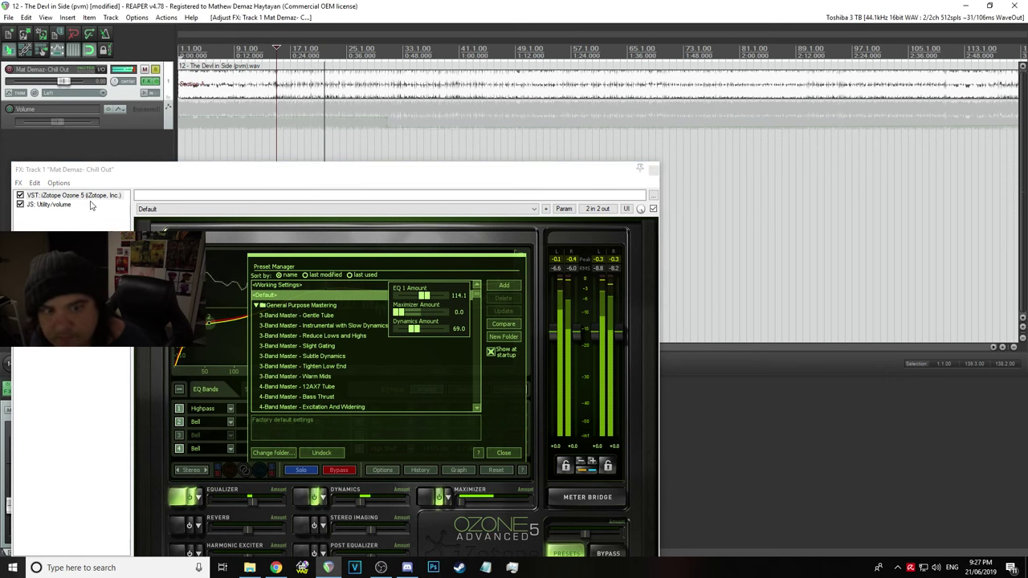
{"action": "key", "text": "space"}
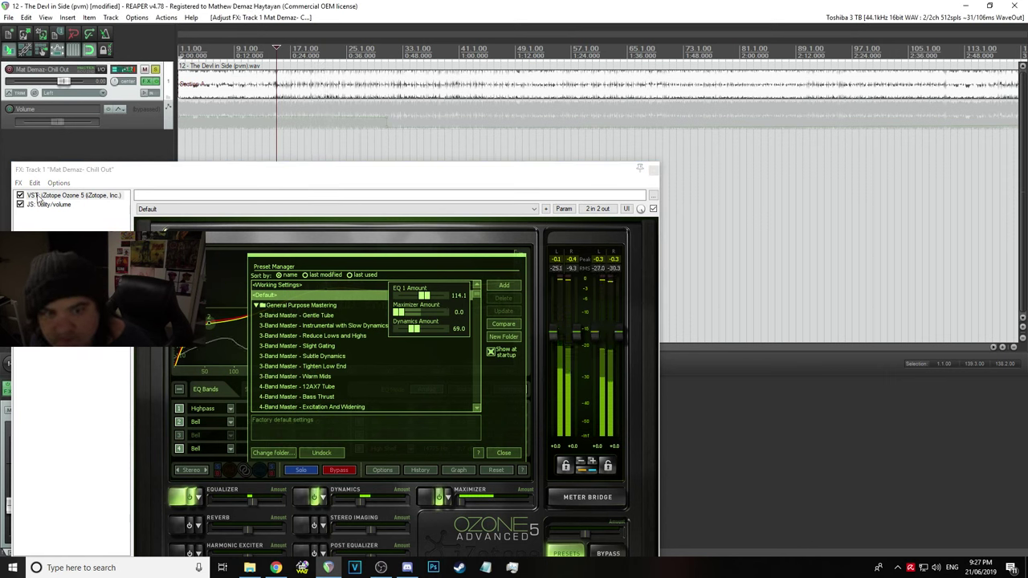
Try the Utility/volume adjustment at 0 dB during playback and return it to 1 dB
{"action": "left_click", "coordinate": [47, 204]}
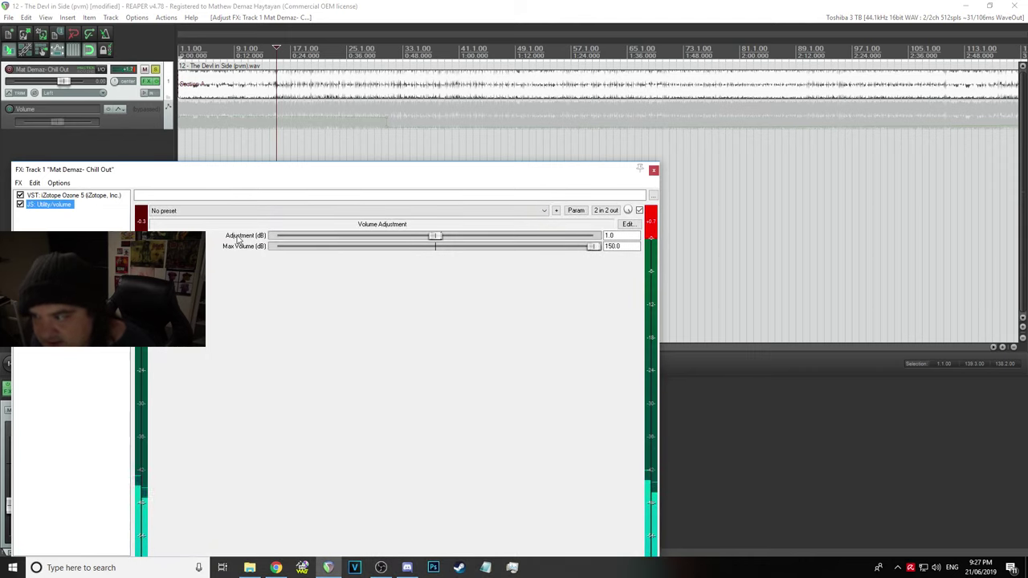
{"action": "key", "text": "space"}
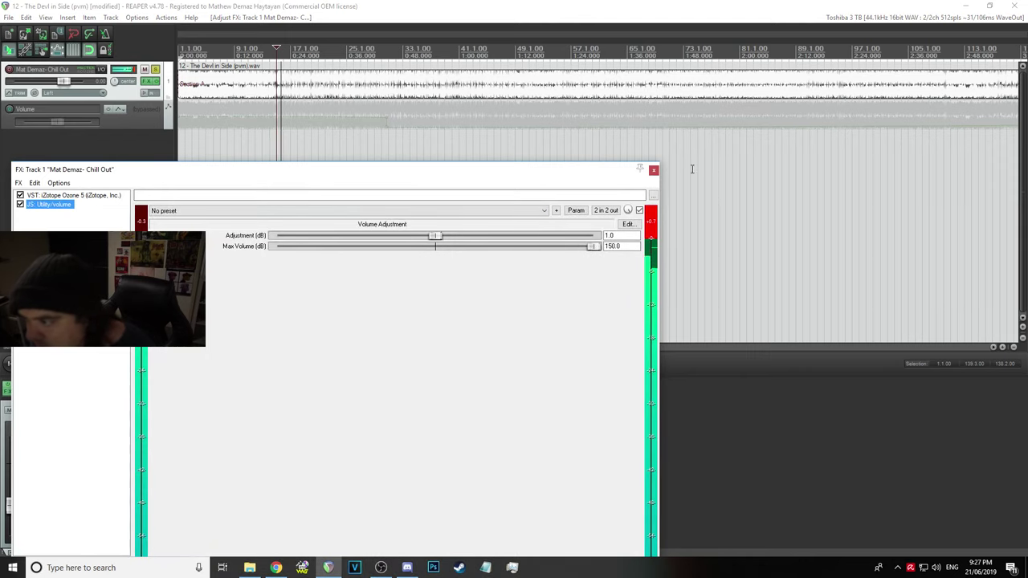
{"action": "left_click", "coordinate": [619, 235]}
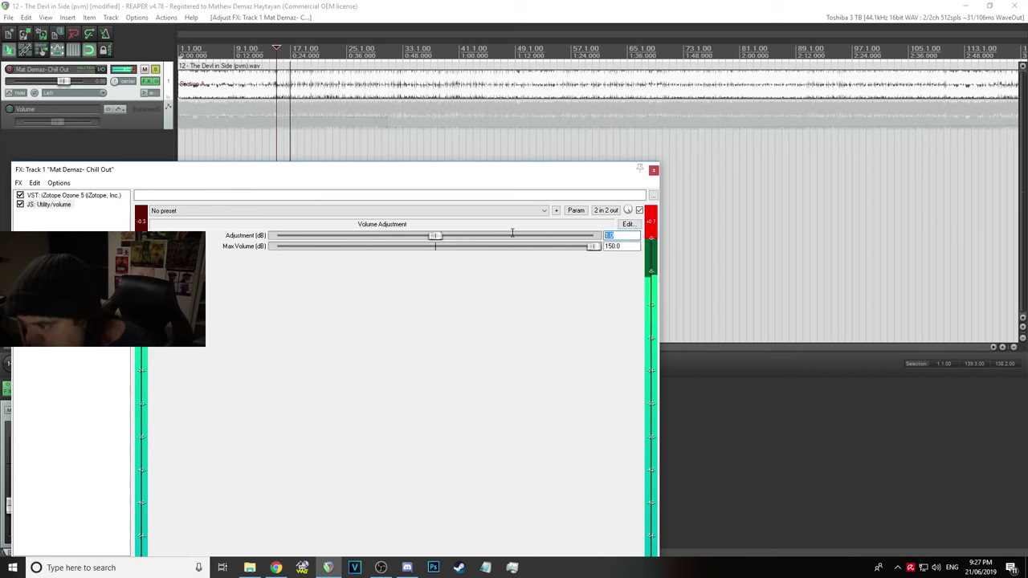
{"action": "type", "text": "0"}
{"action": "key", "text": "Return"}
{"action": "key", "text": "space"}
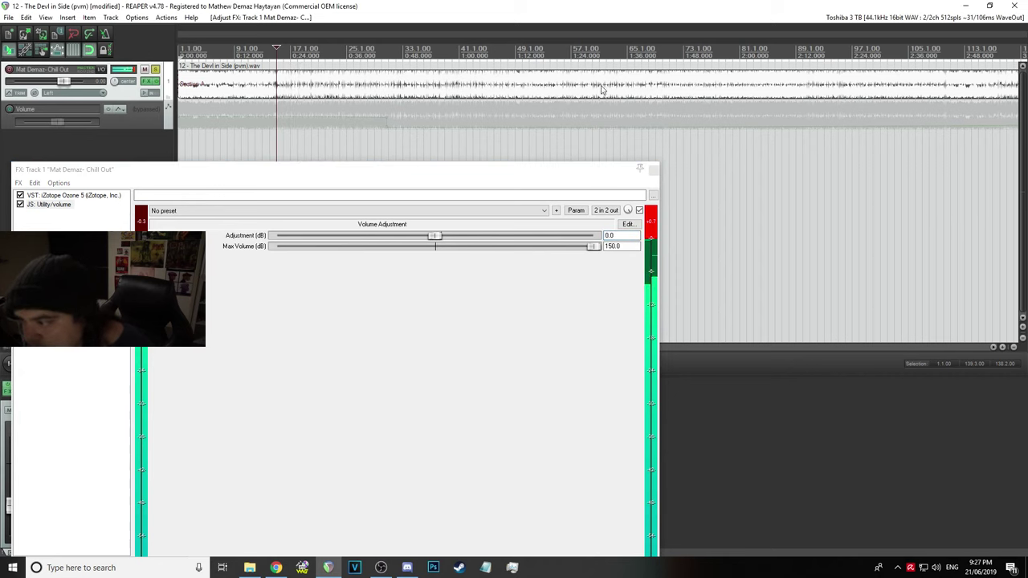
{"action": "left_click", "coordinate": [615, 235]}
{"action": "type", "text": "1"}
{"action": "key", "text": "Return"}
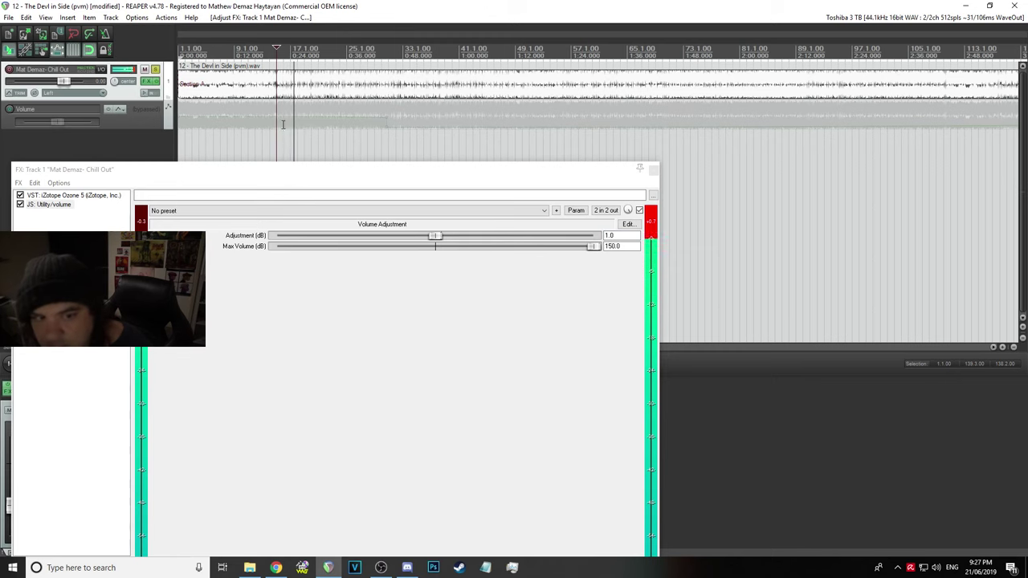
Close the track's effects chain, stop playback and bring the end of the song item into view
{"action": "left_click", "coordinate": [654, 168]}
{"action": "key", "text": "space"}
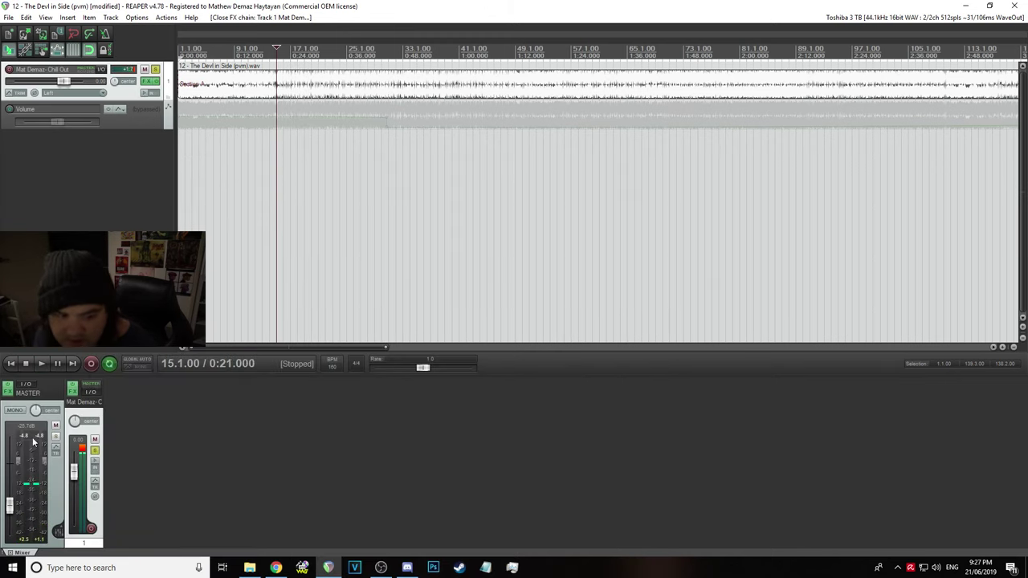
{"action": "scroll", "coordinate": [349, 241], "scroll_direction": "down", "scroll_amount": 5}
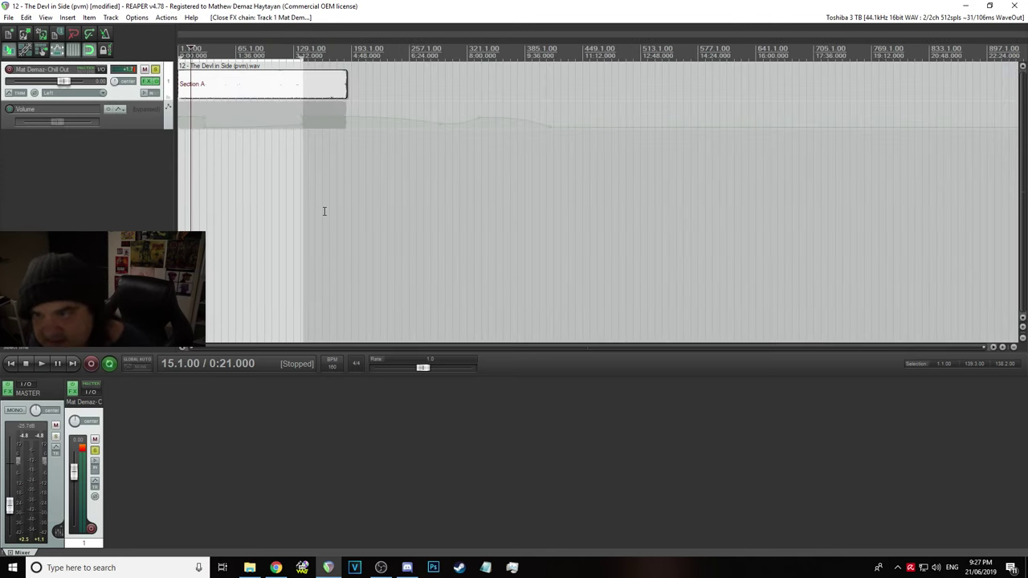
Play the opening of the song from the start a couple of times and stop
{"action": "left_click", "coordinate": [11, 364]}
{"action": "key", "text": "space"}
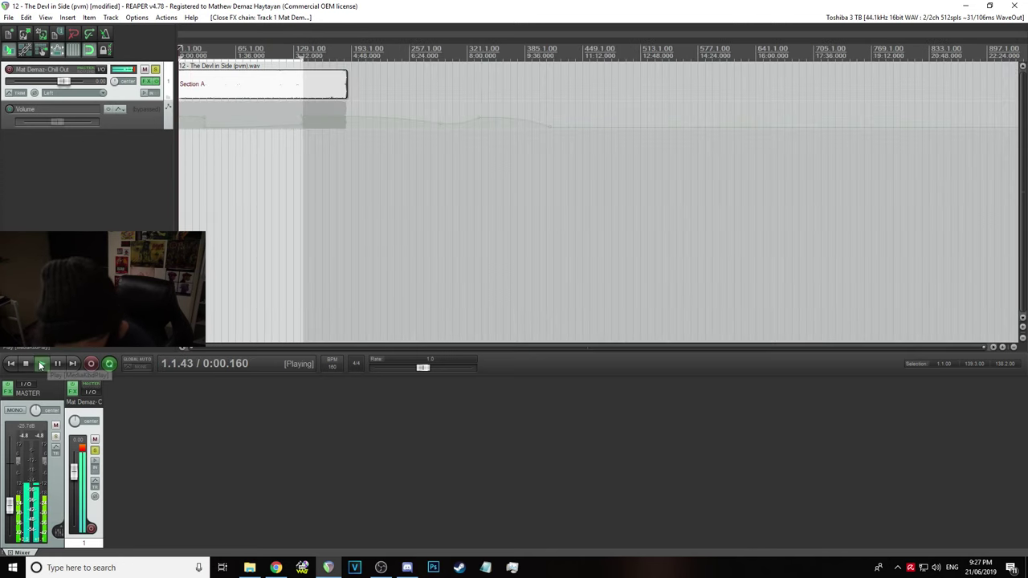
{"action": "left_click", "coordinate": [11, 364]}
{"action": "left_click", "coordinate": [25, 363]}
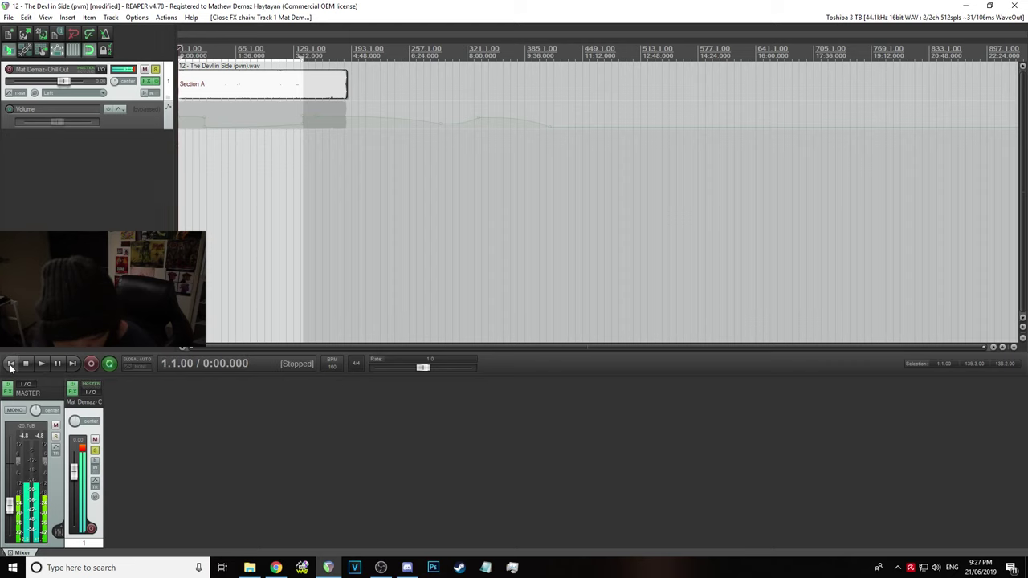
{"action": "left_click", "coordinate": [40, 365]}
{"action": "left_click", "coordinate": [25, 364]}
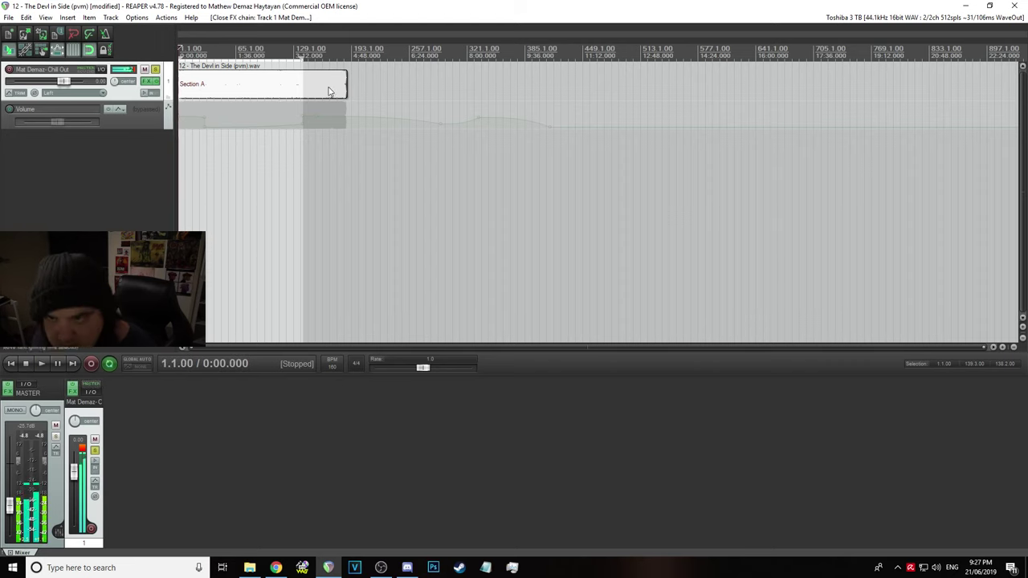
Play the final seconds of the song through the end of its audio and stop
{"action": "left_click", "coordinate": [346, 39]}
{"action": "scroll", "coordinate": [346, 39], "scroll_direction": "up", "scroll_amount": 10}
{"action": "key", "text": "space"}
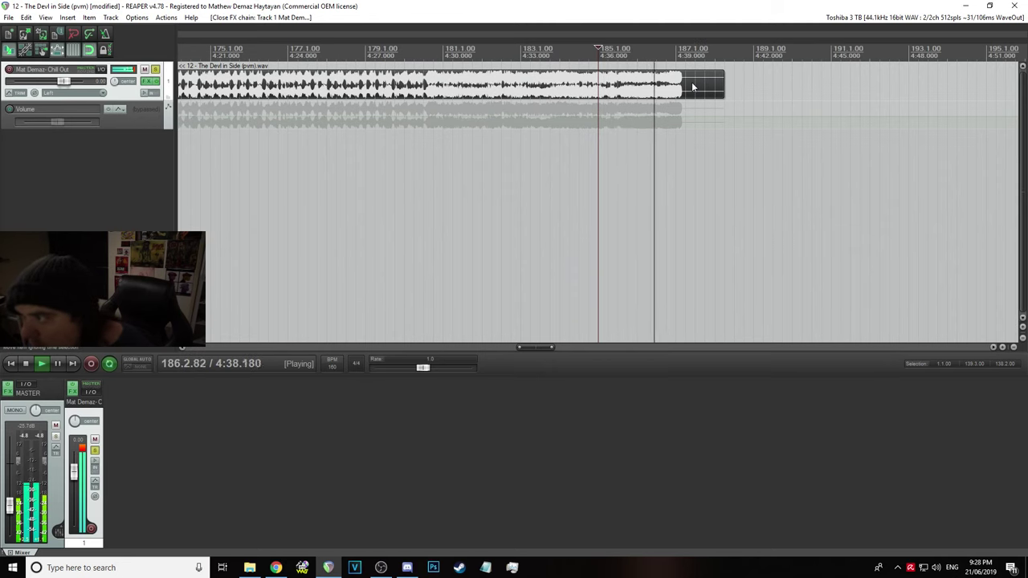
{"action": "scroll", "coordinate": [691, 82], "scroll_direction": "up", "scroll_amount": 5}
{"action": "scroll", "coordinate": [690, 81], "scroll_direction": "down", "scroll_amount": 1}
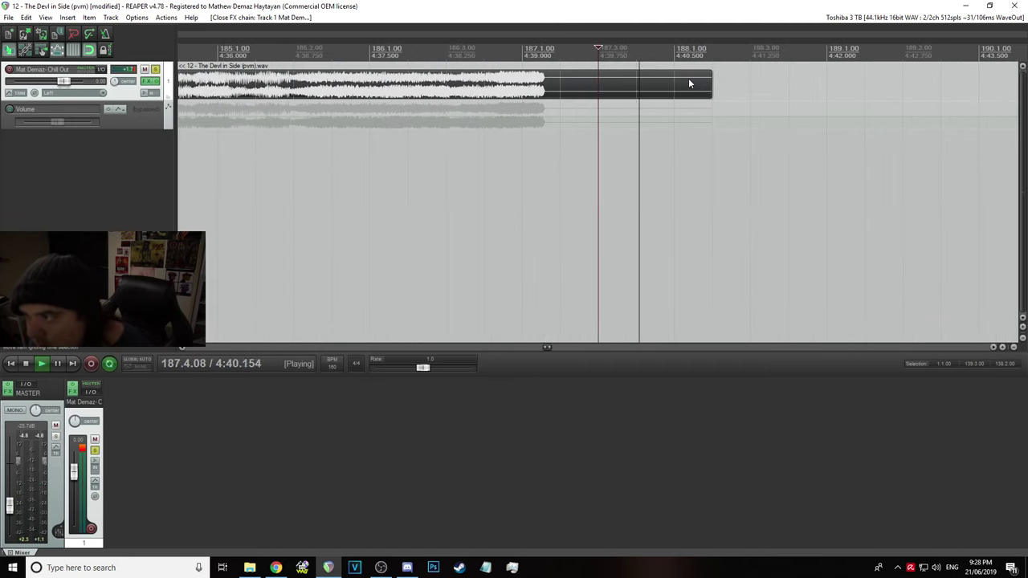
{"action": "key", "text": "space"}
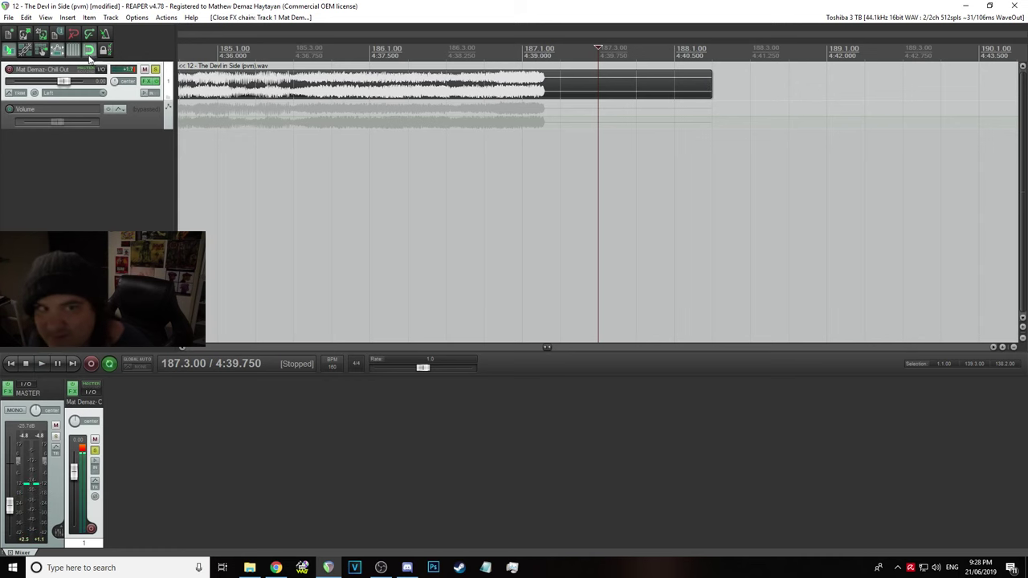
Save the current project and bring the whole song item back into view
{"action": "left_click", "coordinate": [10, 18]}
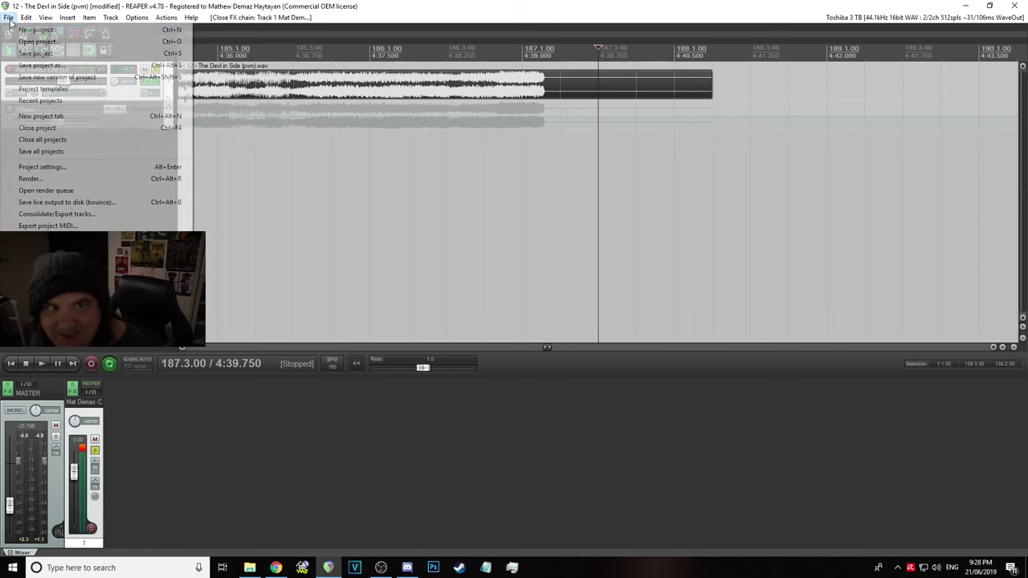
{"action": "left_click", "coordinate": [36, 53]}
{"action": "scroll", "coordinate": [463, 189], "scroll_direction": "down", "scroll_amount": 8}
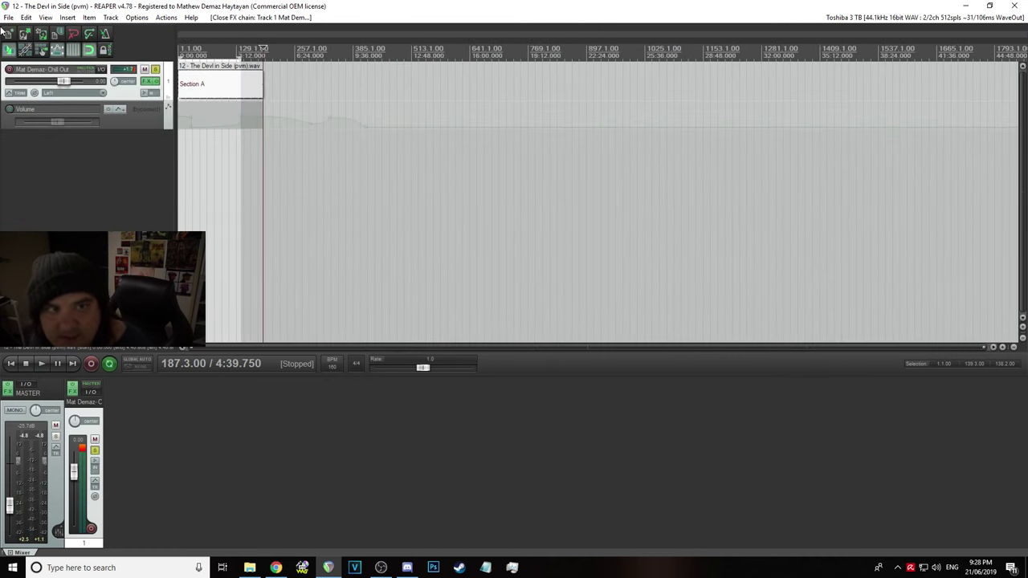
{"action": "left_click", "coordinate": [8, 18]}
{"action": "left_click", "coordinate": [15, 53]}
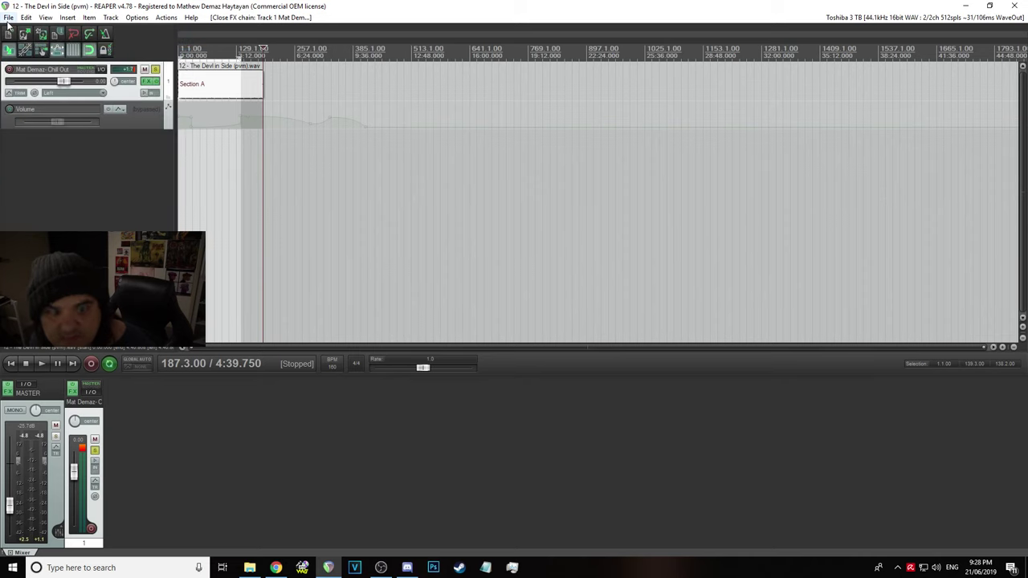
Set the master volume to 0.00 dB and render the entire project to WAV as 12 - The Devl in Side (pvm)
{"action": "left_click_drag", "start_coordinate": [9, 506], "coordinate": [10, 462]}
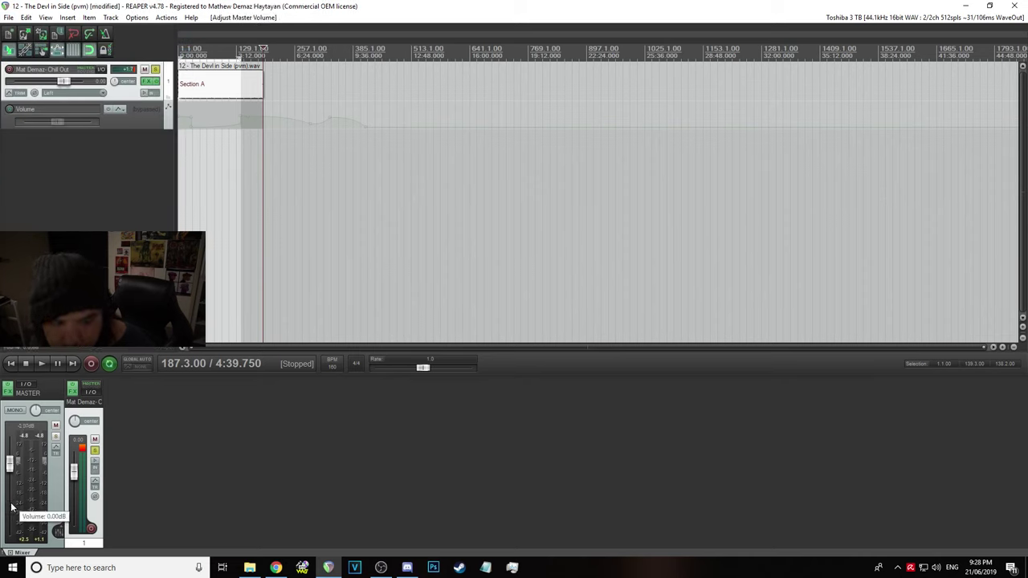
{"action": "left_click", "coordinate": [8, 17]}
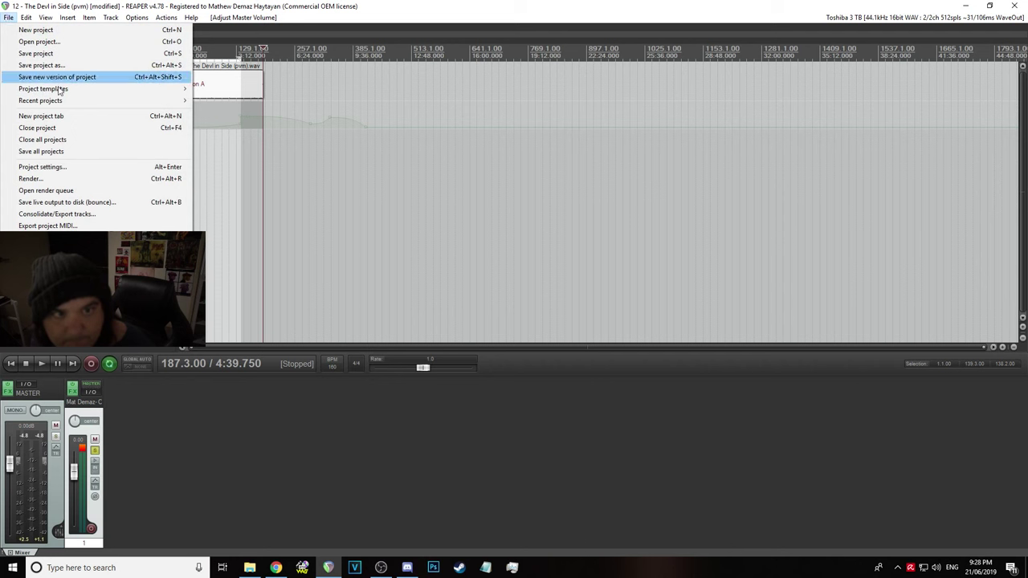
{"action": "left_click", "coordinate": [48, 179]}
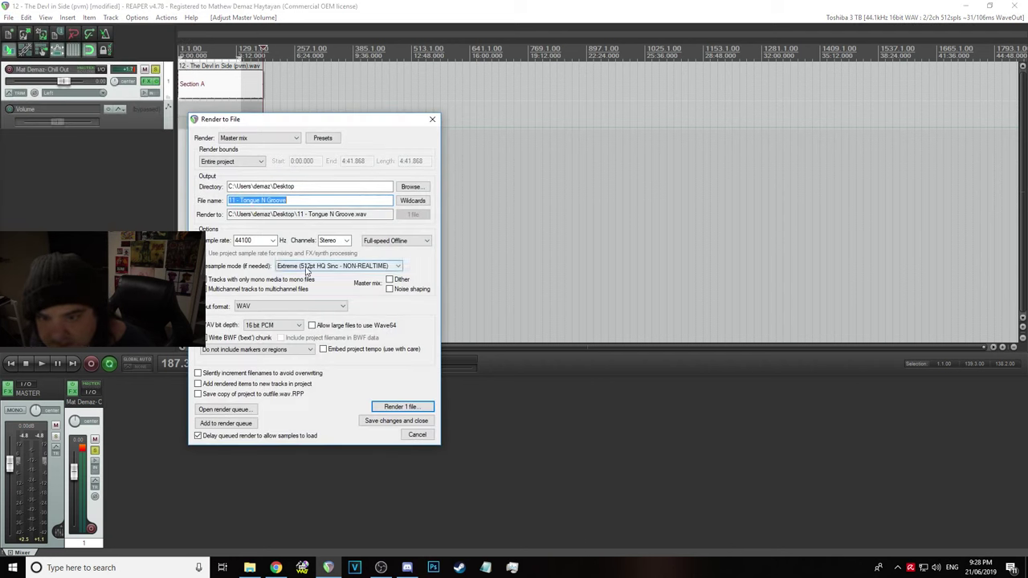
{"action": "type", "text": "12 - The Devl in Side (pvm)"}
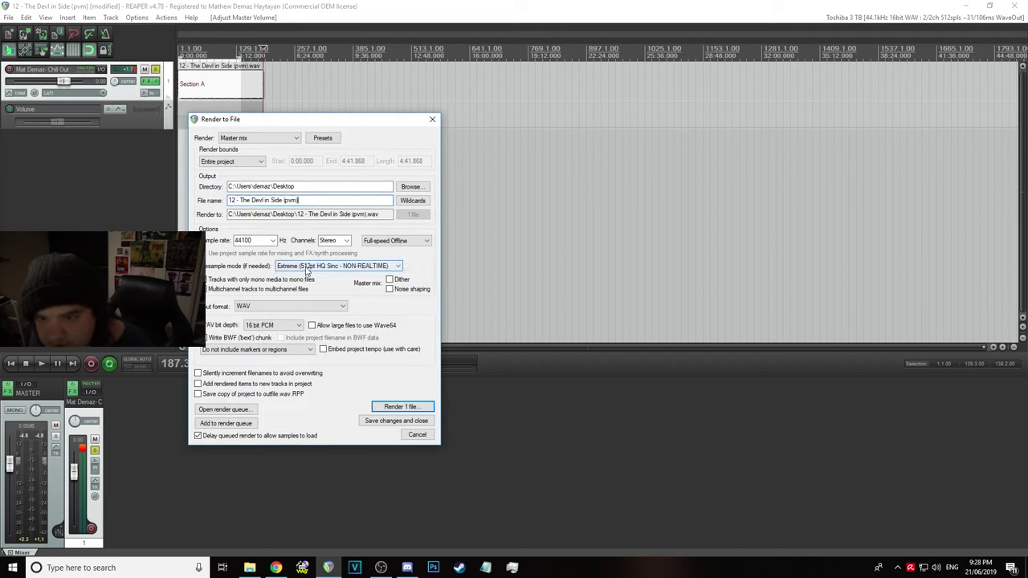
{"action": "left_click", "coordinate": [391, 407]}
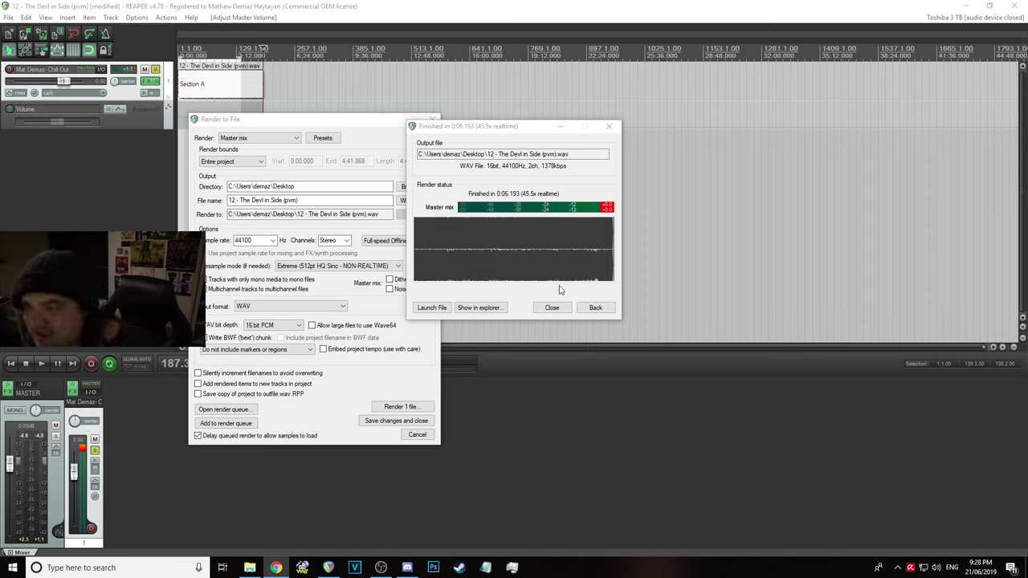
{"action": "left_click", "coordinate": [548, 308]}
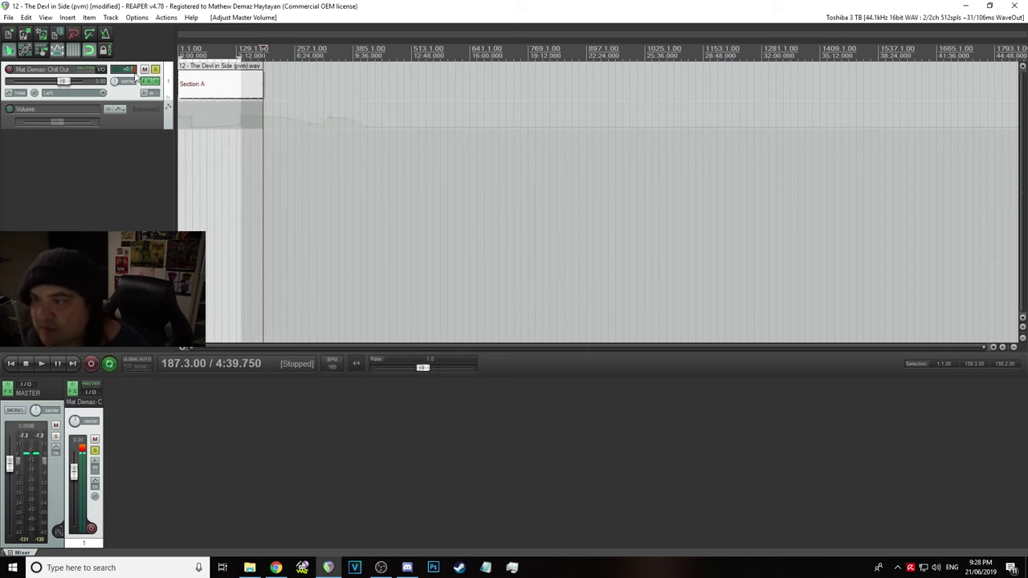
Save the project and save a copy as 13 - Tied Down Ta Runnin' in Vocals Project Files, taking the name from the song's file
{"action": "left_click", "coordinate": [7, 17]}
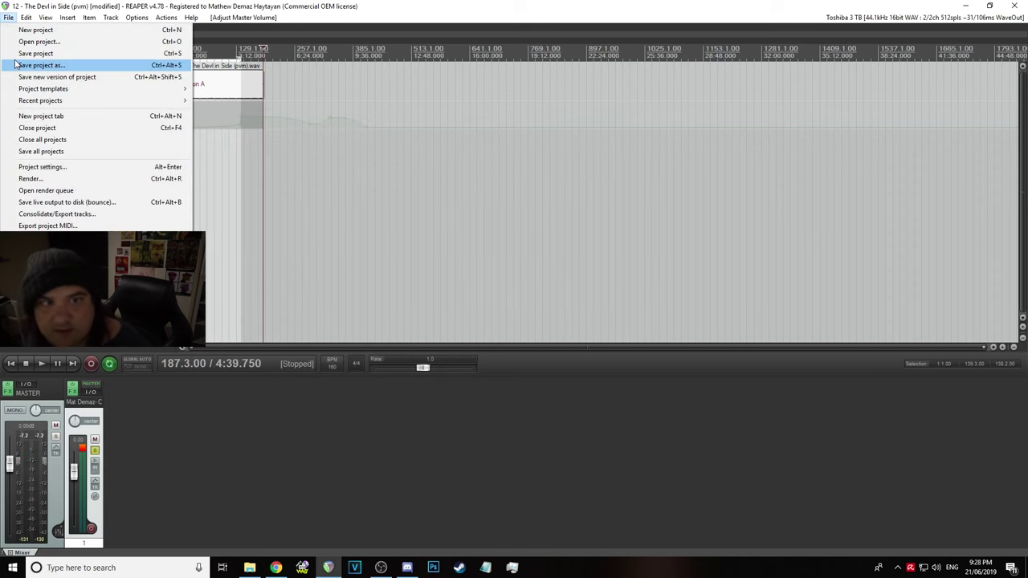
{"action": "left_click", "coordinate": [18, 54]}
{"action": "left_click", "coordinate": [7, 17]}
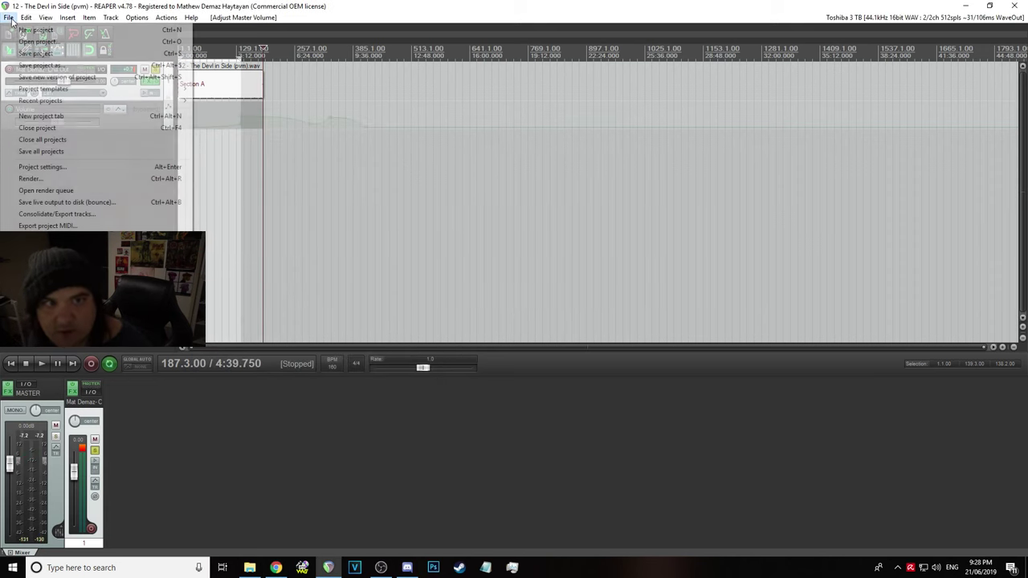
{"action": "left_click", "coordinate": [36, 65]}
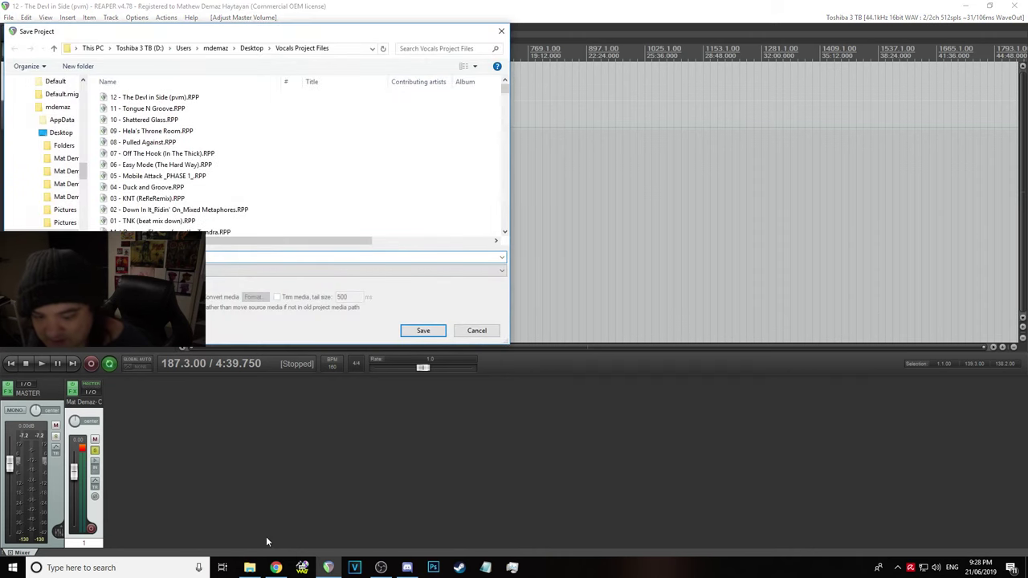
{"action": "left_click", "coordinate": [250, 568]}
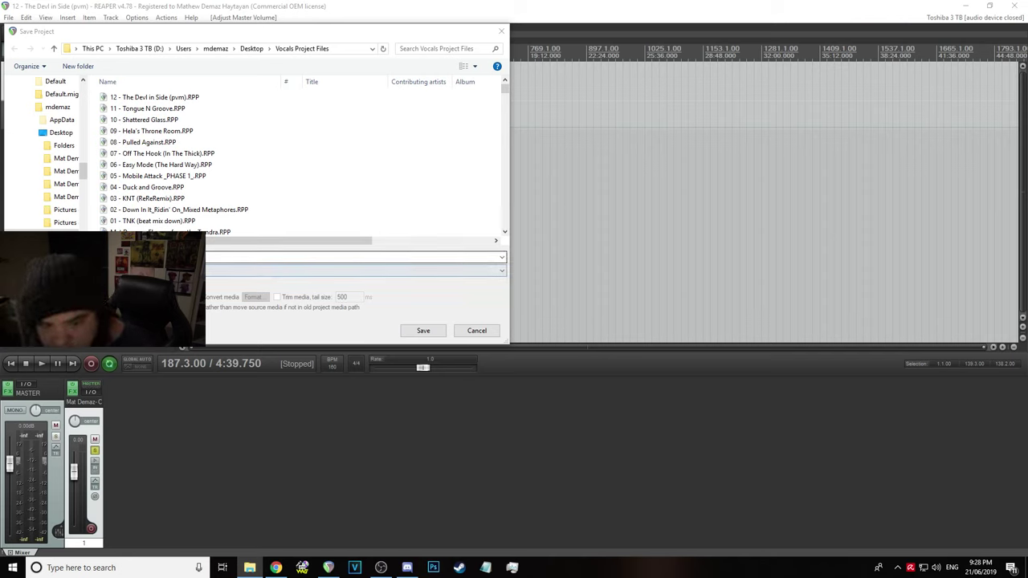
{"action": "left_click", "coordinate": [183, 289]}
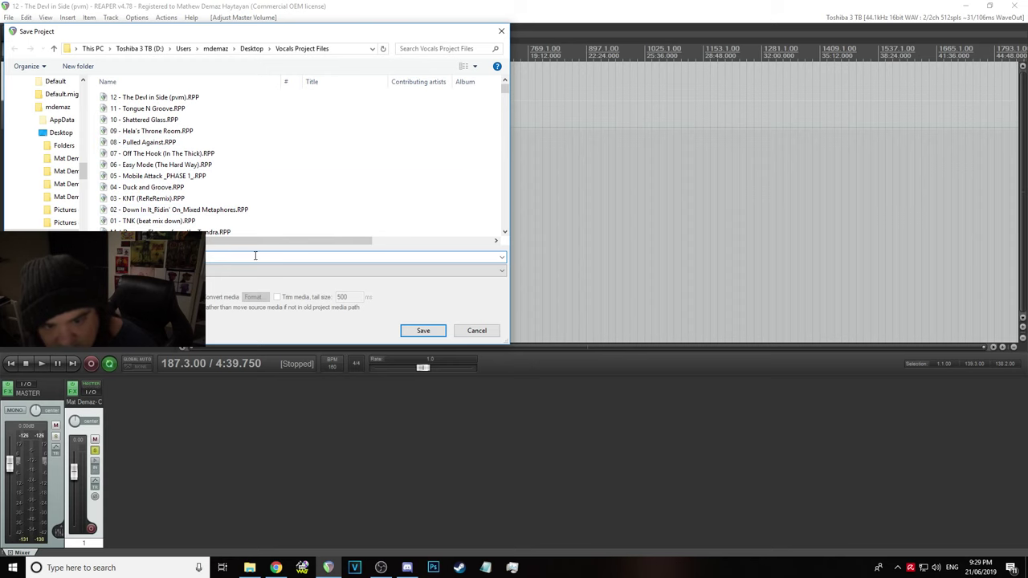
{"action": "left_click", "coordinate": [420, 331]}
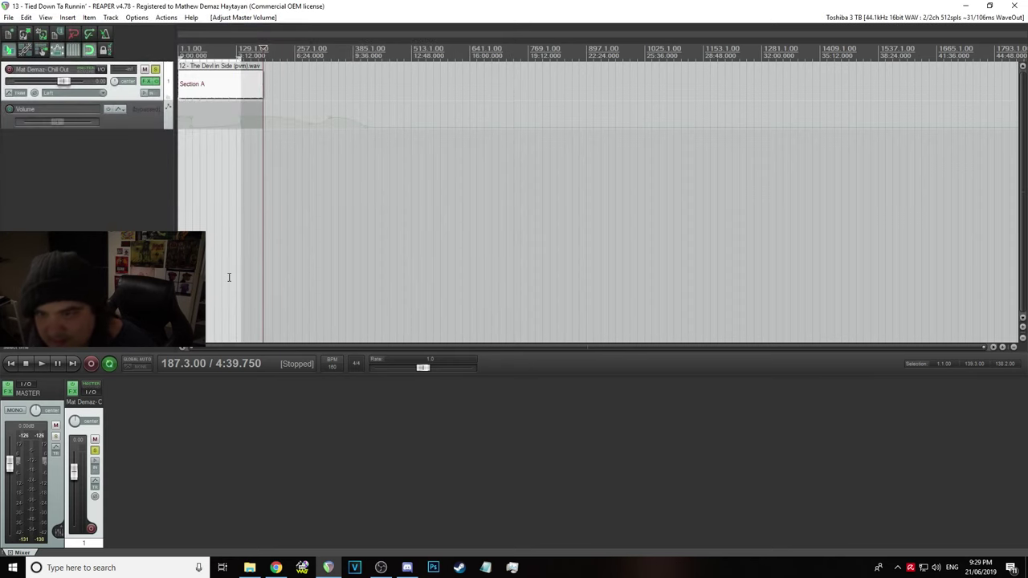
Bypass the track's effects and replace the old song item with 13 - Tied Down Ta Runnin'.wav at the project start
{"action": "left_click", "coordinate": [150, 82]}
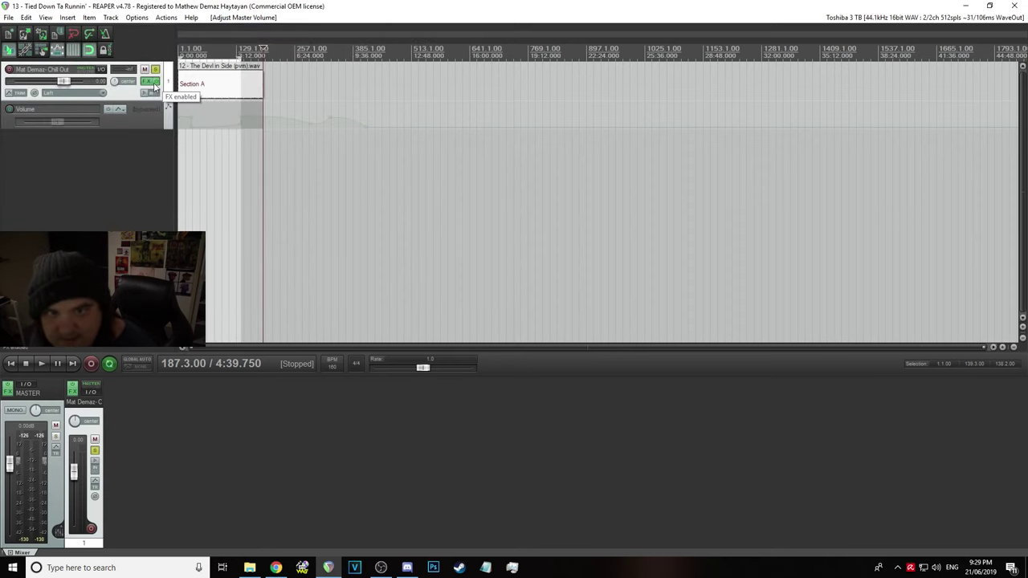
{"action": "left_click", "coordinate": [207, 89]}
{"action": "key", "text": "Delete"}
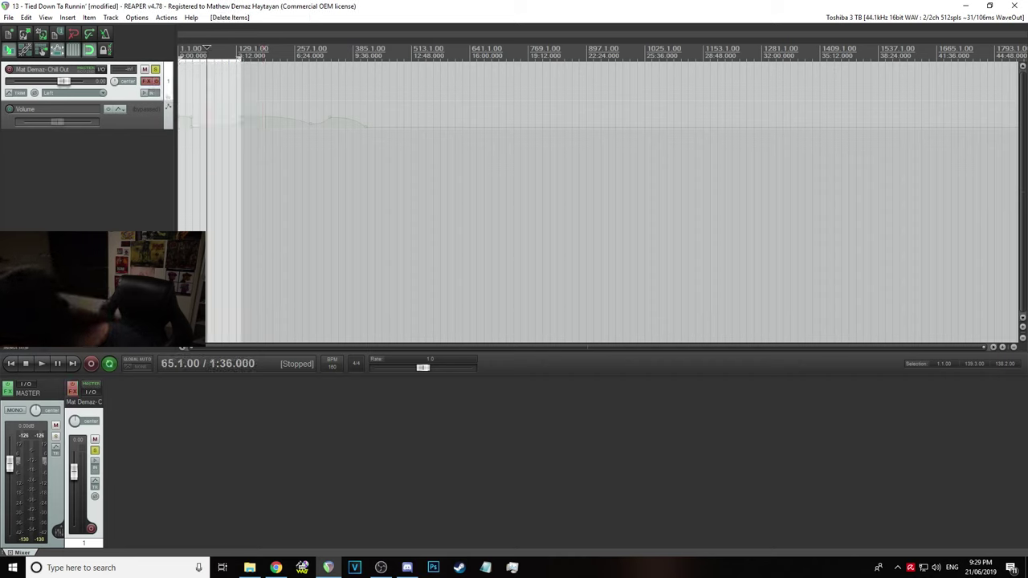
{"action": "left_click_drag", "start_coordinate": [1016, 345], "coordinate": [187, 102]}
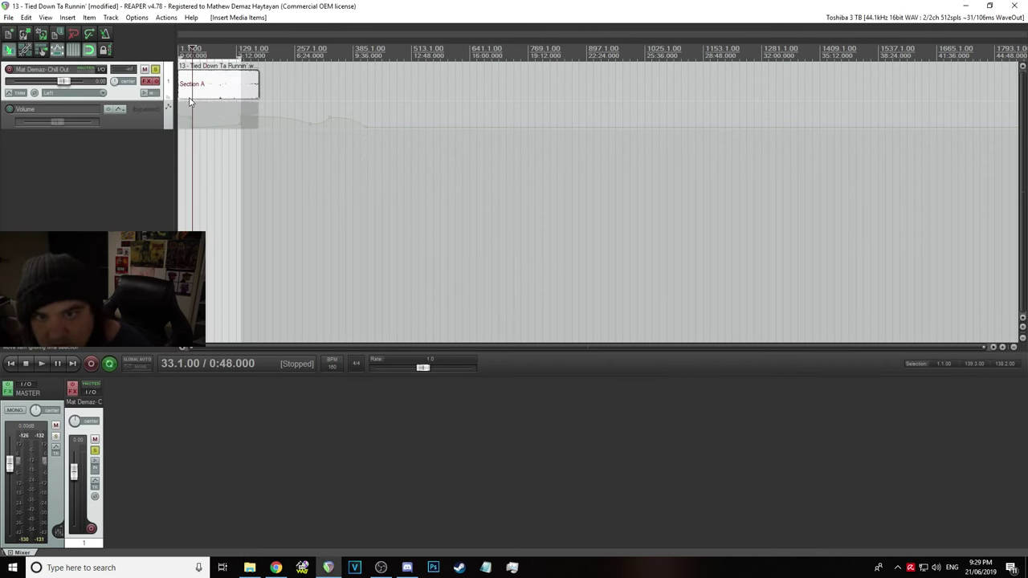
{"action": "scroll", "coordinate": [260, 98], "scroll_direction": "up", "scroll_amount": 10}
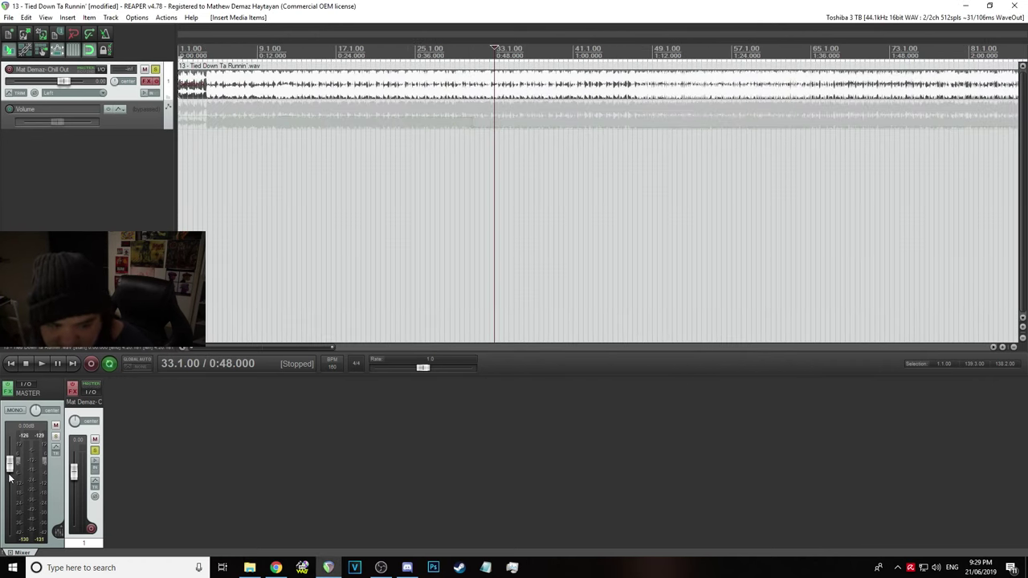
Lower the master volume to -21.9 dB and play the new song from its opening and from about 0:45
{"action": "mouse_move", "coordinate": [12, 465]}
{"action": "left_click_drag", "start_coordinate": [12, 464], "coordinate": [62, 479]}
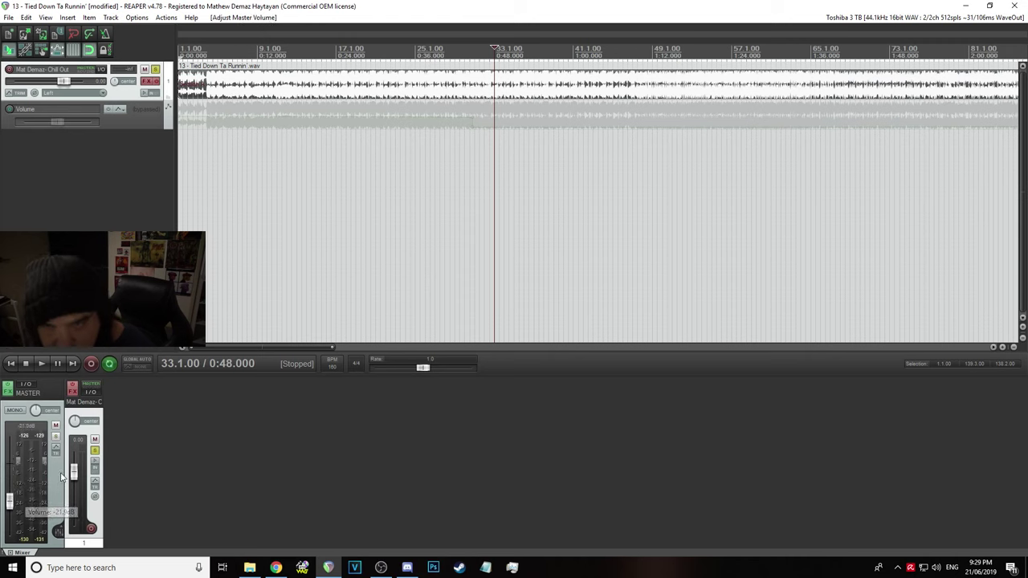
{"action": "left_click", "coordinate": [247, 50]}
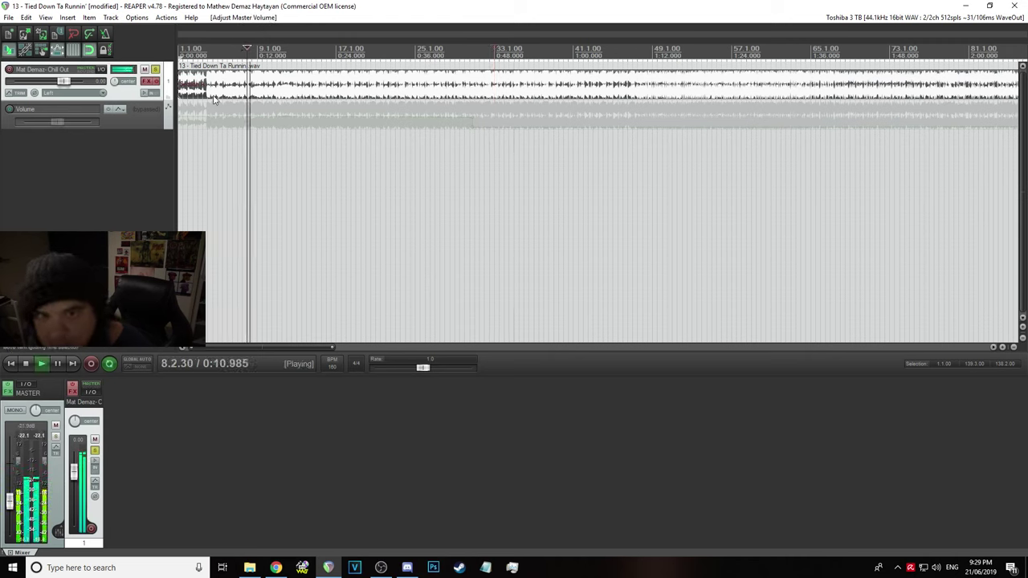
{"action": "left_click", "coordinate": [11, 366]}
{"action": "left_click", "coordinate": [474, 50]}
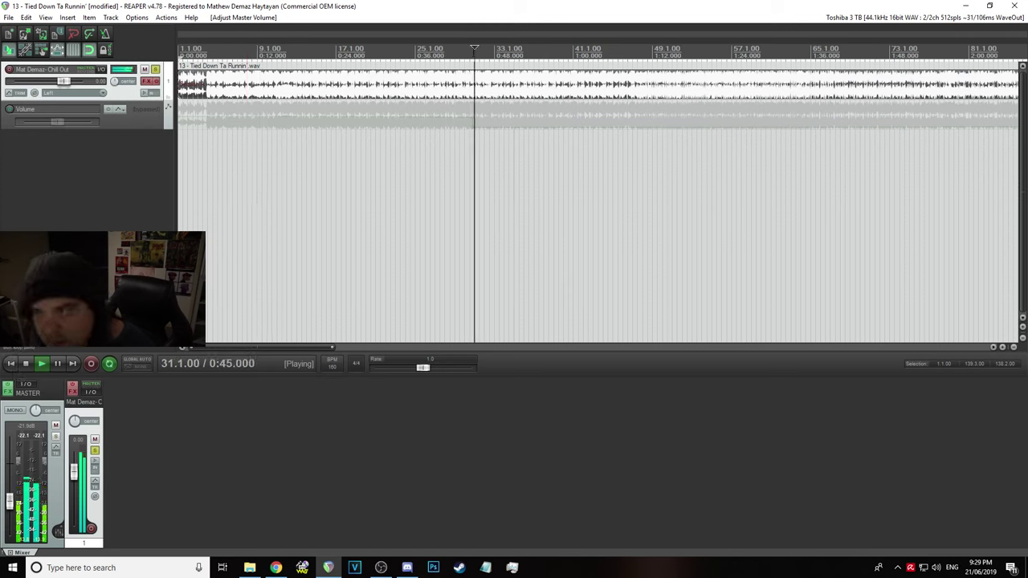
Set the Utility/volume adjustment to 0 dB in the track's effects chain and enable the track's effects
{"action": "left_click", "coordinate": [149, 83]}
{"action": "left_click", "coordinate": [640, 209]}
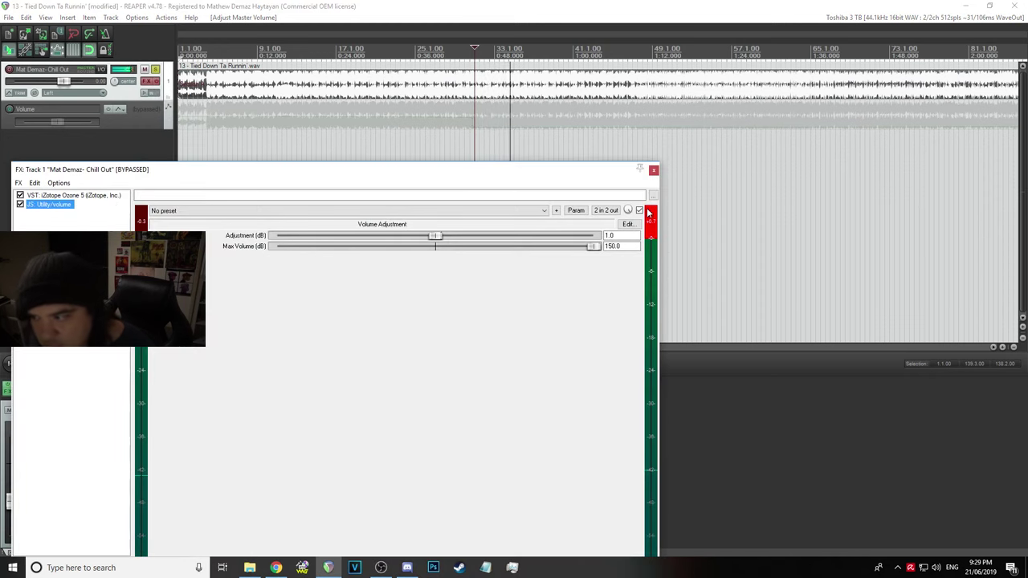
{"action": "double_click", "coordinate": [620, 235]}
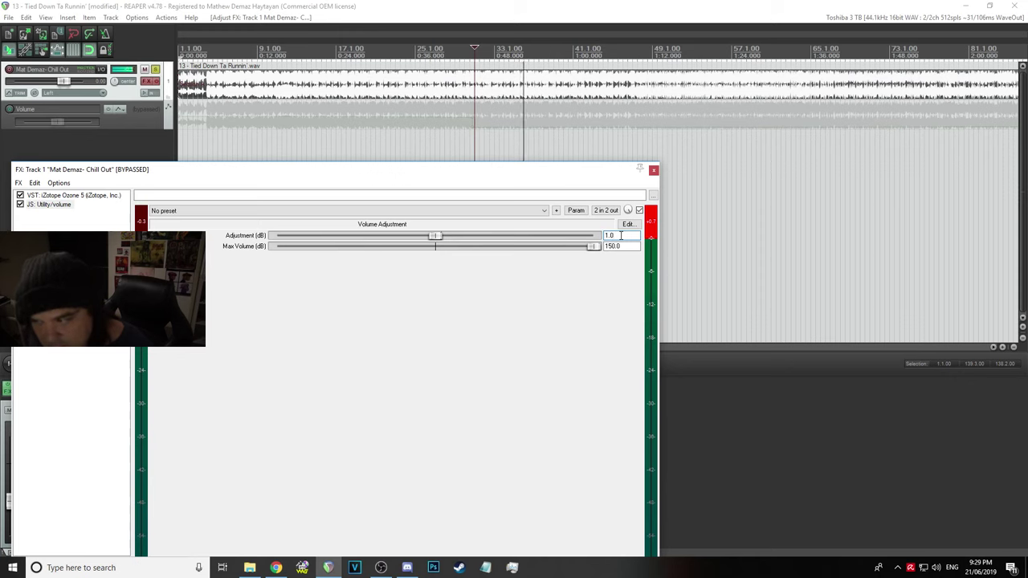
{"action": "type", "text": "0"}
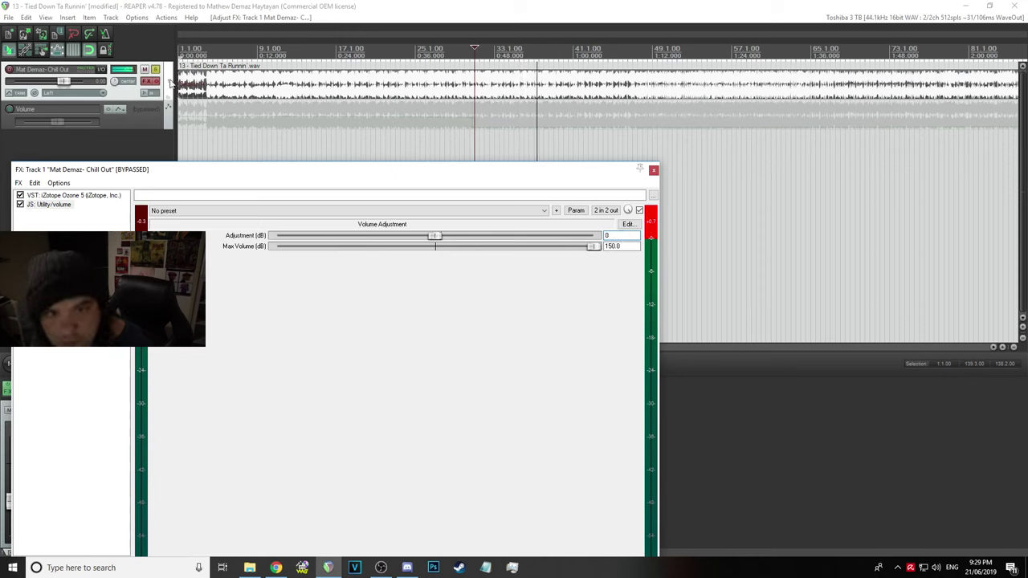
{"action": "left_click", "coordinate": [158, 81]}
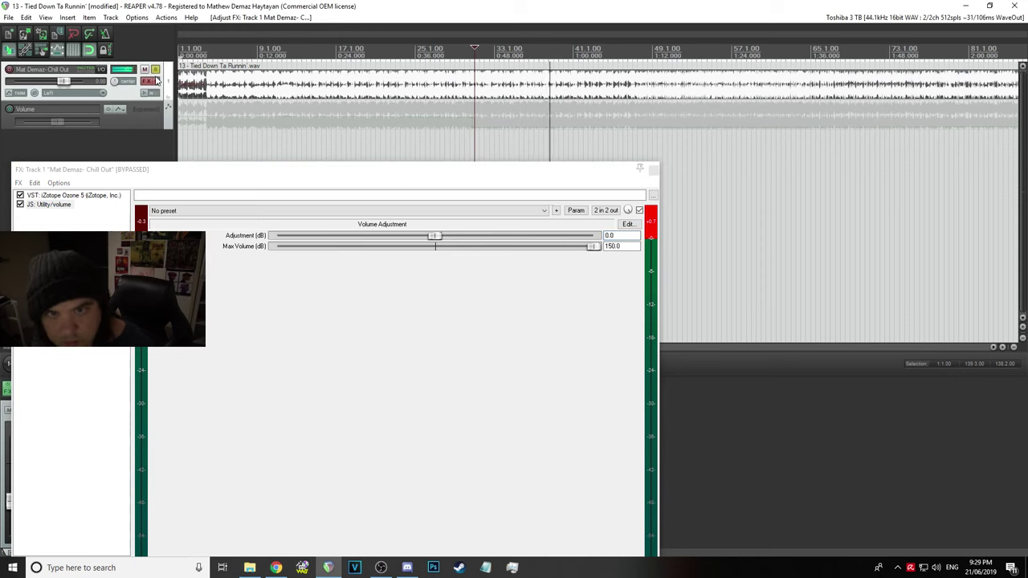
{"action": "left_click", "coordinate": [157, 81]}
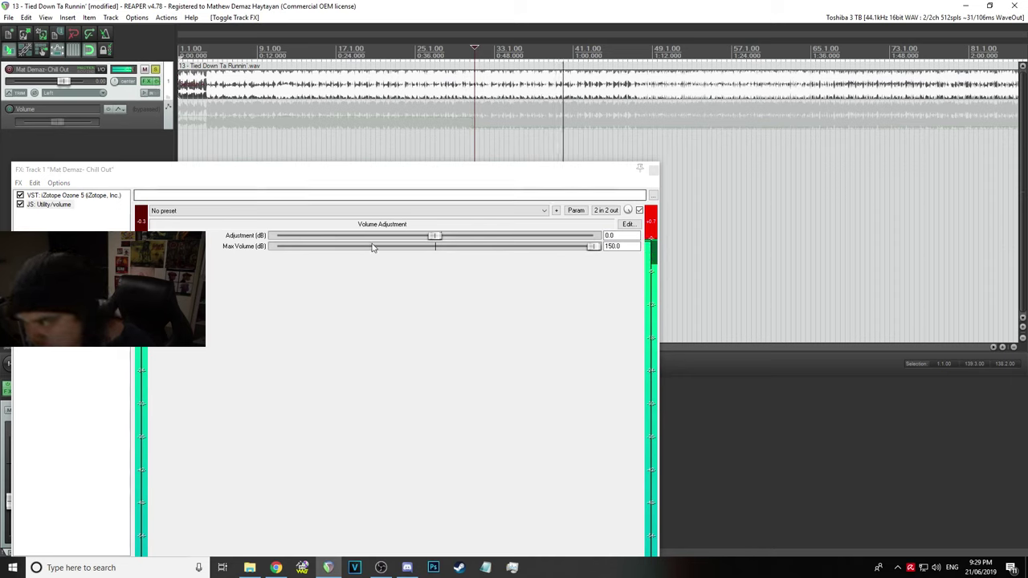
Bypass Ozone 5, set the Utility/volume adjustment to 1 dB, and re-enable Ozone 5
{"action": "left_click", "coordinate": [21, 195]}
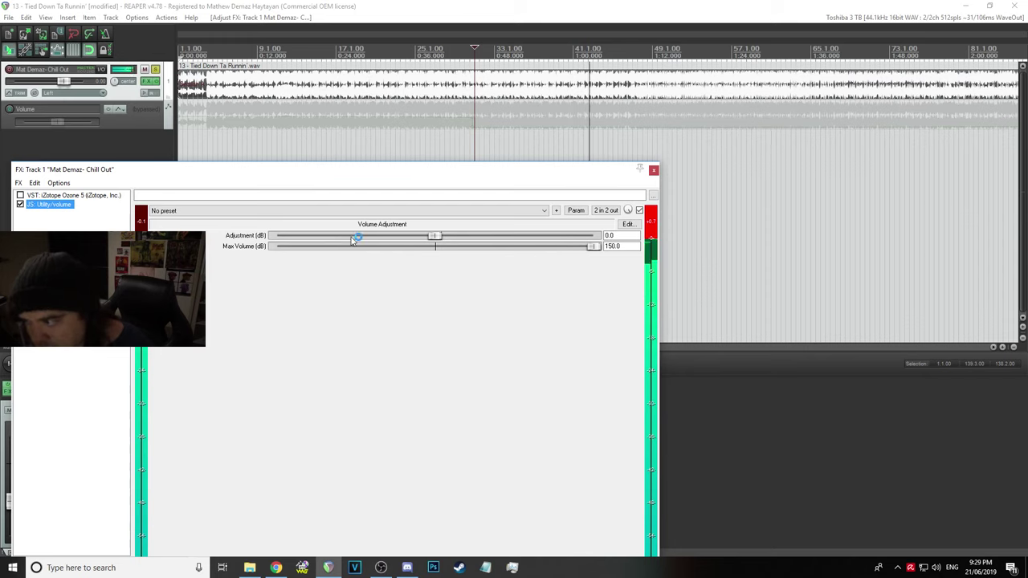
{"action": "left_click", "coordinate": [613, 236]}
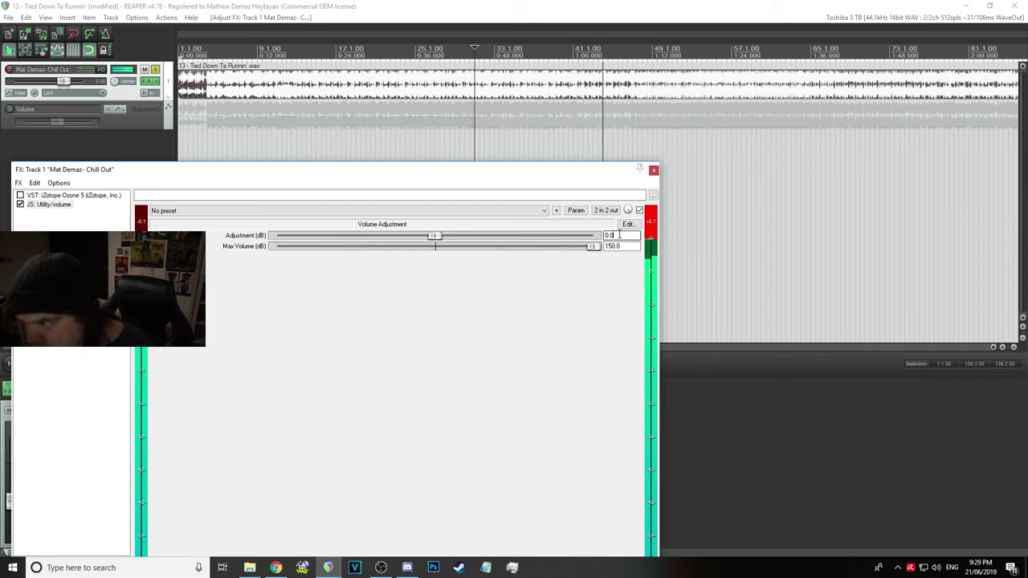
{"action": "type", "text": "1"}
{"action": "left_click", "coordinate": [472, 6]}
{"action": "left_click", "coordinate": [21, 195]}
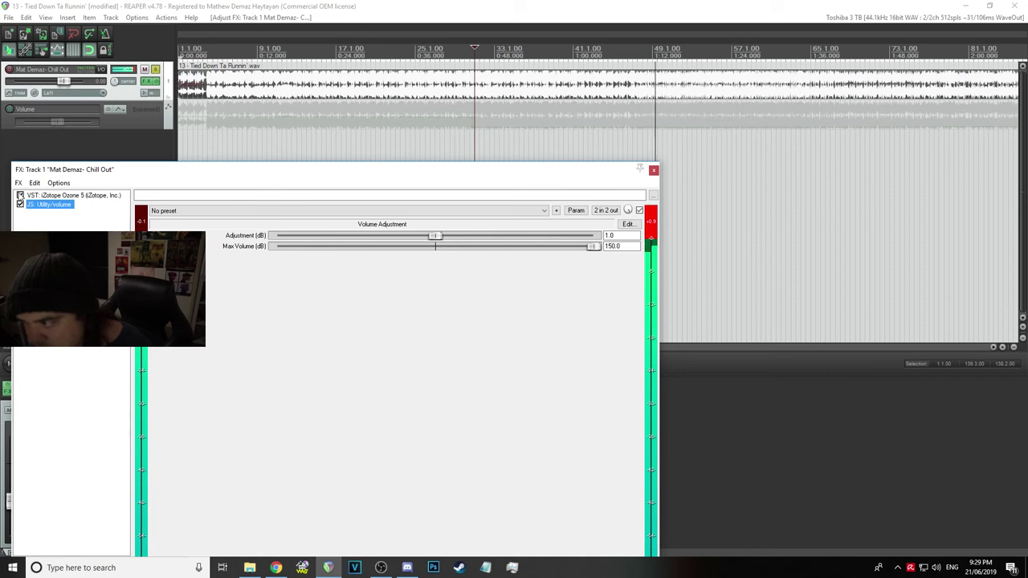
Play the song from its start and from about 0:15 to check the level, and close the effects window
{"action": "left_click_drag", "start_coordinate": [156, 169], "coordinate": [332, 135]}
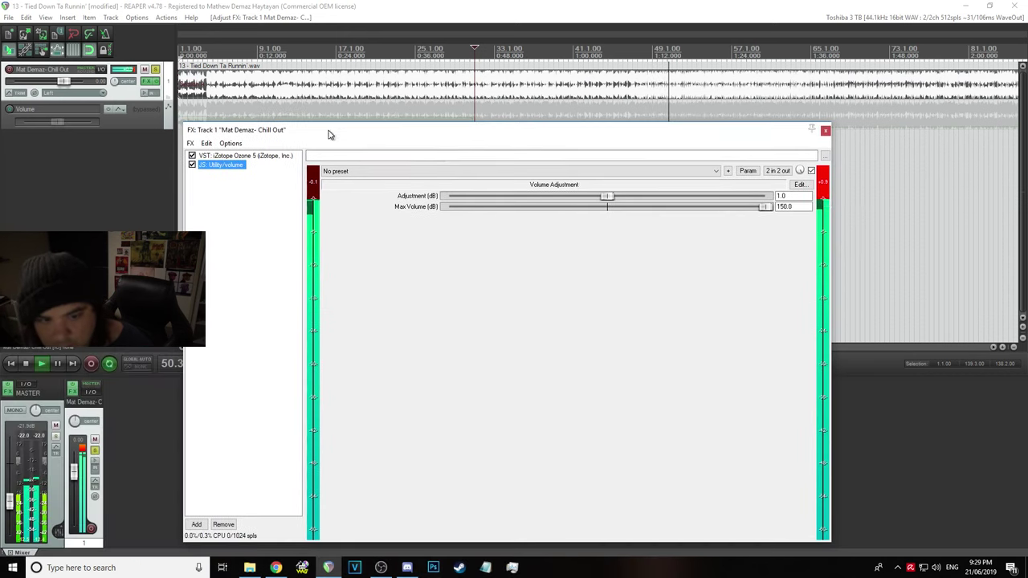
{"action": "left_click", "coordinate": [227, 45]}
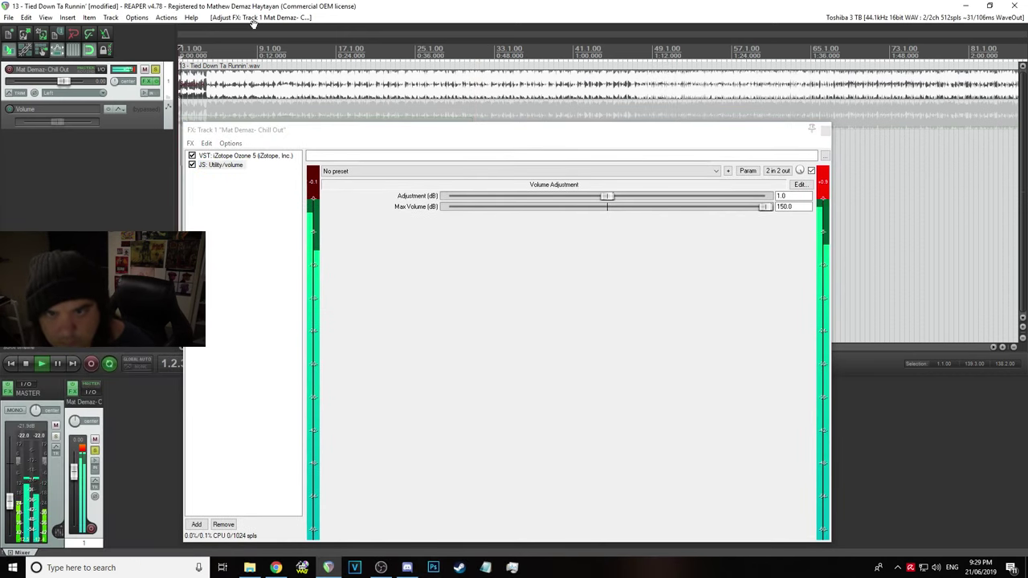
{"action": "left_click", "coordinate": [282, 48]}
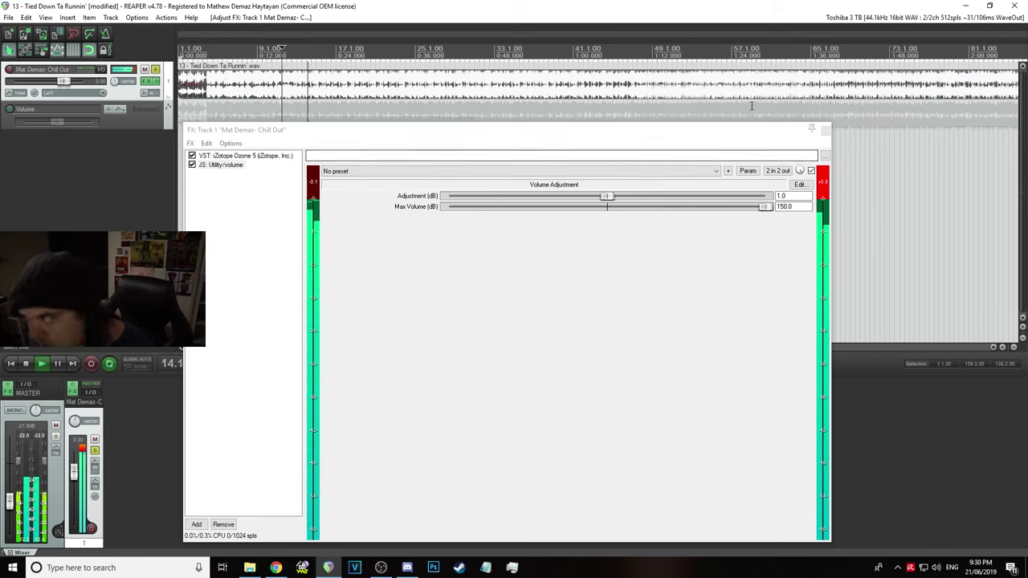
{"action": "left_click", "coordinate": [825, 132]}
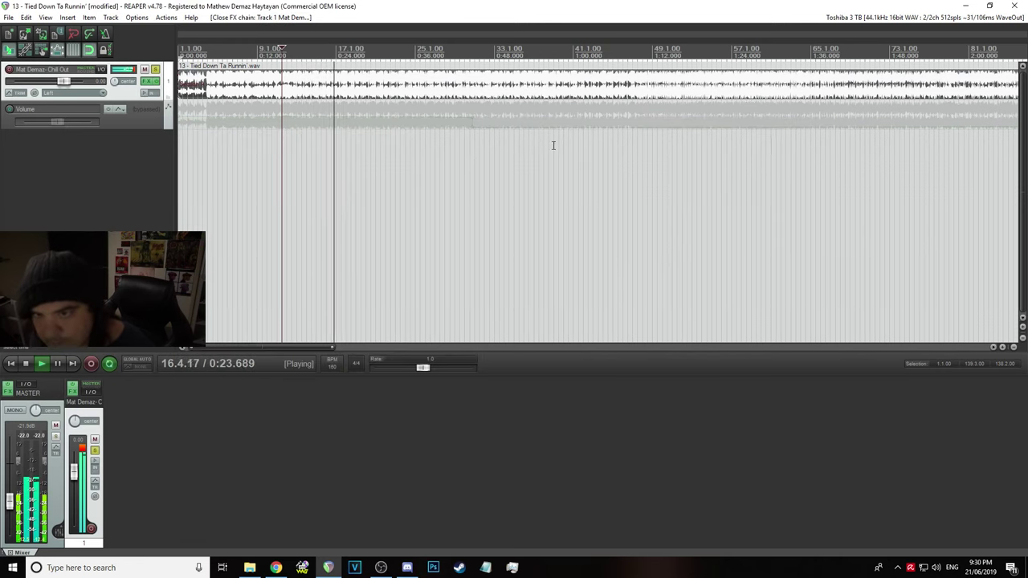
Stop playback and align the song item with the project start
{"action": "scroll", "coordinate": [562, 142], "scroll_direction": "down", "scroll_amount": 5}
{"action": "key", "text": "space"}
{"action": "left_click_drag", "start_coordinate": [273, 97], "coordinate": [269, 98]}
{"action": "left_click", "coordinate": [26, 363]}
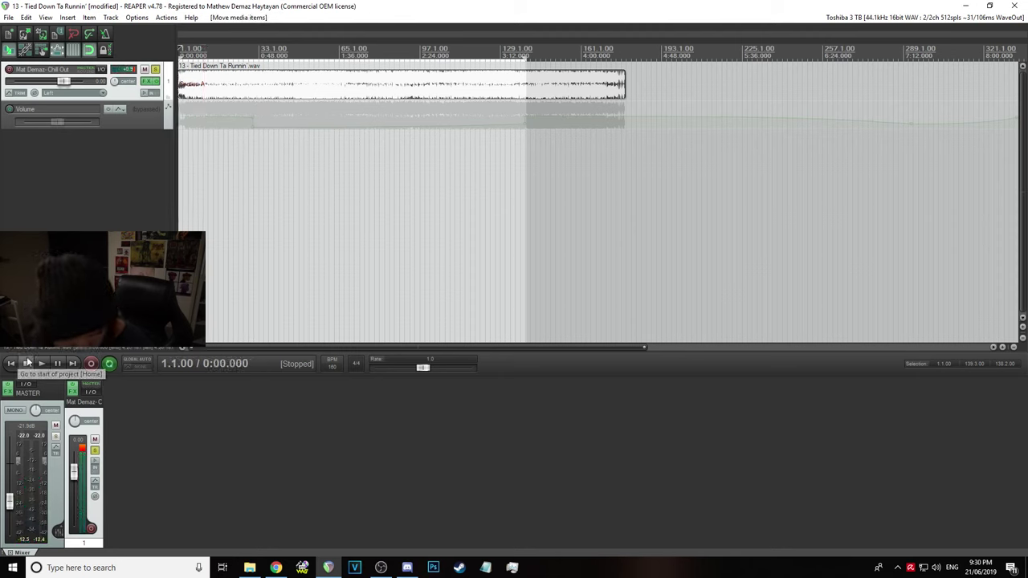
Play the last seconds of the song from about 4:22 and examine the end of its waveform
{"action": "left_click", "coordinate": [41, 363]}
{"action": "left_click", "coordinate": [610, 50]}
{"action": "scroll", "coordinate": [648, 86], "scroll_direction": "up", "scroll_amount": 10}
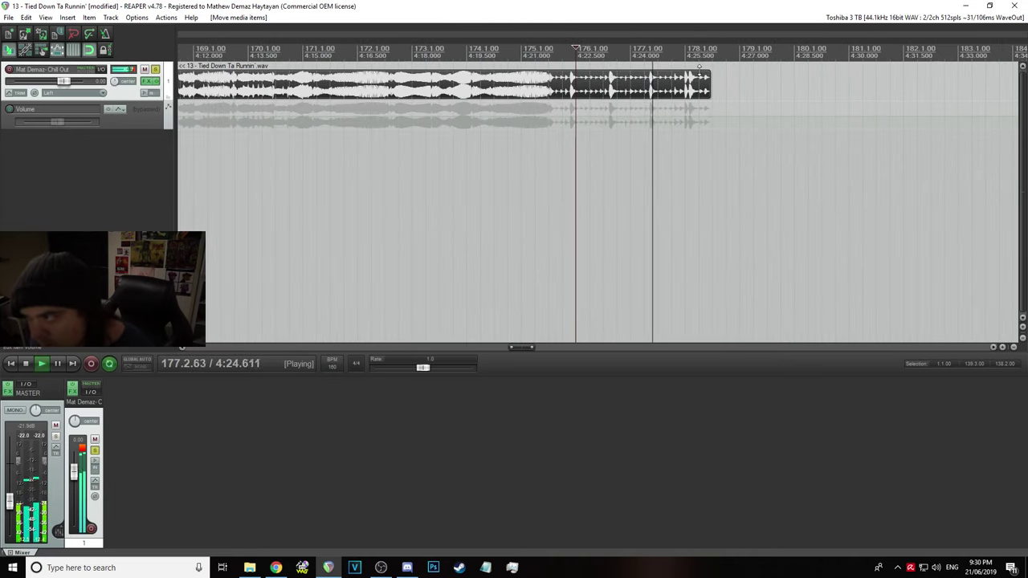
{"action": "left_click", "coordinate": [699, 67]}
{"action": "scroll", "coordinate": [699, 77], "scroll_direction": "up", "scroll_amount": 5}
{"action": "key", "text": "space"}
{"action": "scroll", "coordinate": [721, 83], "scroll_direction": "up", "scroll_amount": 3}
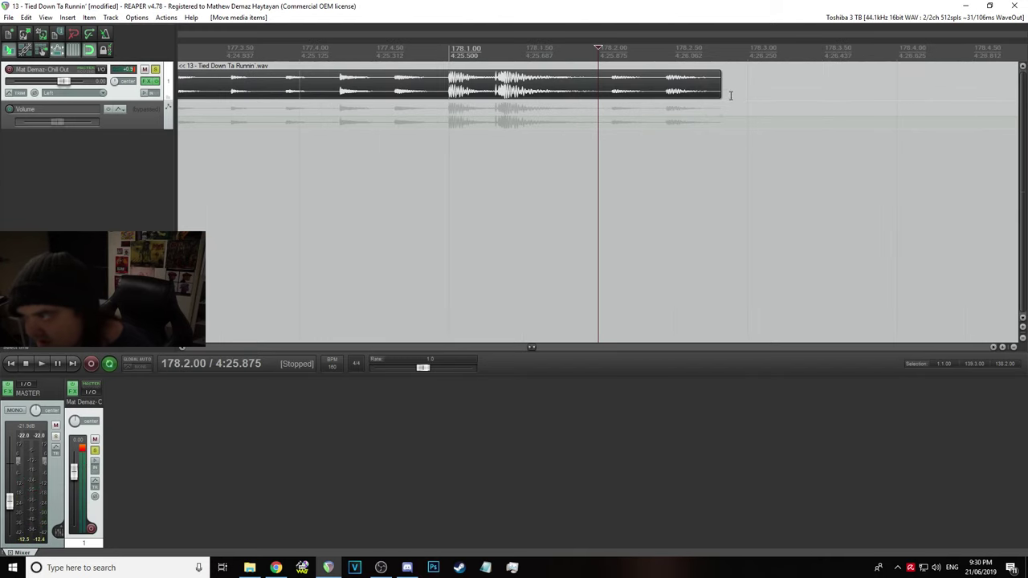
Add a very short fade-out at the end of the song item and give it an S-curve shape
{"action": "left_click_drag", "start_coordinate": [723, 72], "coordinate": [707, 71]}
{"action": "right_click", "coordinate": [707, 71]}
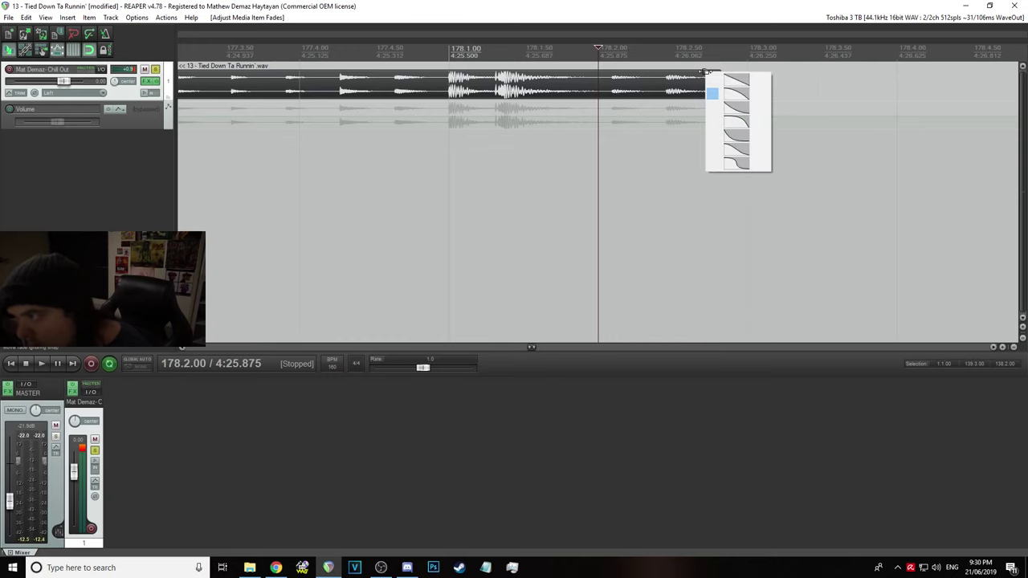
{"action": "left_click", "coordinate": [730, 148]}
Start and stop playback a few times to check the opening moment of the song
{"action": "key", "text": "space"}
{"action": "scroll", "coordinate": [544, 137], "scroll_direction": "down", "scroll_amount": 5}
{"action": "key", "text": "space"}
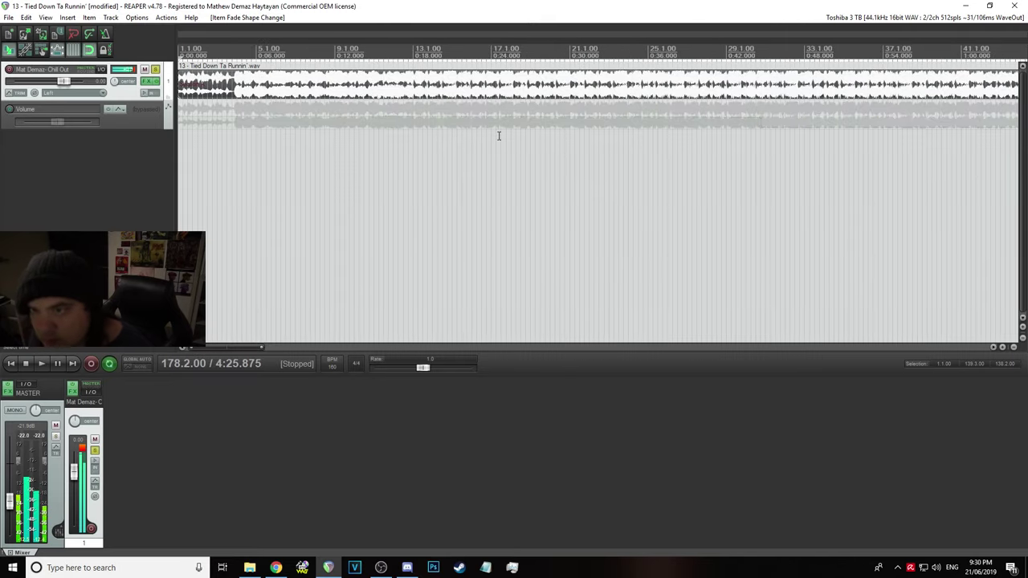
{"action": "key", "text": "space"}
{"action": "key", "text": "space"}
{"action": "key", "text": "space"}
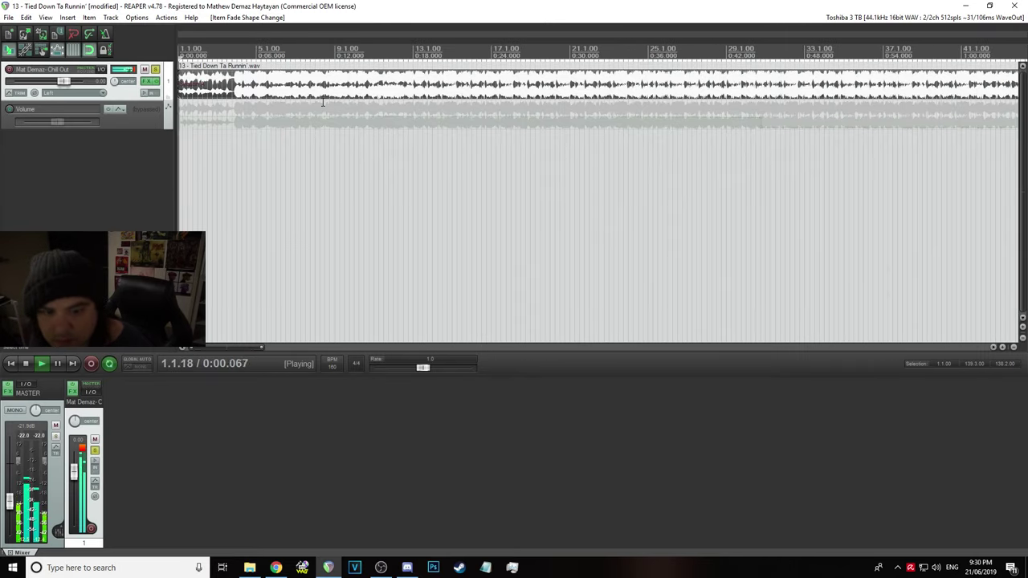
{"action": "key", "text": "space"}
Add a fade-in about 0.017 s long at the very start of the song item
{"action": "left_click", "coordinate": [189, 90]}
{"action": "scroll", "coordinate": [188, 90], "scroll_direction": "up", "scroll_amount": 5}
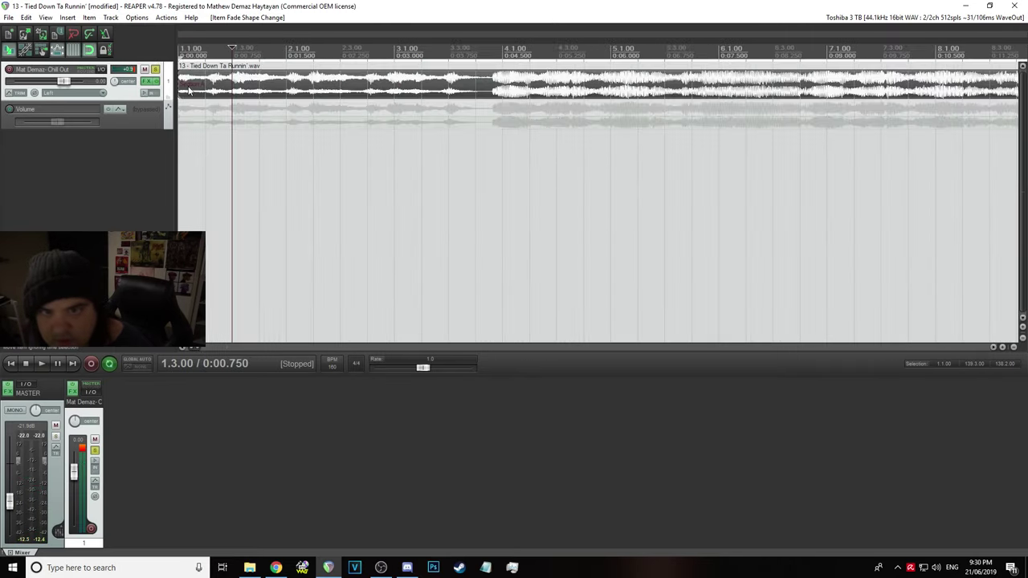
{"action": "scroll", "coordinate": [189, 90], "scroll_direction": "up", "scroll_amount": 5}
{"action": "key", "text": "Home"}
{"action": "scroll", "coordinate": [193, 92], "scroll_direction": "up", "scroll_amount": 3}
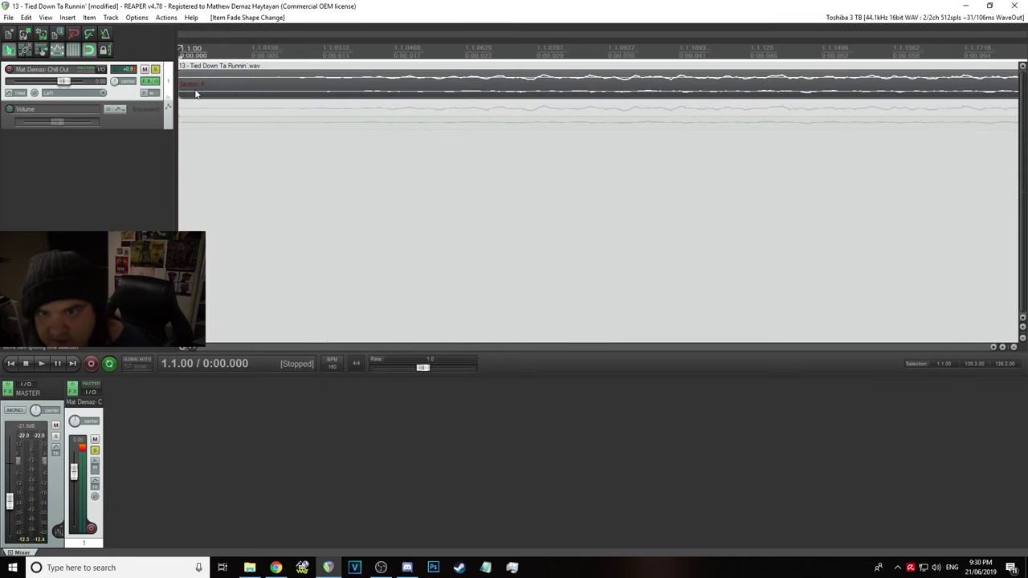
{"action": "left_click_drag", "start_coordinate": [182, 73], "coordinate": [399, 104]}
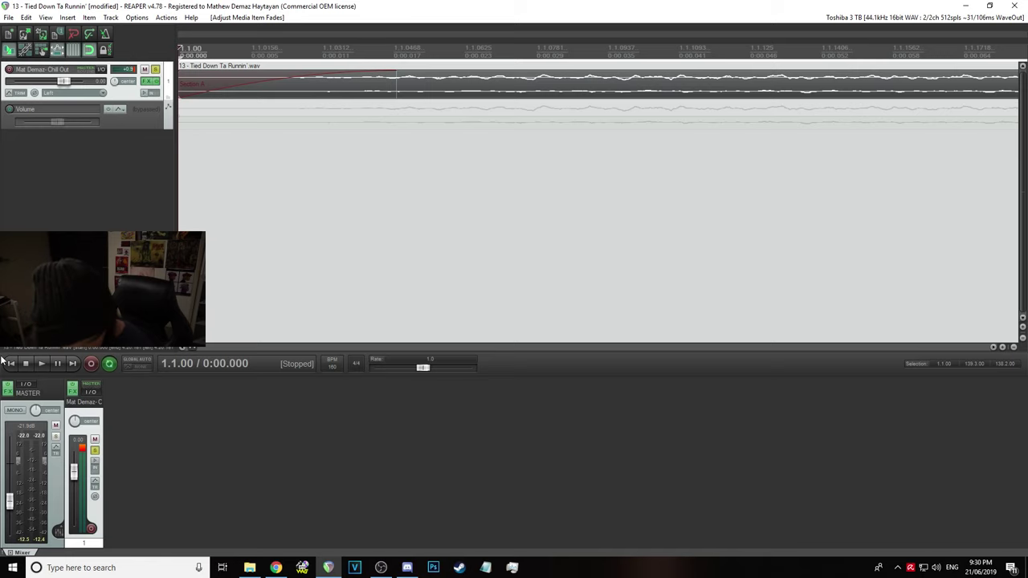
Play the faded opening twice from the project start and stop playback
{"action": "left_click", "coordinate": [40, 364]}
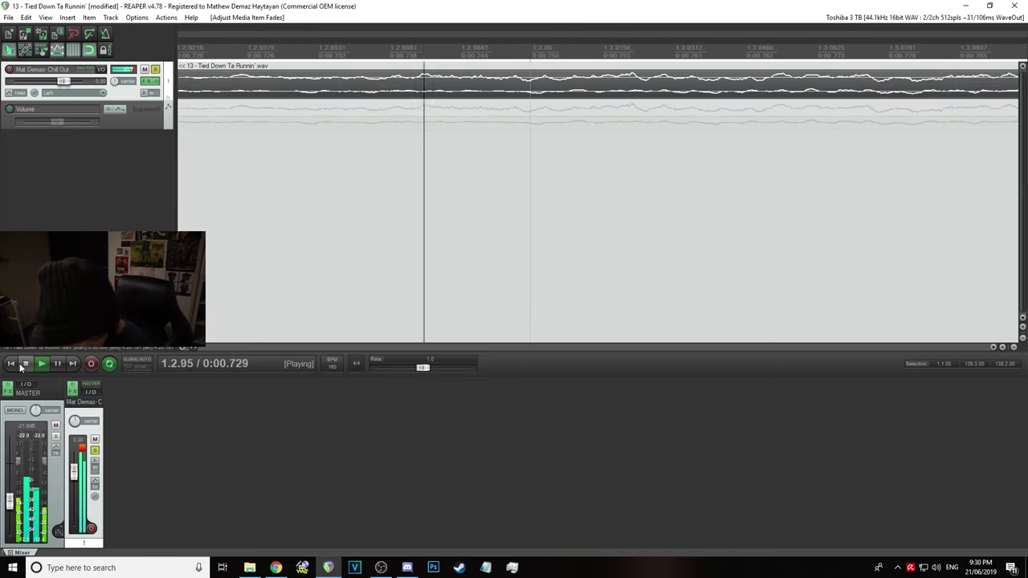
{"action": "left_click", "coordinate": [11, 364]}
{"action": "key", "text": "space"}
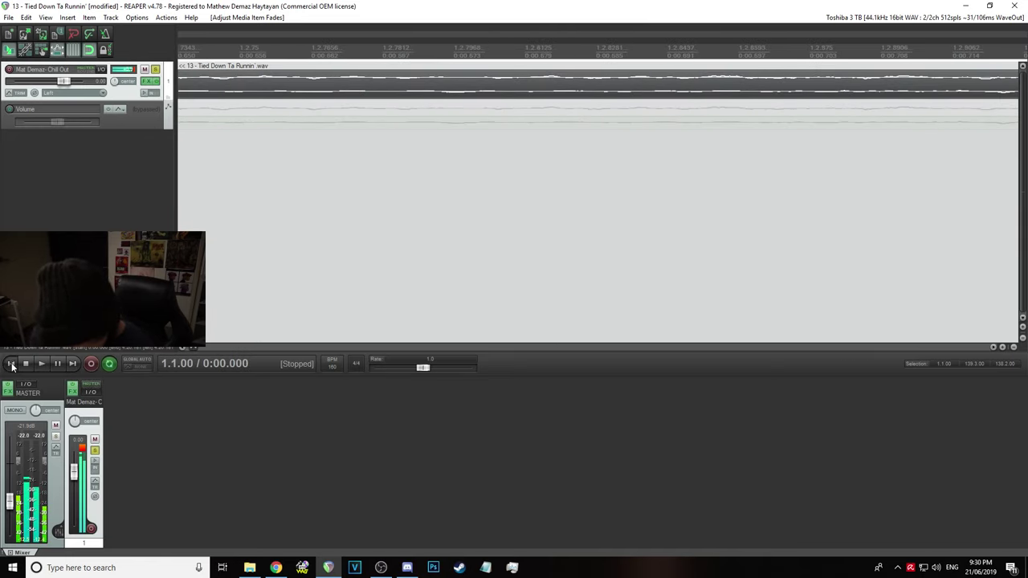
{"action": "left_click", "coordinate": [42, 364]}
{"action": "left_click", "coordinate": [26, 364]}
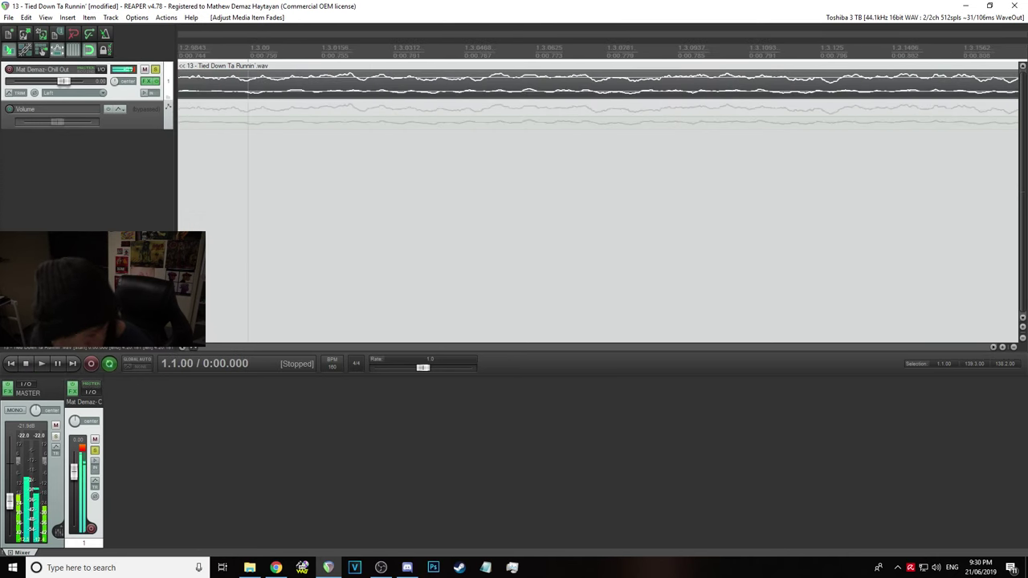
Save the project and reset the master volume to 0 dB
{"action": "left_click", "coordinate": [8, 17]}
{"action": "left_click", "coordinate": [35, 53]}
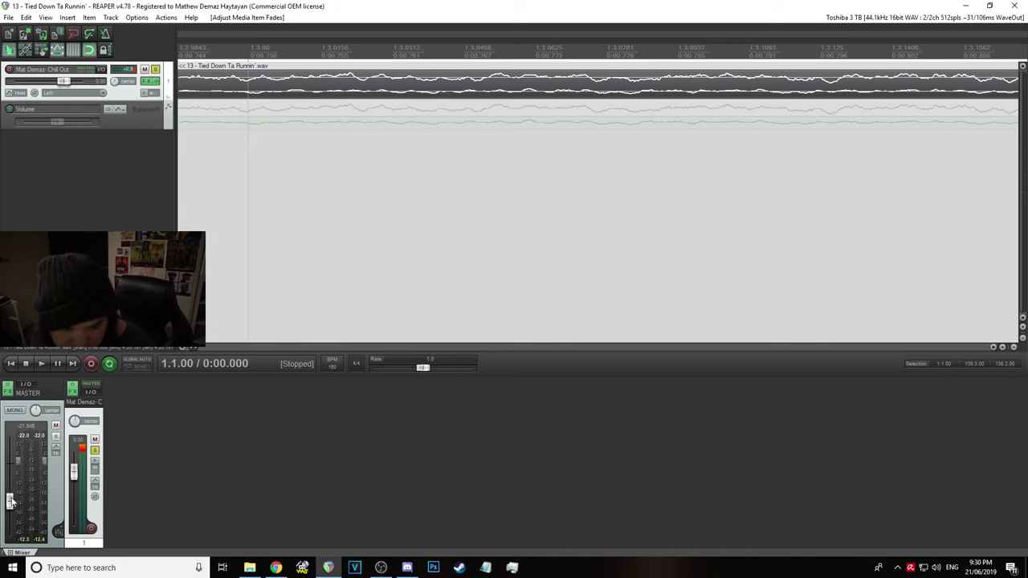
Render the entire project to the Desktop as a 16-bit WAV named 13 - Tied Down Ta Runnin', and save the project
{"action": "left_click", "coordinate": [9, 17]}
{"action": "left_click", "coordinate": [73, 172]}
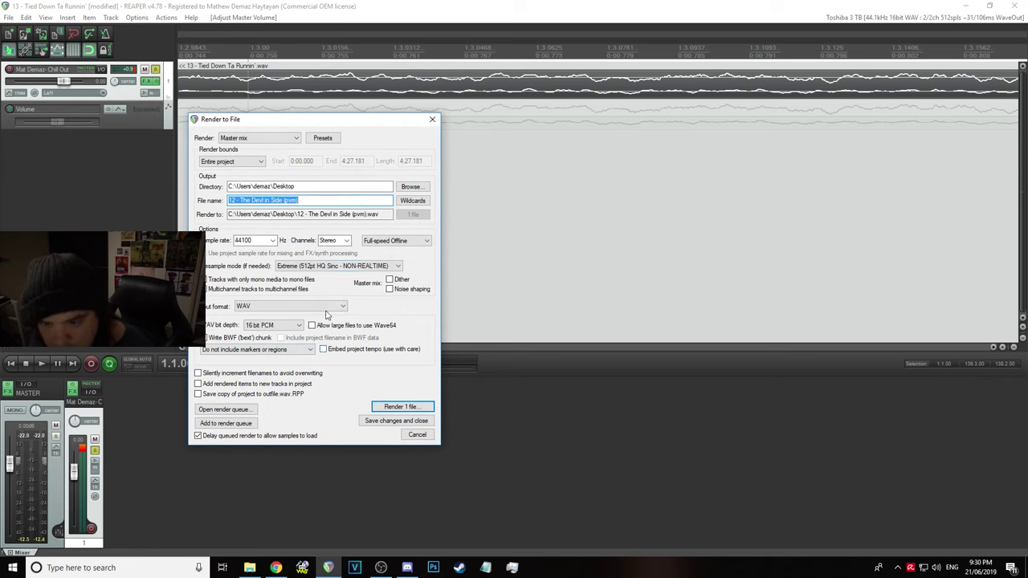
{"action": "type", "text": "13 - Tied Down Ta Runnin'"}
{"action": "left_click", "coordinate": [388, 408]}
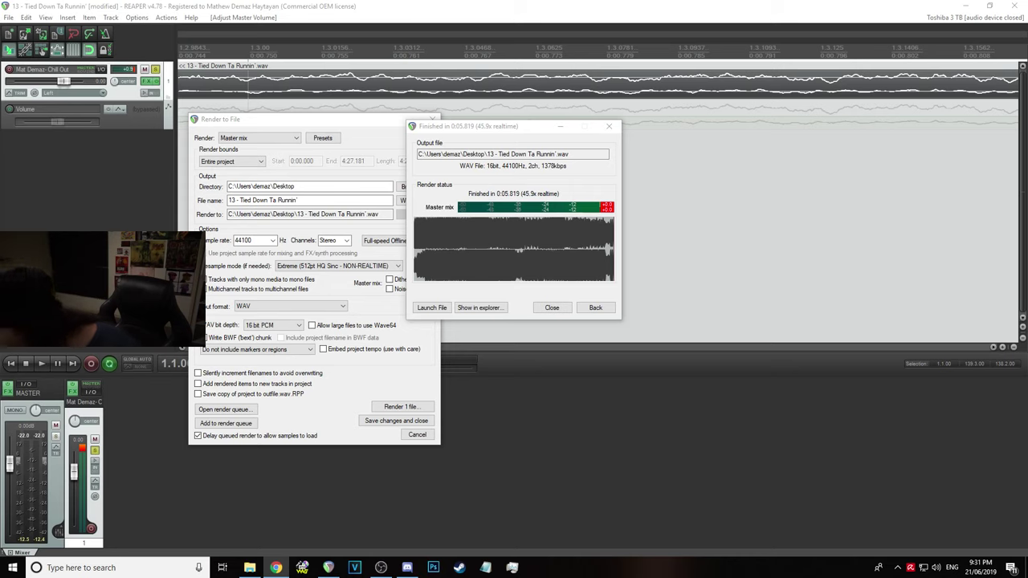
{"action": "left_click", "coordinate": [548, 308]}
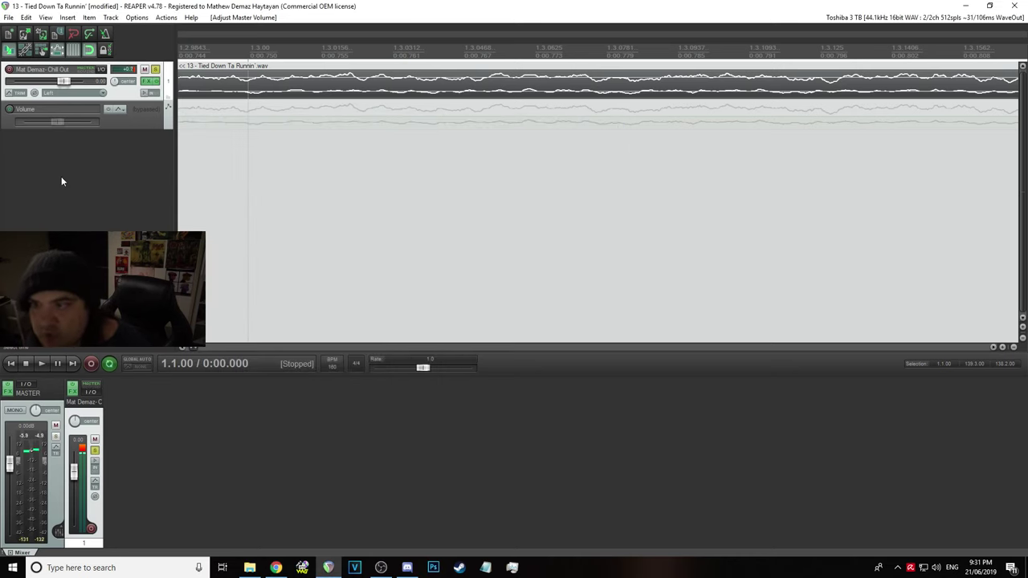
{"action": "left_click", "coordinate": [8, 16]}
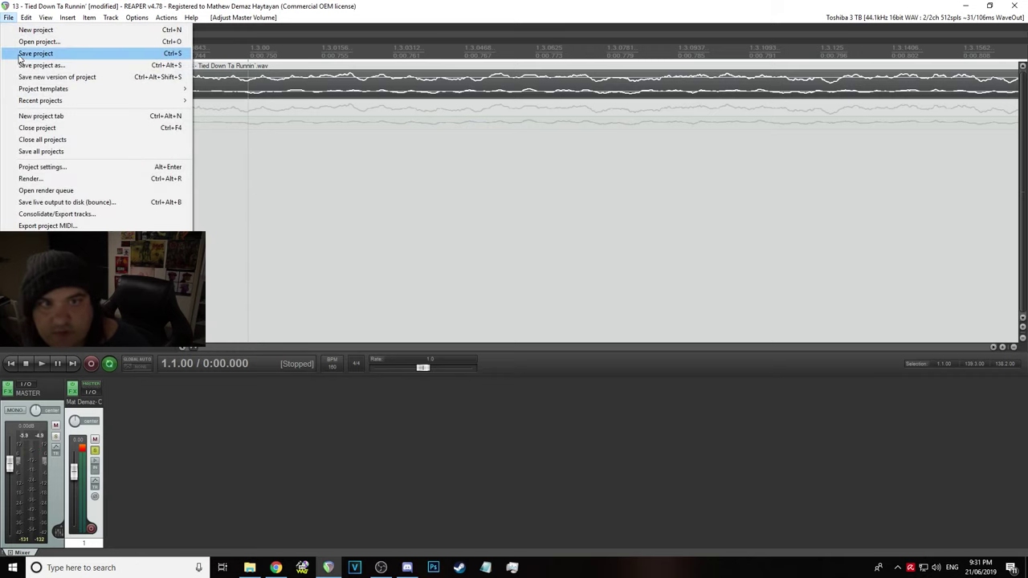
{"action": "left_click", "coordinate": [20, 54]}
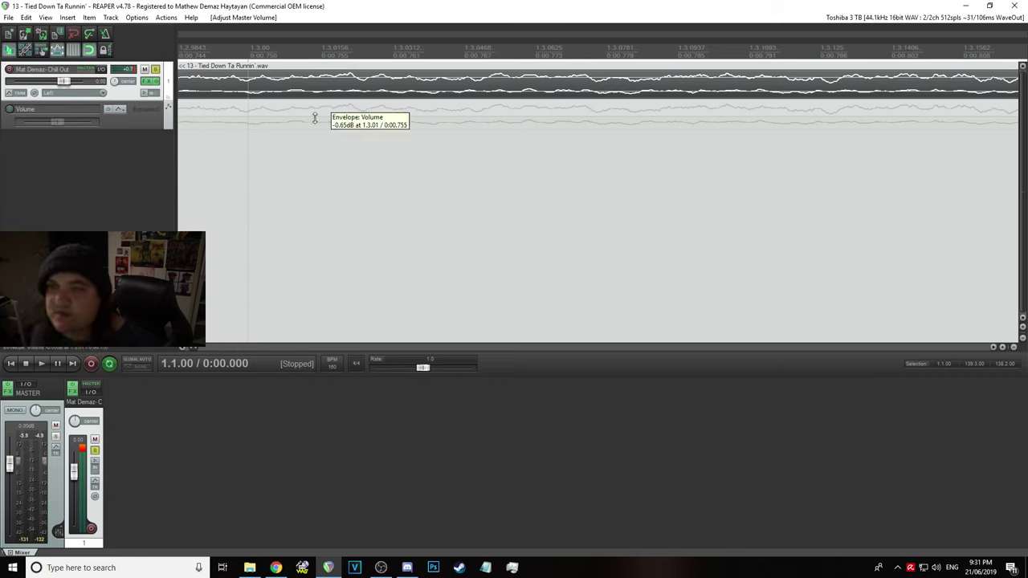